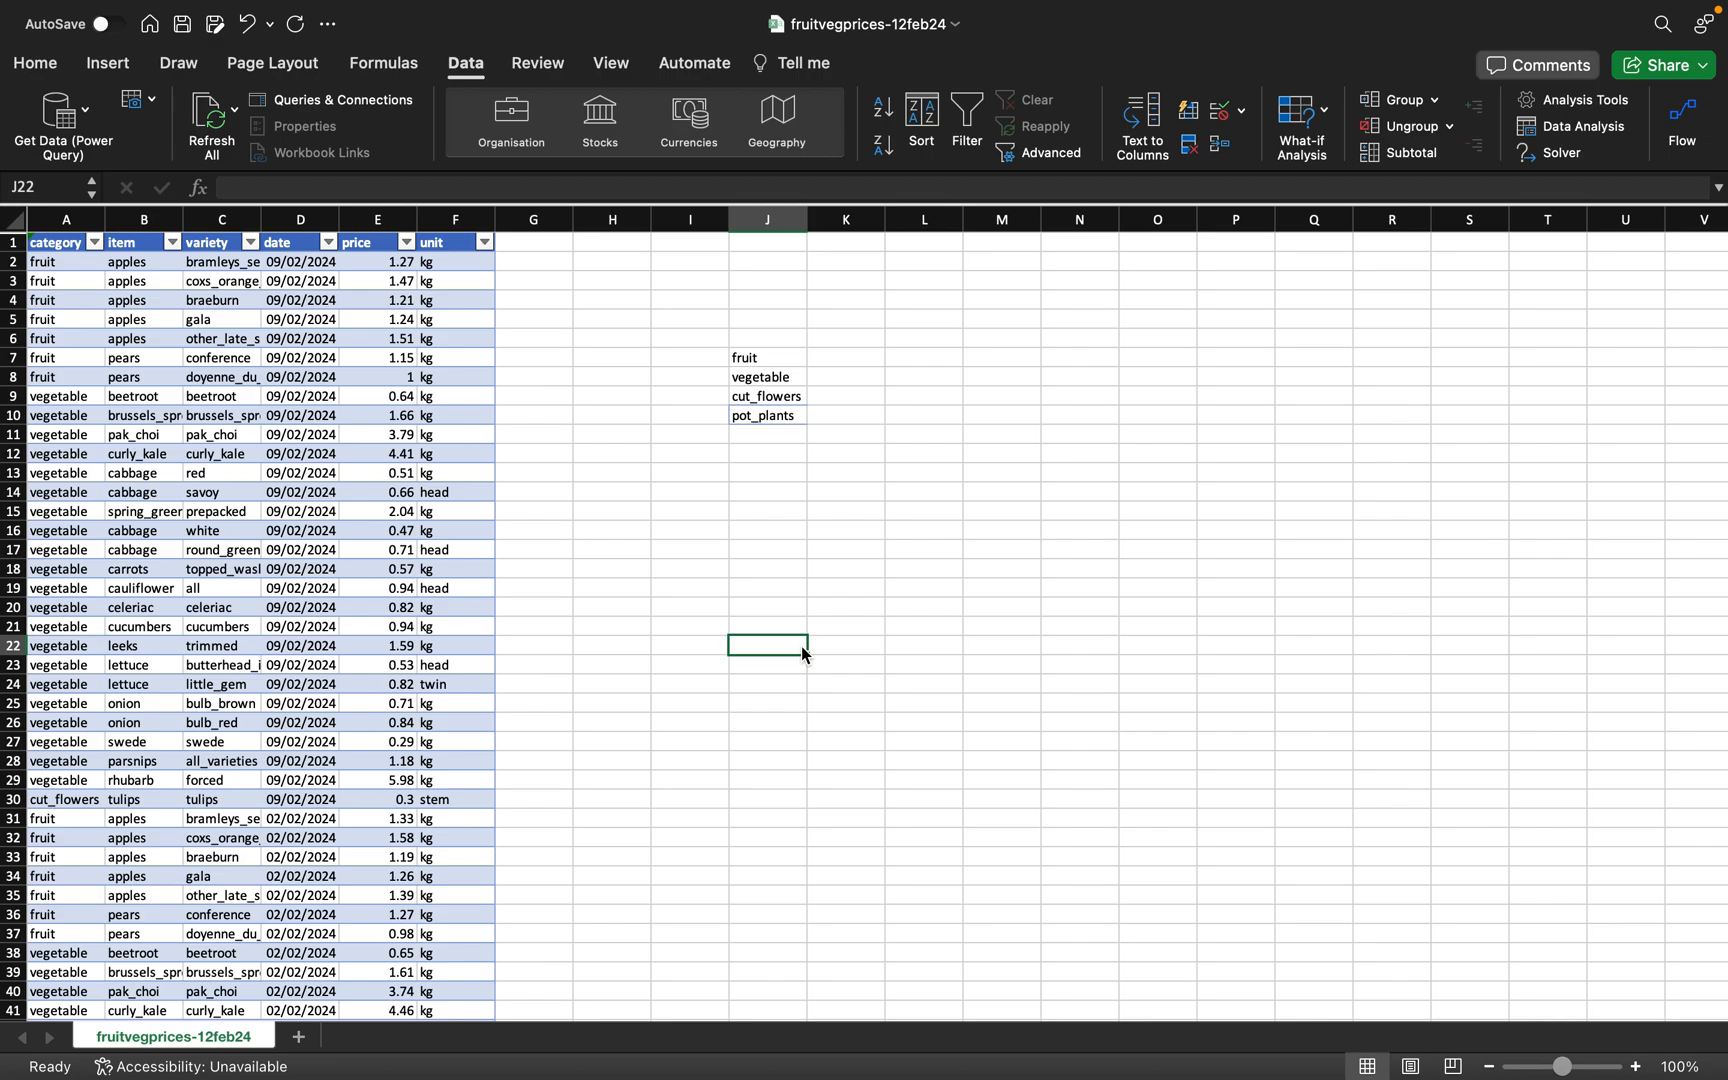
- Undo the pot_plants entry in cell J10 and the data's table conversion, and redo the table conversion
key("super+z")
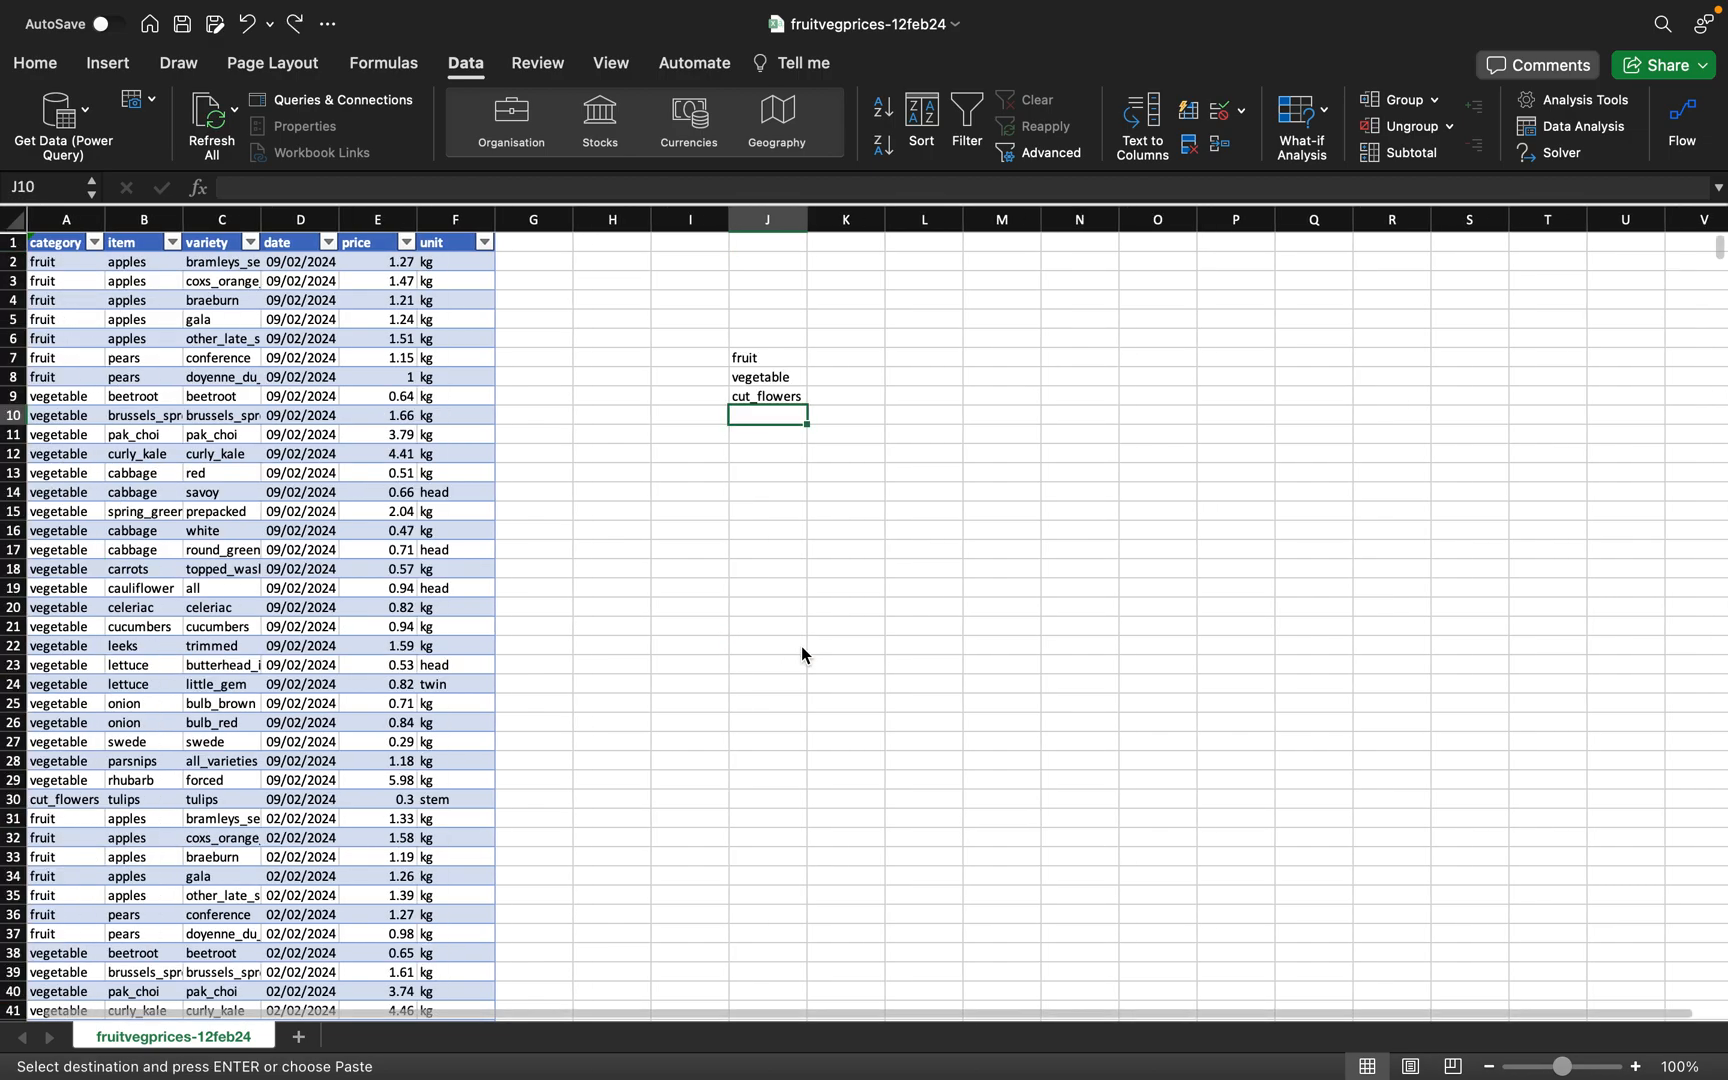
key("super+z")
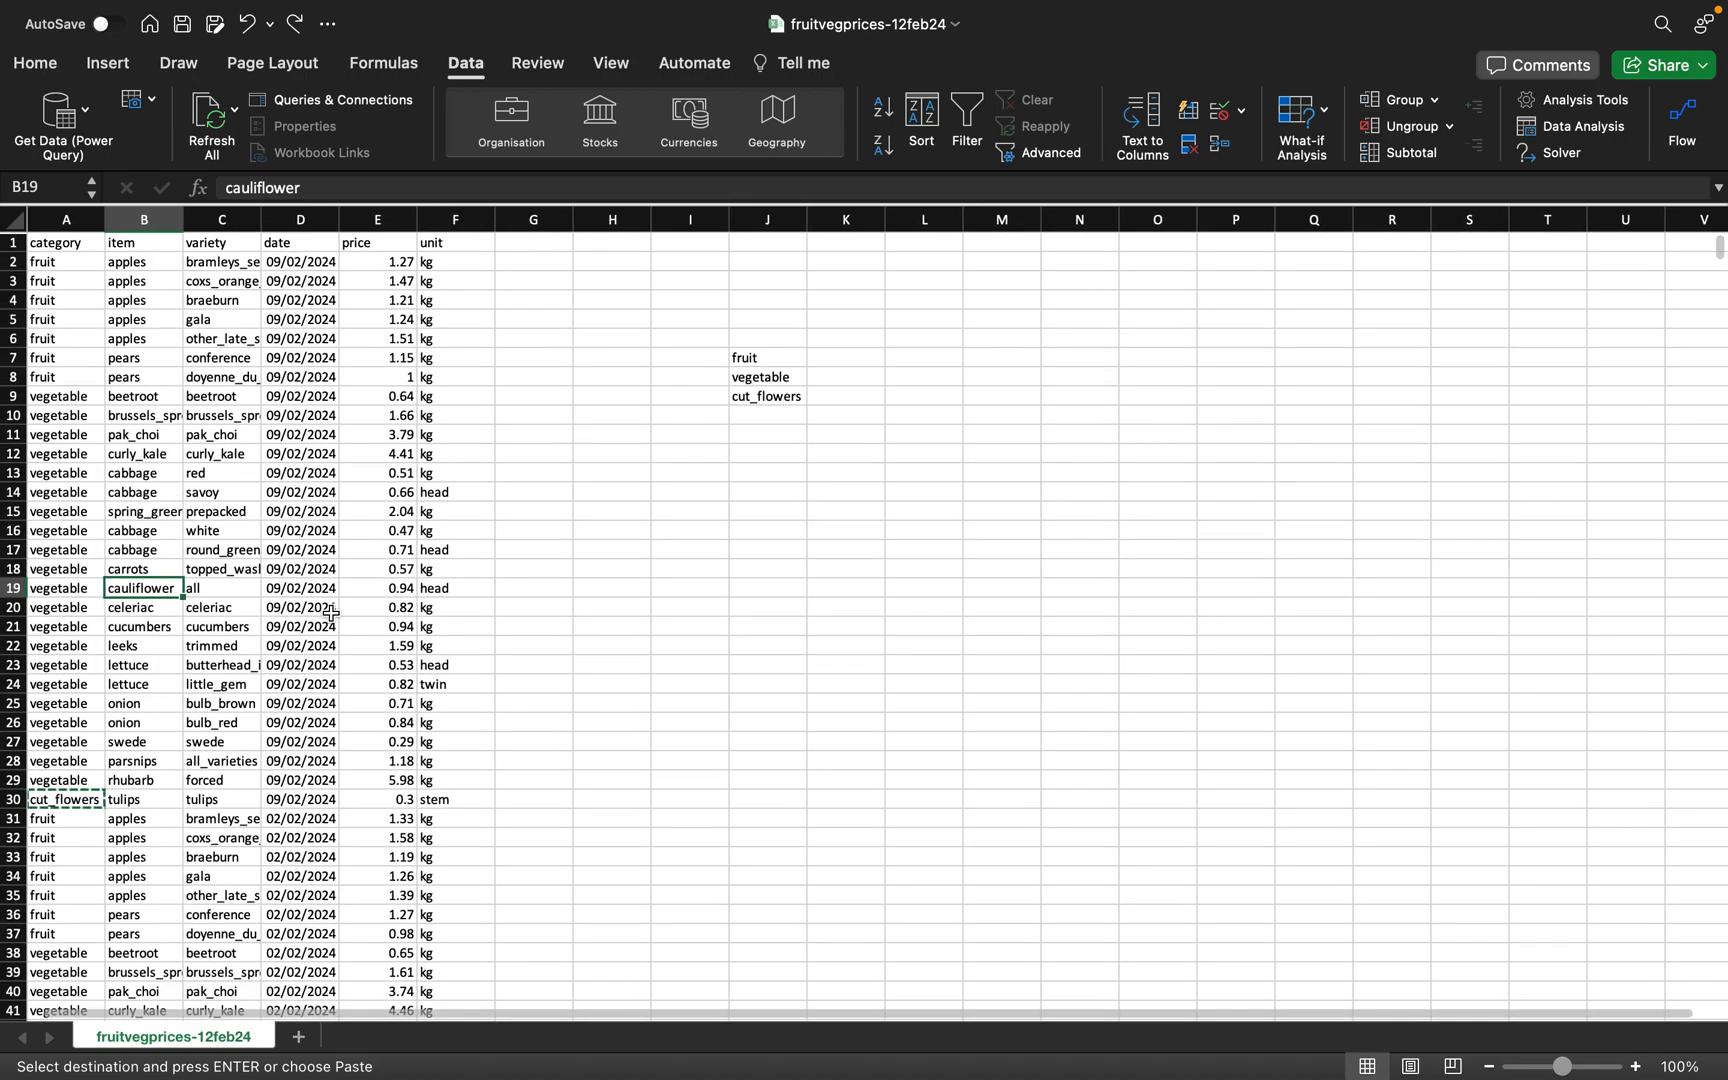
key("super+y")
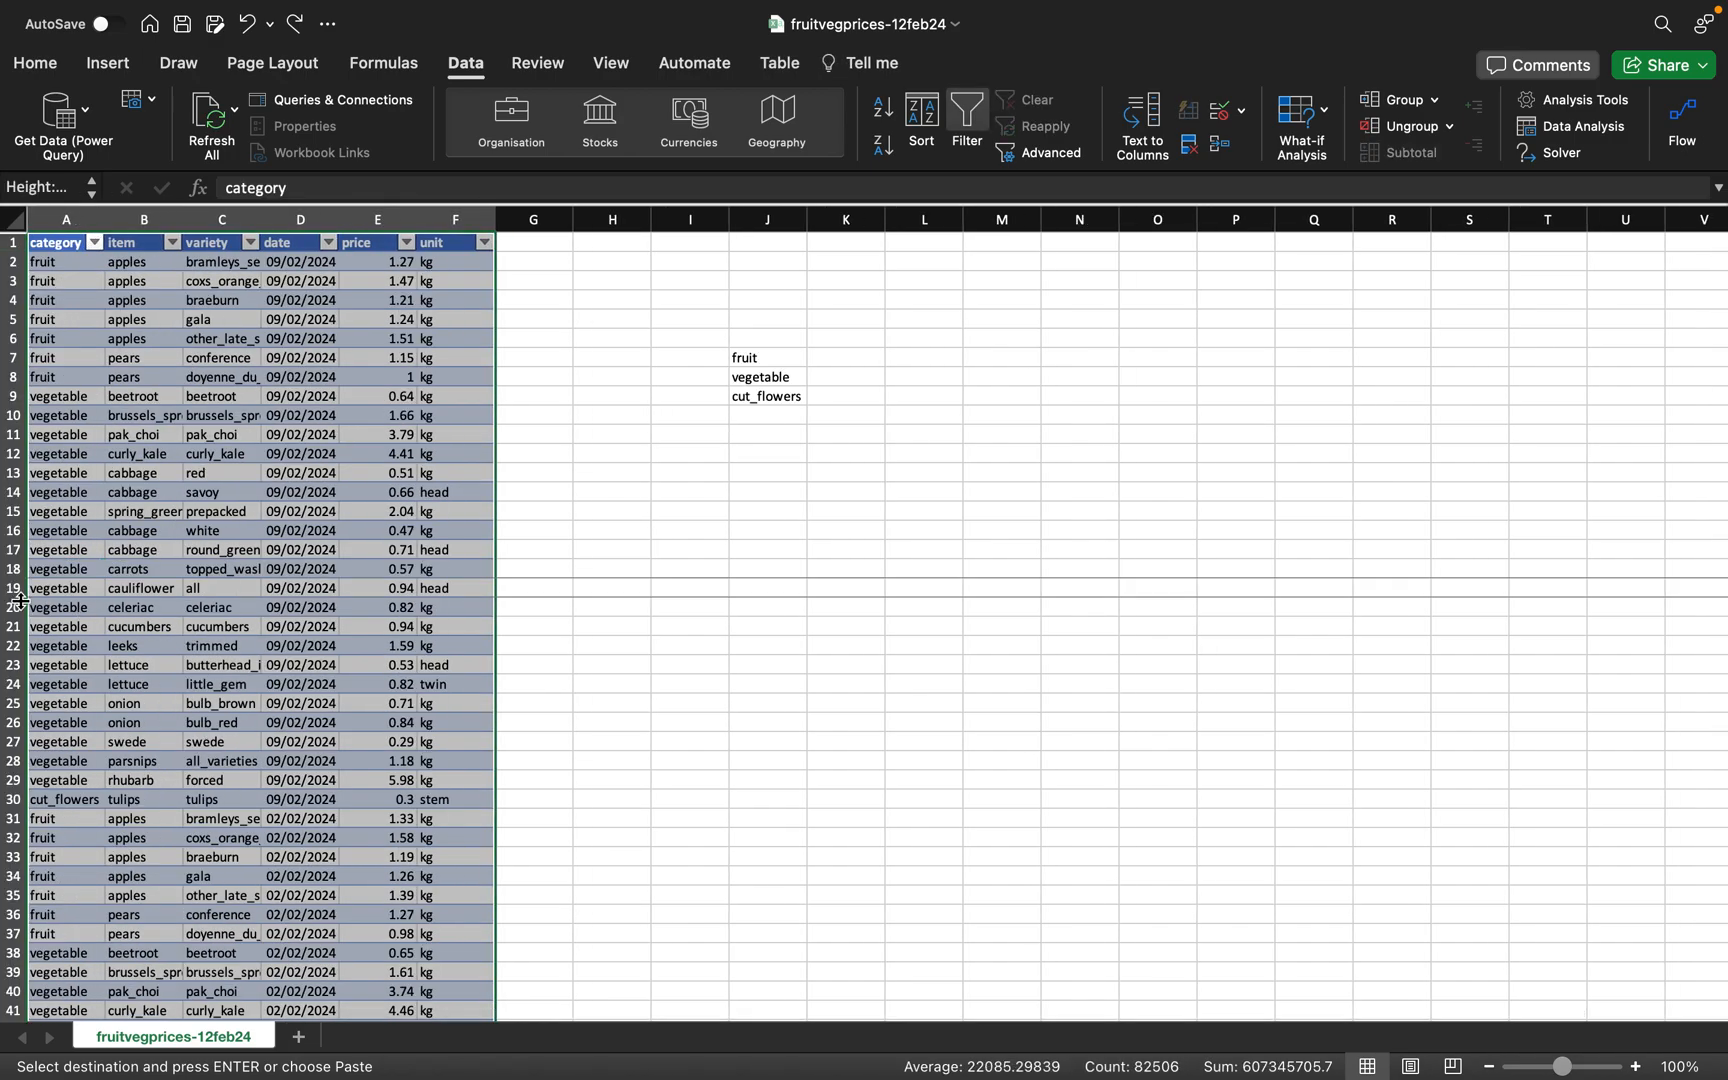
- Examine the distinct values offered in the category column's filter list, leaving the filter unchanged
left_click(92, 434)
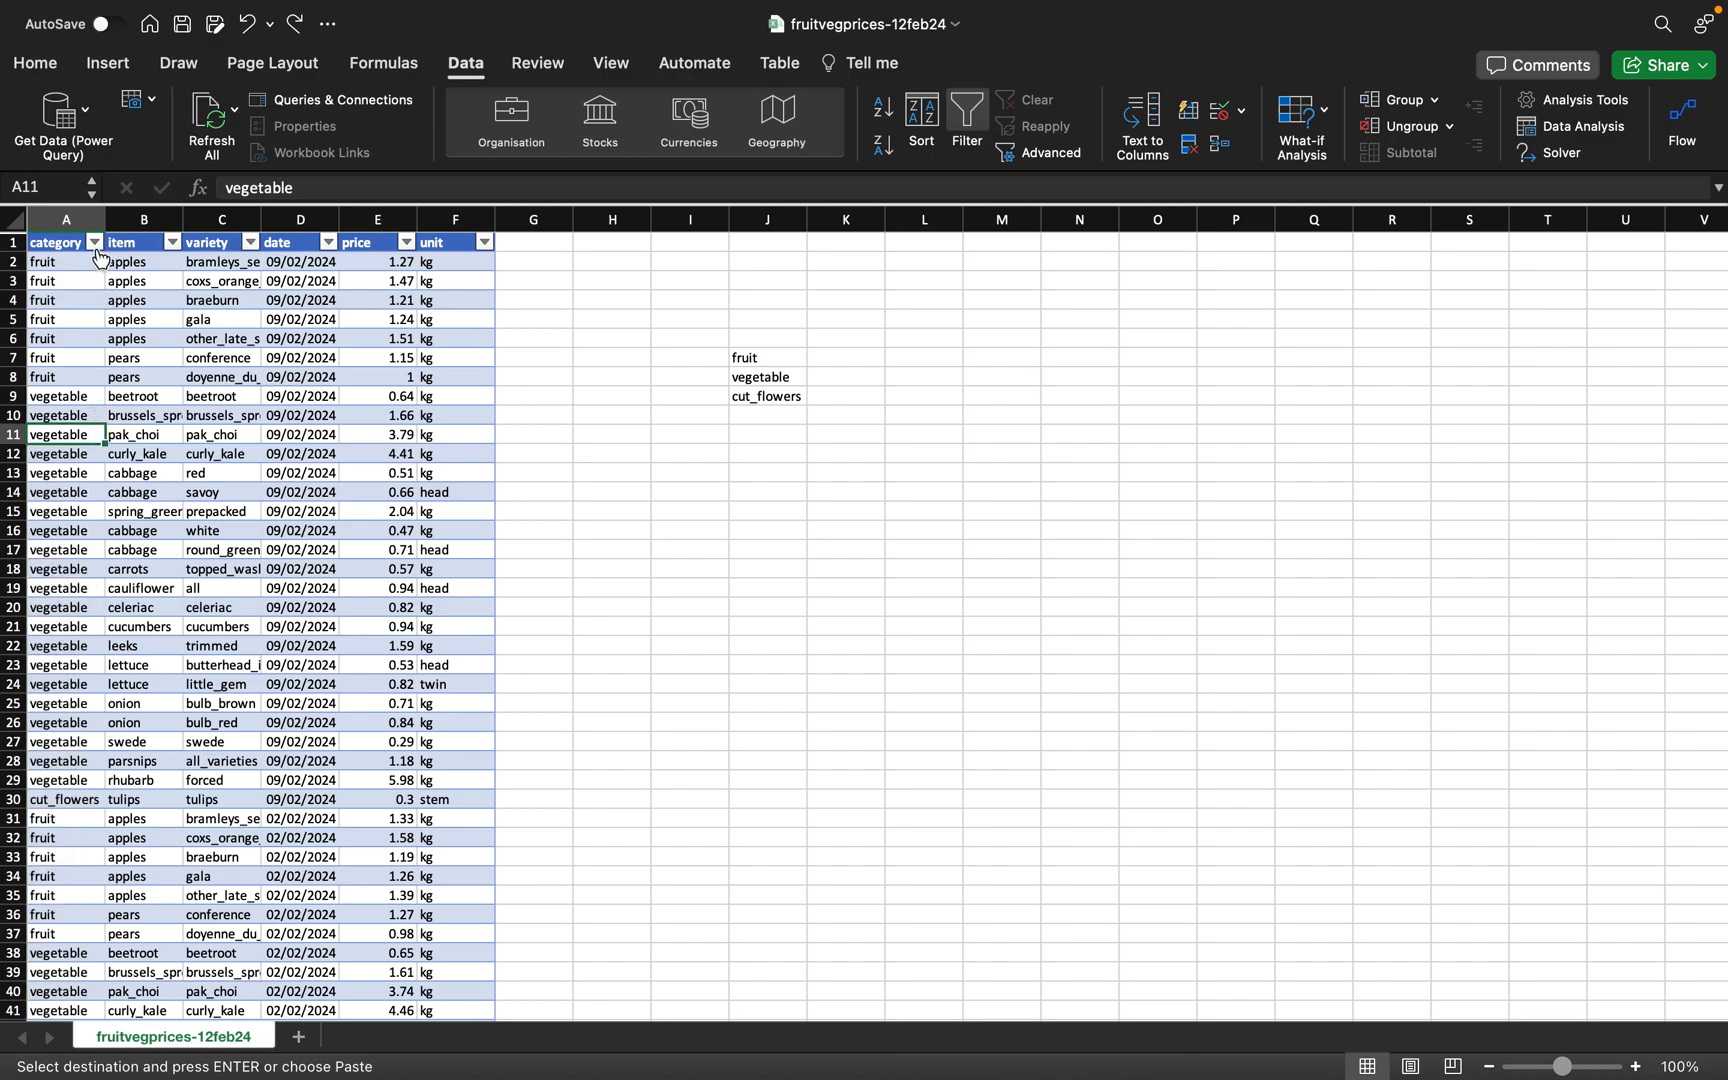
left_click(95, 245)
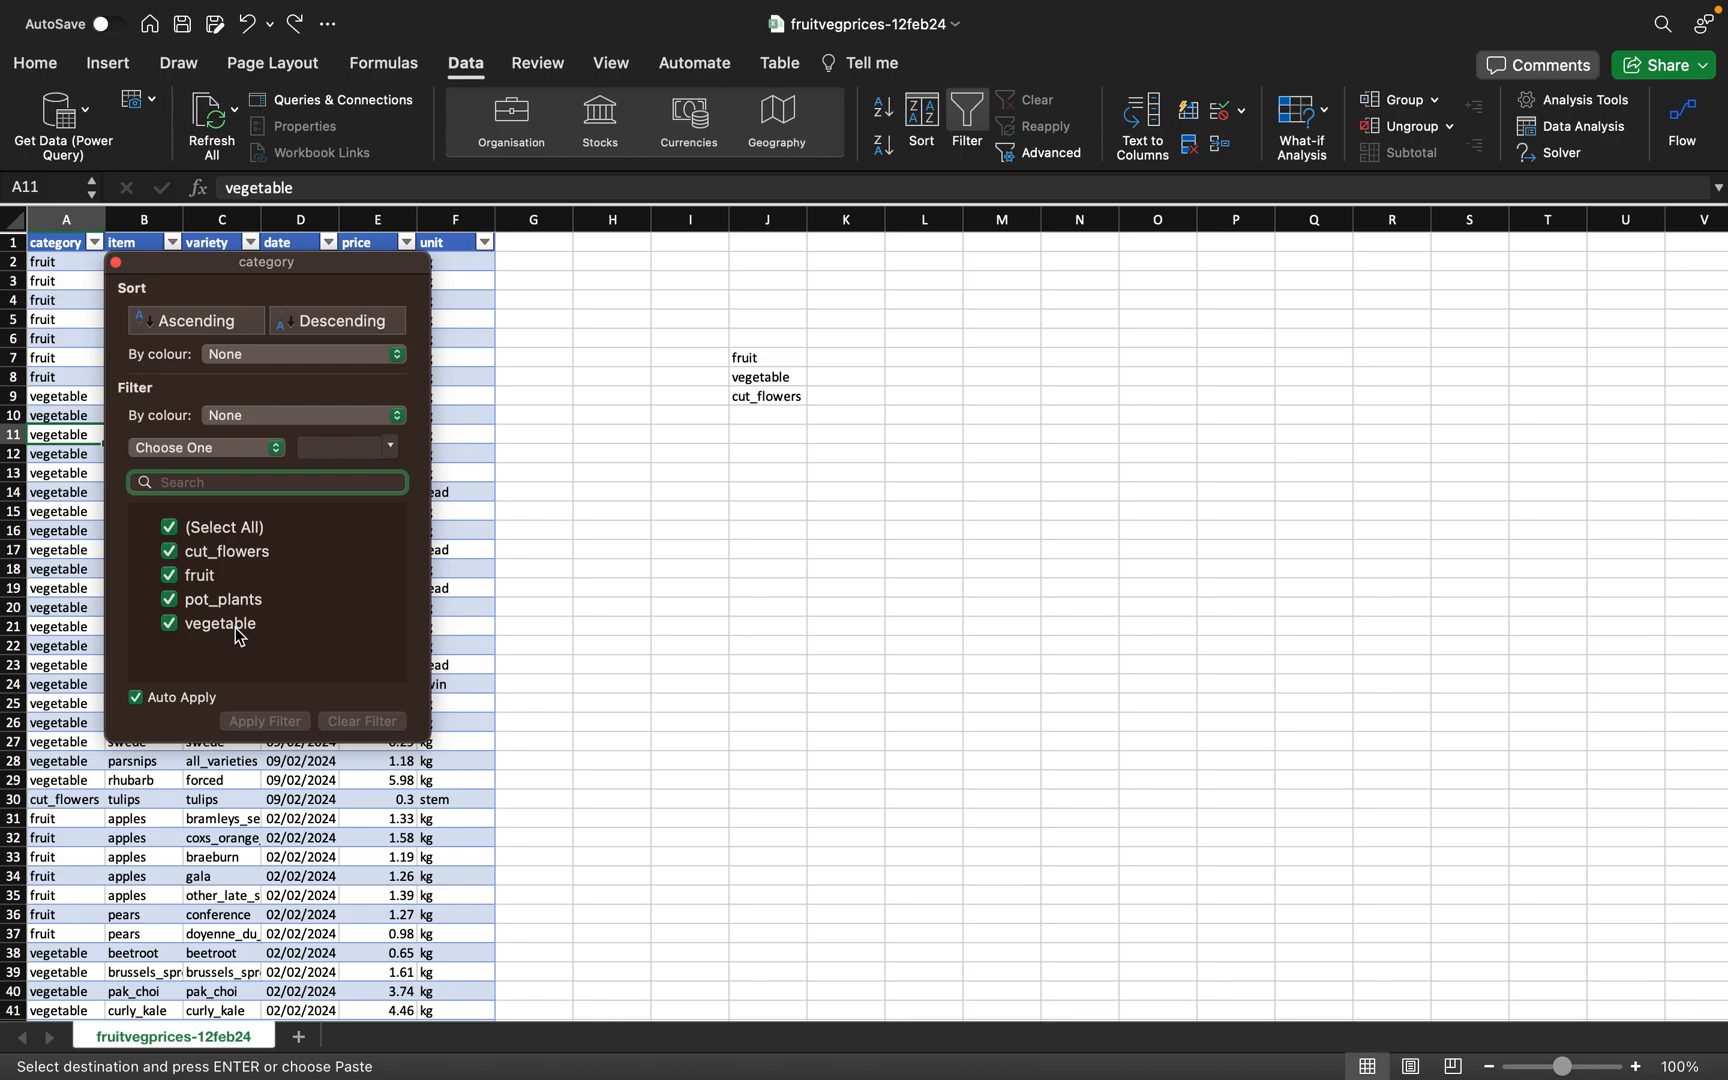
left_click(683, 859)
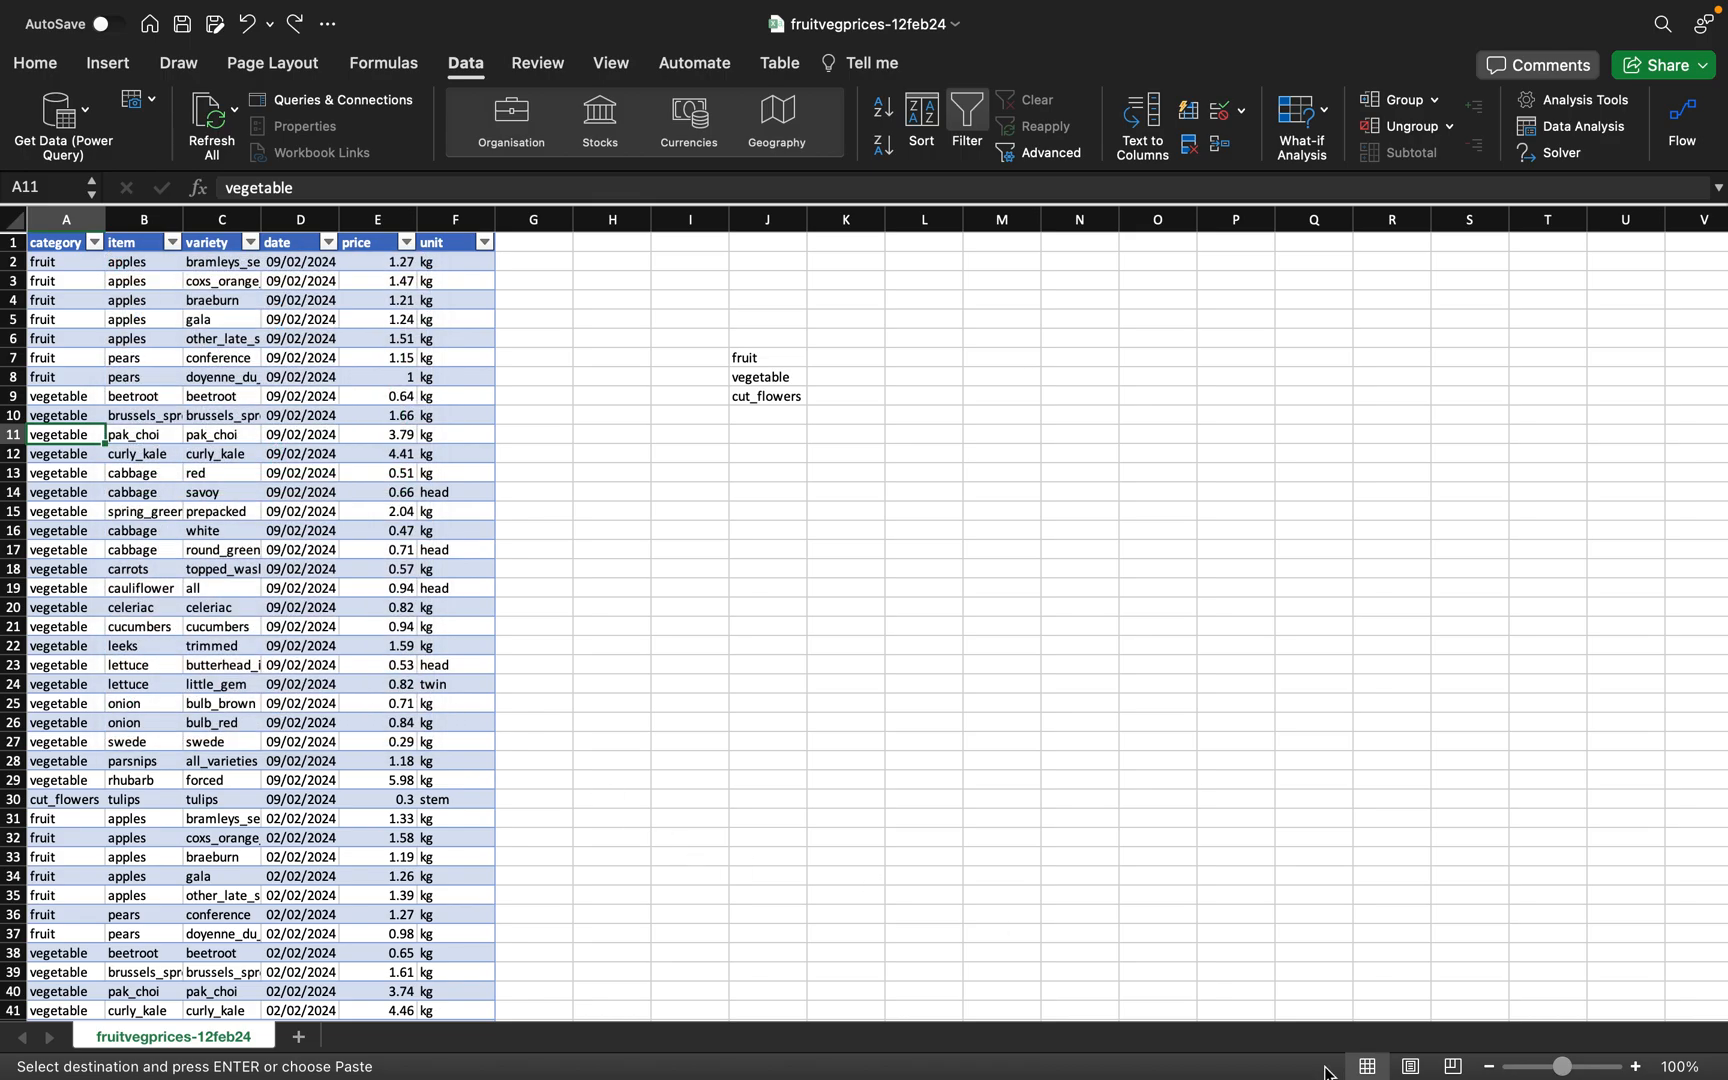
- Zoom the sheet to 255% and start the next list entry in cell J10 with "pot"
left_click_drag(1563, 1070, 1585, 1068)
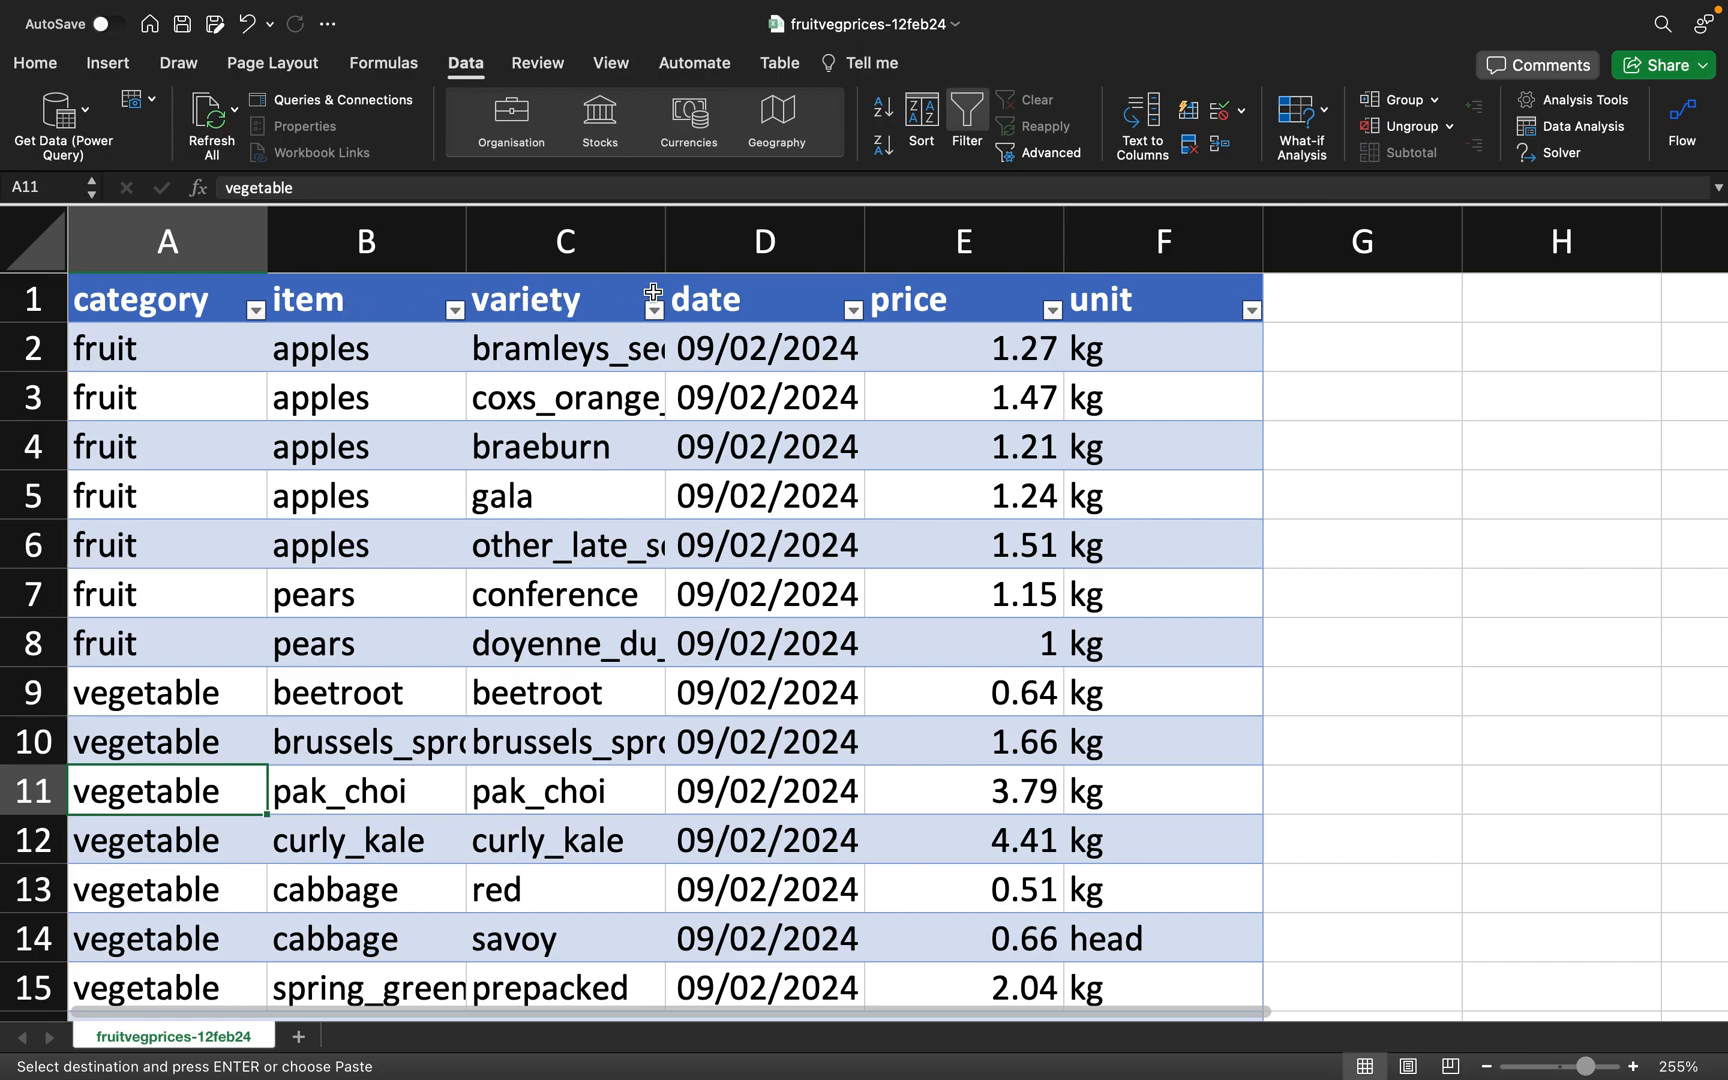
scroll(995, 463, "right", 10)
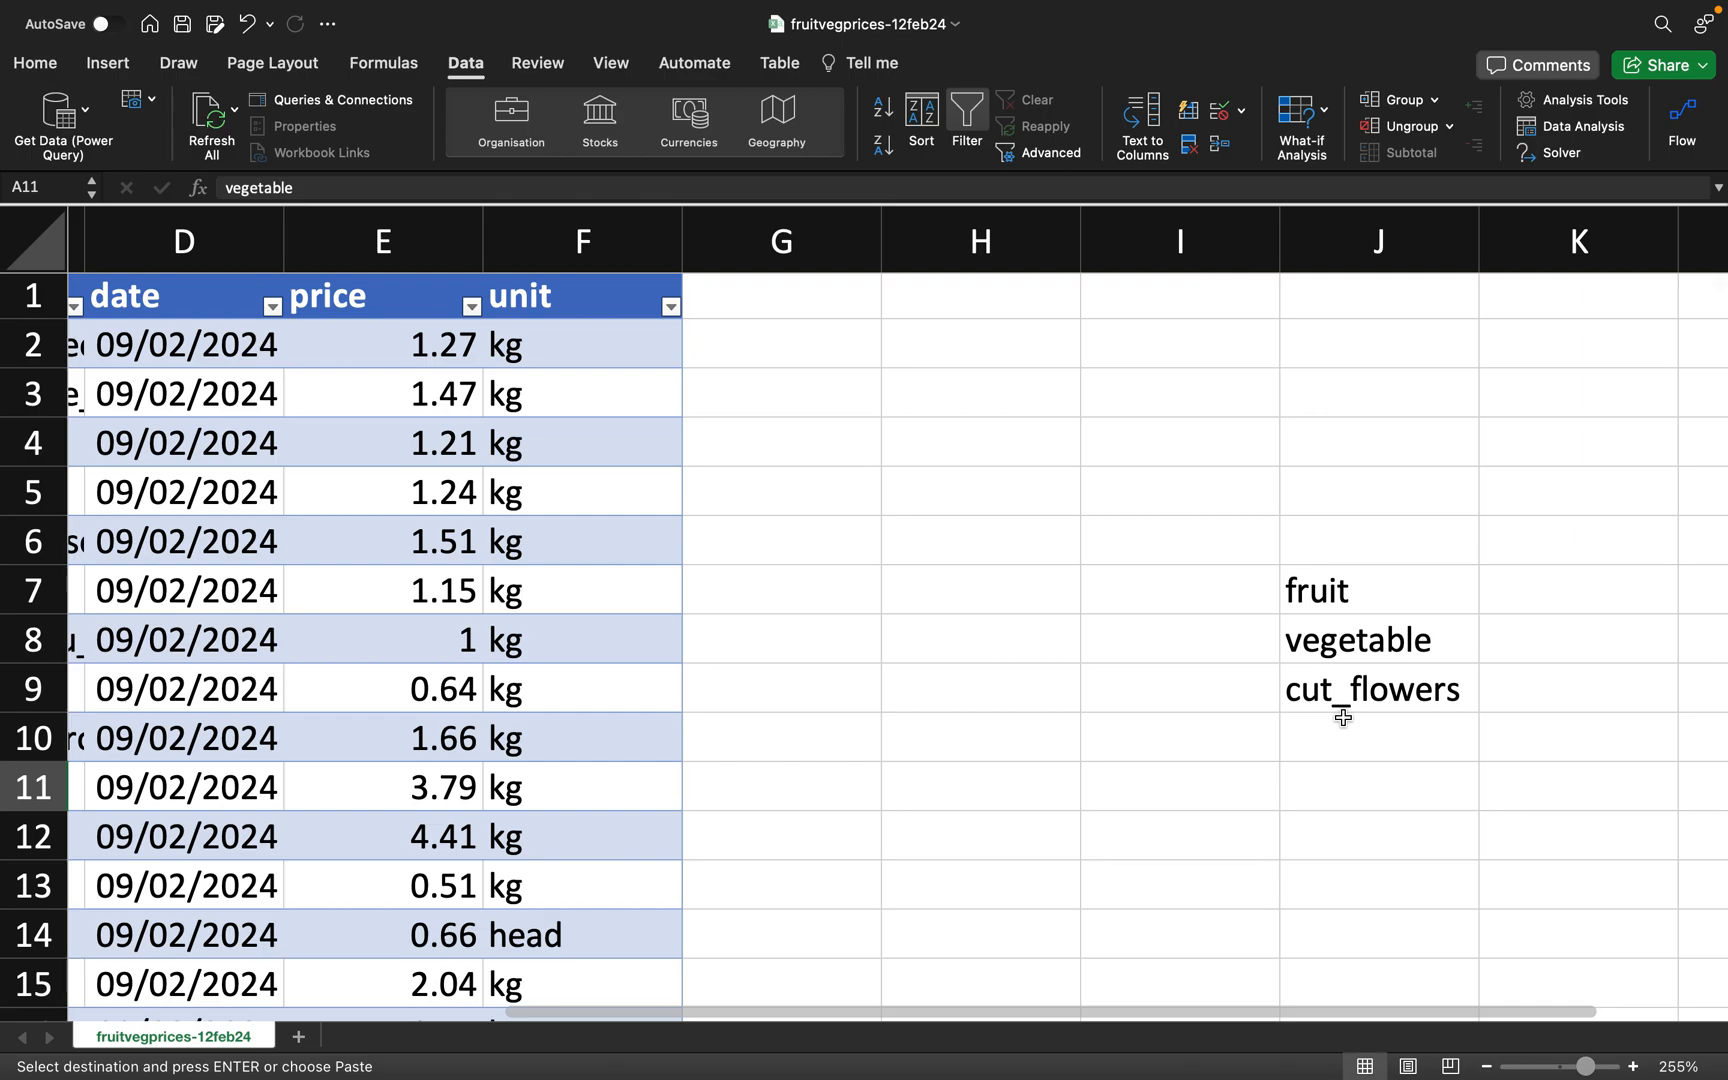
left_click(1344, 720)
type("po")
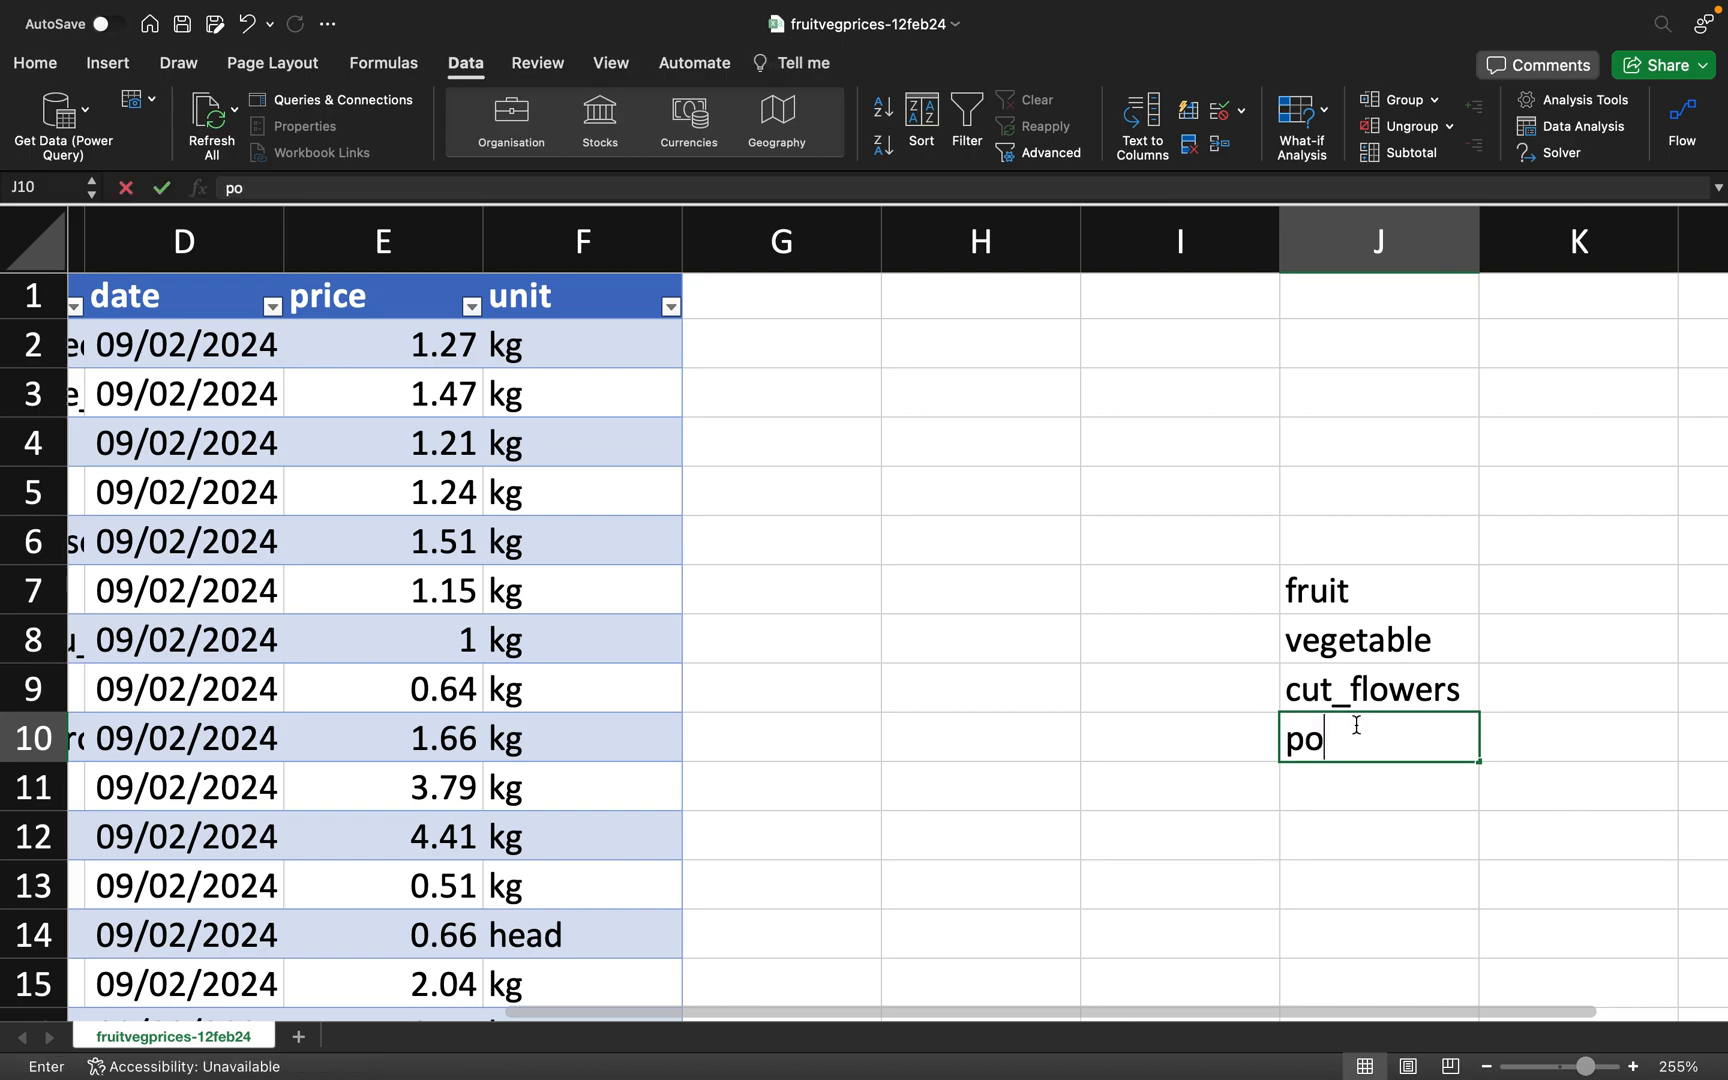
type("t")
- Check the exact spelling of the pot plants category in the category column's filter list
scroll(822, 685, "left", 6)
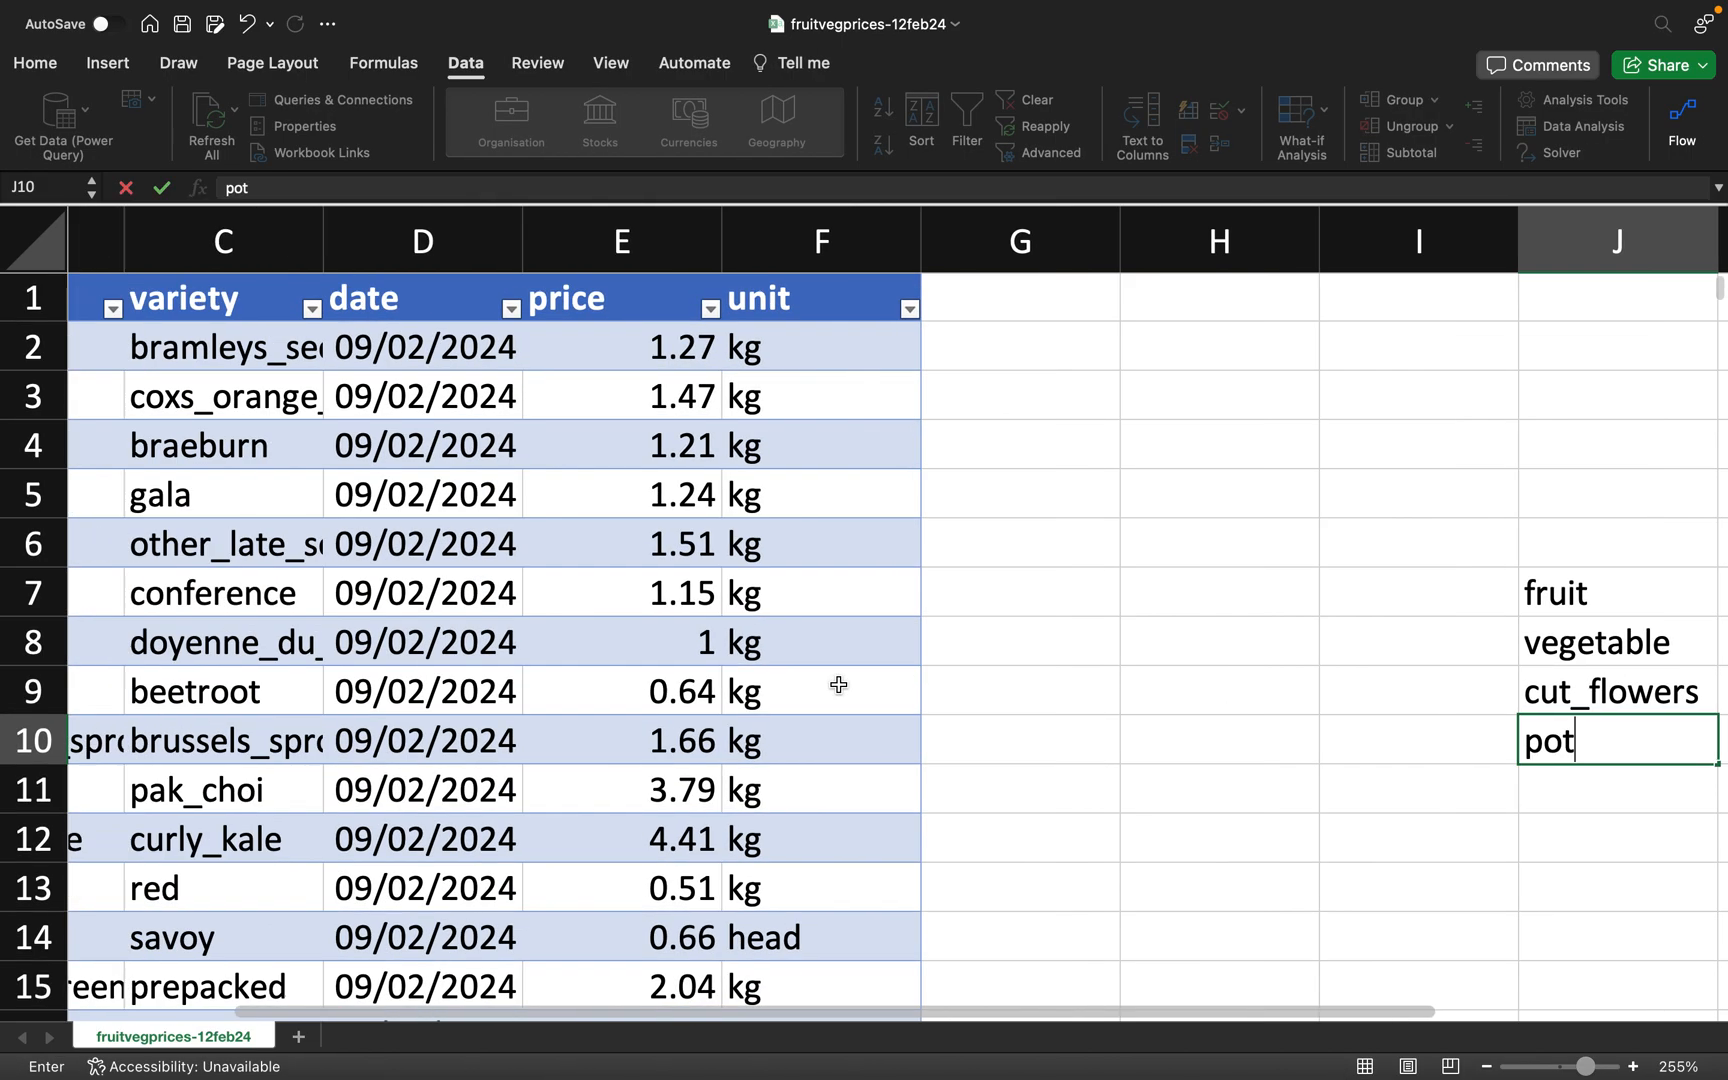
scroll(220, 320, "right", 2)
scroll(255, 320, "left", 2)
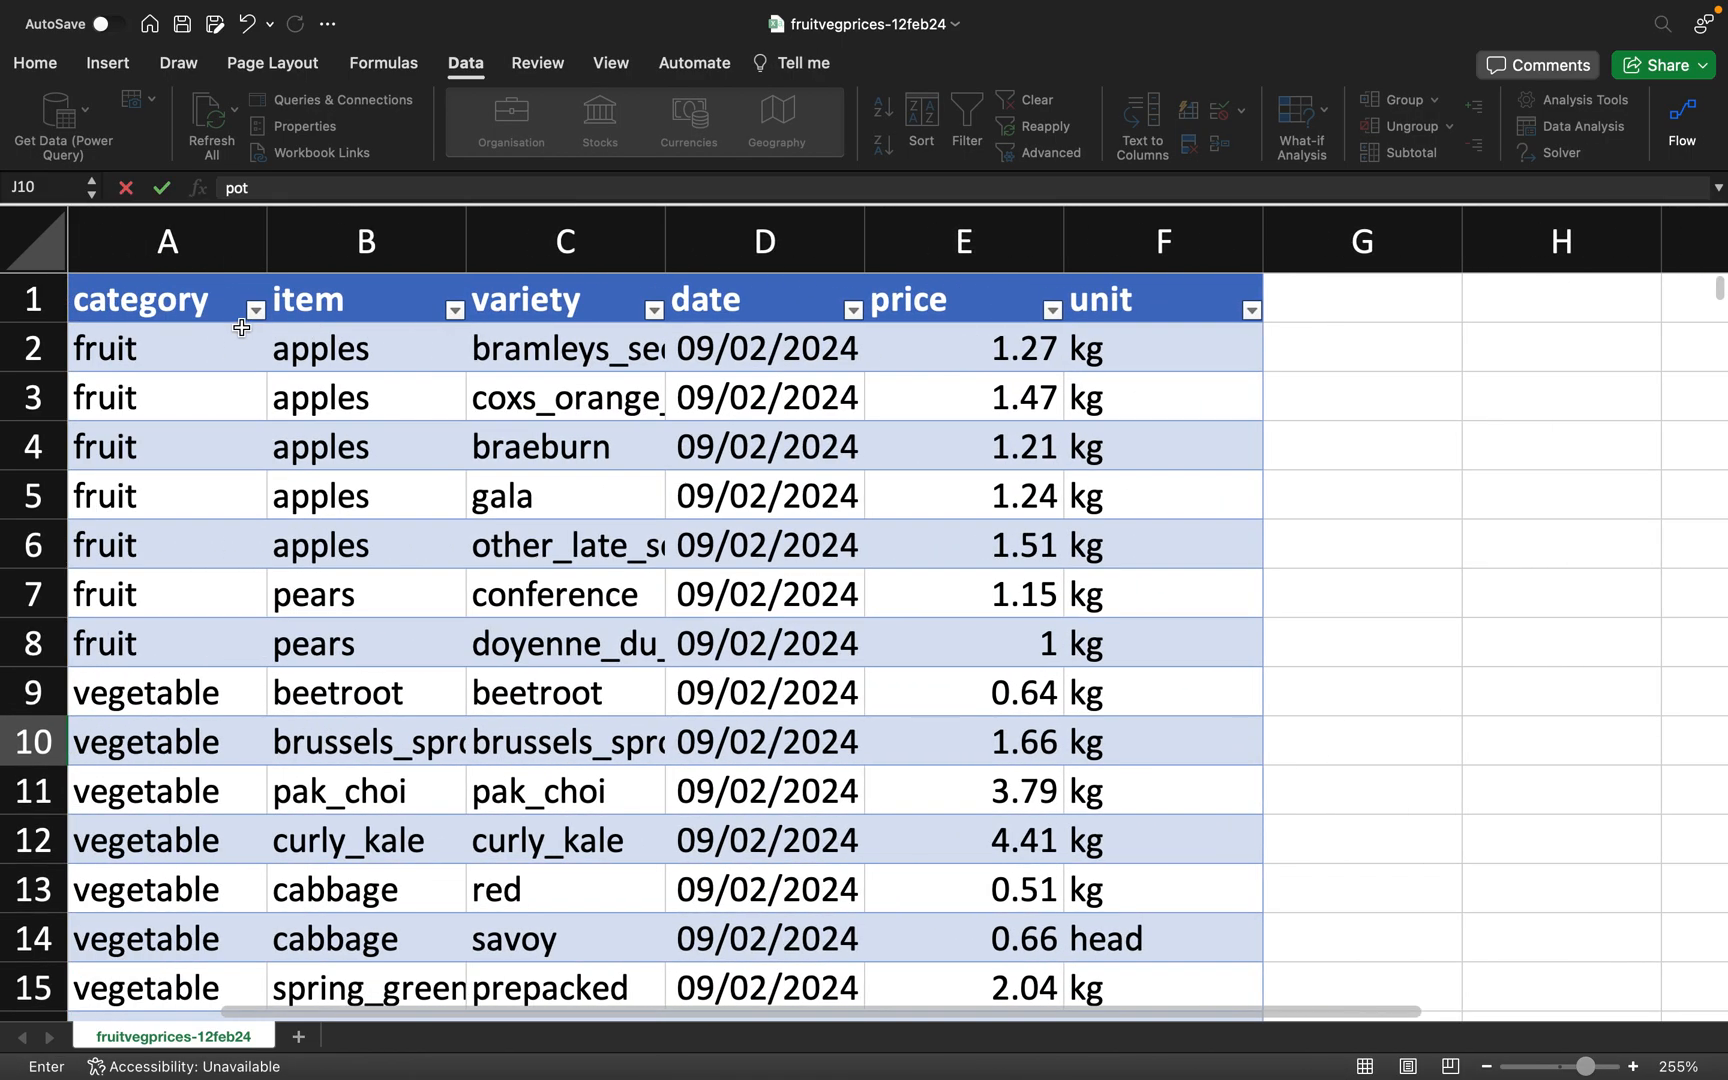
left_click(250, 312)
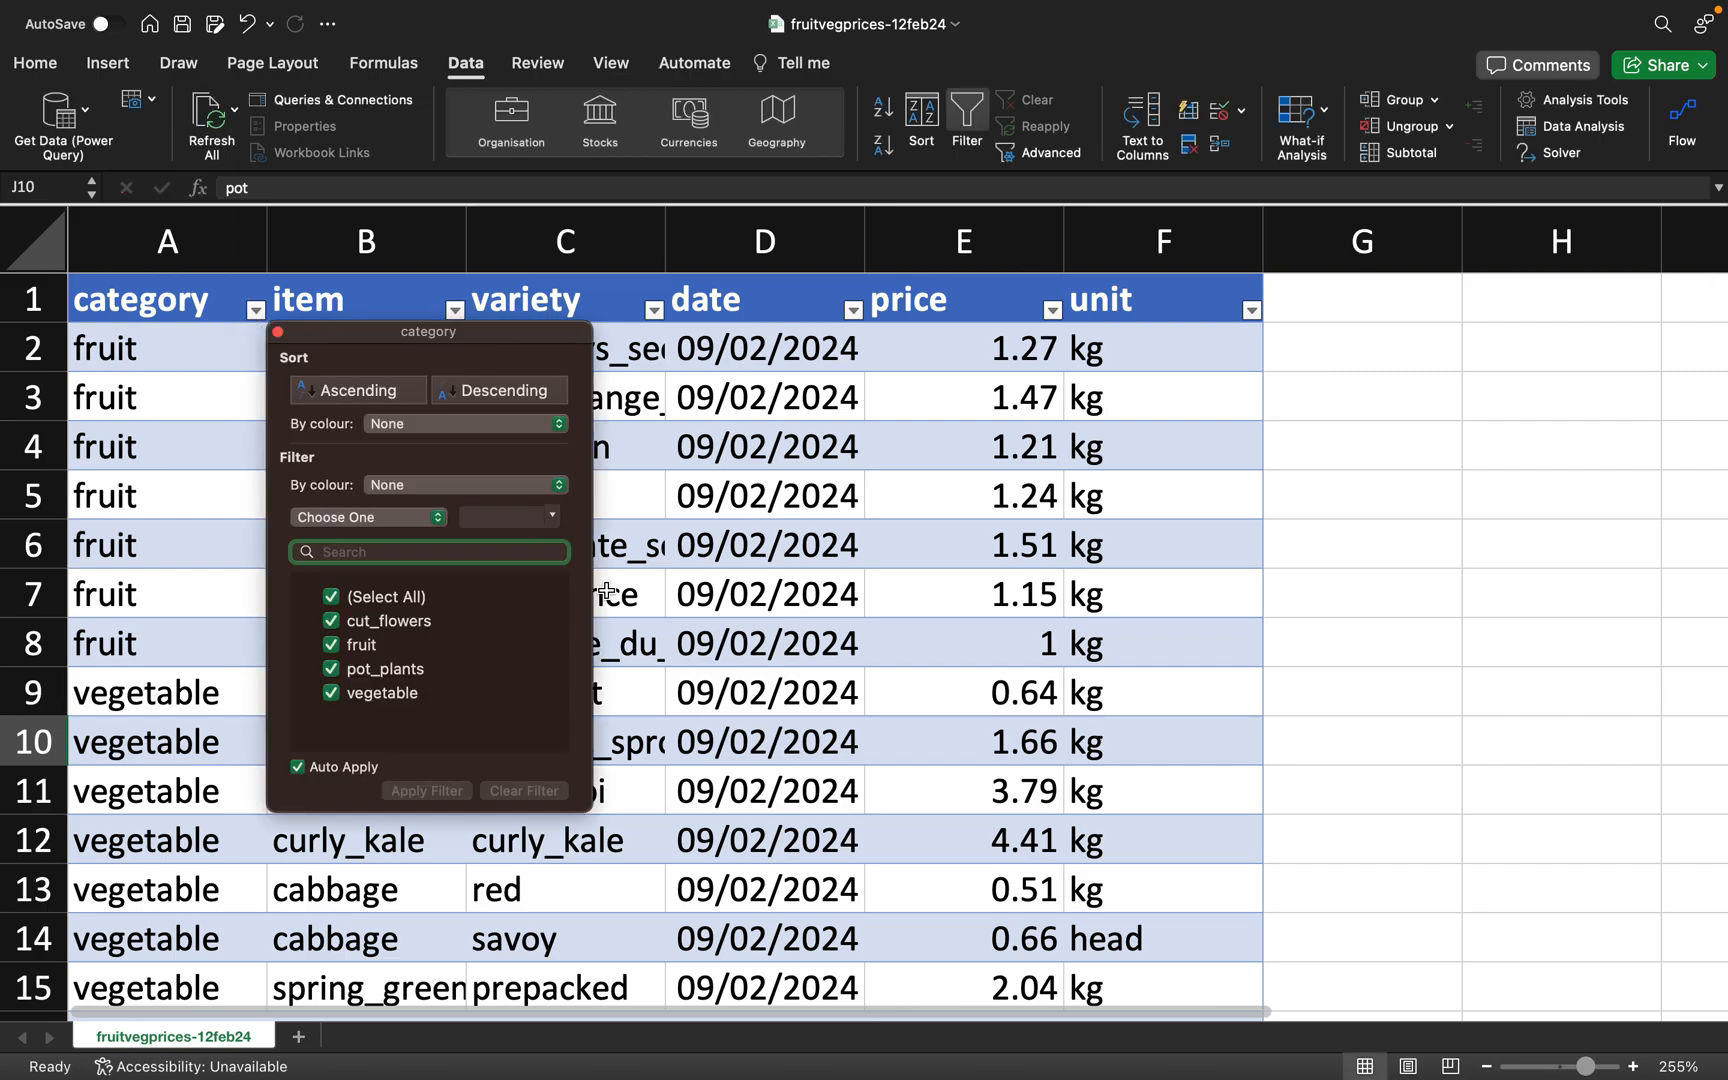
left_click(770, 645)
scroll(790, 646, "right", 4)
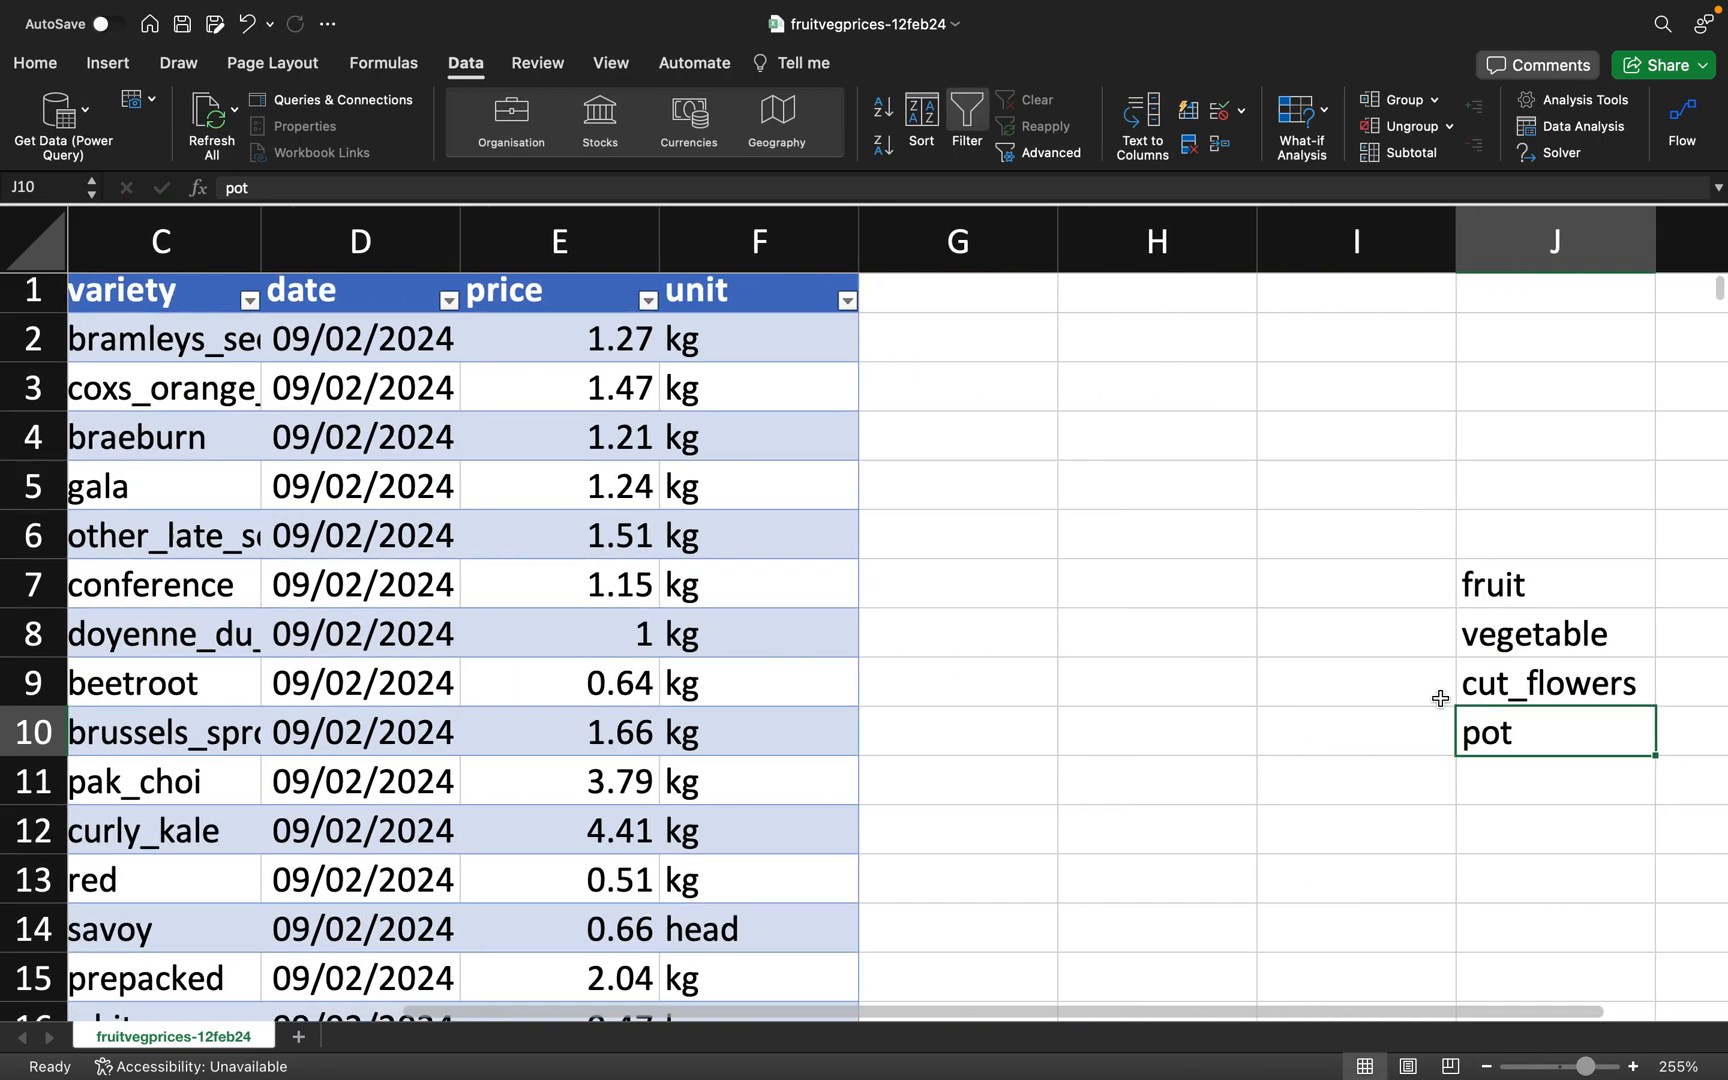
- Complete the entry in cell J10 so that it reads pot_plants
double_click(1537, 731)
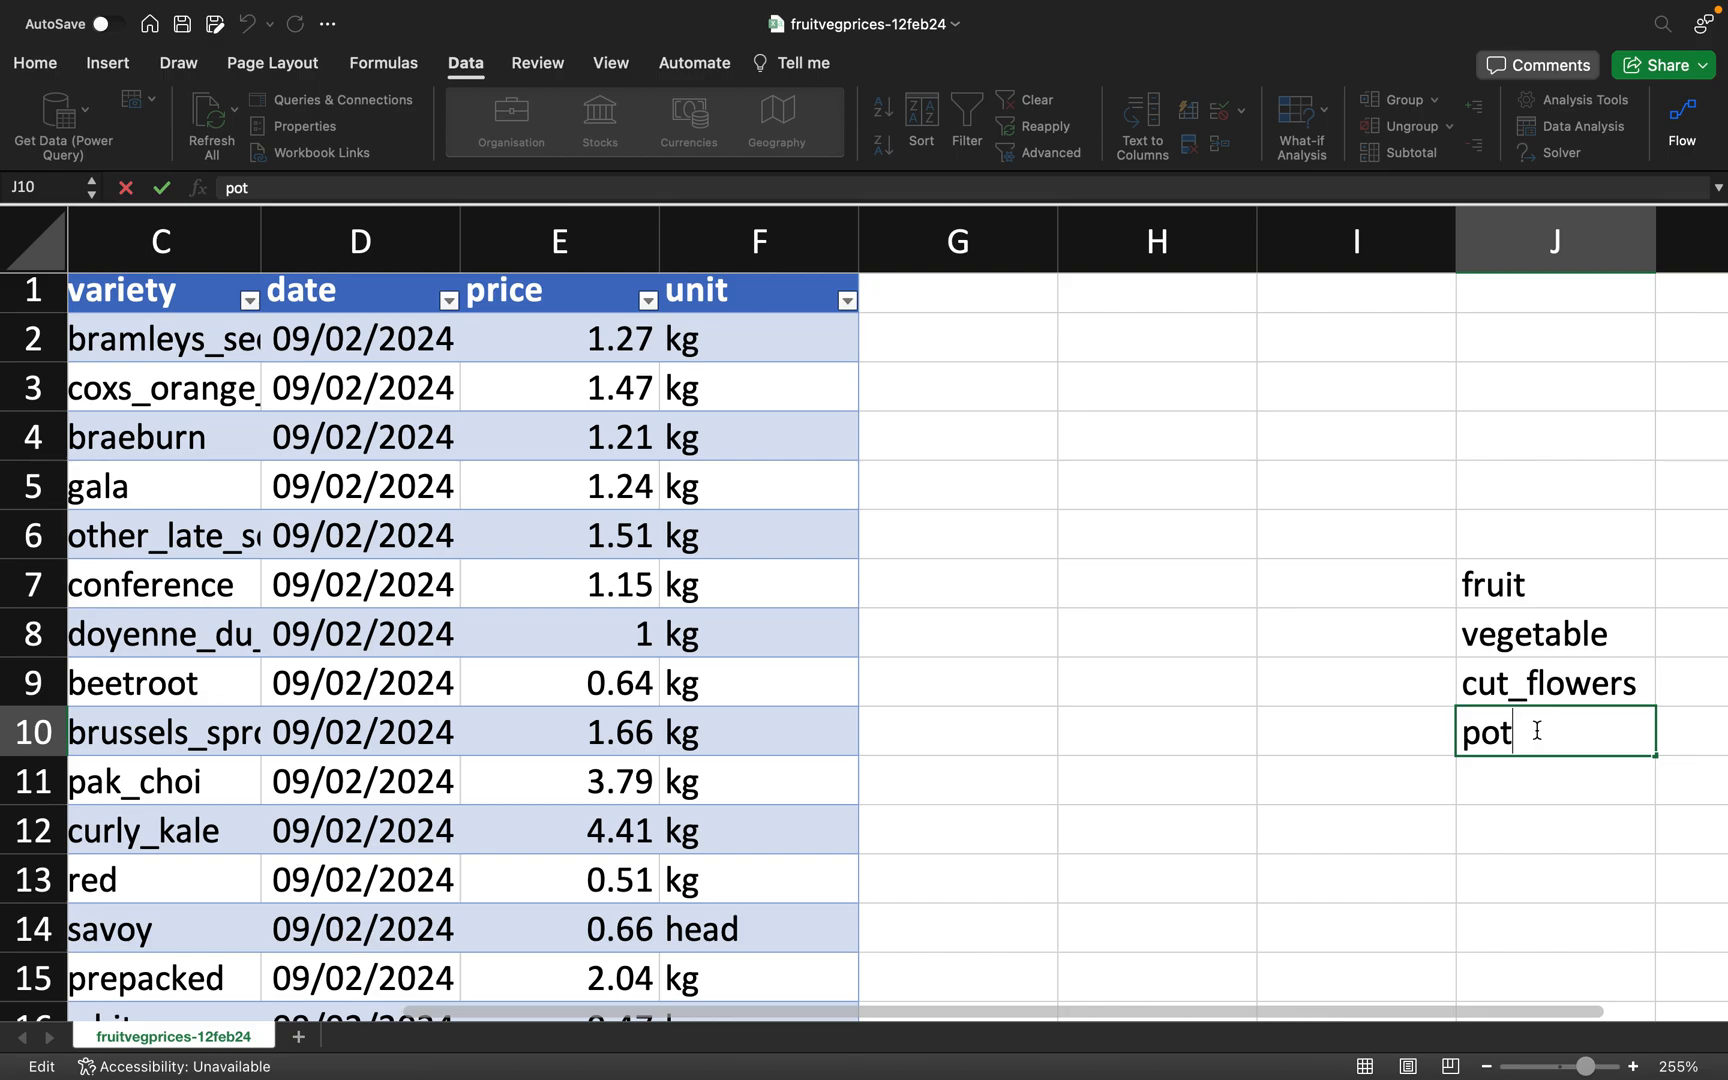
type("_plants")
key("Return")
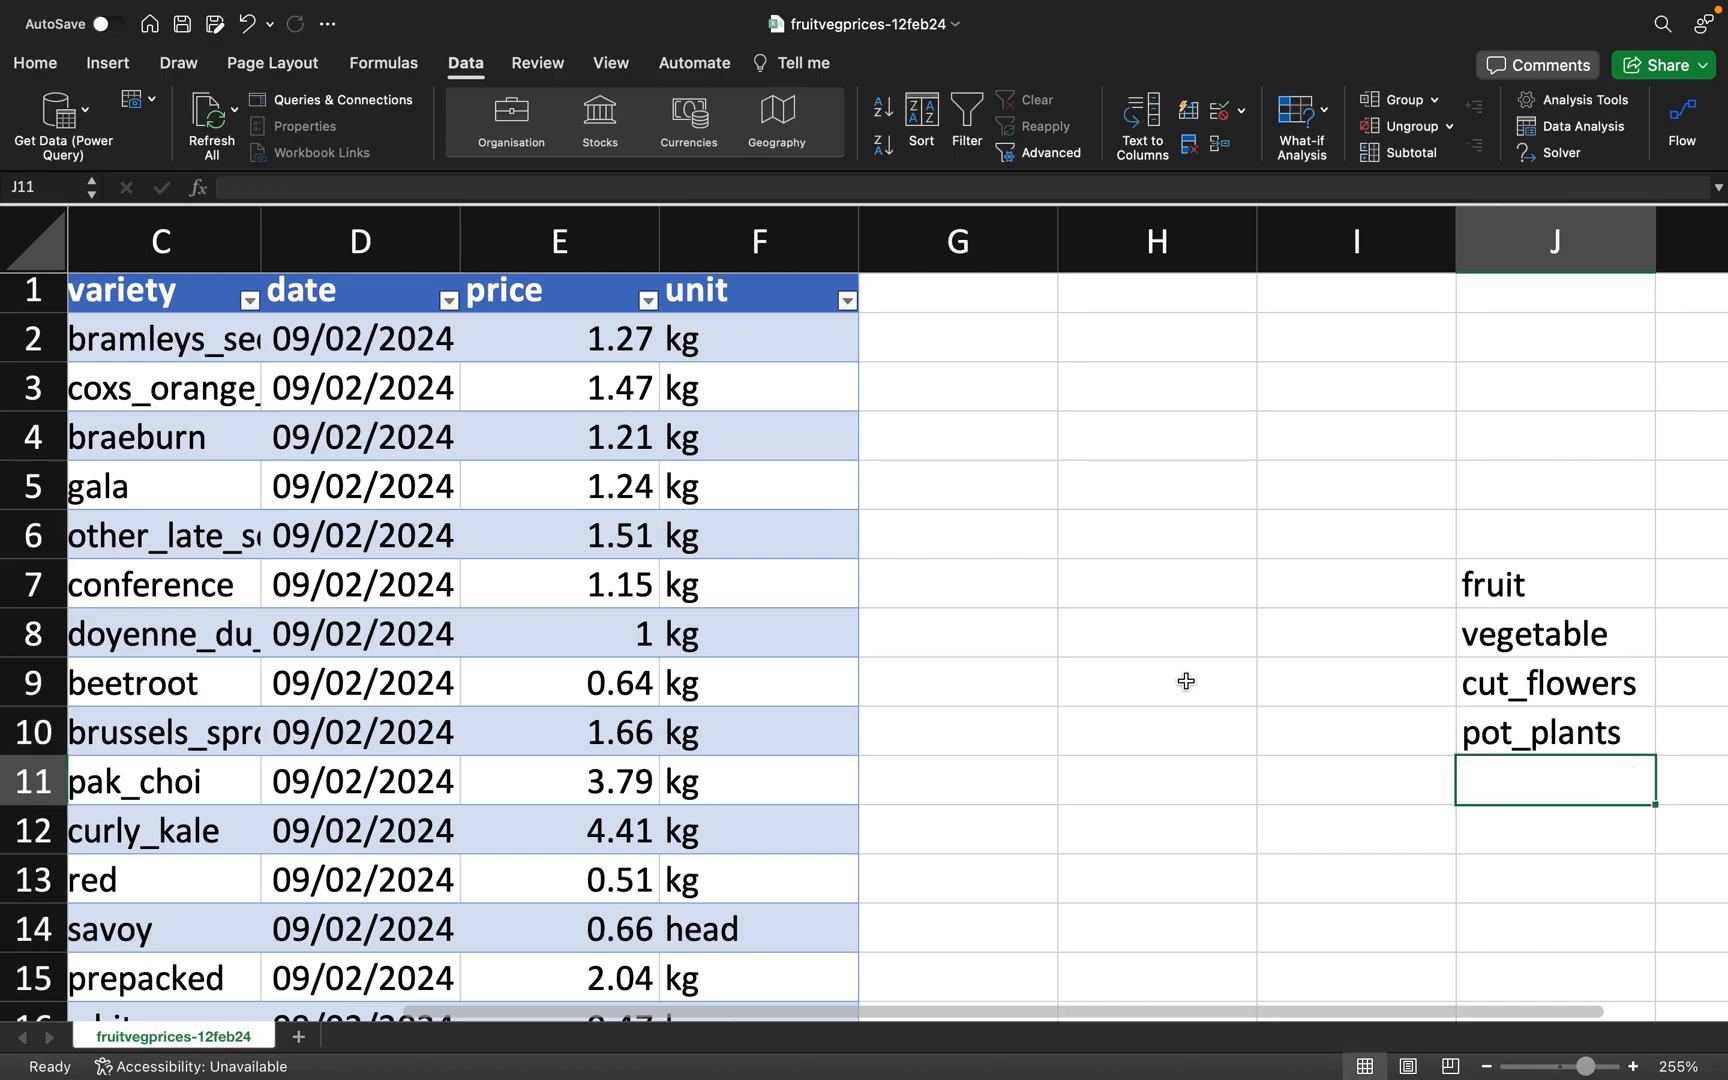
- Review the category column's filter values again to verify that the typed list covers every category
scroll(1169, 674, "left", 2)
scroll(1169, 674, "left", 2)
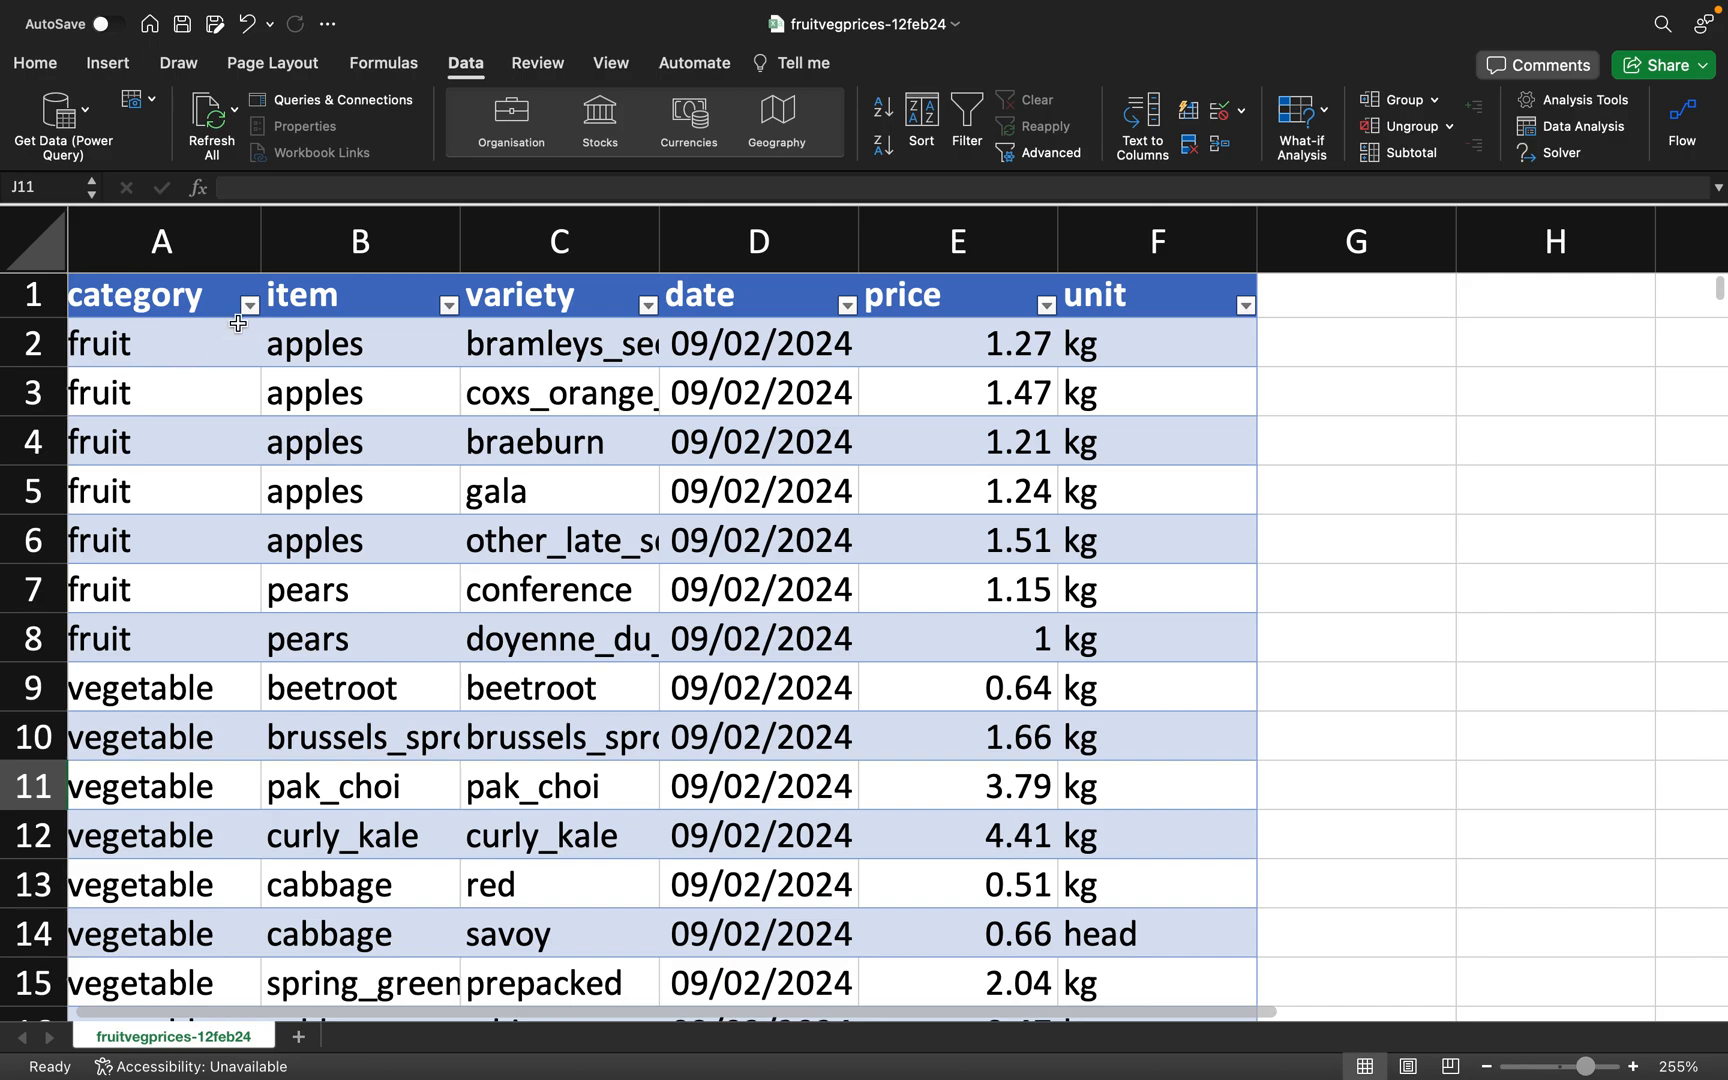
left_click(250, 306)
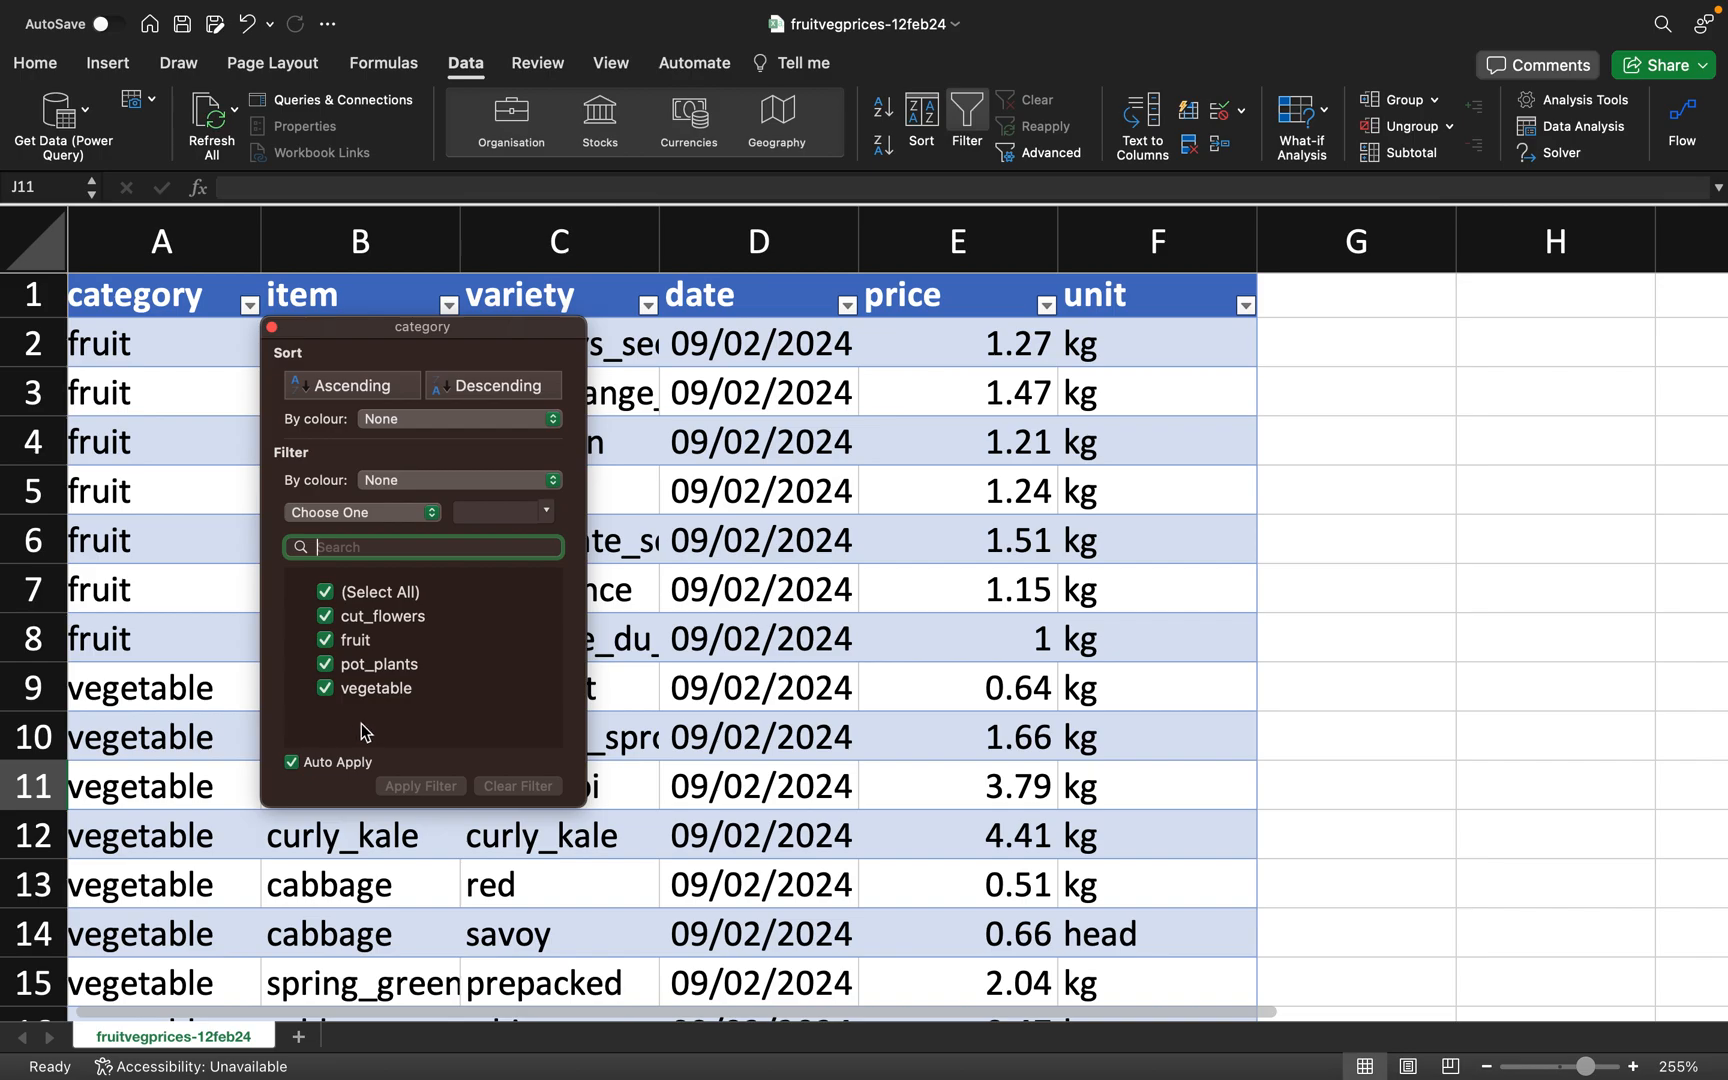
left_click(537, 865)
scroll(540, 862, "right", 3)
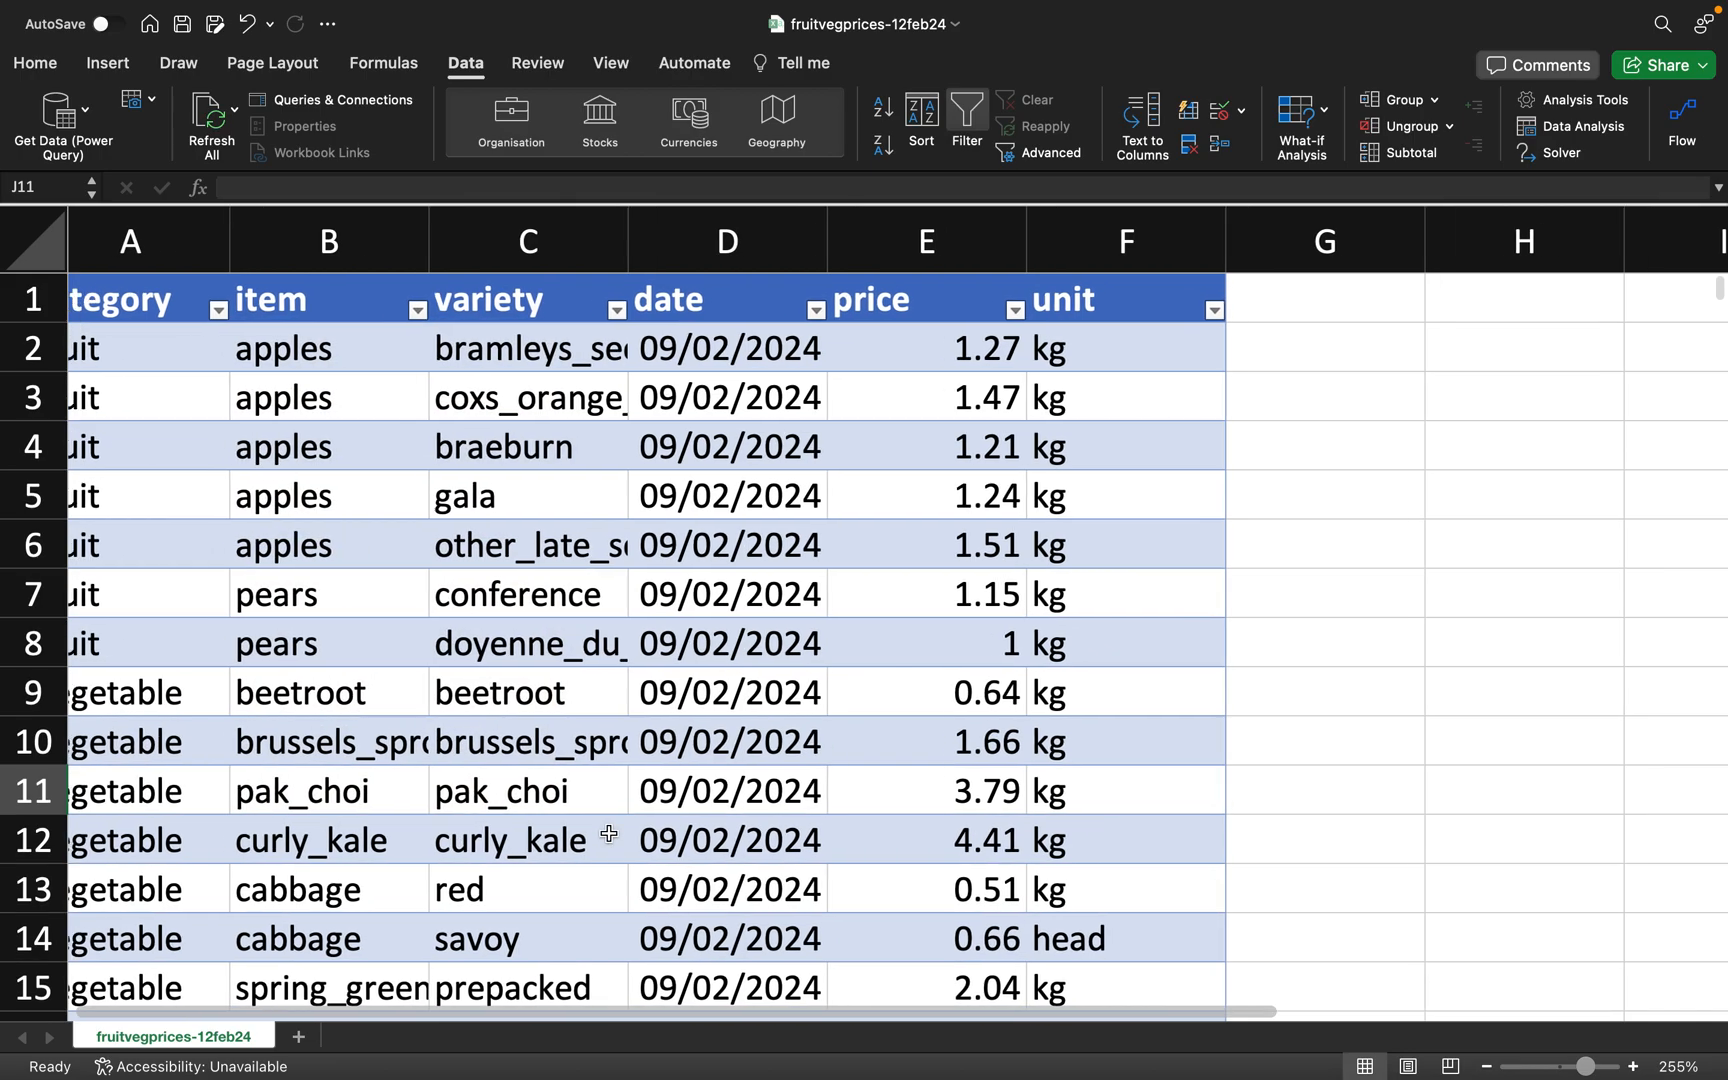
scroll(609, 833, "left", 3)
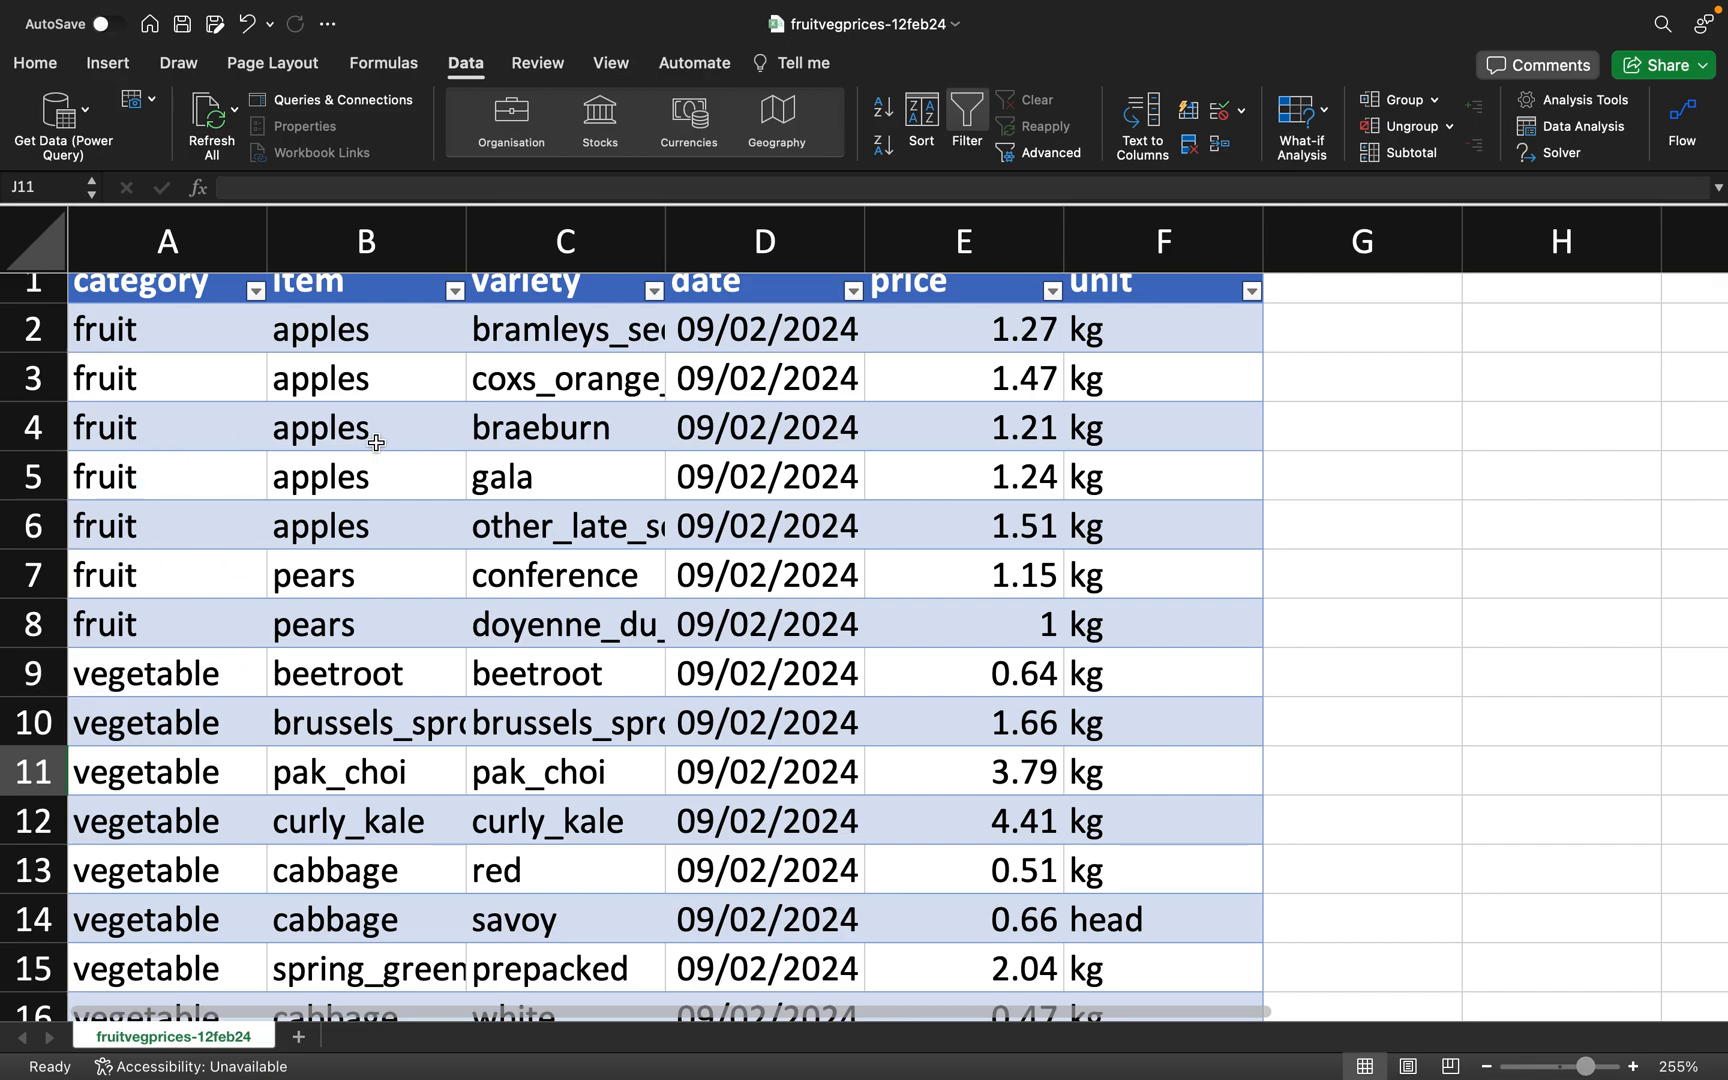
- Compare the allowed values listed in J7:J10 with the table's category column that they apply to
scroll(699, 479, "right", 5)
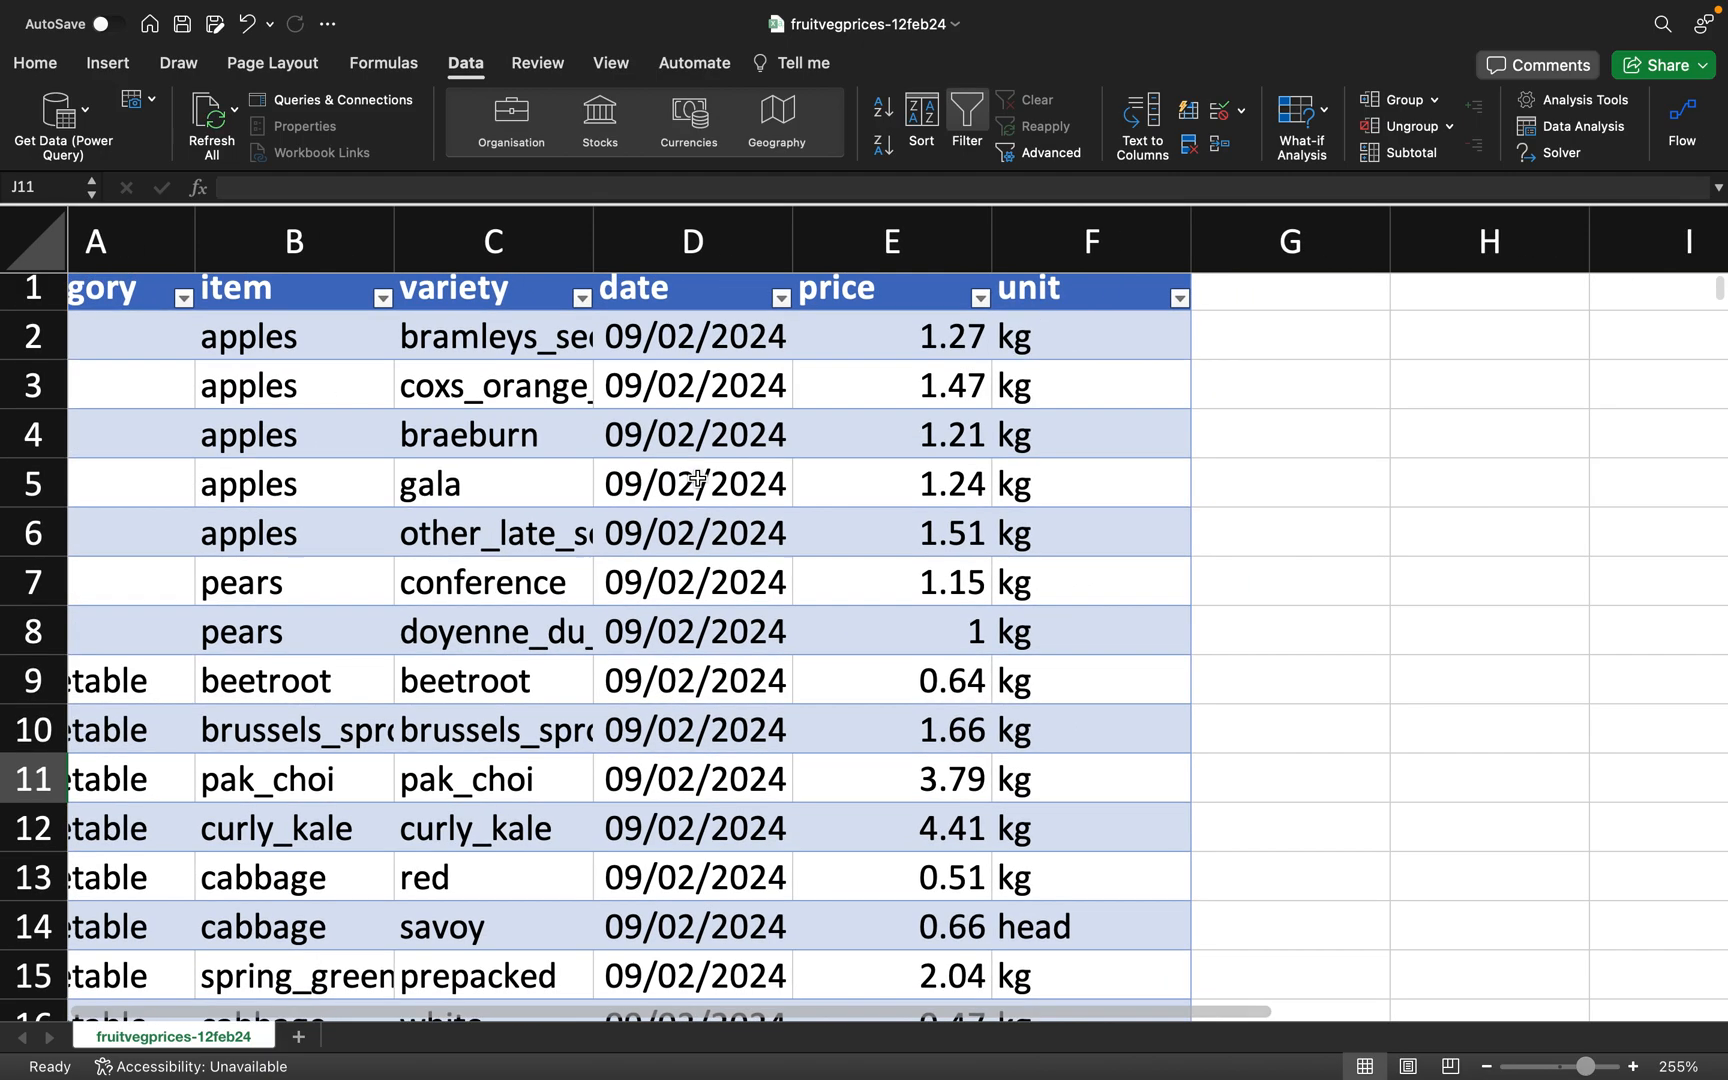
left_click_drag(1580, 582, 1592, 717)
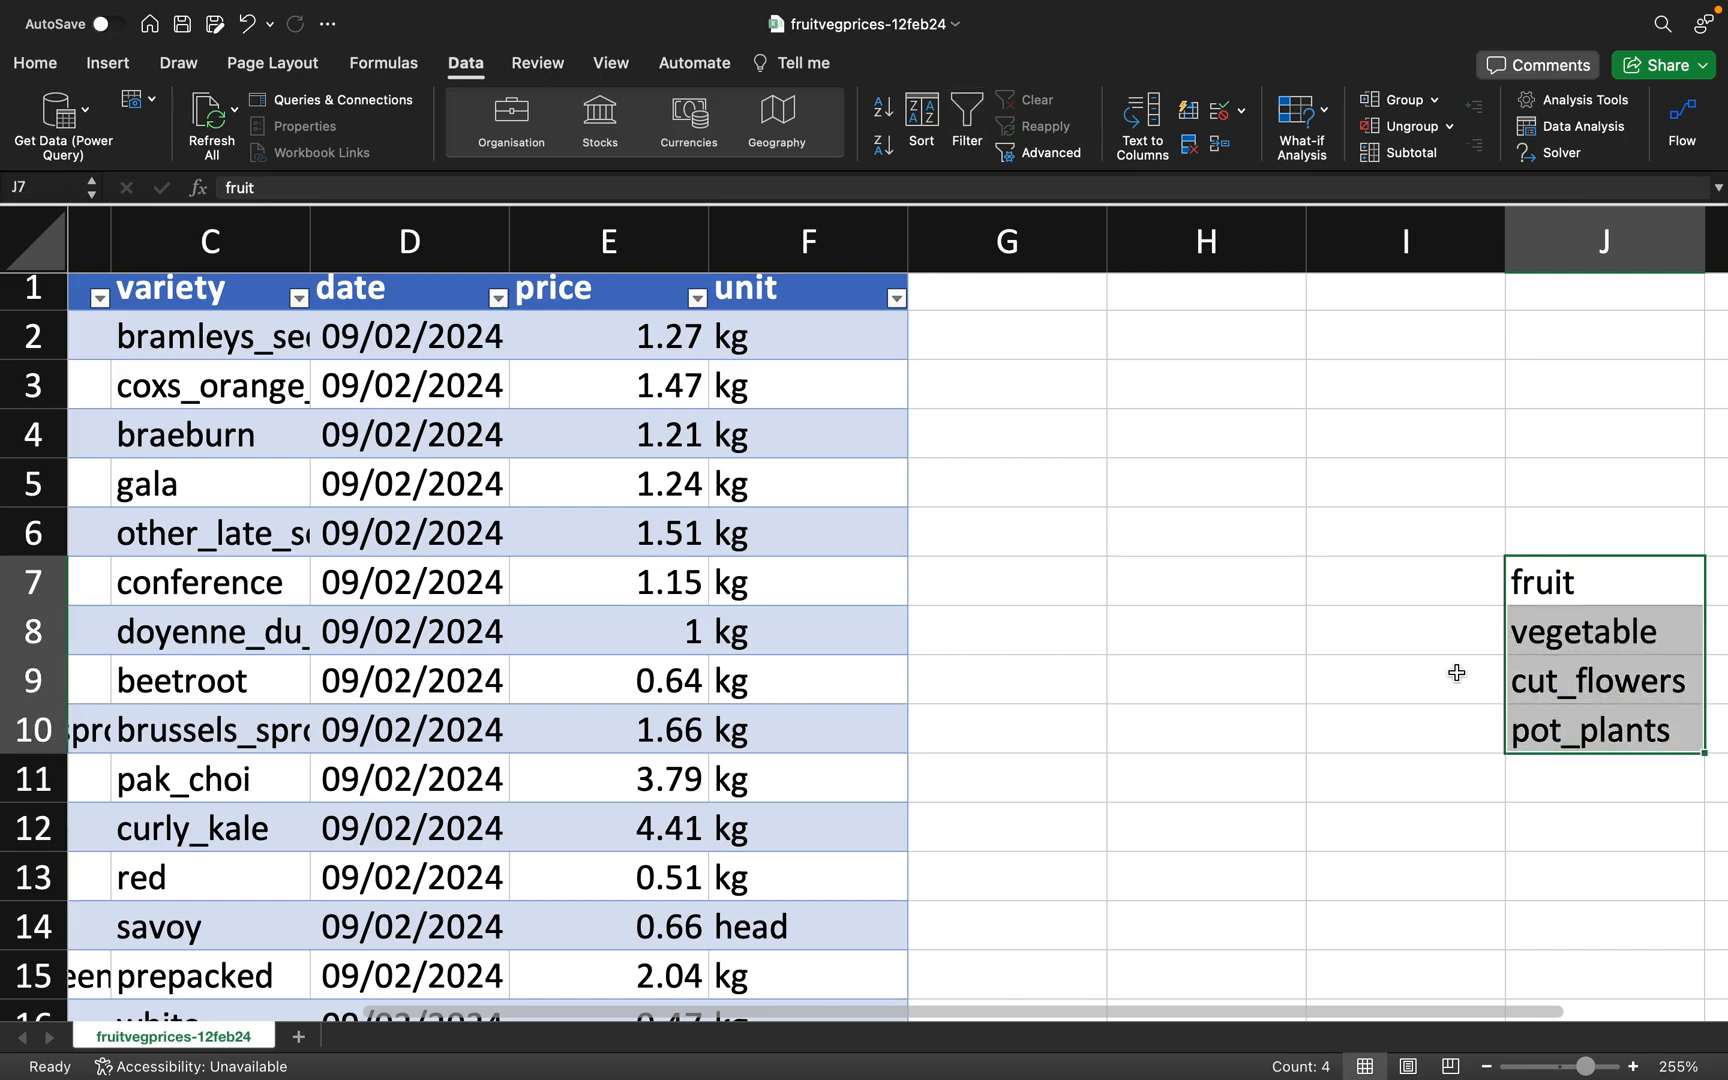
scroll(1184, 661, "left", 5)
scroll(1184, 661, "right", 5)
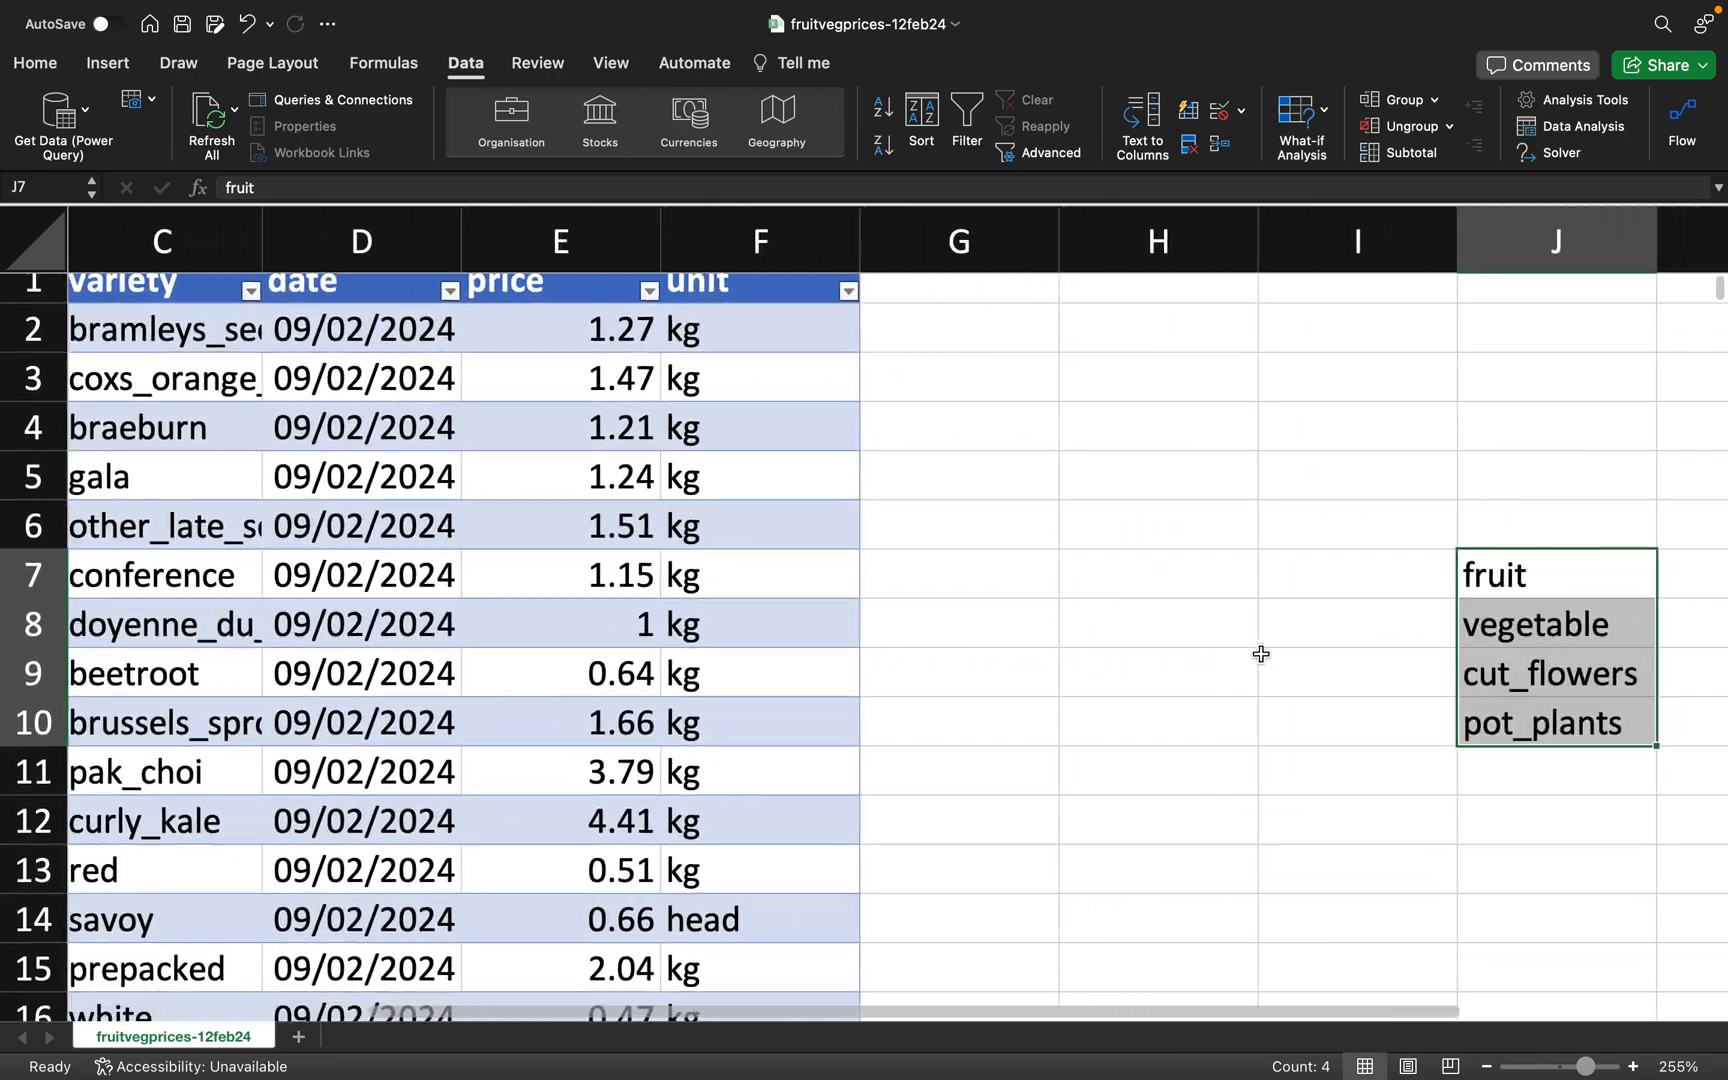
scroll(1219, 656, "left", 5)
scroll(1053, 687, "down", 1)
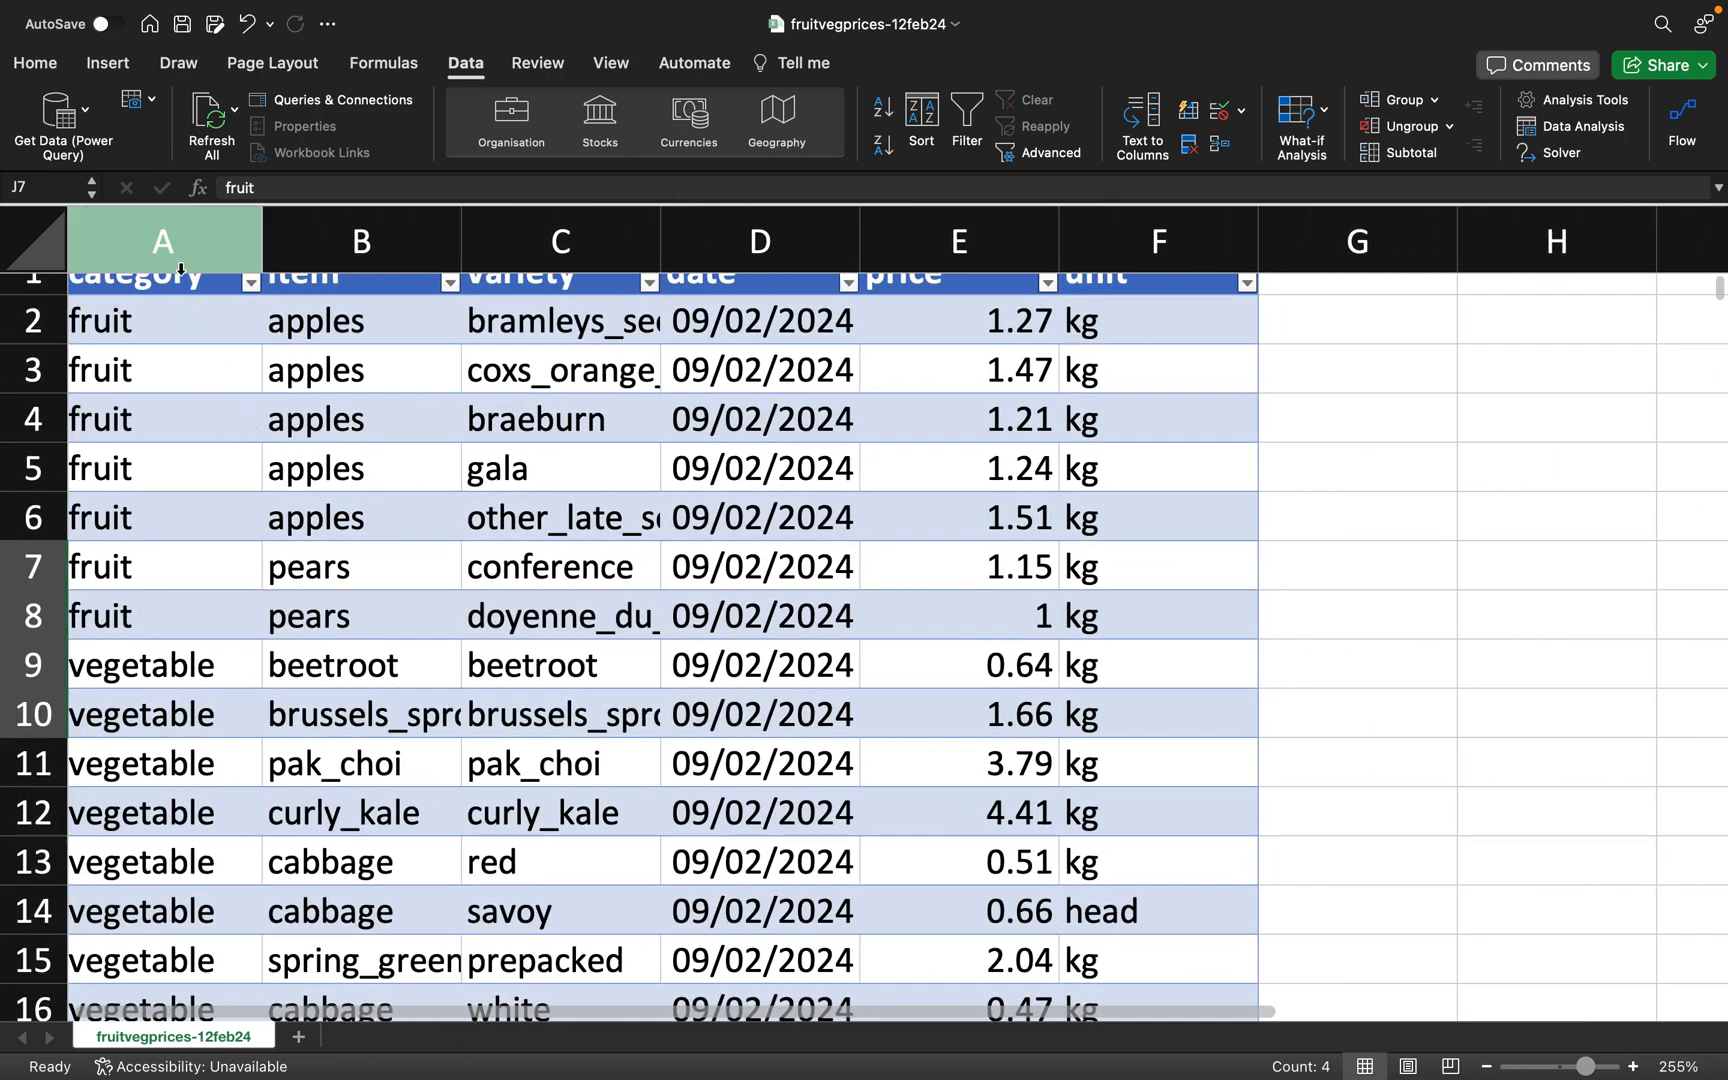
left_click(163, 241)
scroll(1083, 664, "right", 3)
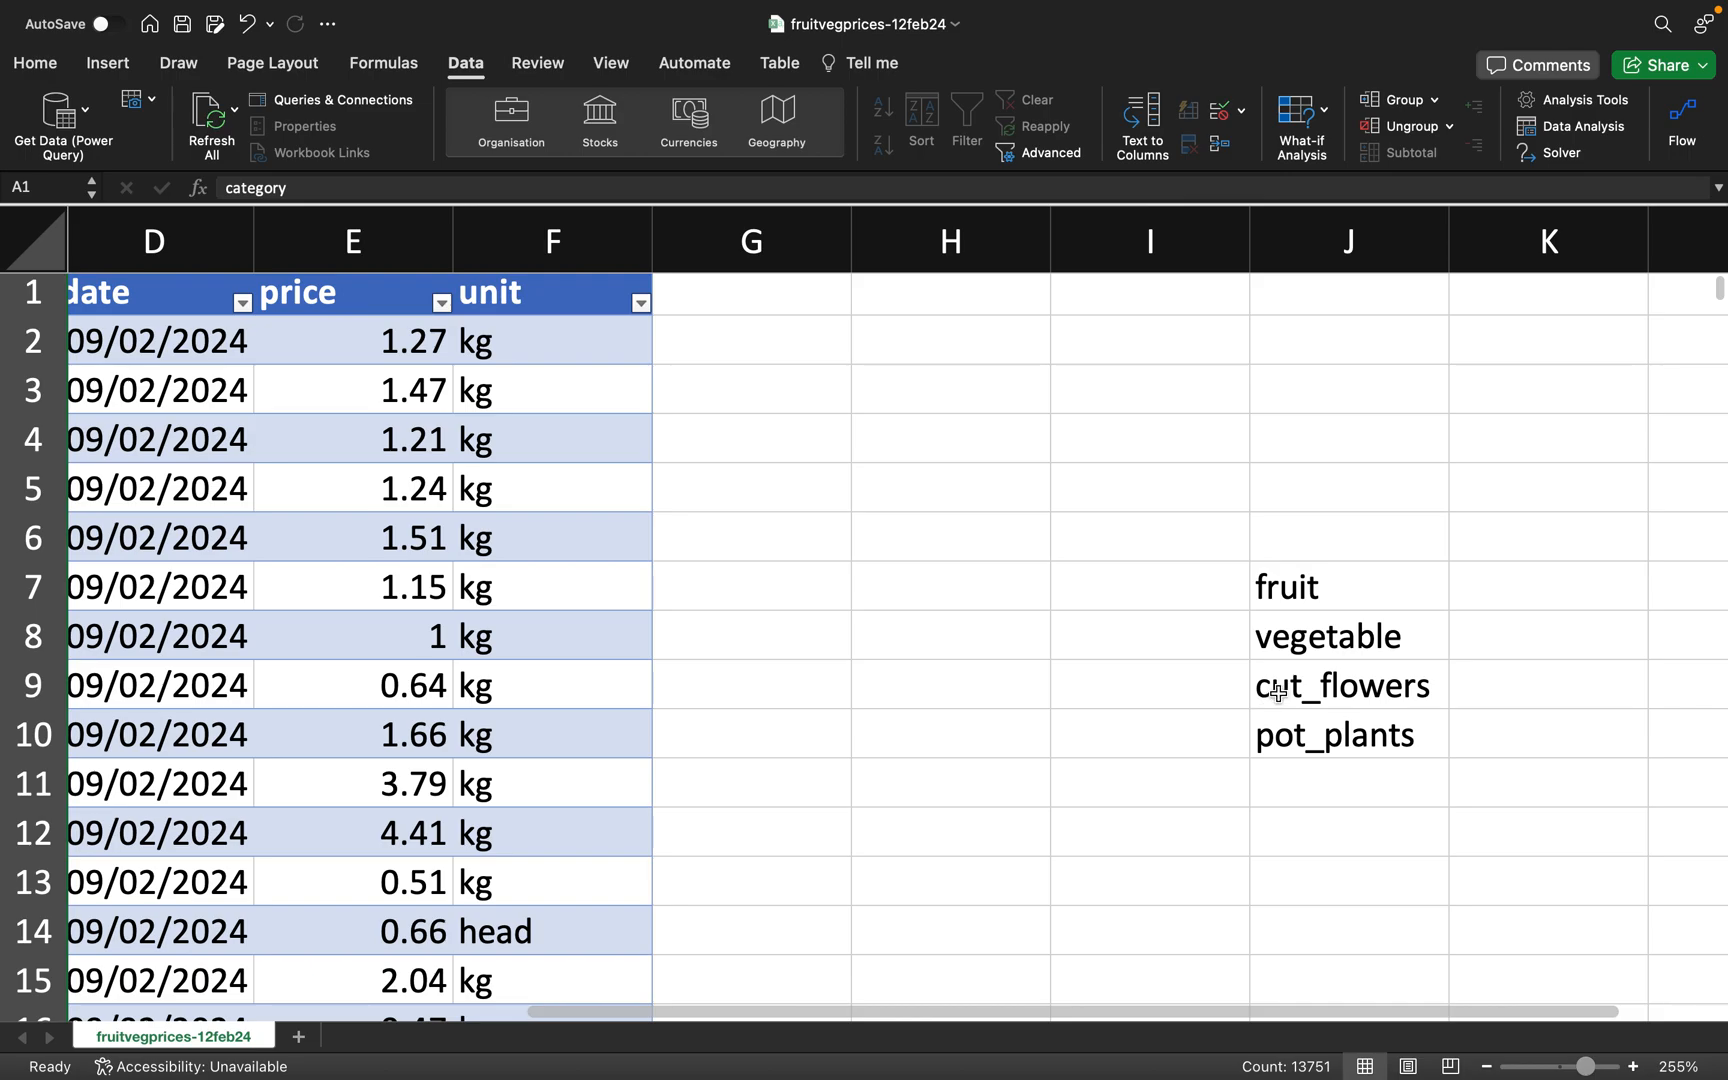
left_click_drag(1315, 588, 1317, 718)
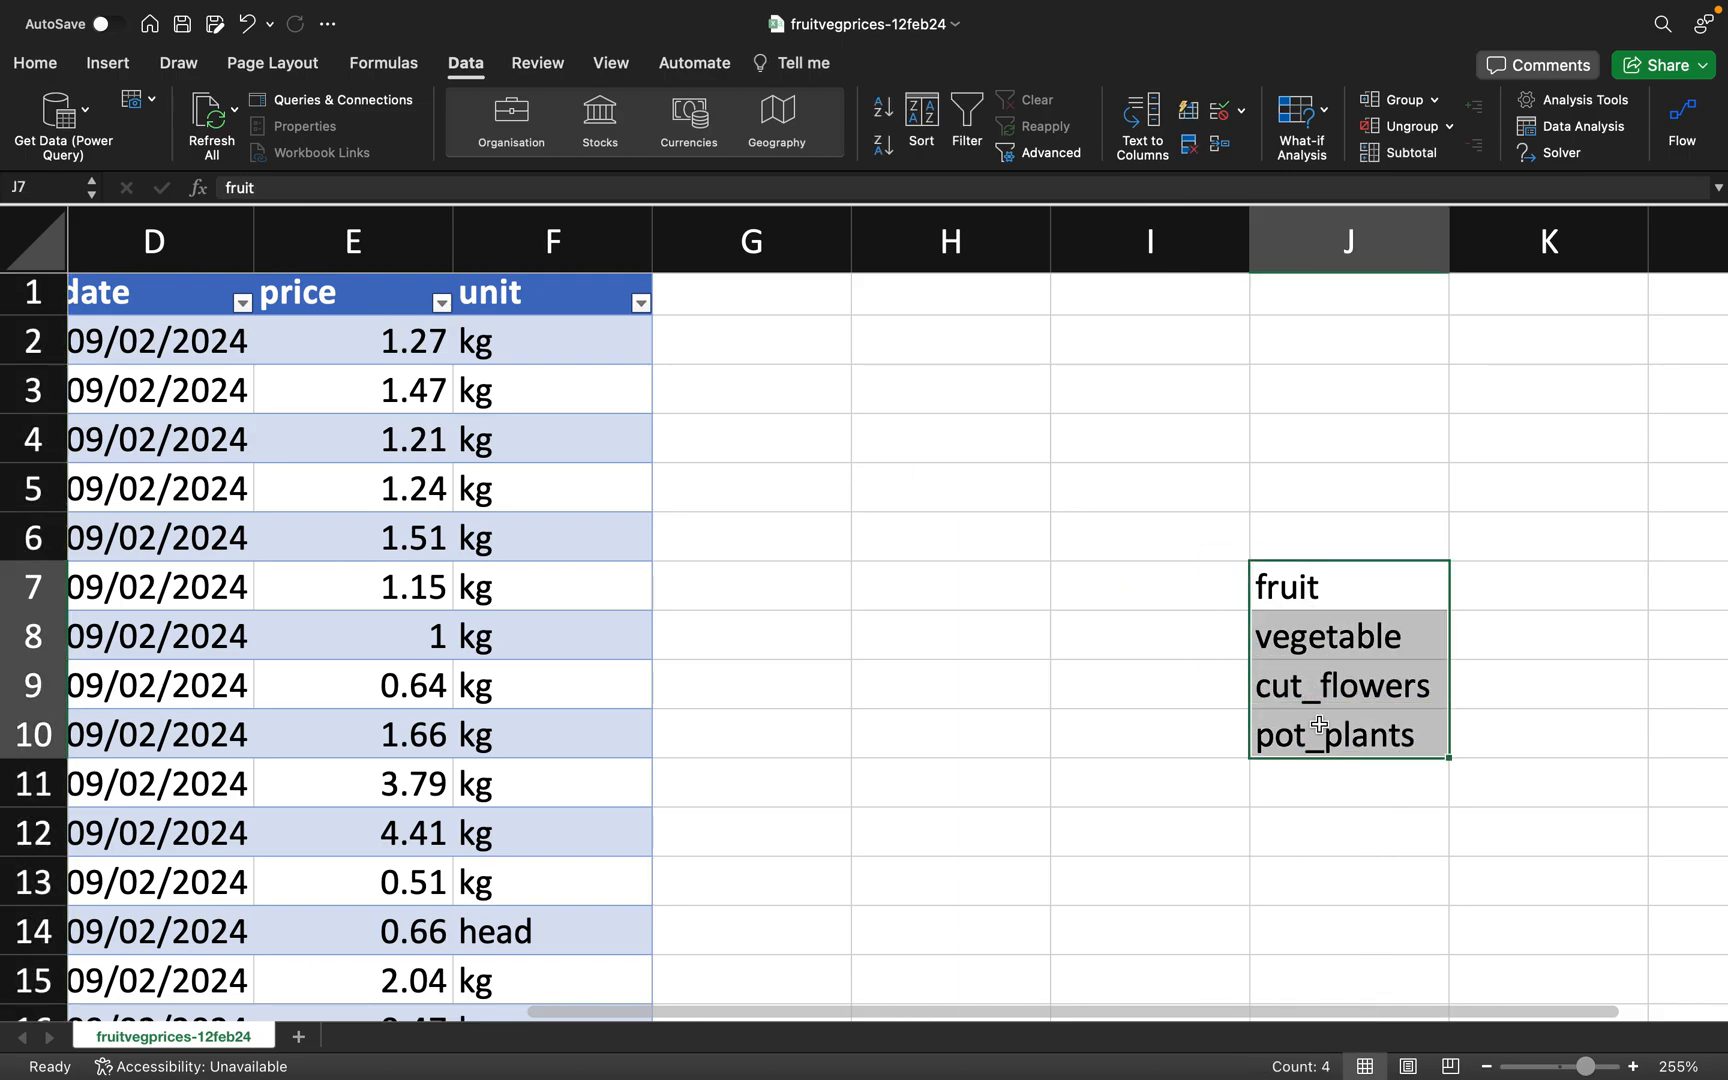
scroll(999, 683, "left", 3)
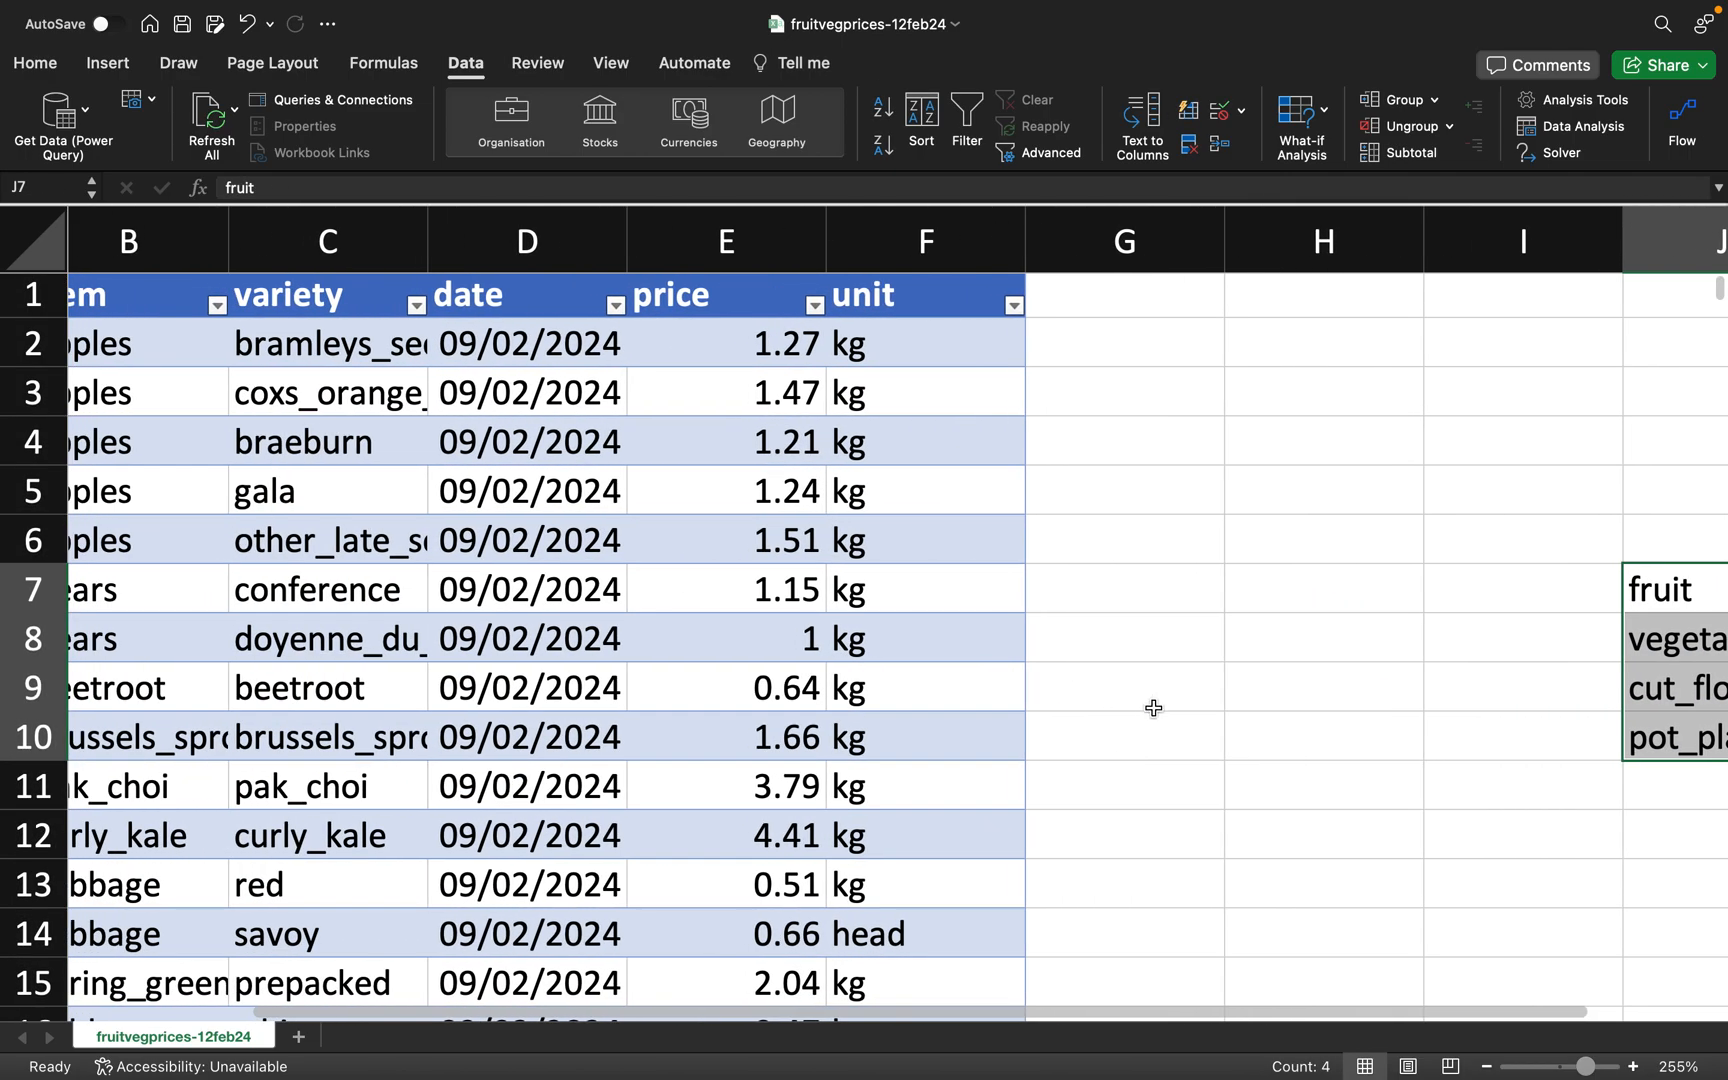
scroll(1143, 714, "right", 1)
scroll(1416, 717, "up", 1)
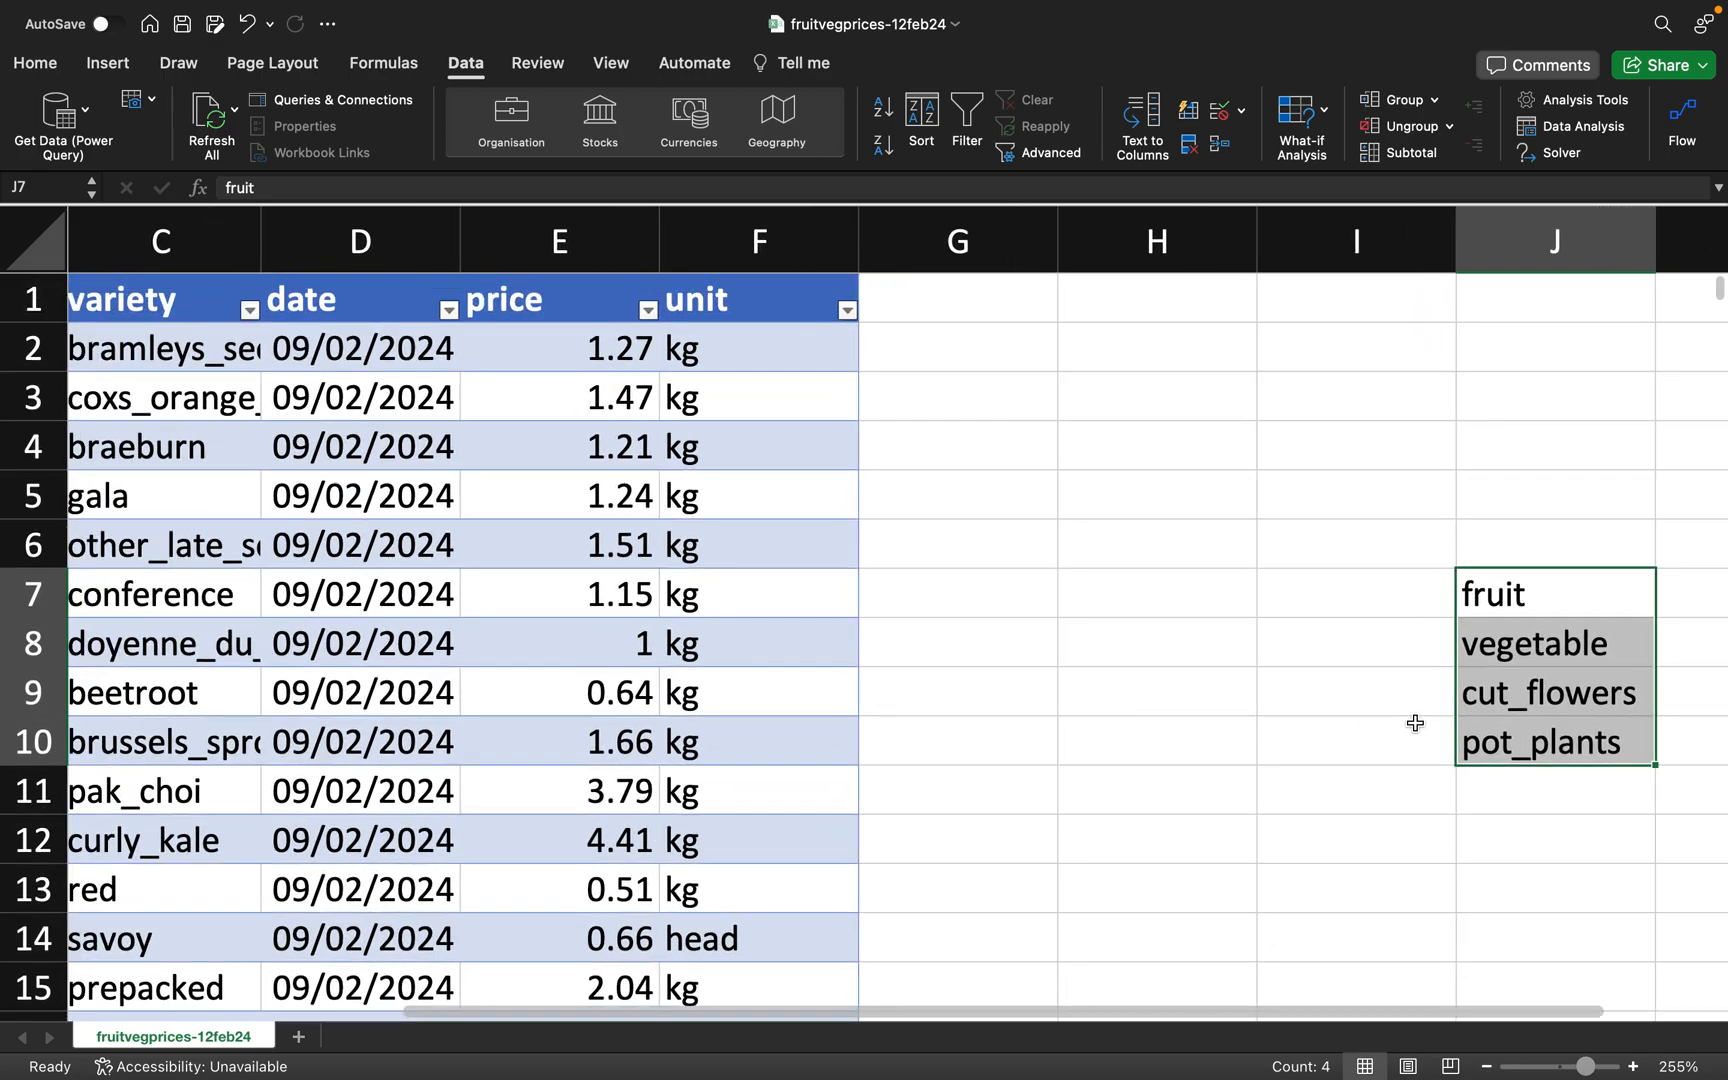
left_click(1498, 601)
left_click(1323, 721)
left_click_drag(1523, 592, 1541, 740)
scroll(100, 740, "left", 4)
left_click(140, 552)
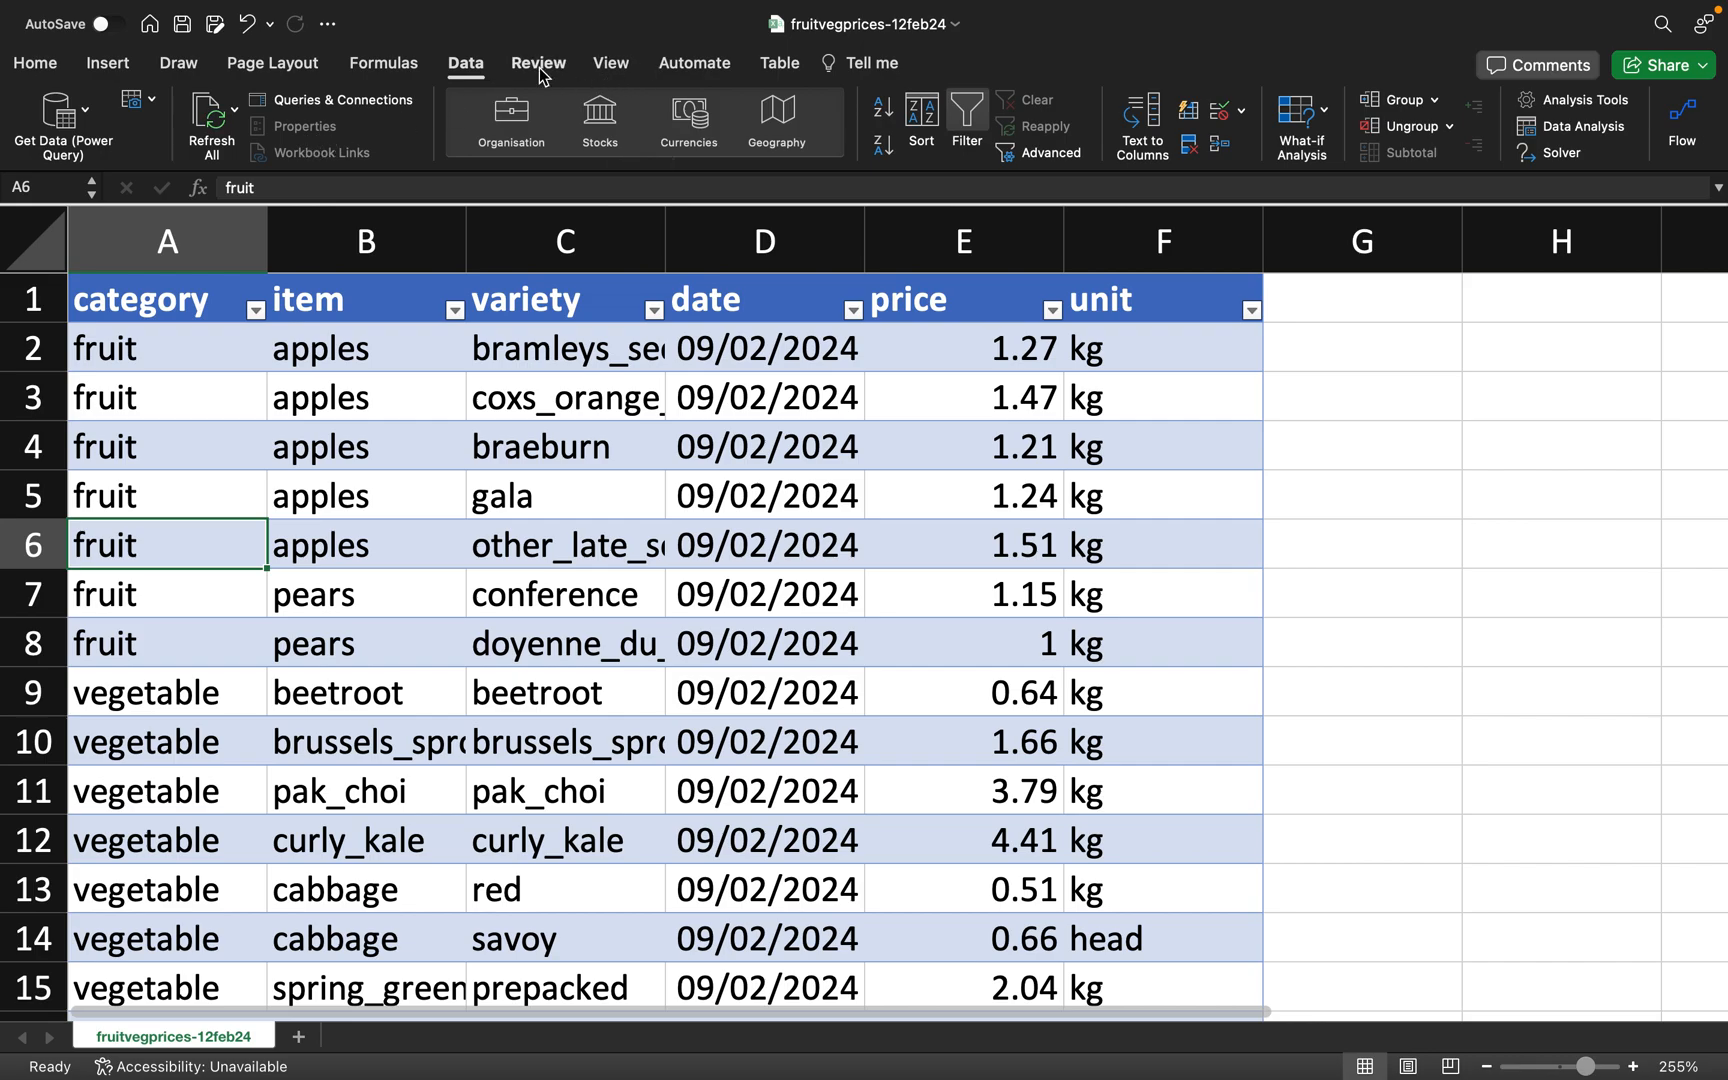
left_click(481, 62)
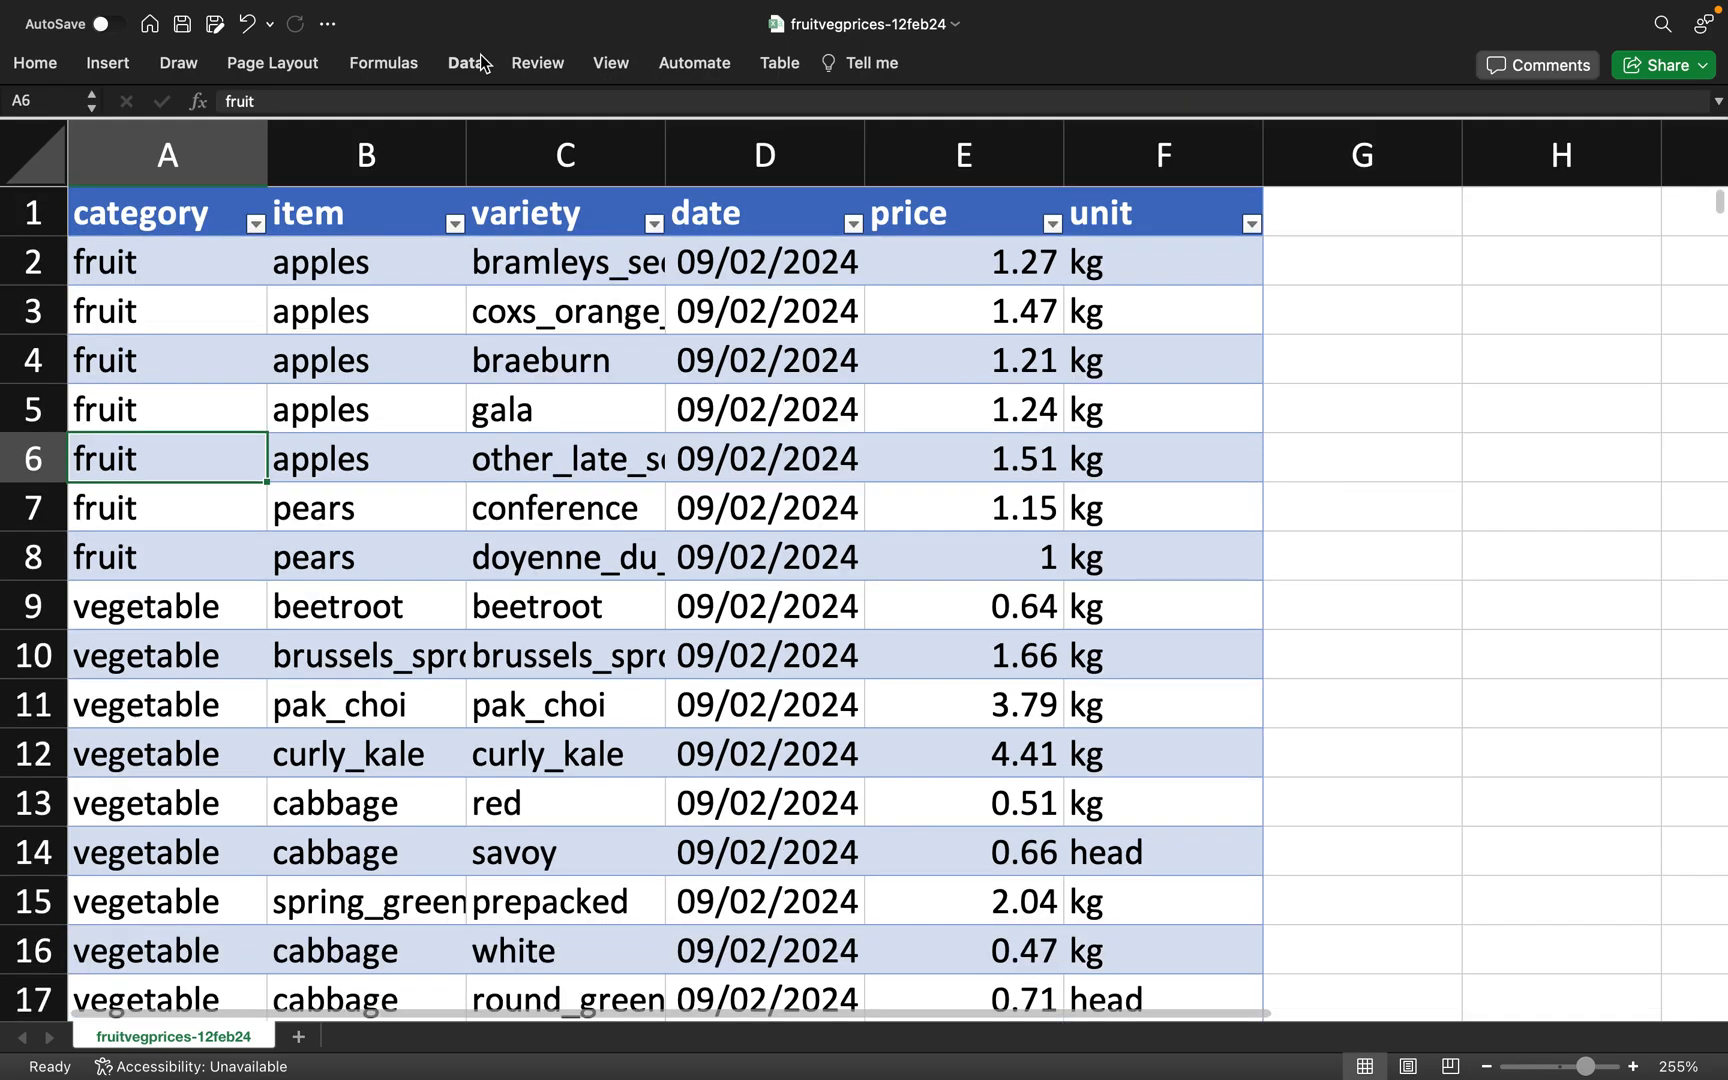
left_click(481, 62)
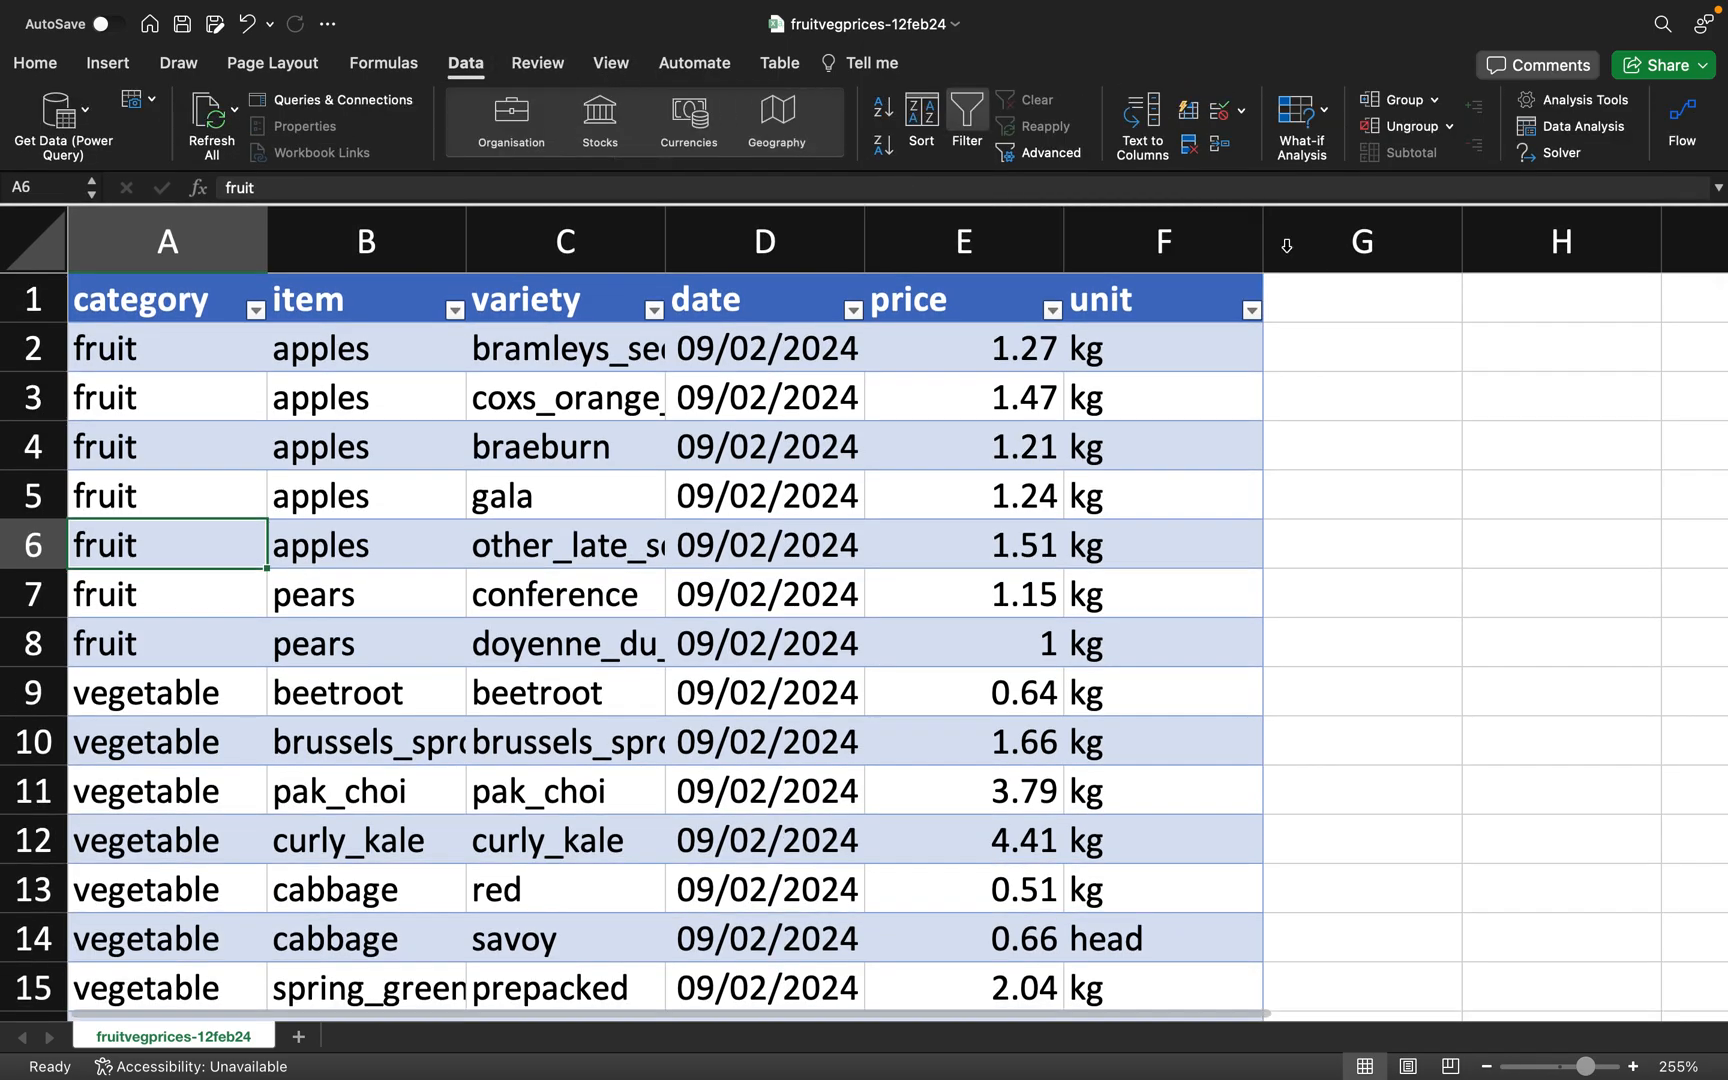
left_click(1242, 112)
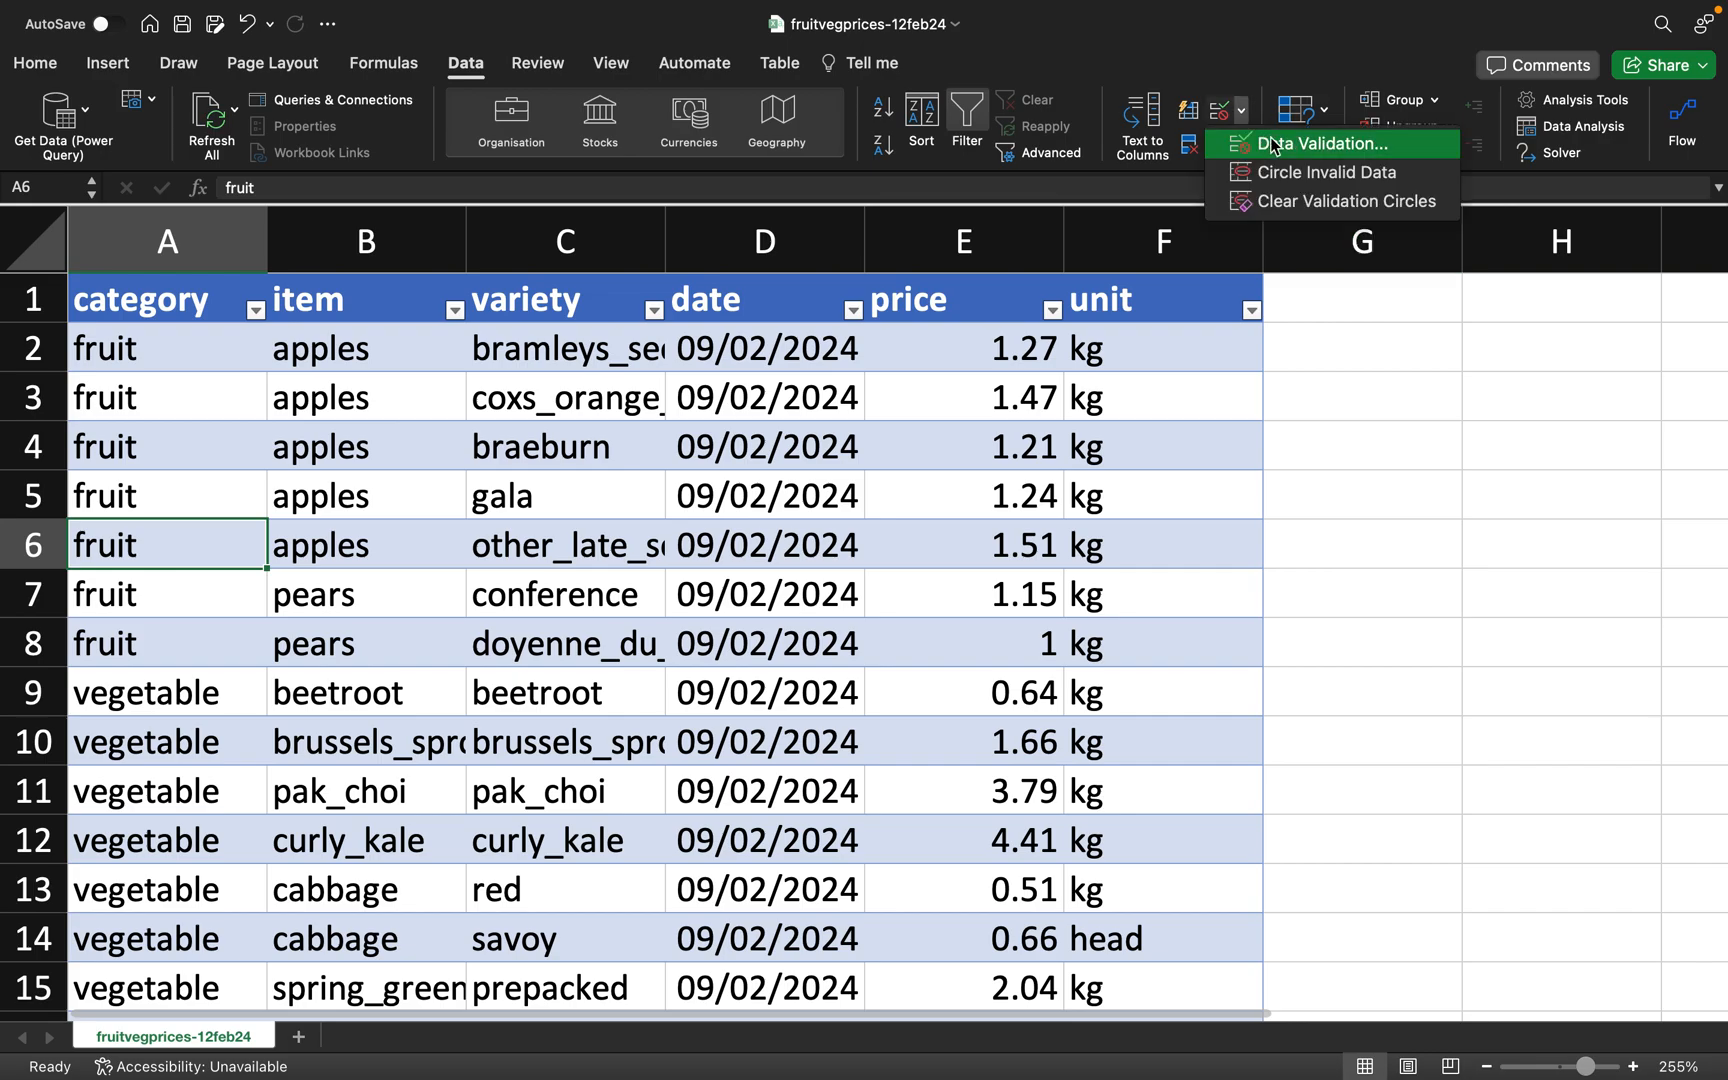
left_click(1270, 146)
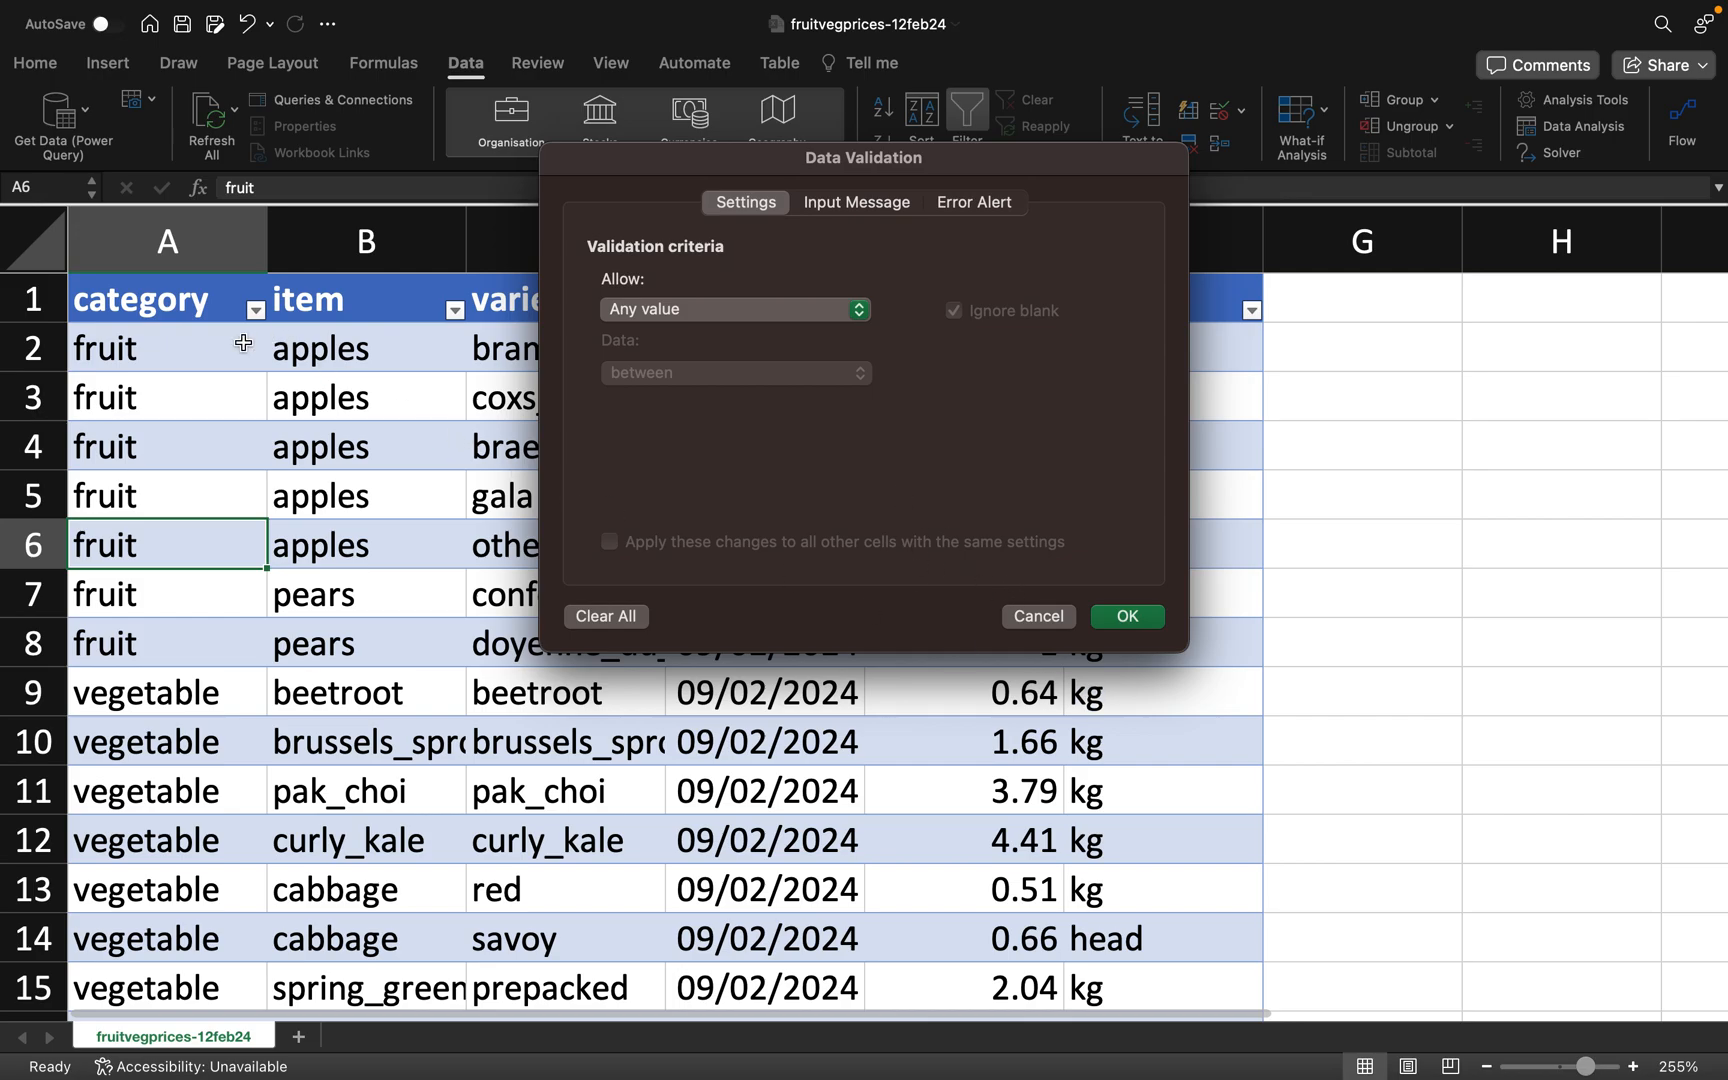
left_click(1036, 615)
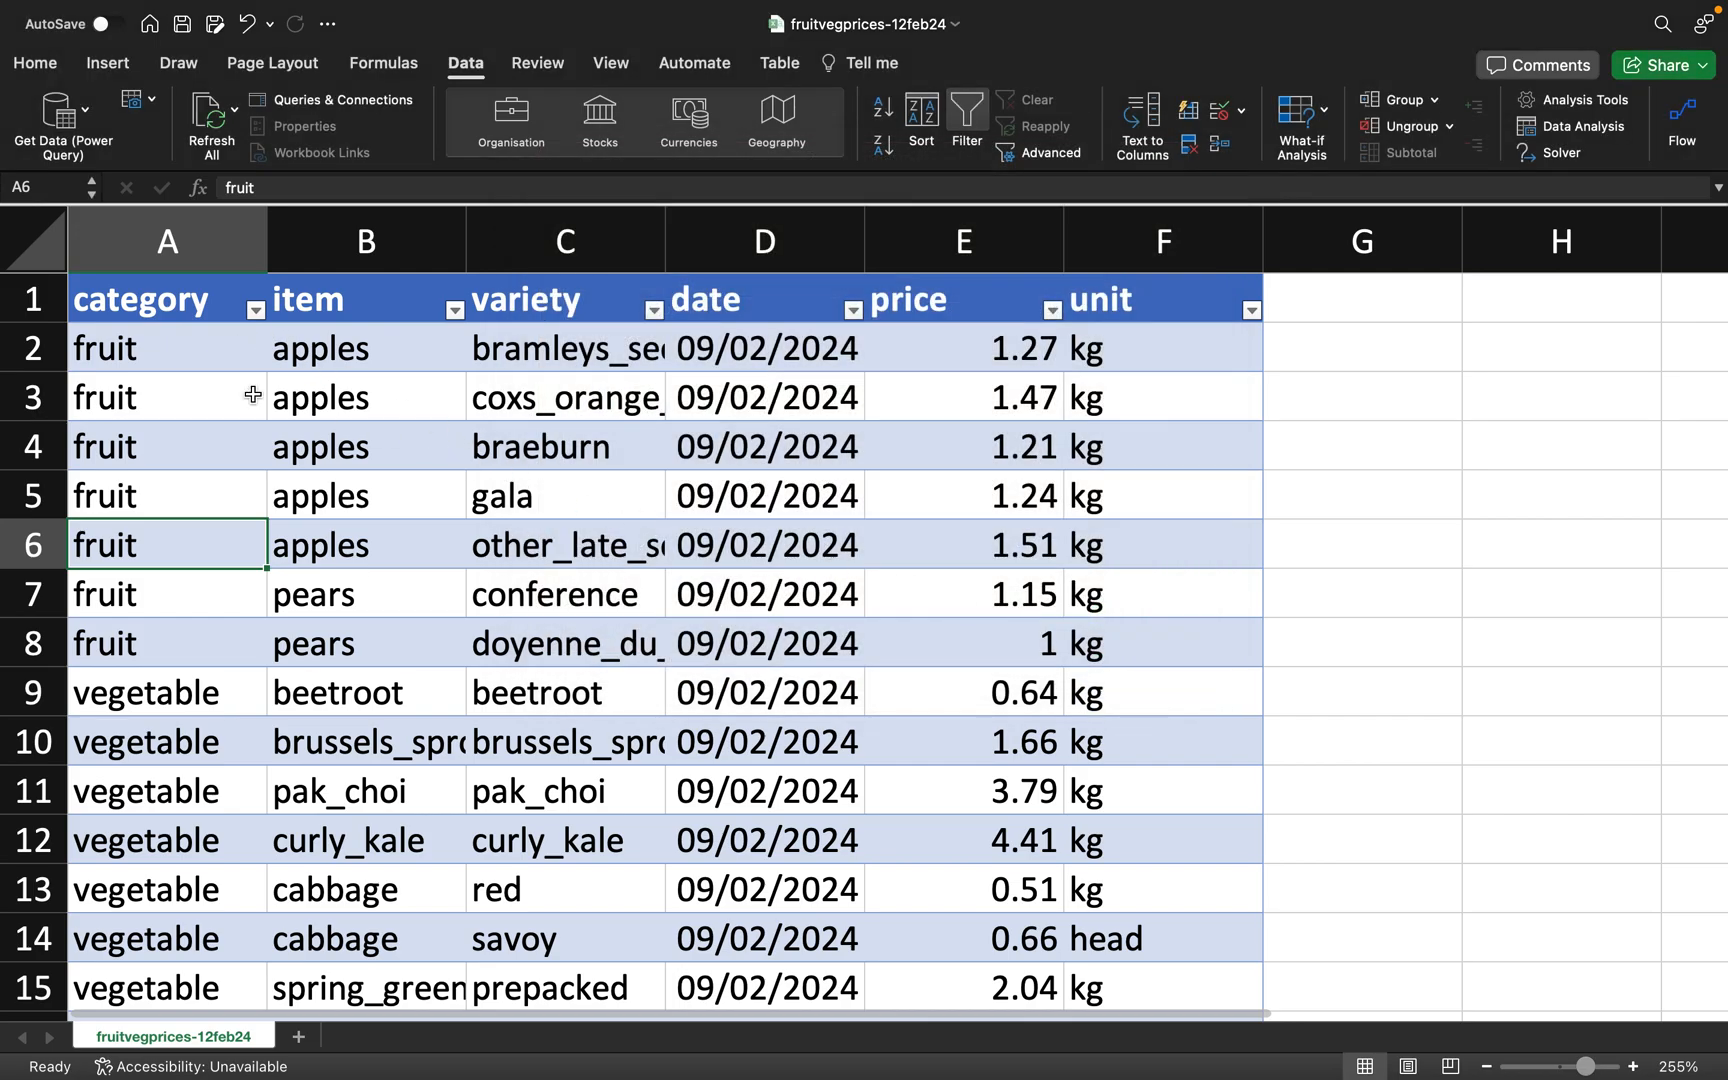
- Start a data validation rule for the entire category column that allows only List values
left_click(168, 240)
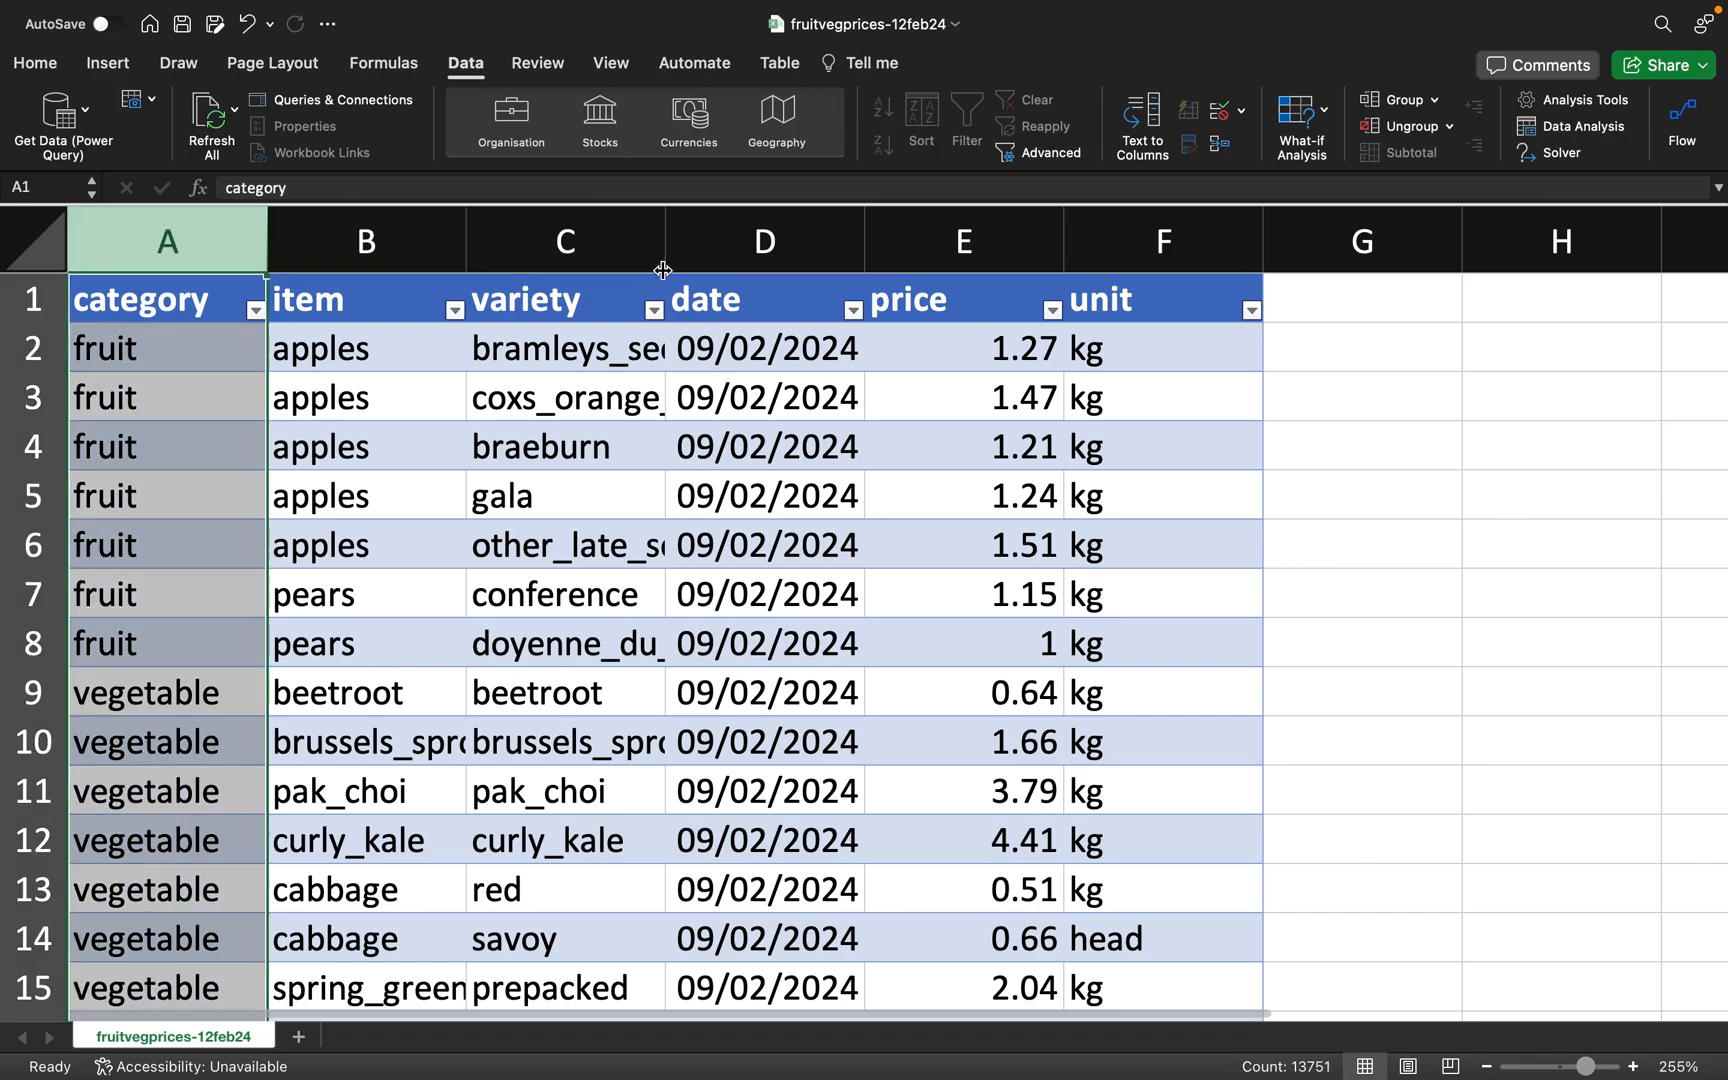
left_click(1240, 120)
left_click(1265, 145)
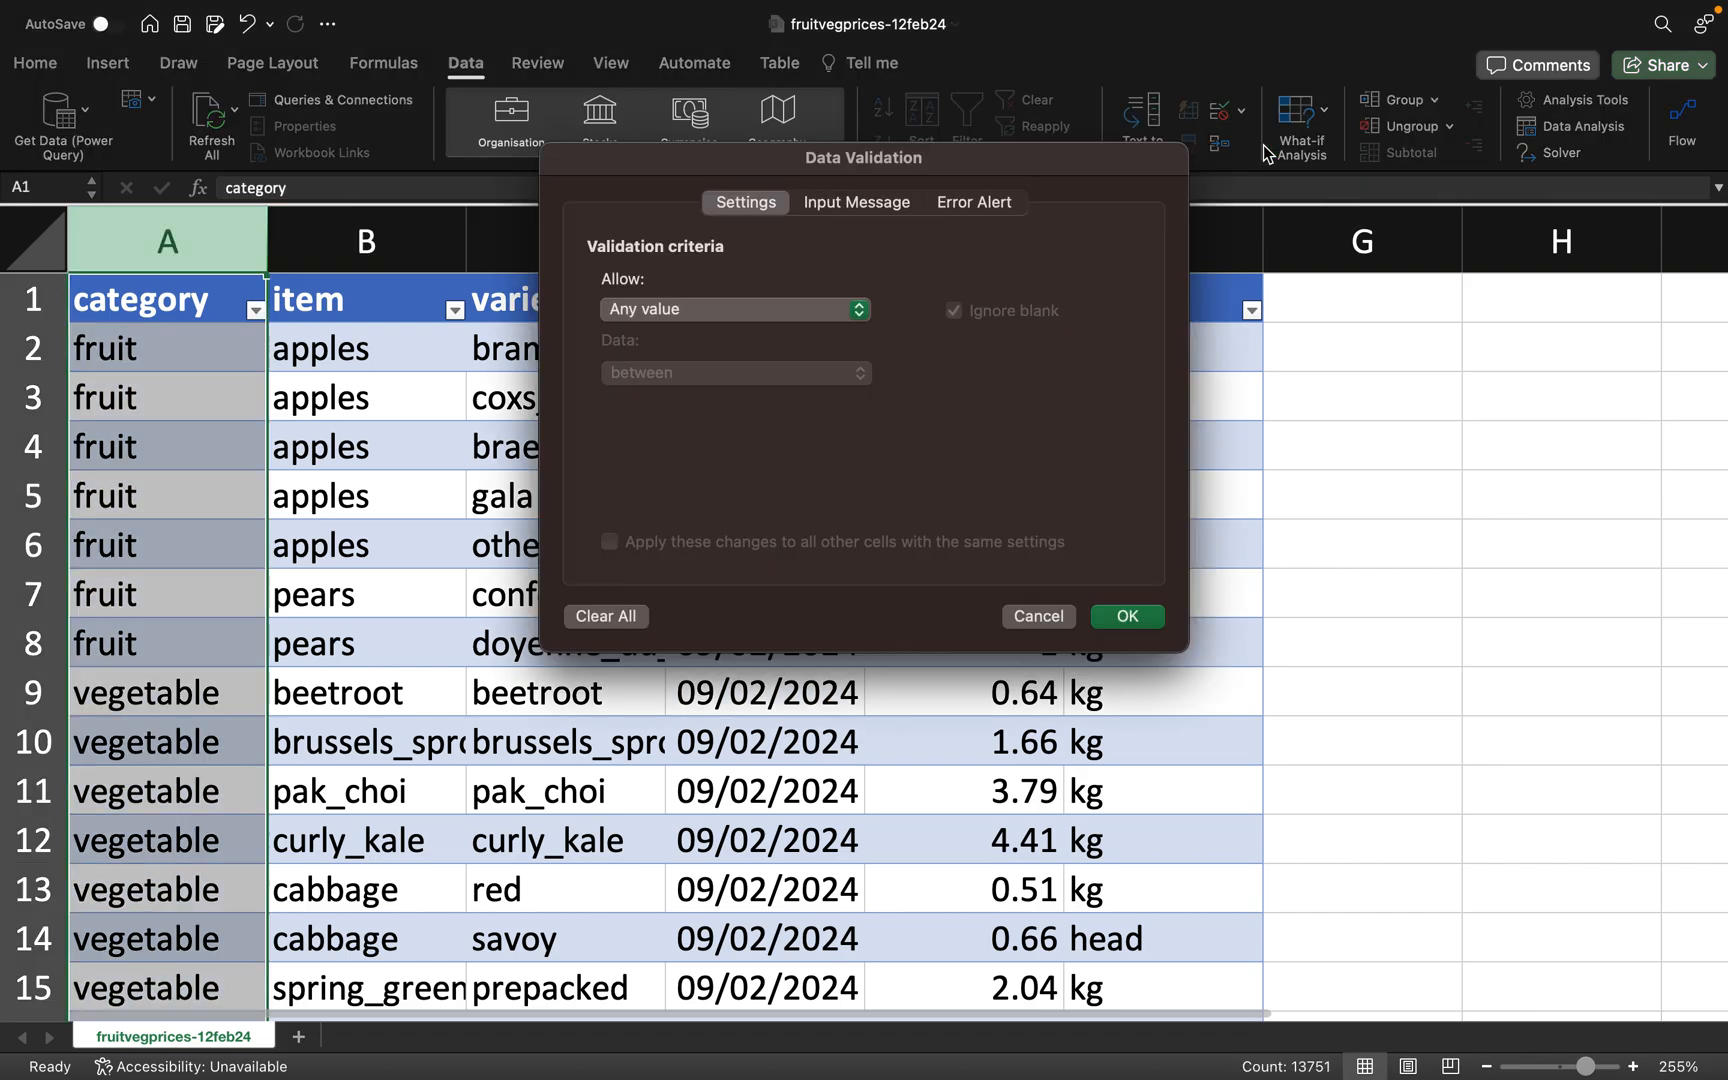
left_click(726, 310)
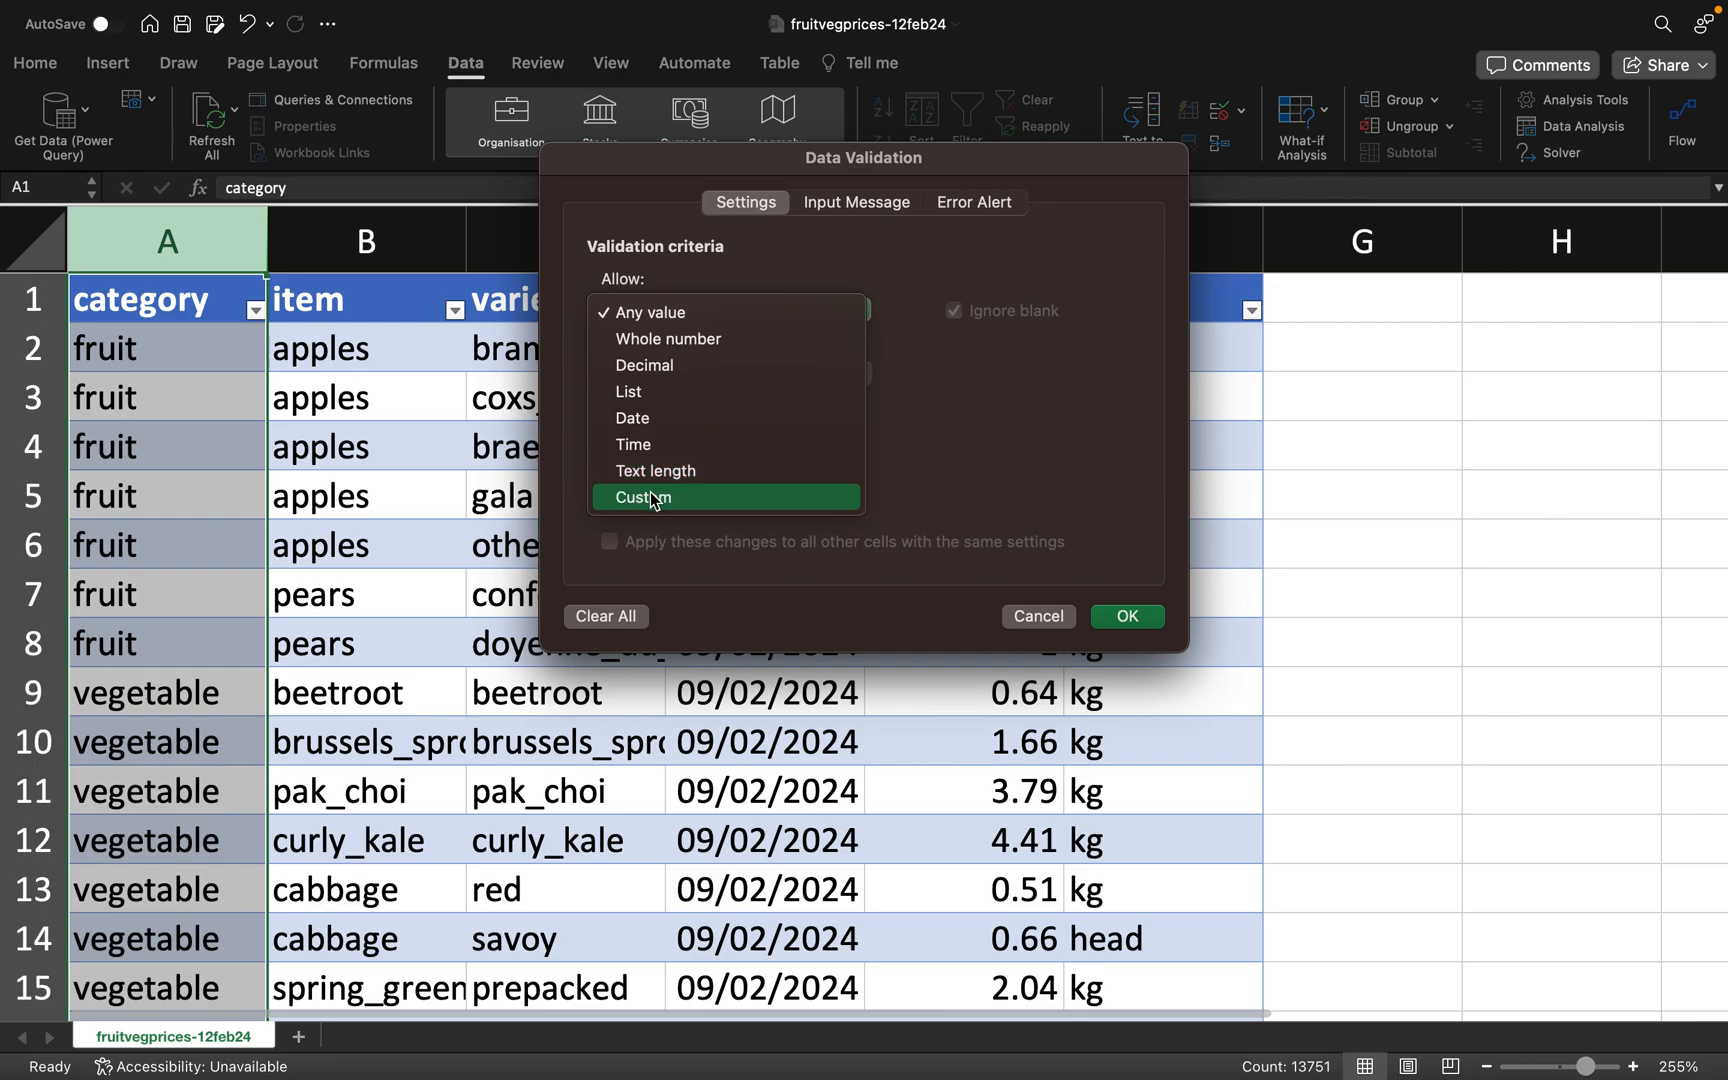
left_click(674, 392)
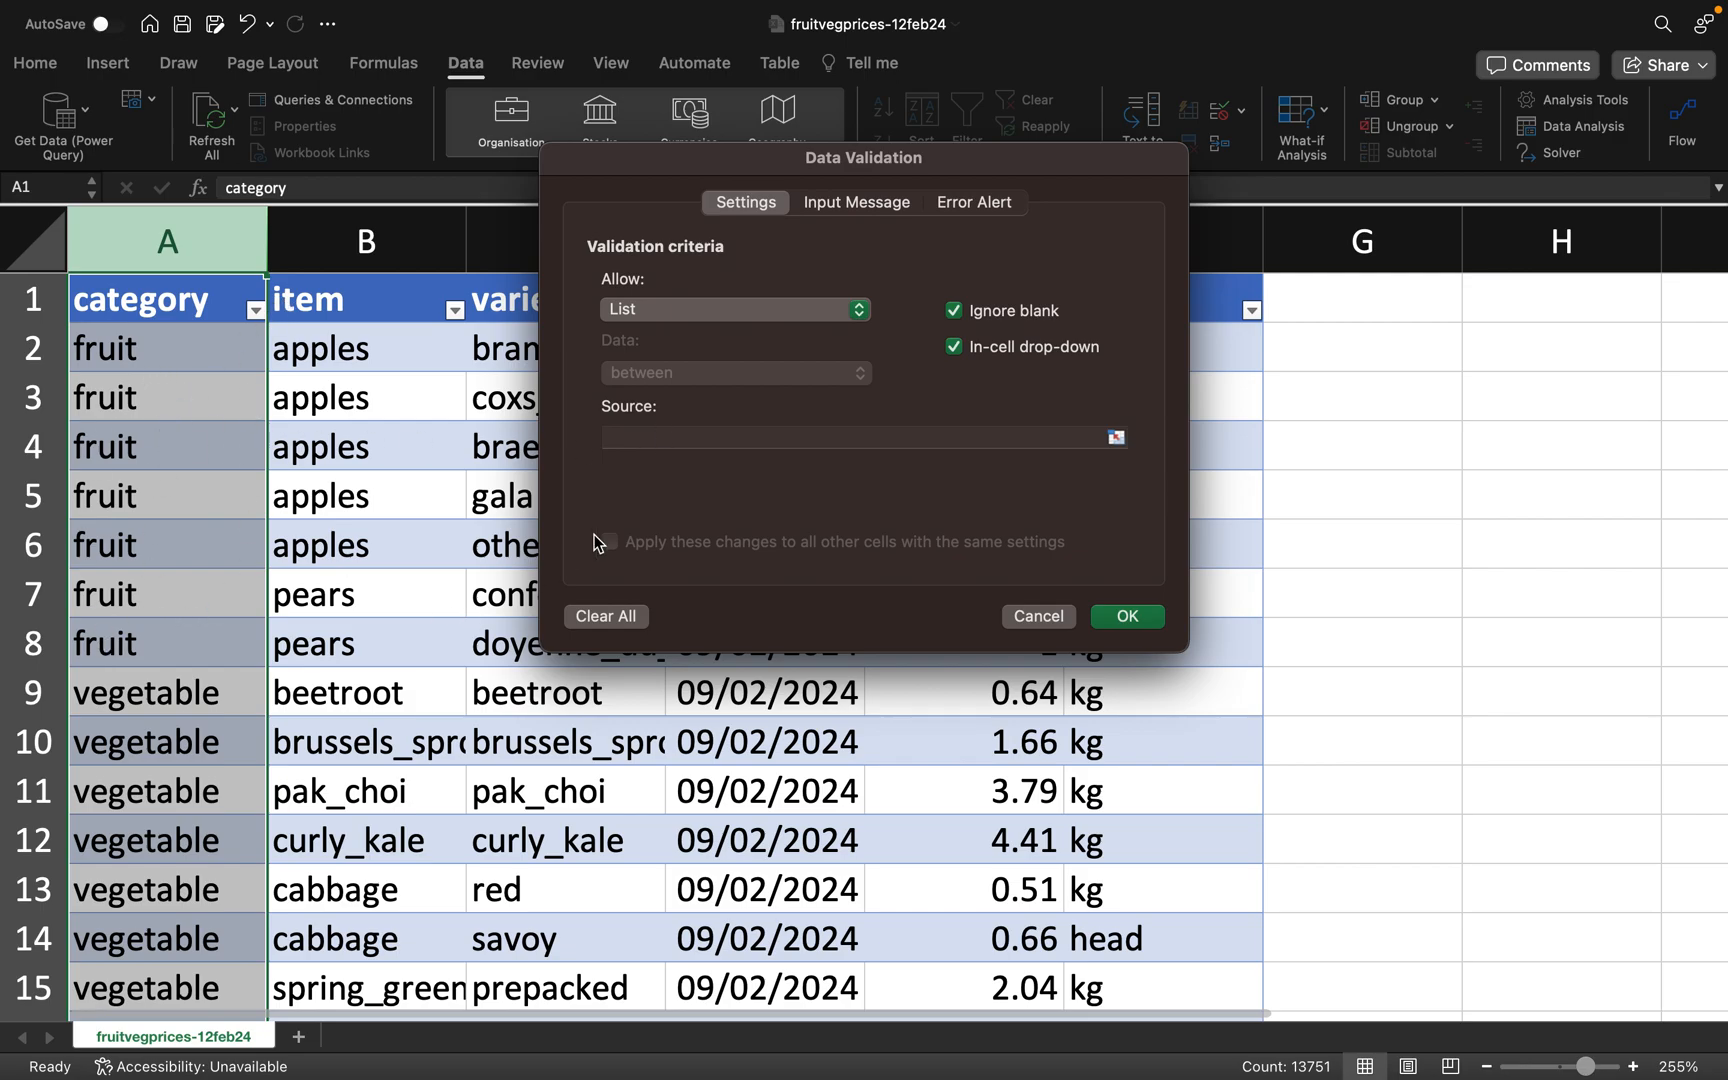
- Use the allowed categories in J7:J10 as the list source and apply the validation rule
left_click(809, 429)
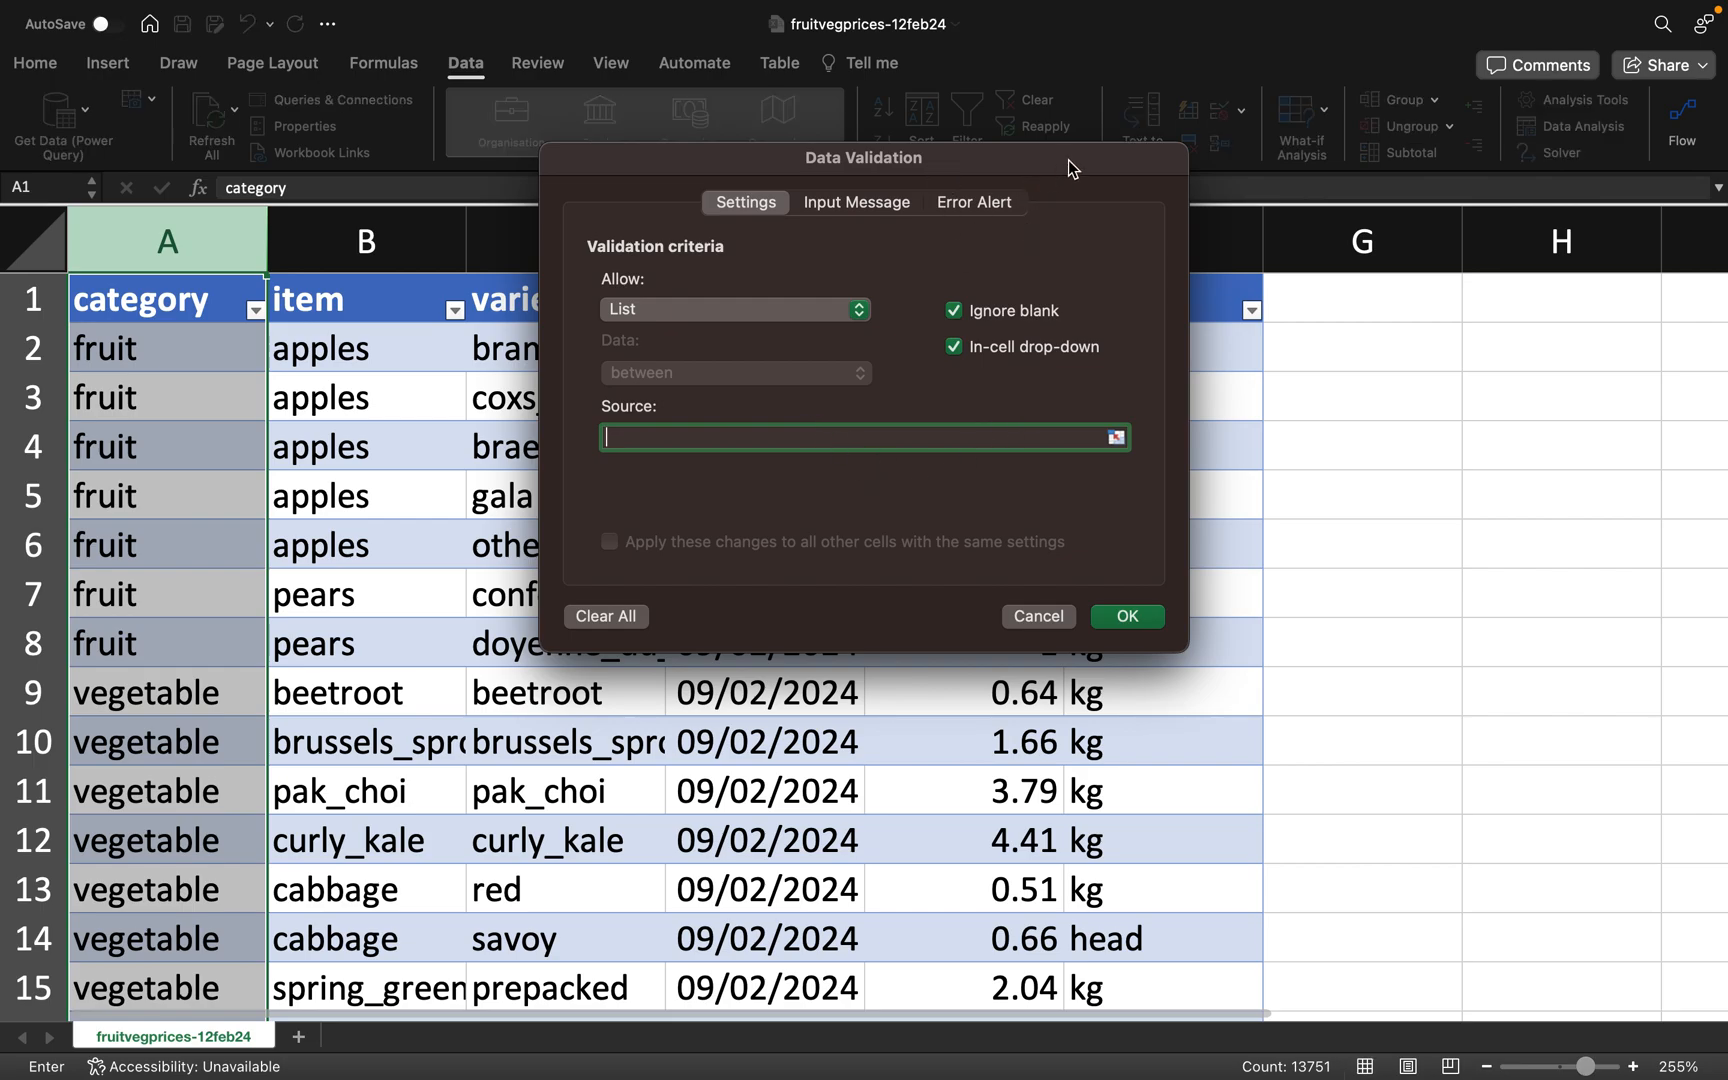
left_click_drag(1068, 161, 665, 179)
scroll(1446, 456, "right", 5)
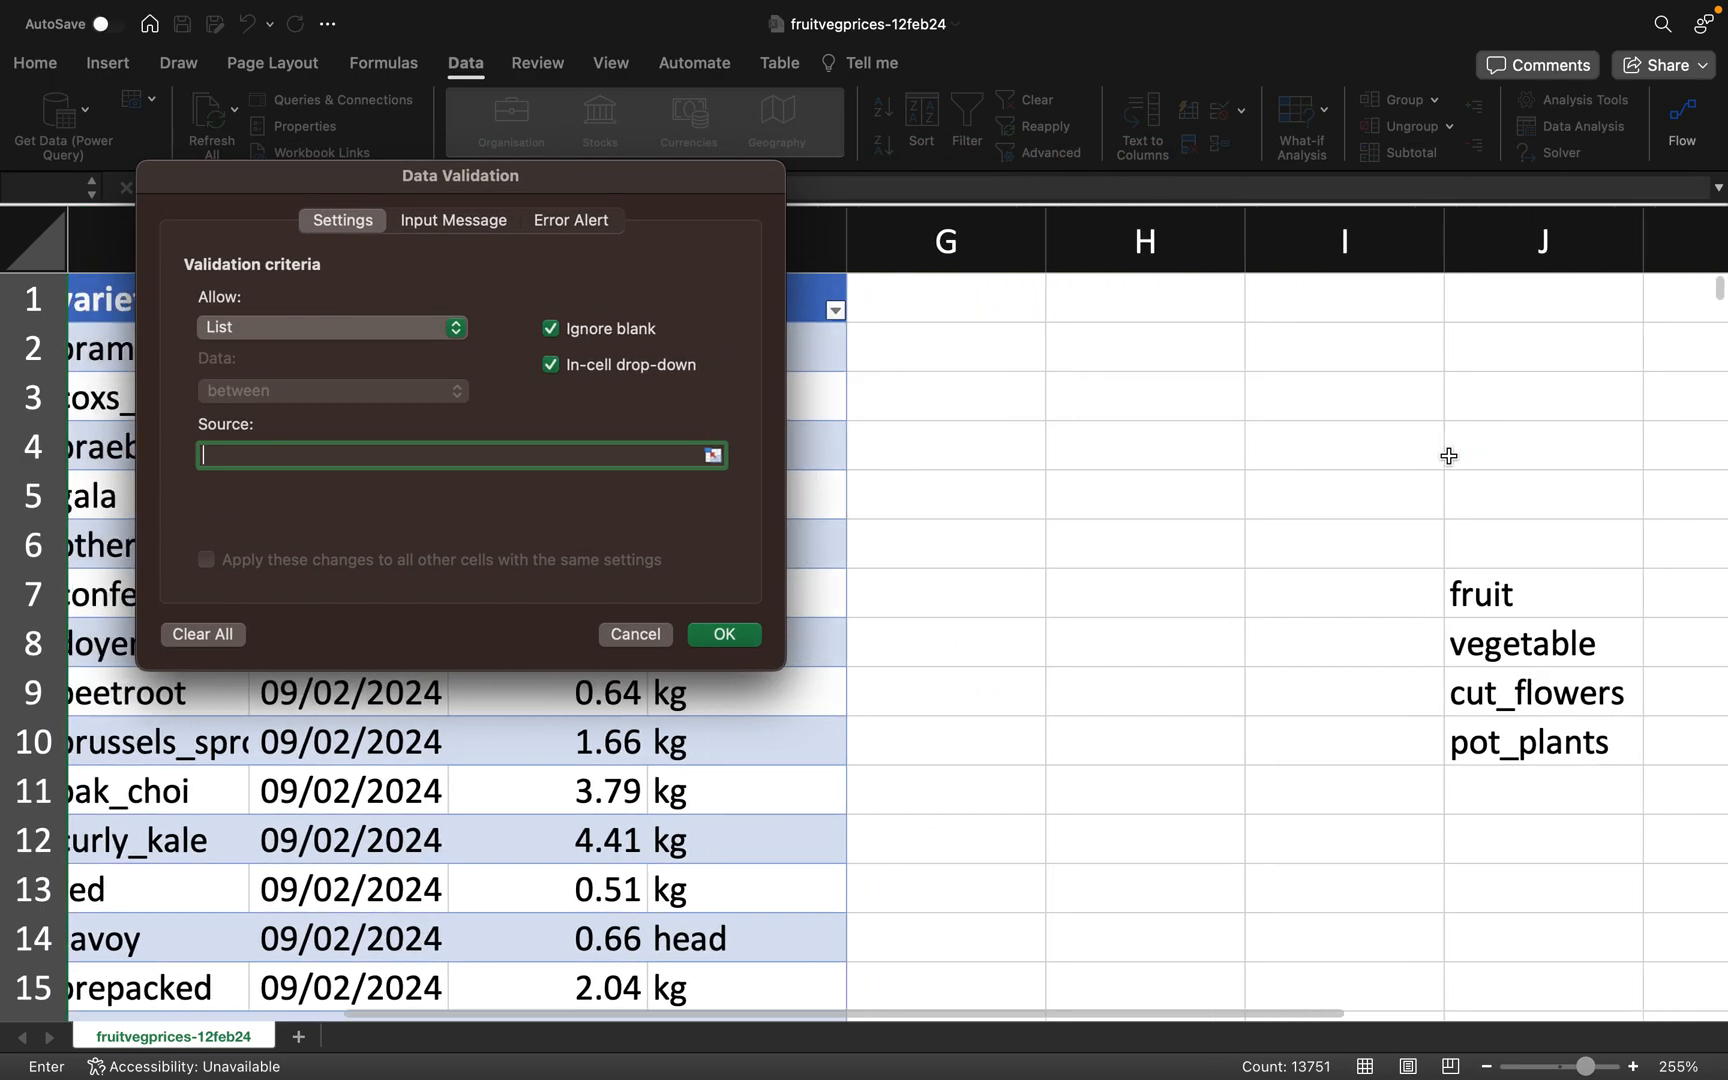
left_click_drag(1446, 583, 1464, 740)
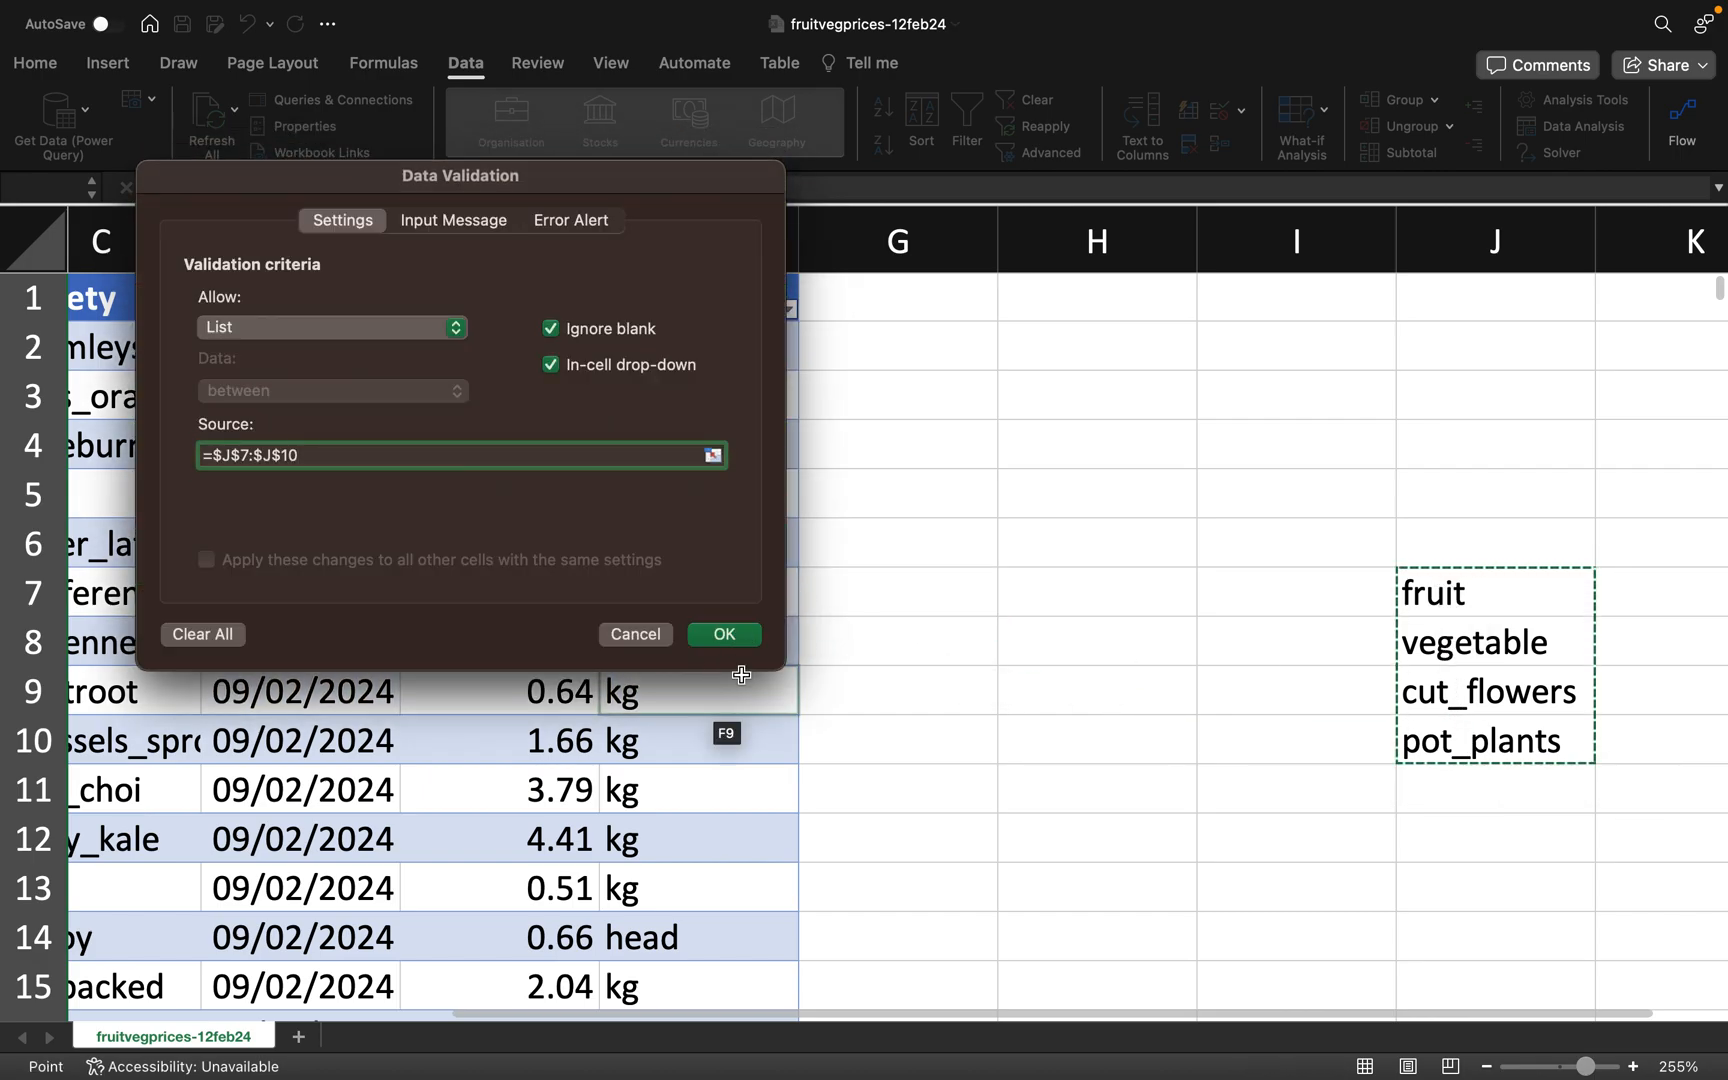
left_click(742, 643)
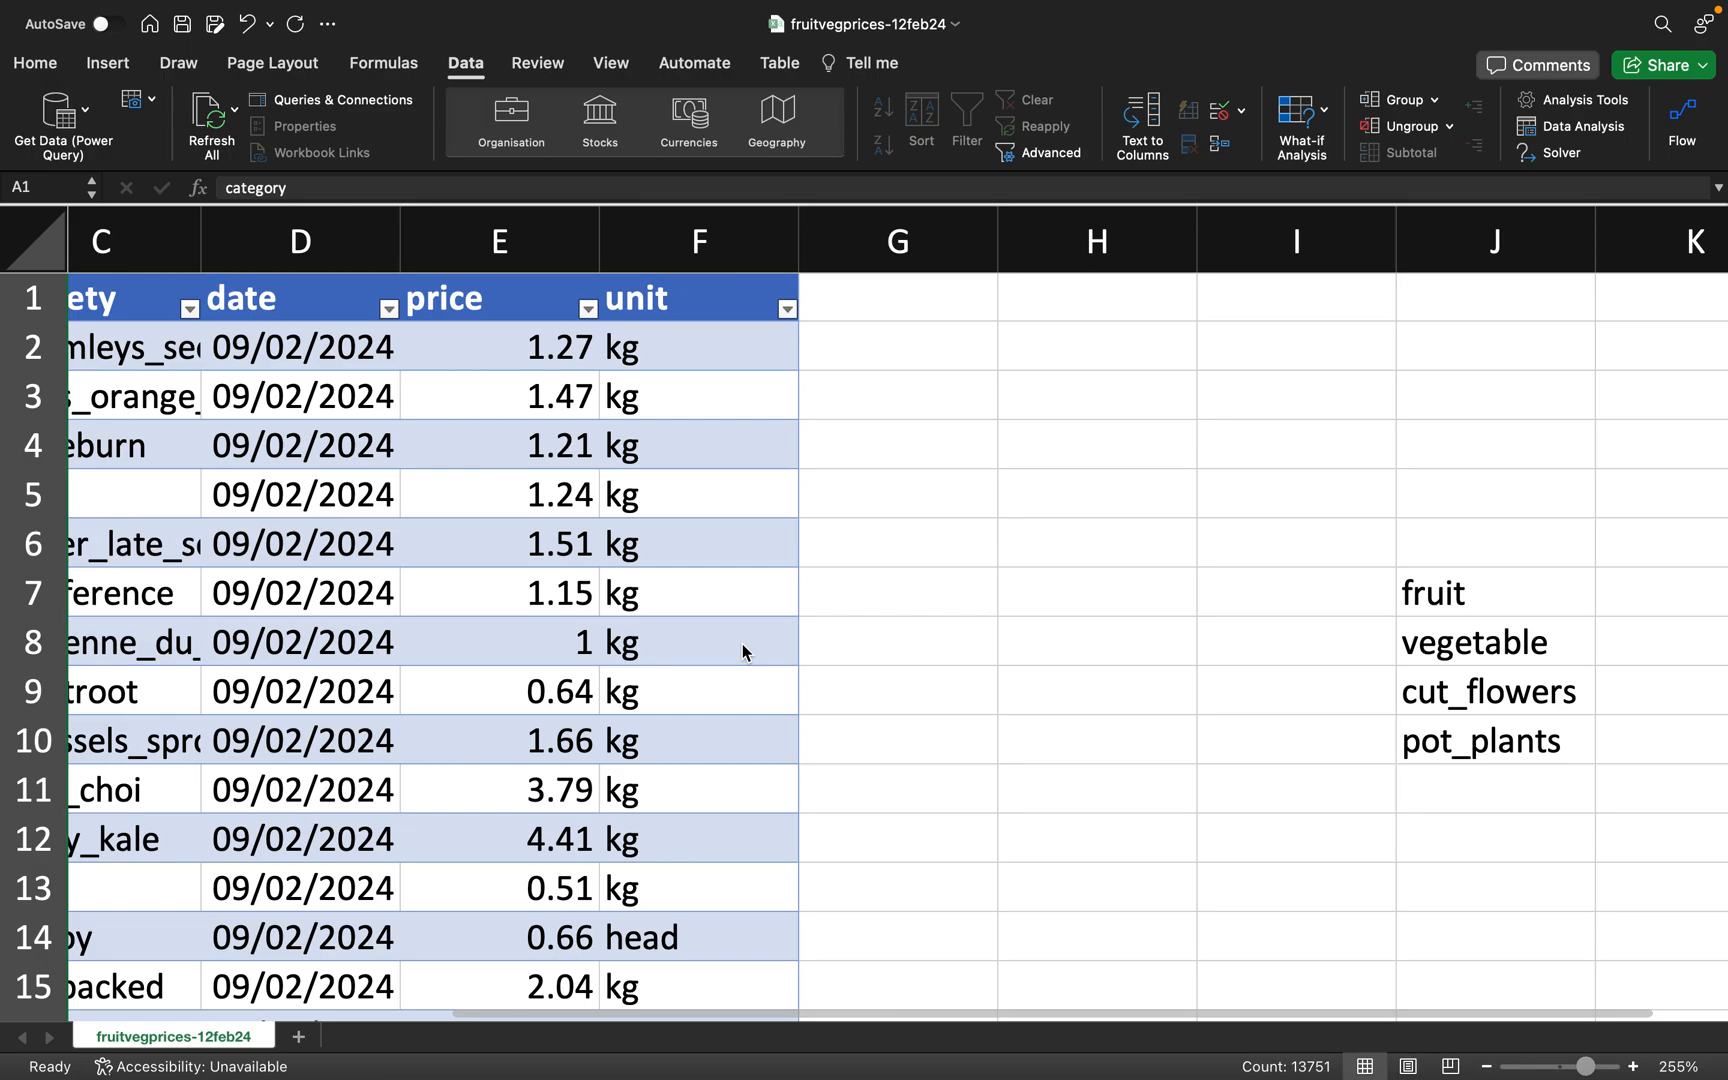
- Ignore the data validation error flagged on the category header in cell A1
scroll(499, 632, "left", 5)
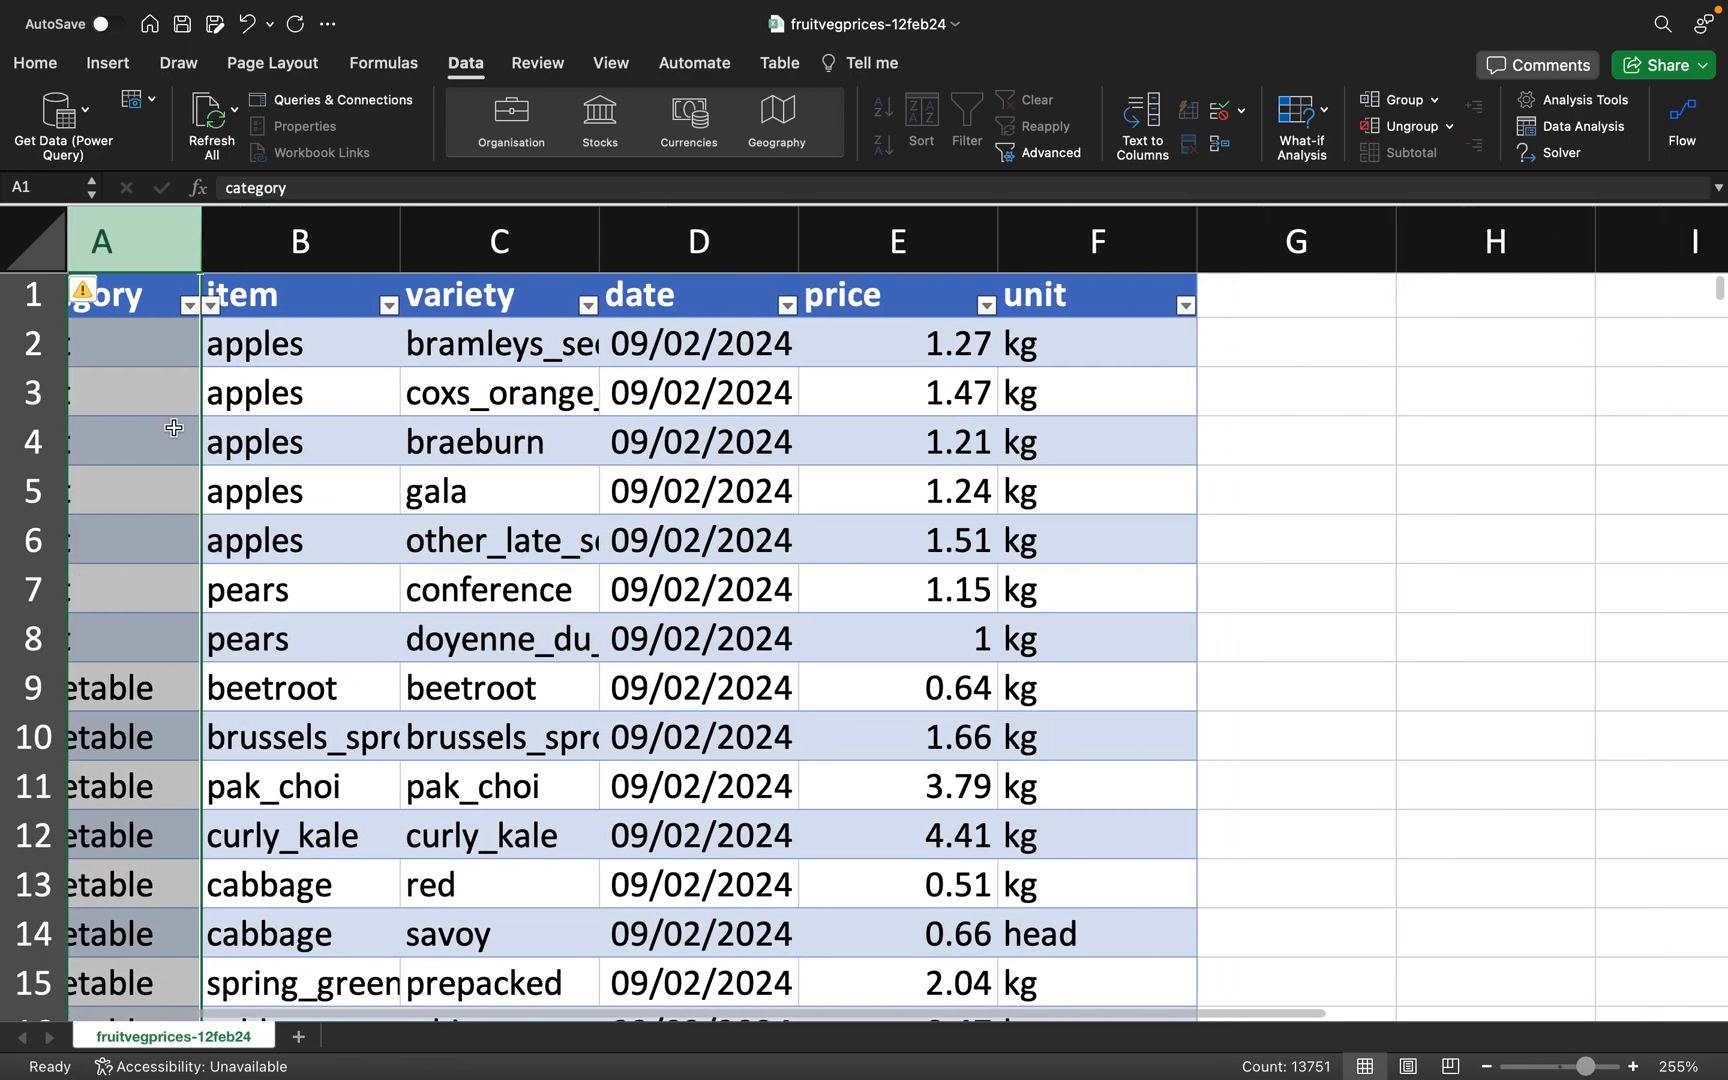
scroll(165, 410, "left", 1)
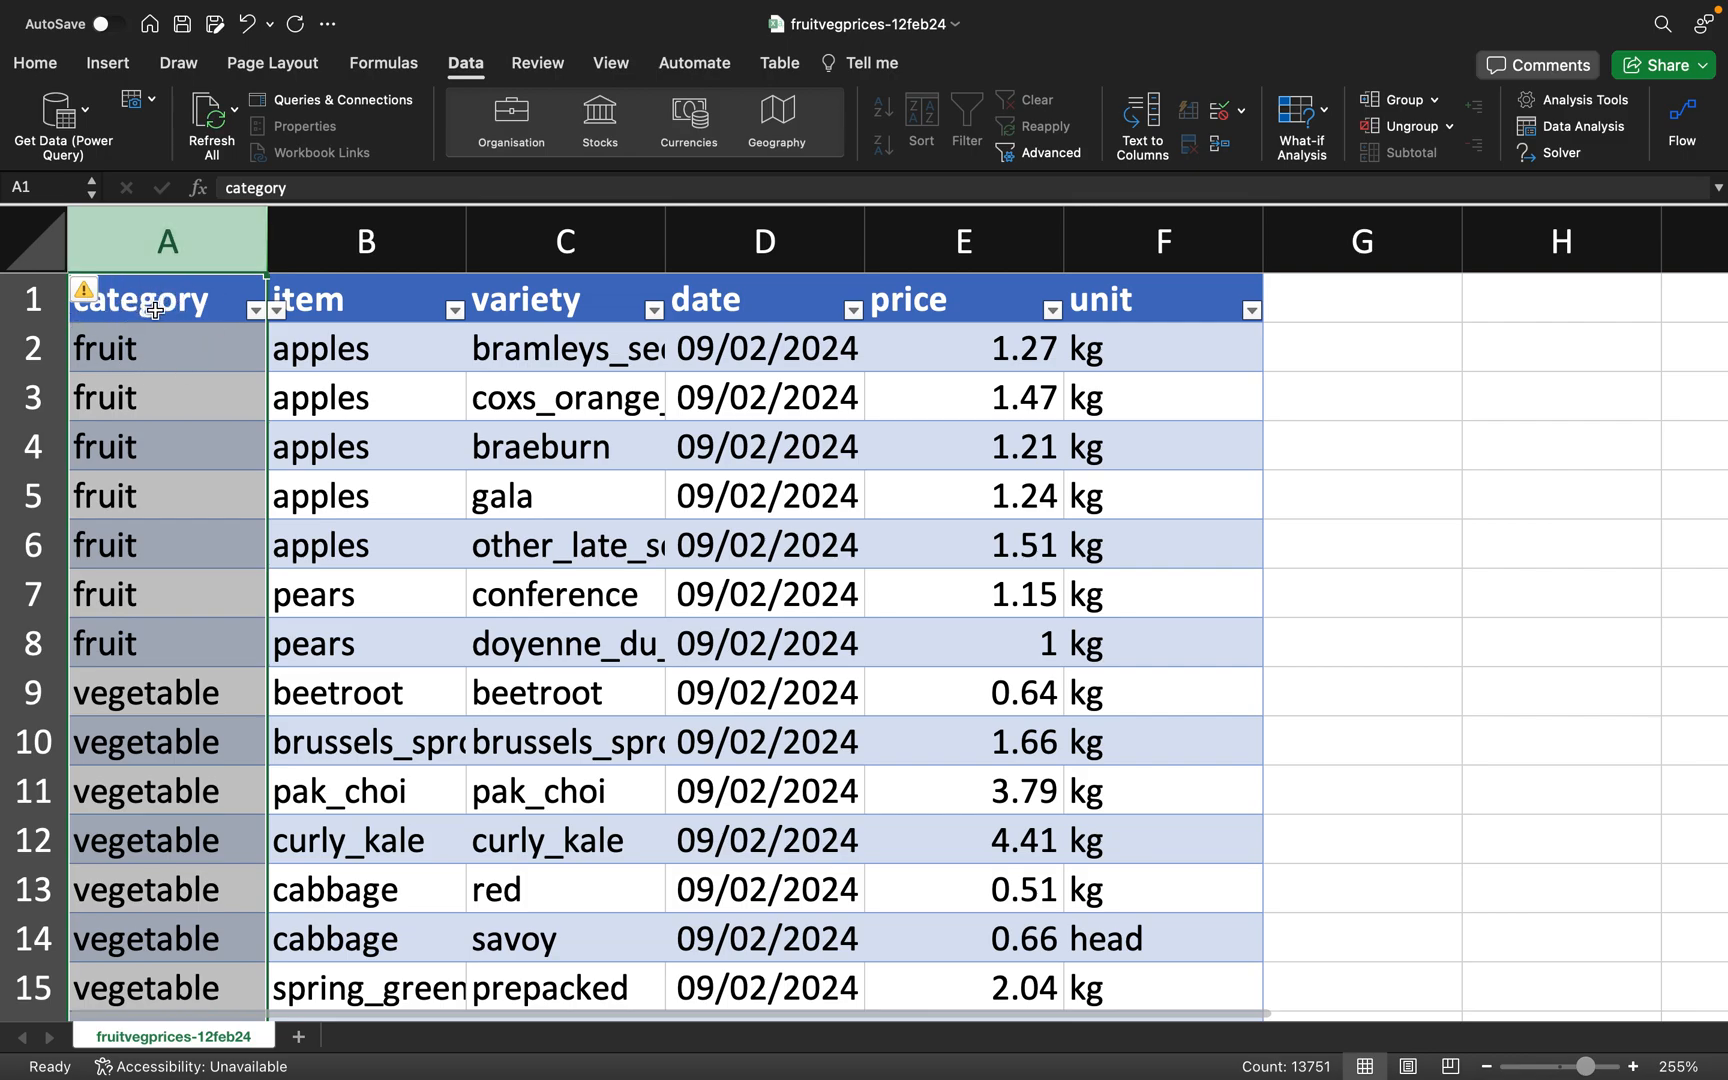
left_click(101, 298)
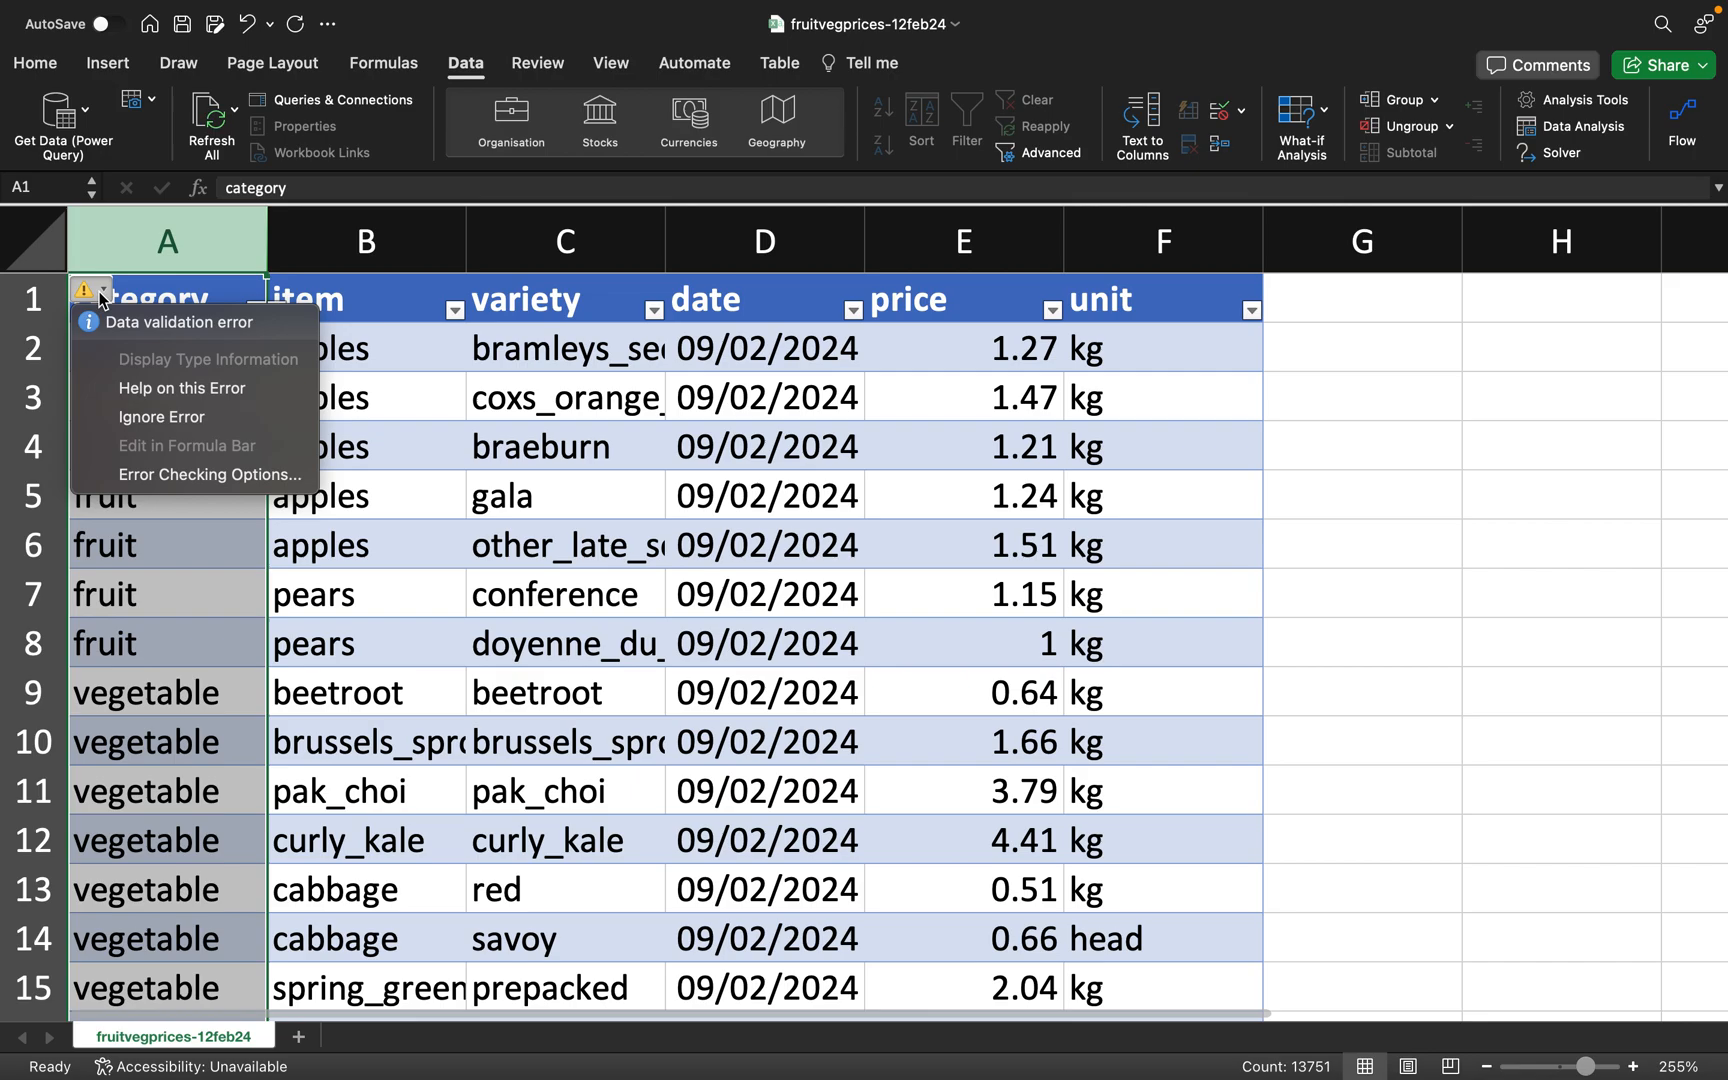
left_click(172, 582)
left_click(196, 296)
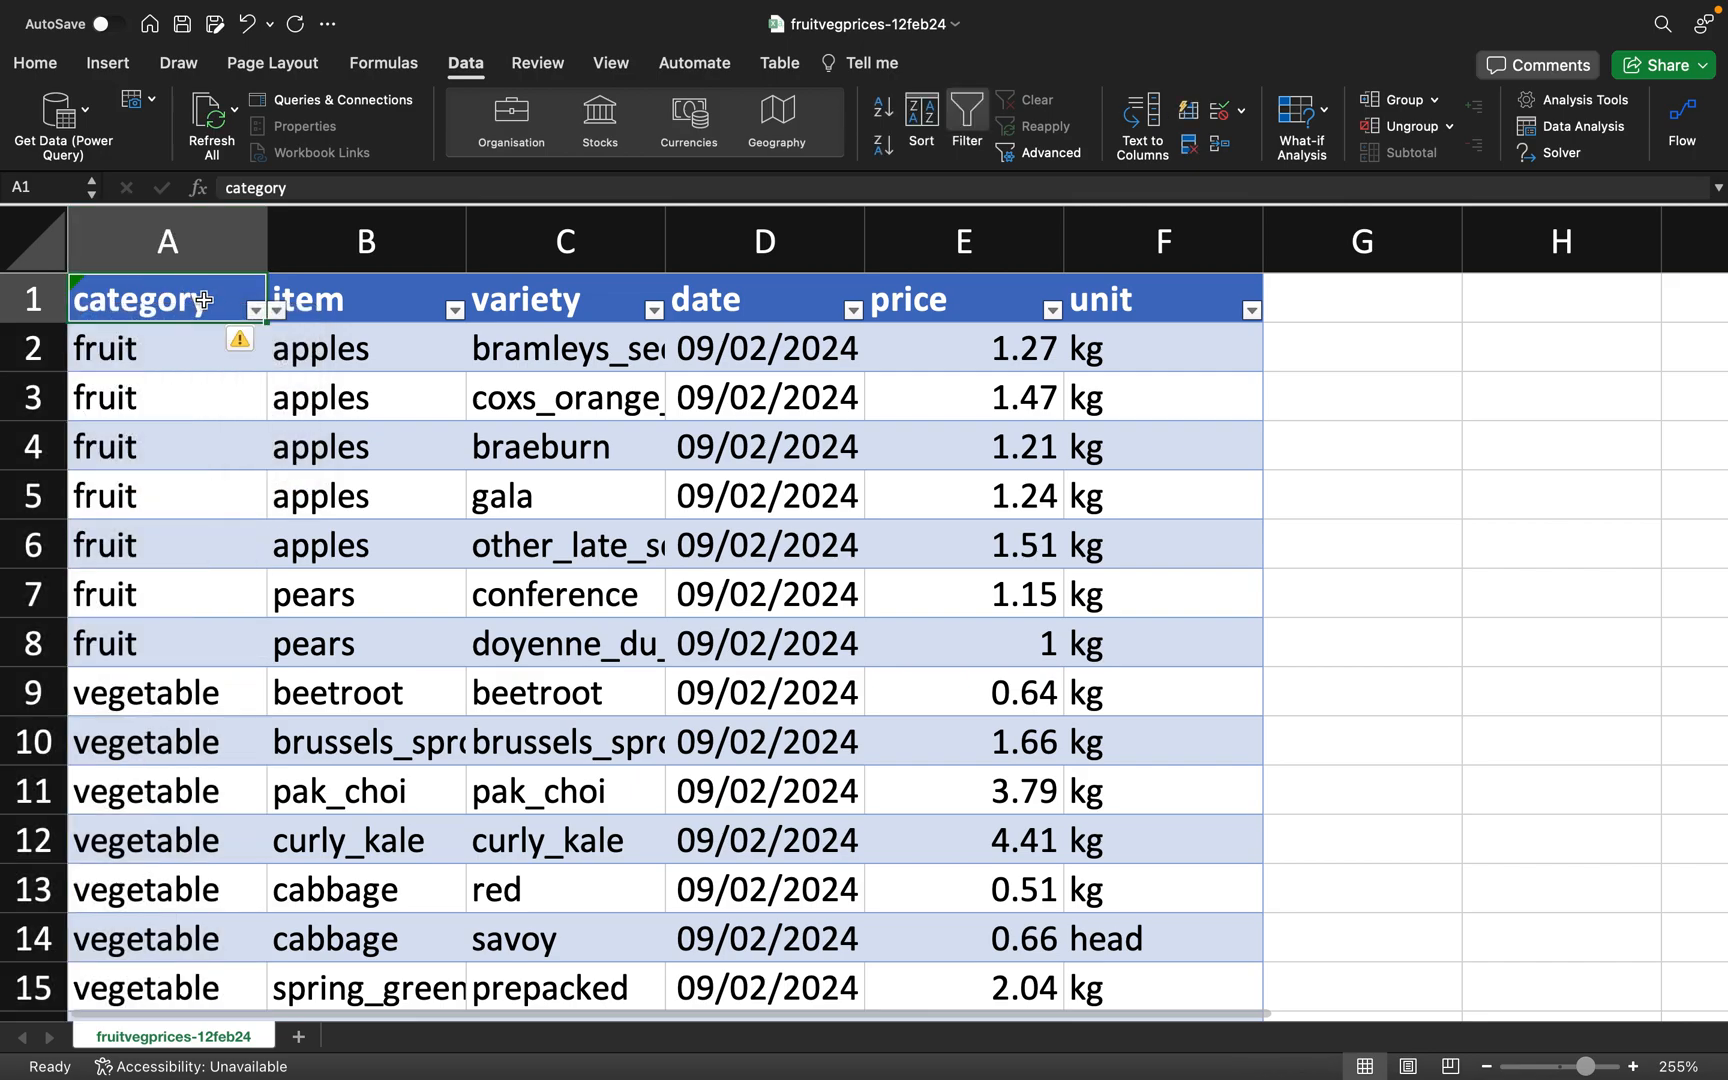
left_click(241, 340)
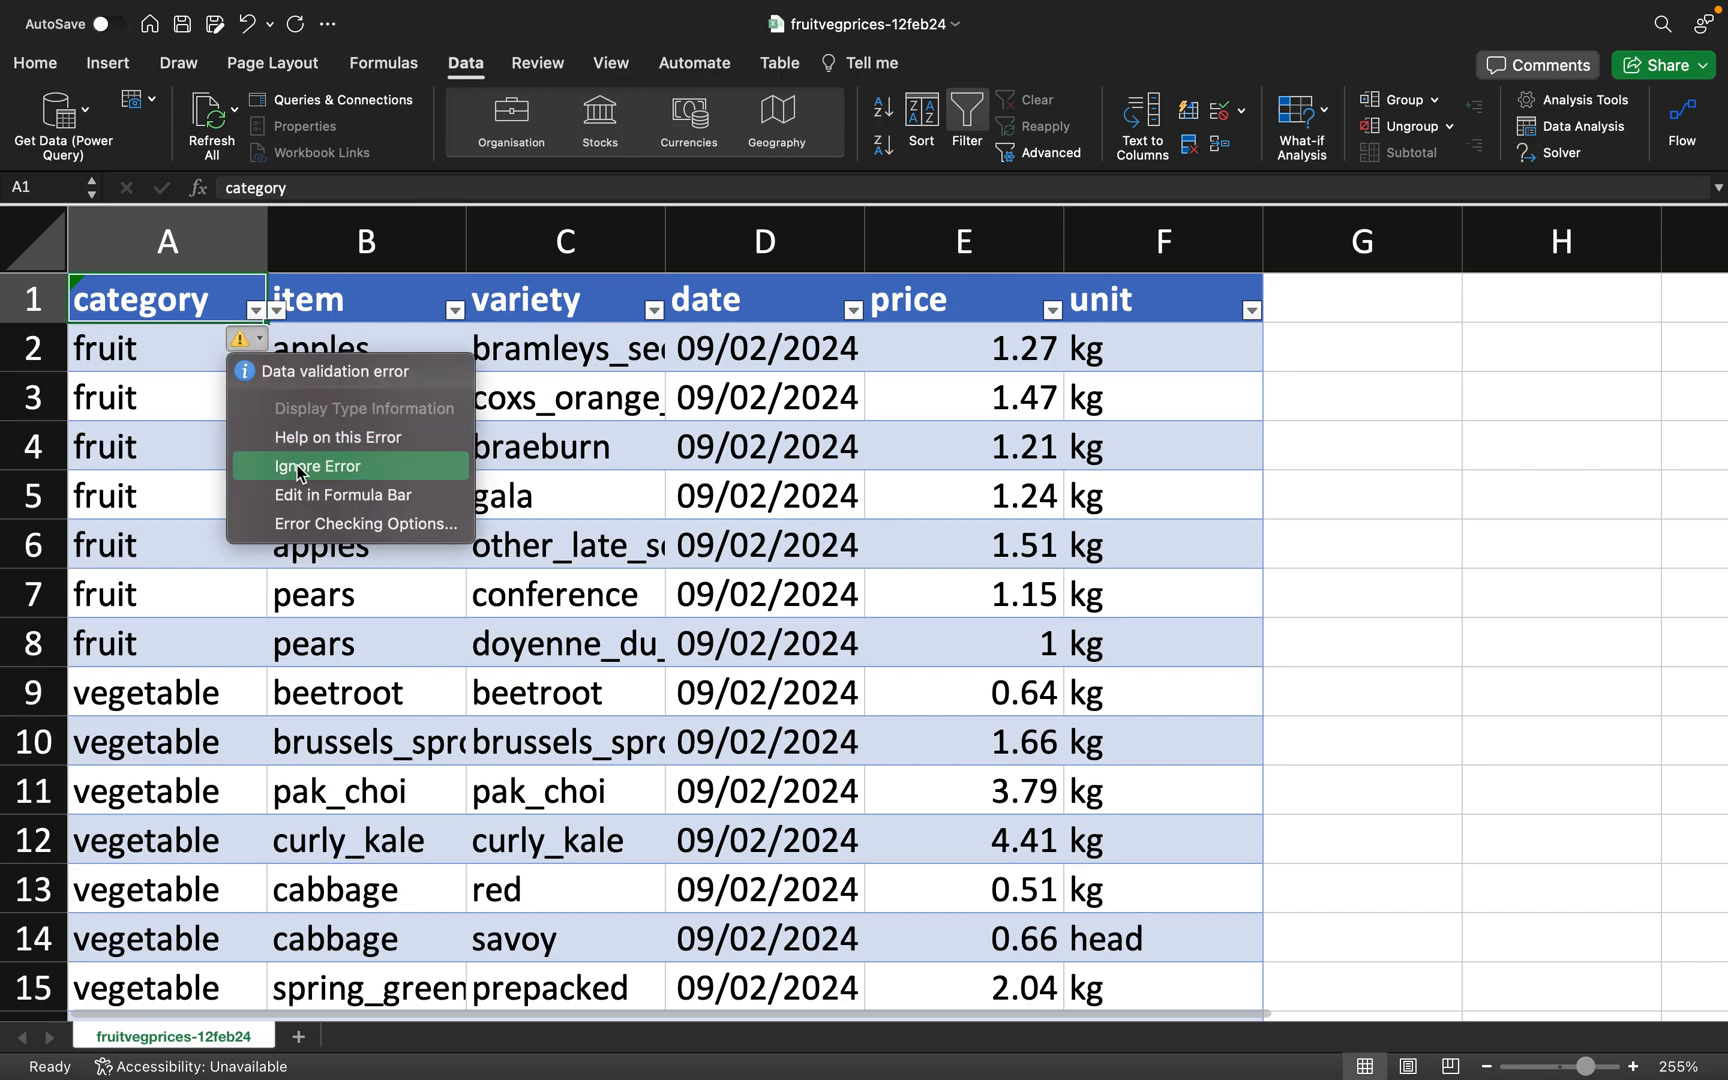
left_click(335, 468)
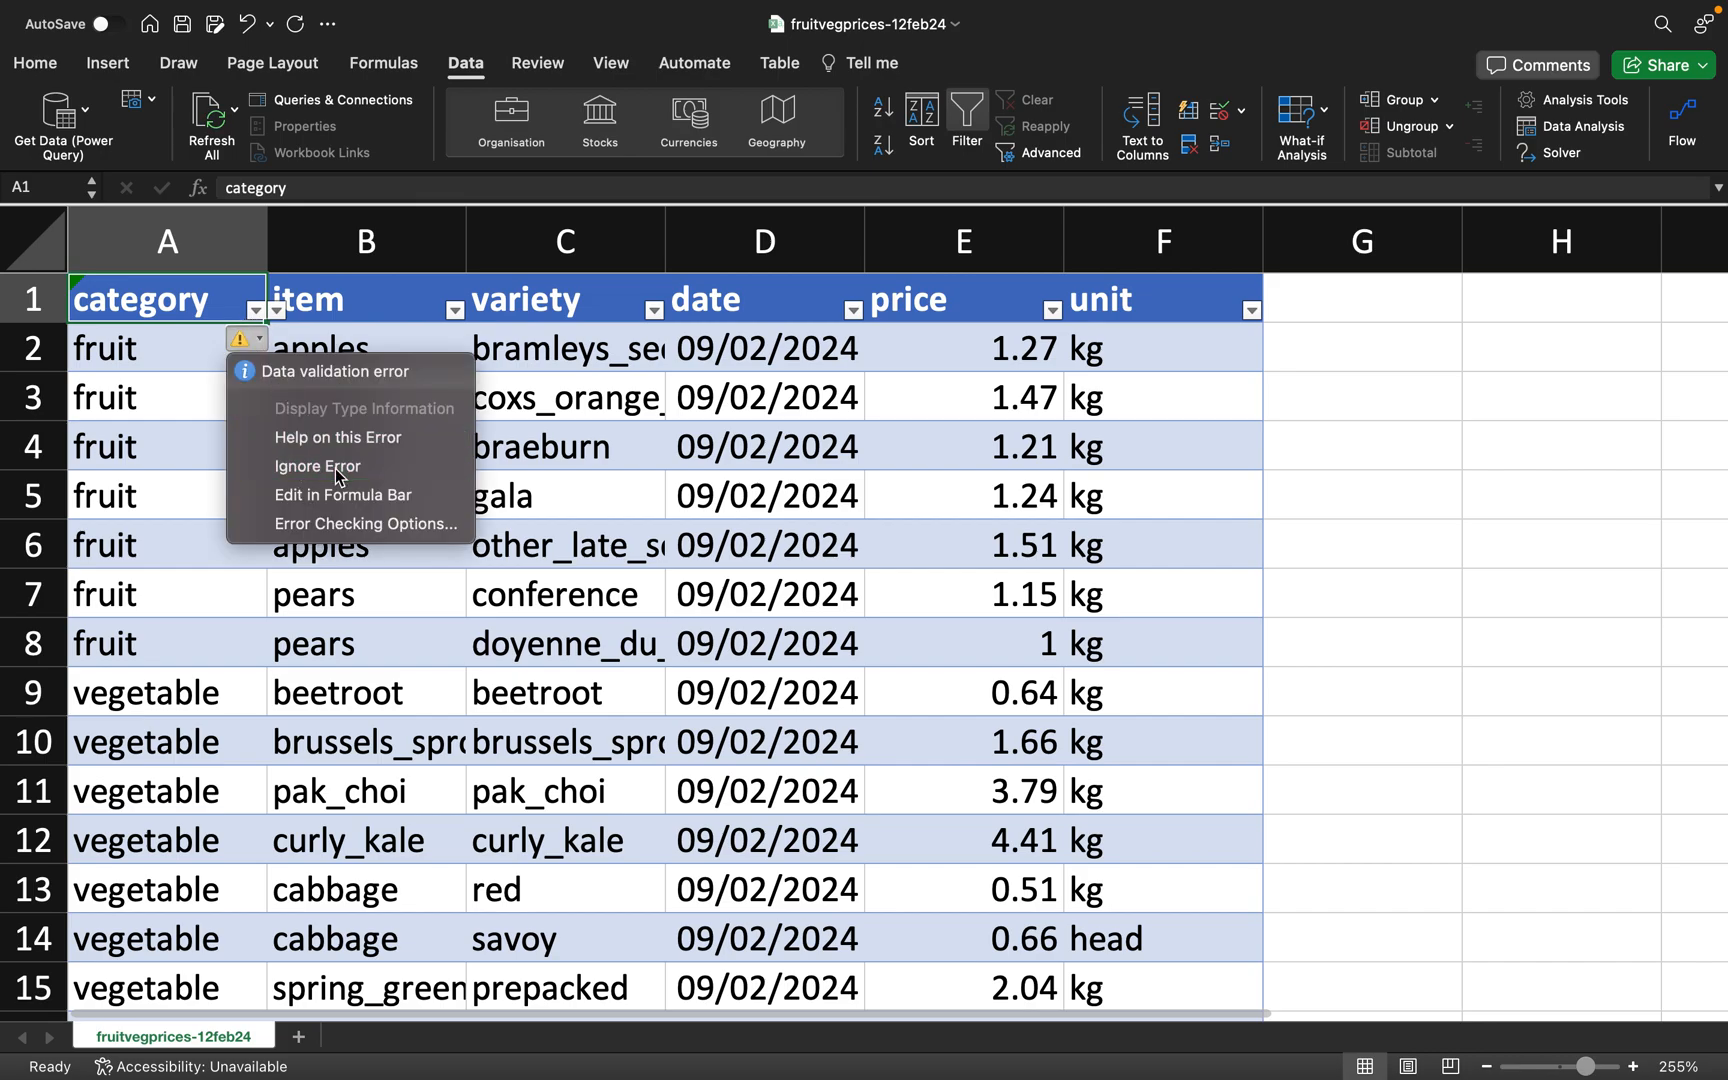
- Check the drop-down choices offered in the first data cell of the category column, A2
left_click(171, 356)
left_click(276, 369)
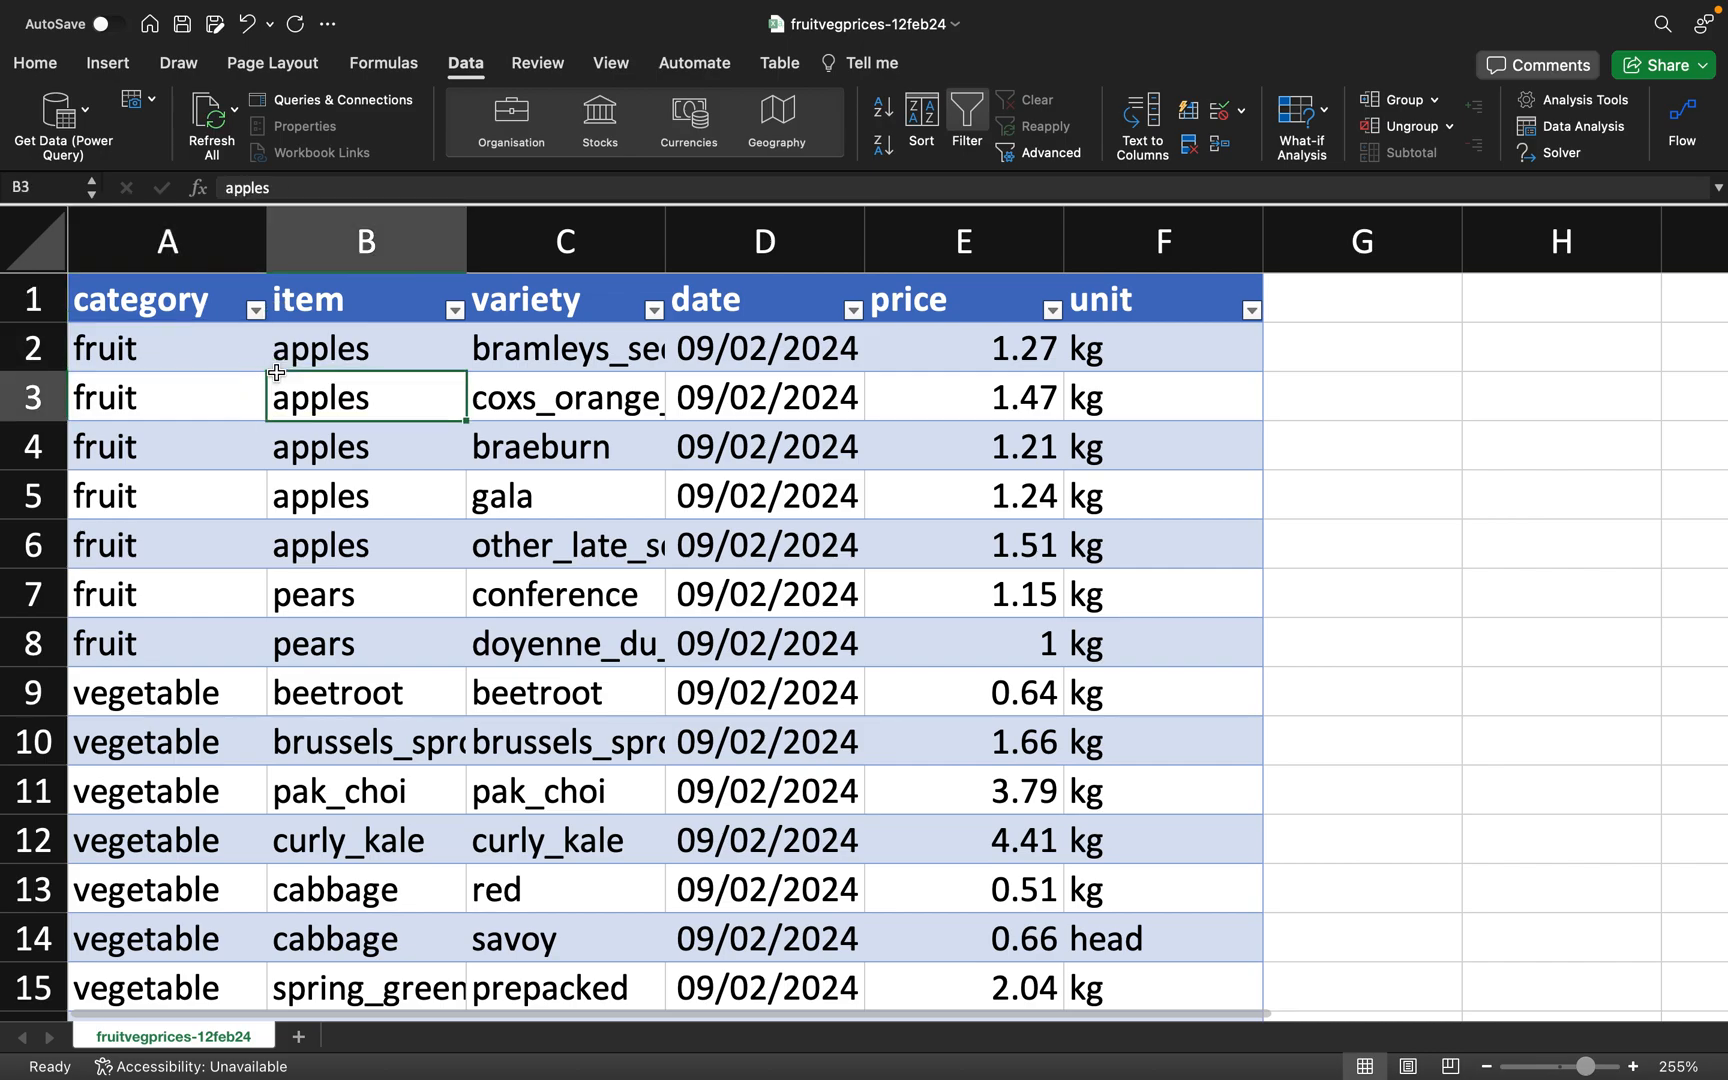
left_click(226, 356)
left_click(278, 362)
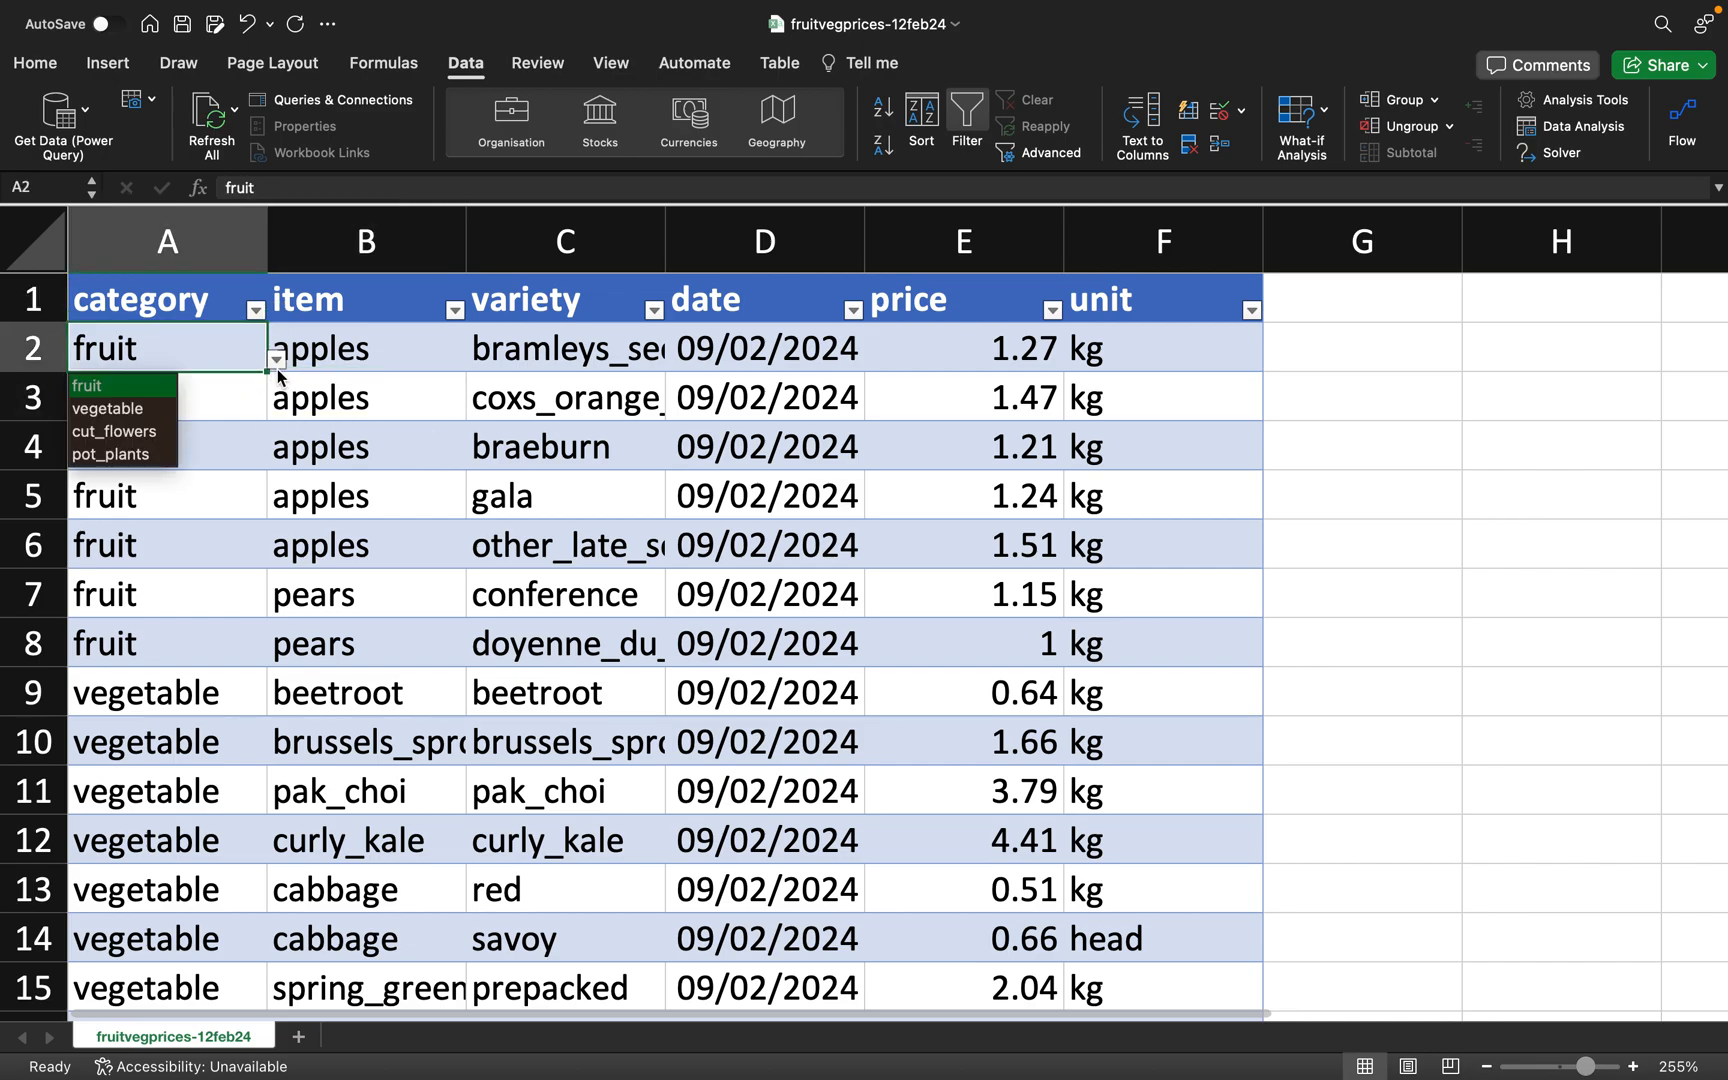
left_click(198, 388)
- In the first empty row below the table, choose vegetable from the drop-down in cell A13752
scroll(135, 600, "down", 10)
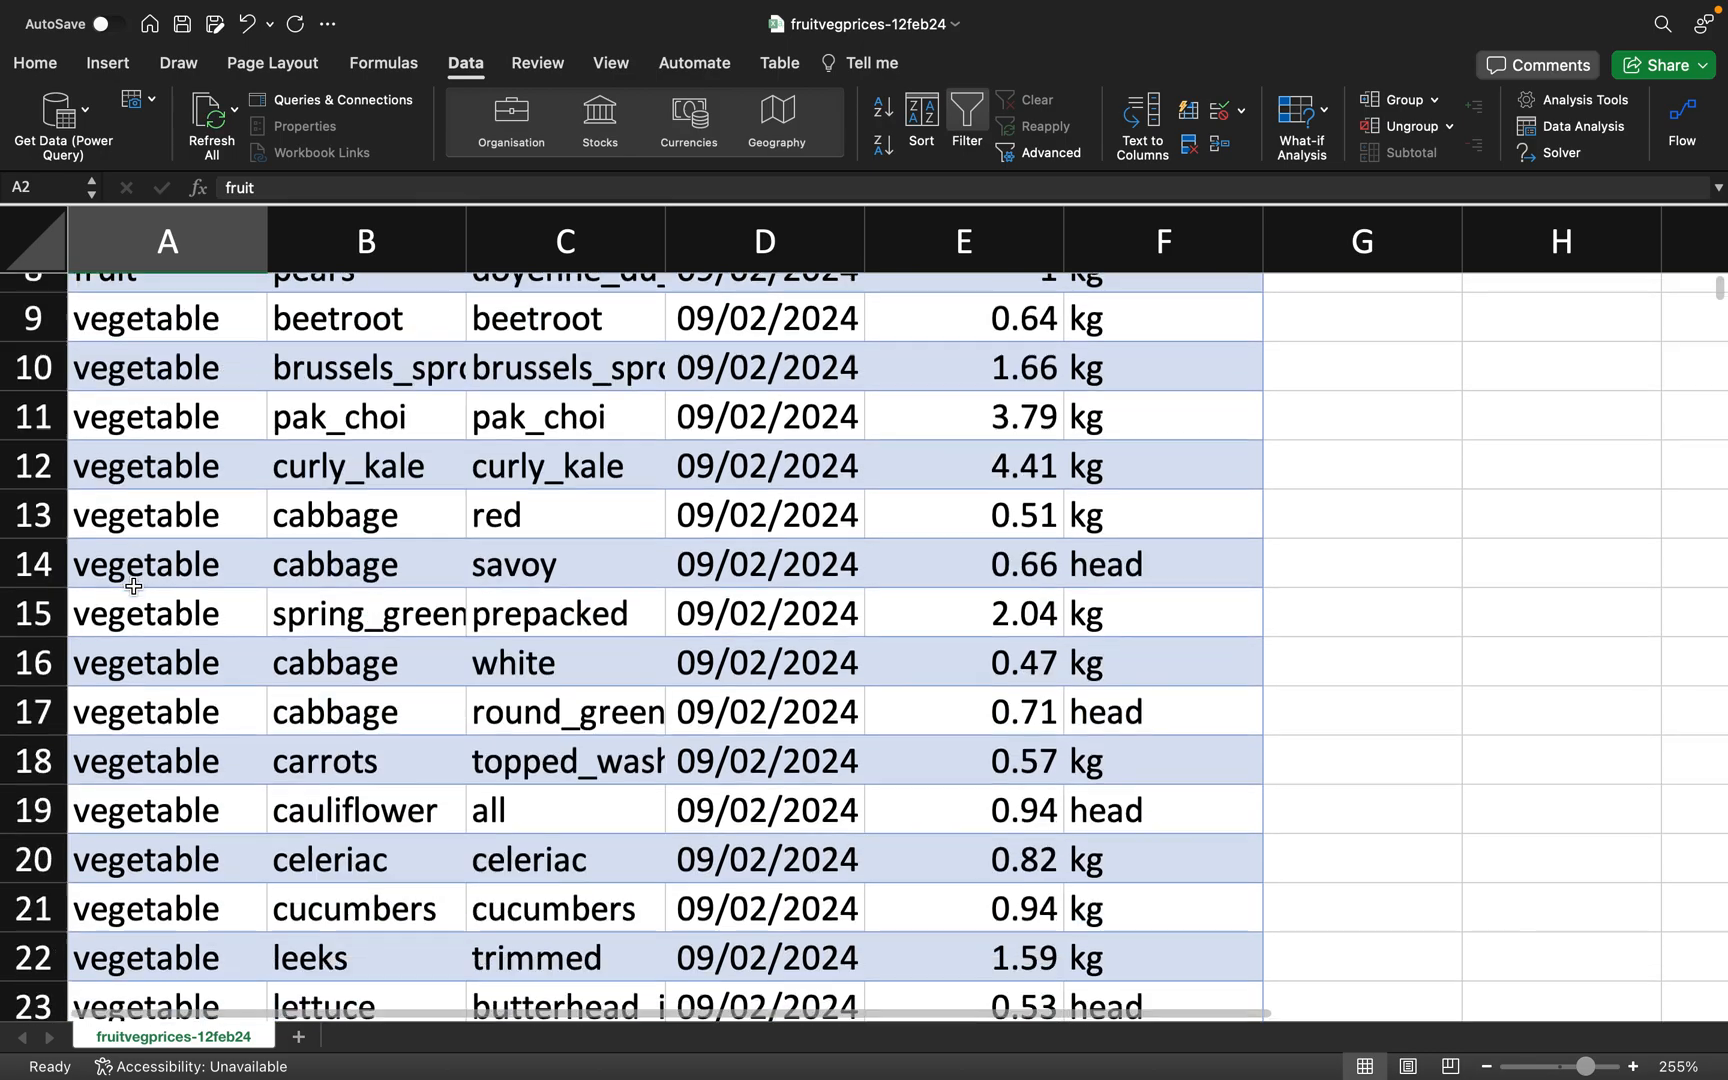
left_click(140, 702)
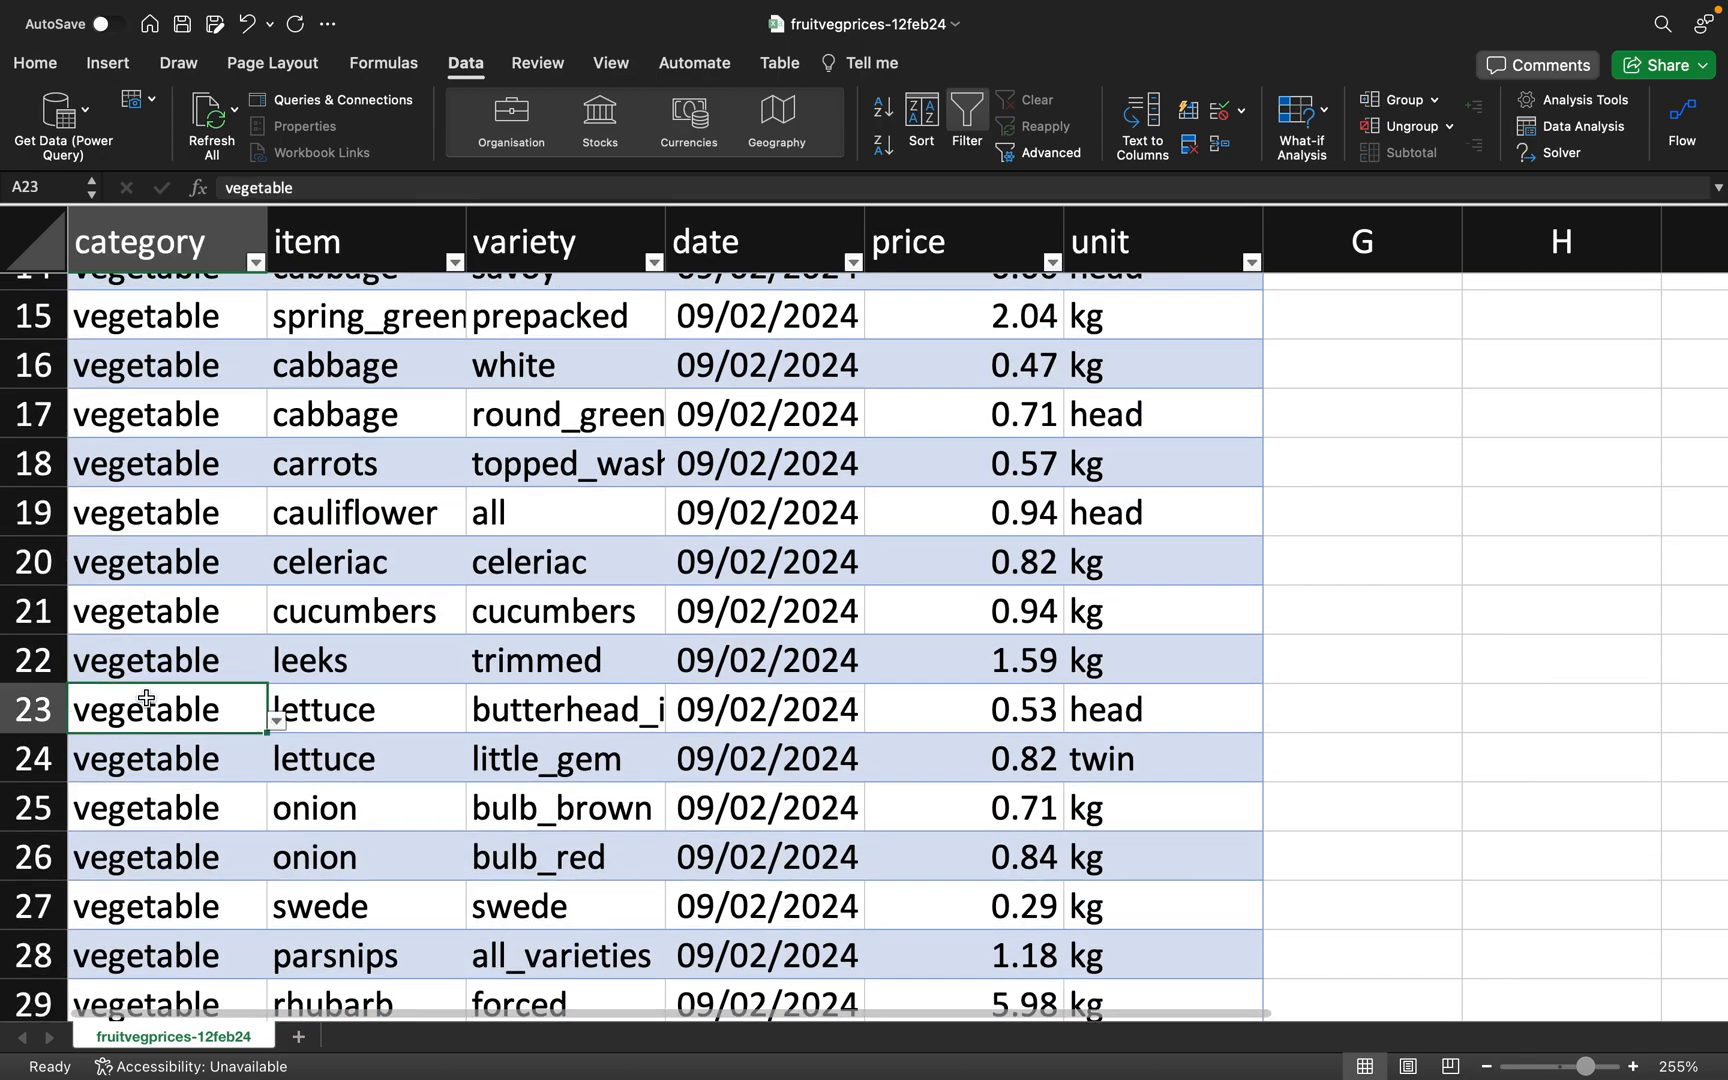
key("super+shift+Down")
scroll(237, 791, "down", 3)
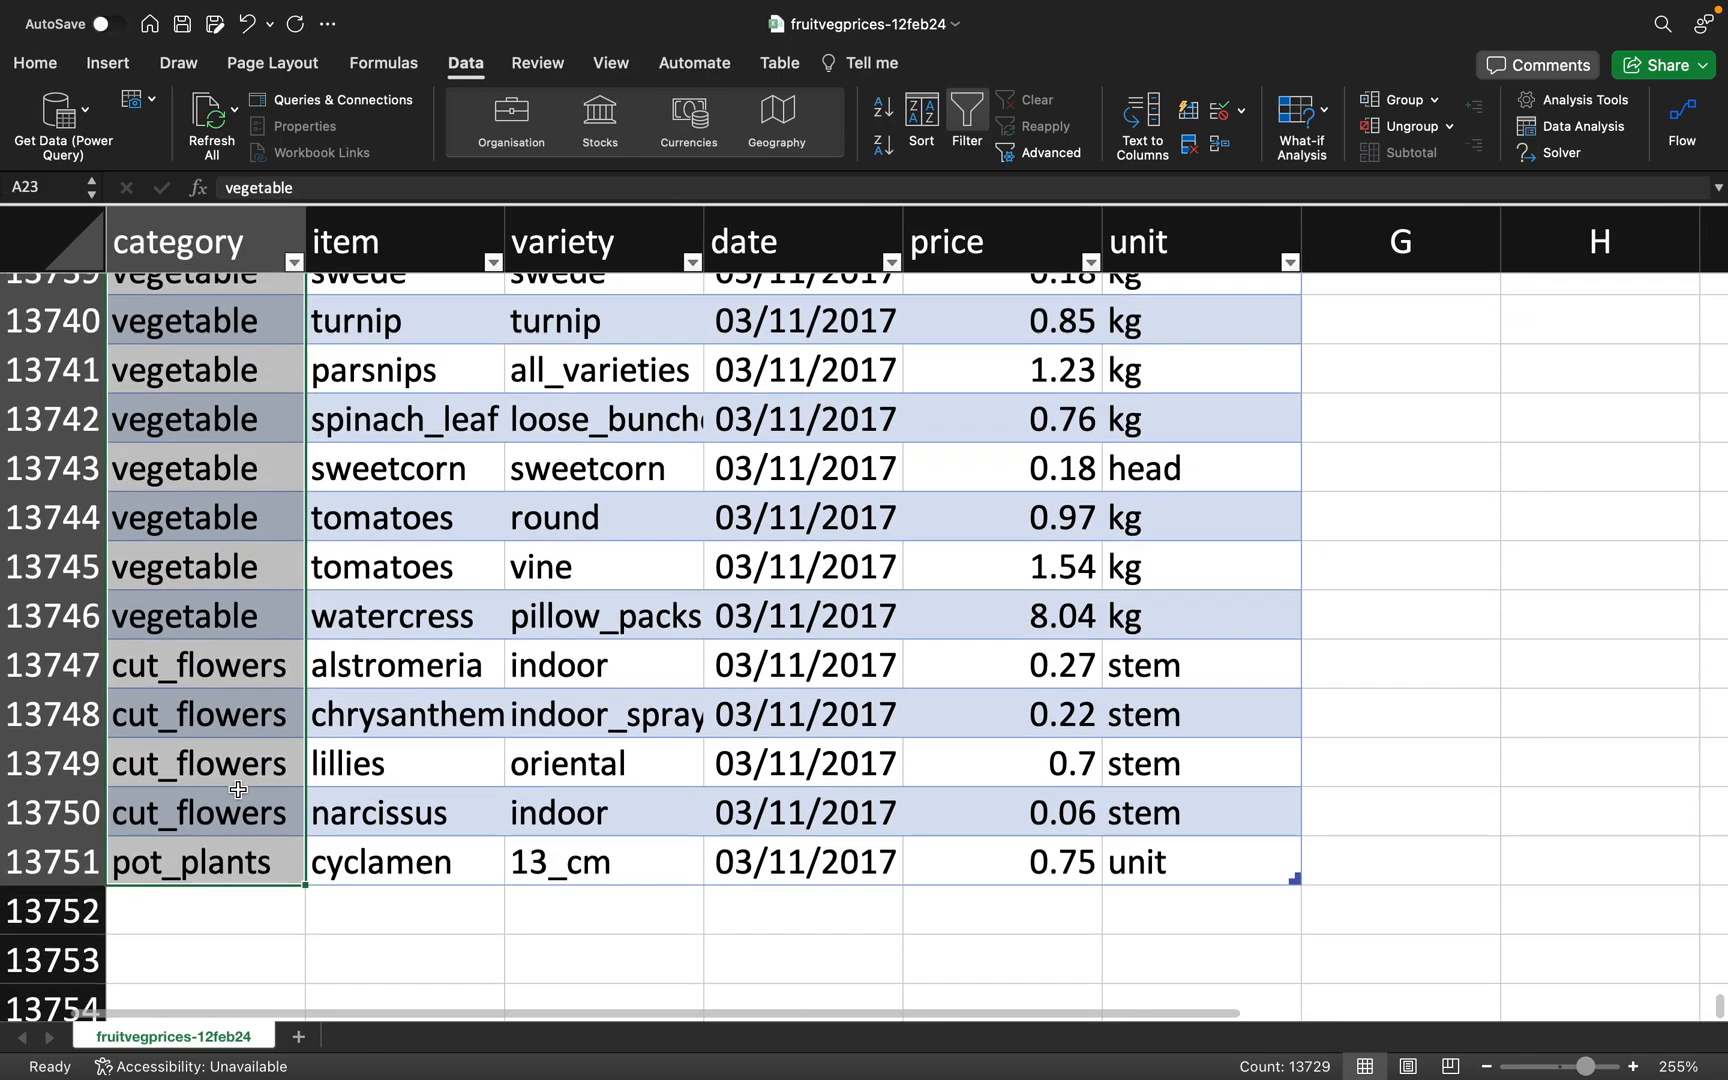
left_click(266, 755)
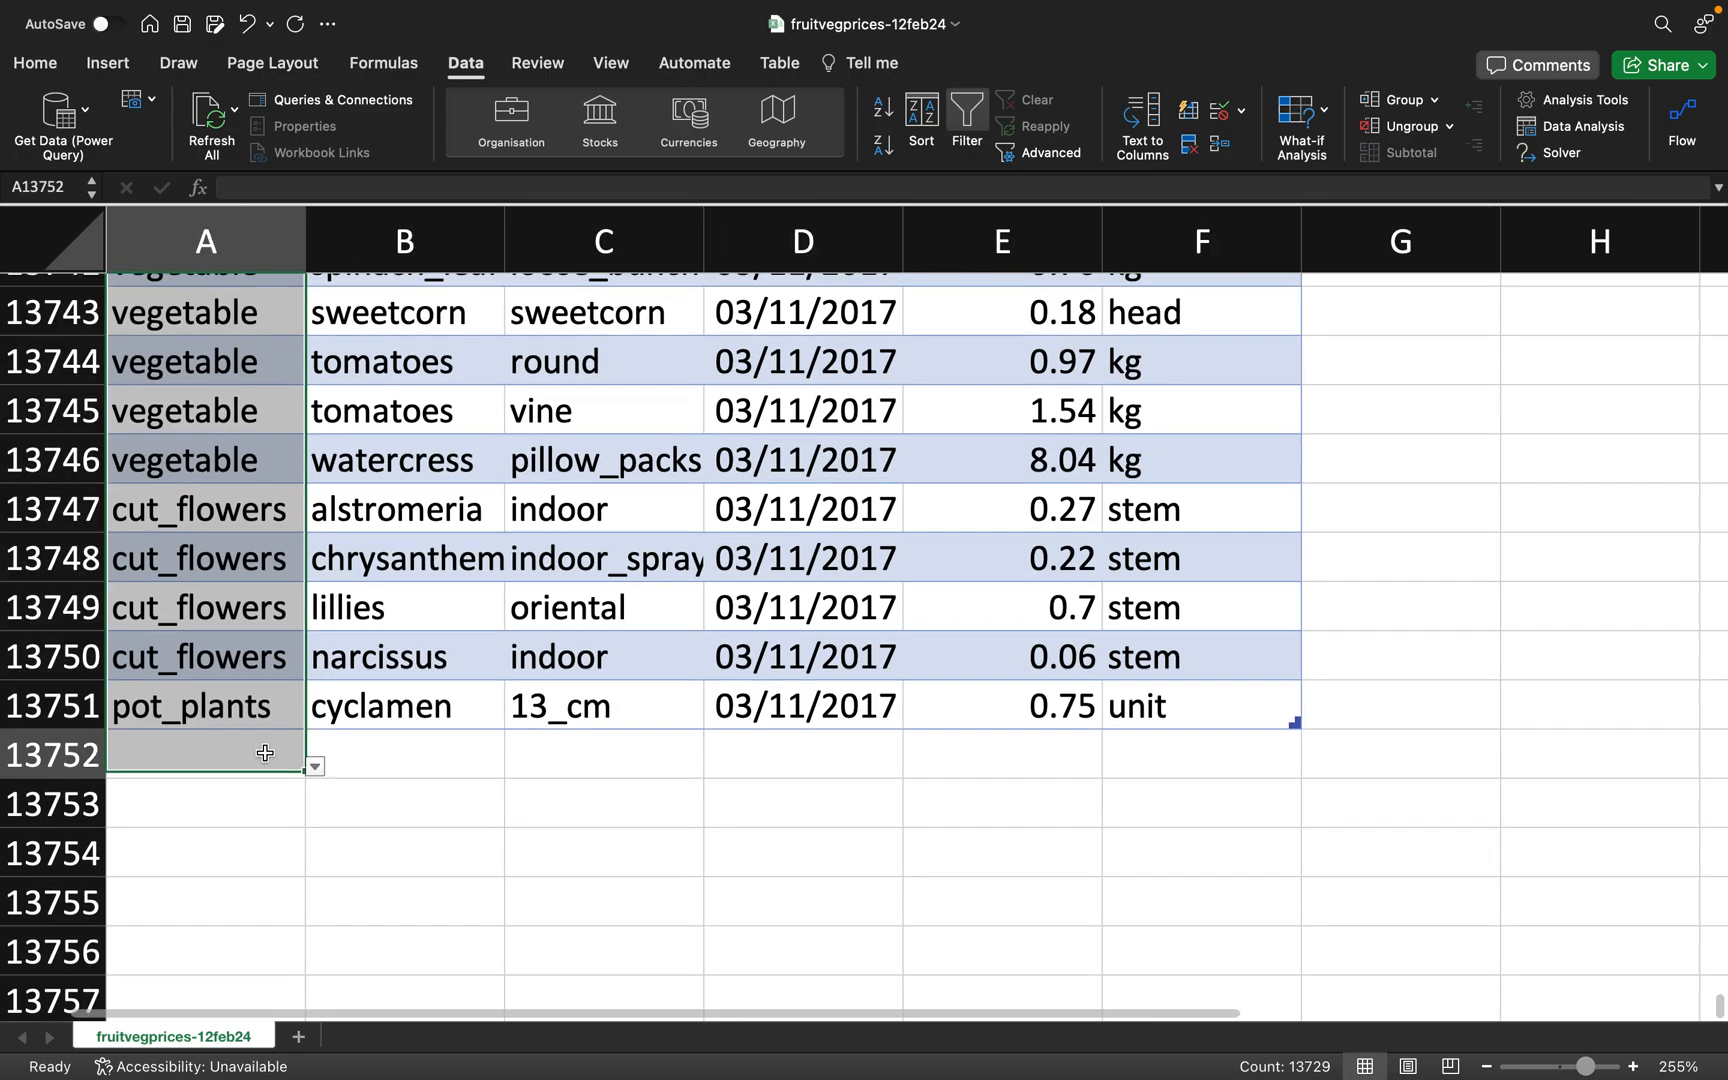
left_click(315, 767)
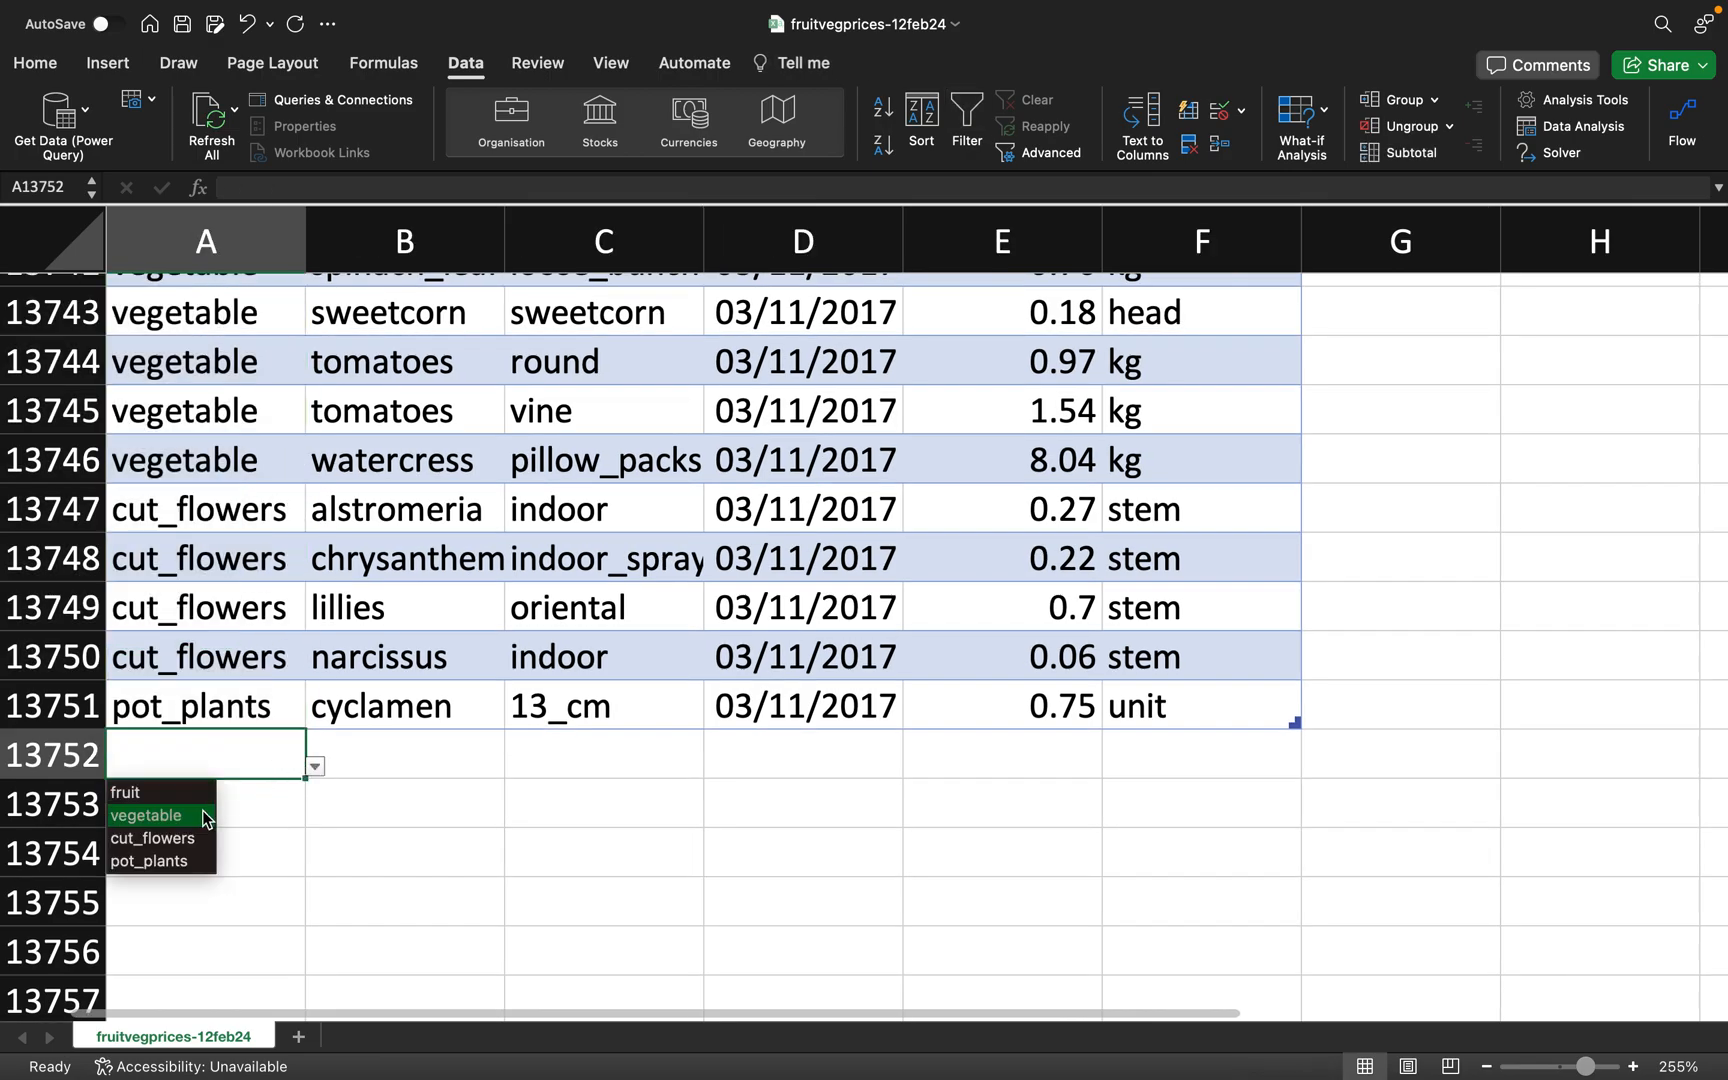
left_click(150, 816)
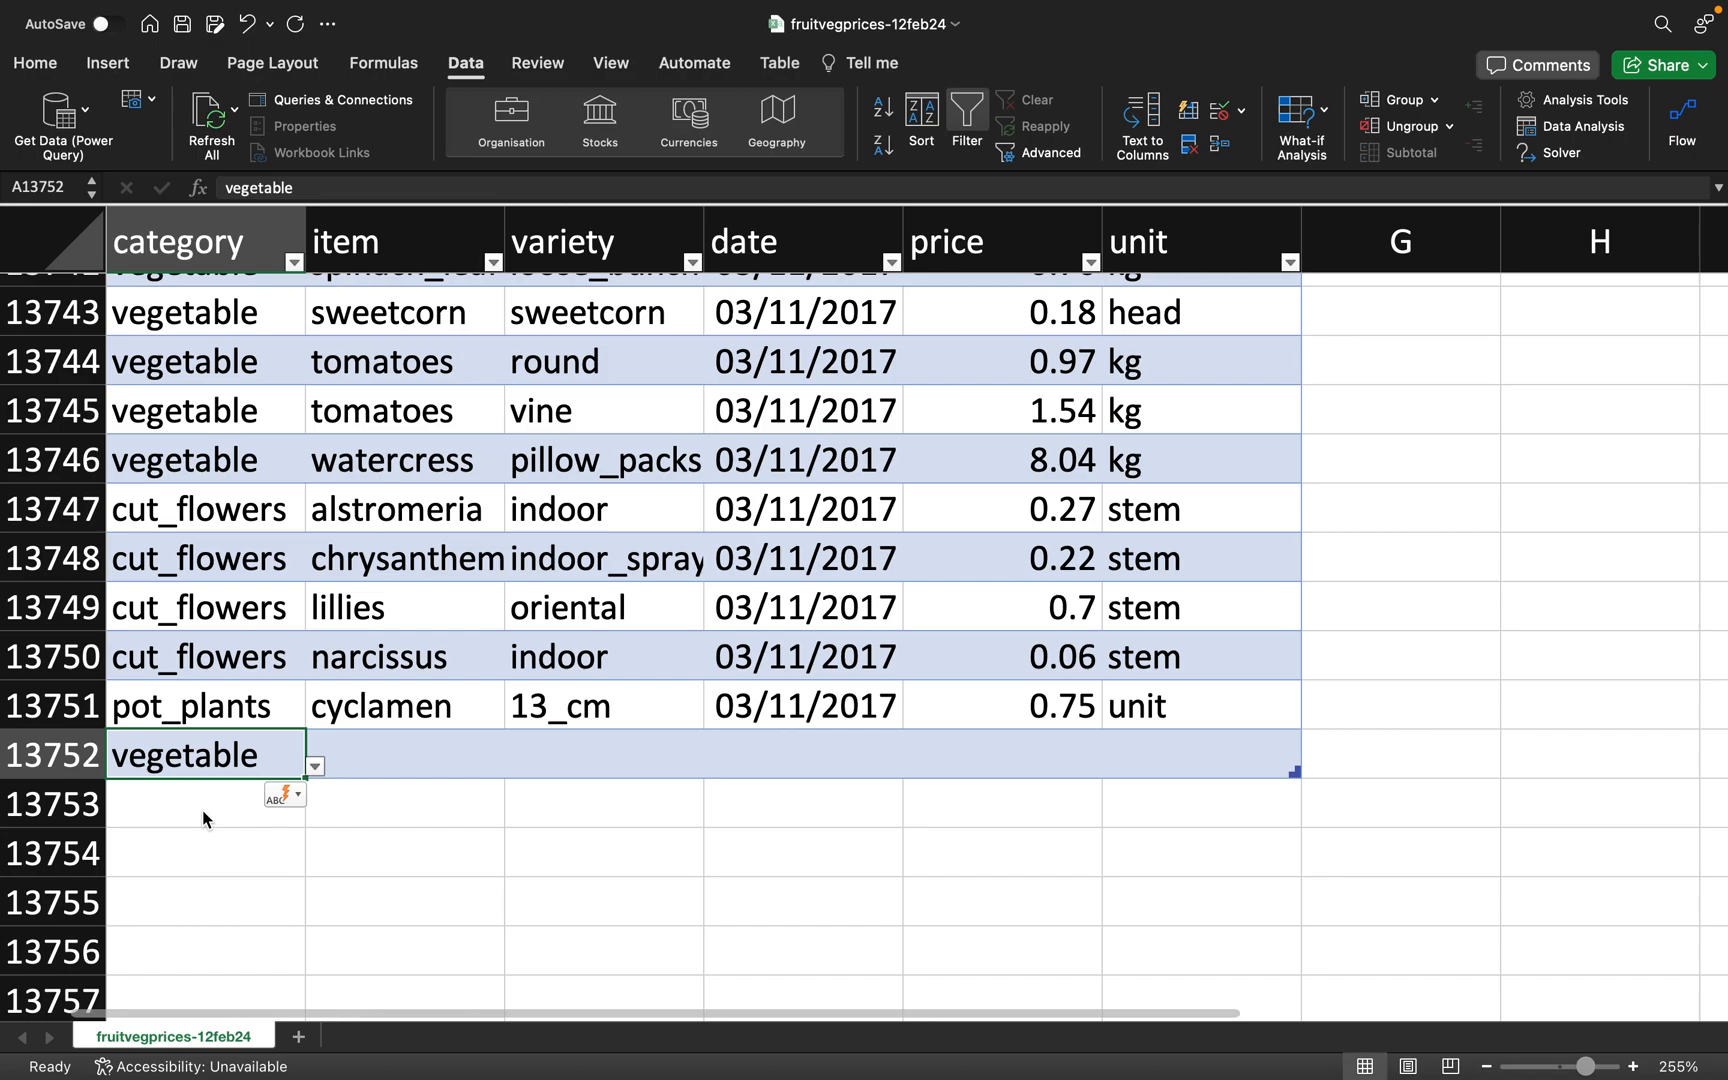
- Test the drop-down in A13752 by choosing cut_flowers, pot_plants and then vegetable again
left_click(315, 767)
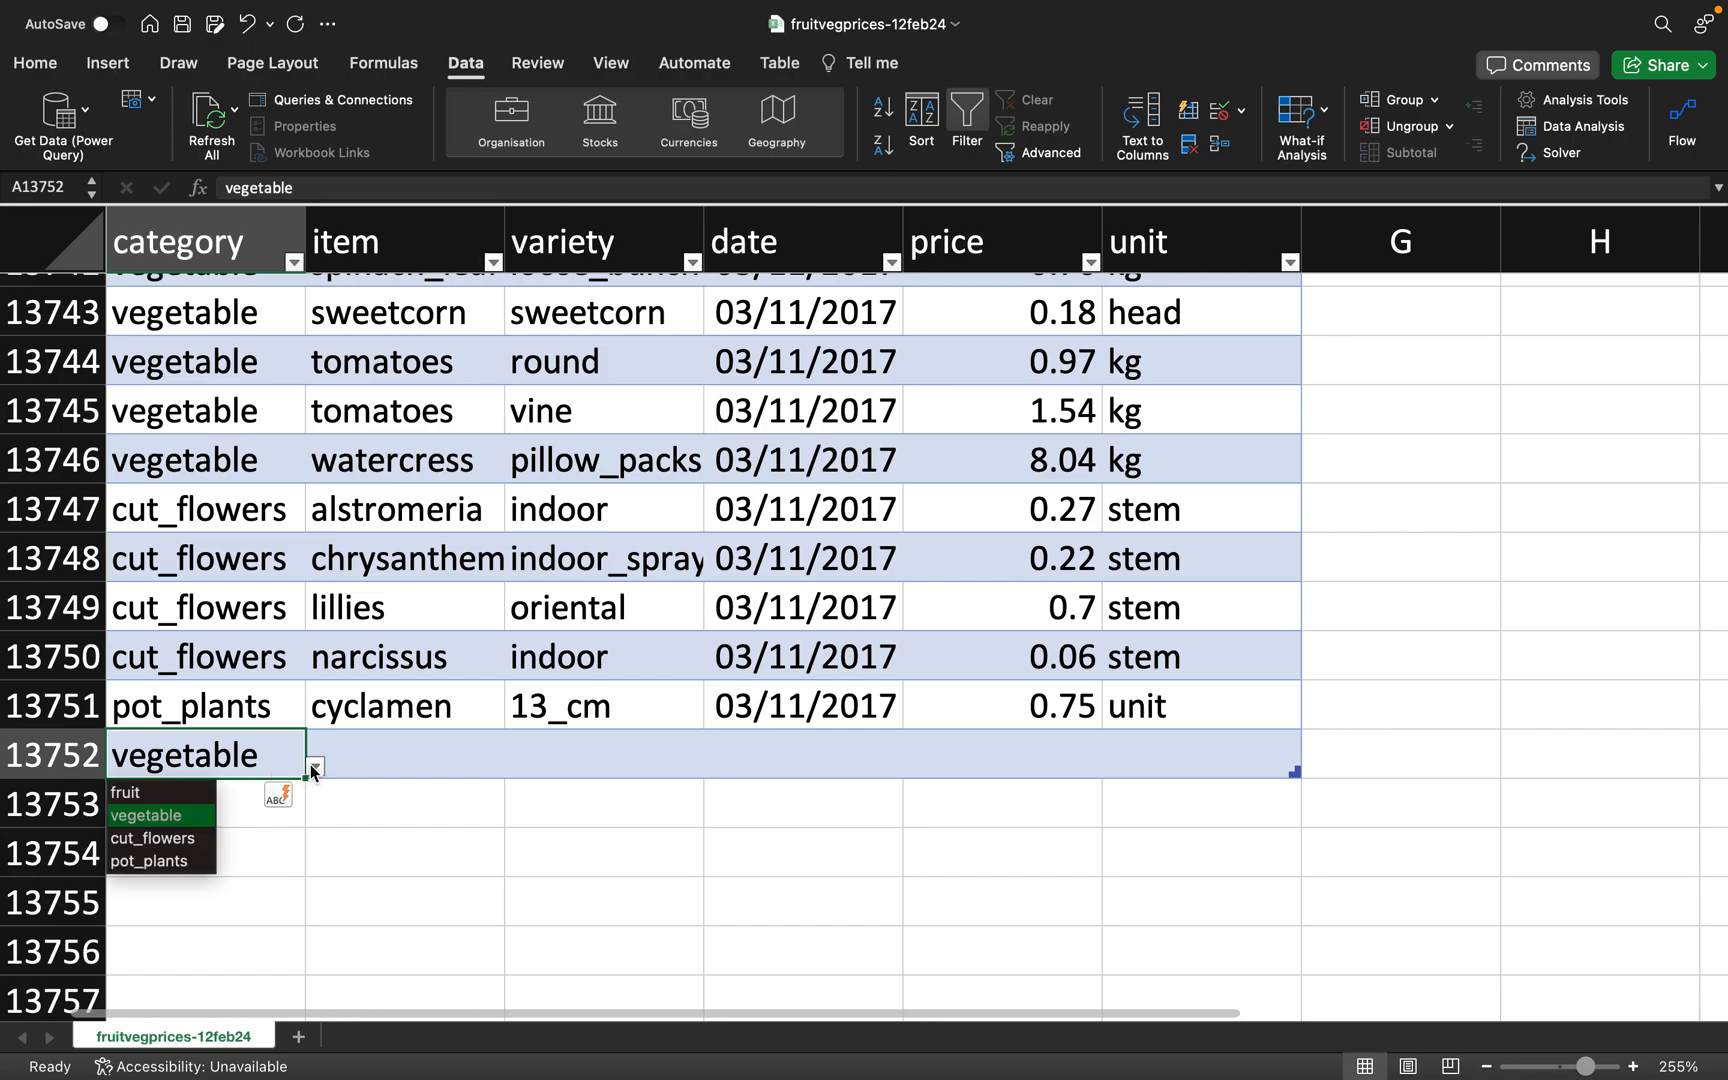
left_click(182, 839)
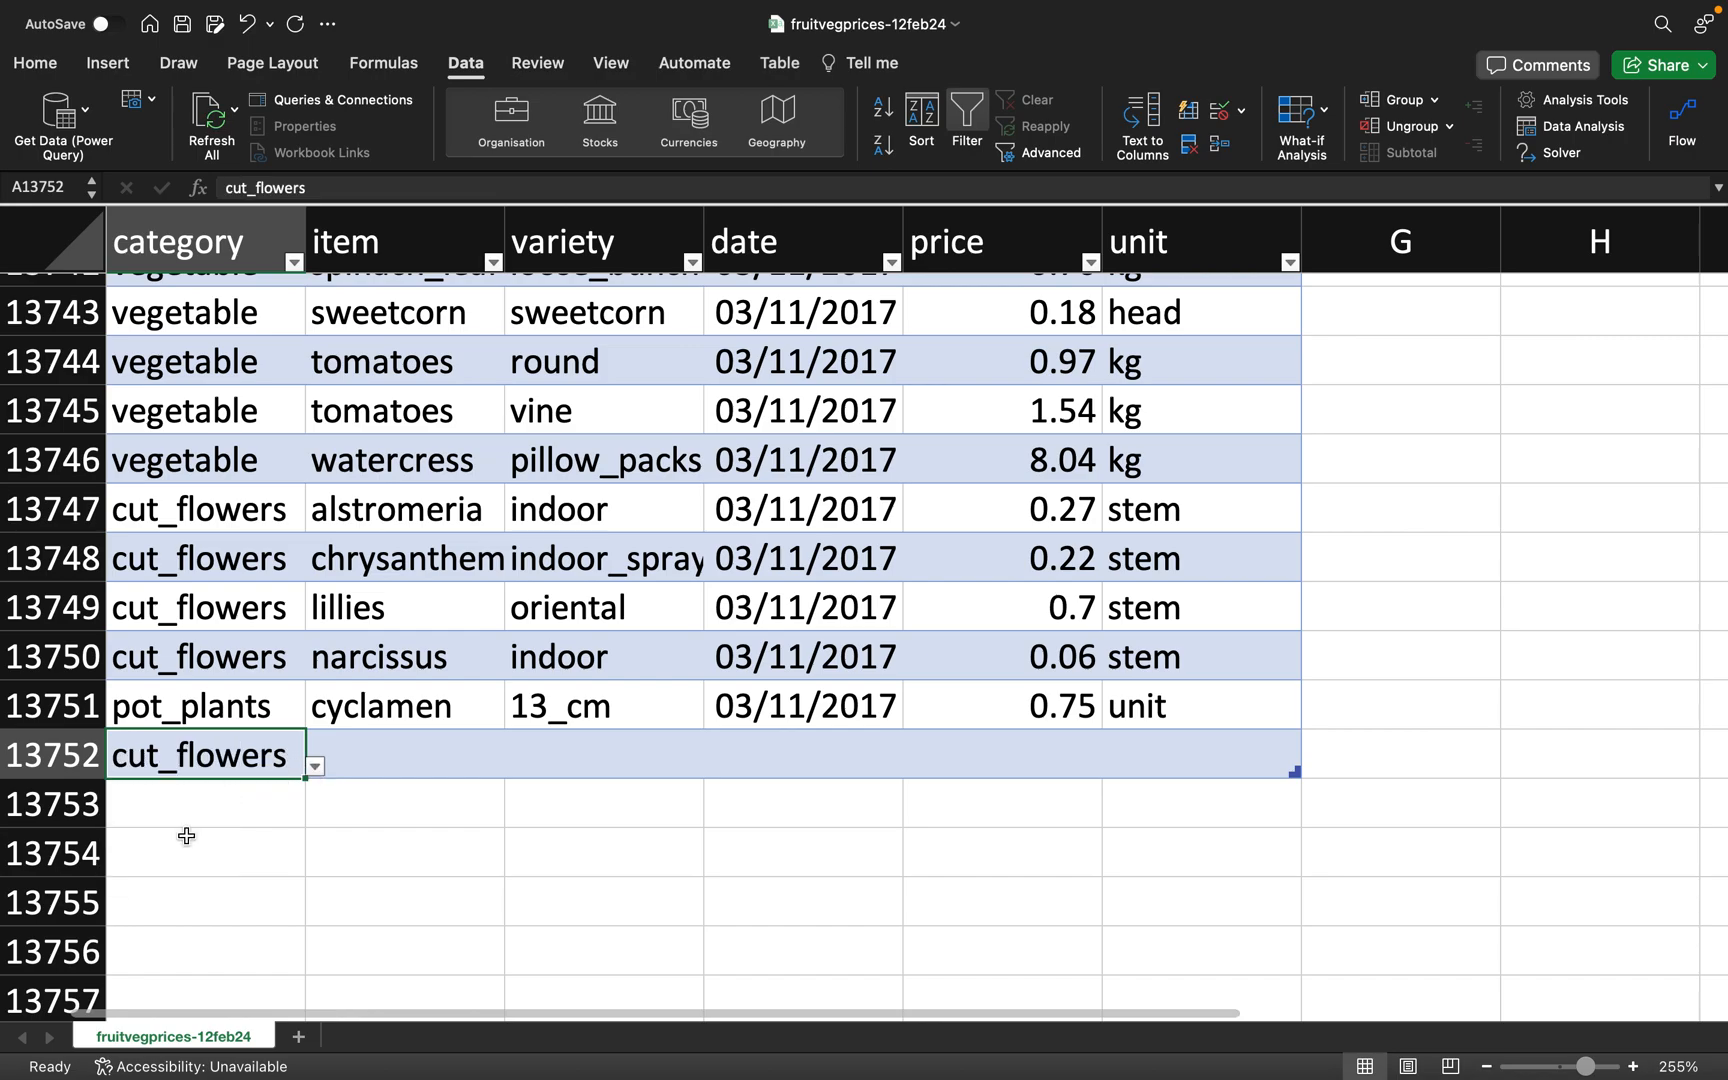
left_click(315, 767)
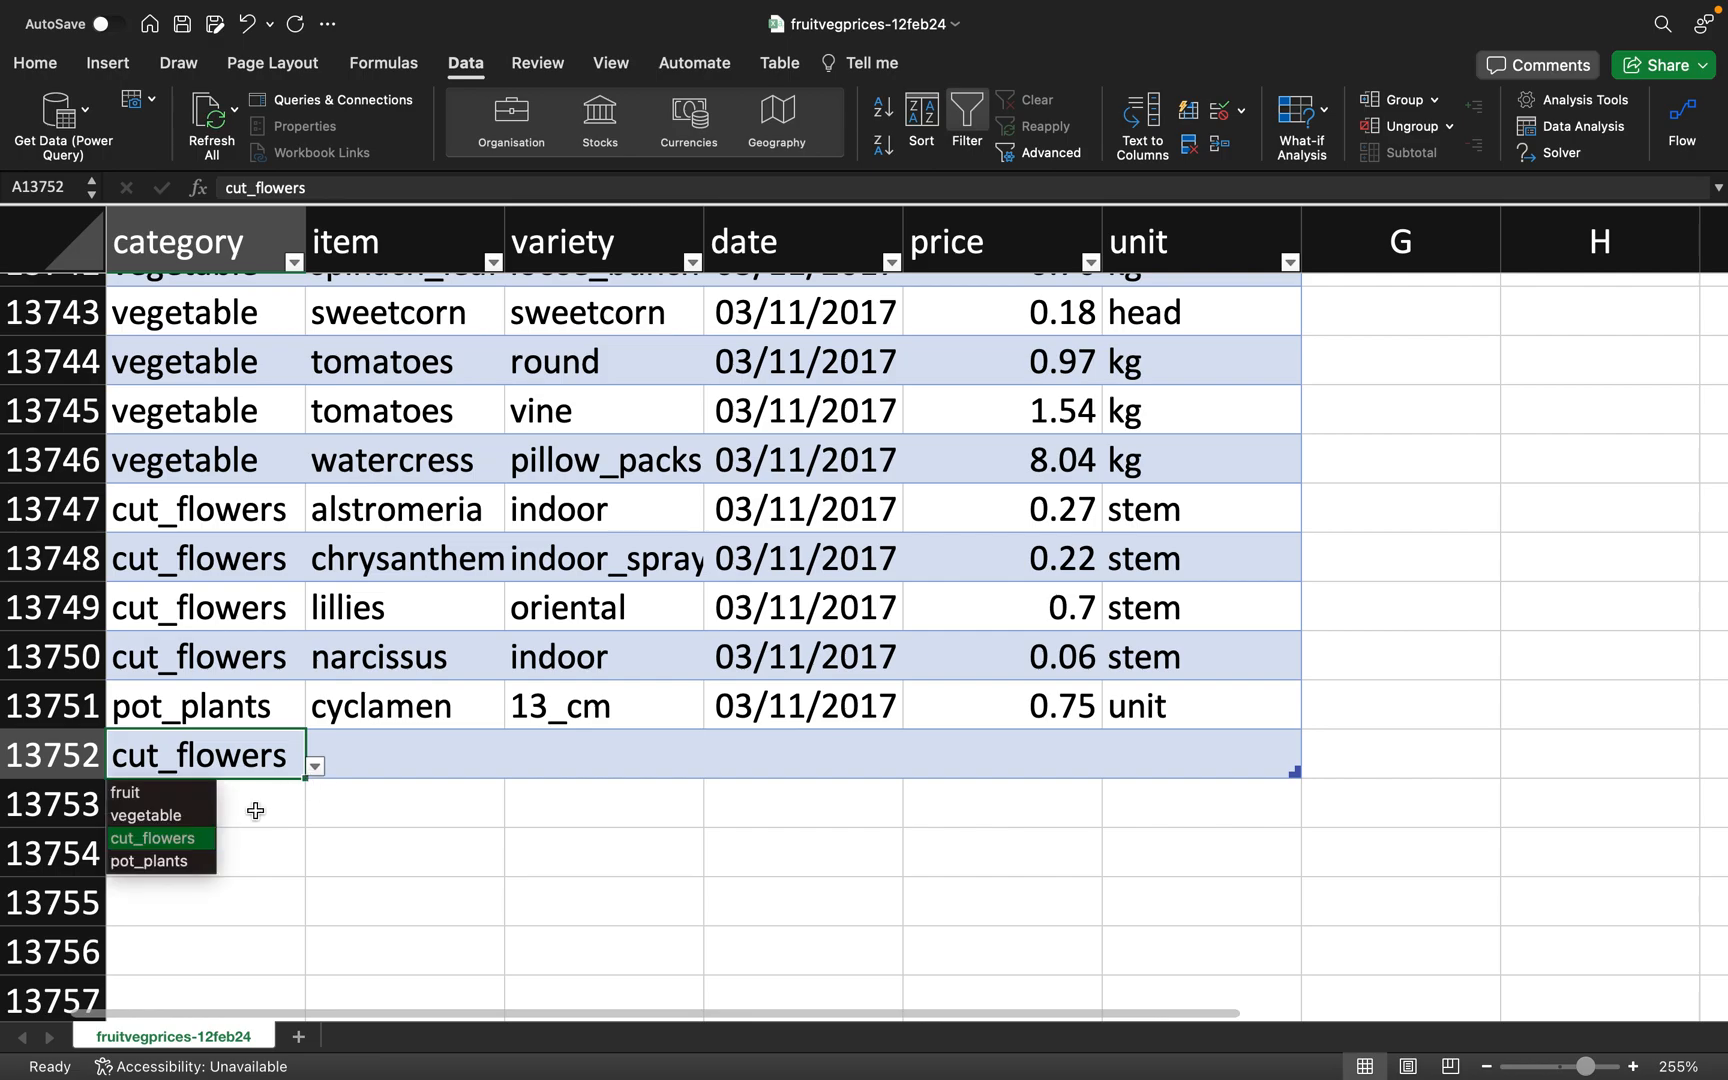
left_click(207, 849)
left_click(315, 767)
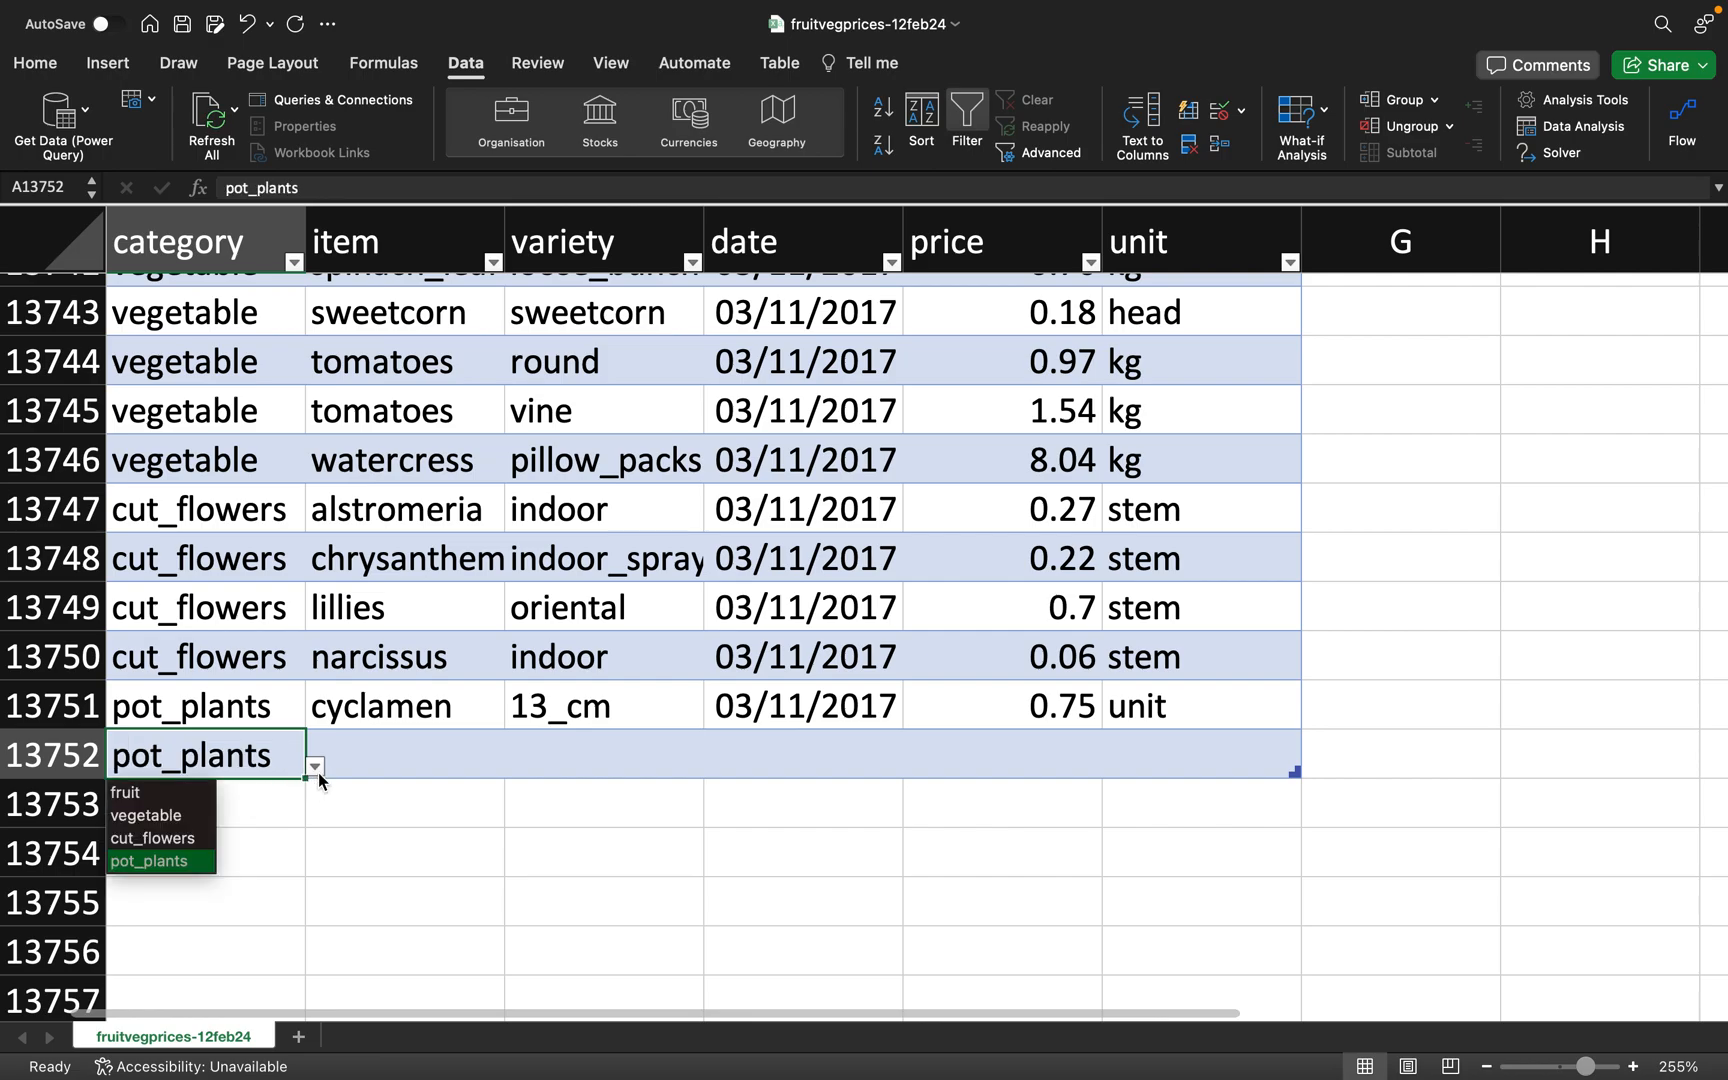
left_click(209, 815)
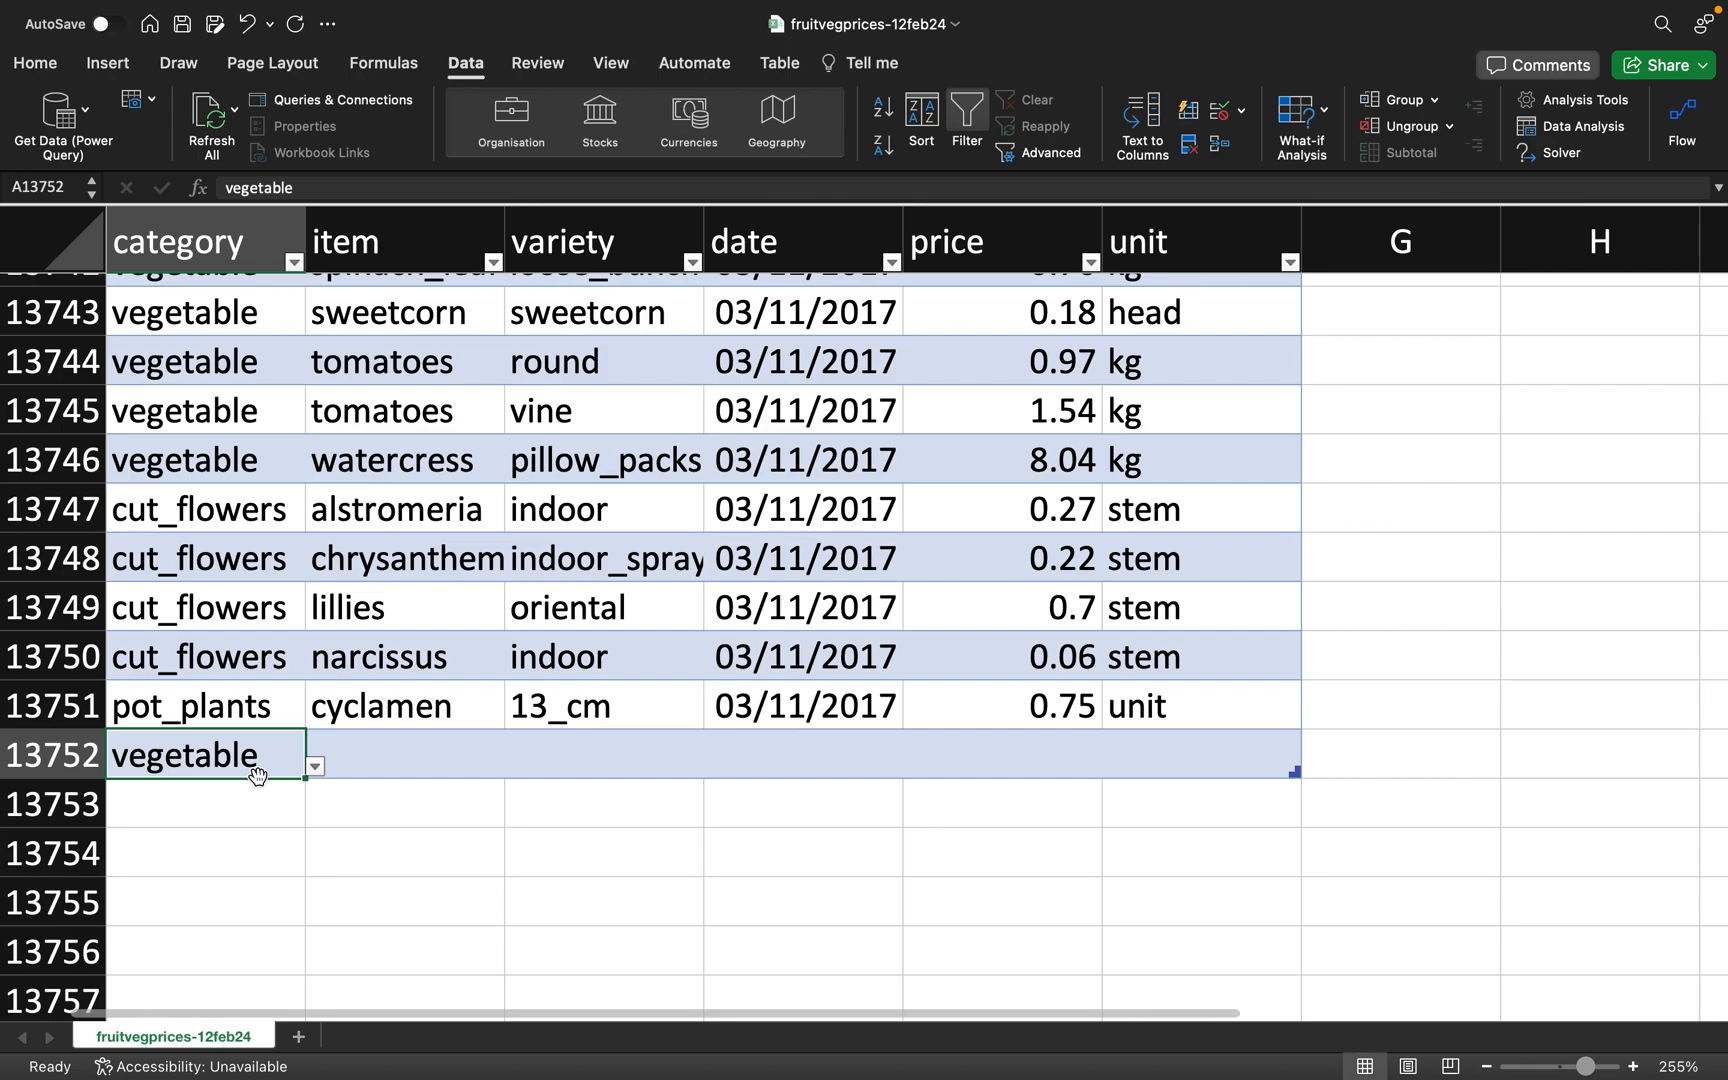
- Title the validation rule's input message "category"
left_click(349, 757)
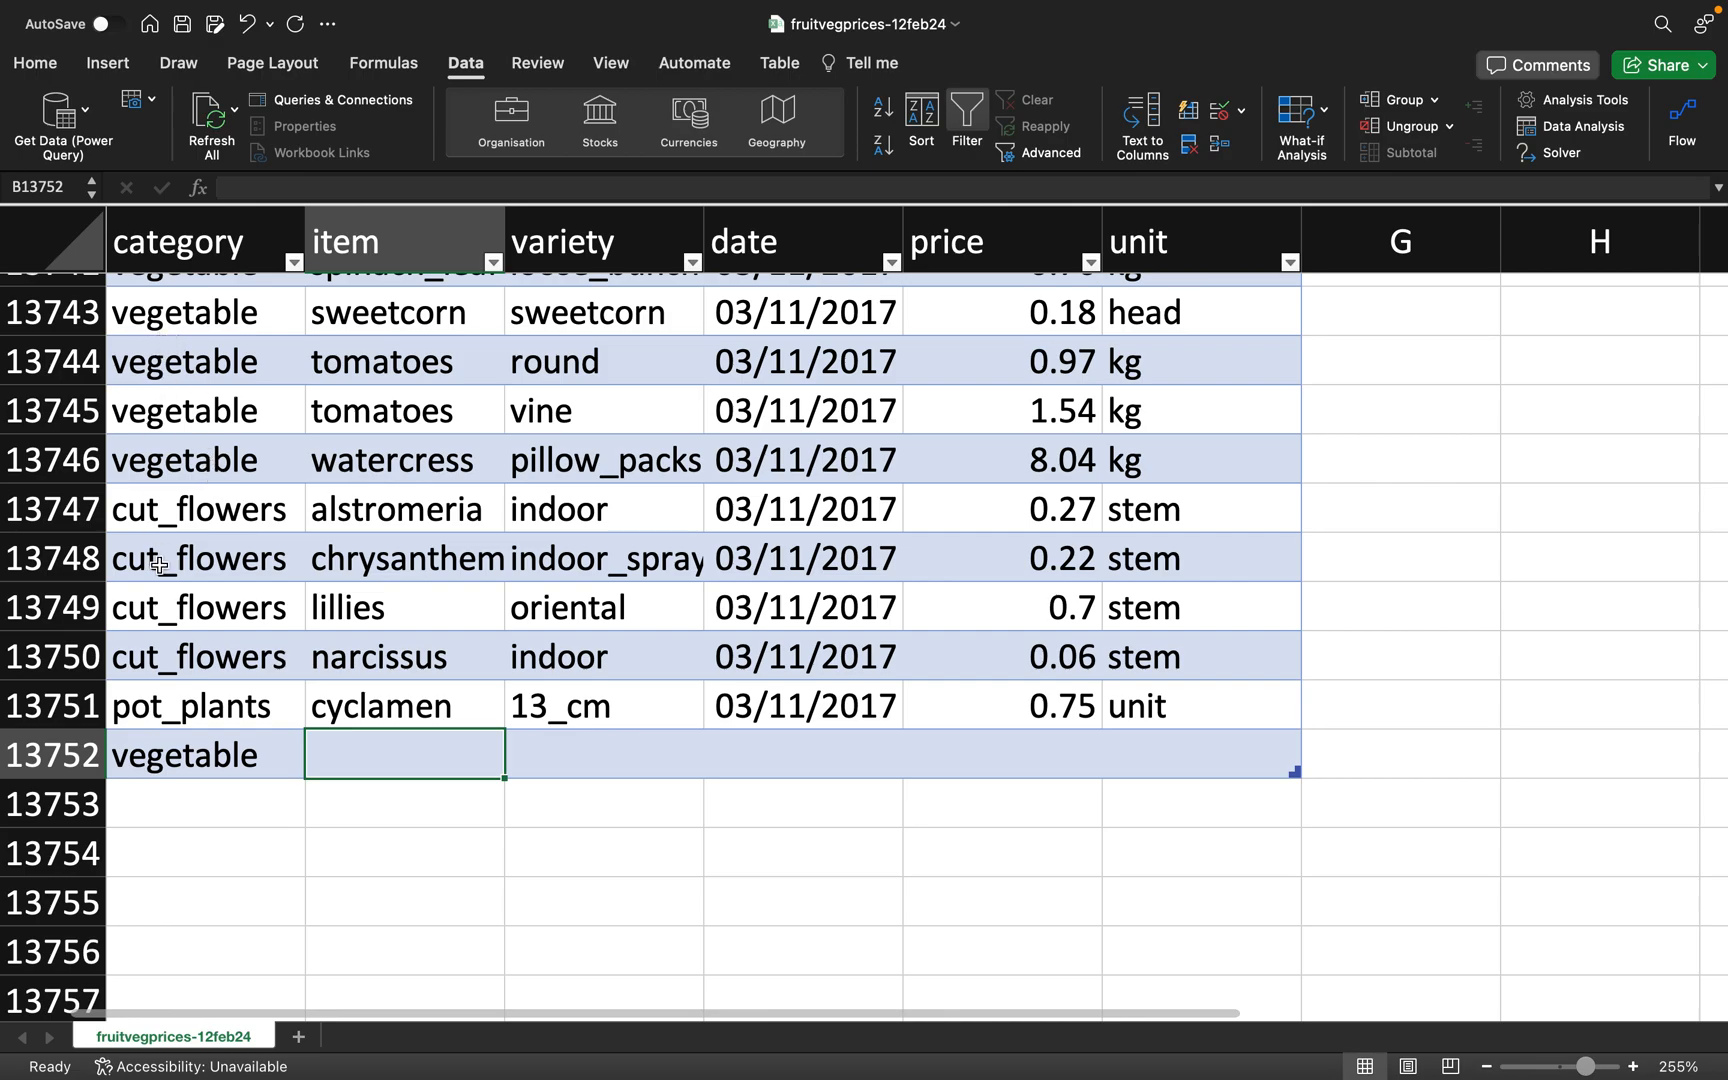
left_click(233, 756)
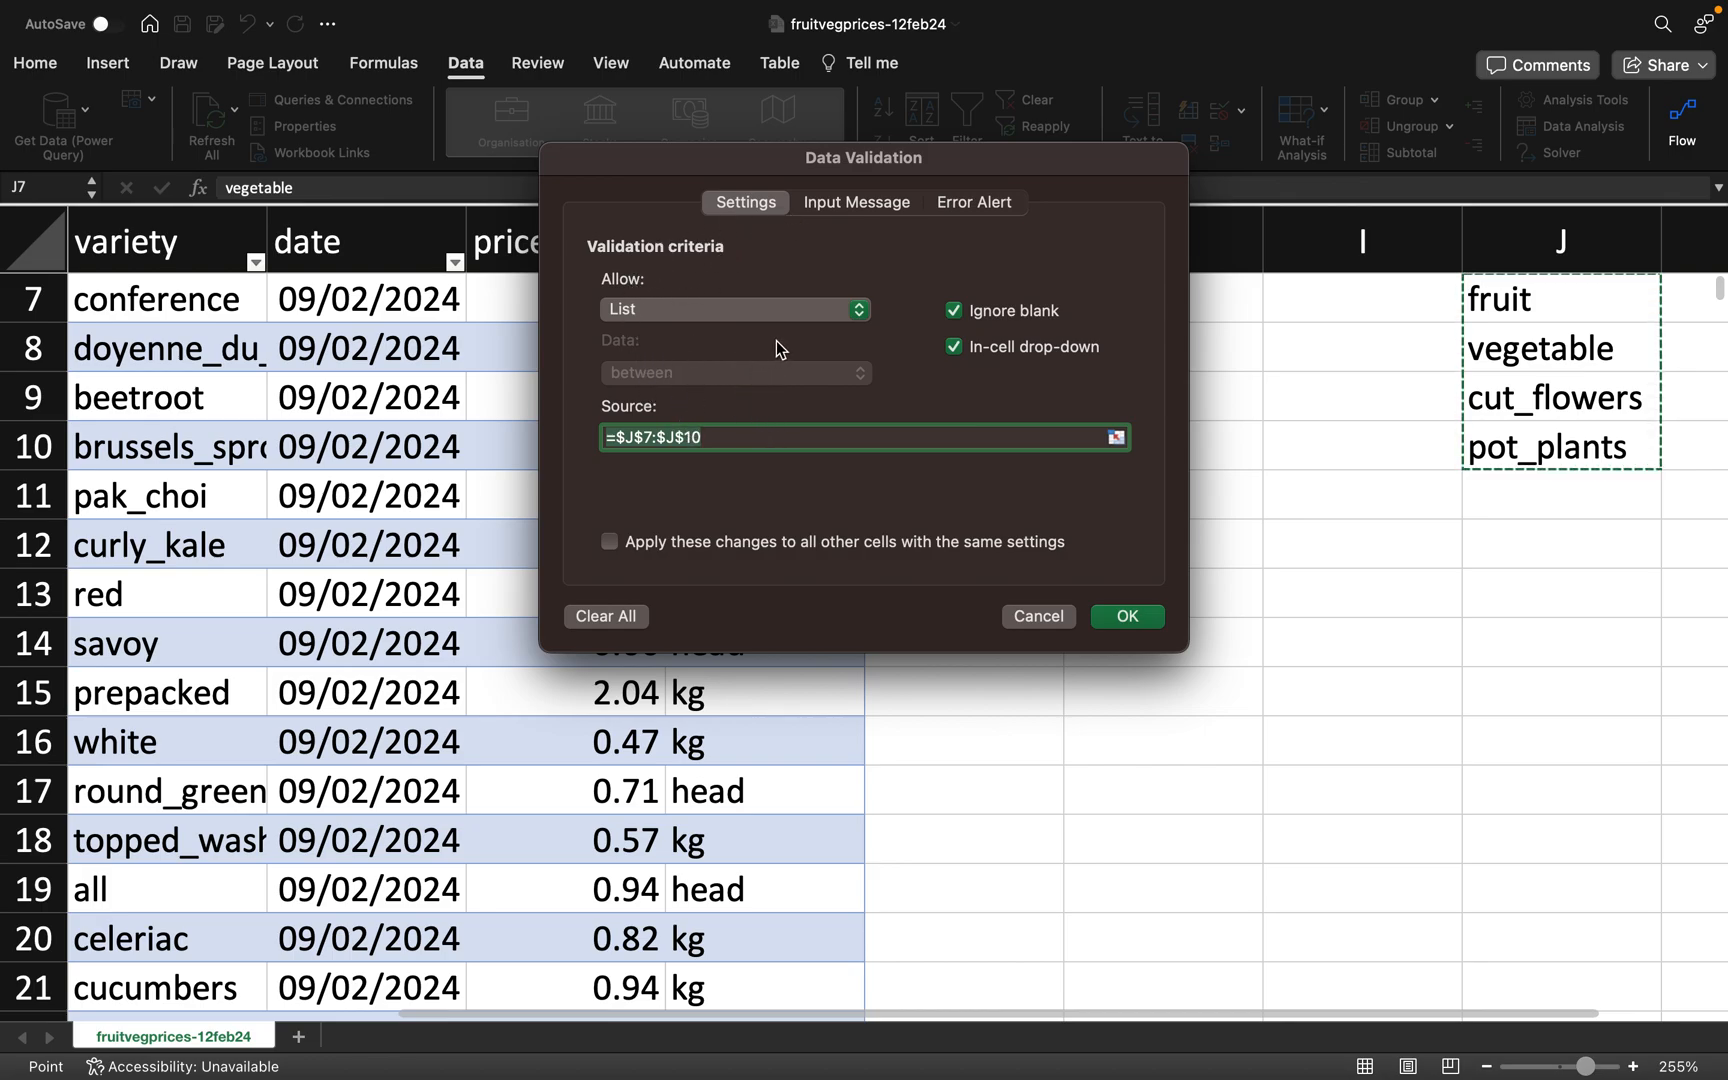
left_click(863, 200)
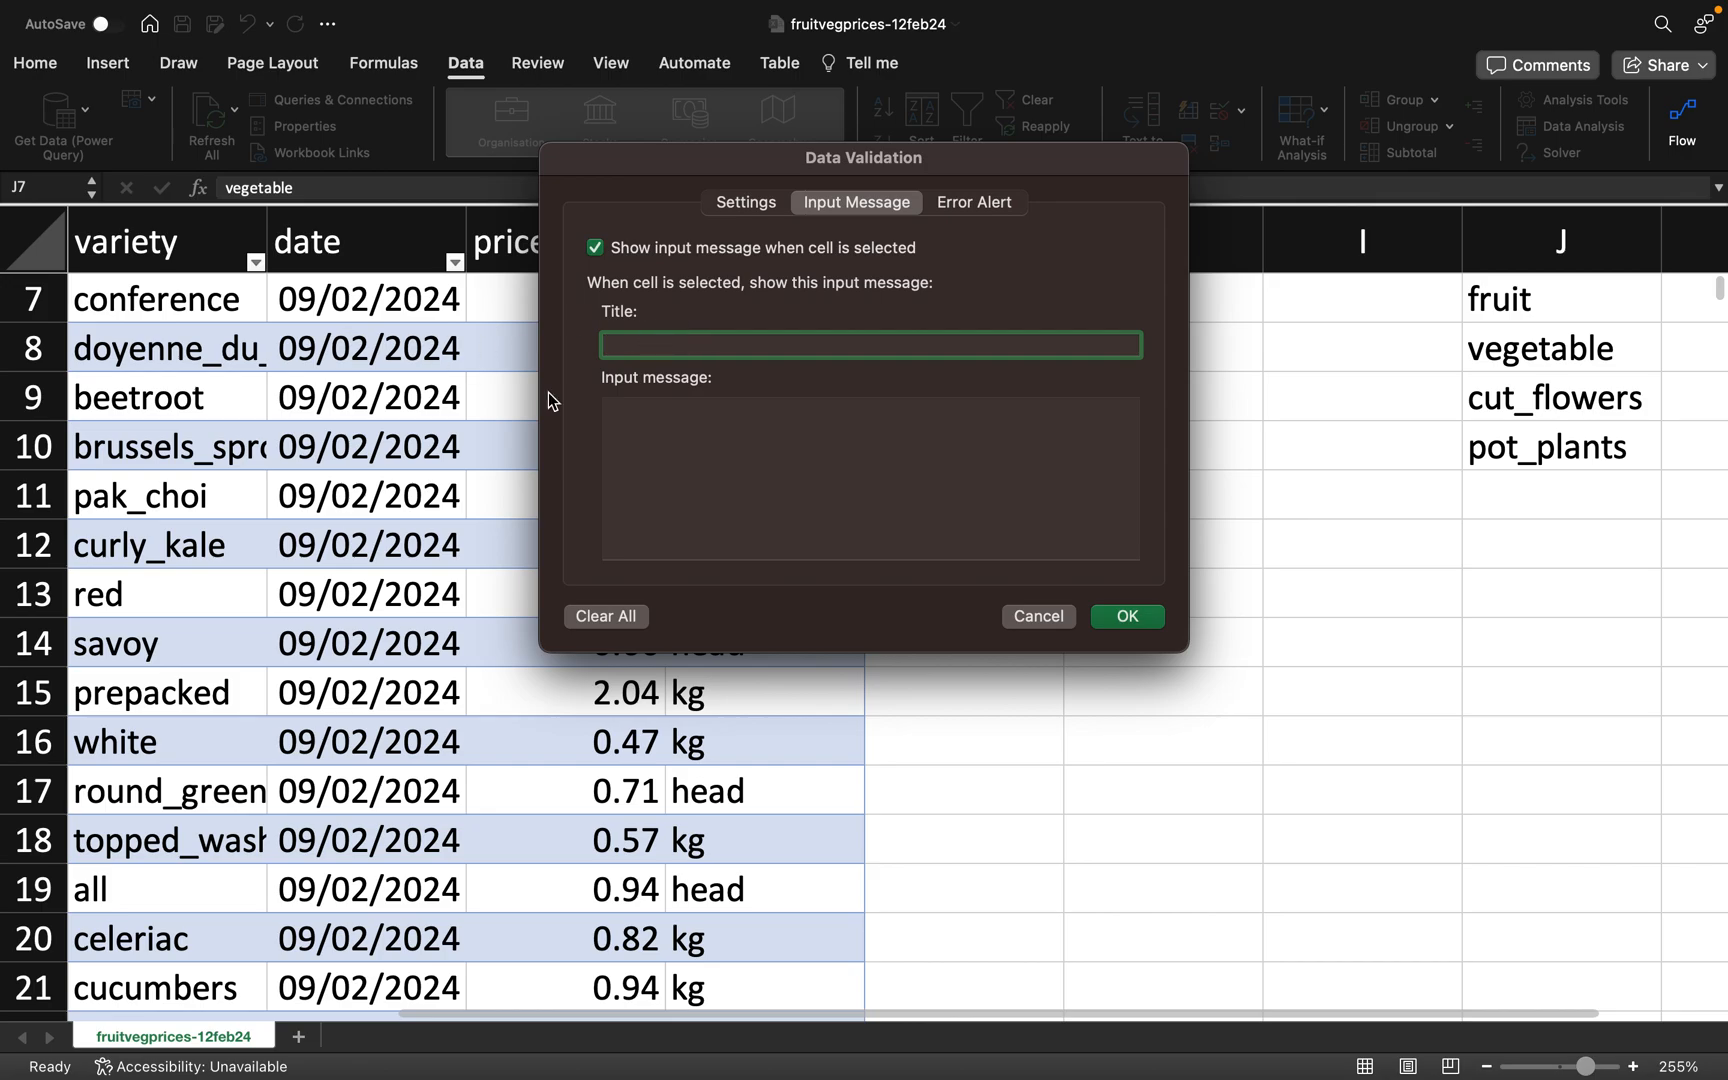
type("ate")
key("BackSpace")
key("BackSpace")
key("BackSpace")
type("category")
- Enter the input message text "This category includes fruit, vegetable, cut_flowers, pot_plants"
left_click(622, 481)
type("T")
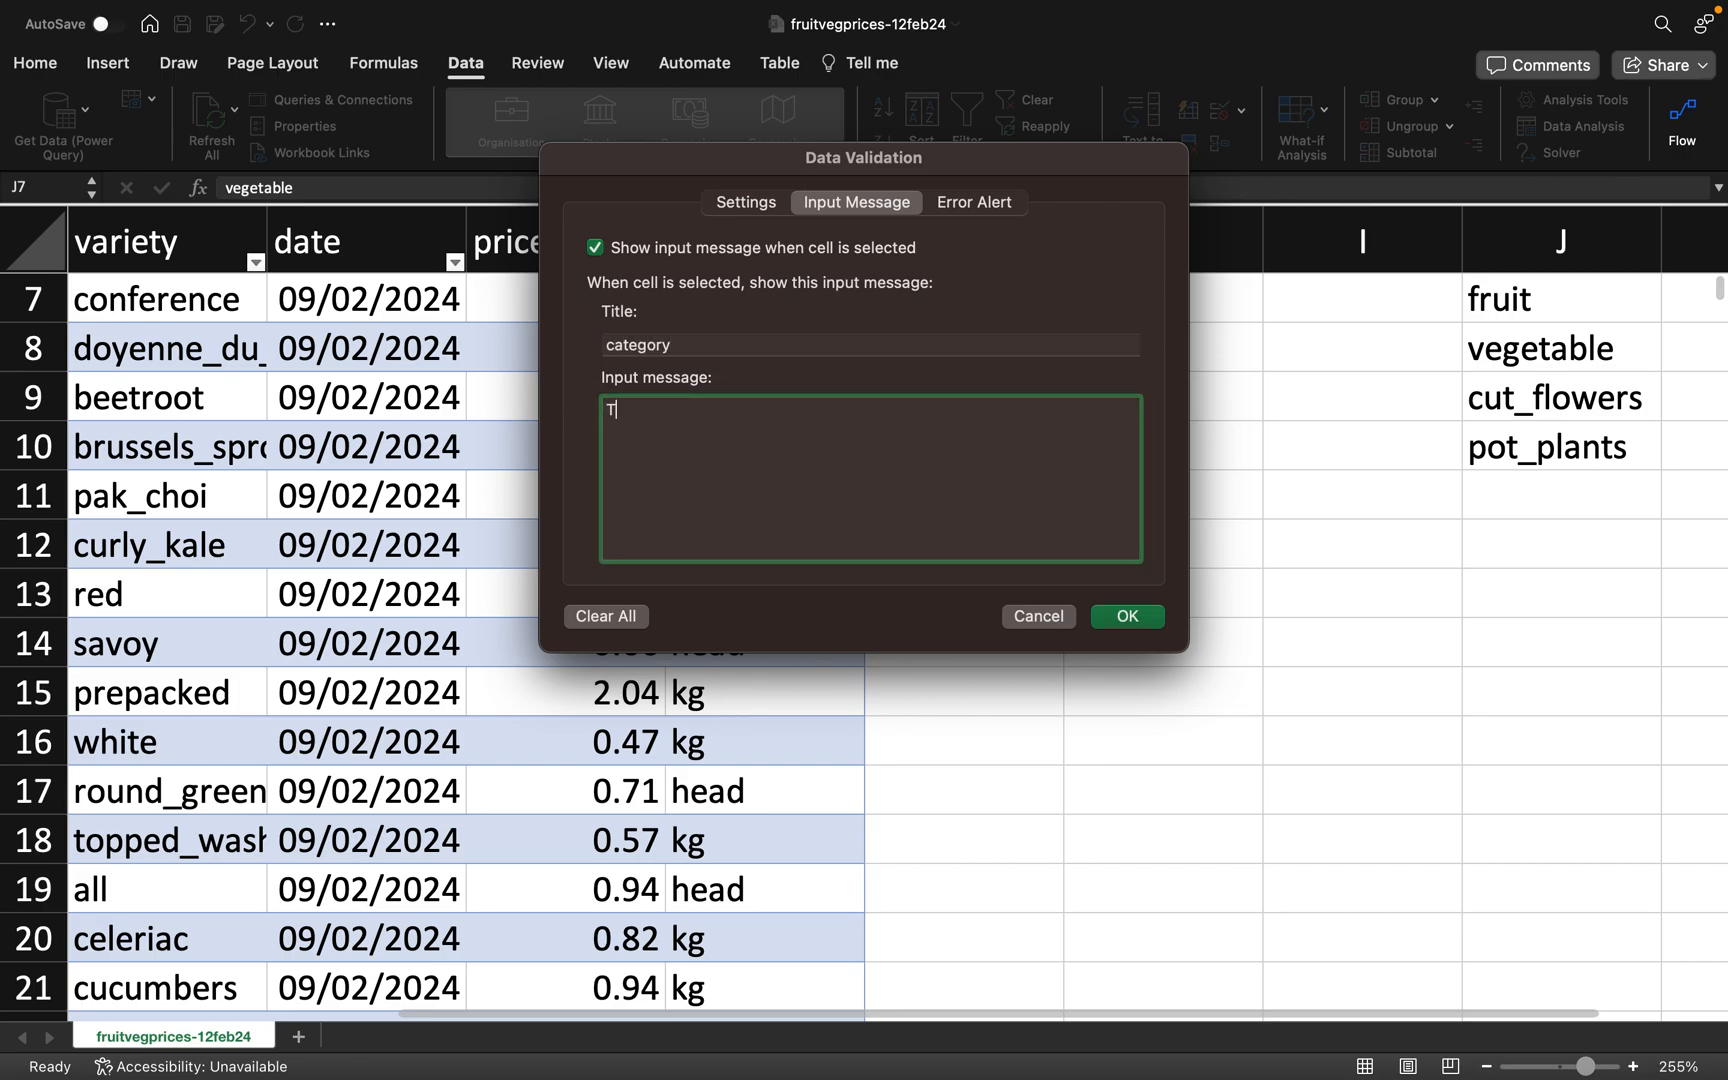
type("his category includes fruit")
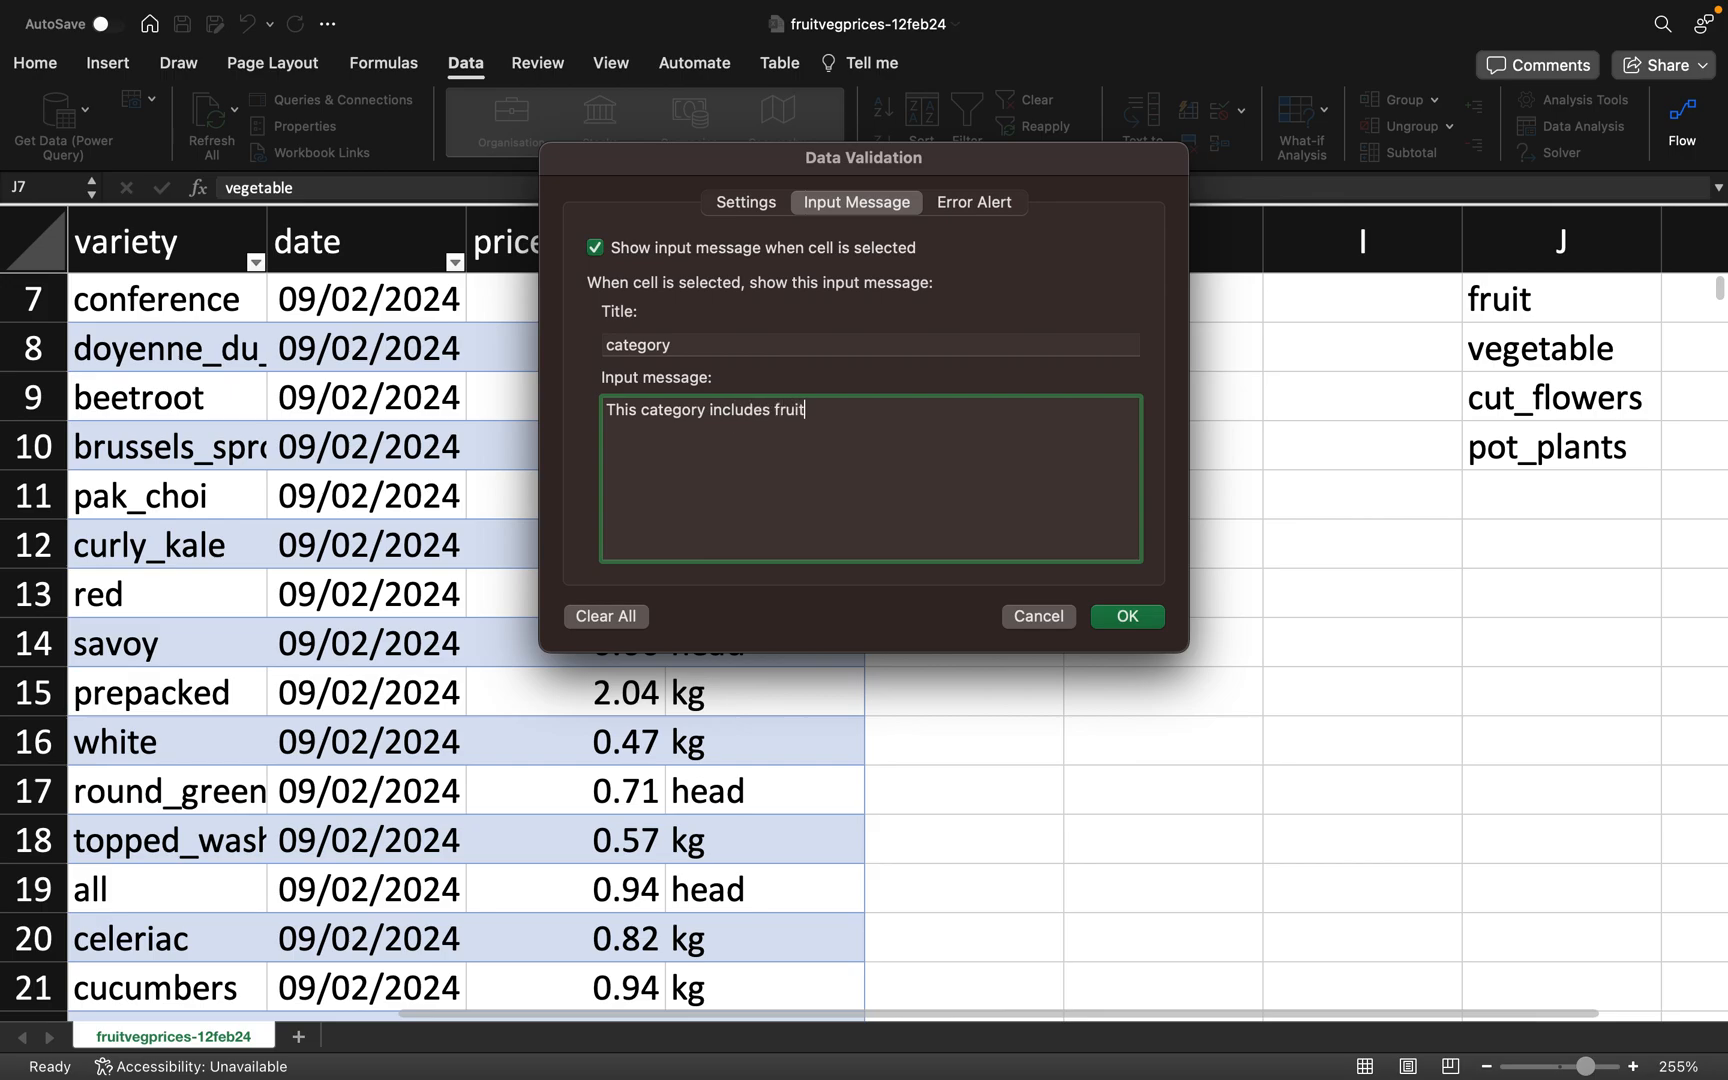
type(", be")
type("vege")
type("tab")
type("le")
type(", c")
type("ut_flower")
type("s, plot")
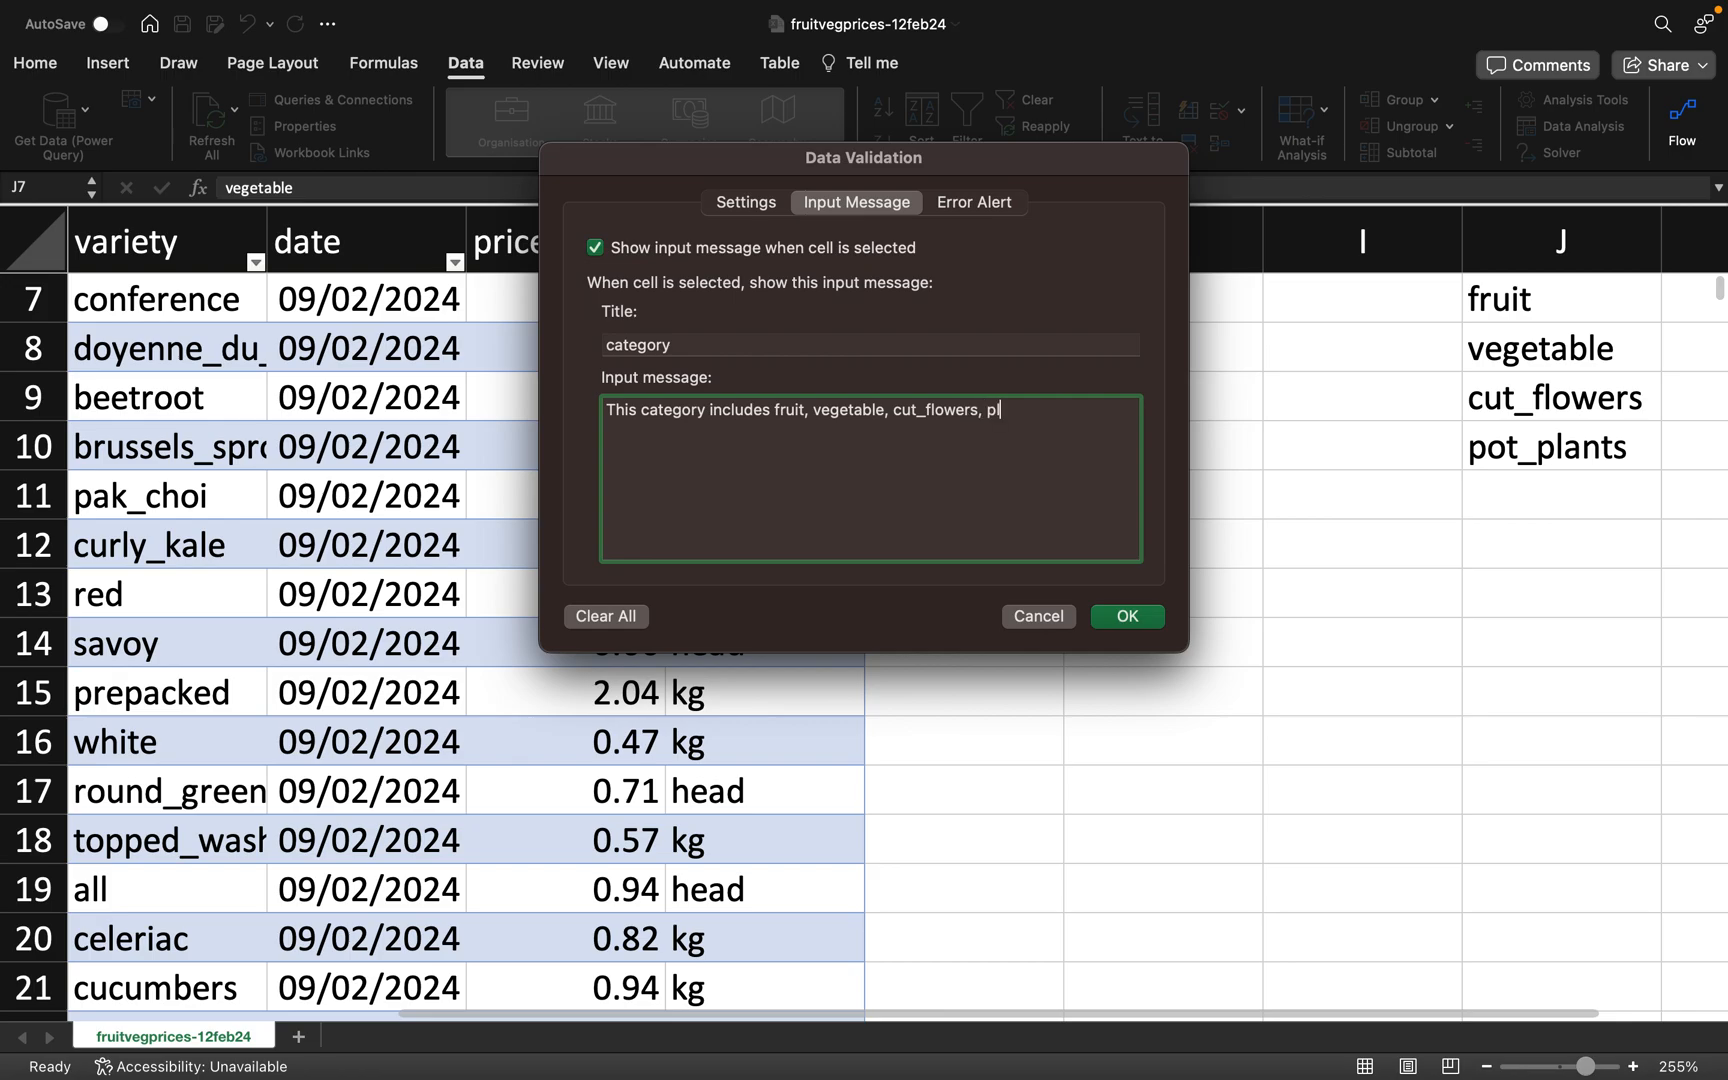
key("BackSpace")
key("BackSpace")
type("p")
key("BackSpace")
type("ot_pla")
- Set the validation rule's error alert to Stop style with title "category" and message "Invalid category", and apply the rule
left_click(962, 210)
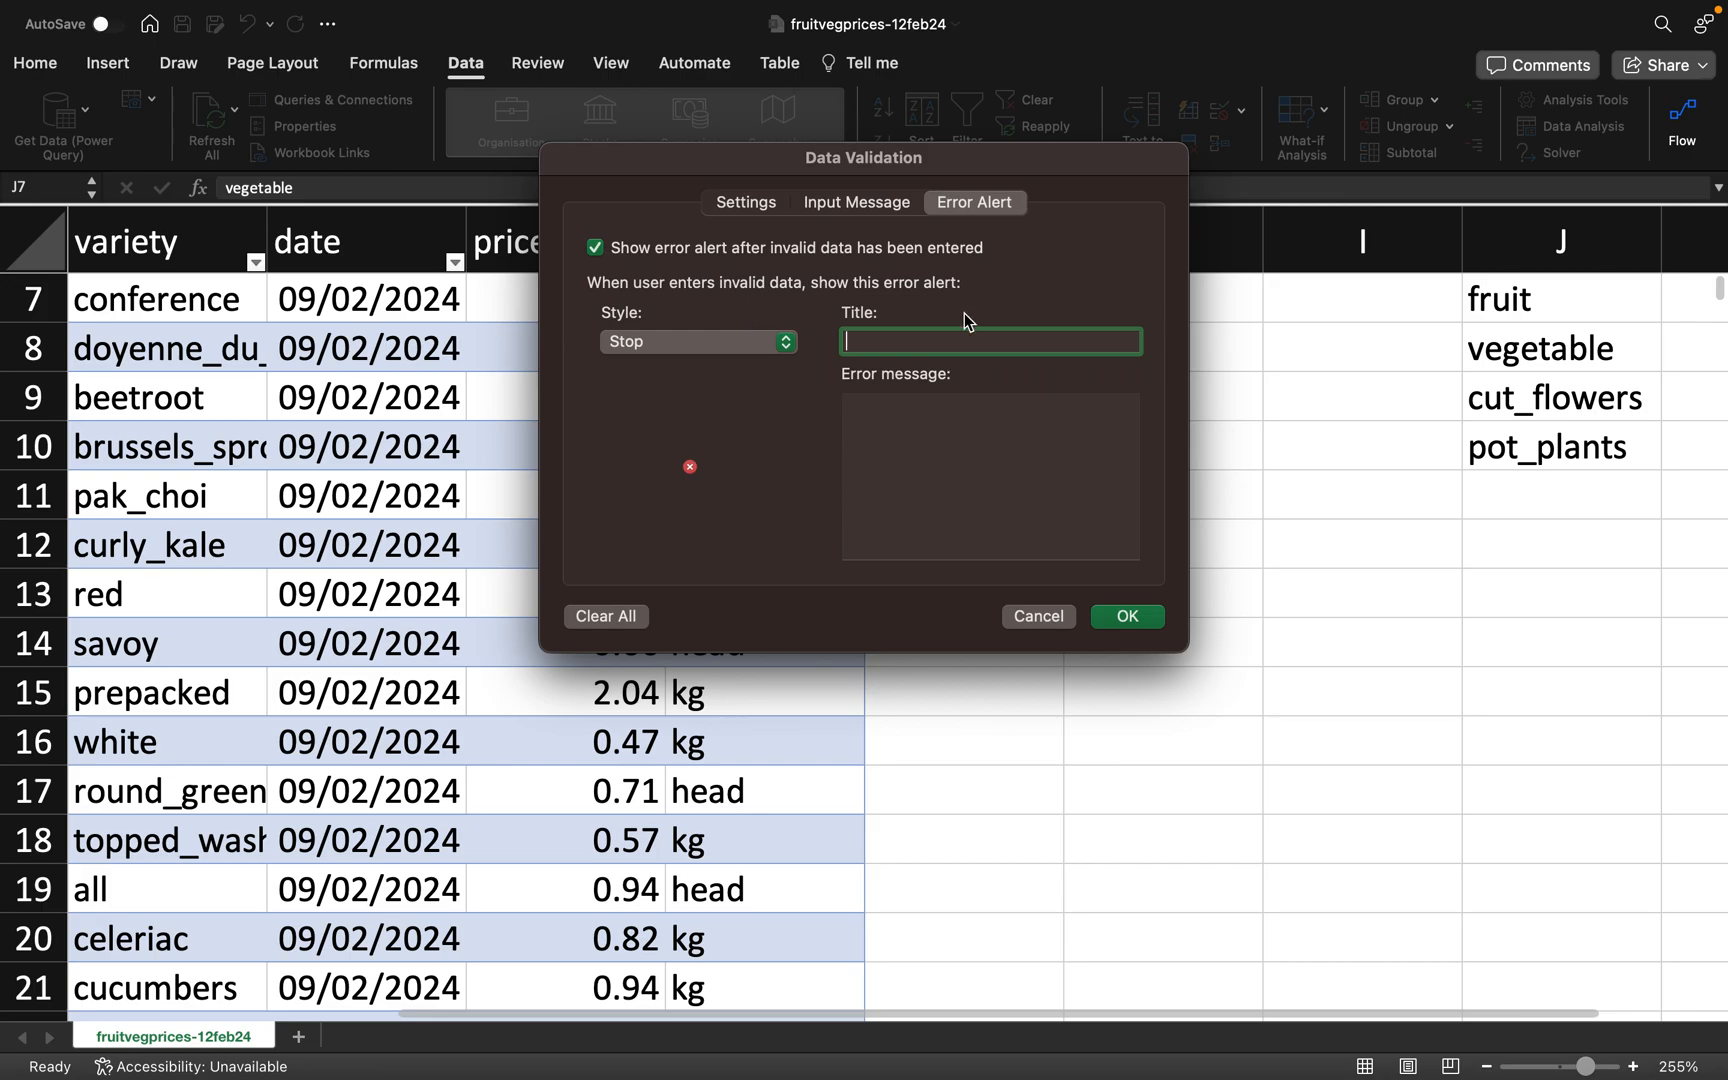
type("category")
left_click(1023, 468)
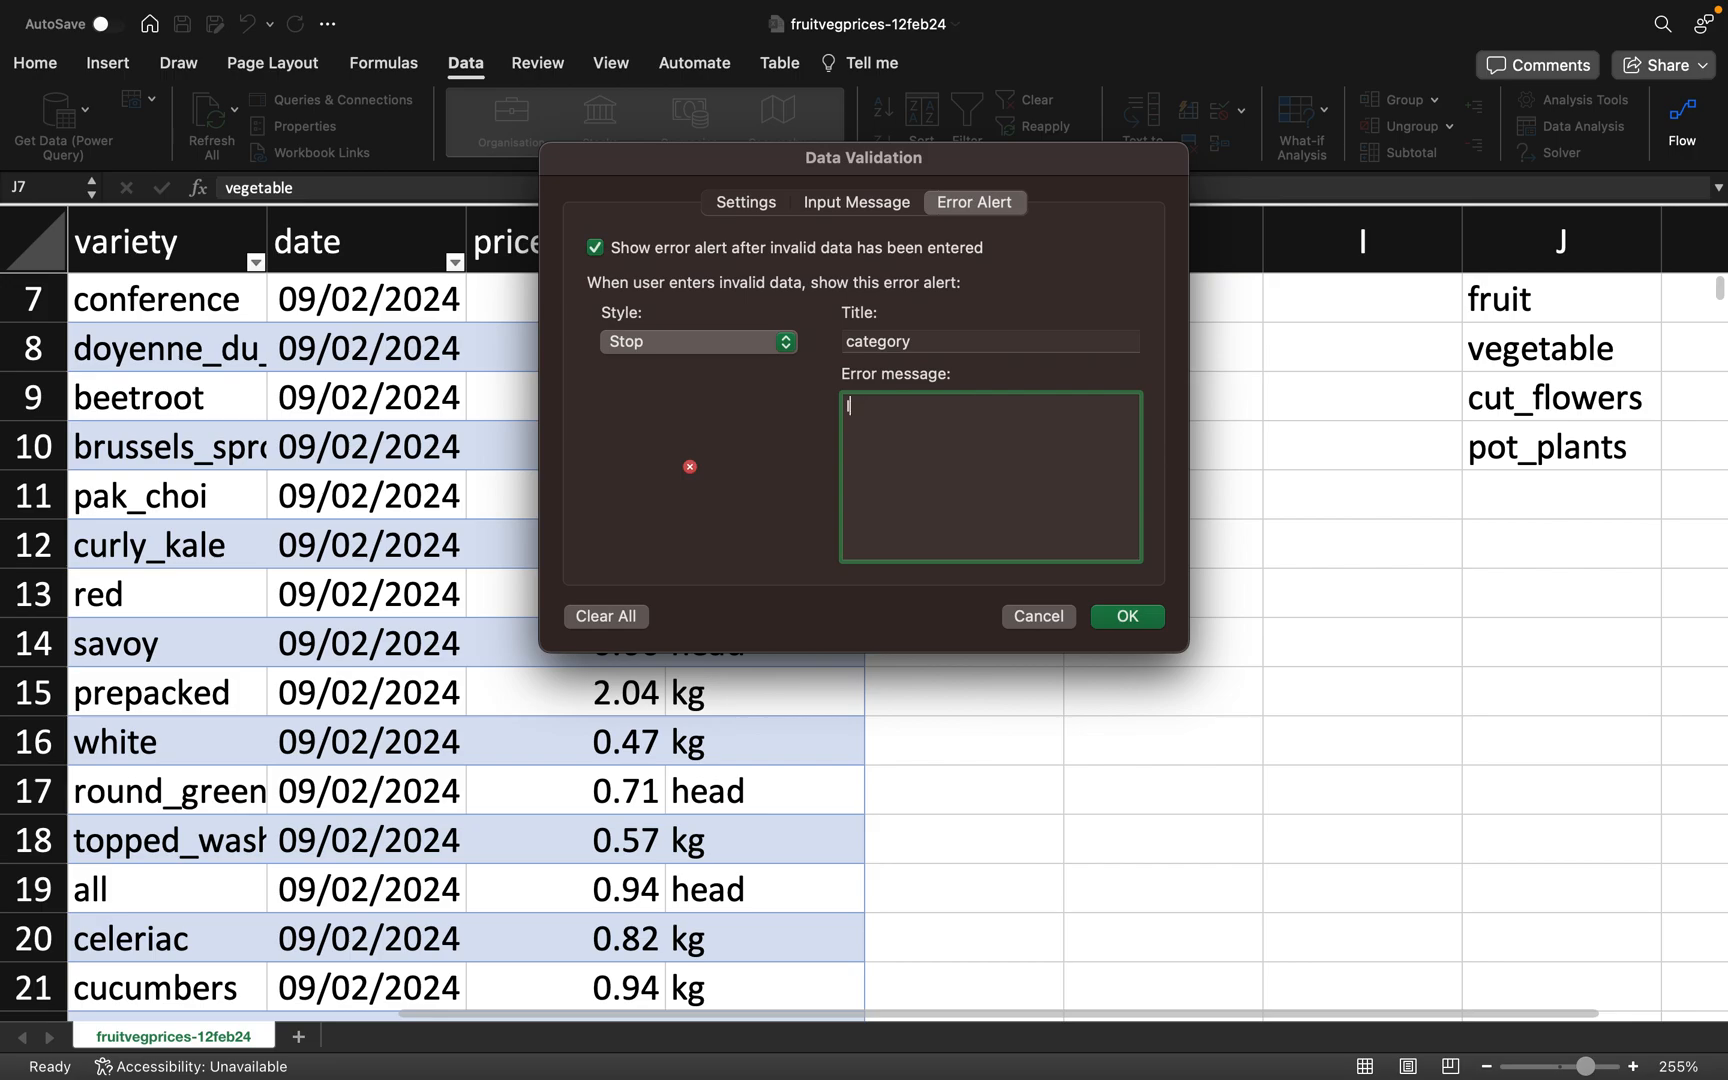
type("Invalid category")
left_click(755, 342)
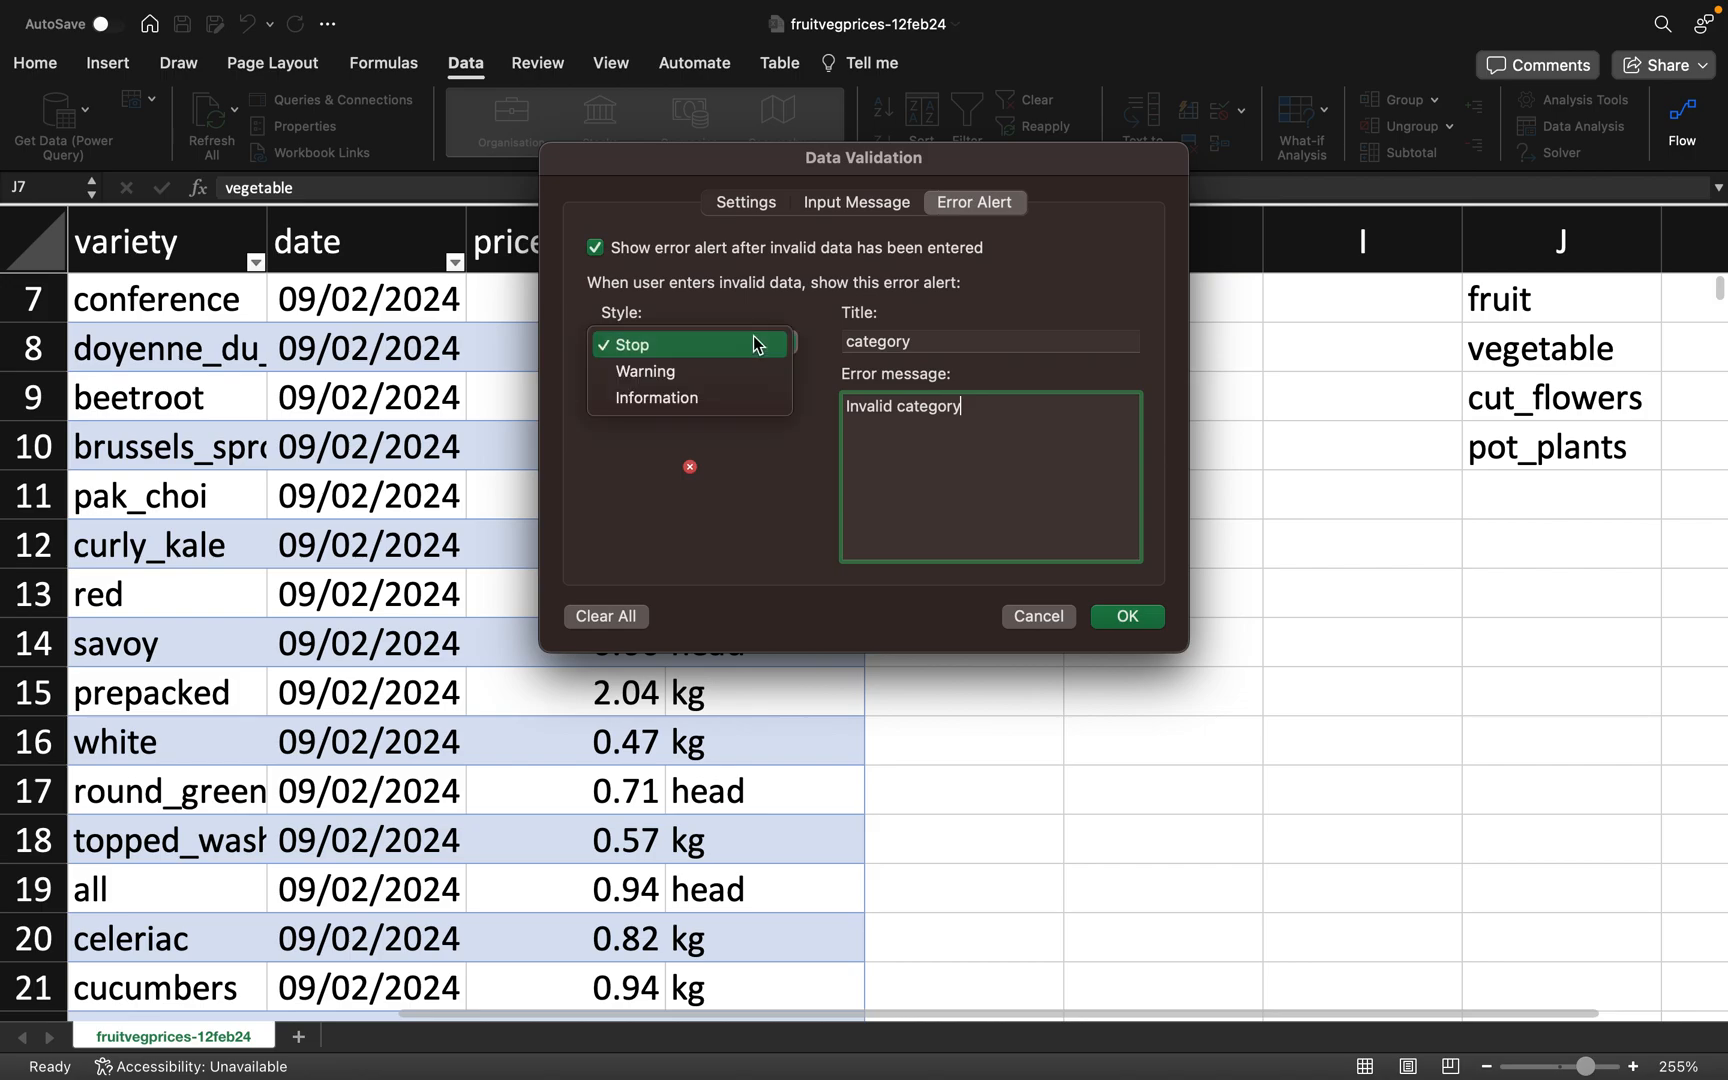
left_click(674, 350)
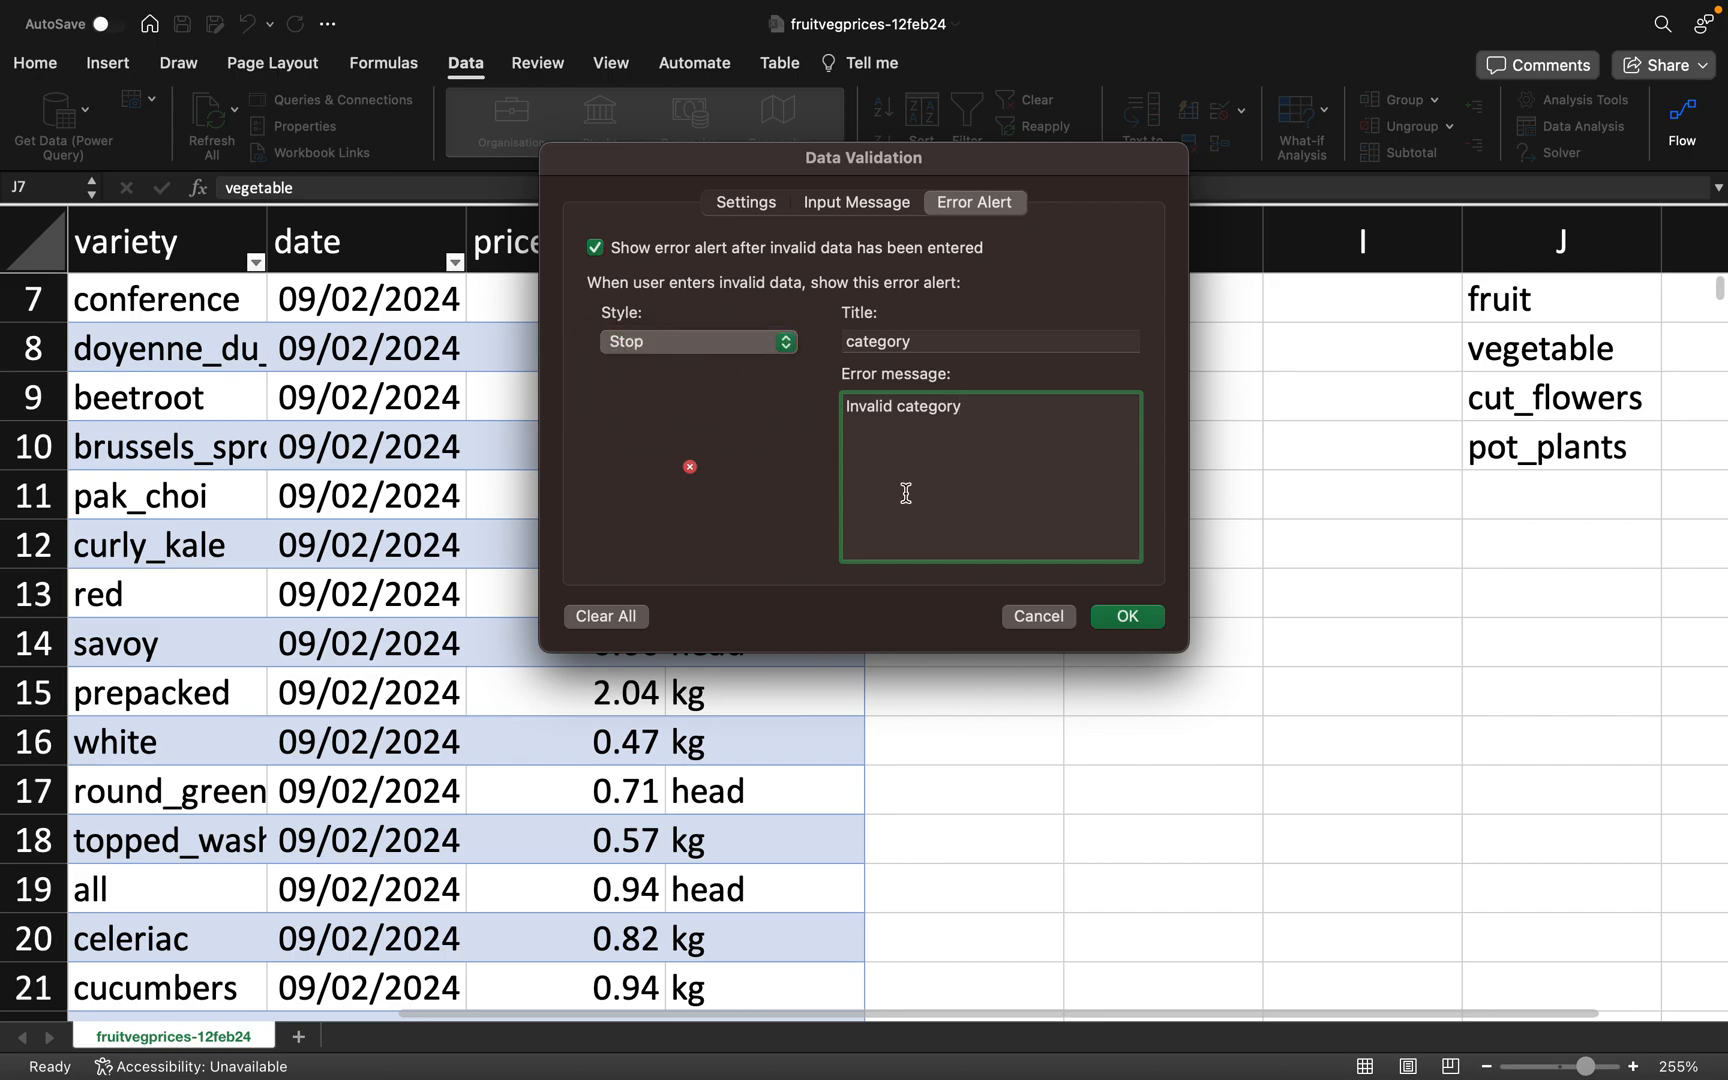
left_click(1127, 616)
- Try to replace the category in the table's last row, A13752, with the unlisted value "cereal" to test the error alert
scroll(443, 692, "left", 5)
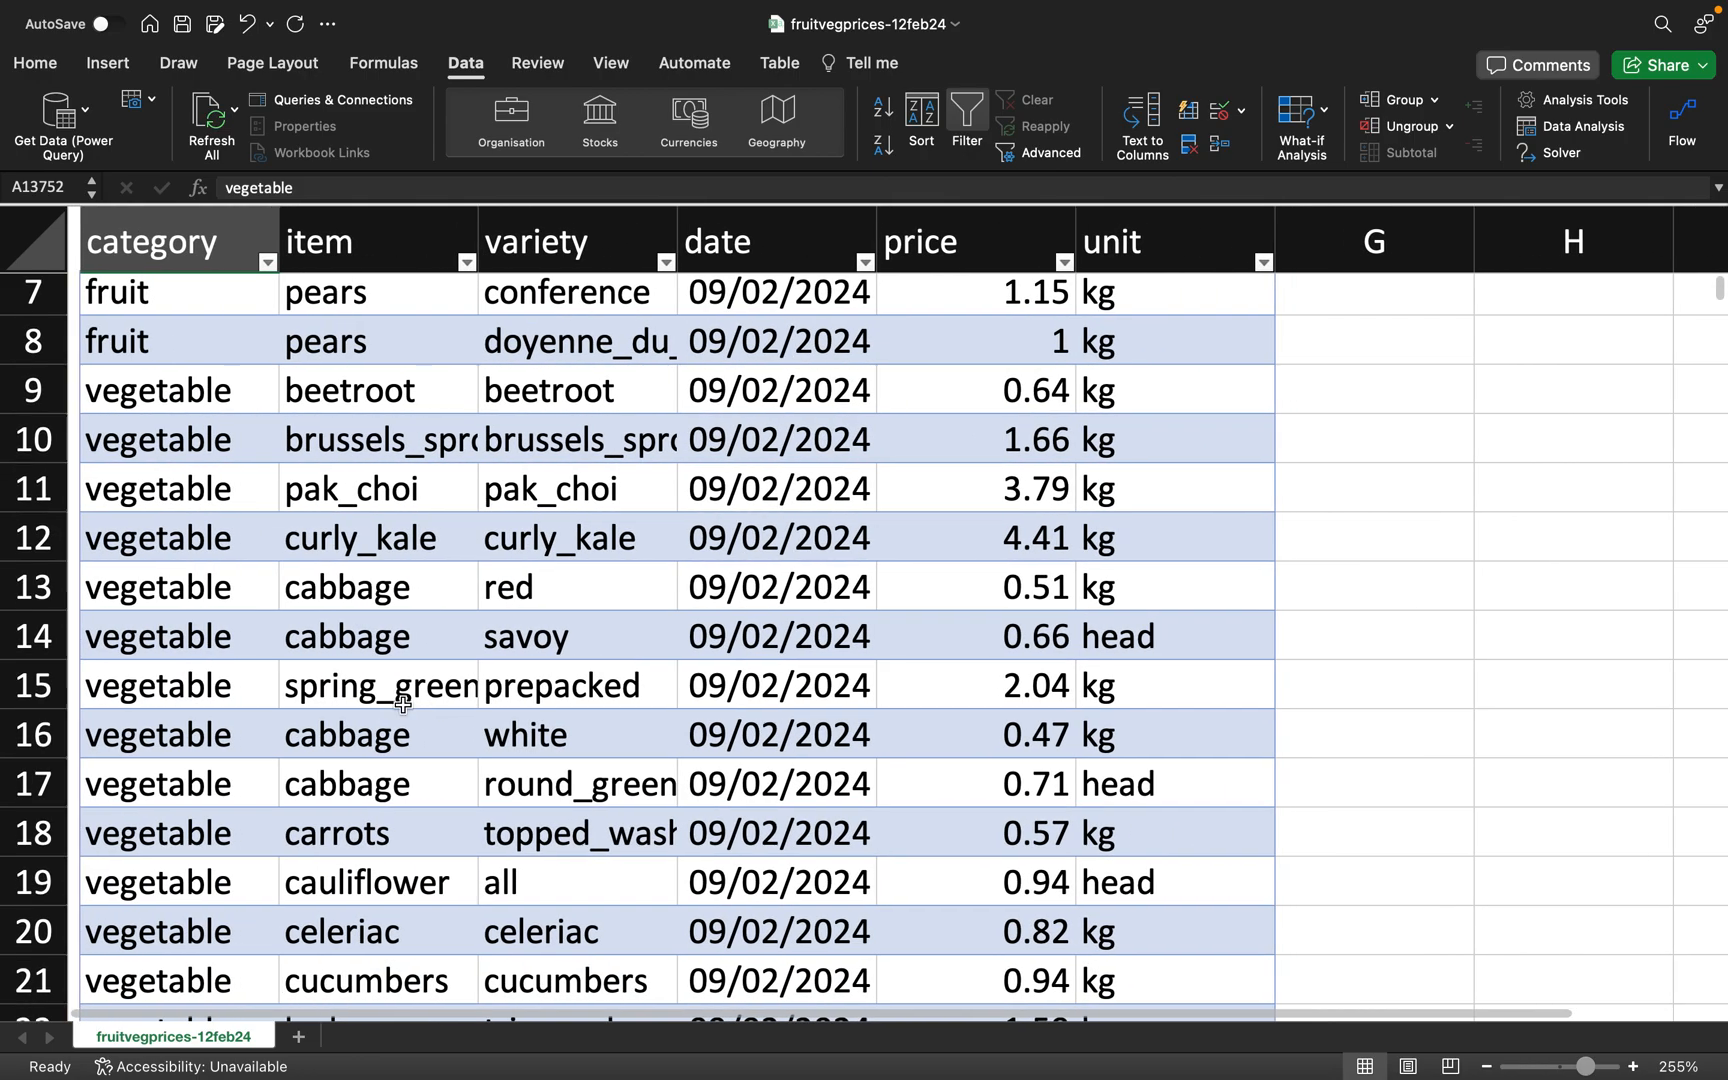
left_click(237, 848)
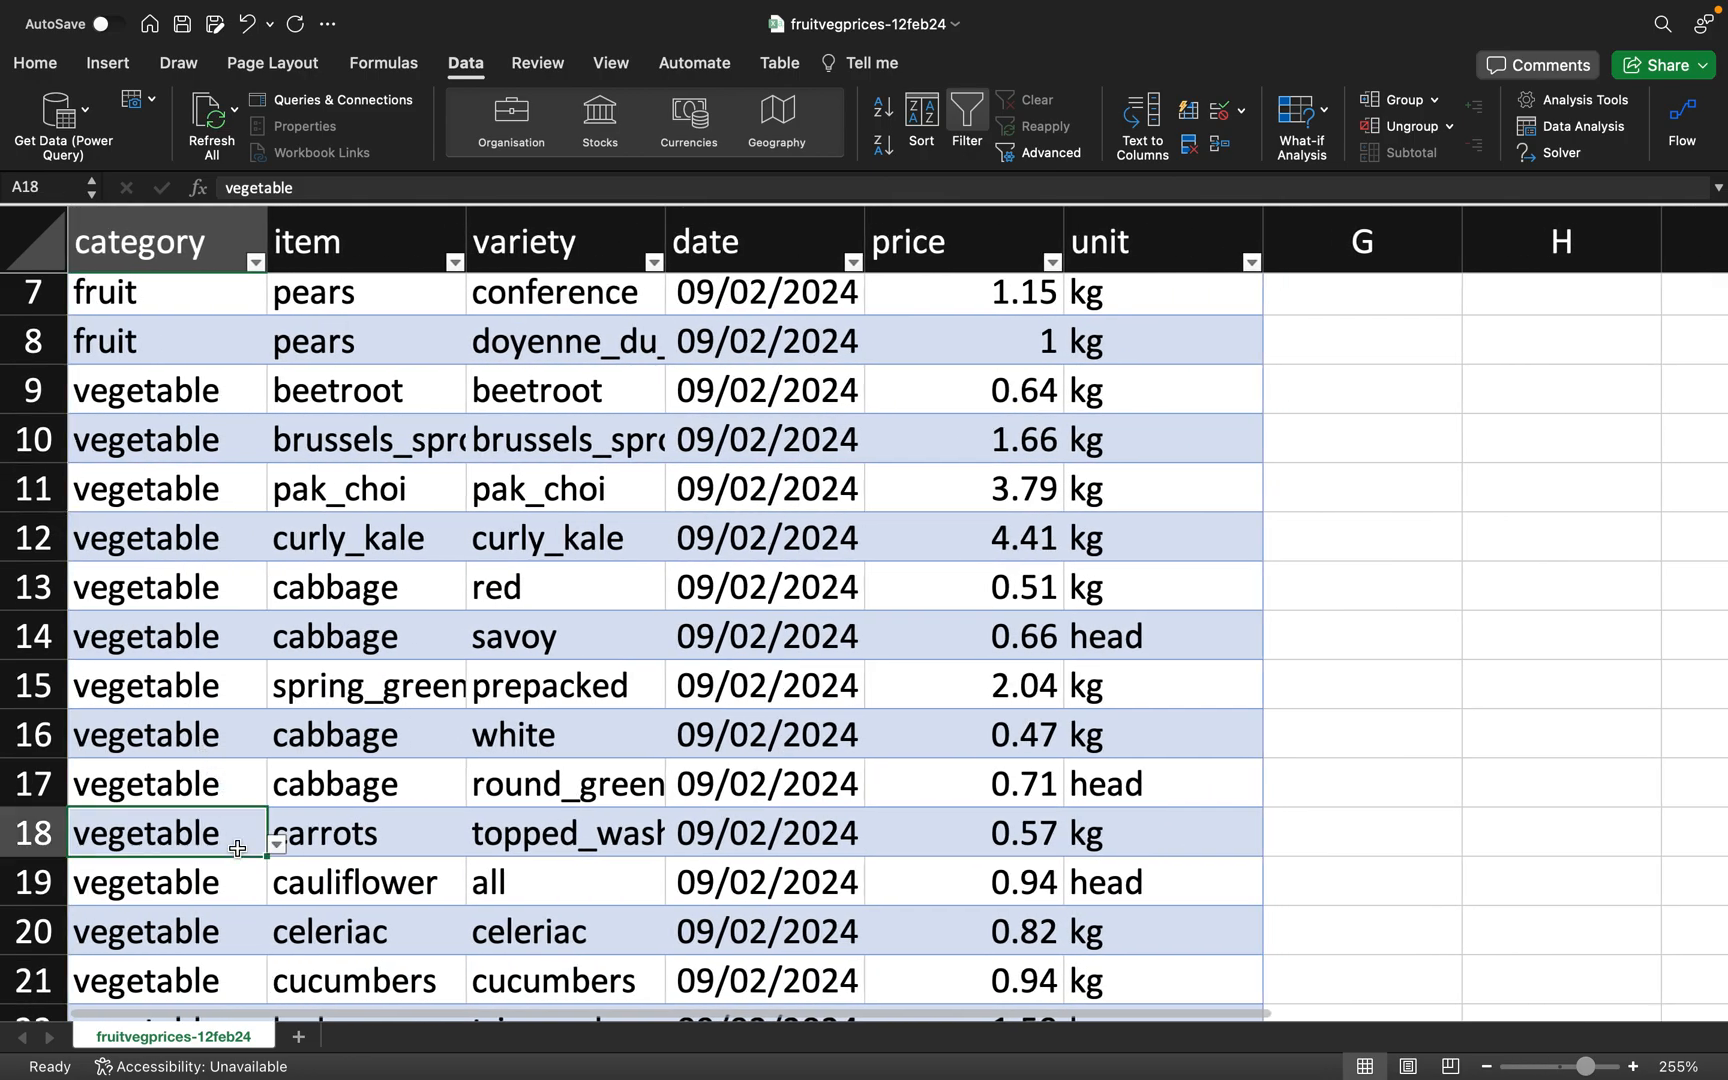
key("shift+super+Down")
scroll(245, 866, "down", 3)
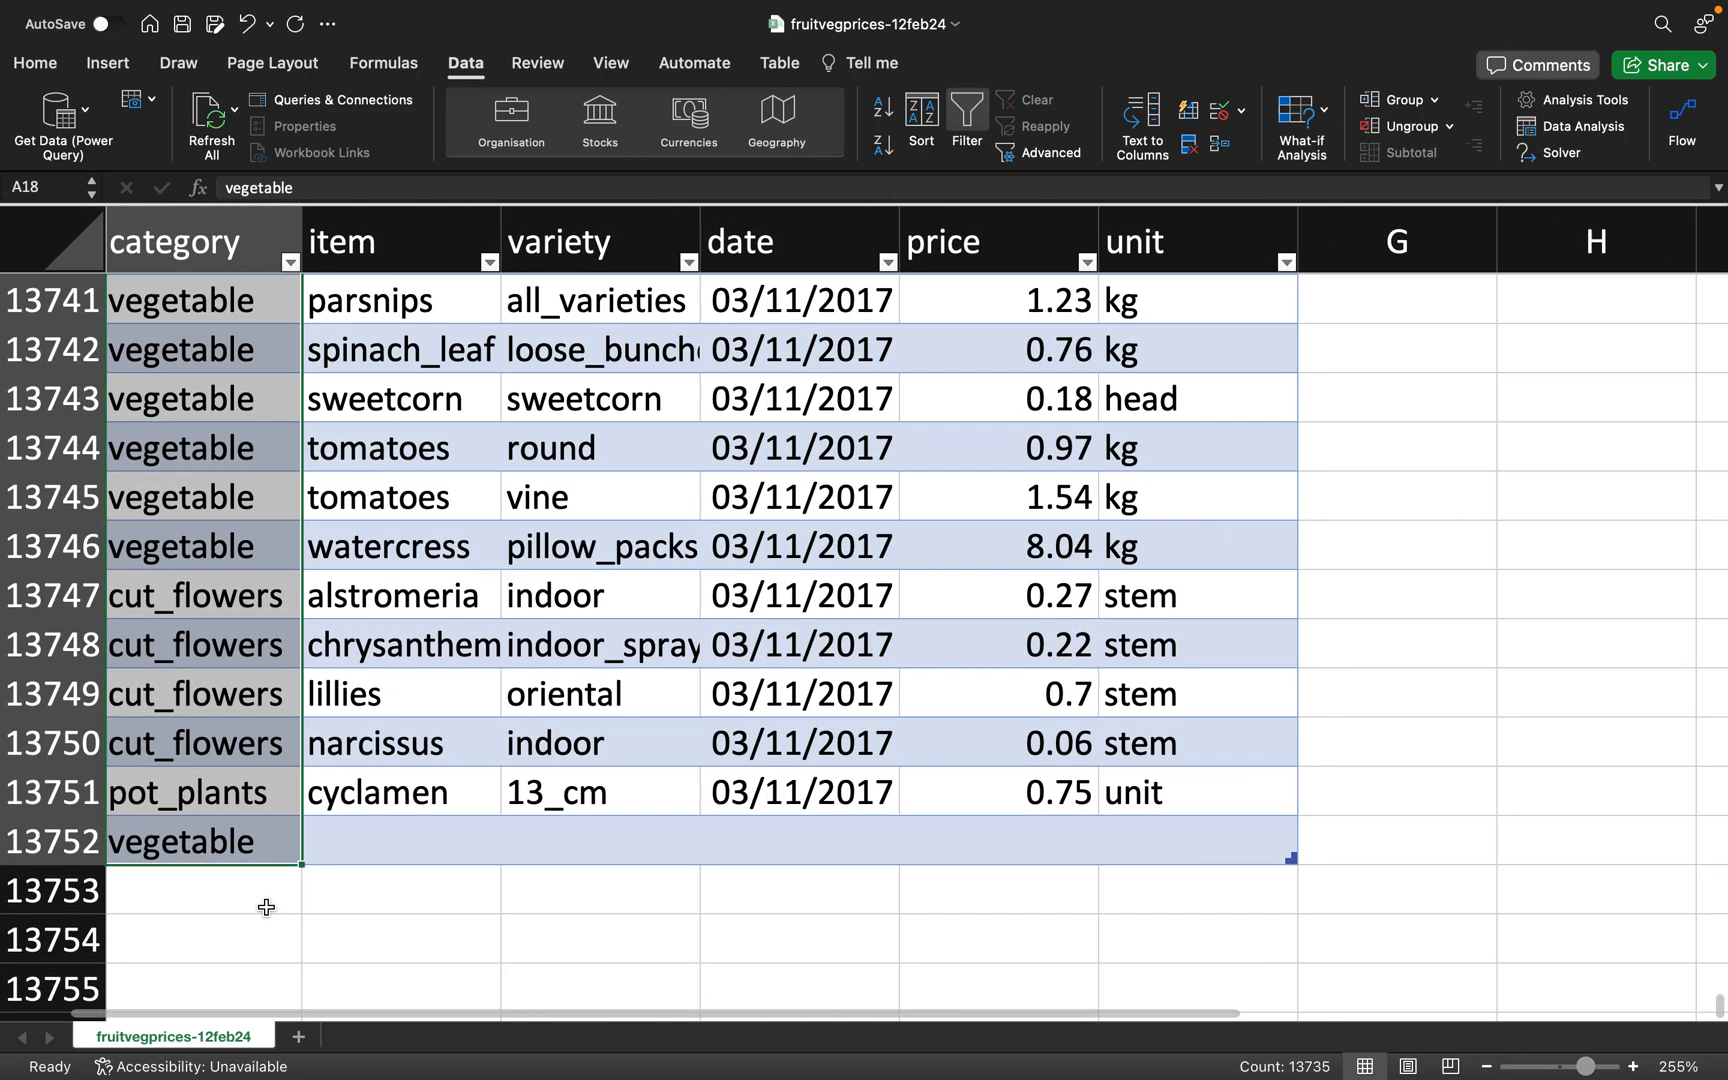
left_click(231, 737)
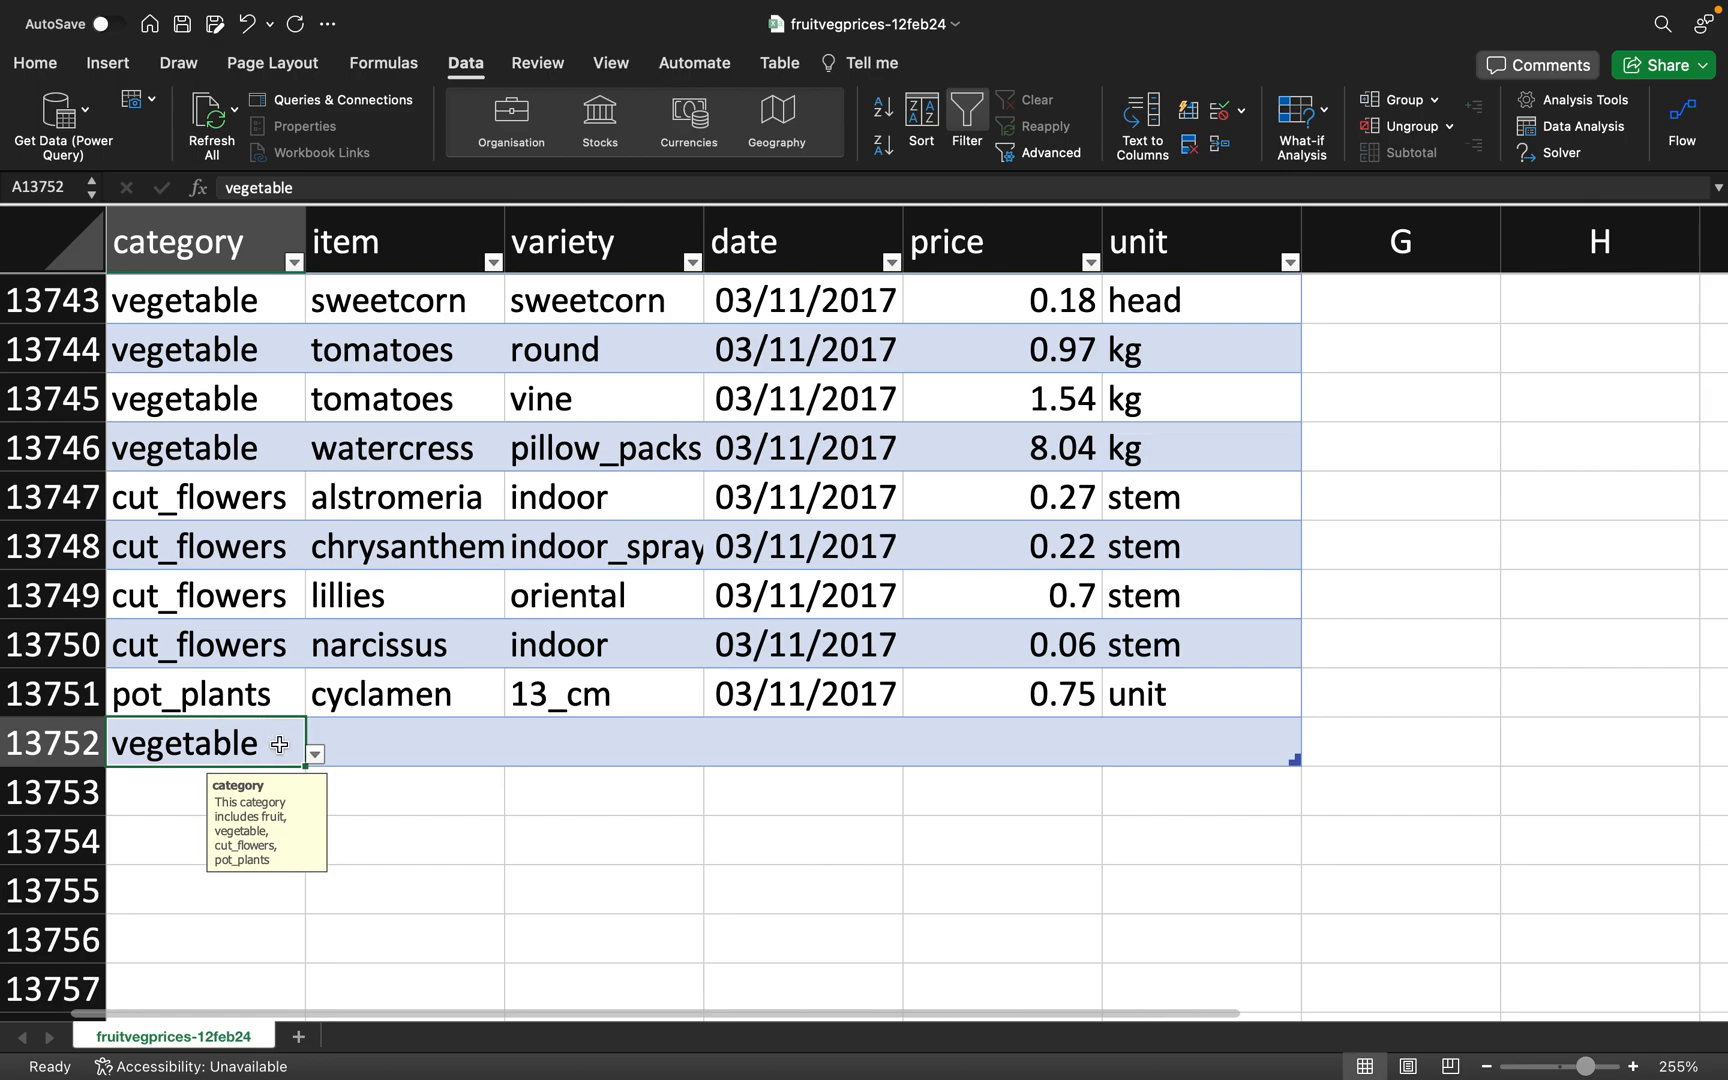
double_click(193, 742)
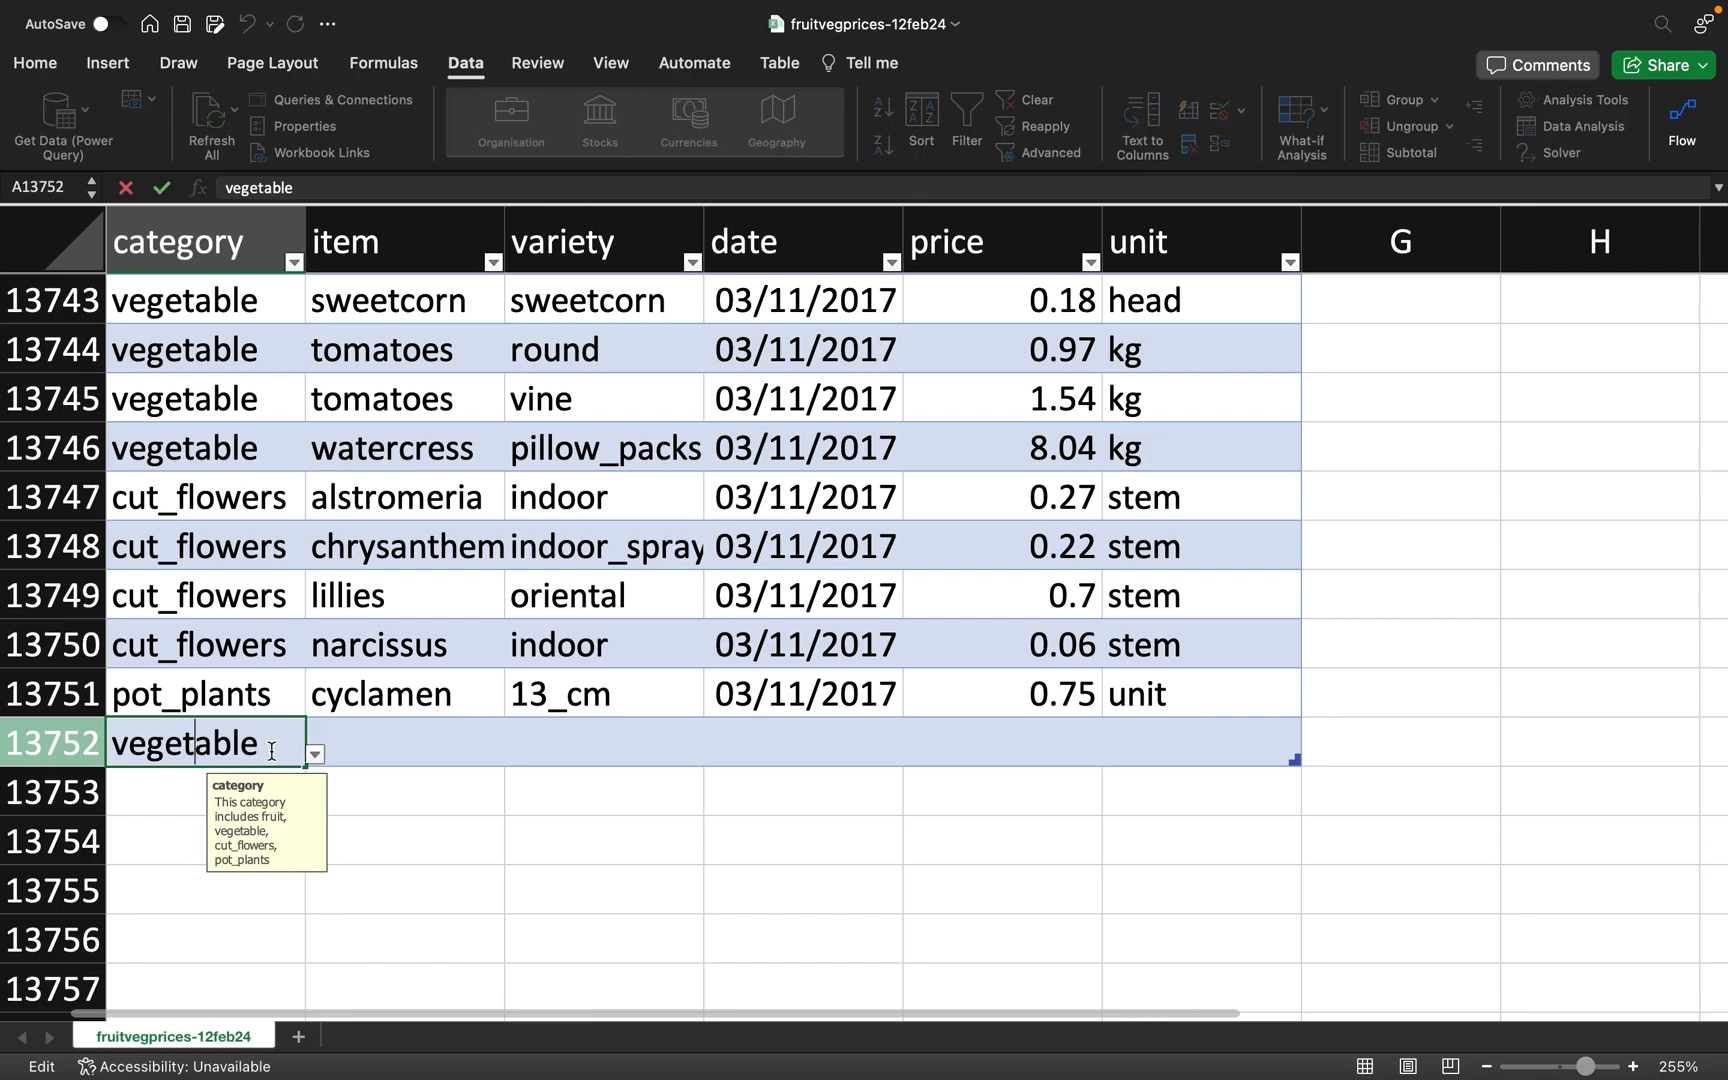
left_click_drag(271, 751, 32, 743)
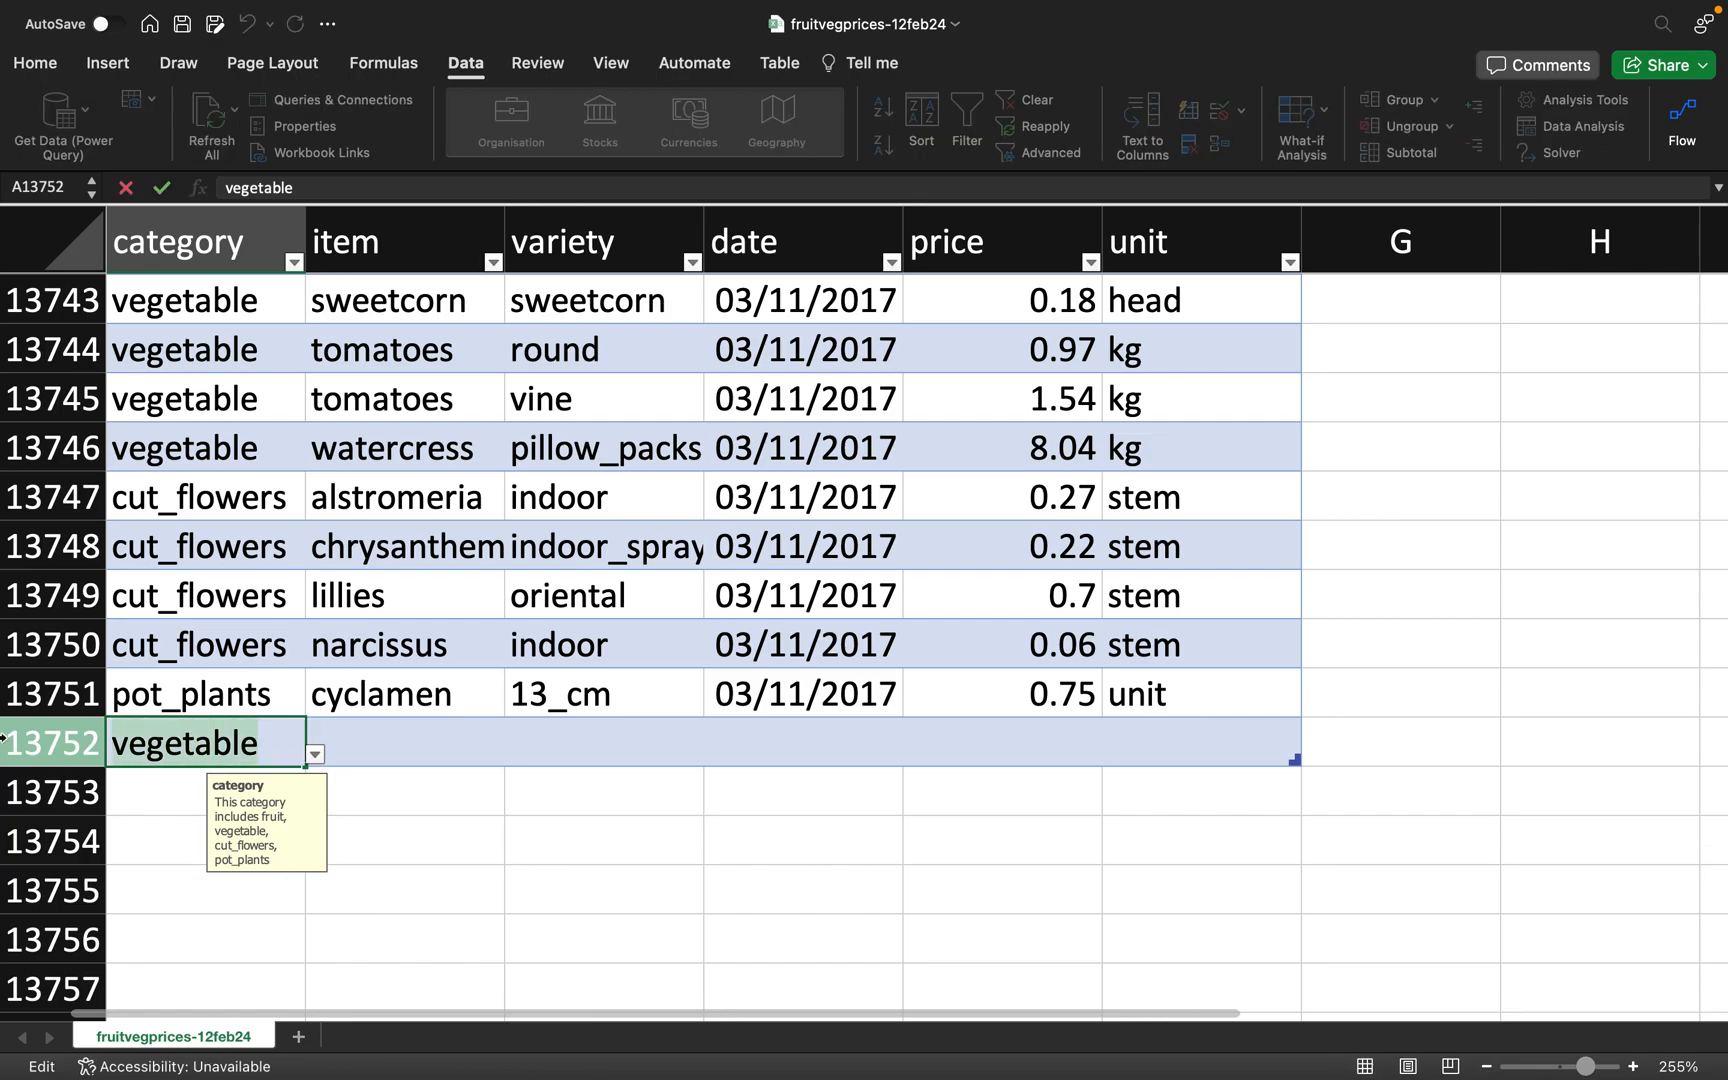
type("cere")
type("a")
key("BackSpace")
type("eak")
key("BackSpace")
type("l")
key("Return")
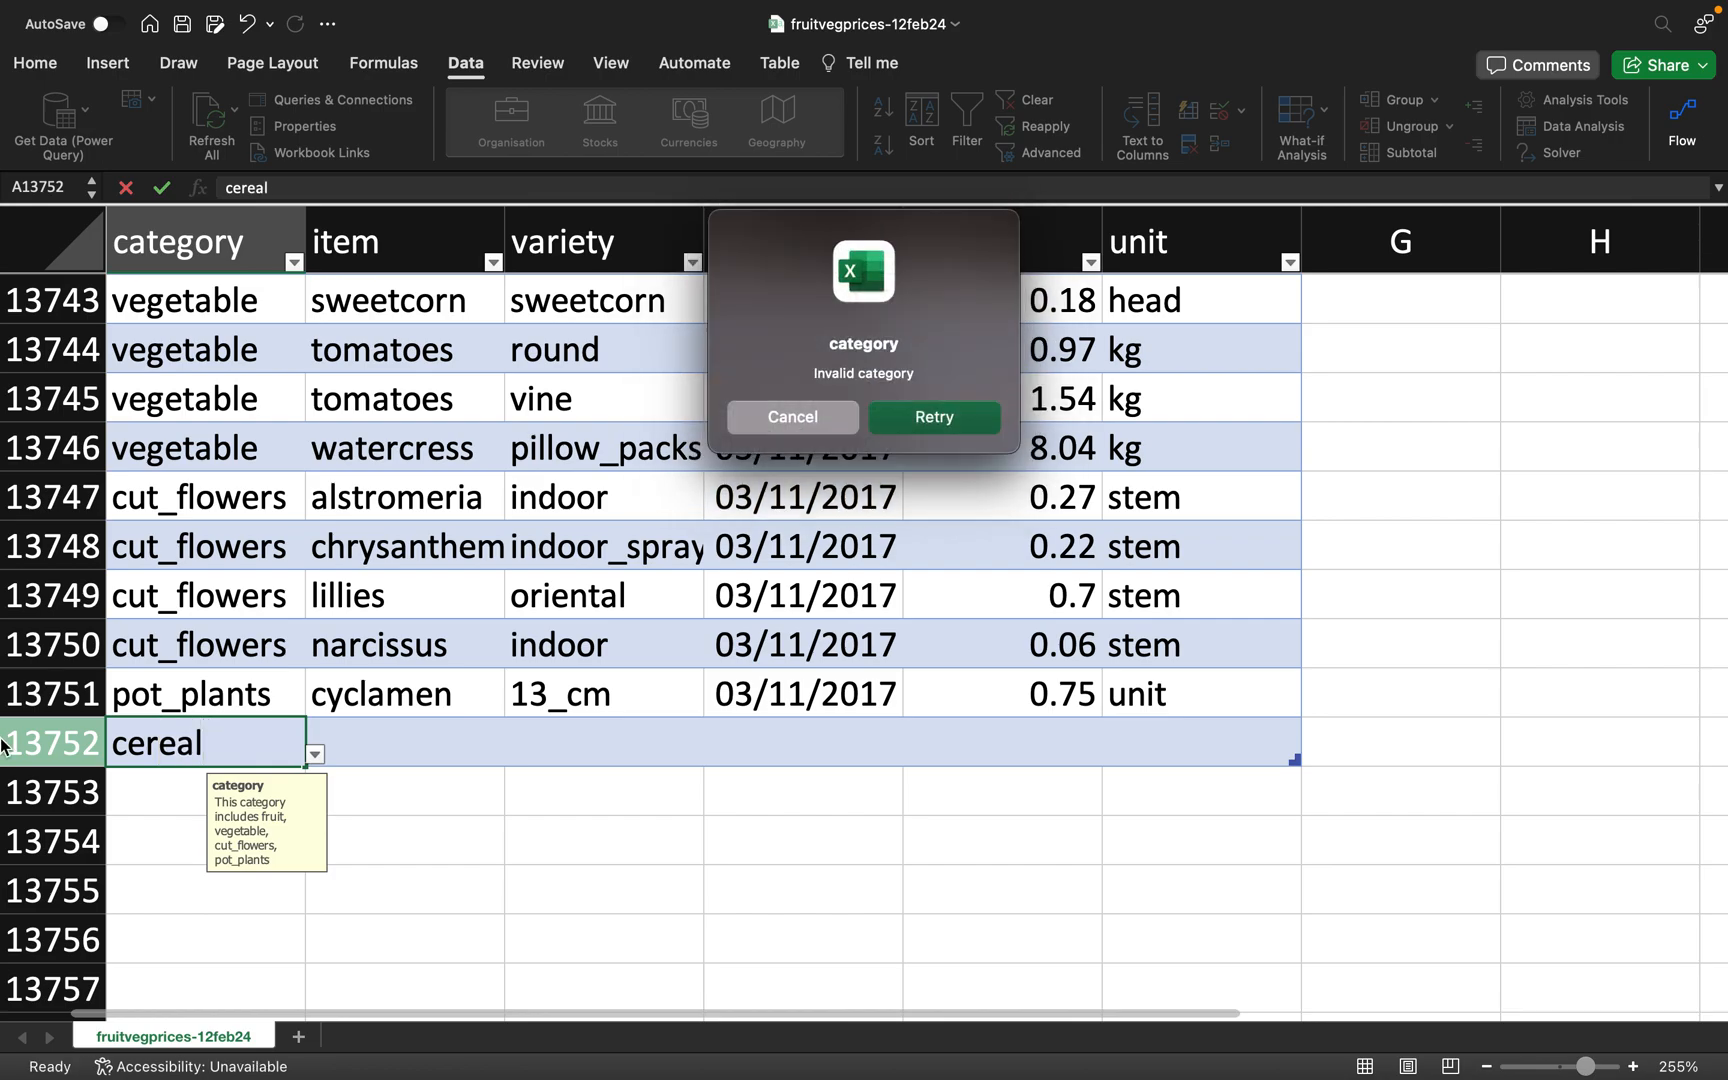
- Retry the "cereal" entry in A13752 from the error alert, and cancel it when the alert comes up again
left_click_drag(813, 362, 951, 372)
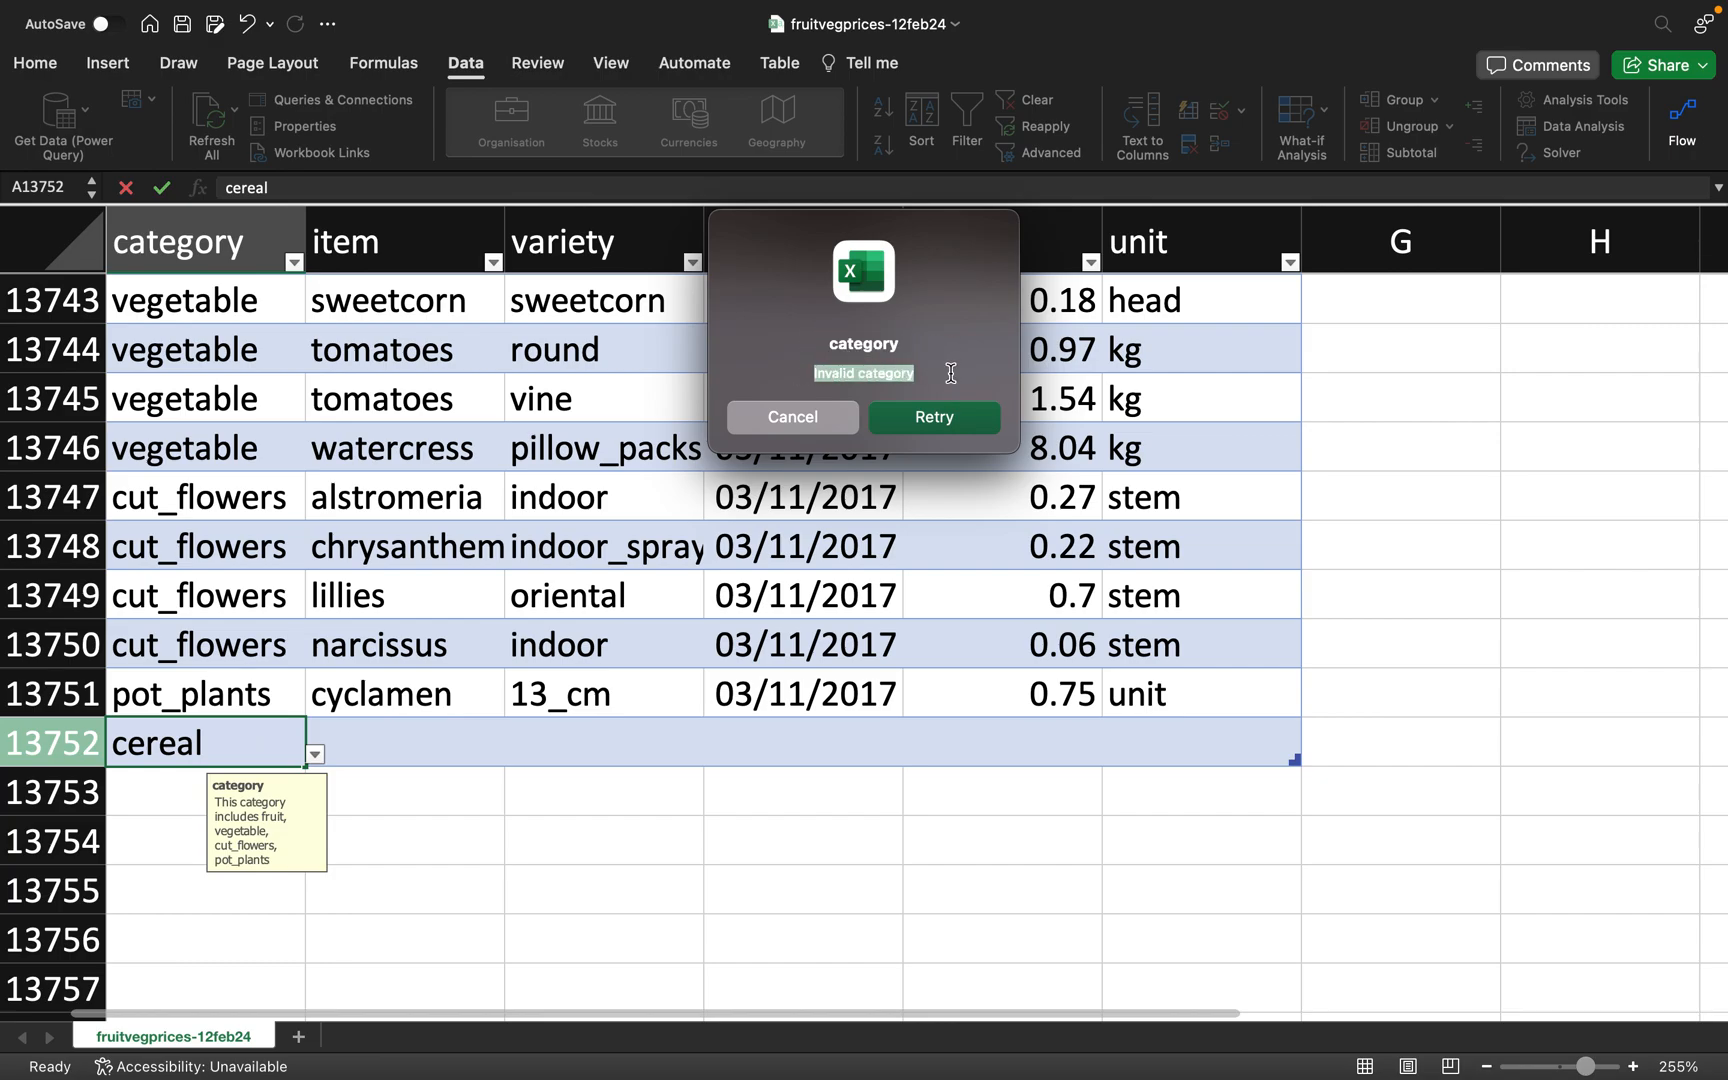
left_click(954, 431)
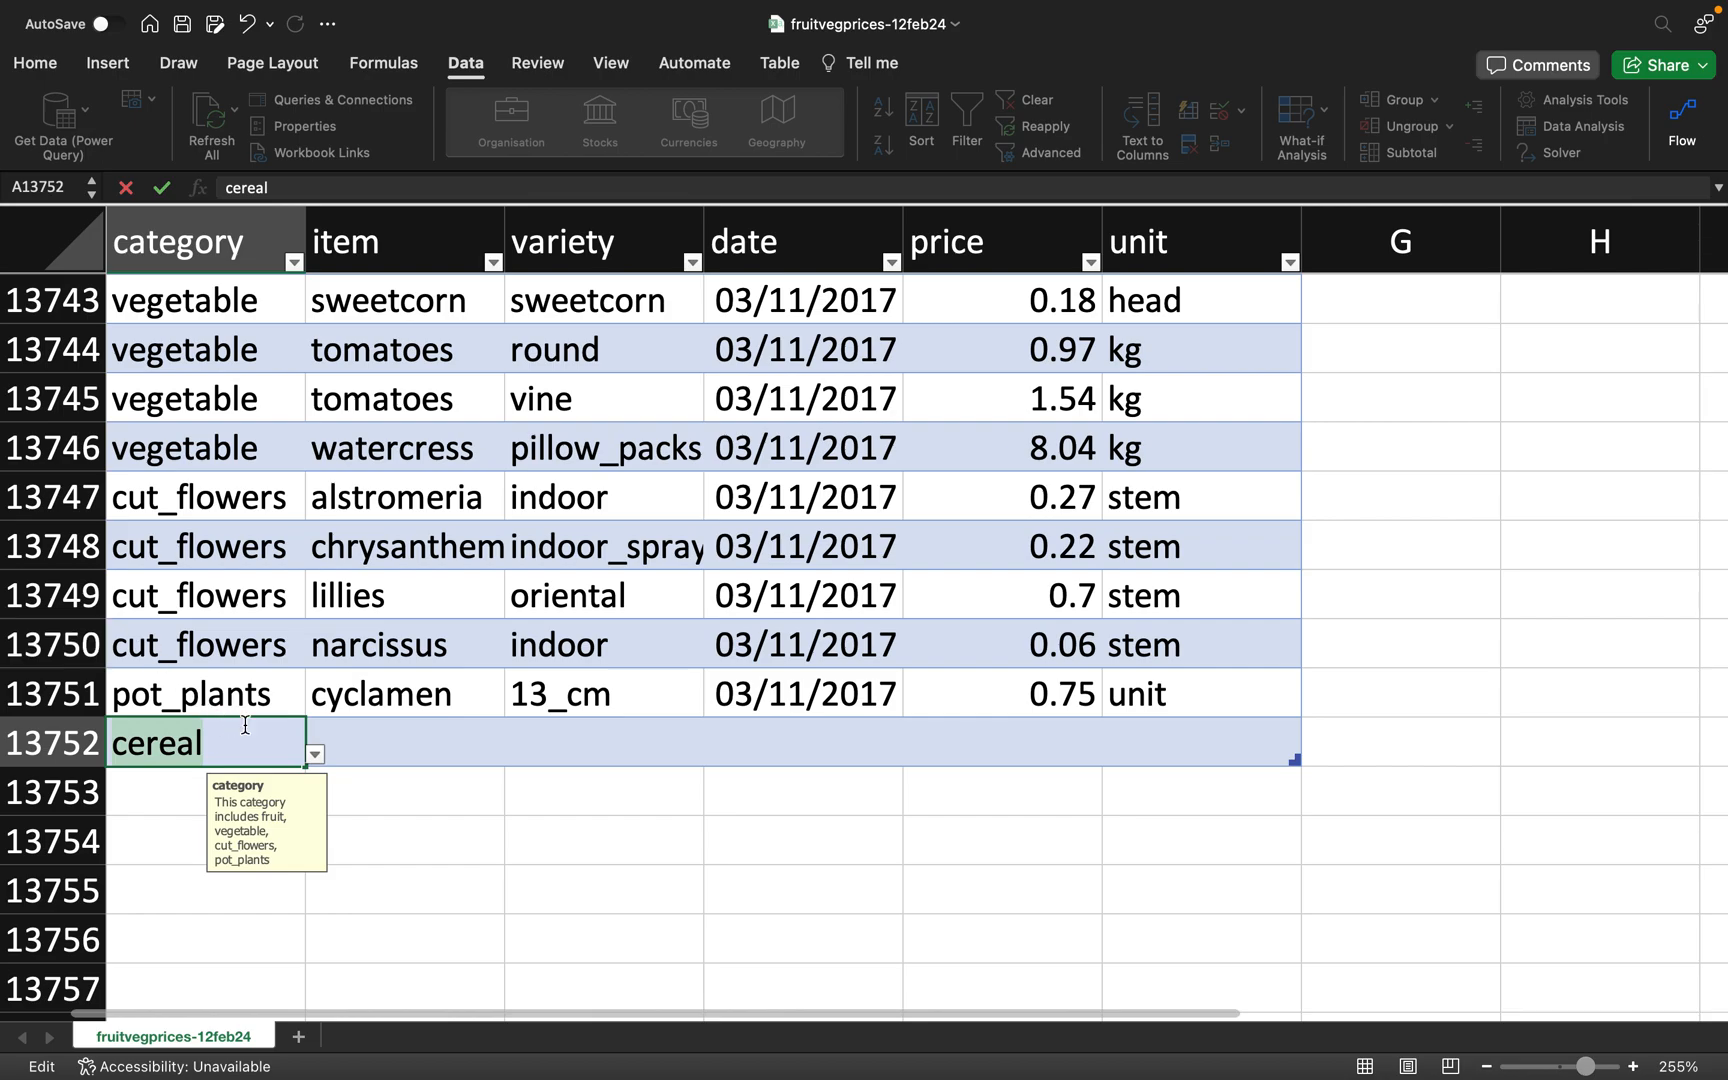
left_click(378, 764)
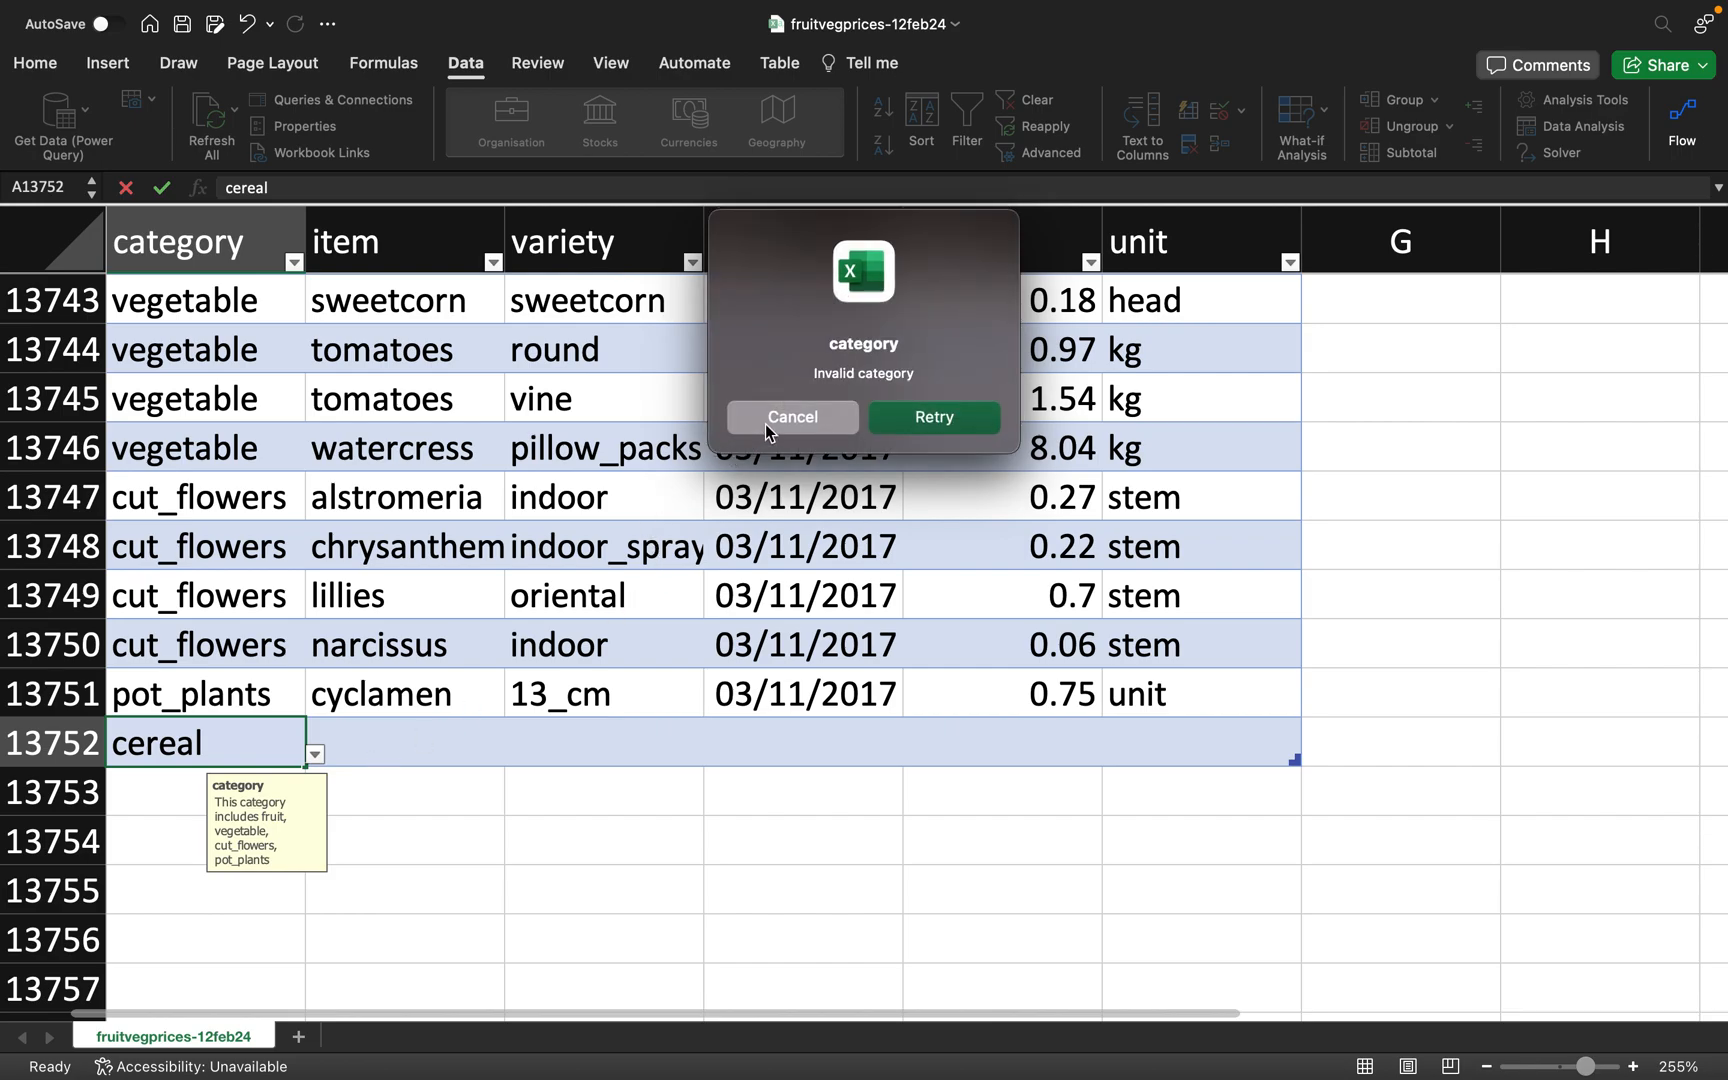
left_click(790, 418)
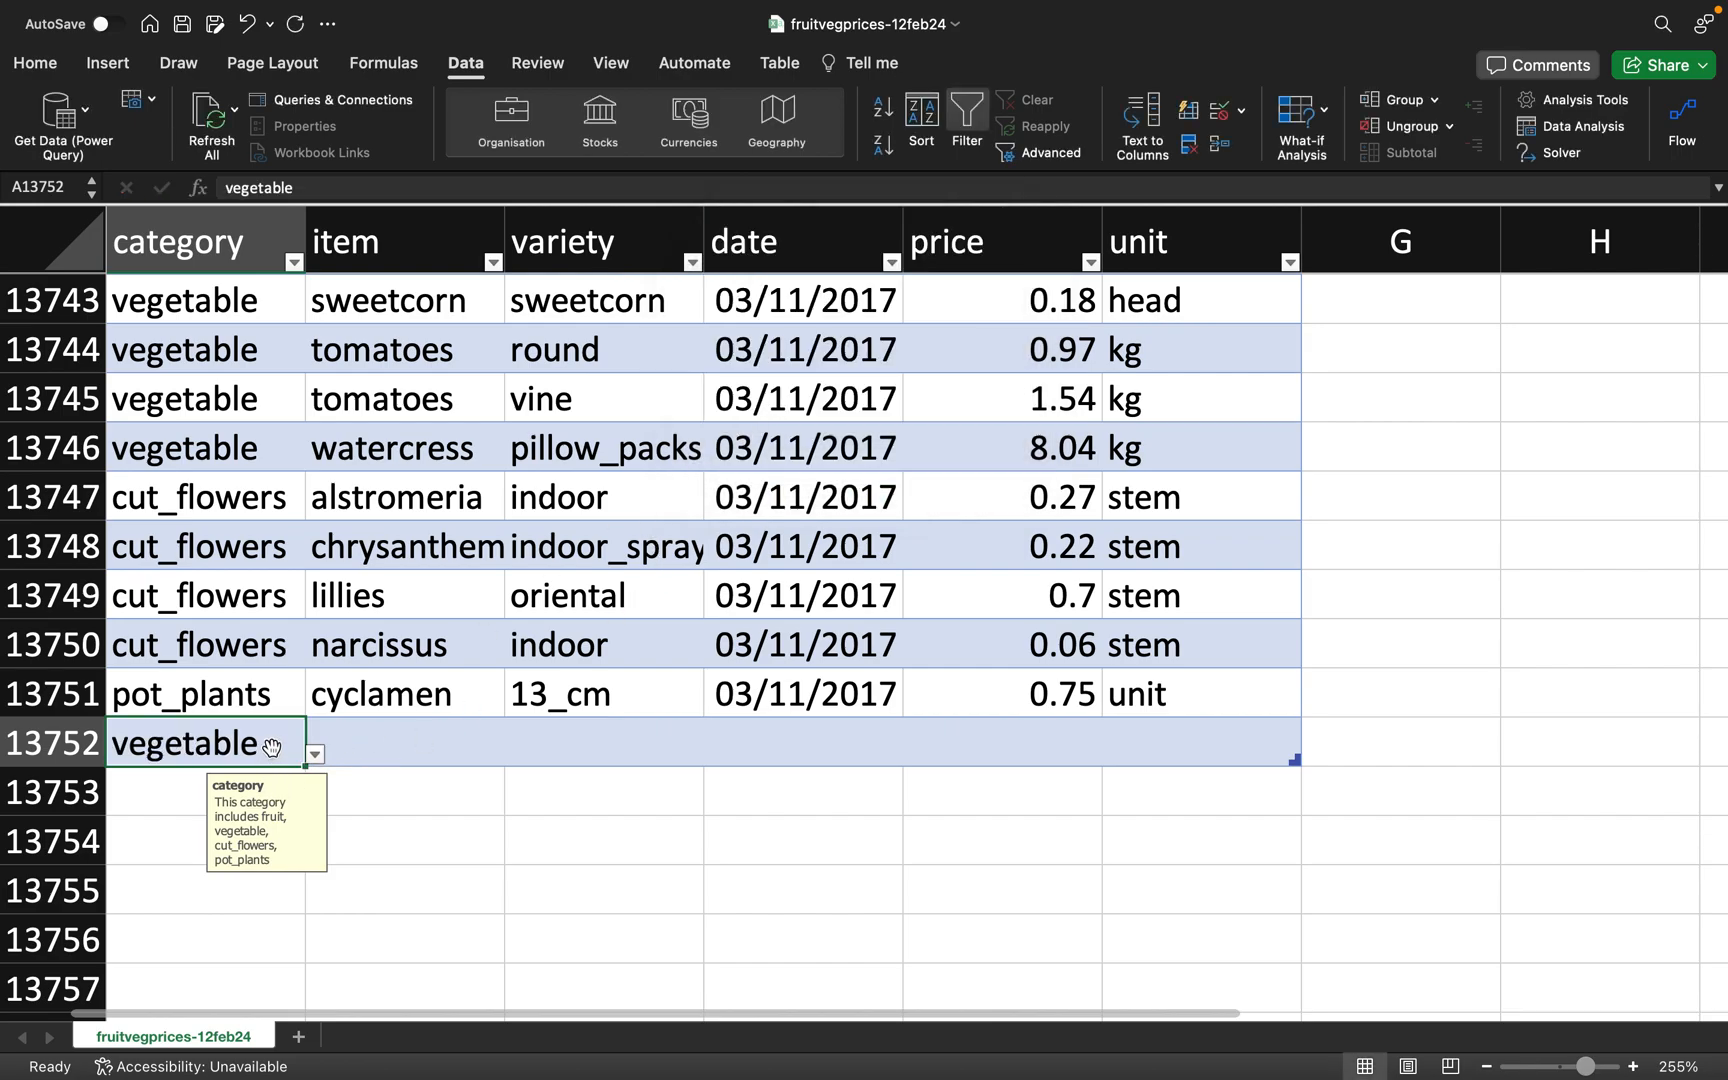
- Change the error alert style of A13752's validation rule to Warning
left_click(1241, 112)
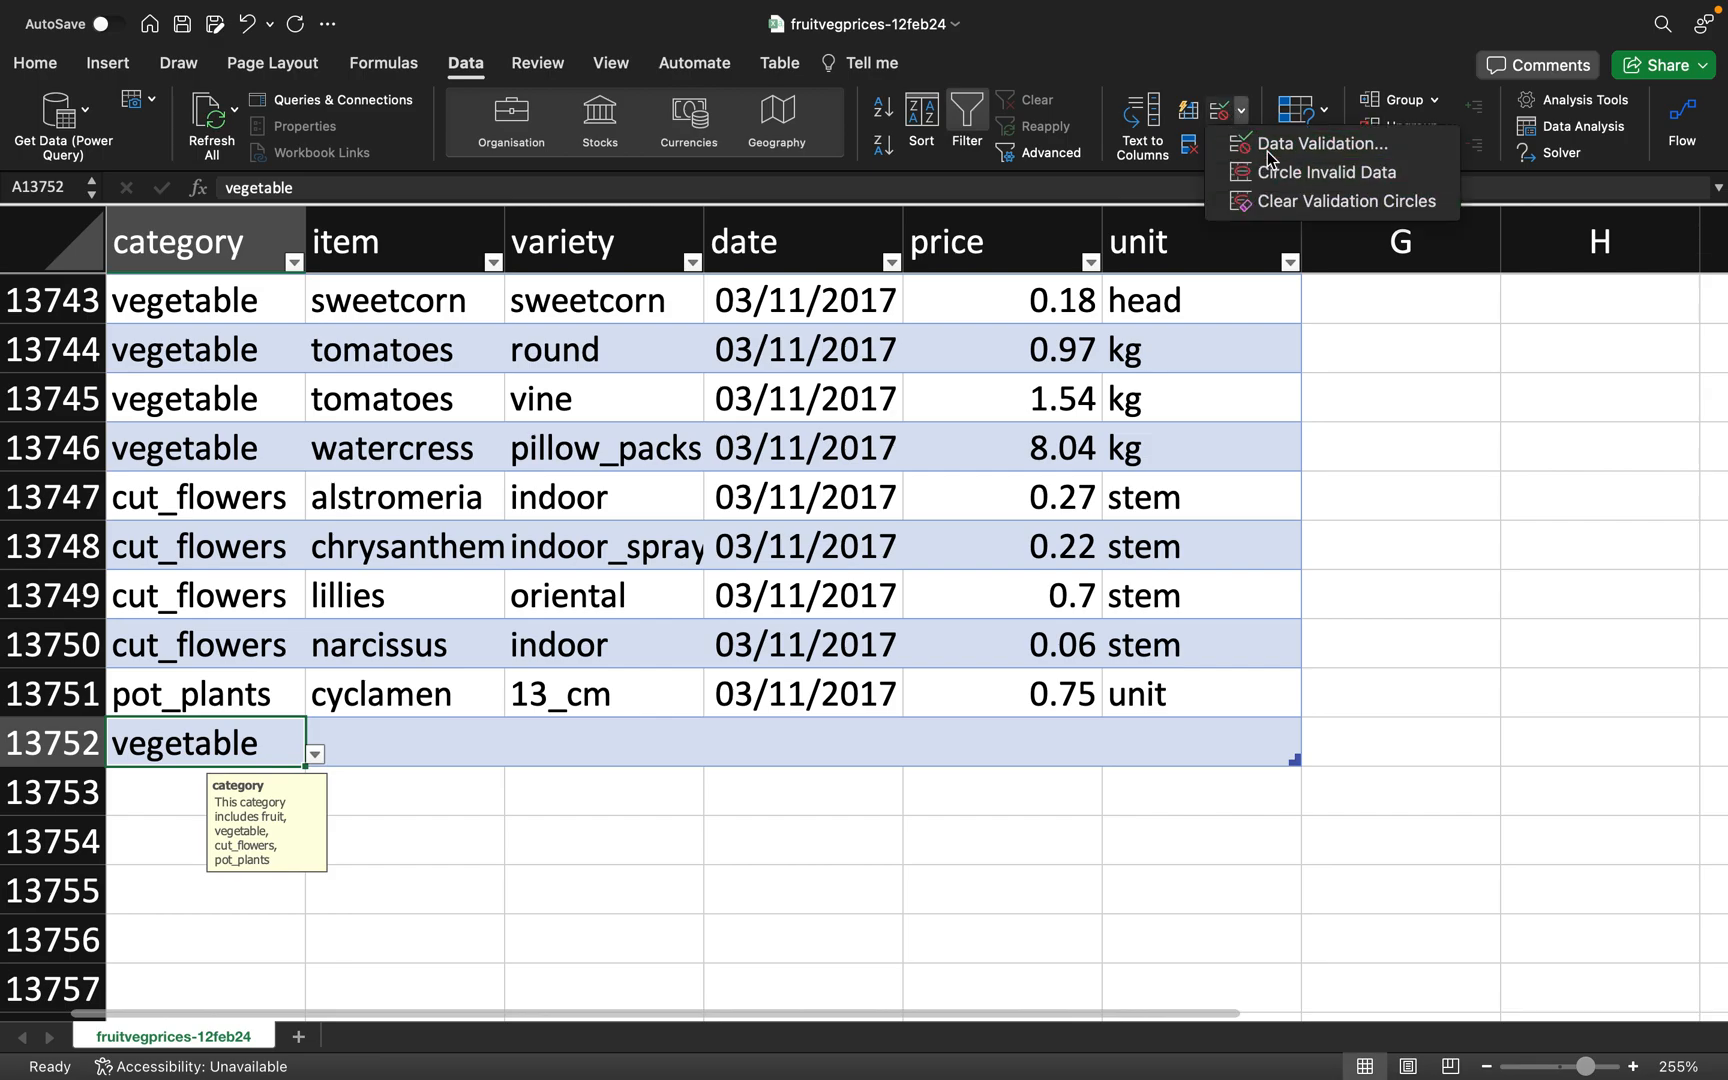
left_click(1300, 143)
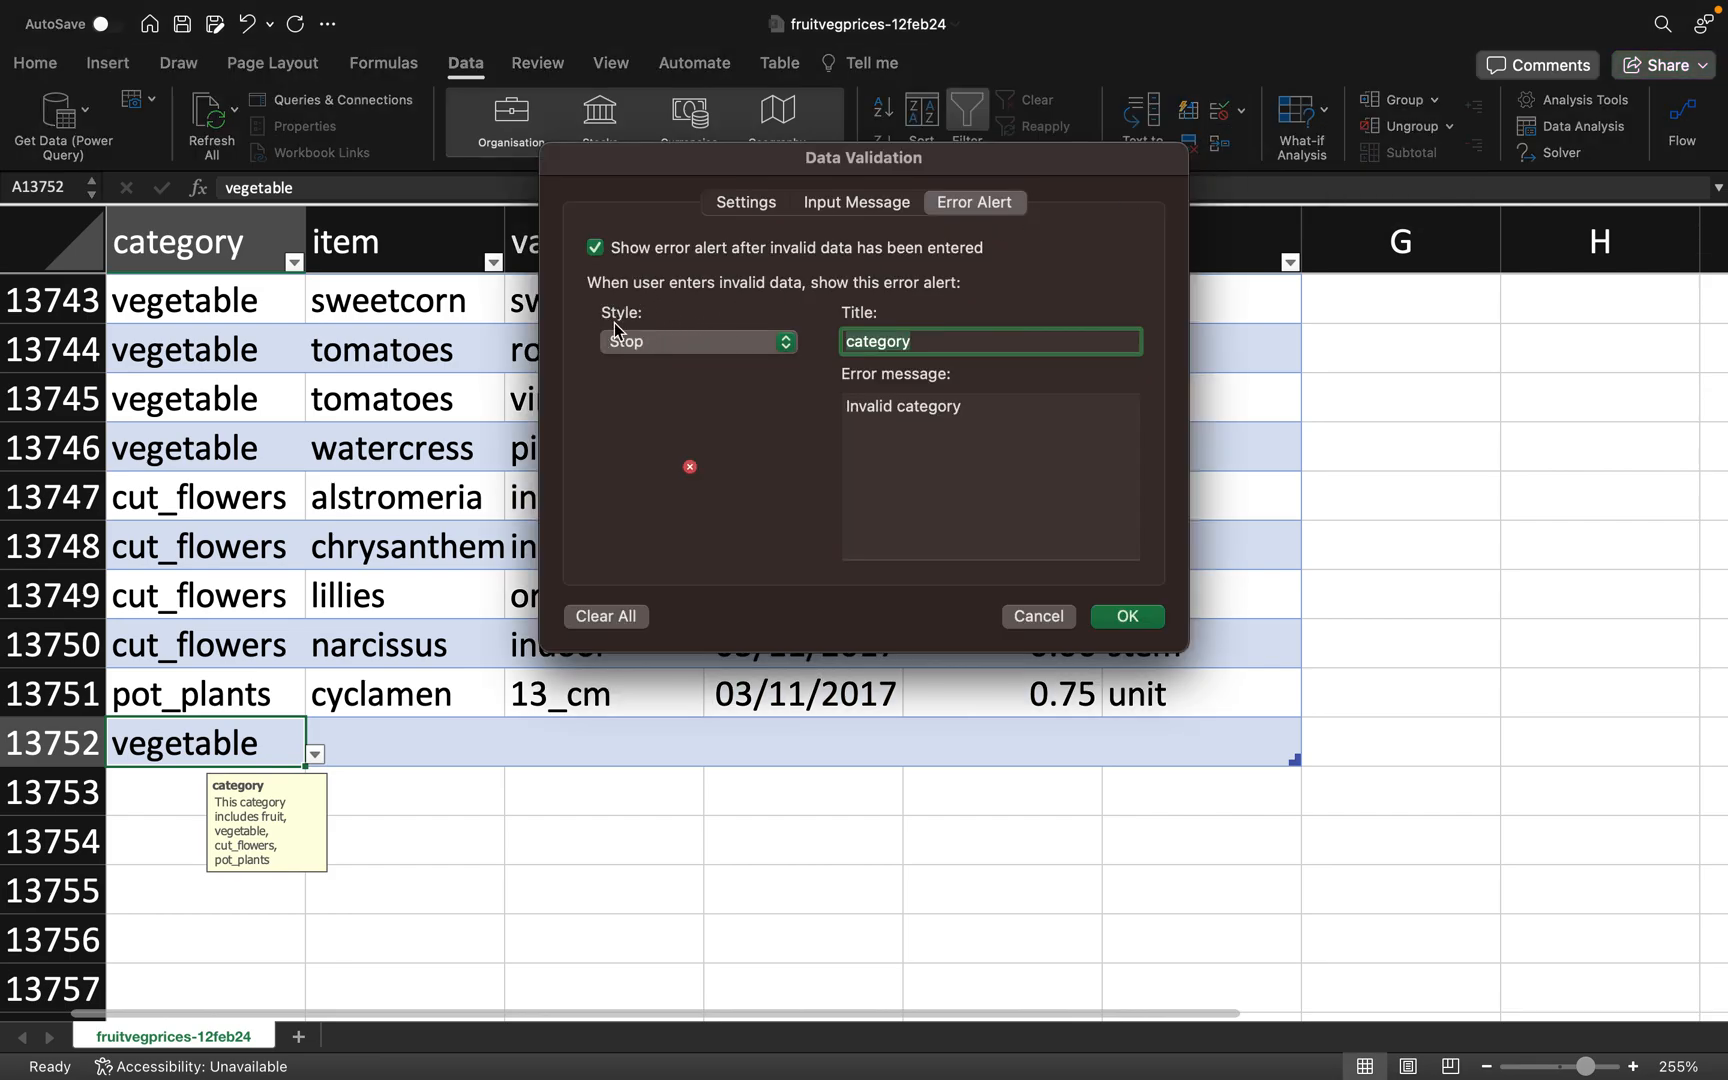
left_click(684, 340)
left_click(686, 370)
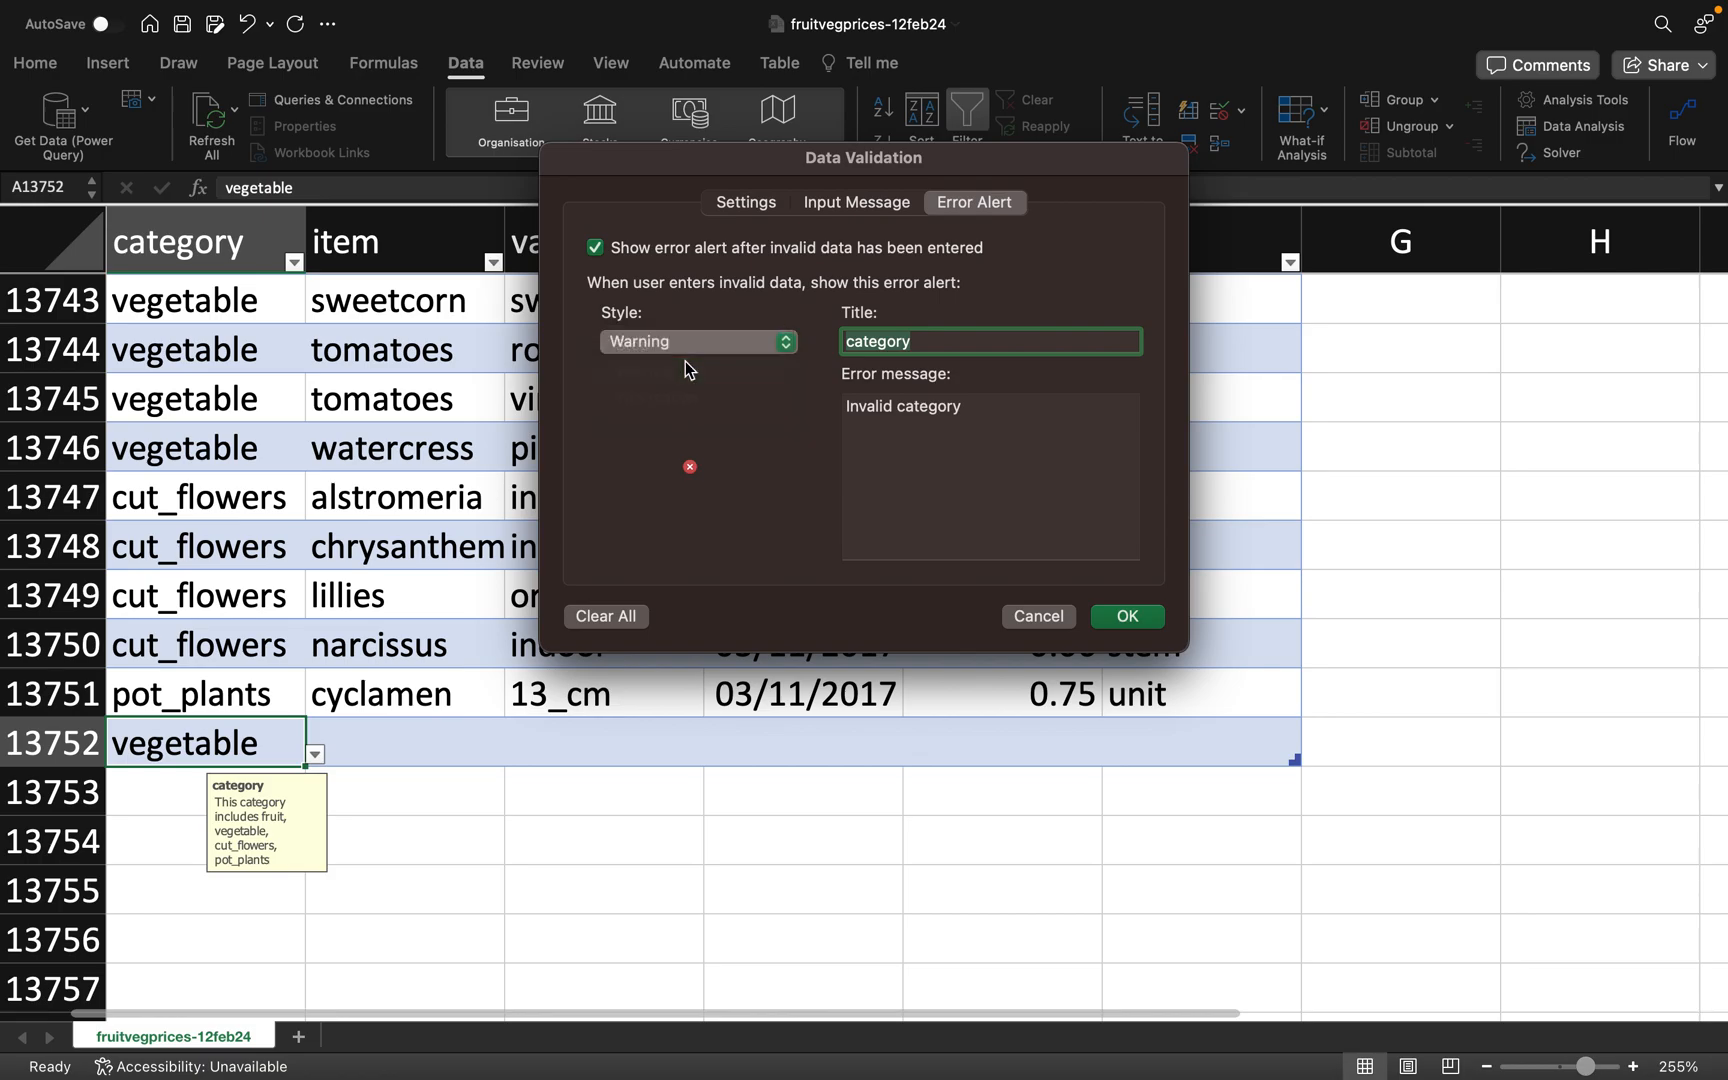
left_click(1127, 616)
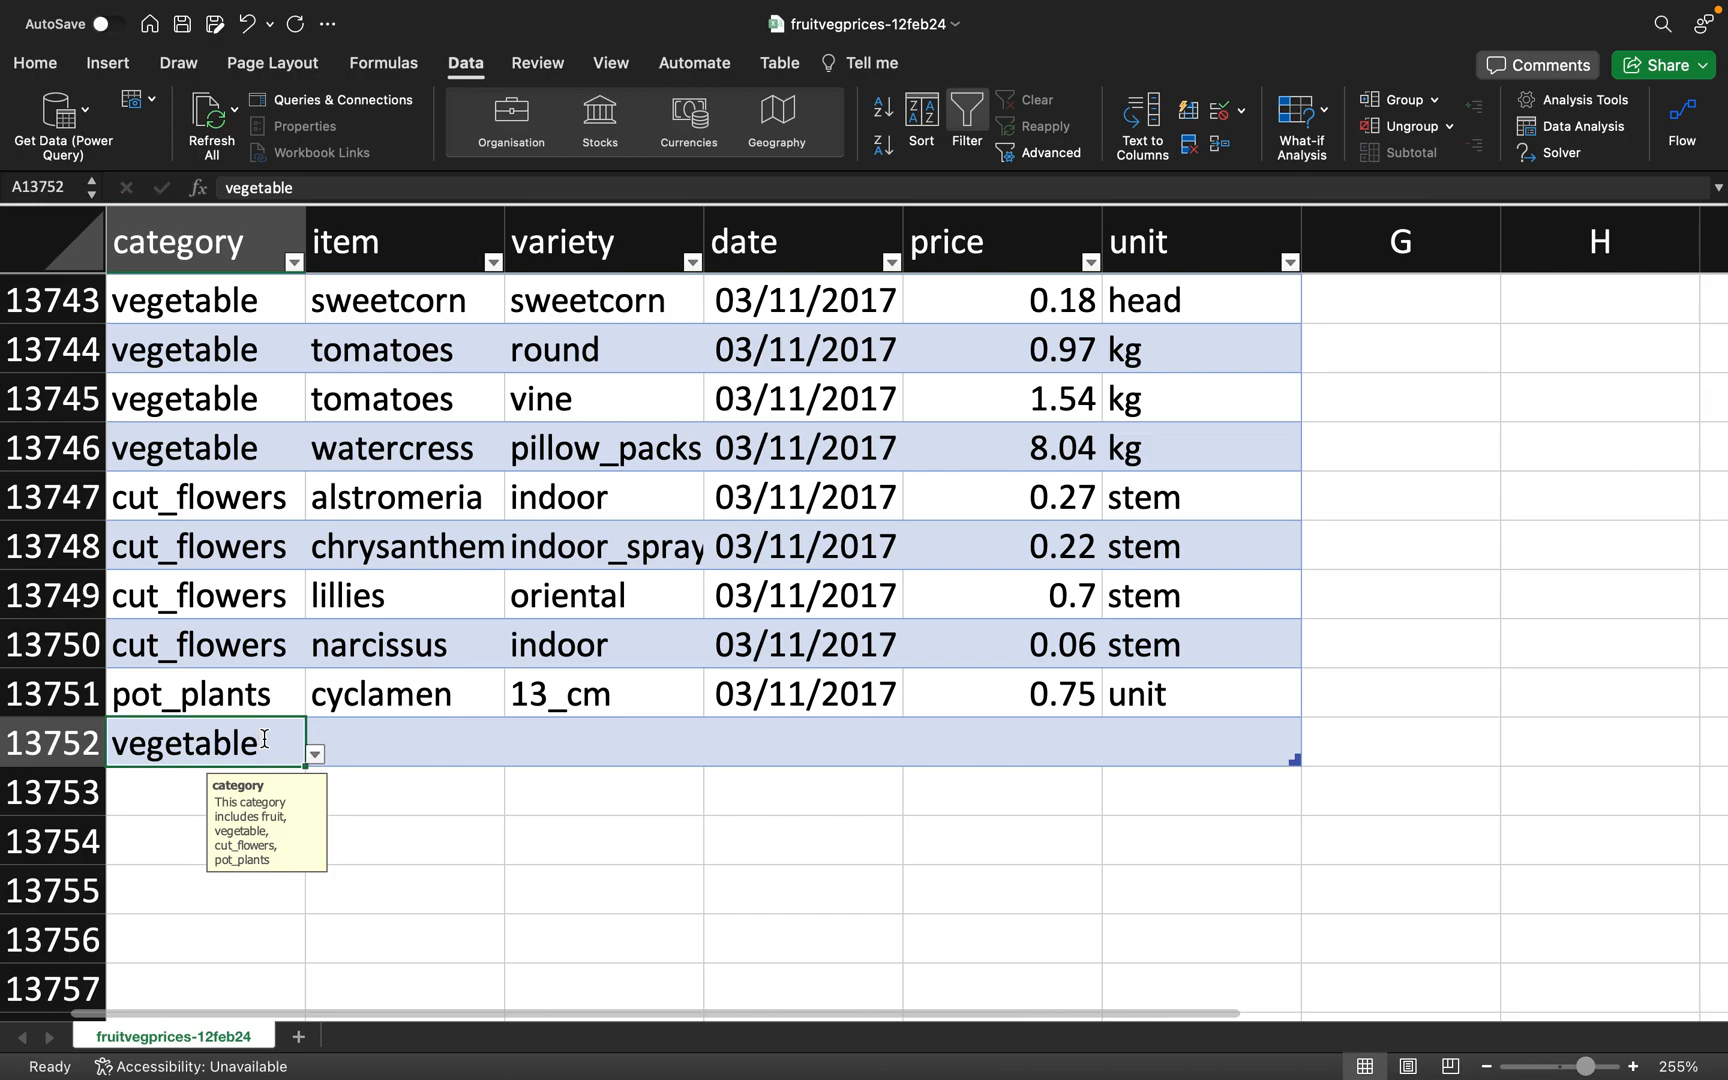
- Enter "cereal" as the category in A13752 and accept the invalid value at the warning
double_click(198, 745)
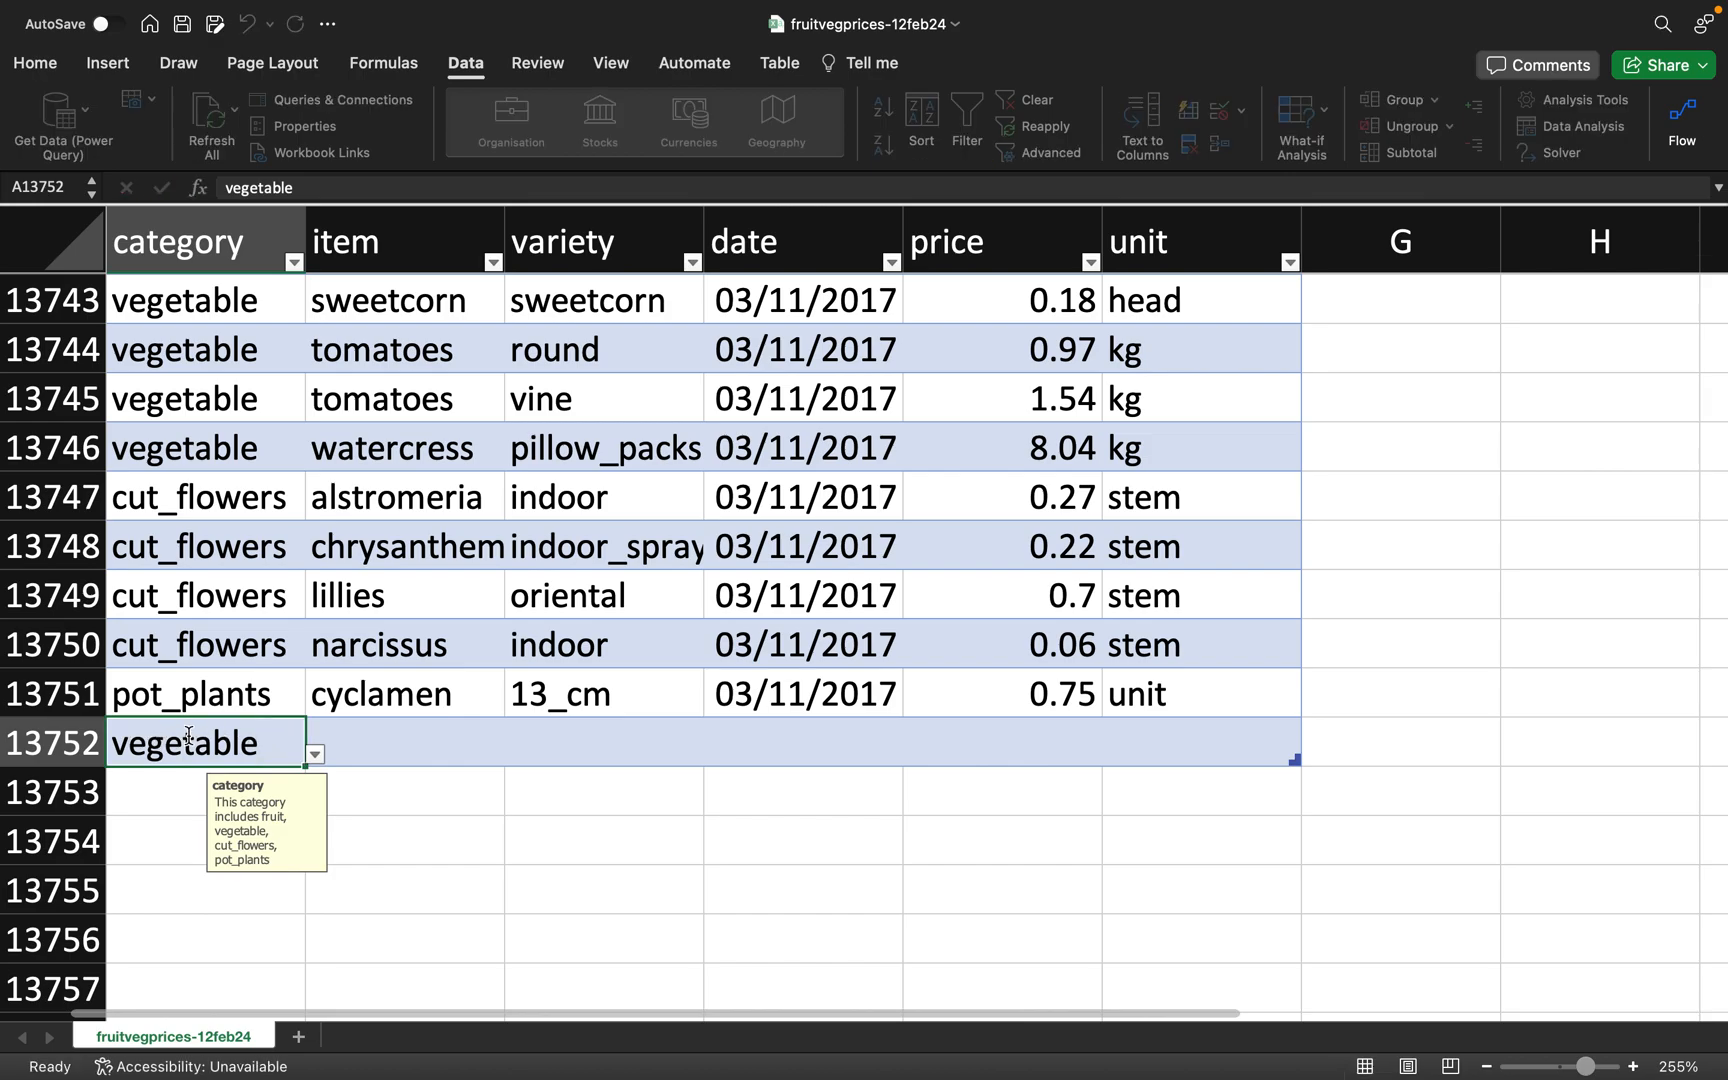
left_click_drag(262, 745, 52, 748)
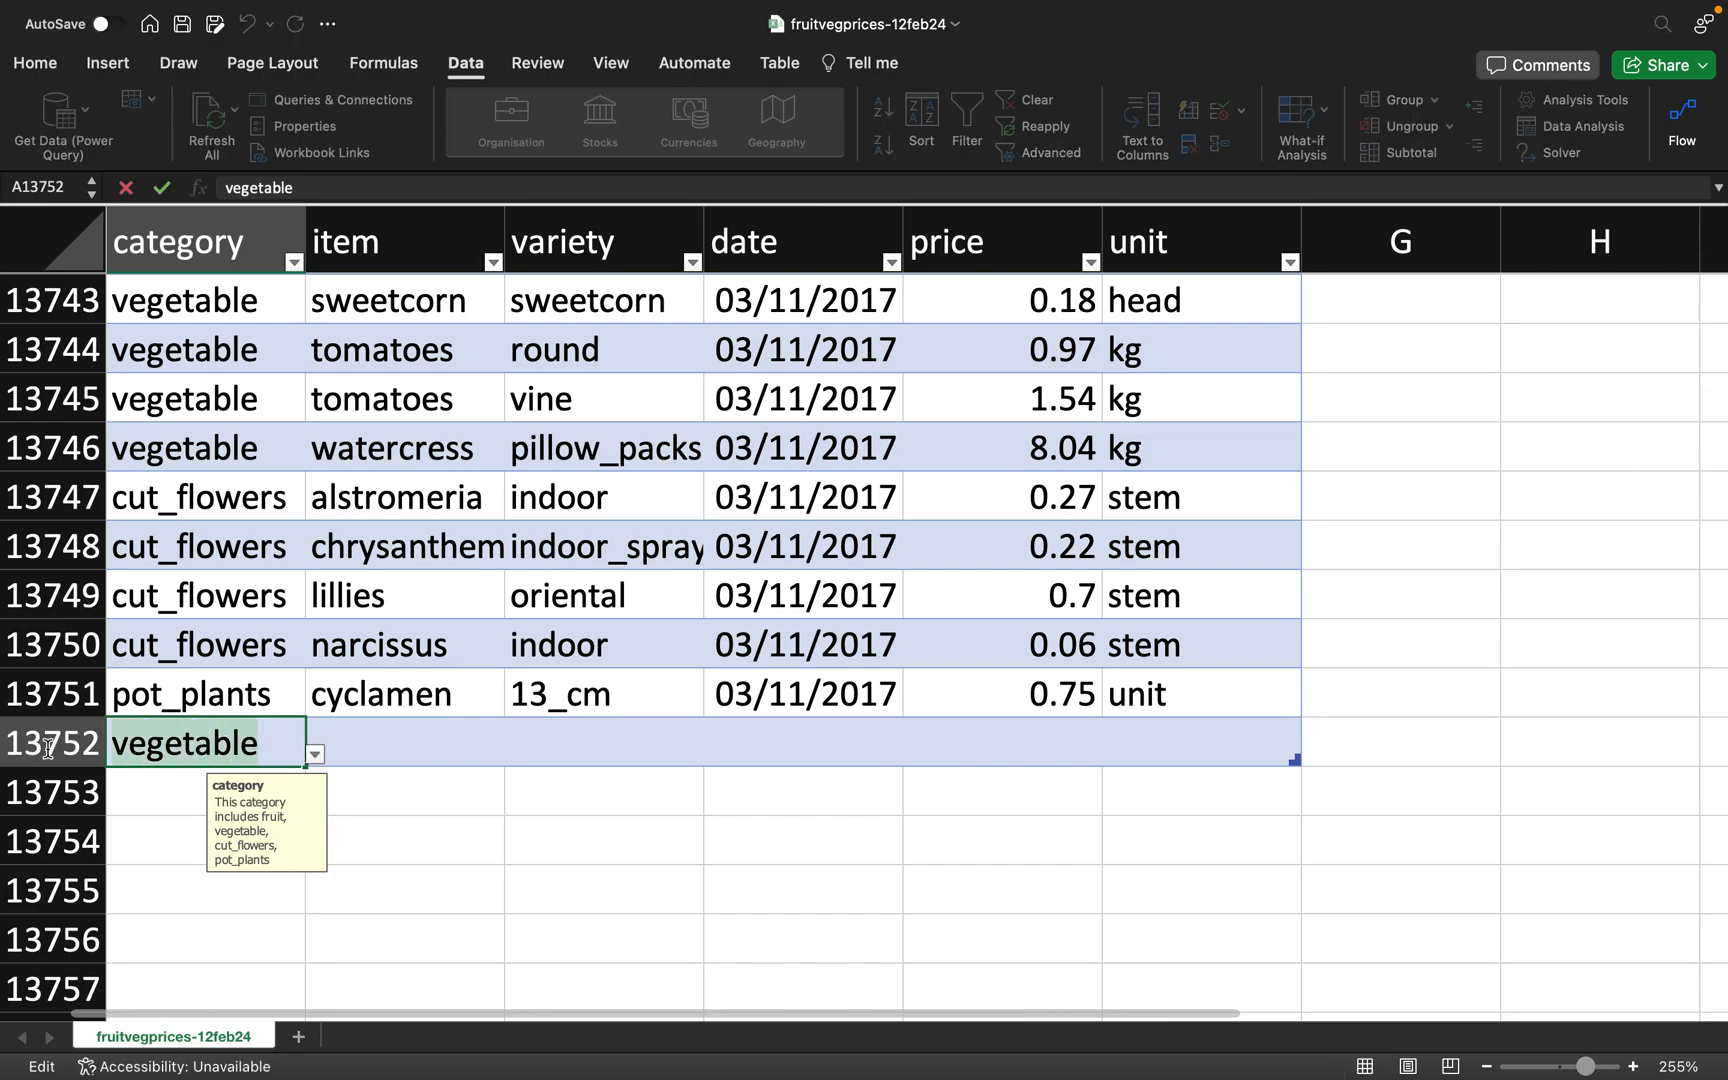
type("cereal")
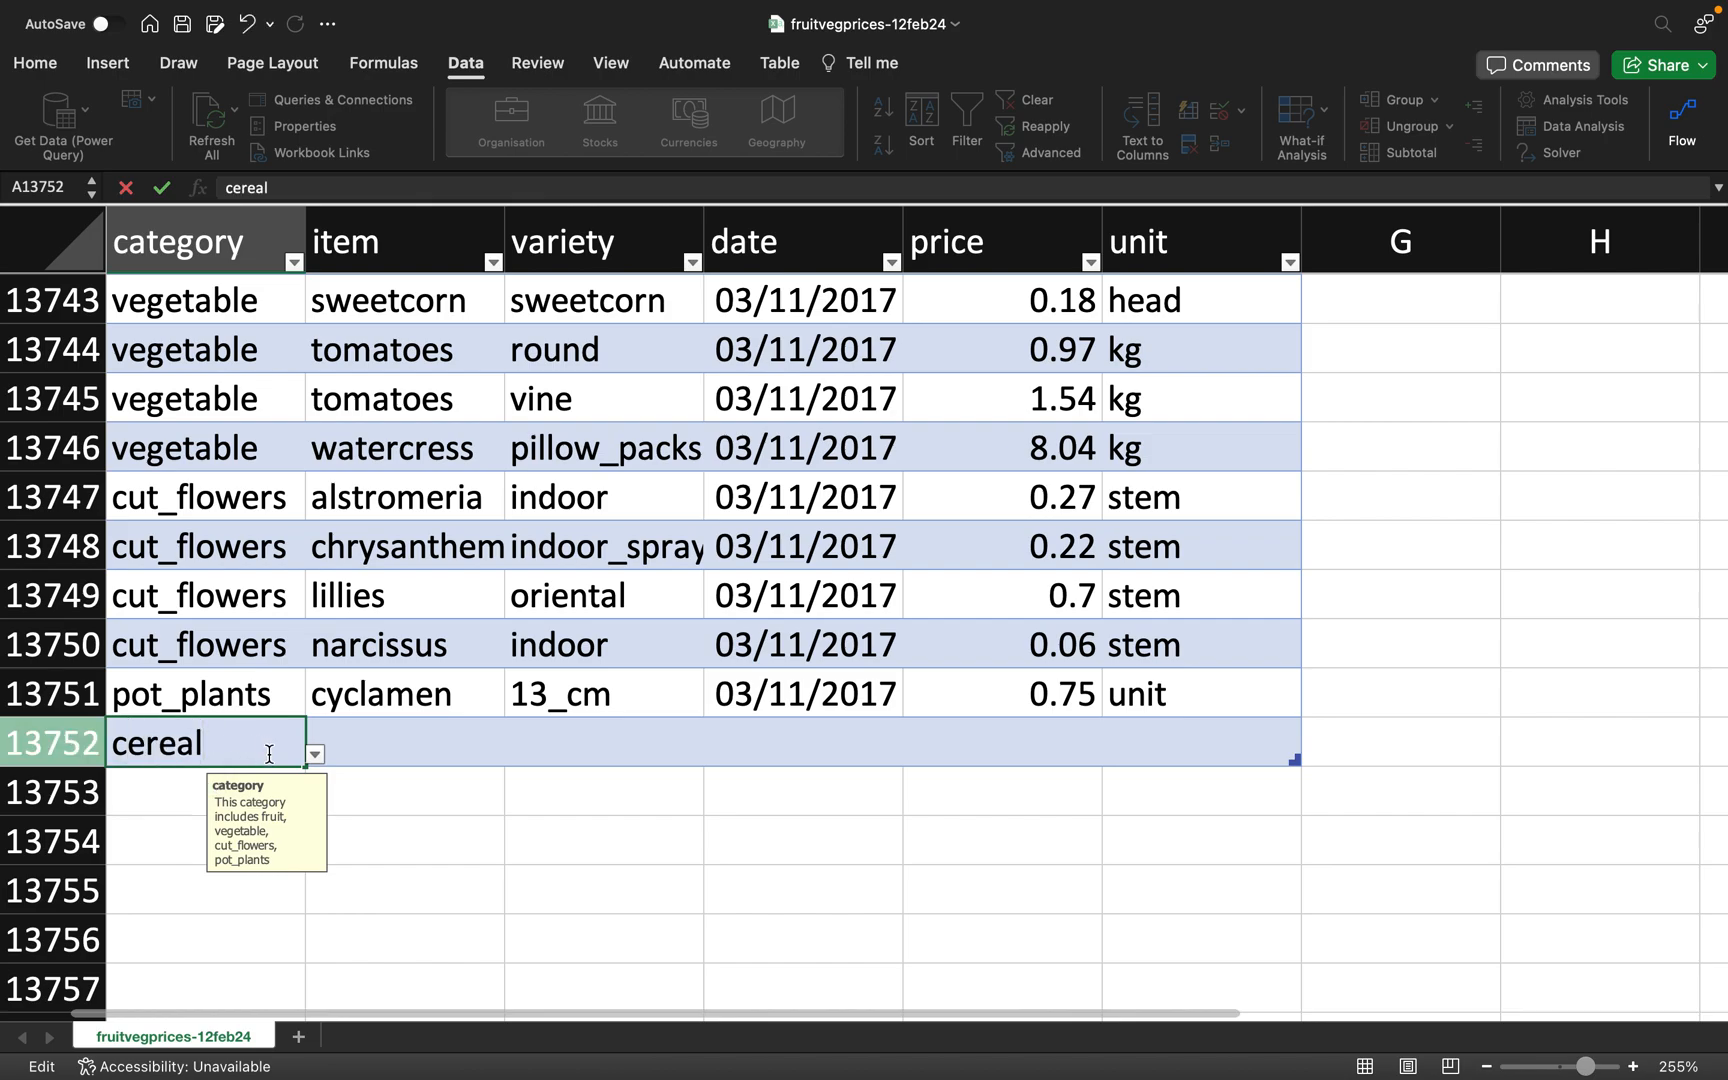
left_click(388, 762)
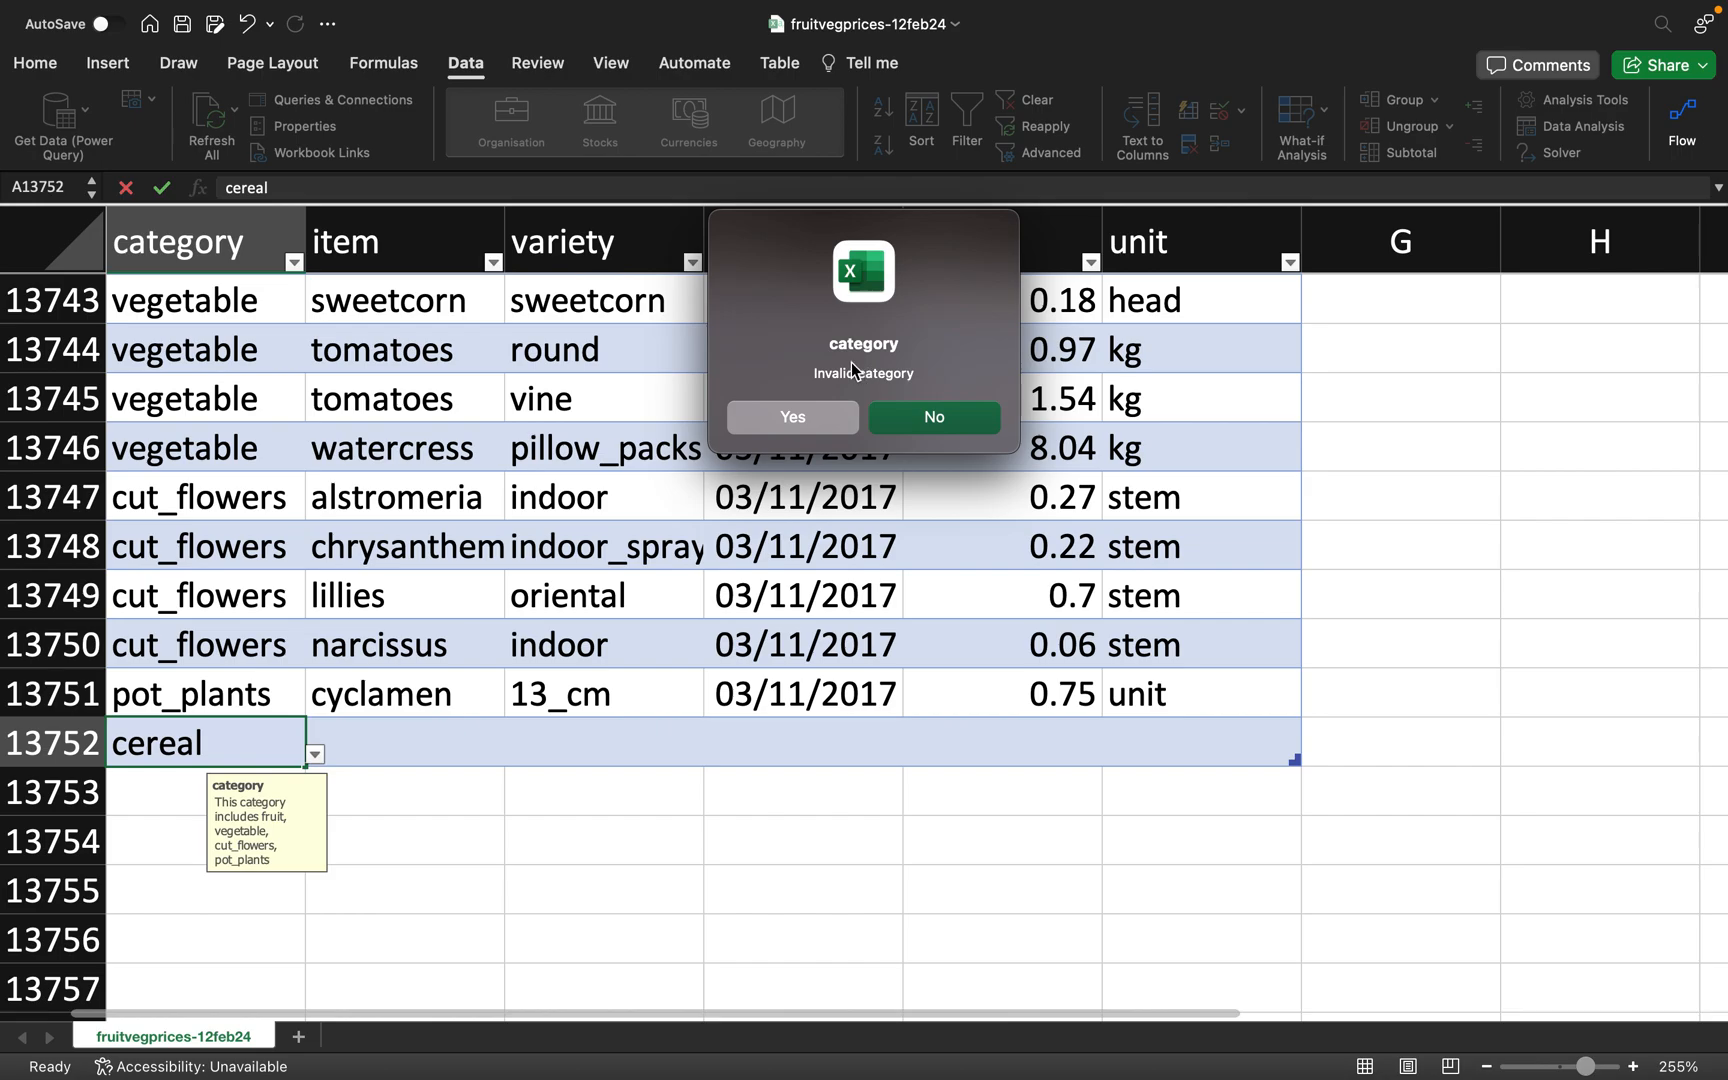
left_click(824, 418)
left_click(247, 738)
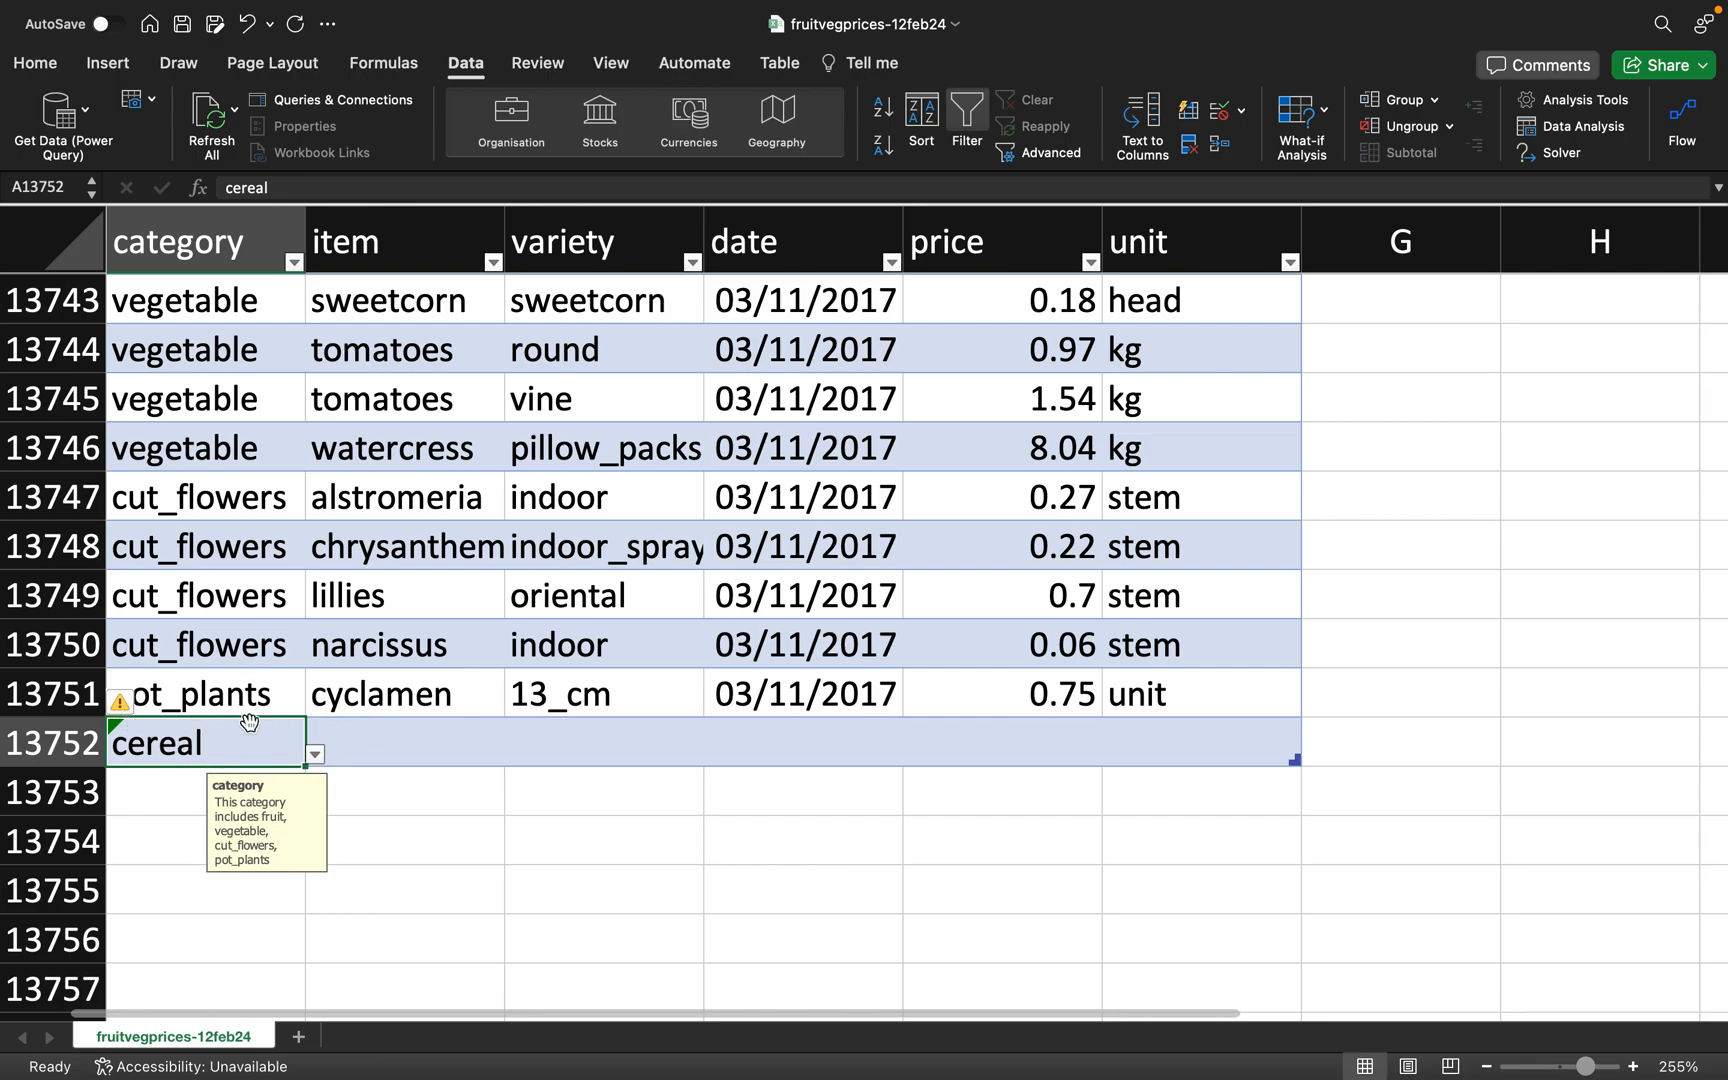
left_click(363, 742)
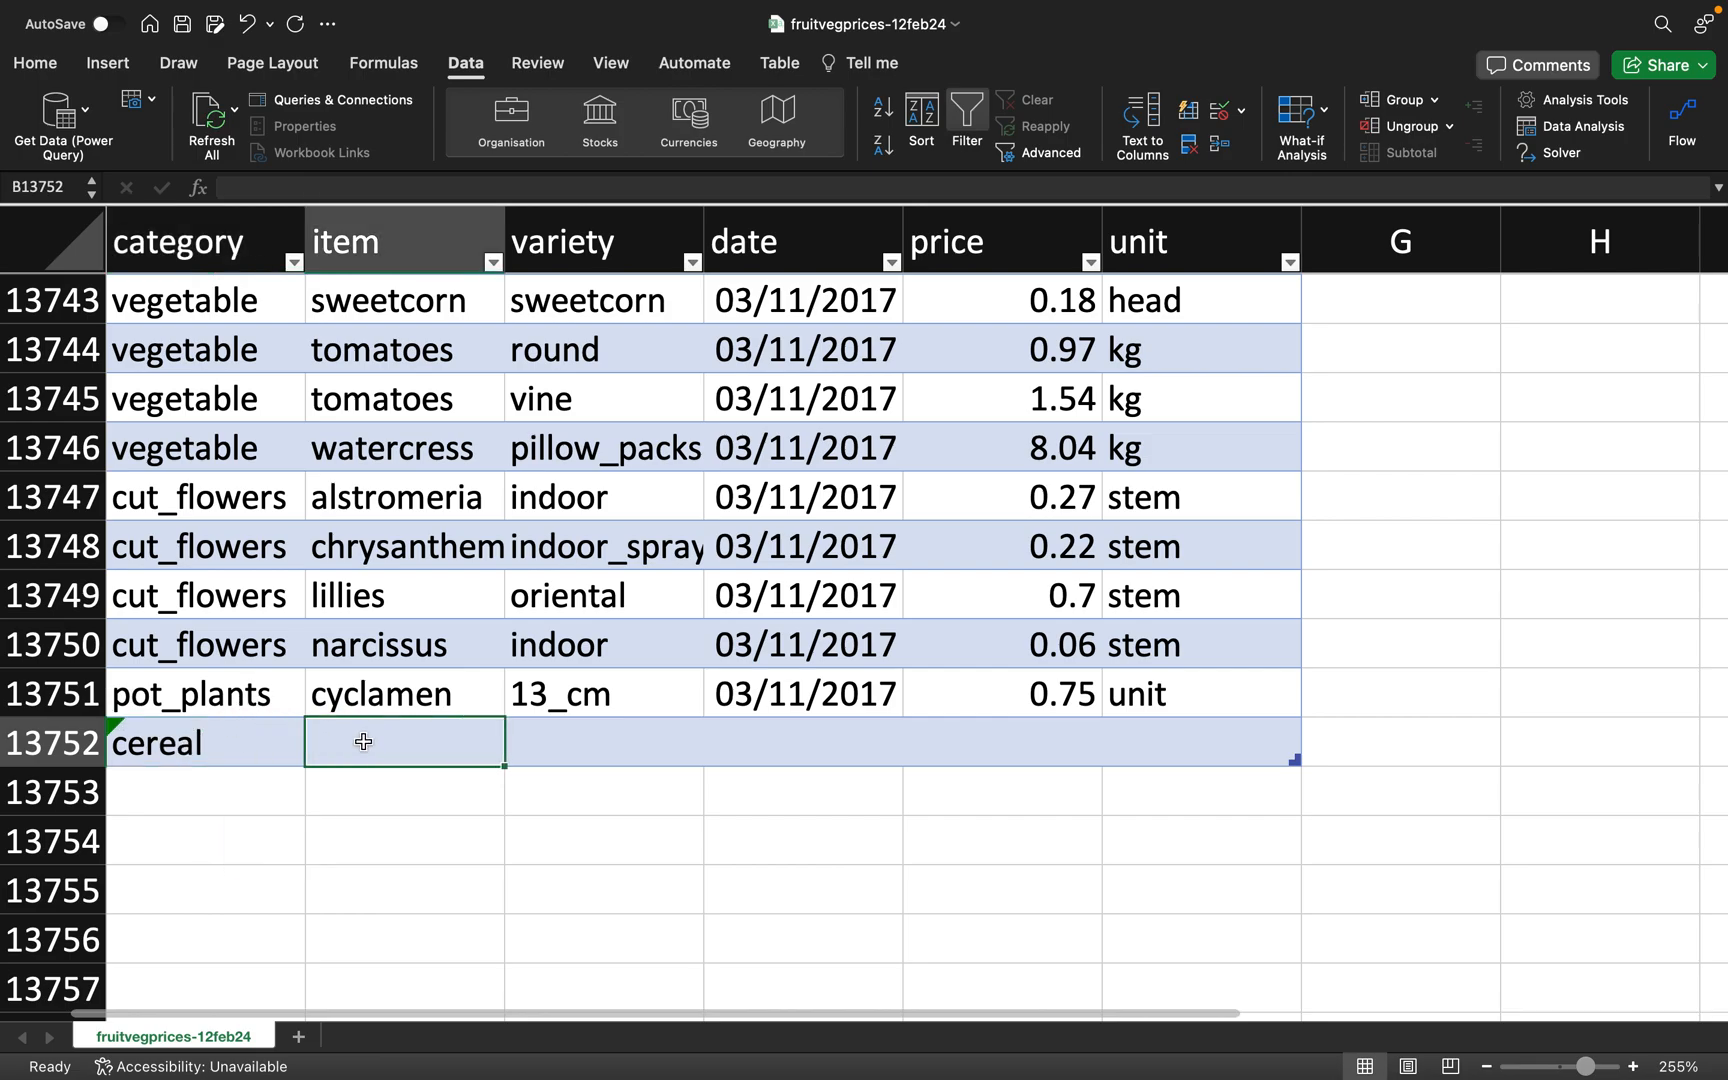
left_click(256, 750)
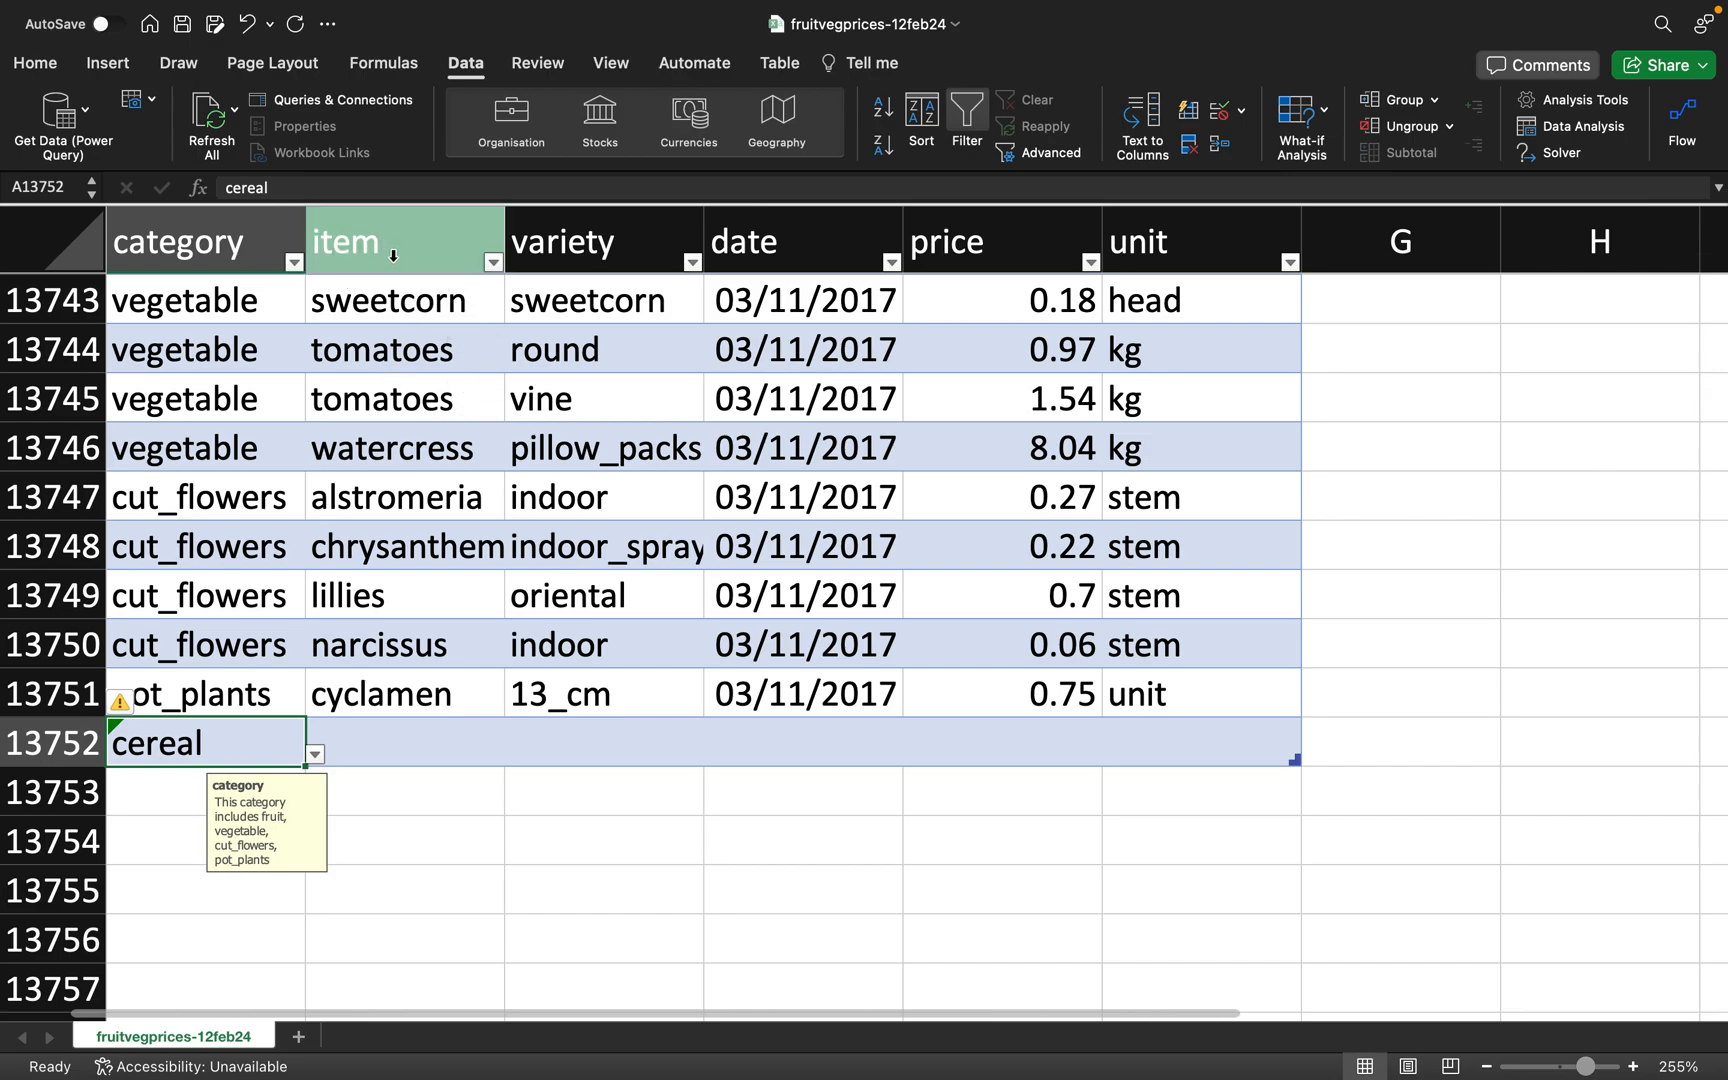
- Add the heading "category" in J6, directly above the list of allowed categories
scroll(414, 382, "up", 5)
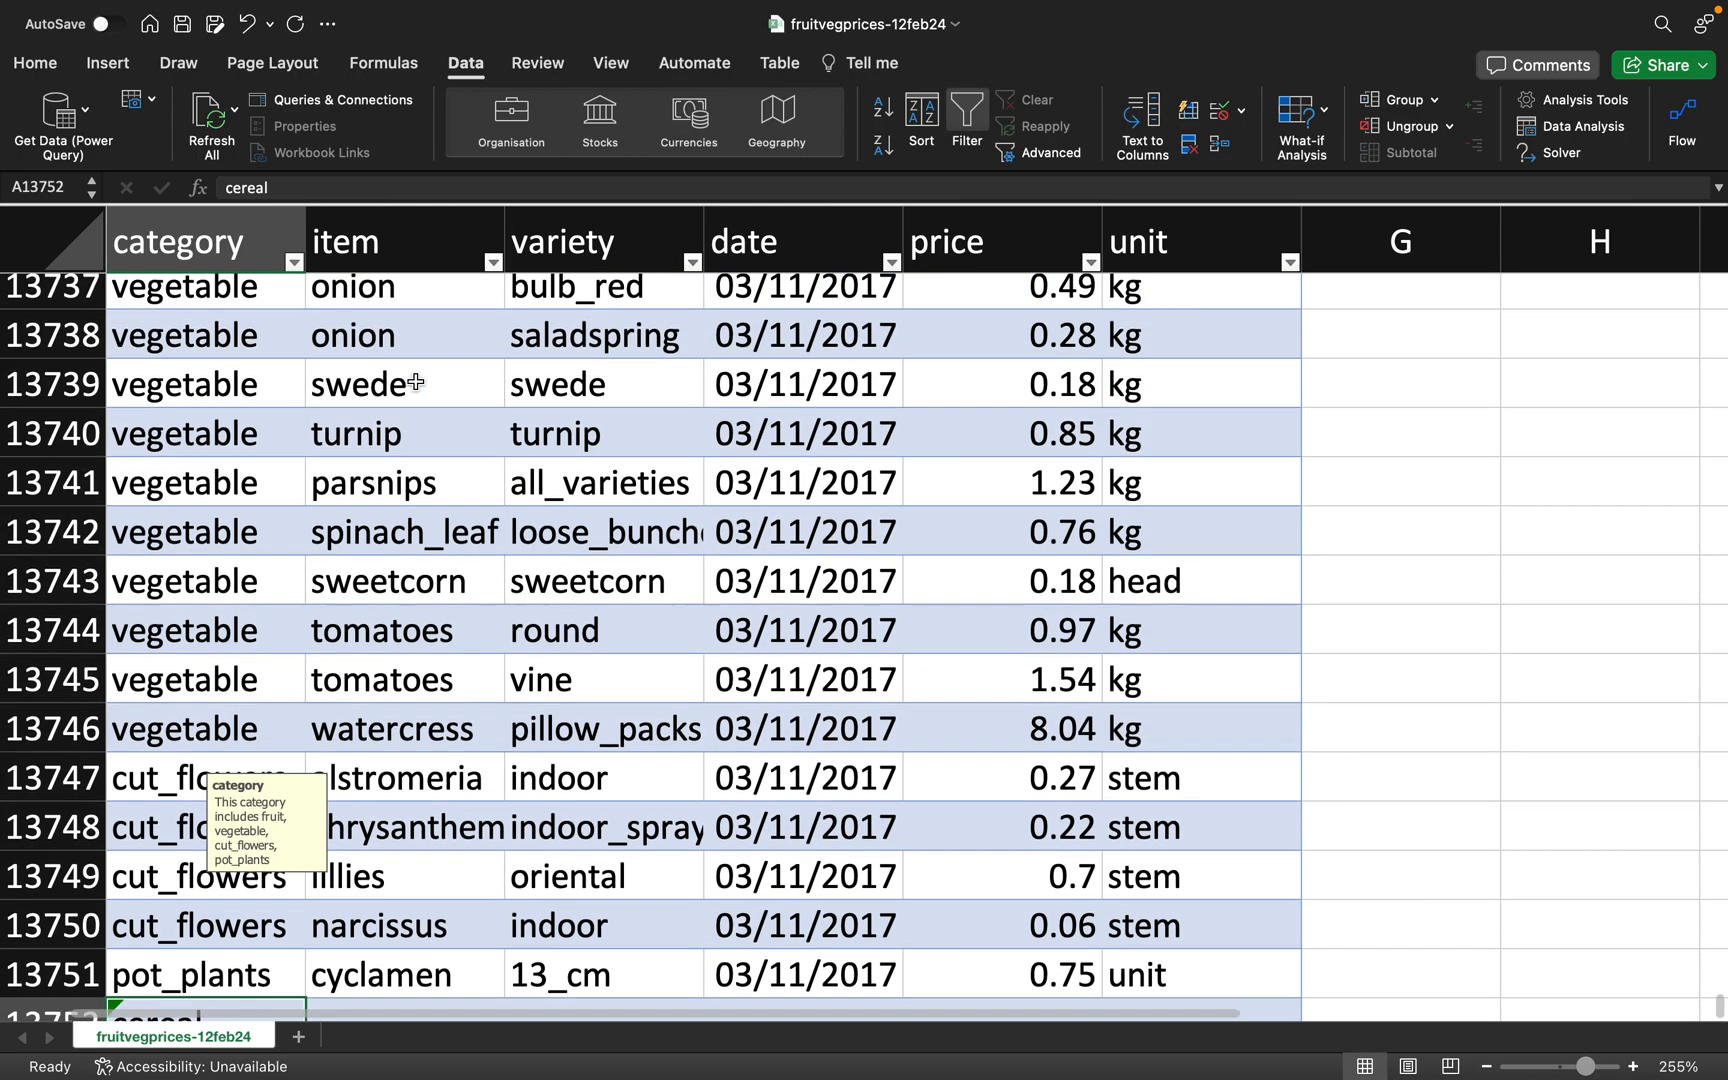
scroll(414, 382, "up", 8)
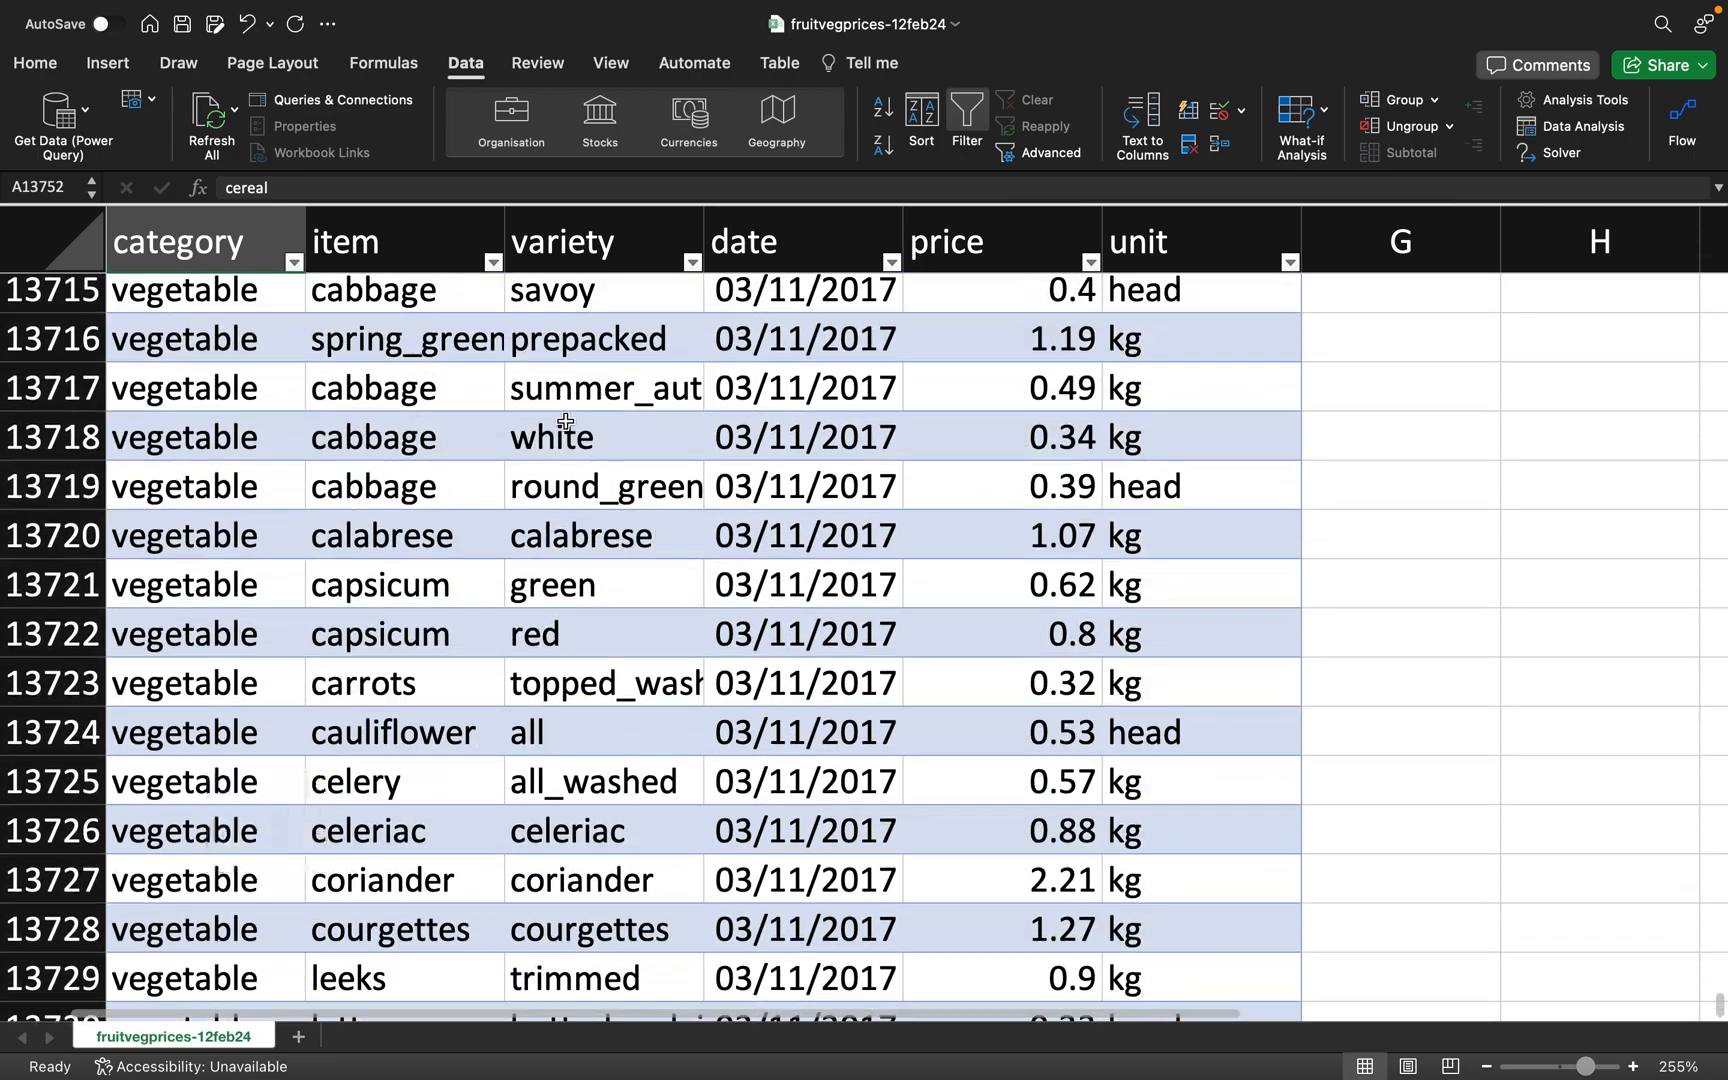
scroll(600, 450, "right", 3)
scroll(853, 523, "right", 4)
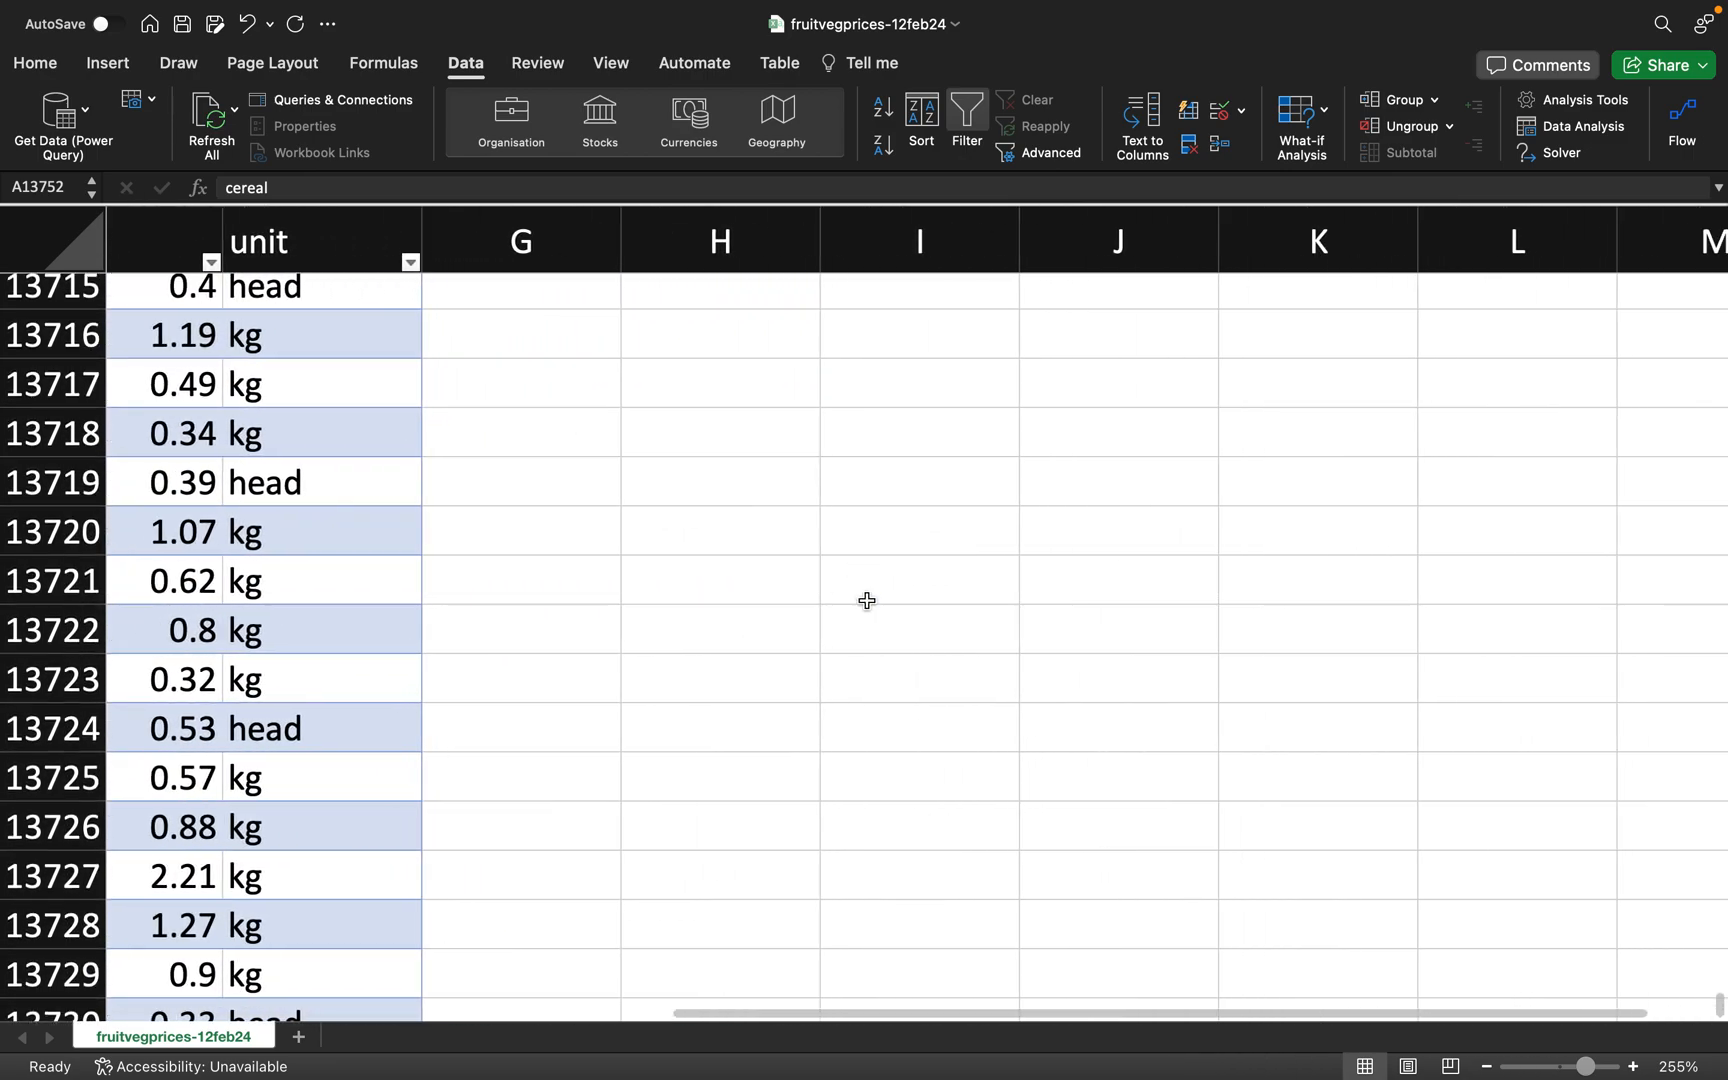
left_click(924, 597)
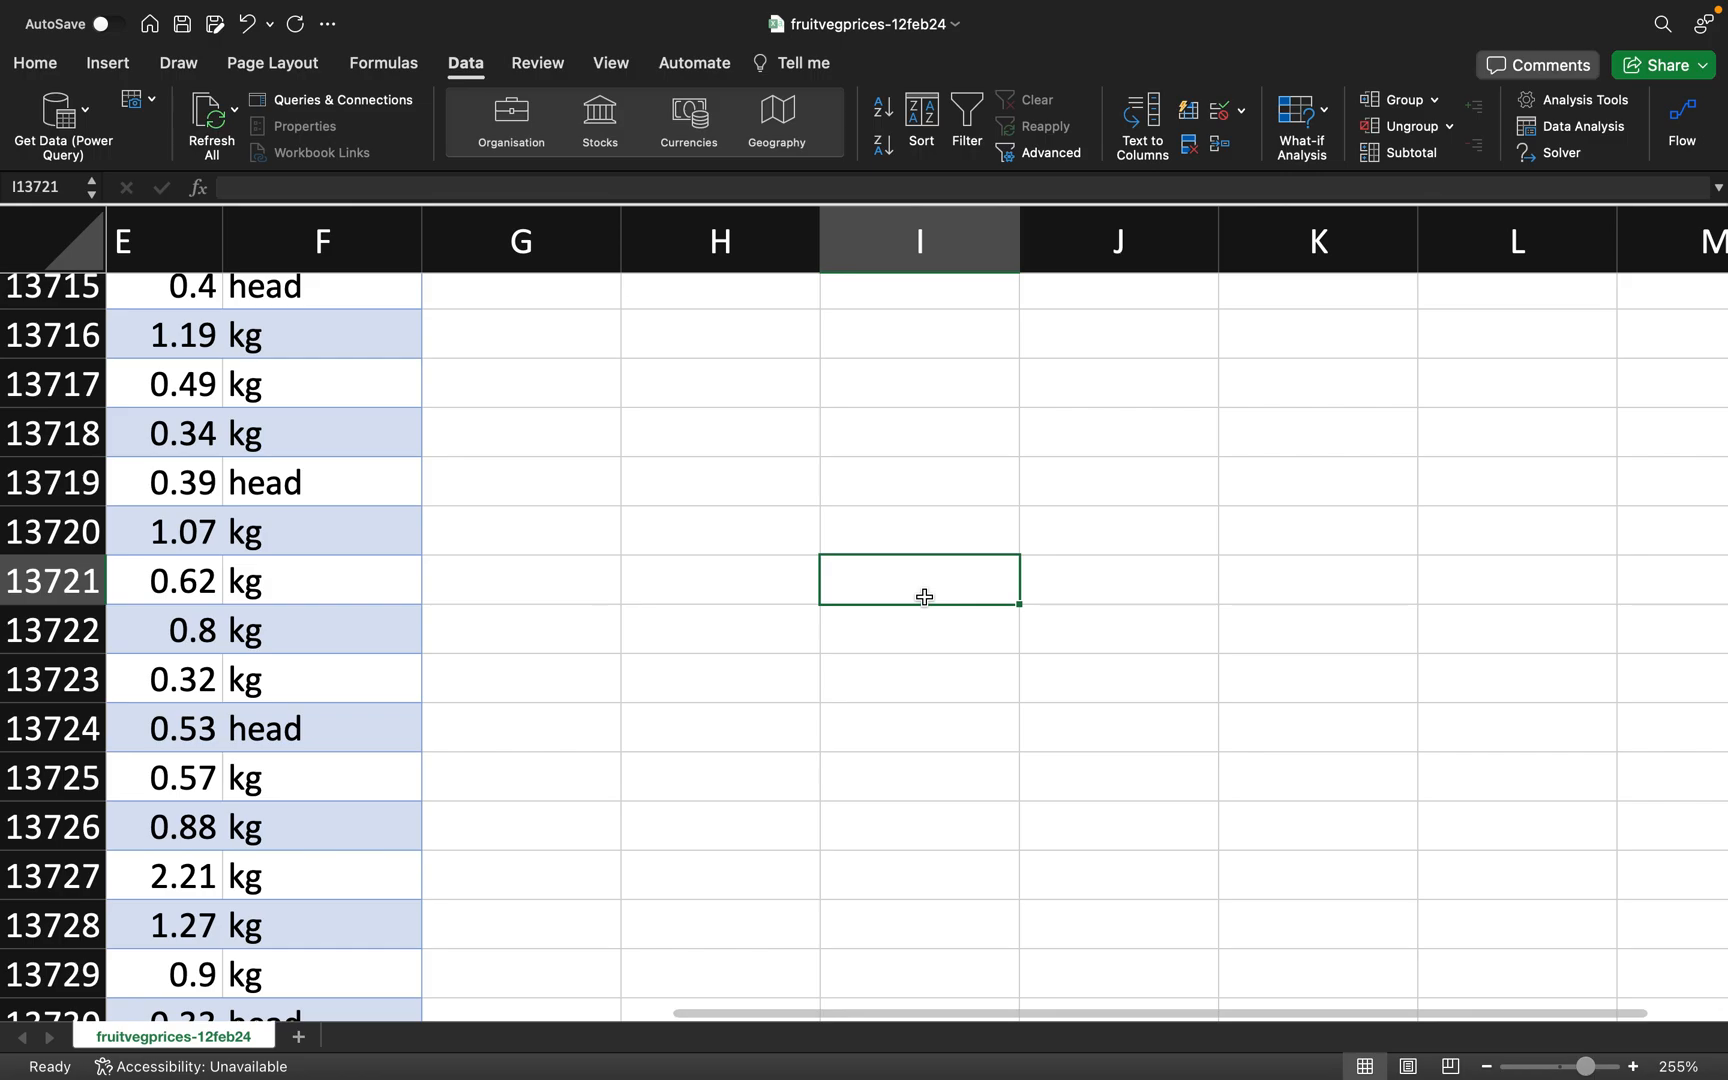
key("super+shift+Up")
left_click(1054, 425)
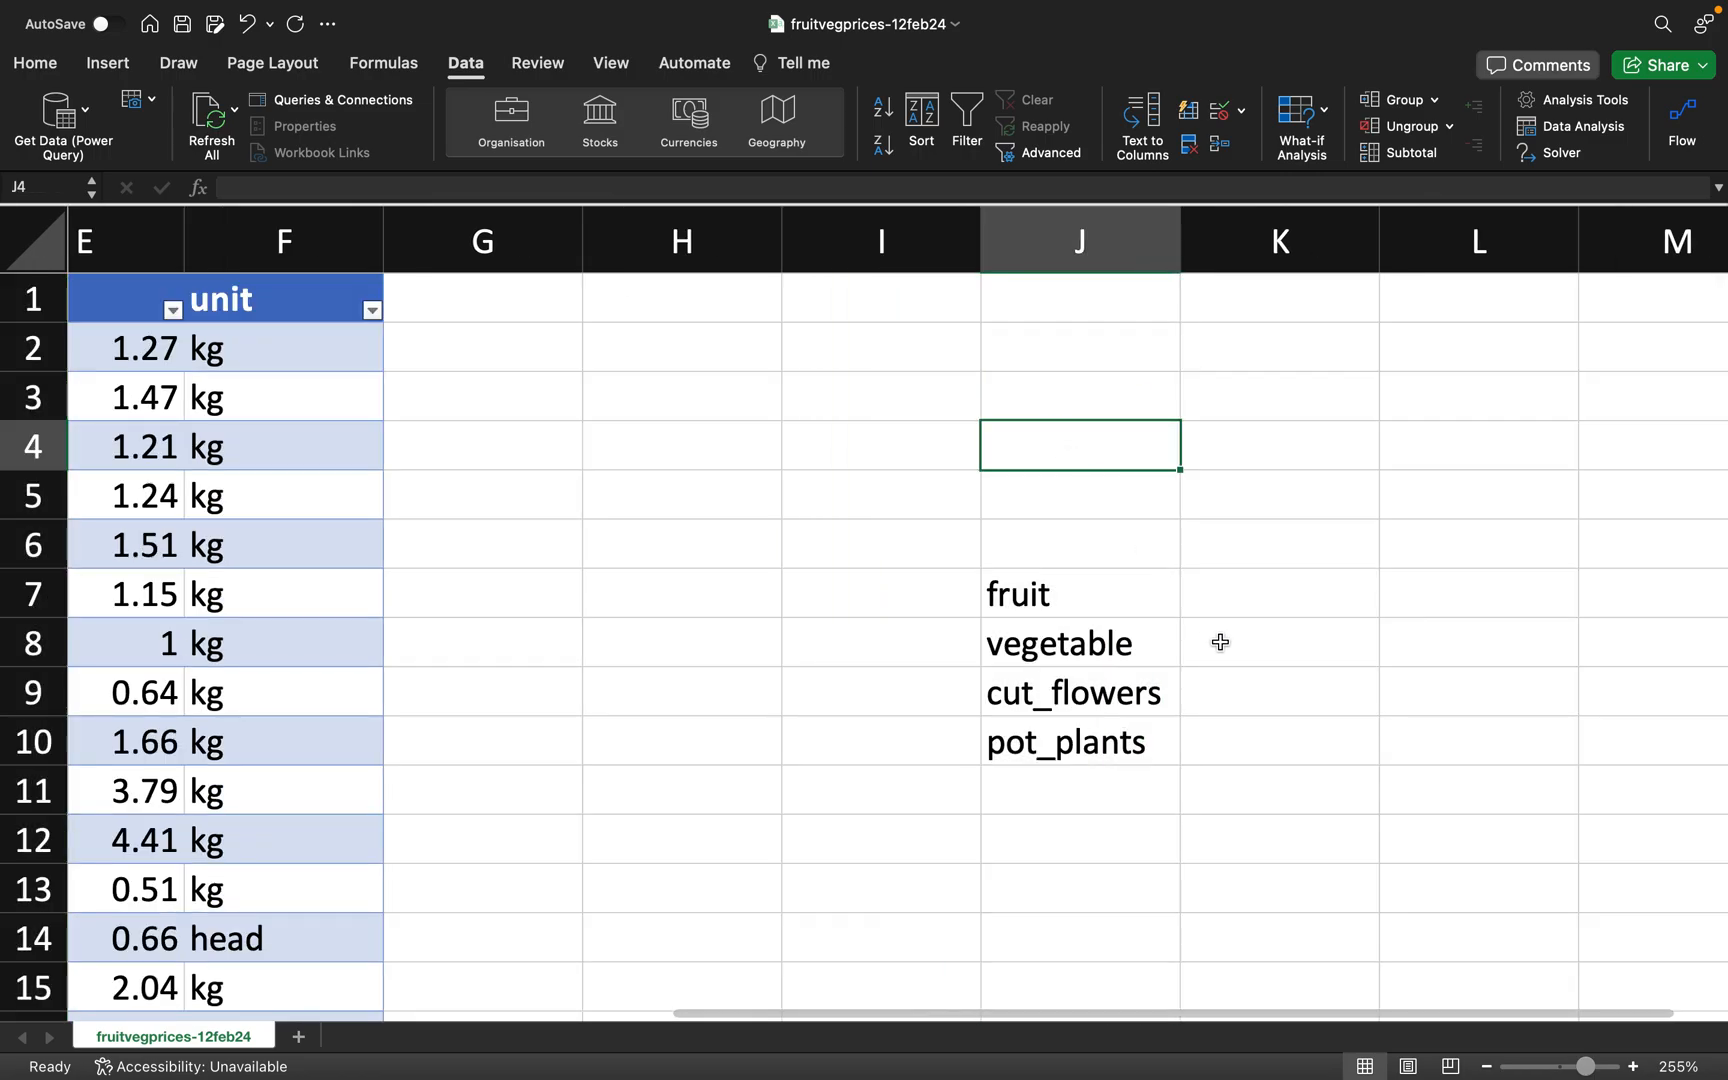
left_click(1255, 605)
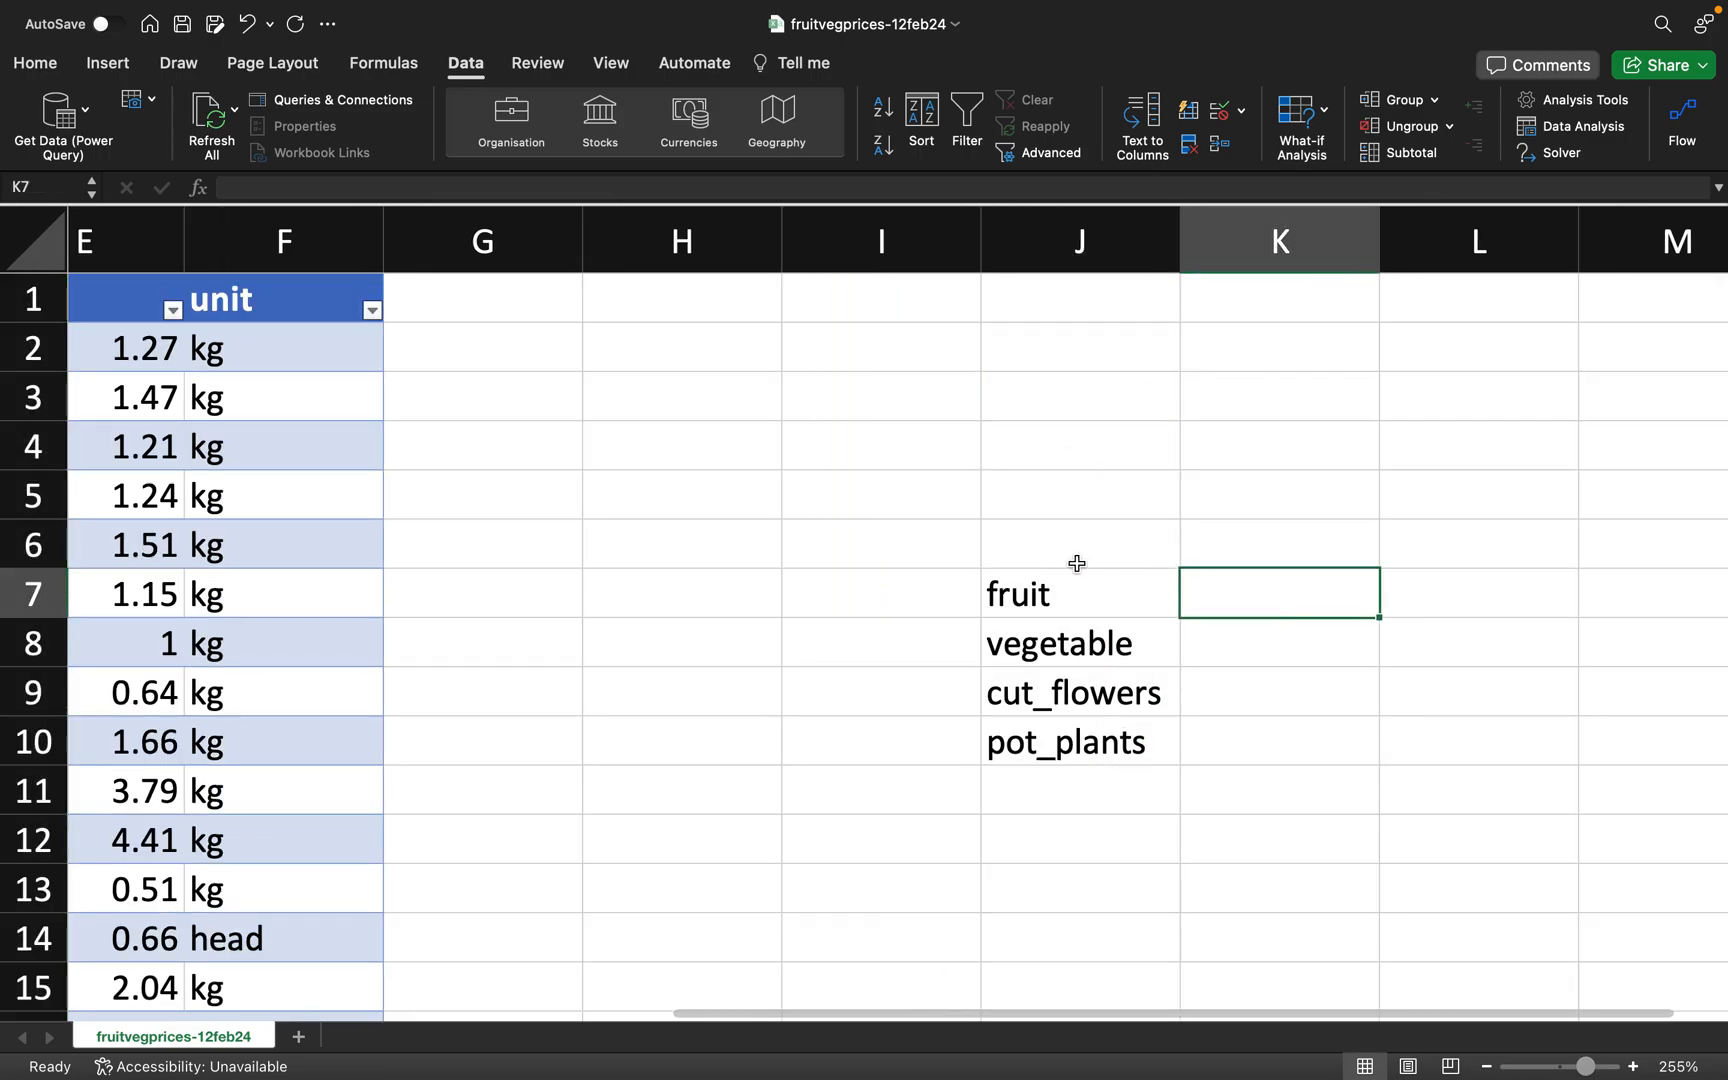
left_click(1076, 563)
type("category")
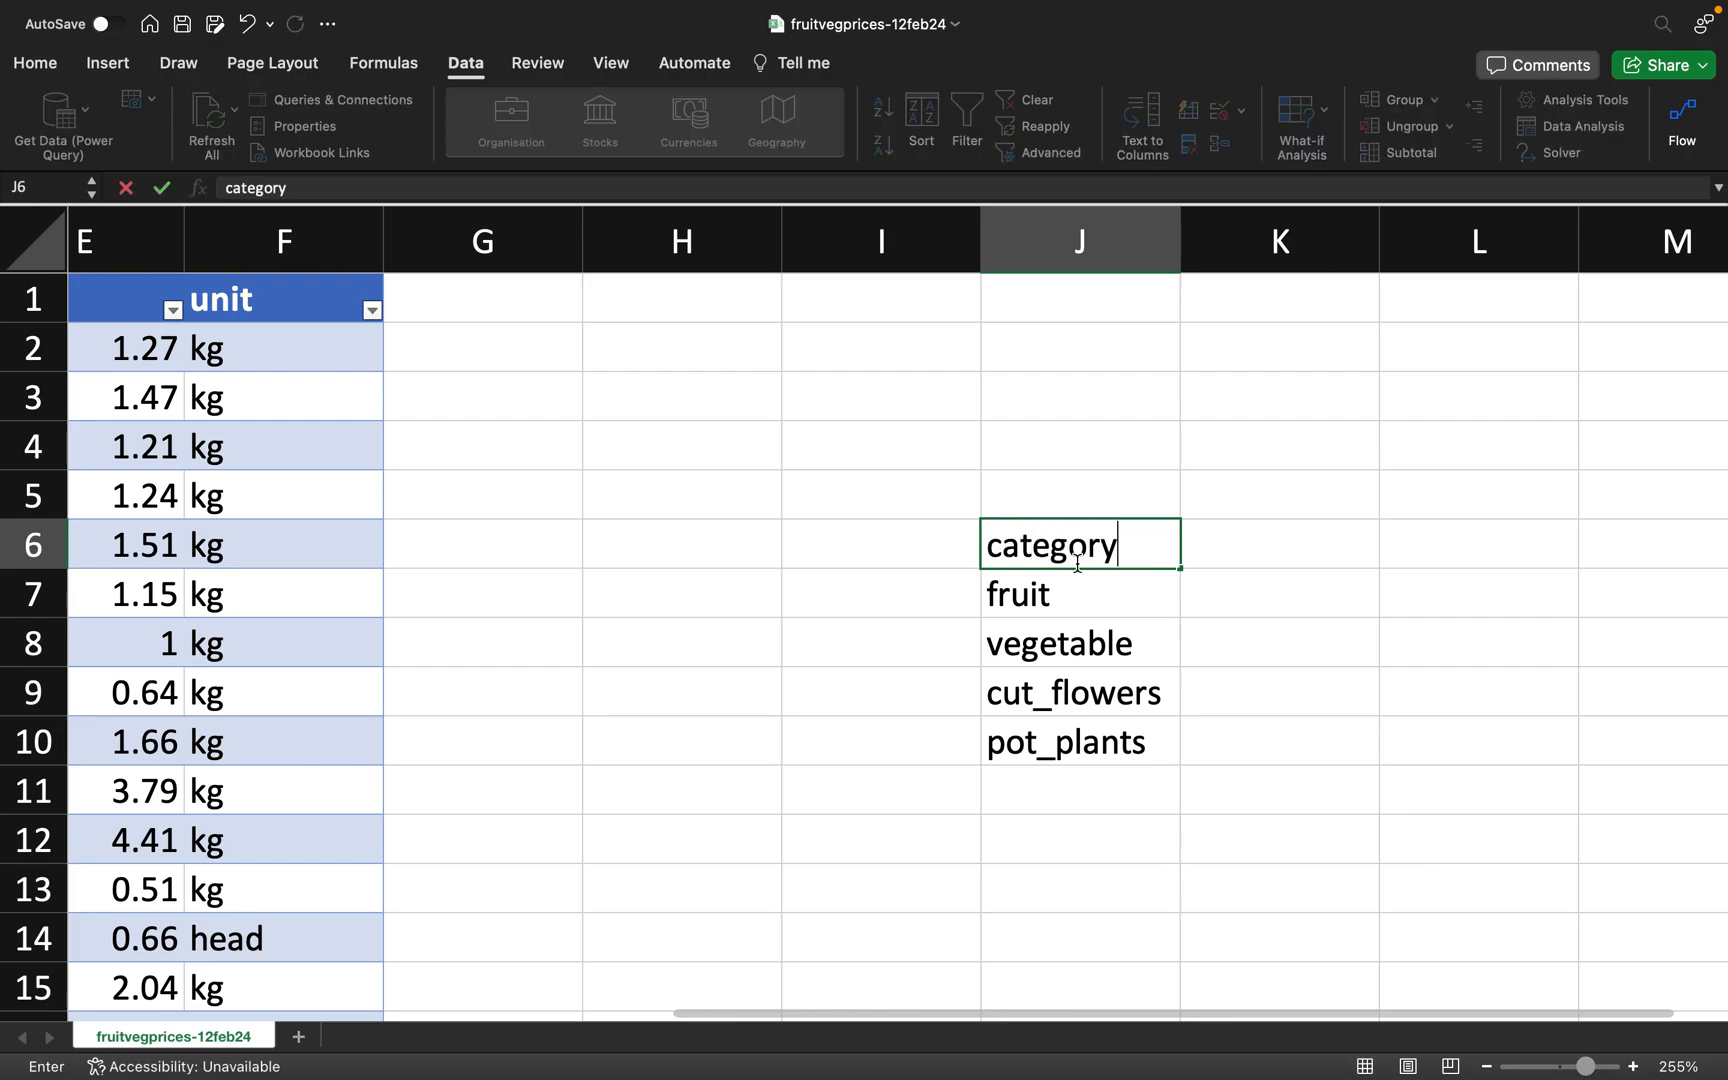
left_click(1255, 565)
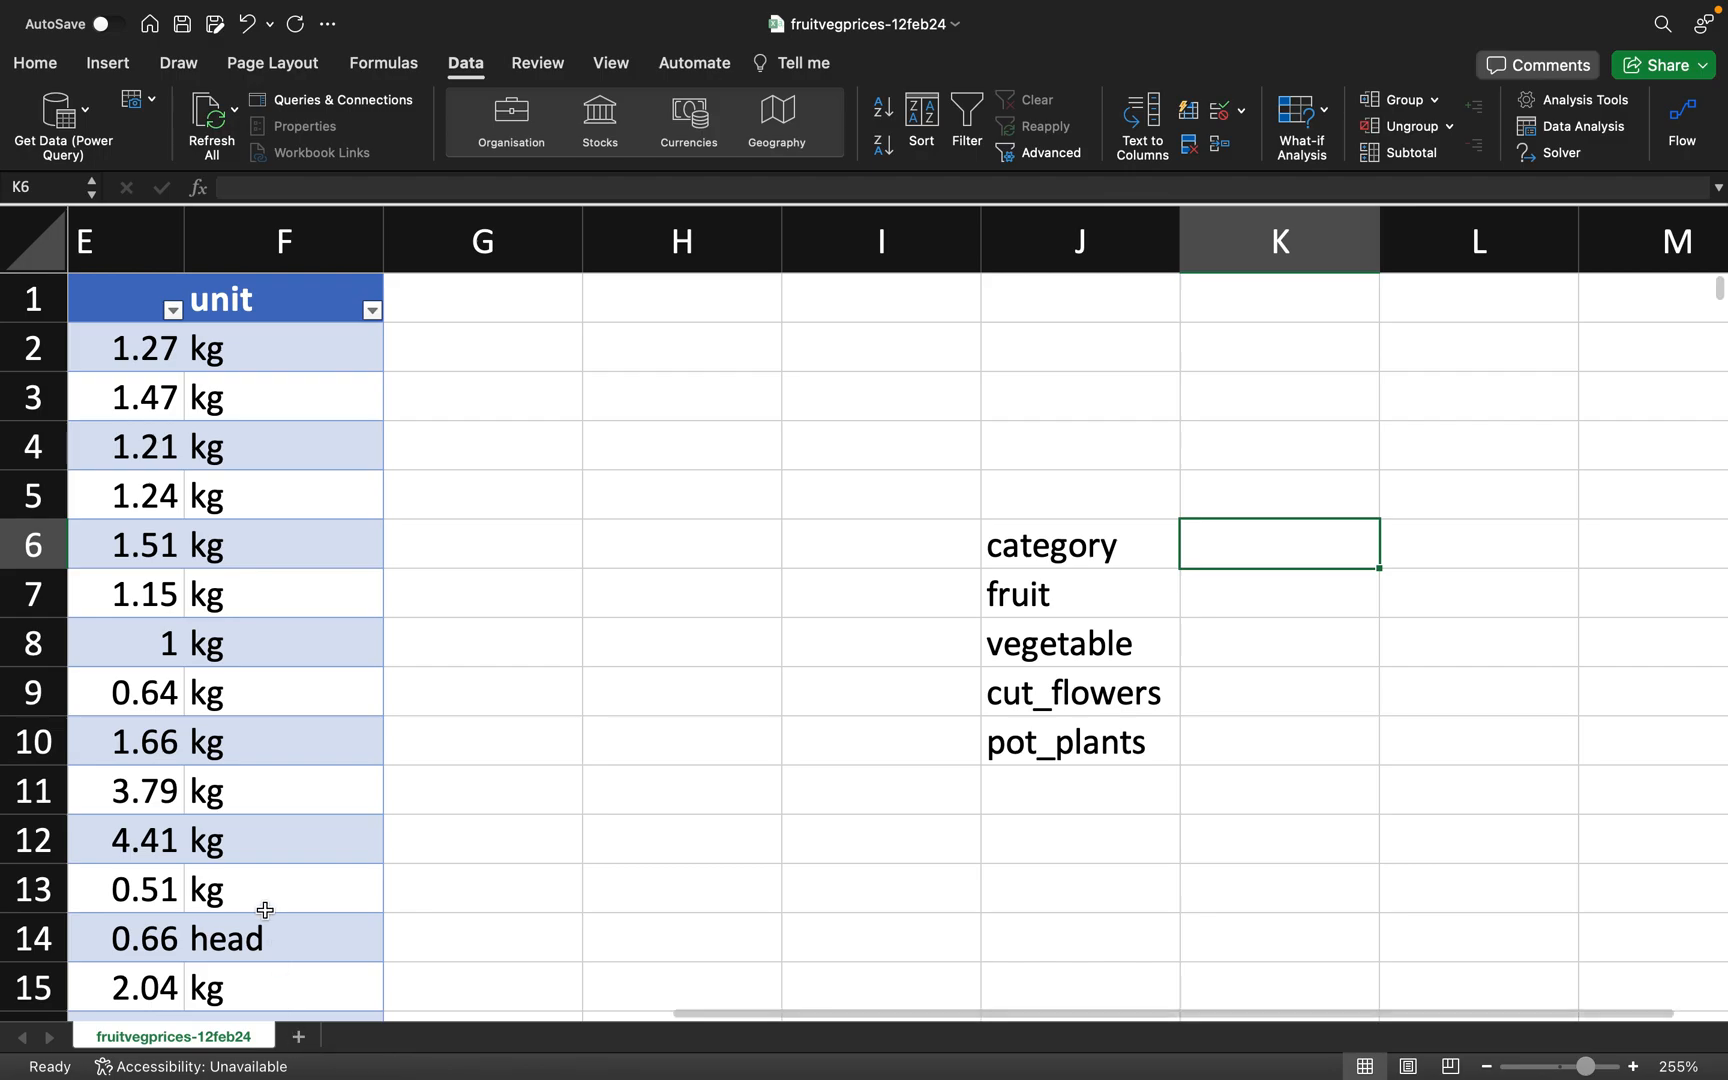
scroll(266, 918, "left", 6)
scroll(257, 892, "left", 2)
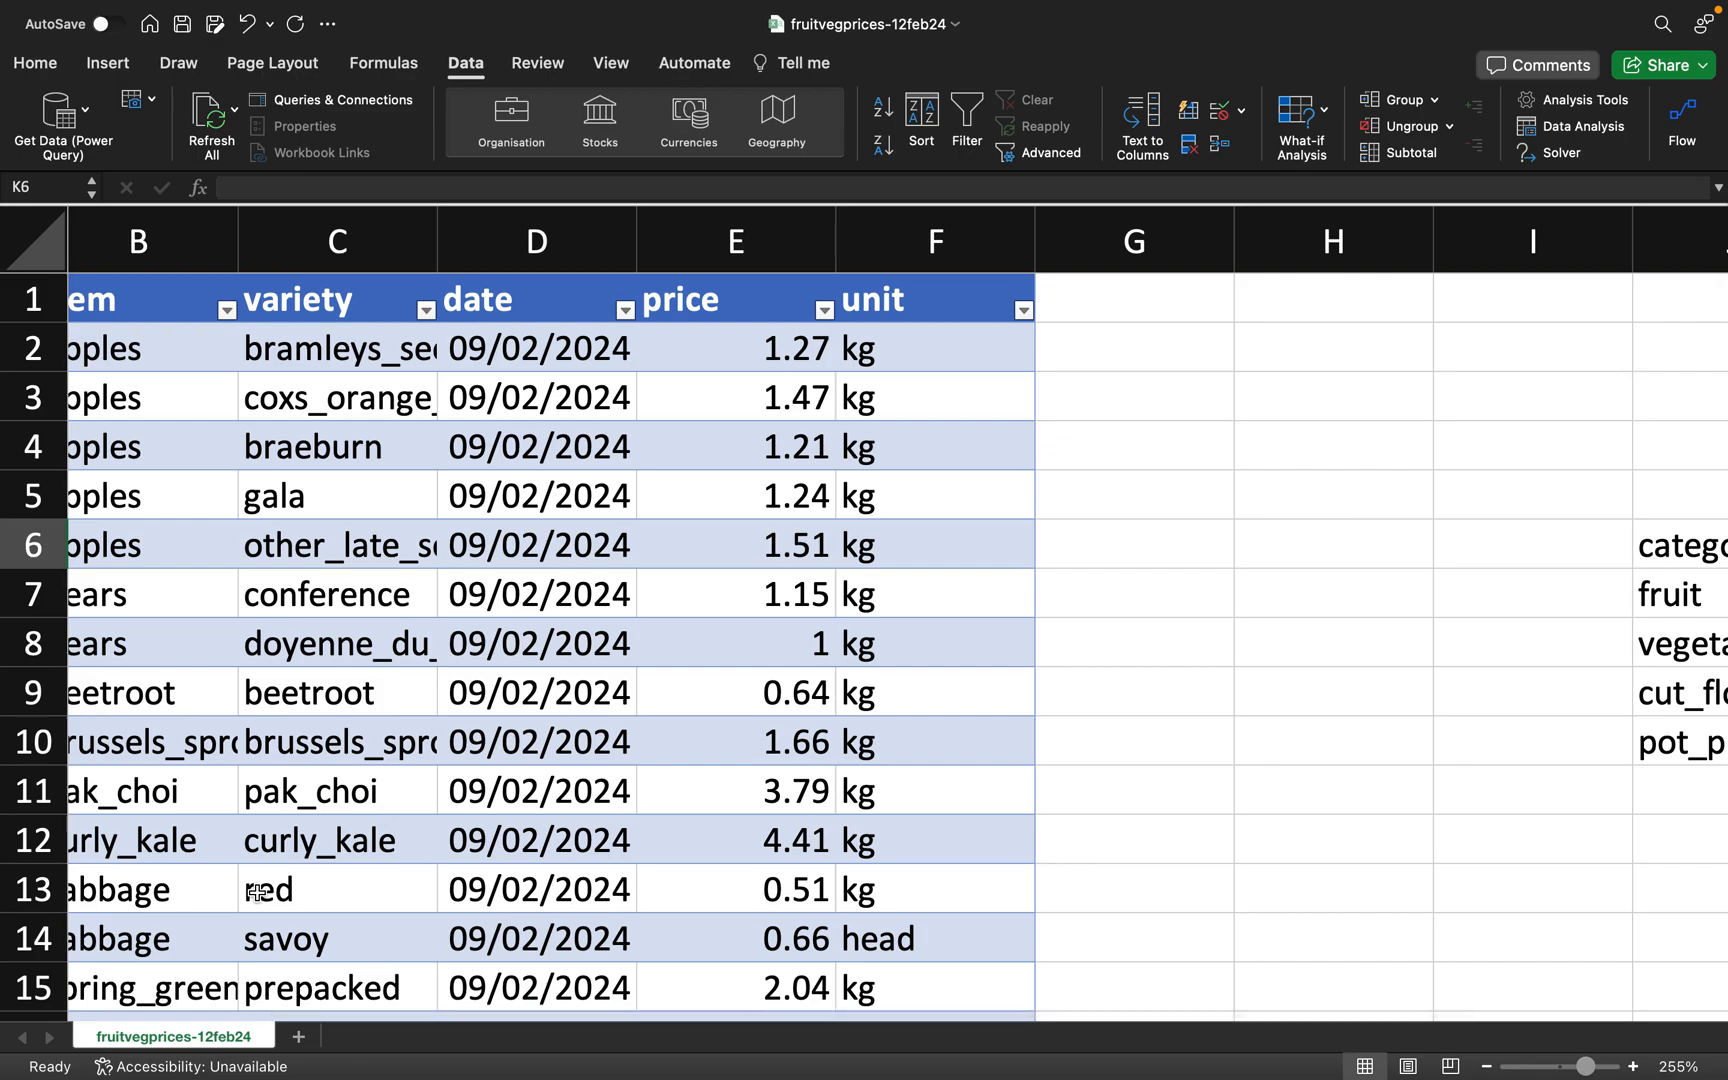
- Compare the table's columns with the list of allowed categories beside it
scroll(474, 929, "right", 4)
scroll(474, 929, "down", 1)
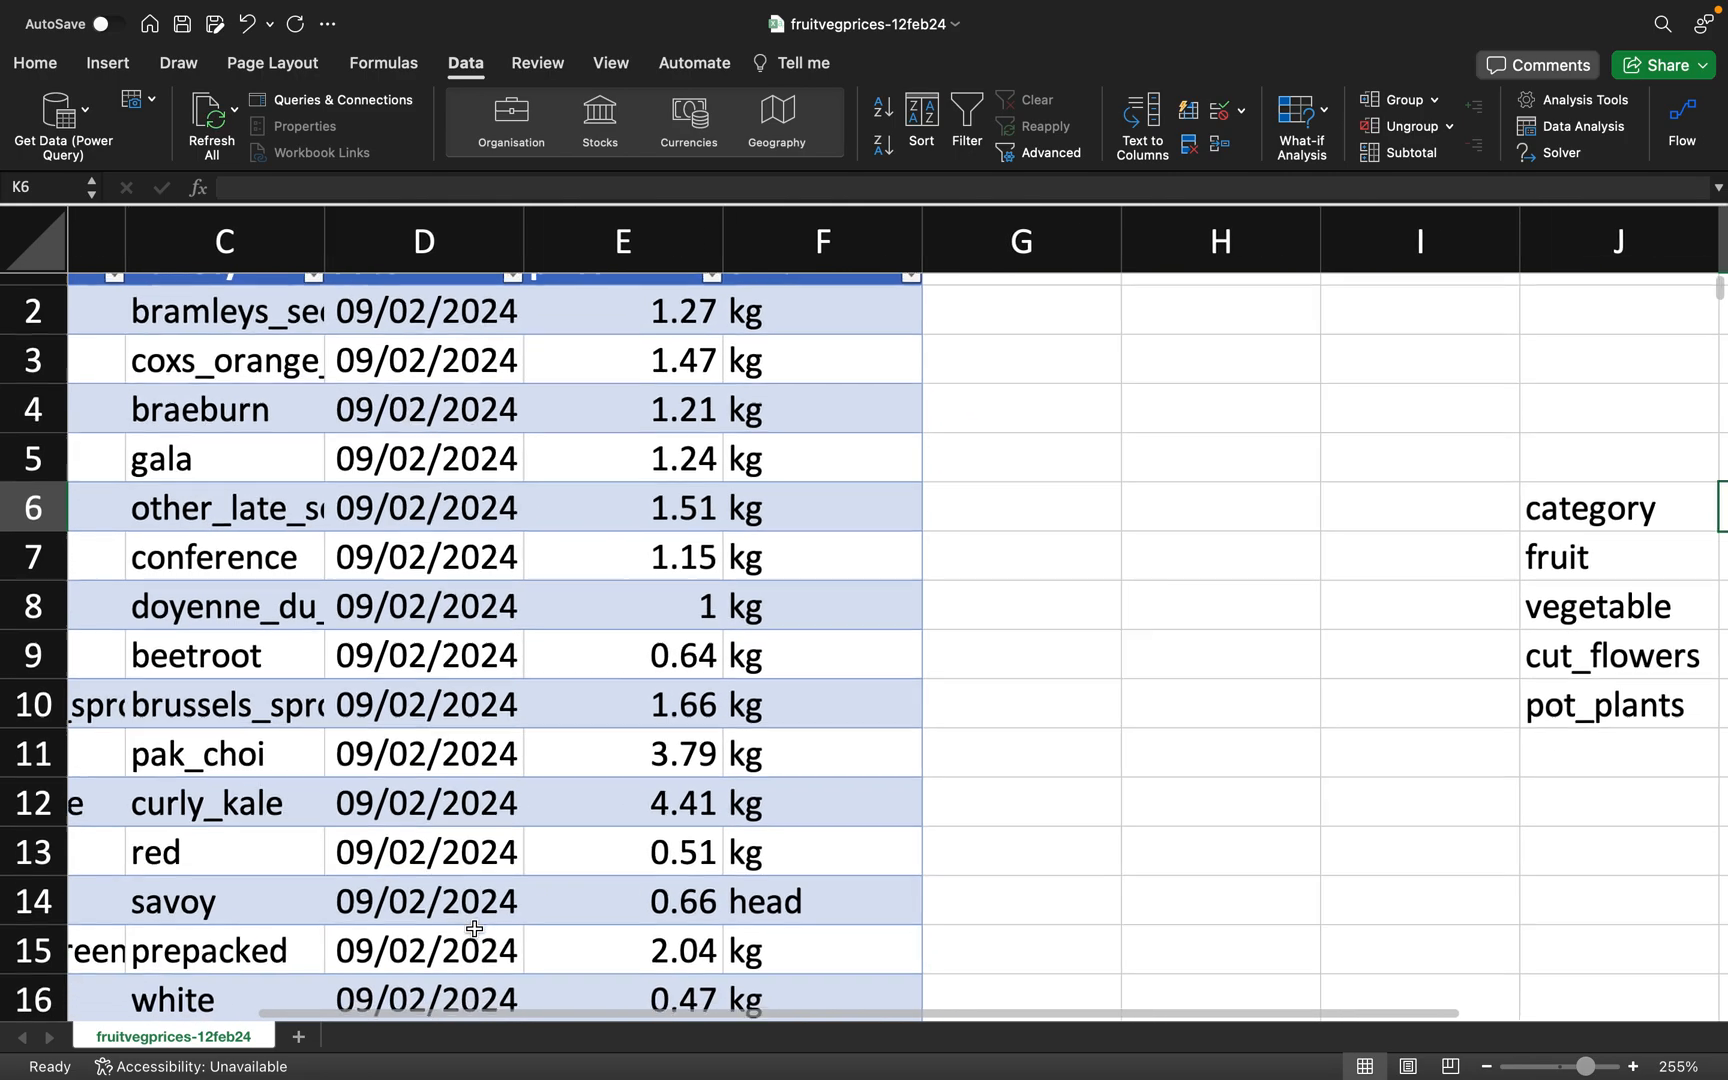
scroll(474, 929, "left", 2)
scroll(474, 929, "up", 1)
scroll(484, 958, "right", 1)
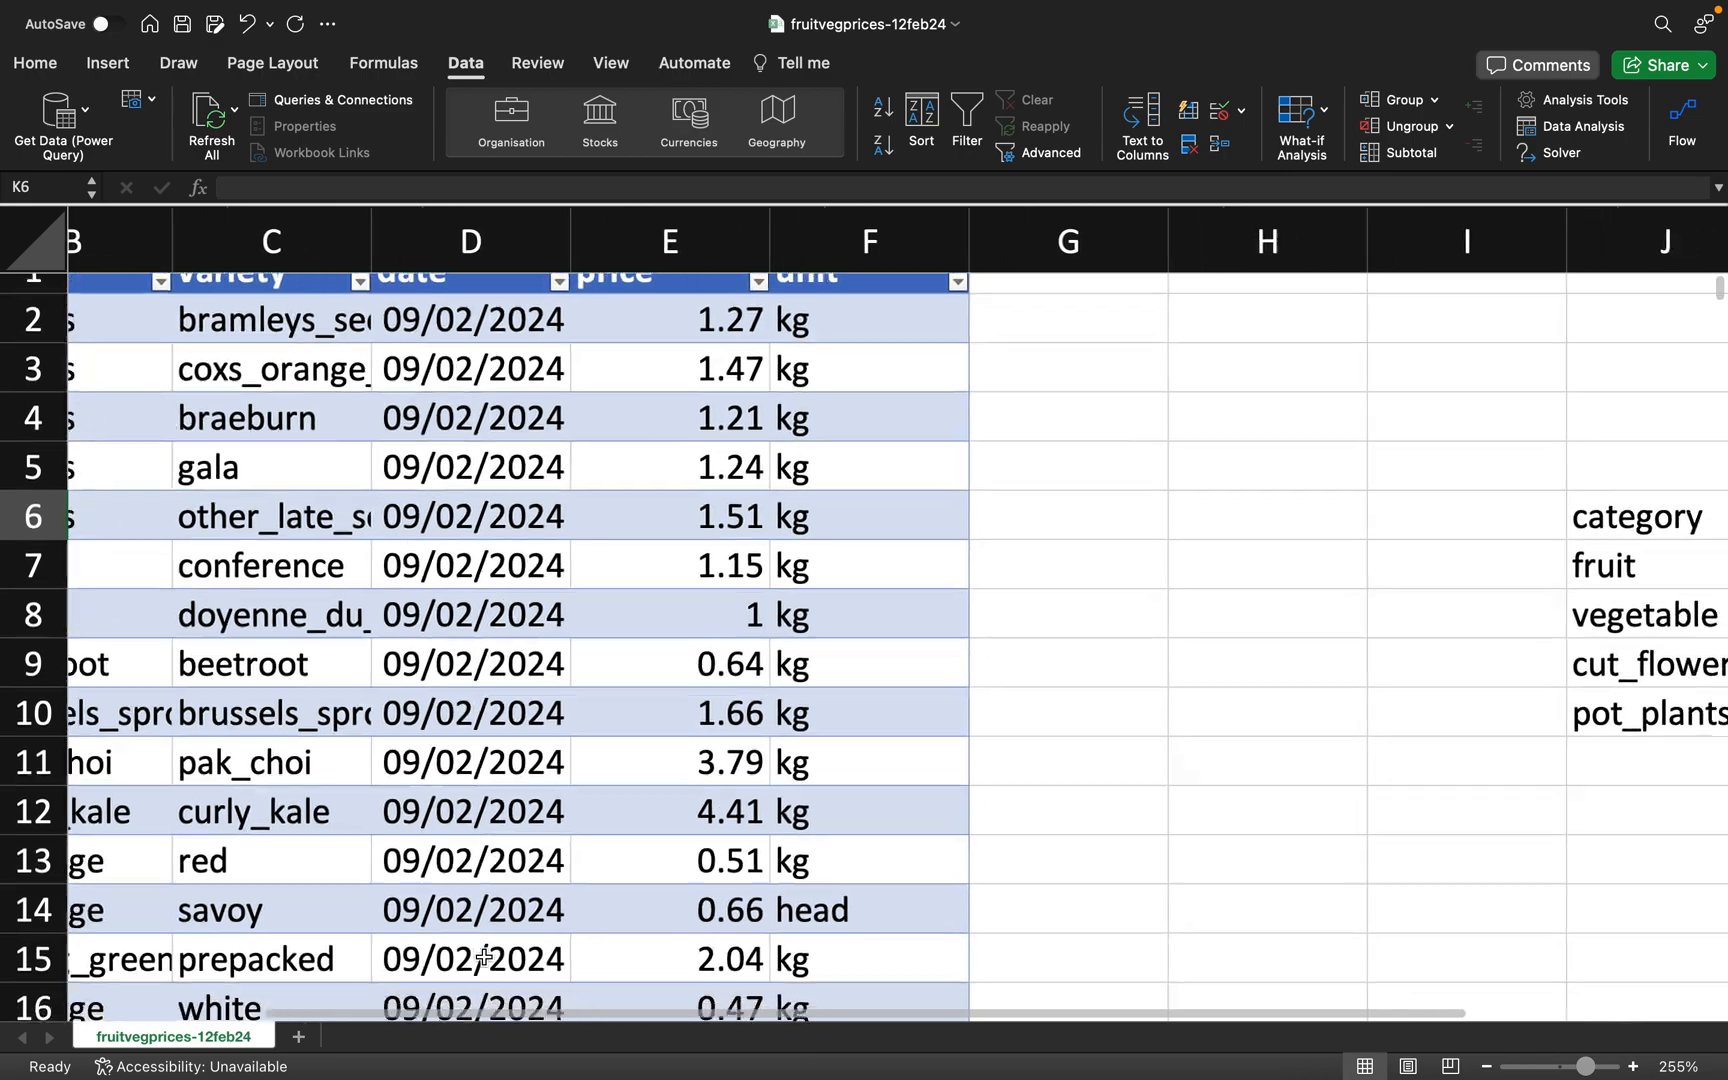
scroll(484, 958, "right", 2)
scroll(484, 958, "down", 2)
scroll(484, 955, "left", 4)
scroll(484, 955, "up", 1)
scroll(484, 953, "left", 2)
scroll(484, 953, "up", 1)
scroll(327, 729, "up", 1)
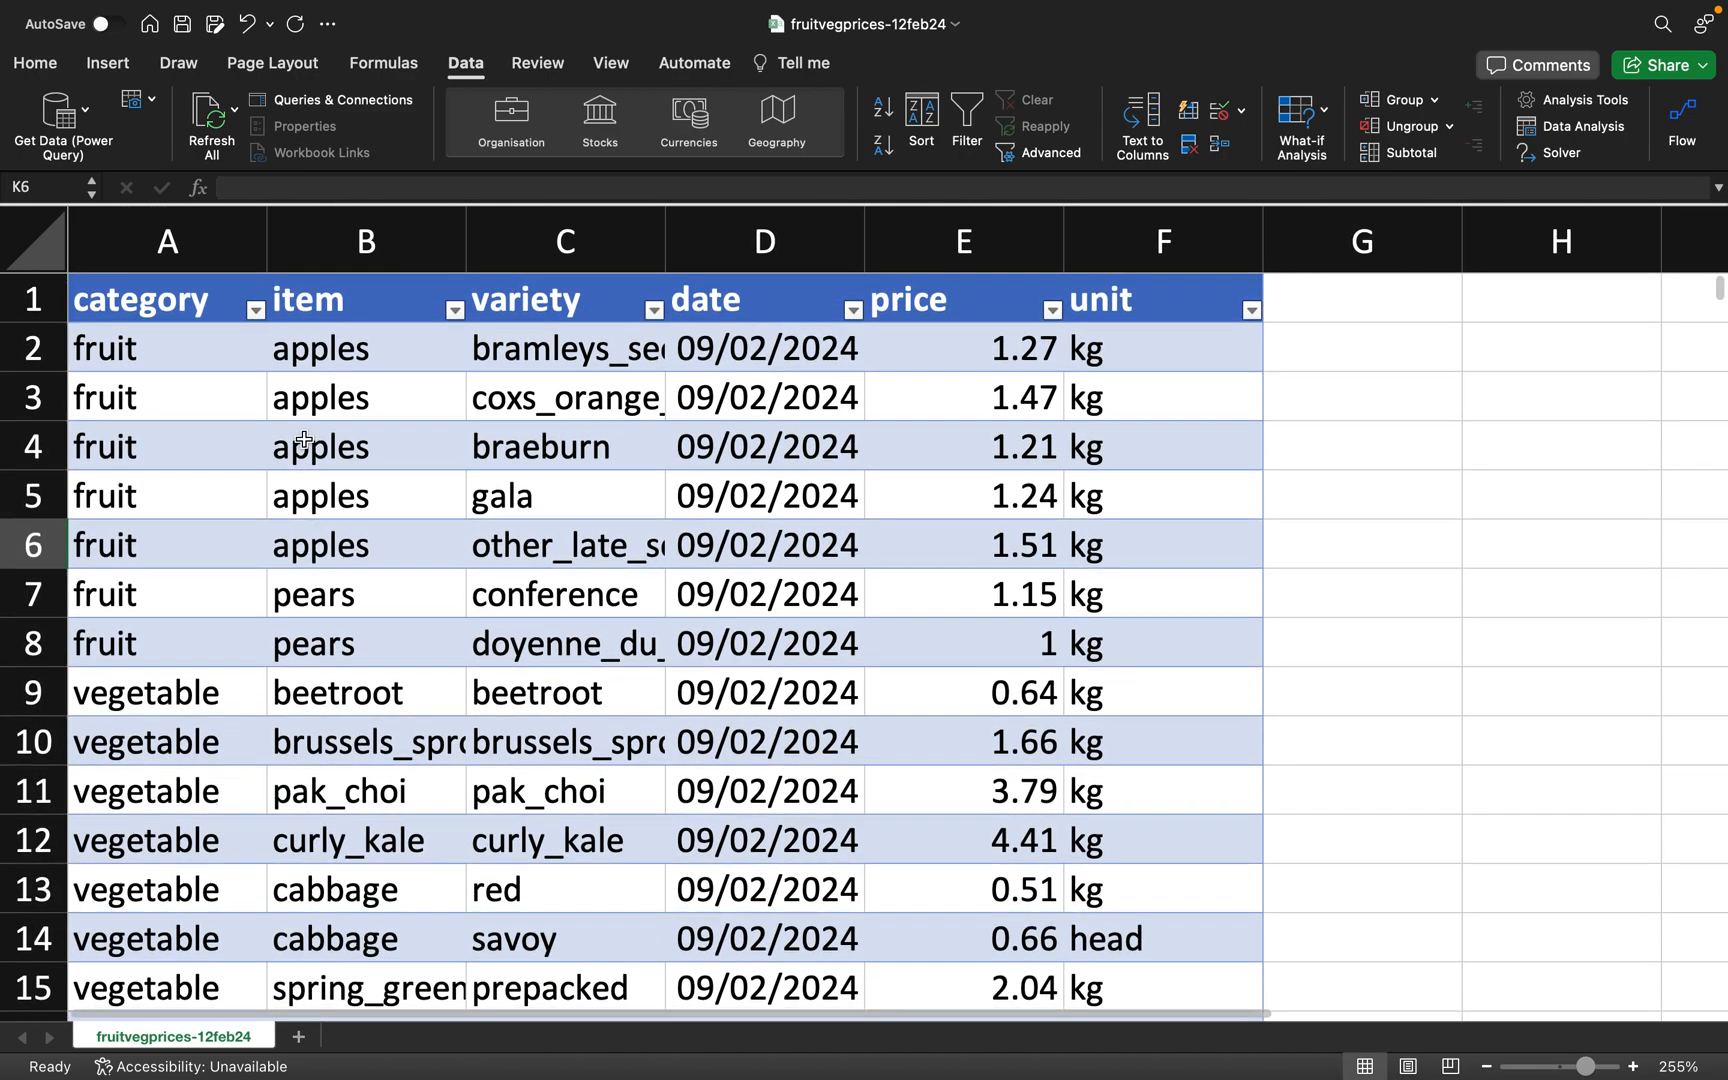
scroll(960, 680, "right", 1)
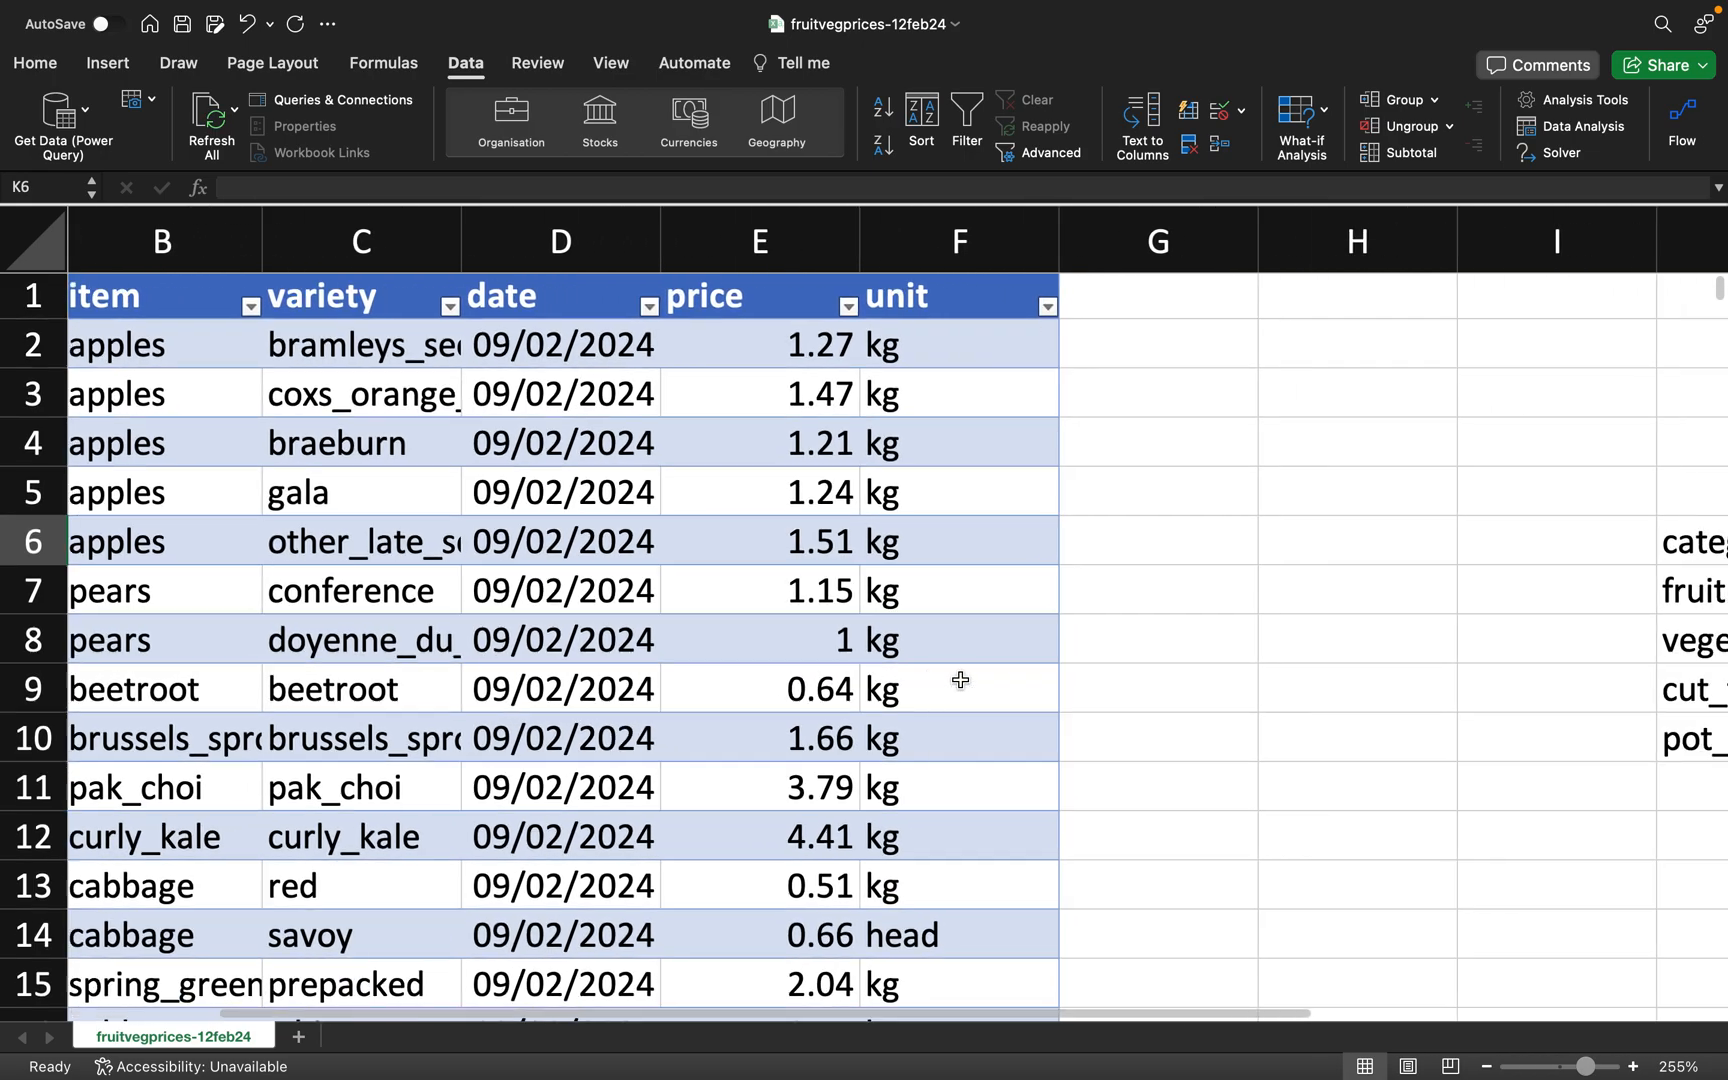
scroll(1173, 706, "right", 2)
scroll(1175, 707, "left", 3)
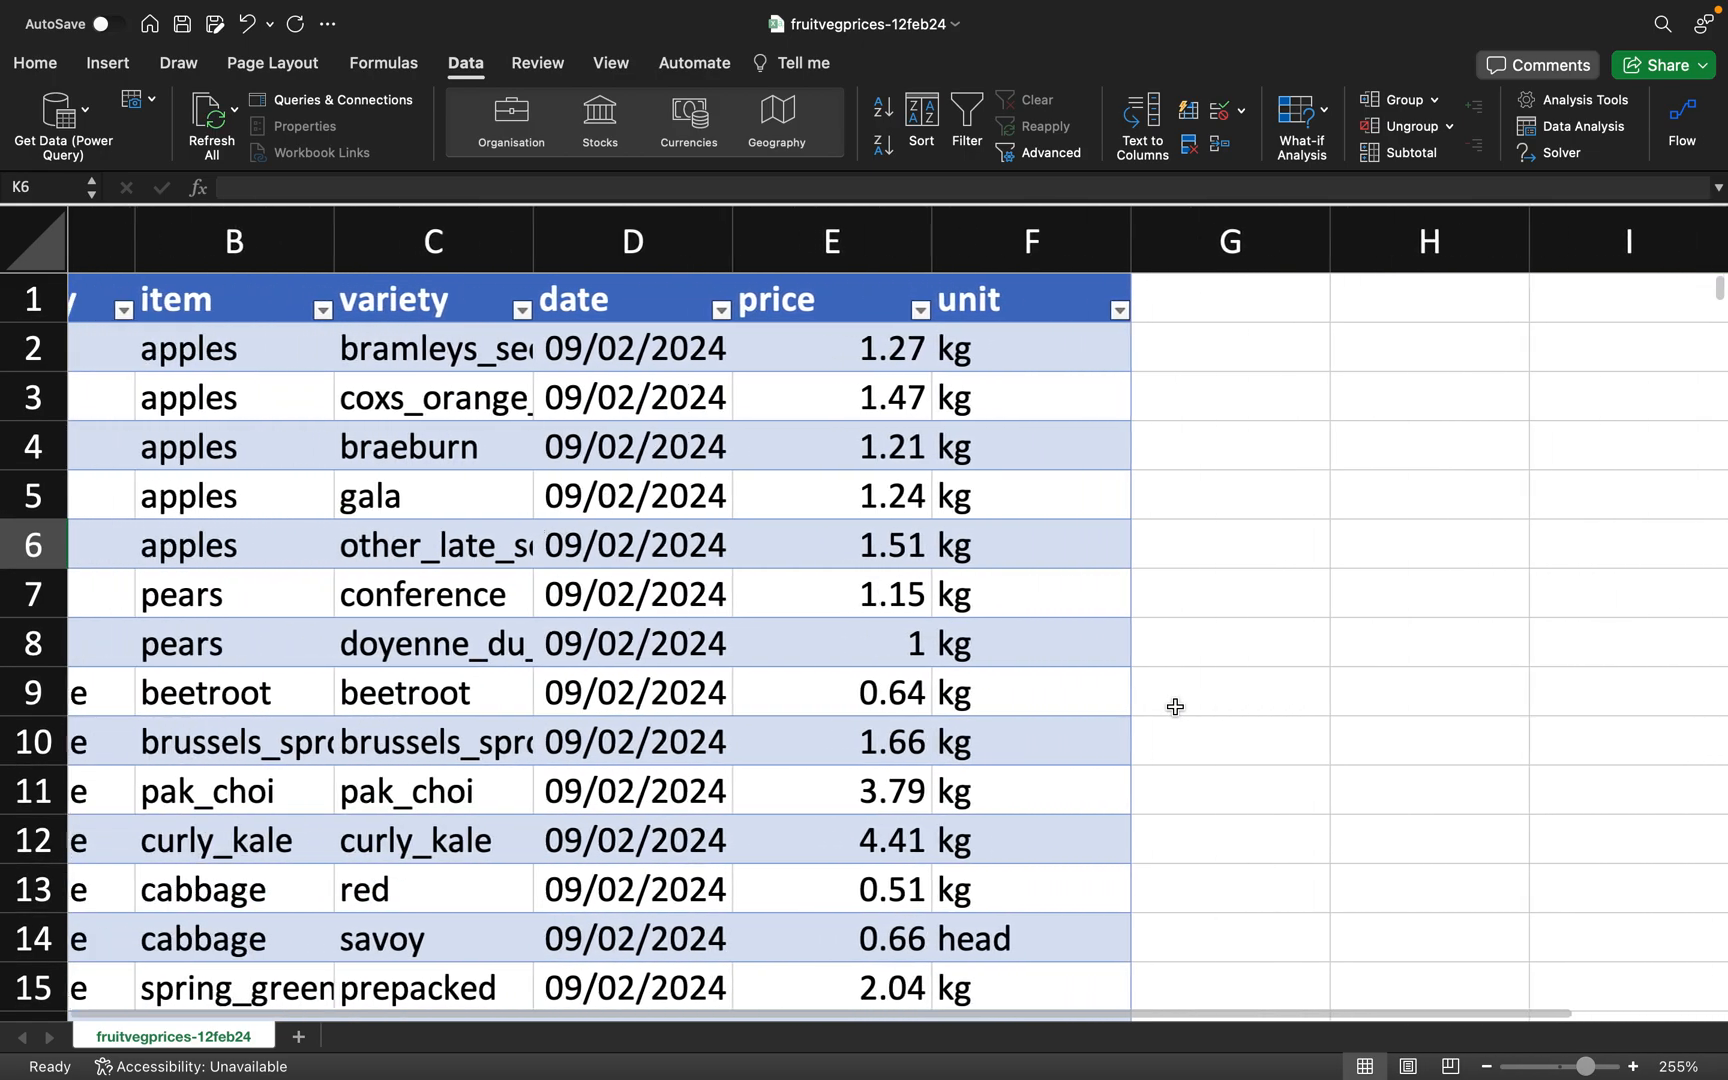
- Add the heading "items" in K6, next to the "category" heading
scroll(1175, 707, "right", 3)
type("itemd")
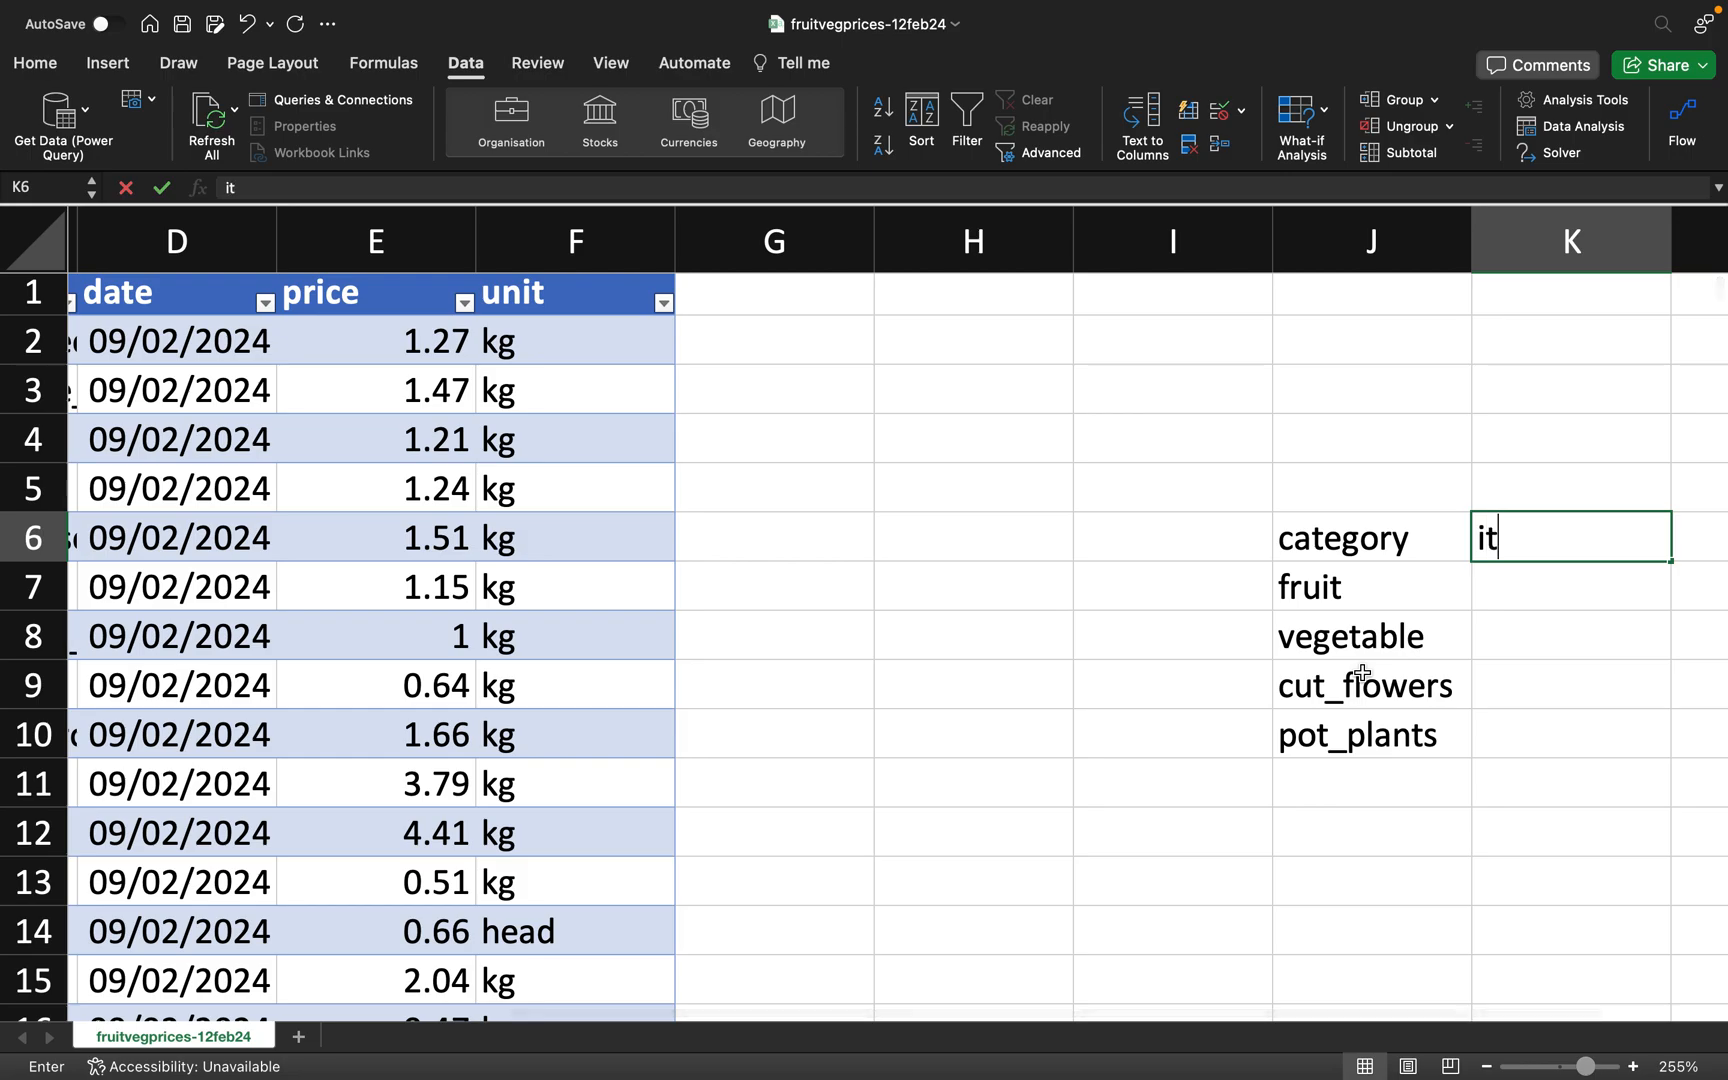
key("BackSpace")
type("s")
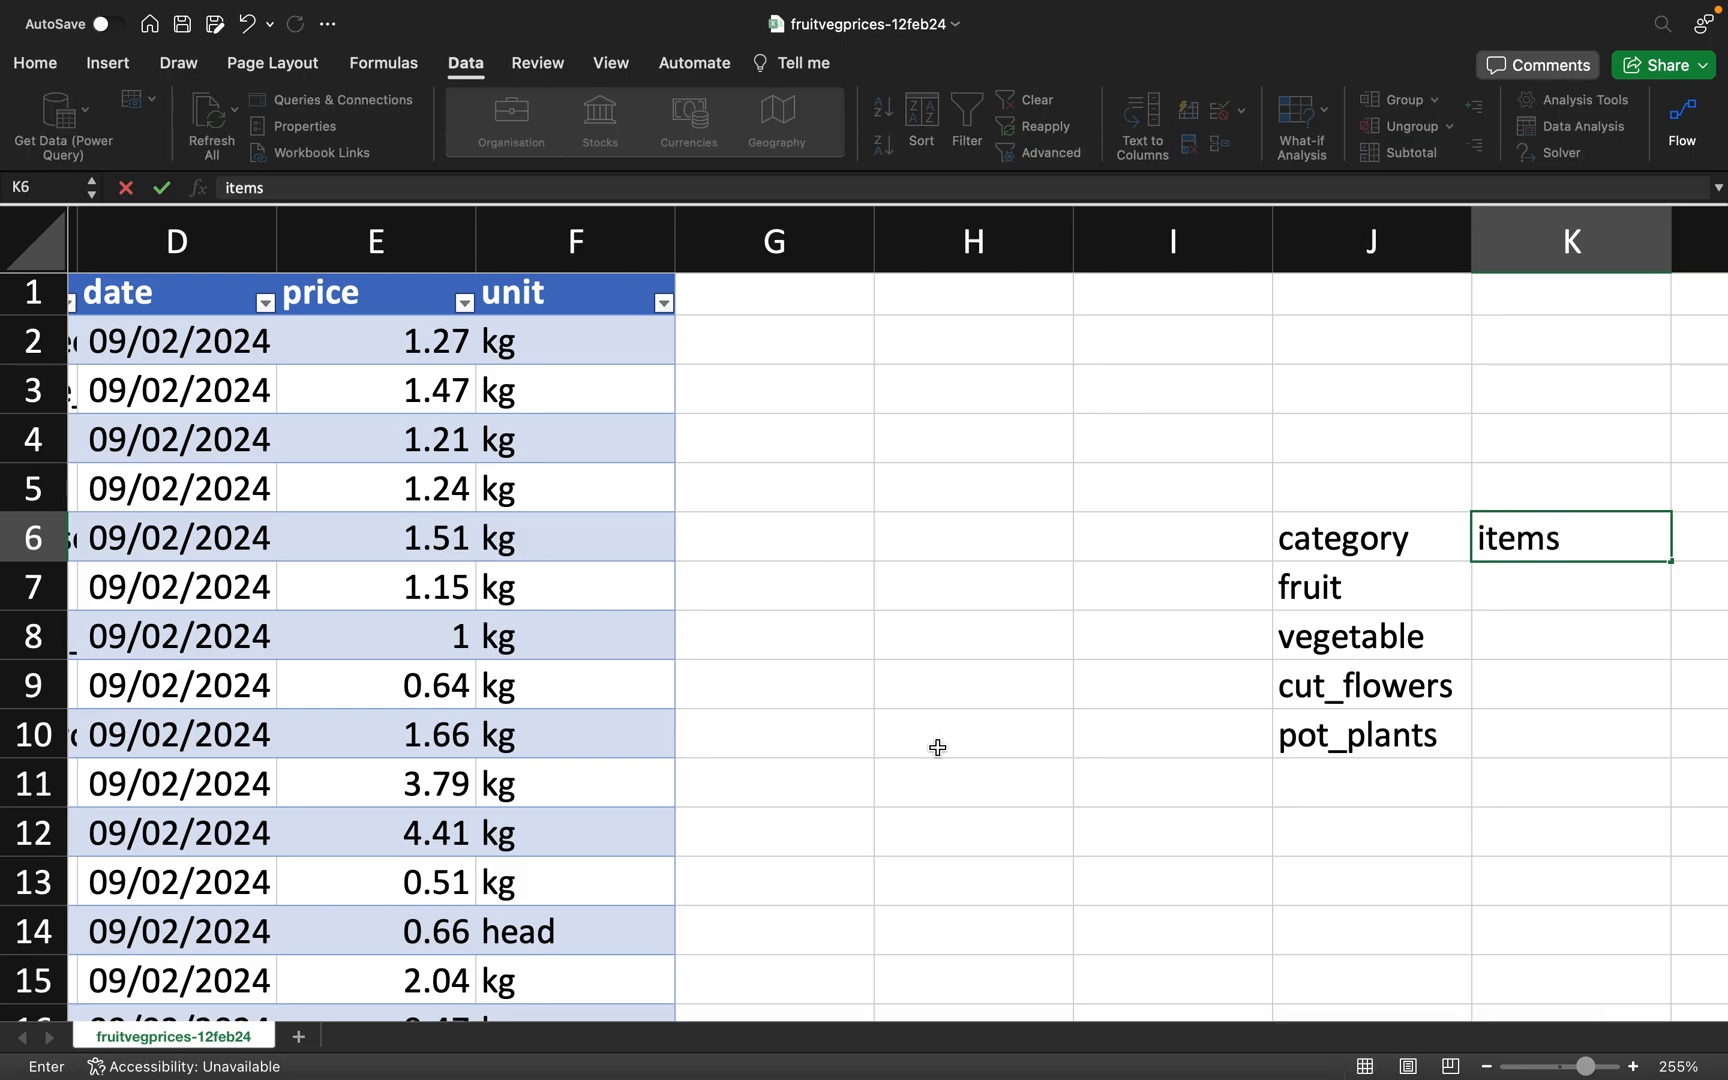
- Review the distinct values of the item column in its filter list, and close the list without filtering
scroll(930, 744, "left", 3)
scroll(597, 437, "right", 2)
scroll(432, 308, "left", 2)
left_click(454, 310)
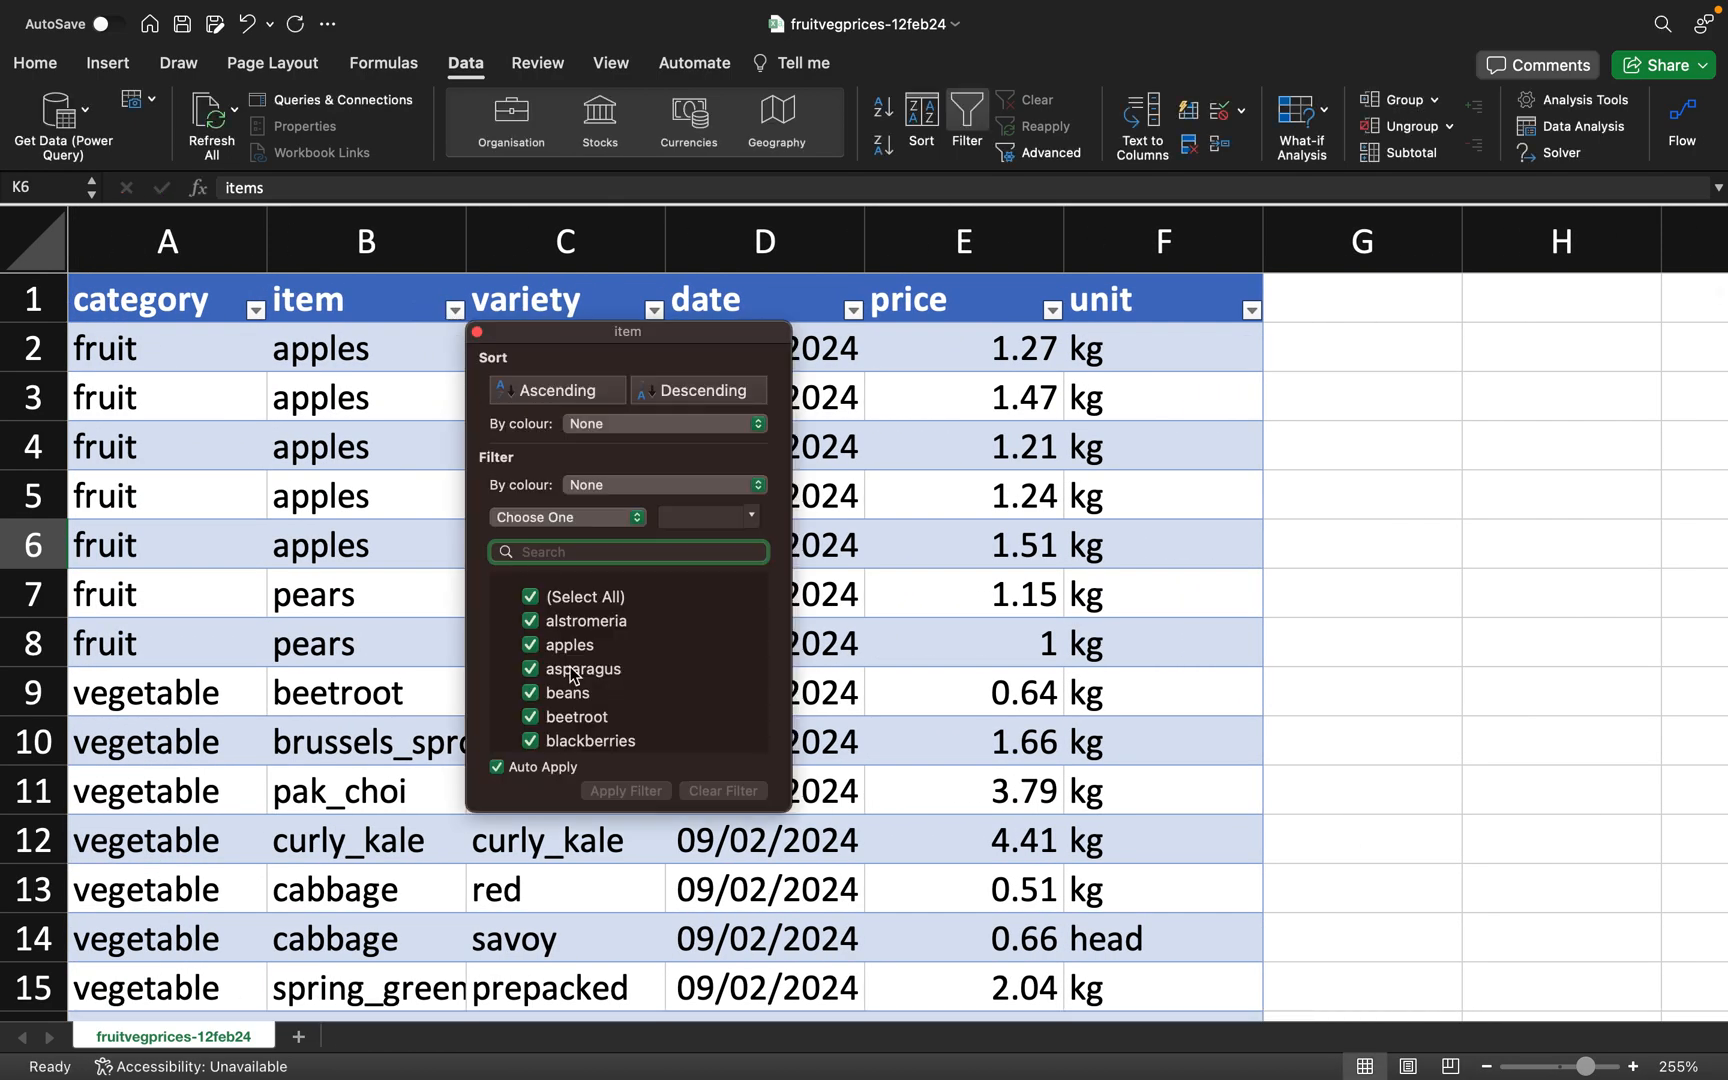
scroll(586, 680, "down", 10)
scroll(588, 685, "down", 8)
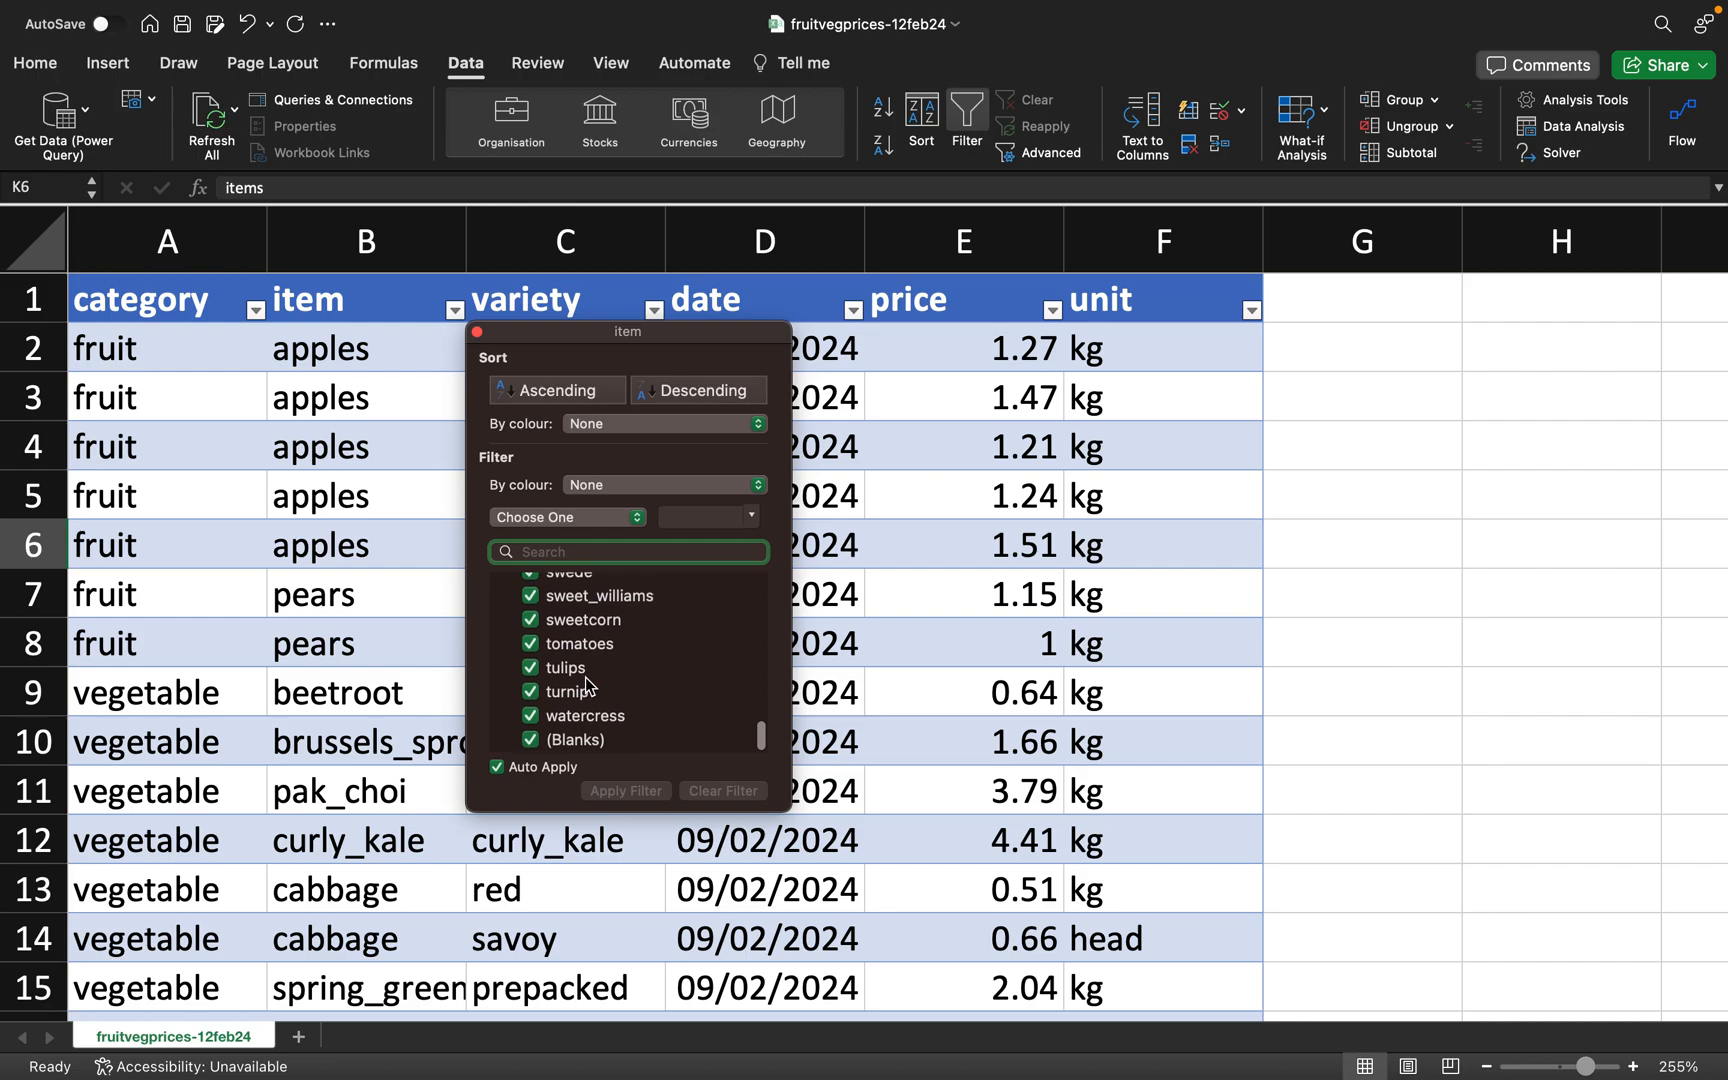
left_click(419, 688)
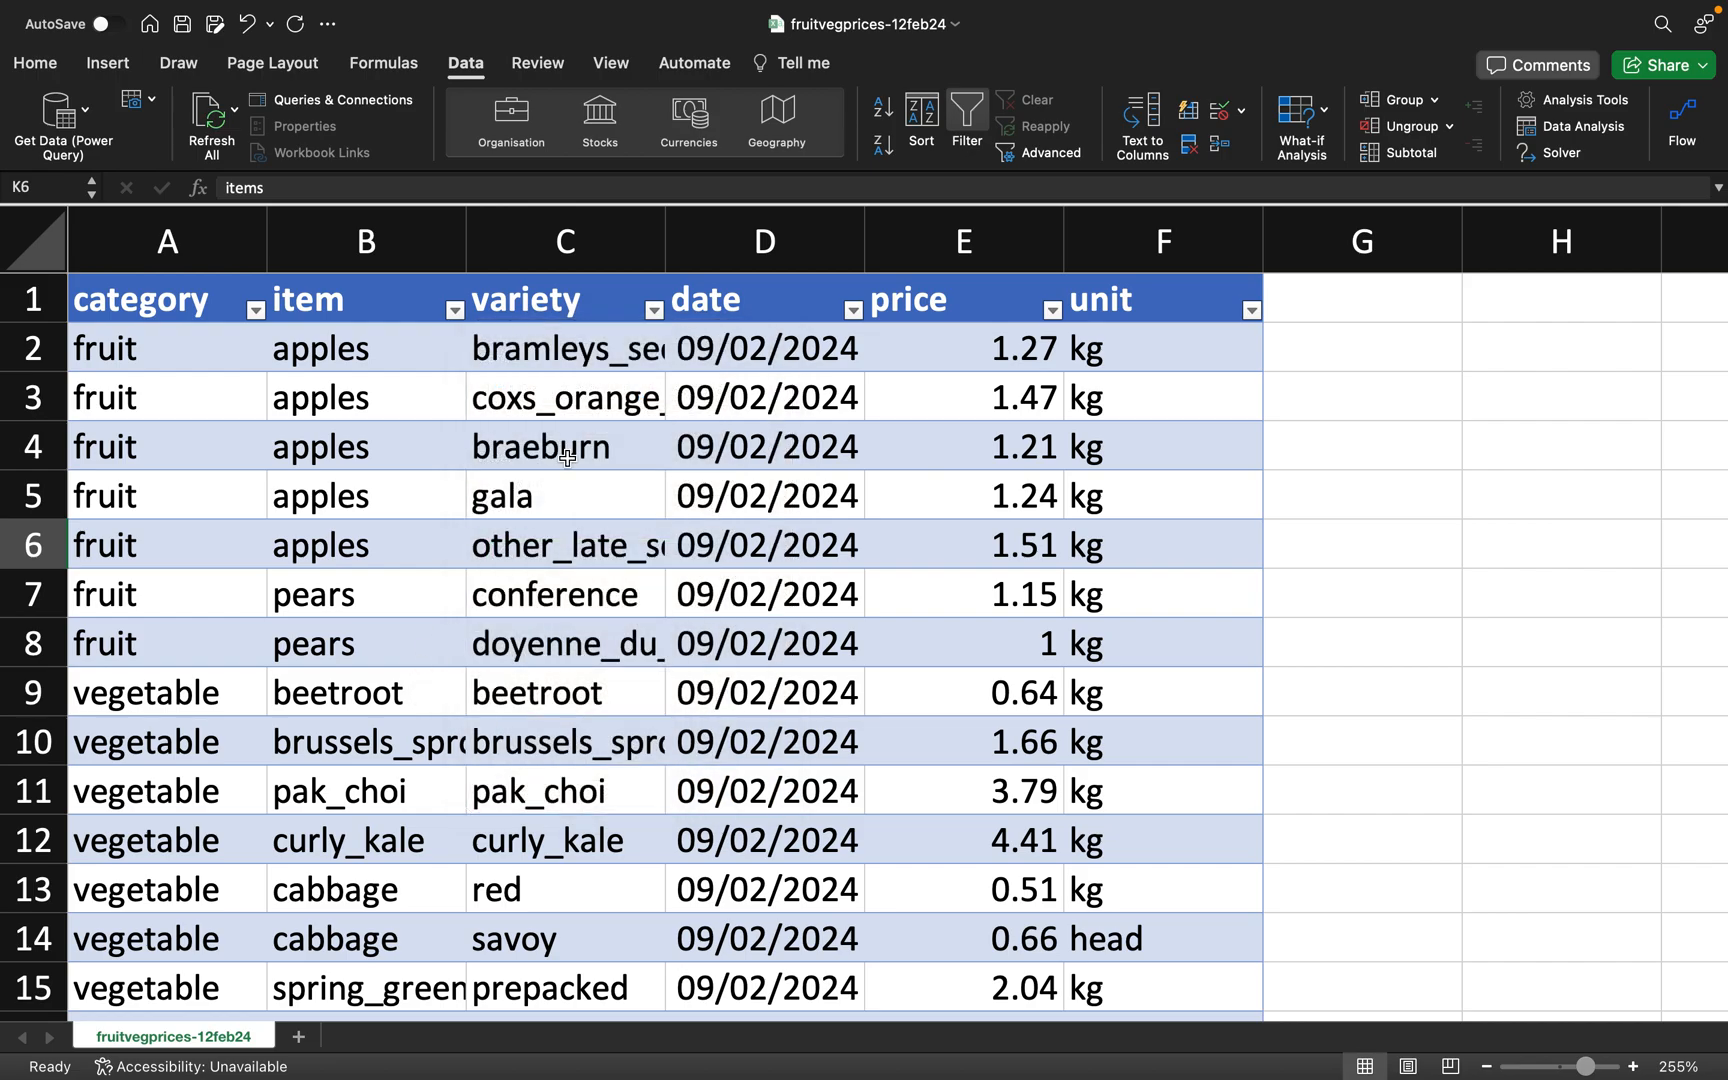
- Review the distinct values of the variety column in its filter list, and close the list without filtering
left_click(659, 324)
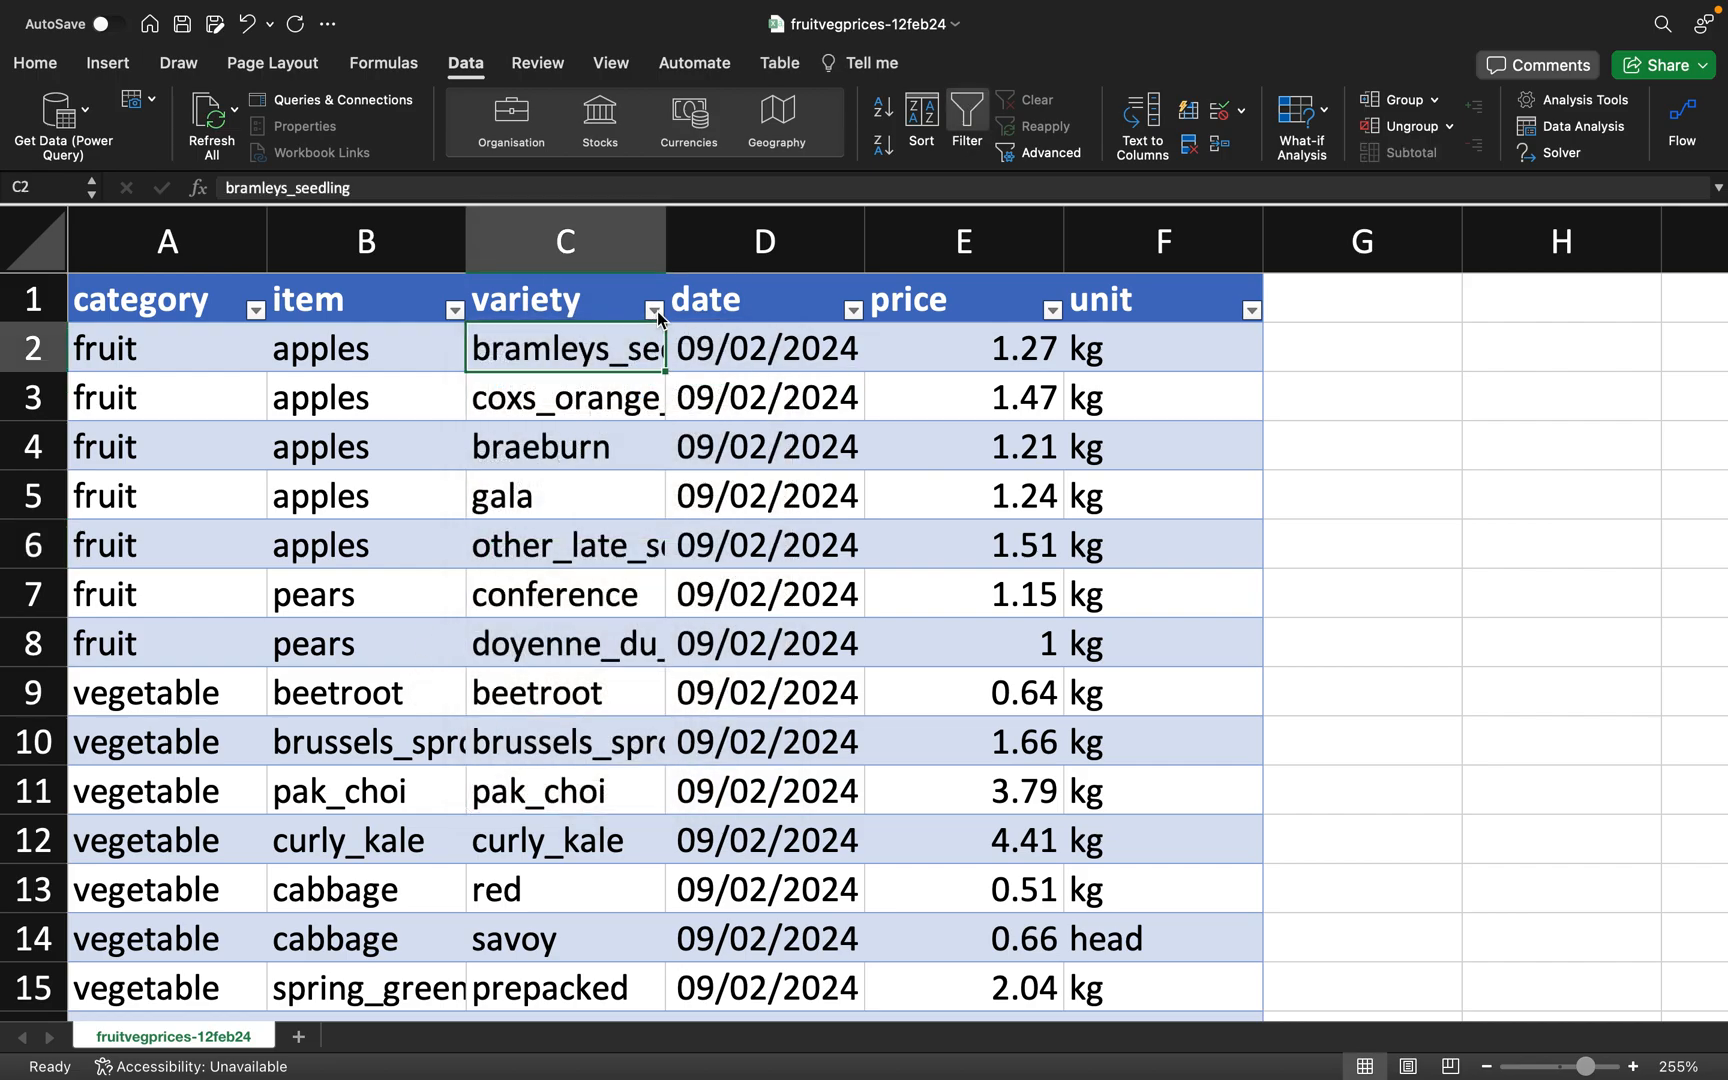
left_click(654, 310)
scroll(779, 700, "down", 15)
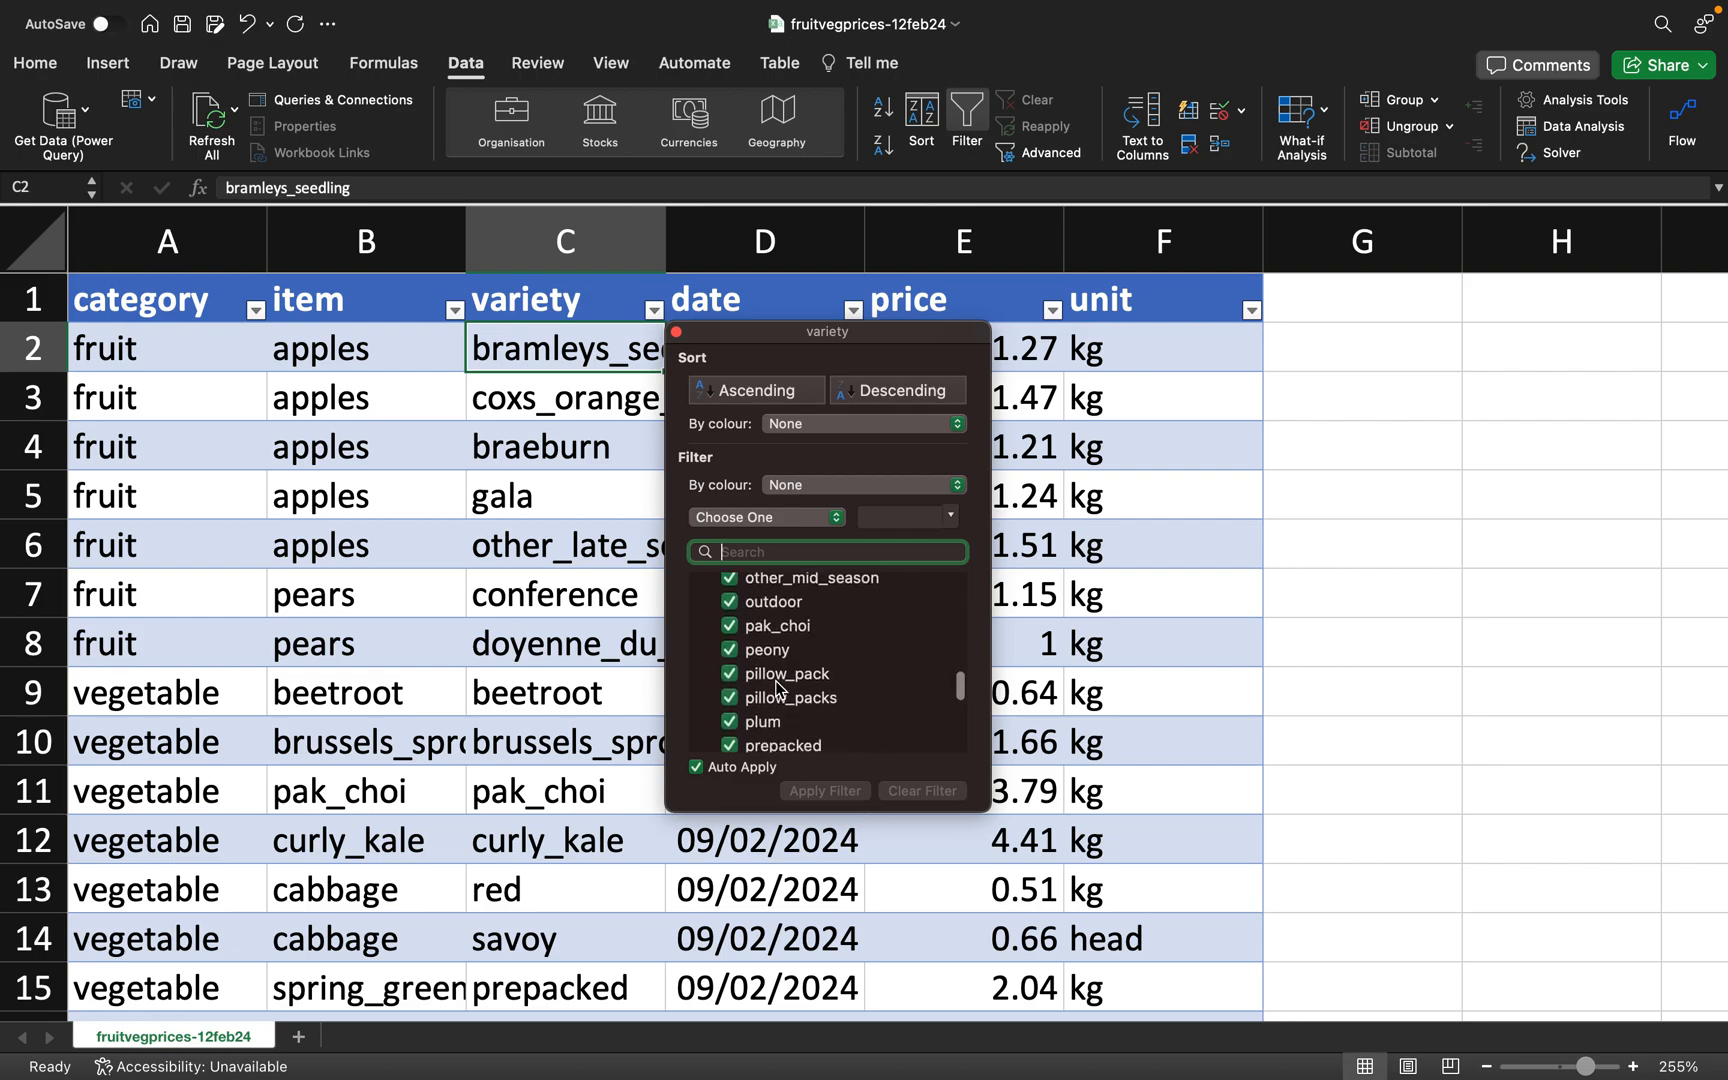
left_click(517, 688)
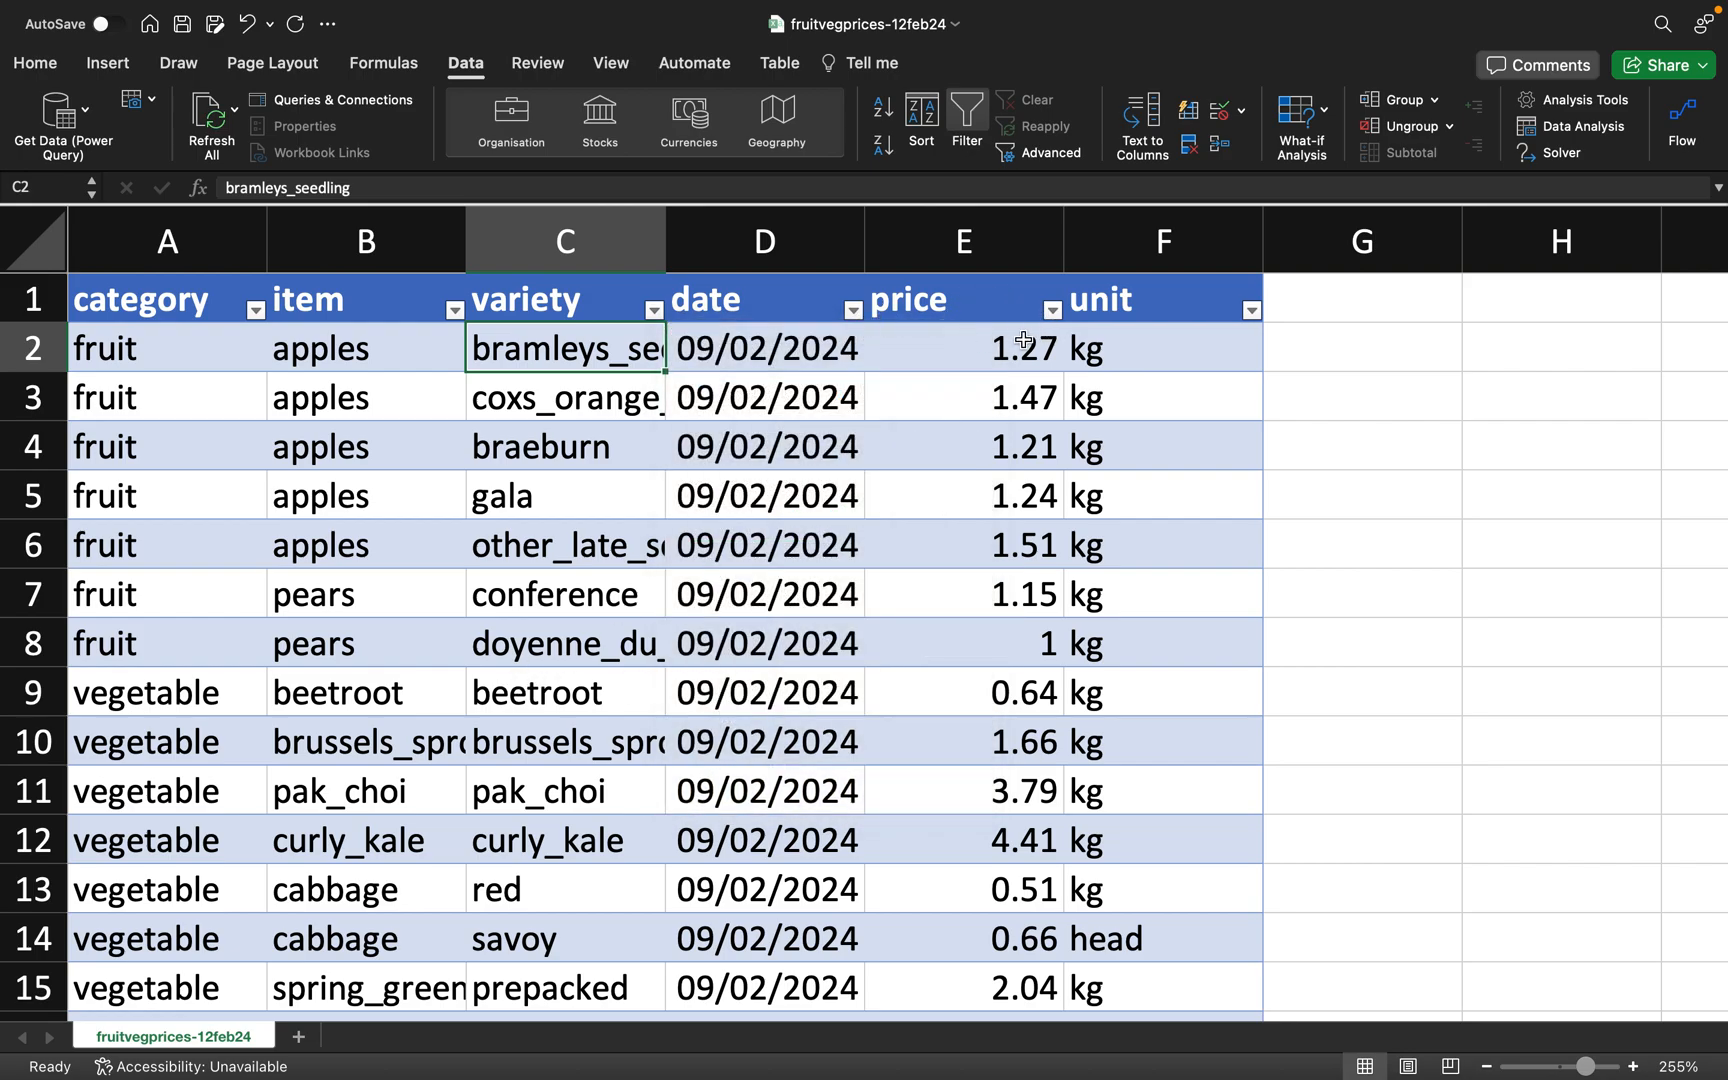
- Replace the heading in K6 with "price"
scroll(972, 475, "right", 5)
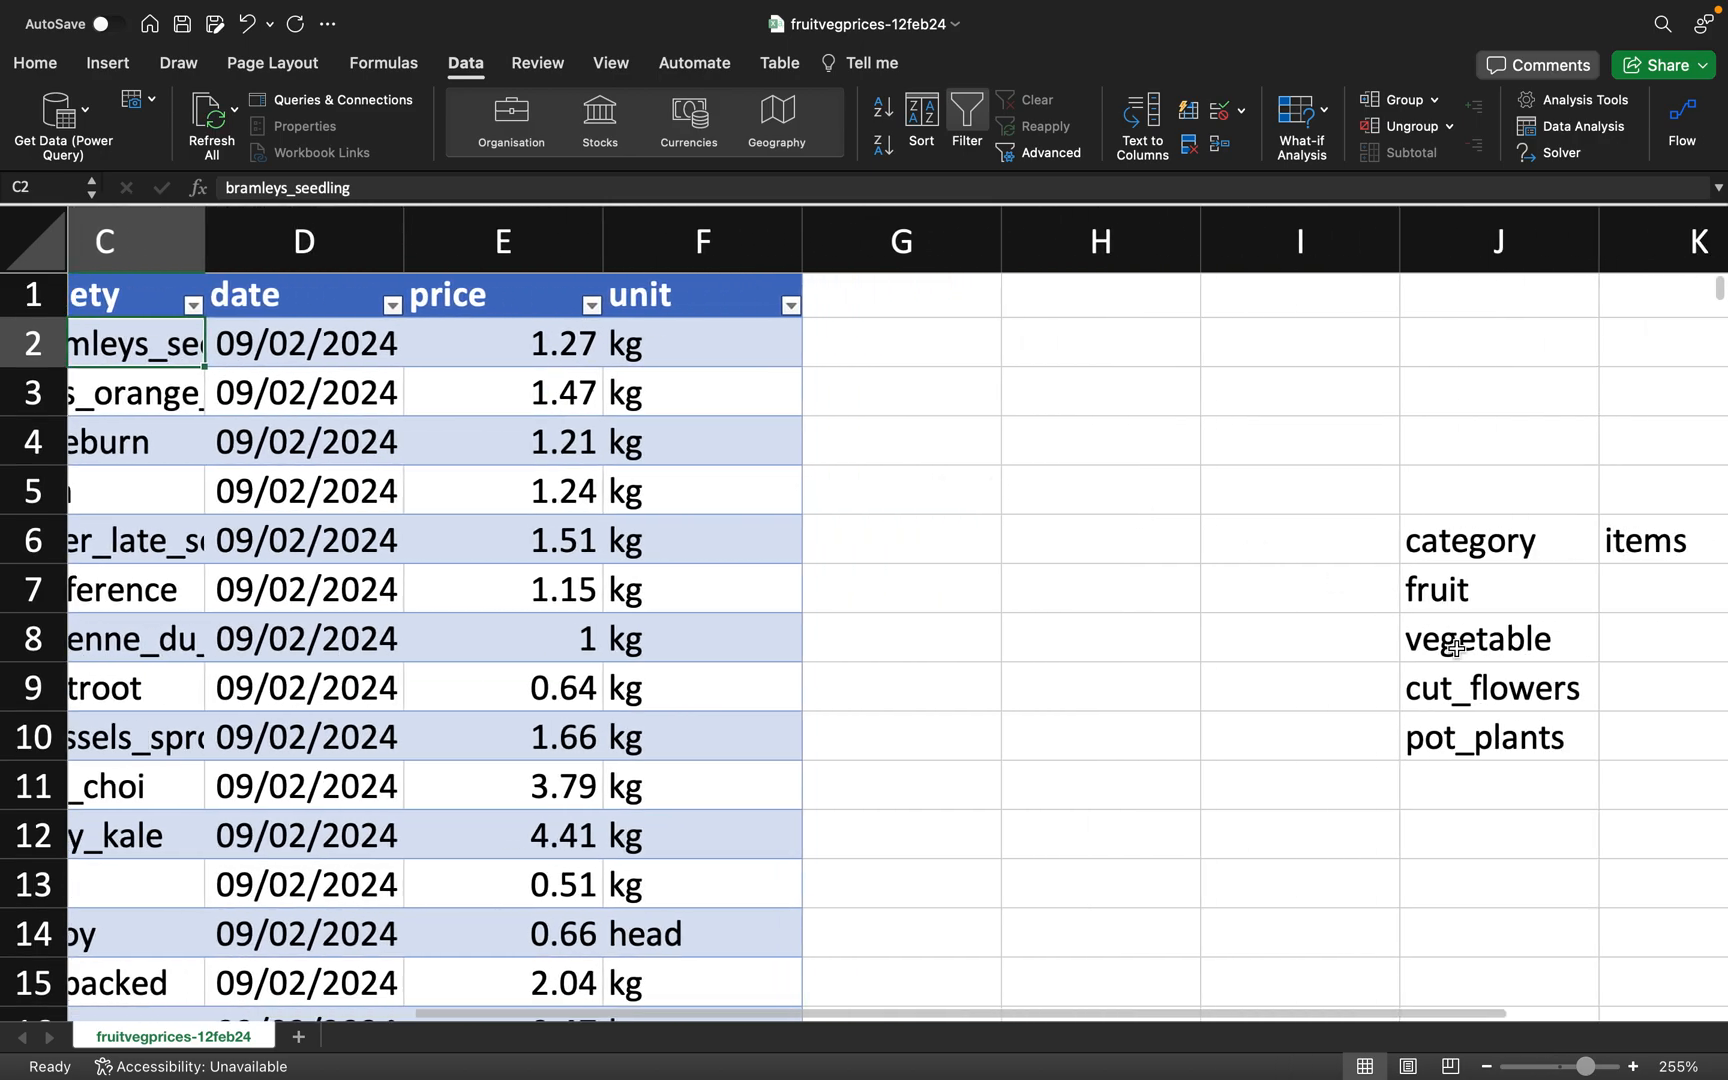
double_click(1625, 538)
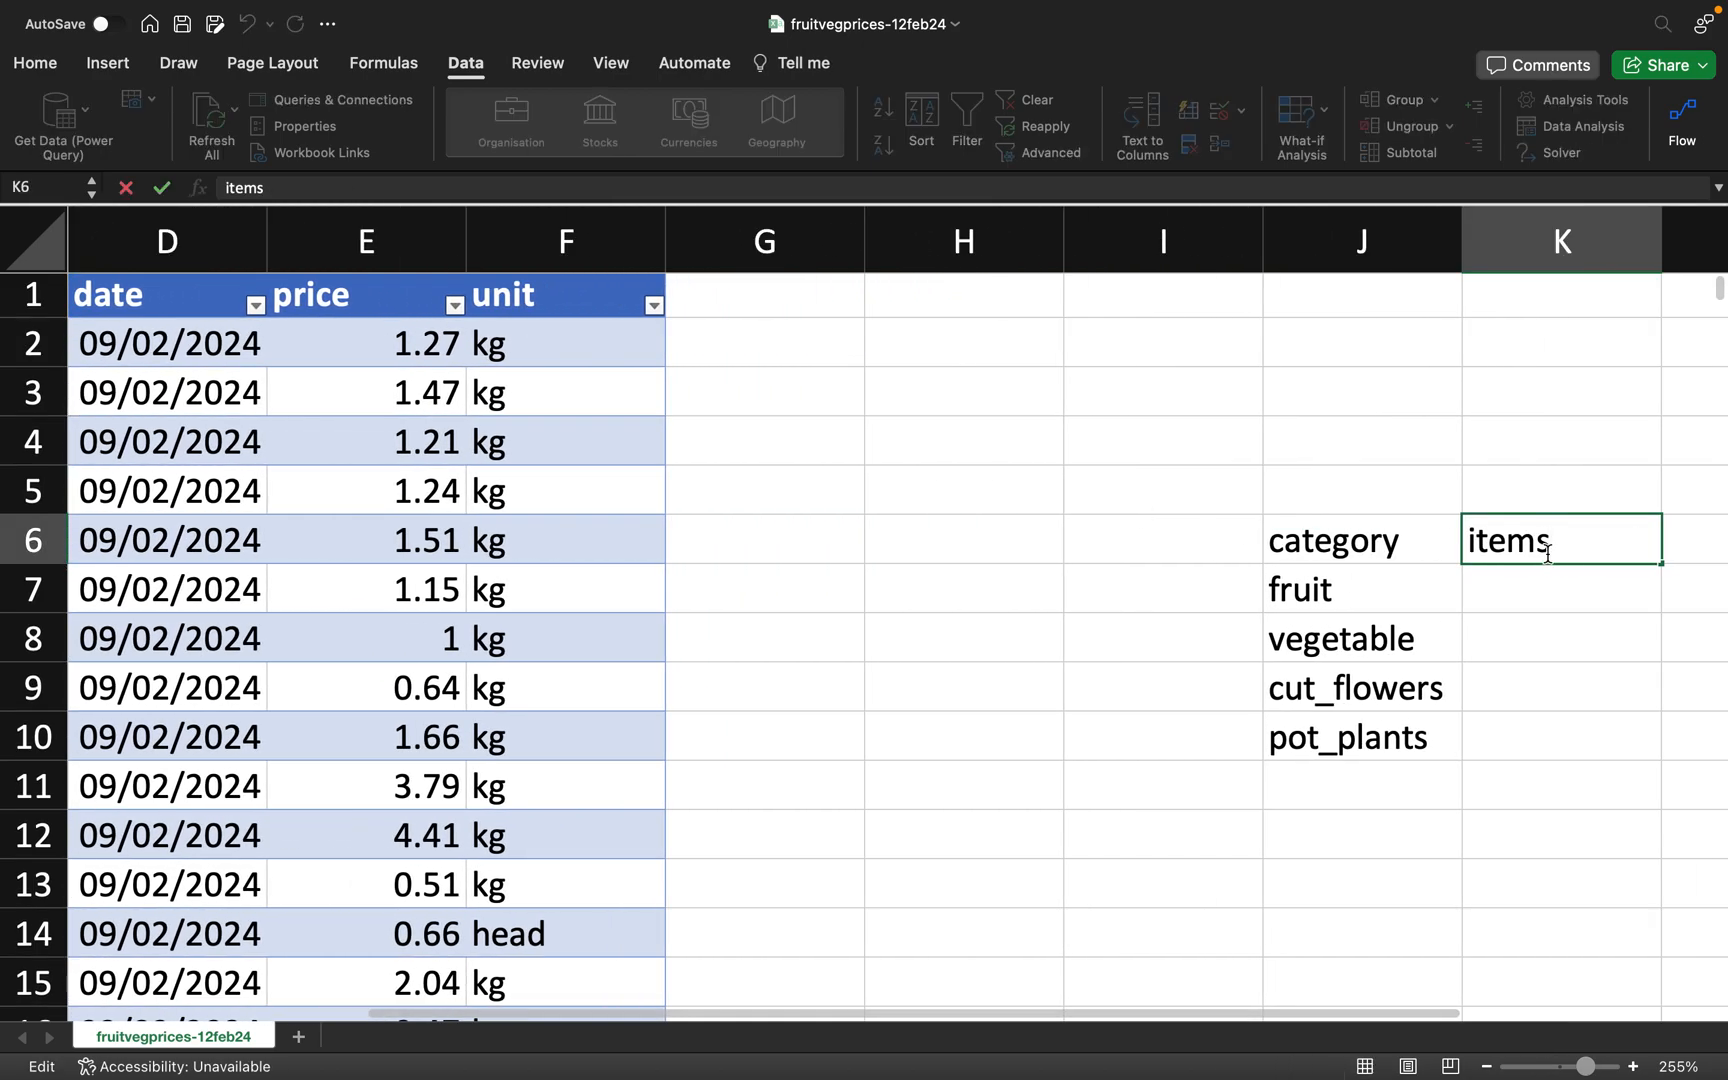
double_click(1525, 553)
type("price")
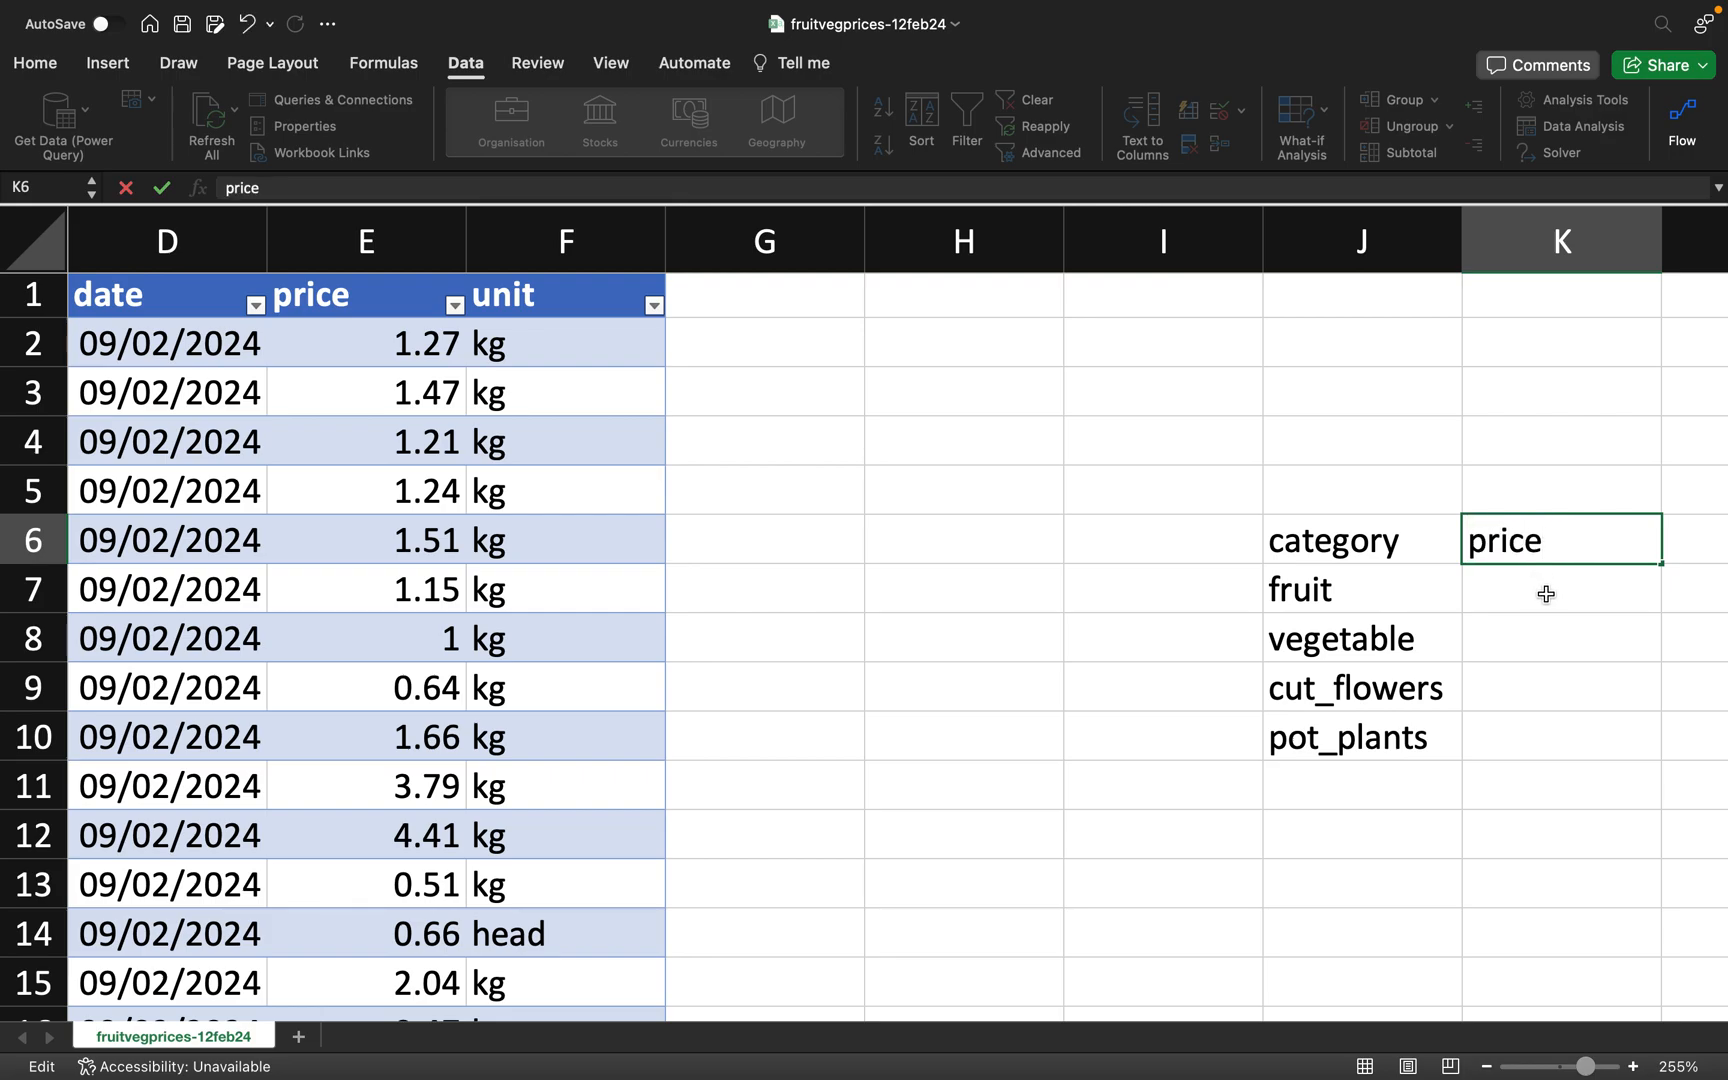
key("Return")
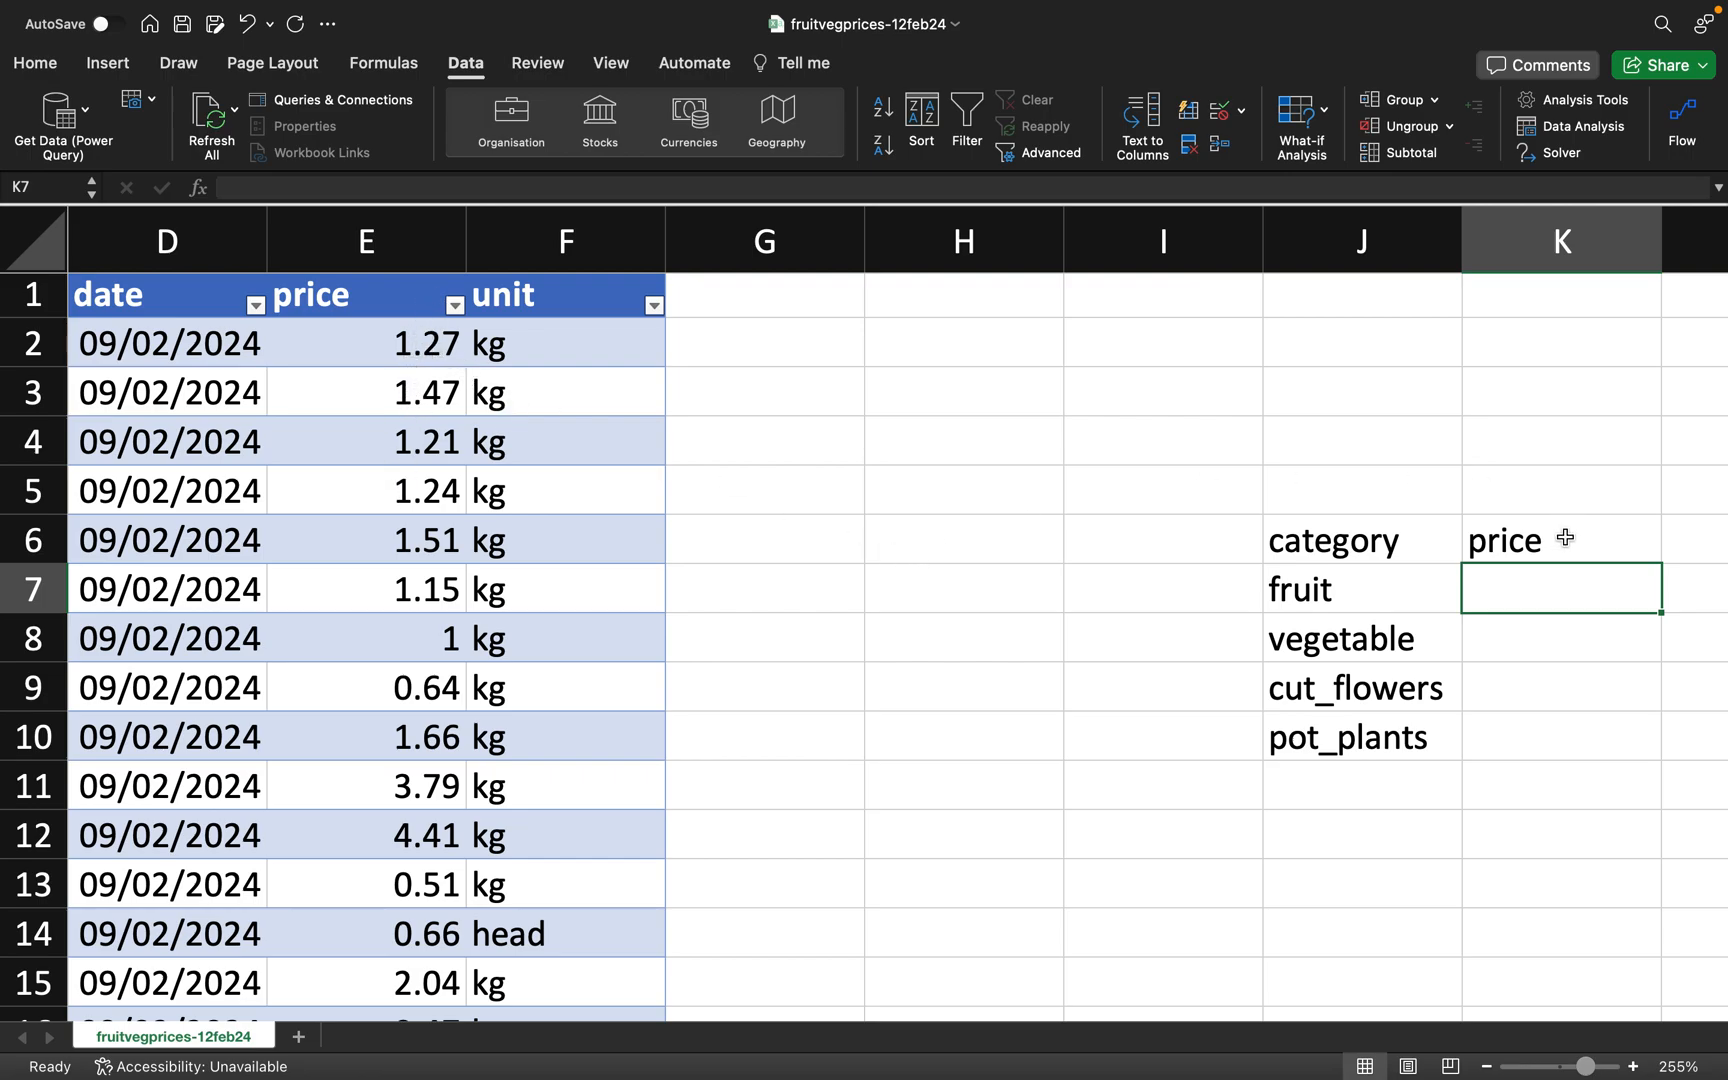
left_click_drag(1543, 586, 1547, 671)
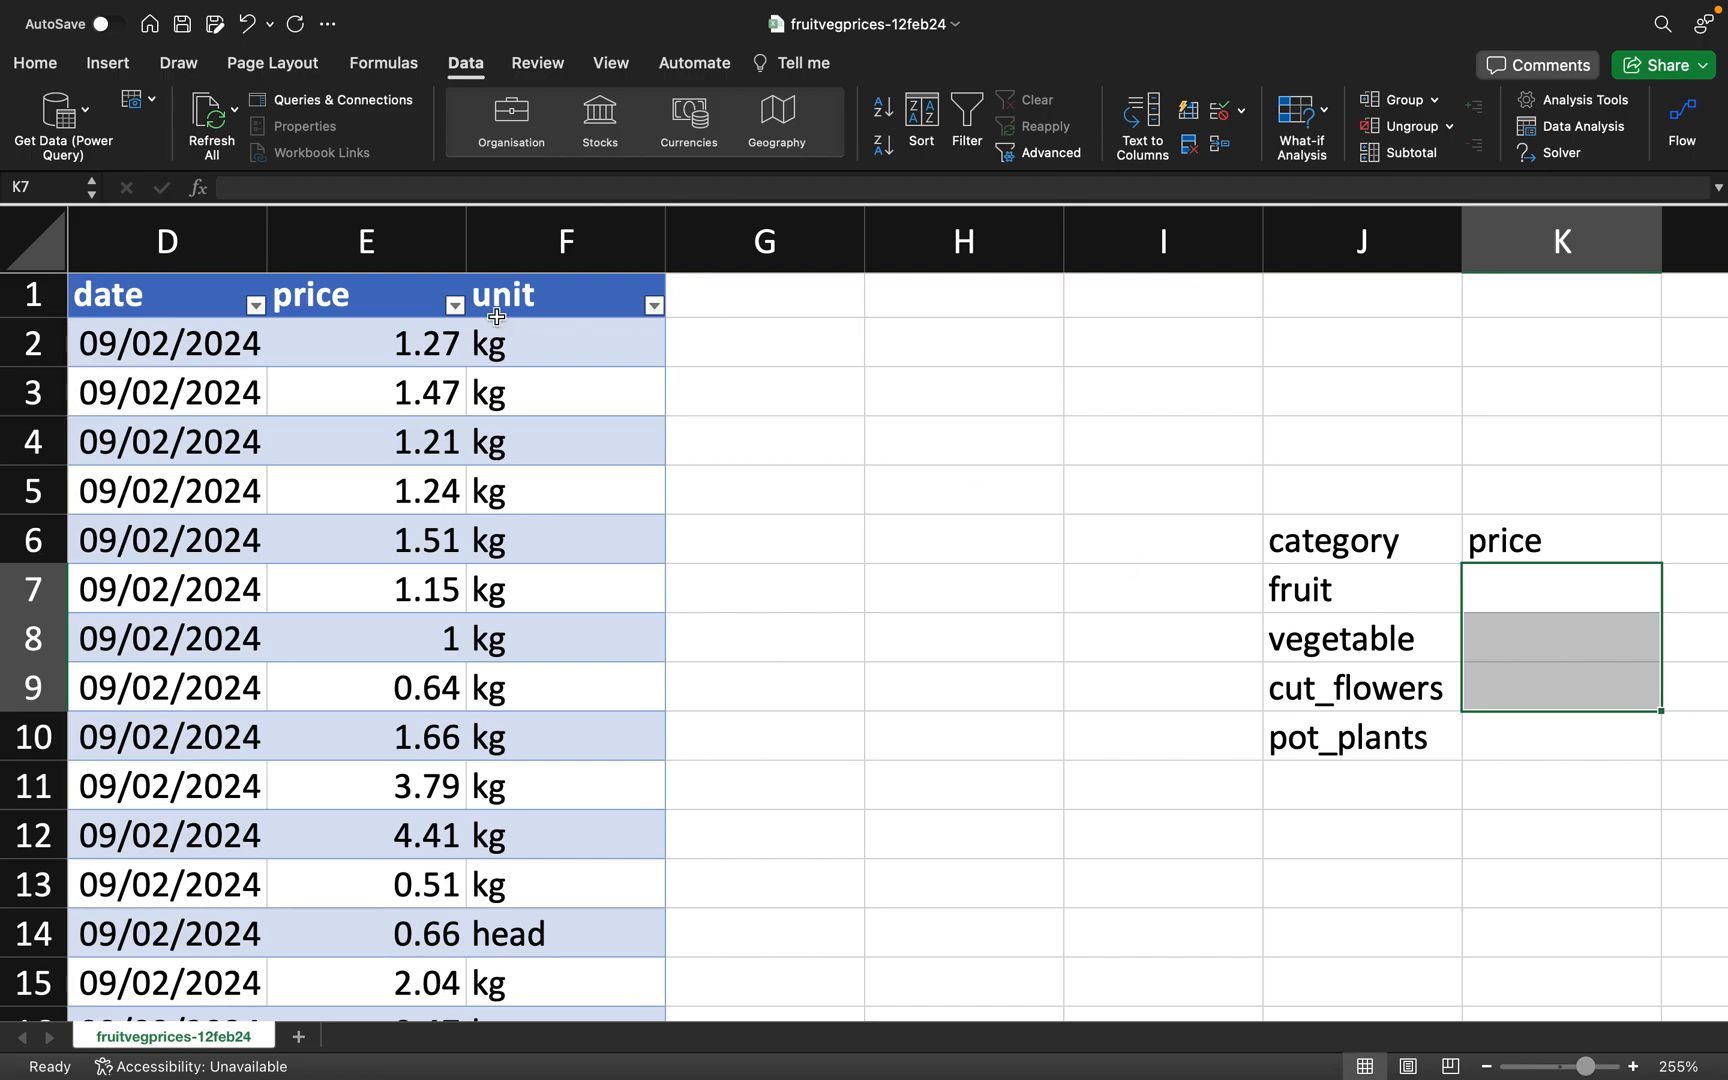
- Apply data validation to the whole price column, allowing only decimals between a minimum of 0 and a maximum of 5
left_click(366, 245)
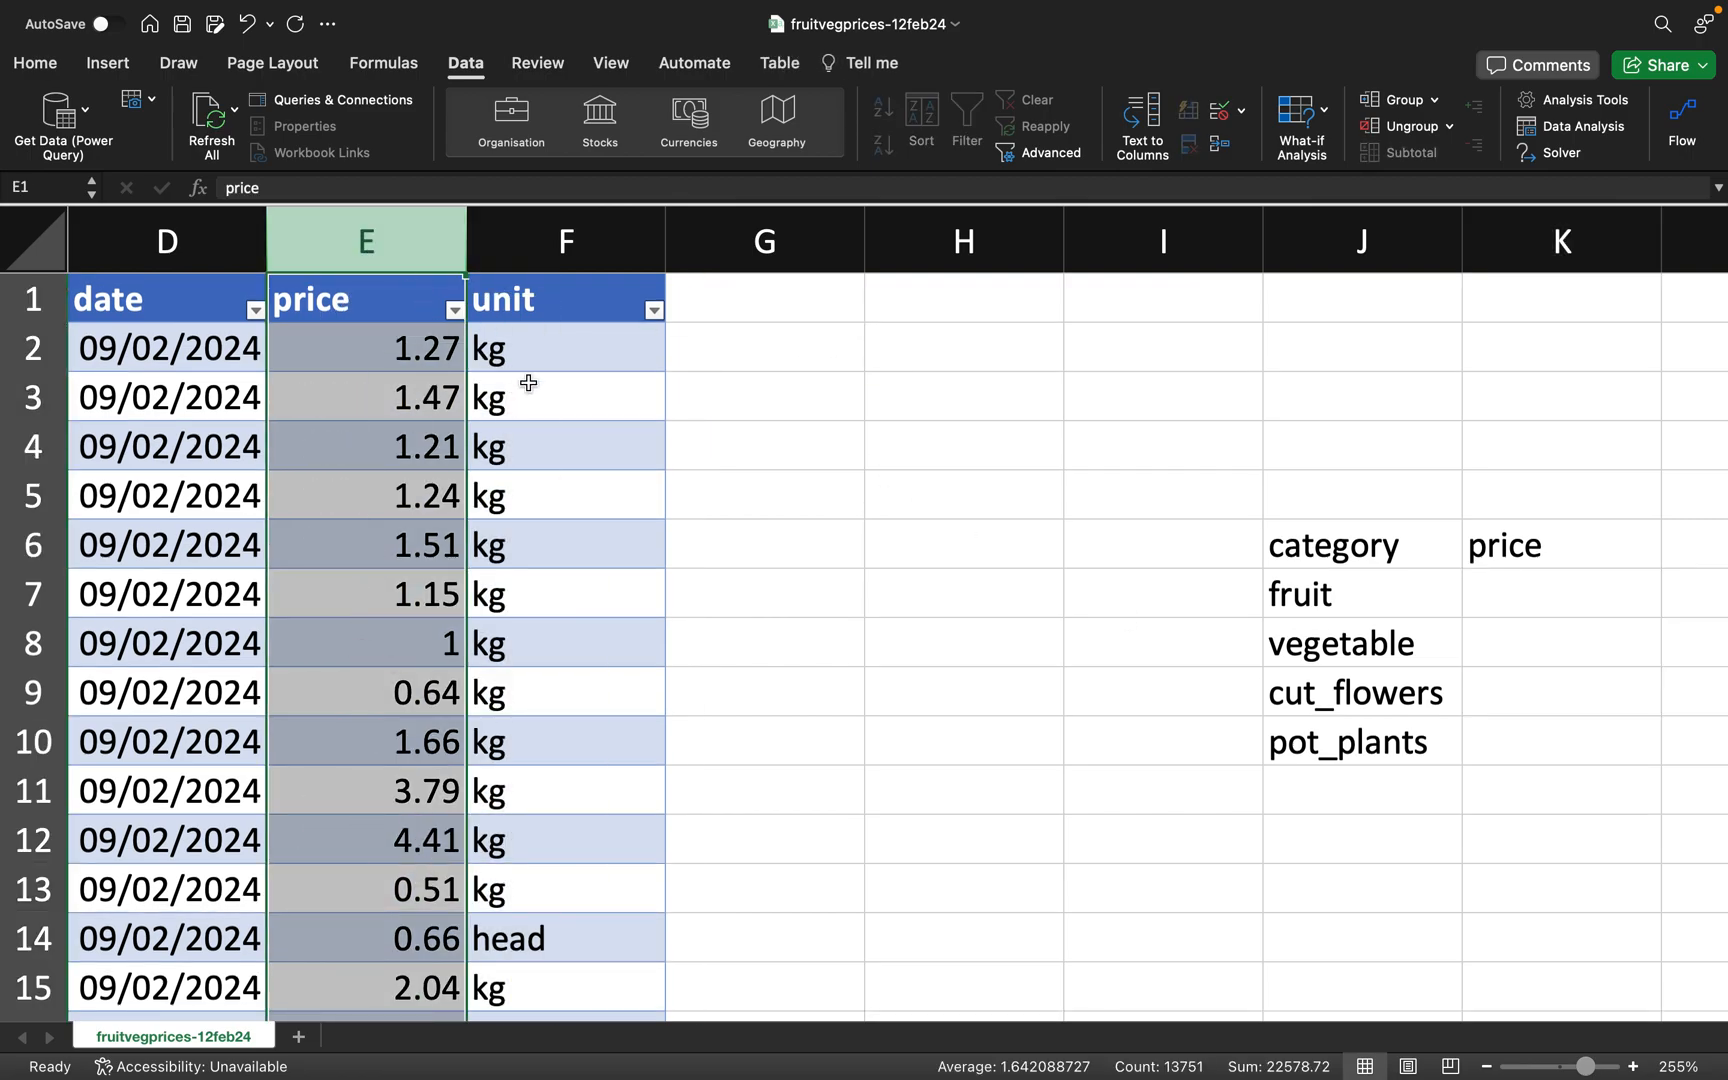
left_click(1228, 112)
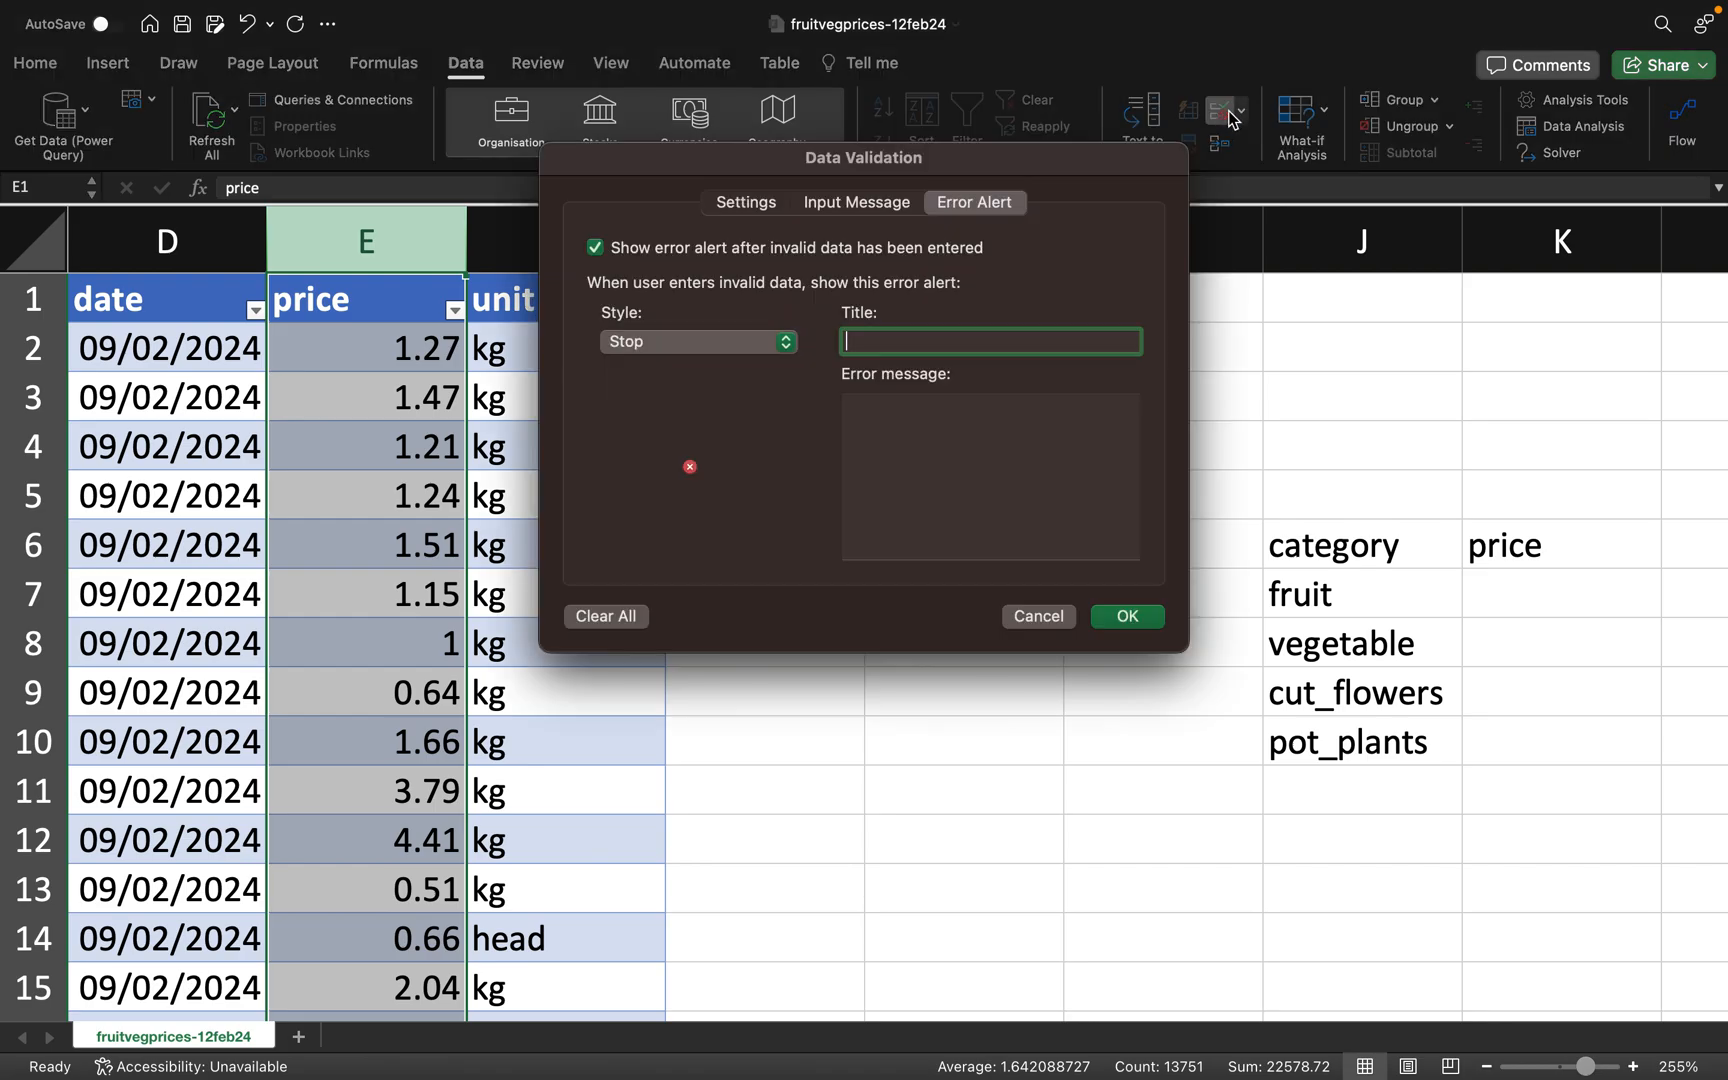
left_click(735, 203)
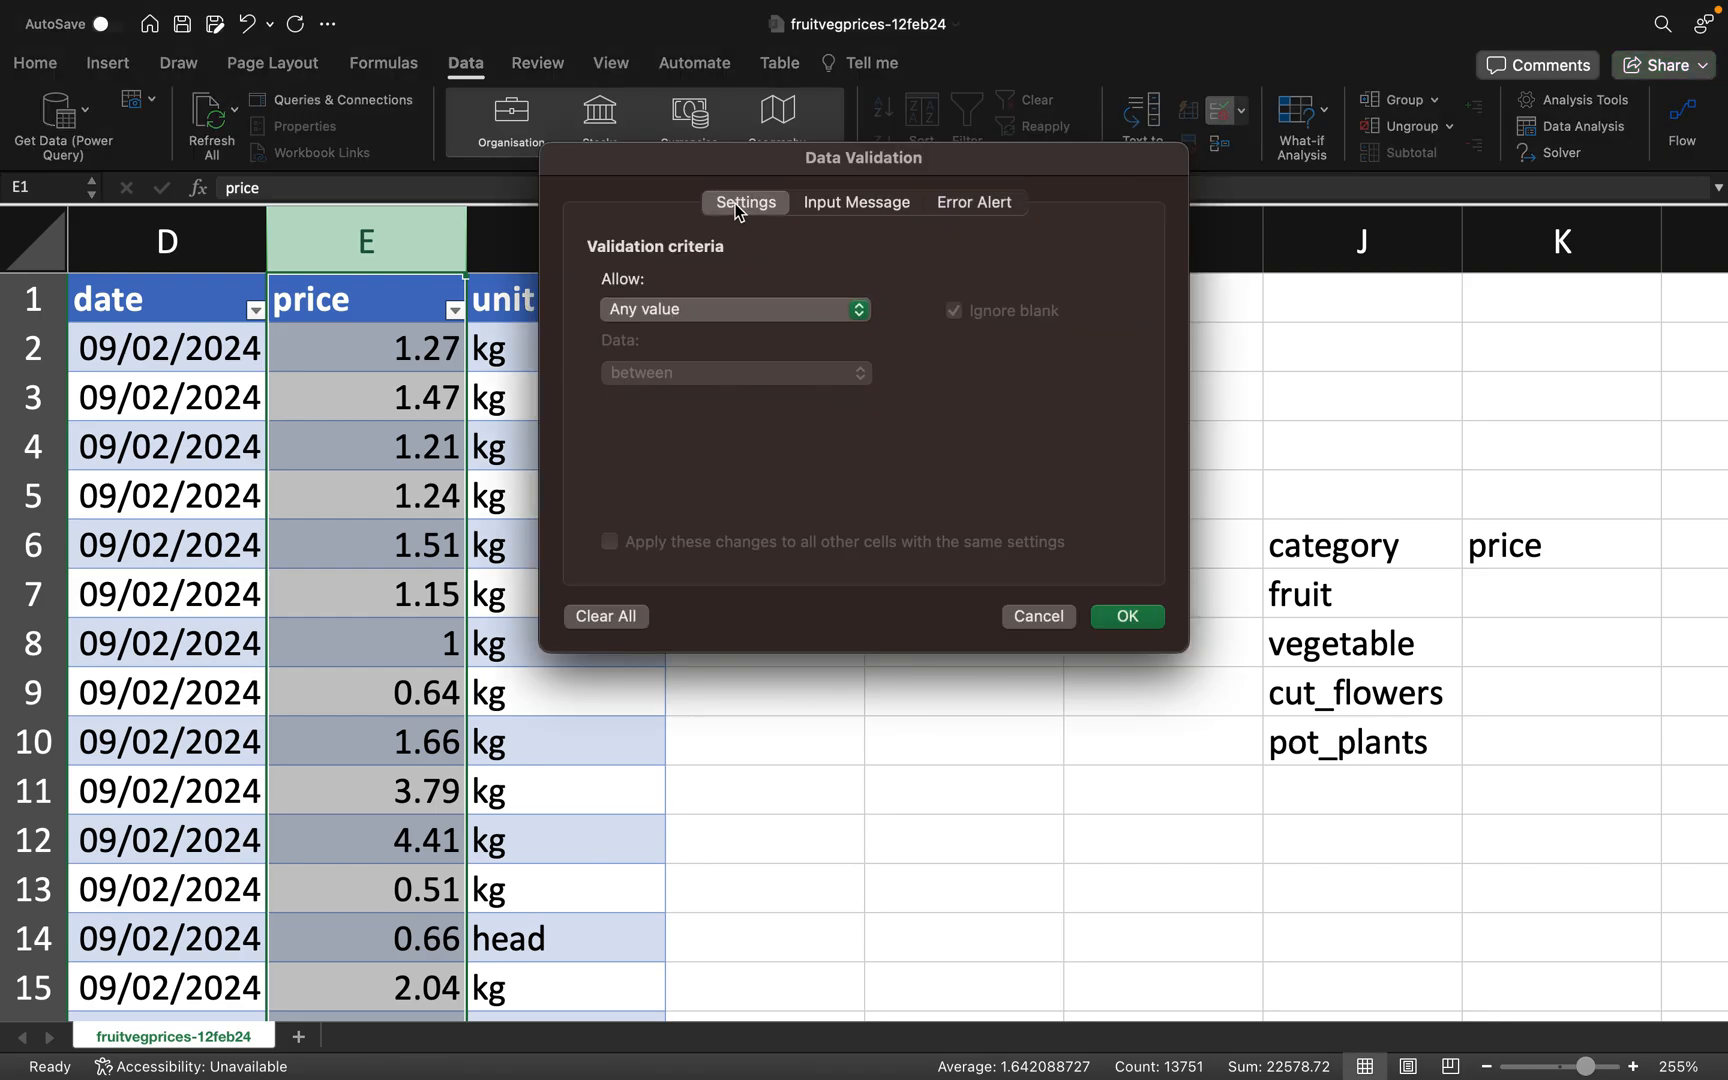
left_click(751, 304)
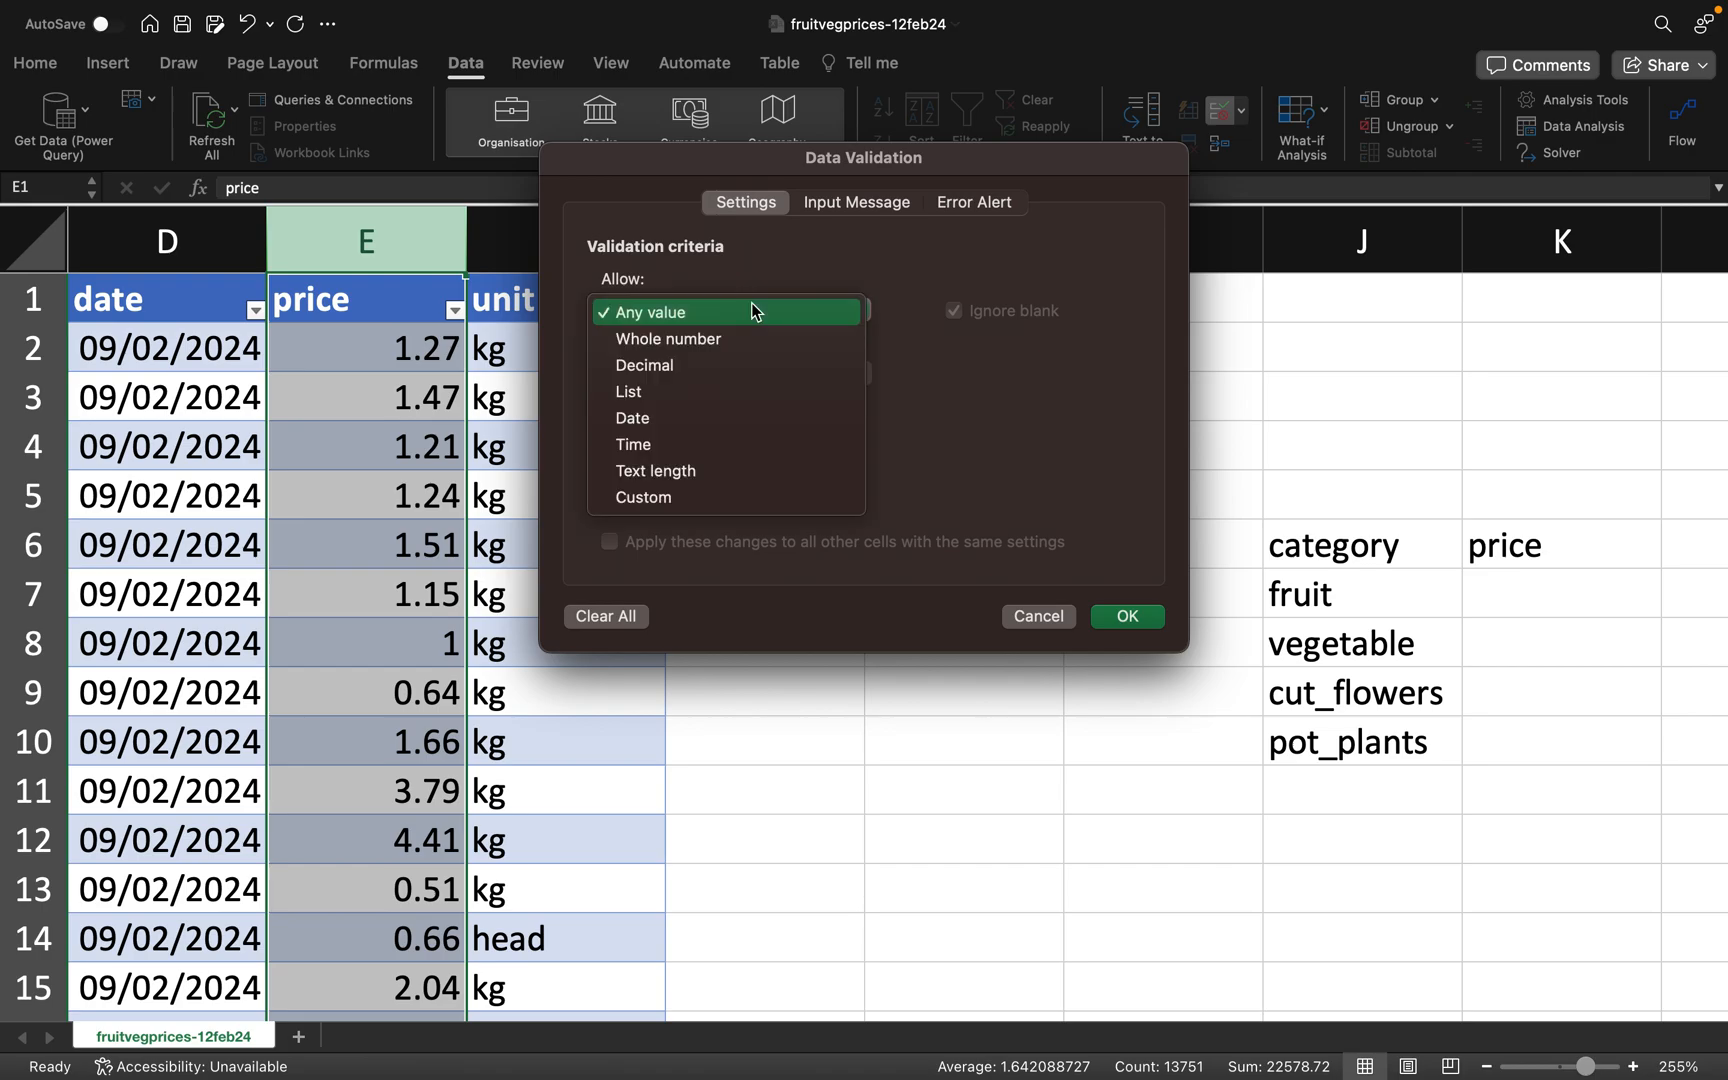
left_click(728, 366)
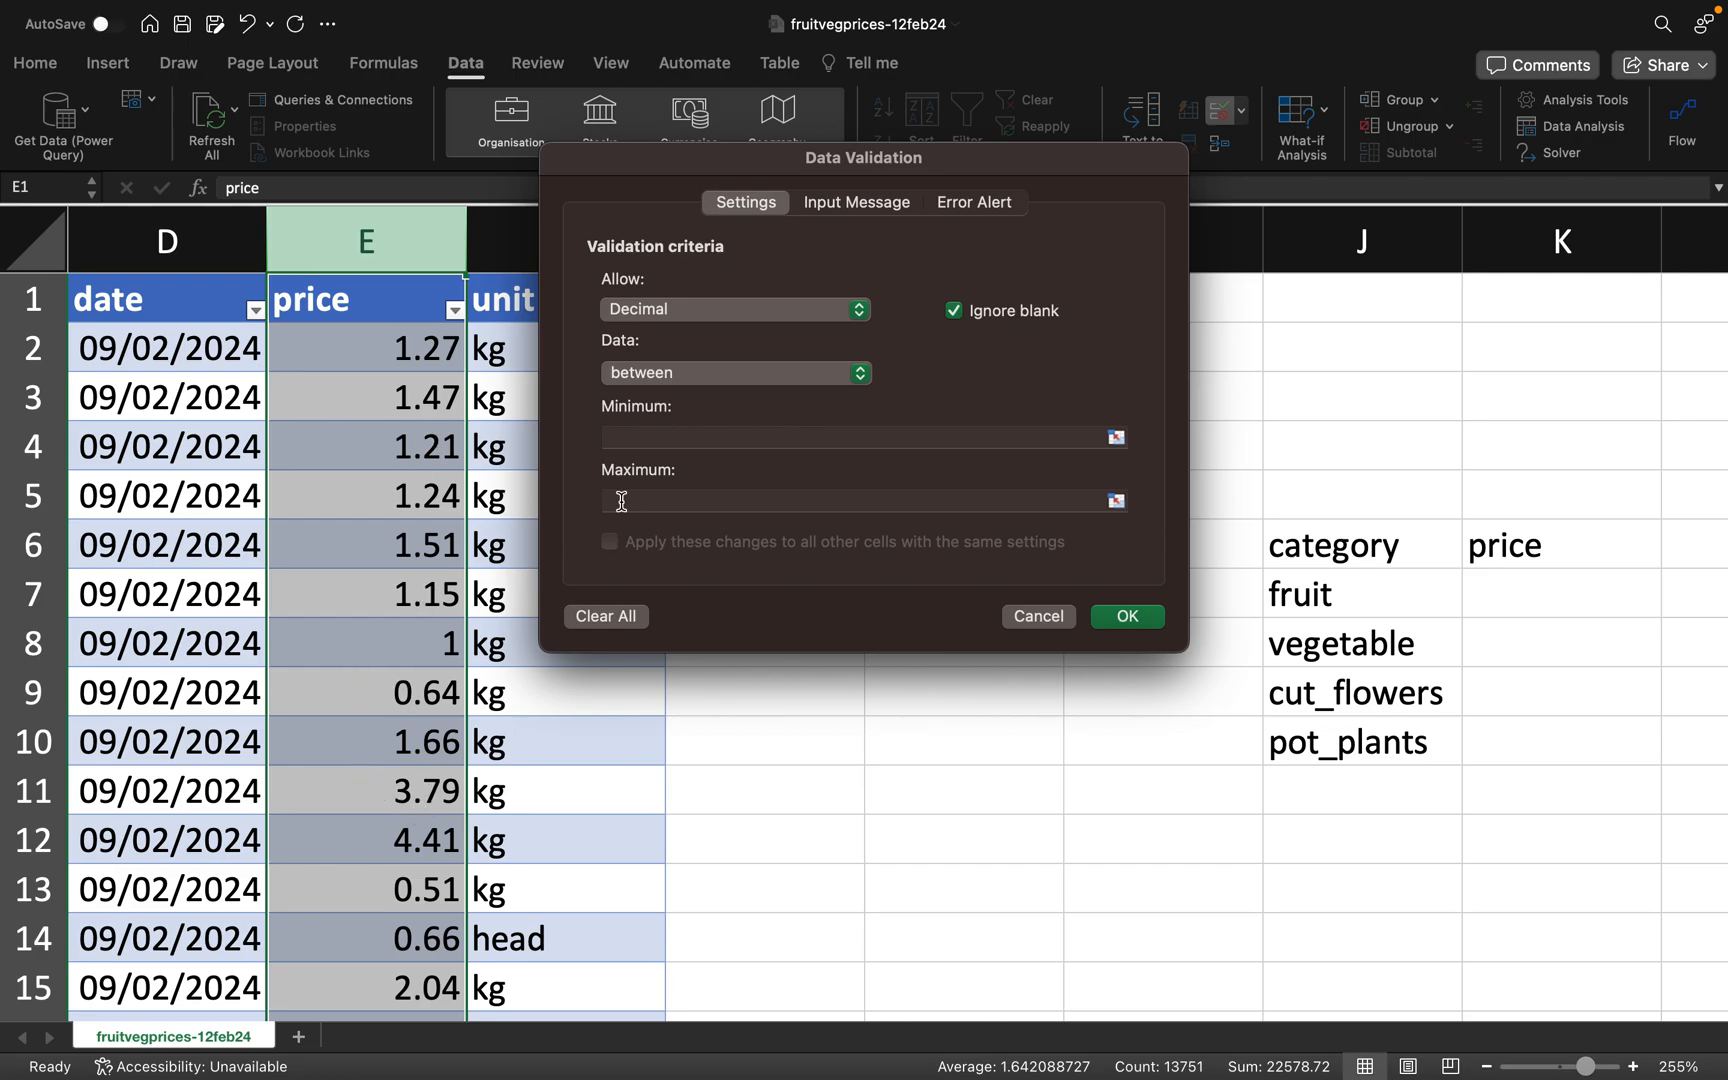
left_click(699, 438)
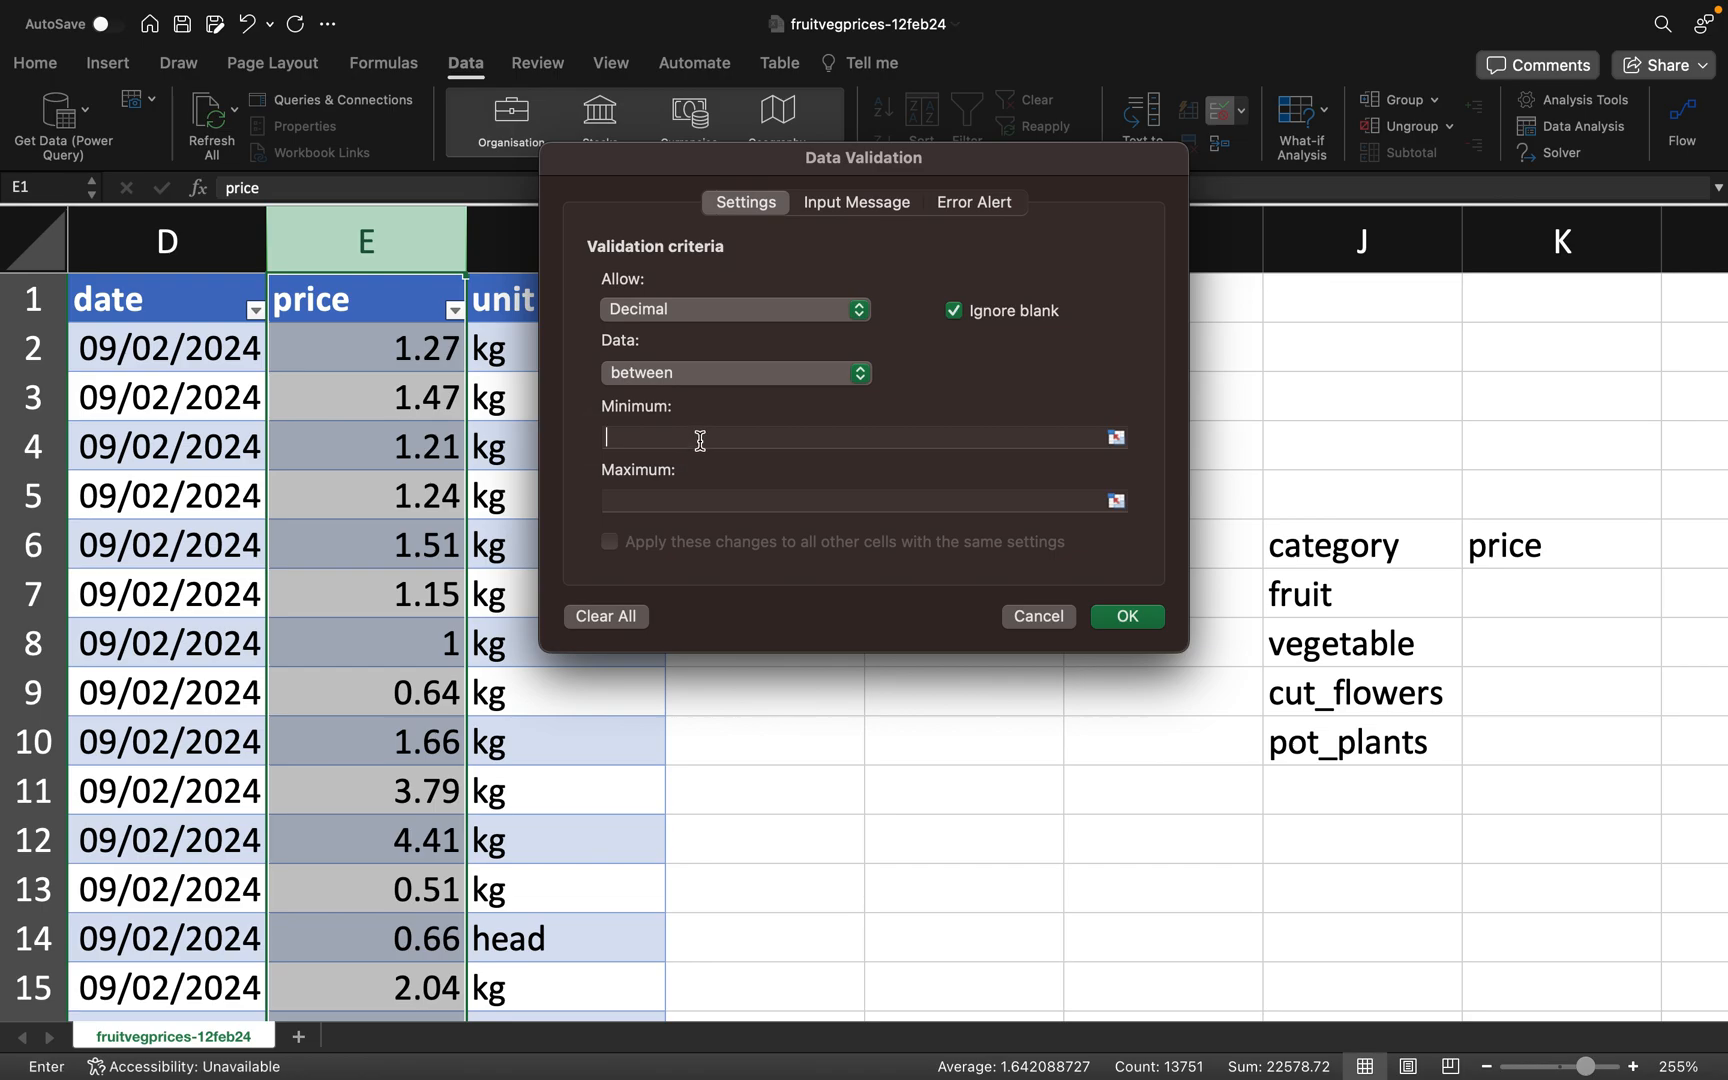
left_click(715, 505)
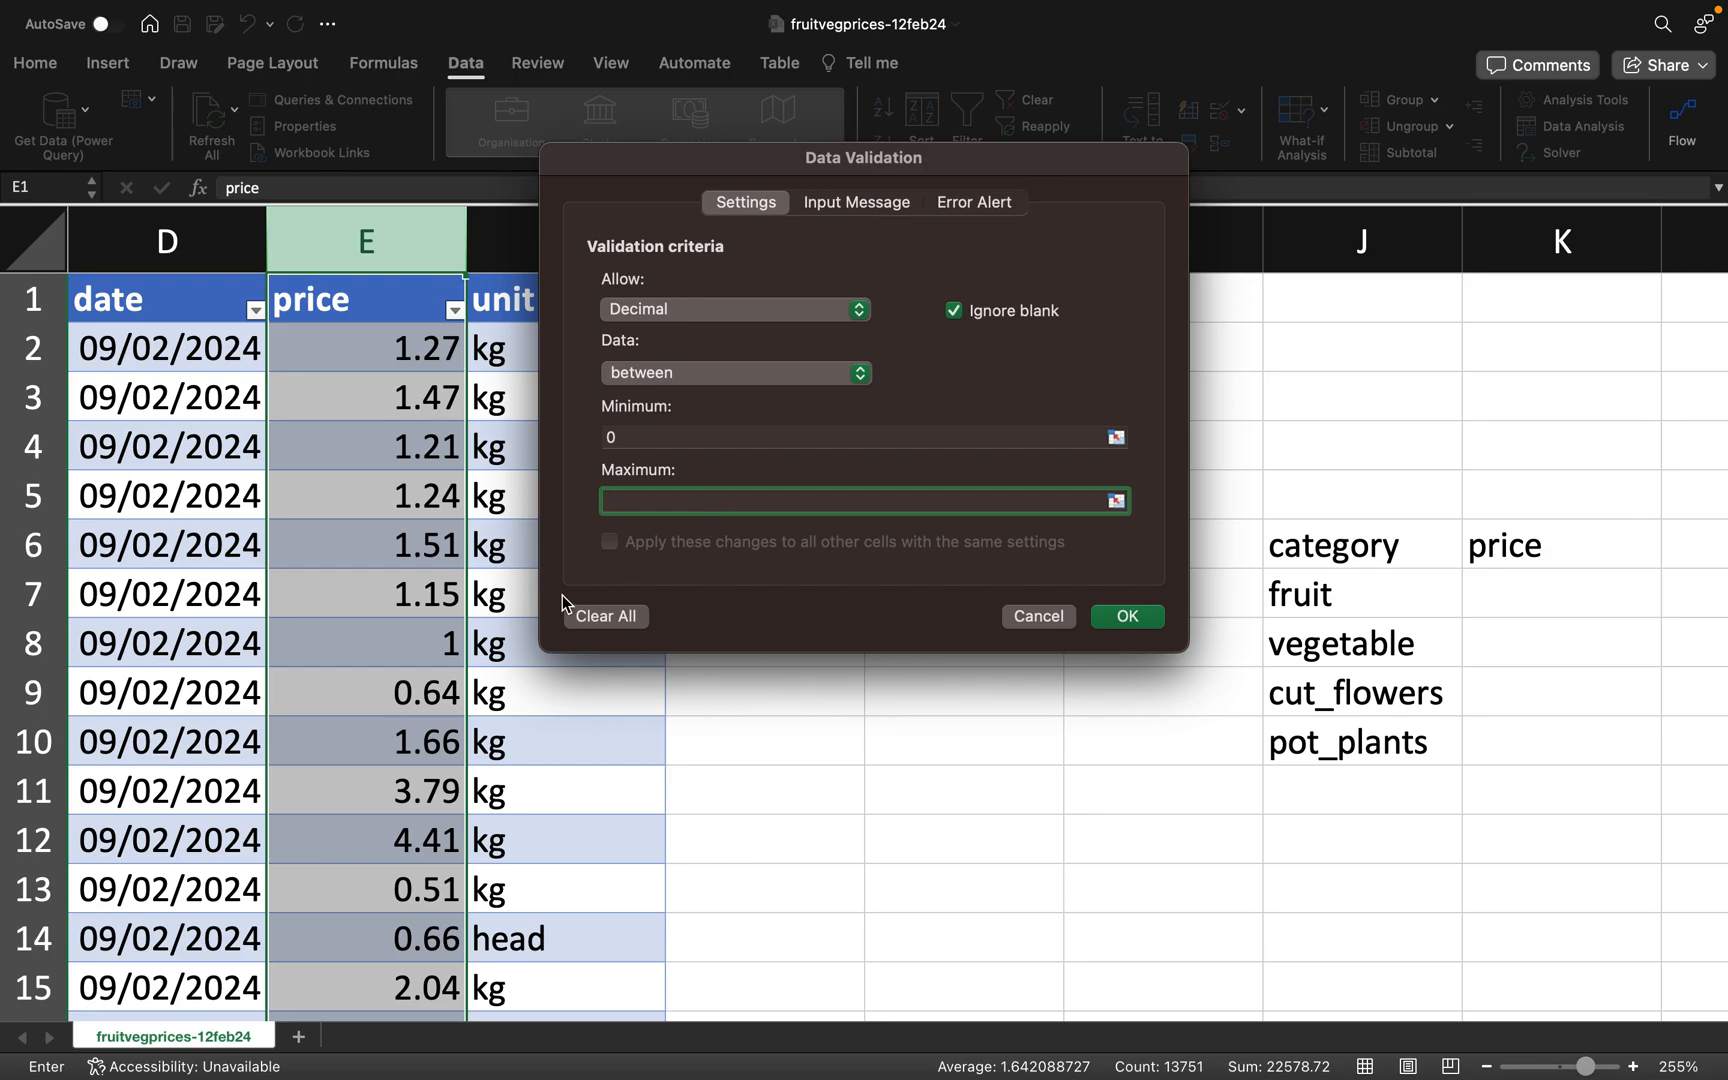
type("5")
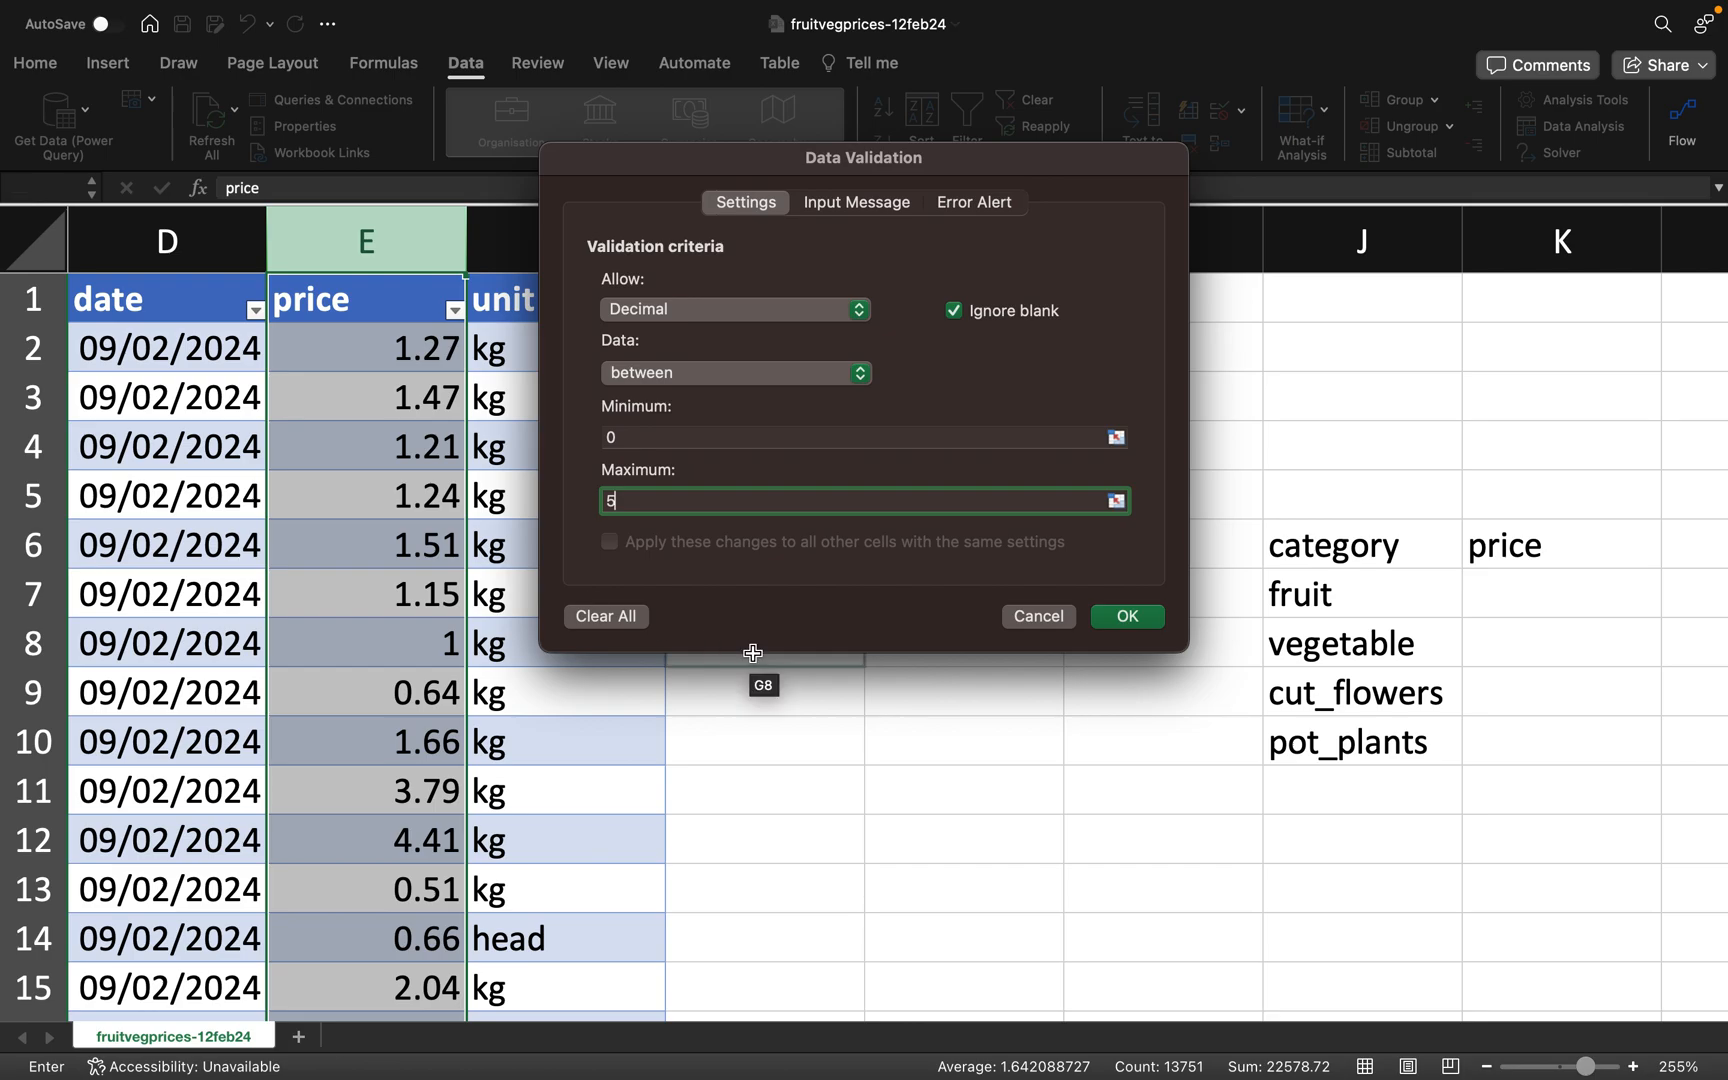
left_click(1111, 627)
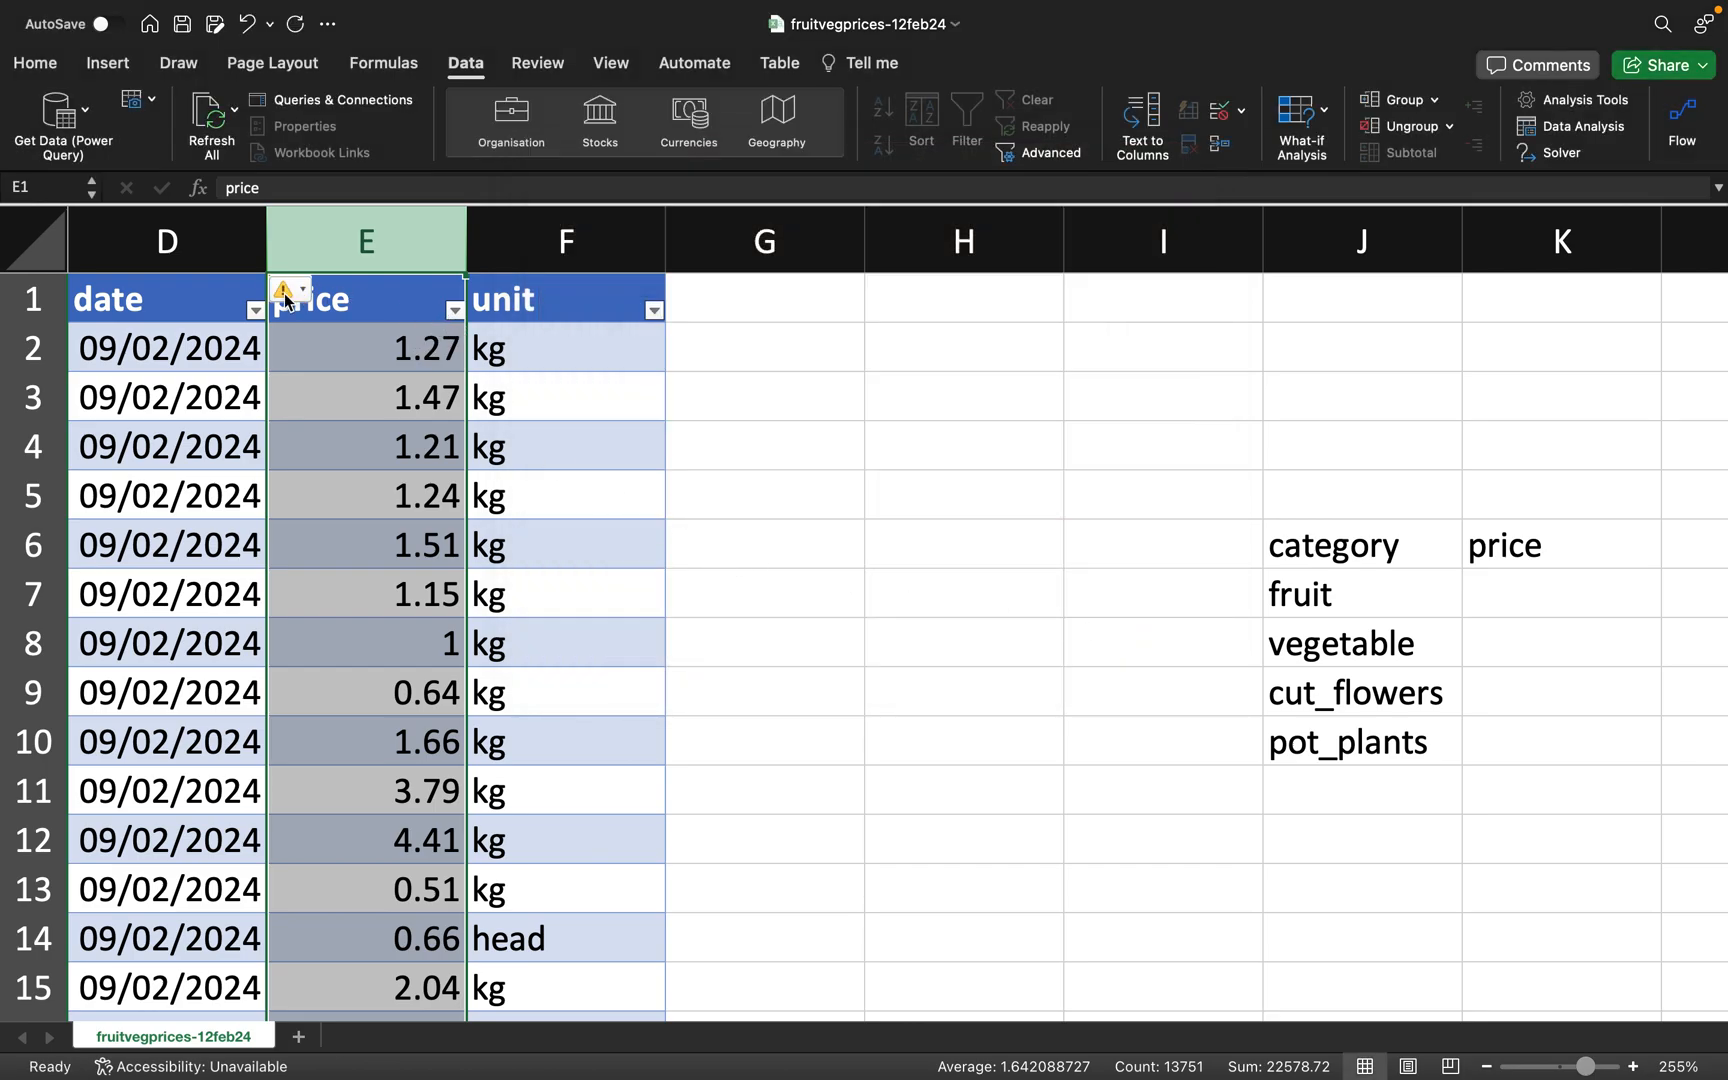
- Ignore the data validation error flagged on the price header in E1
left_click(349, 308)
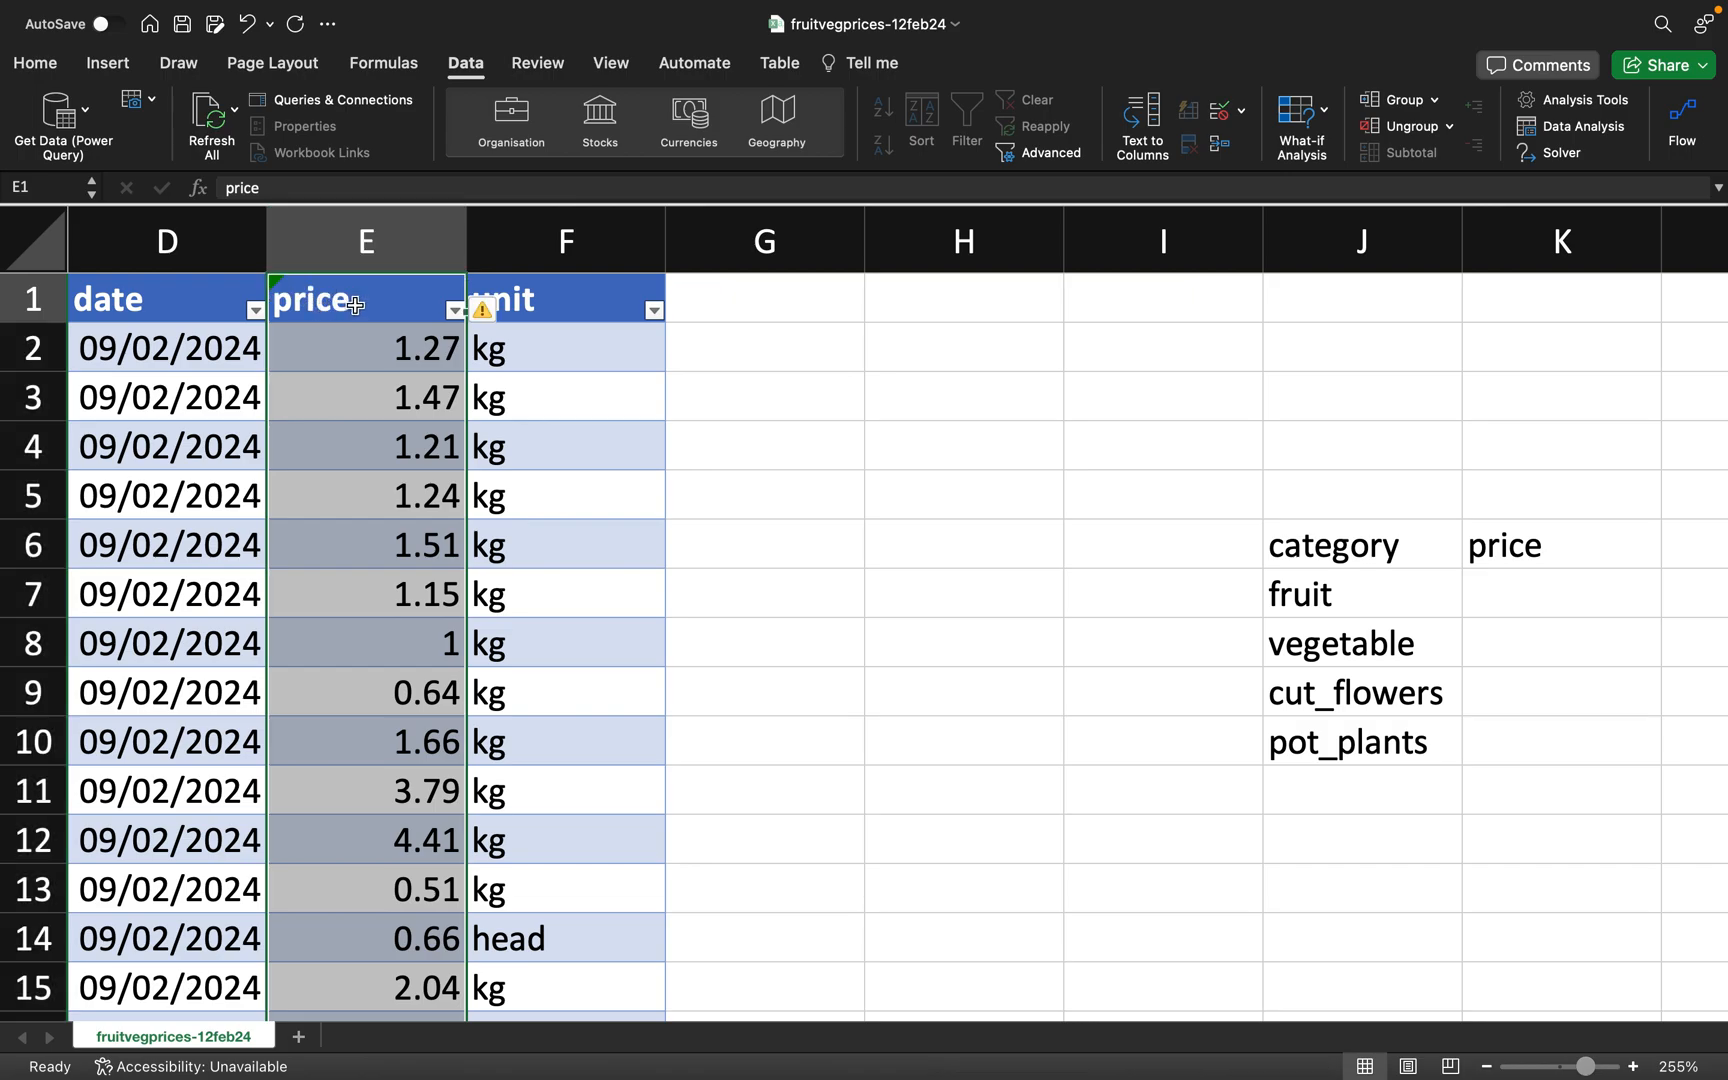
left_click(481, 314)
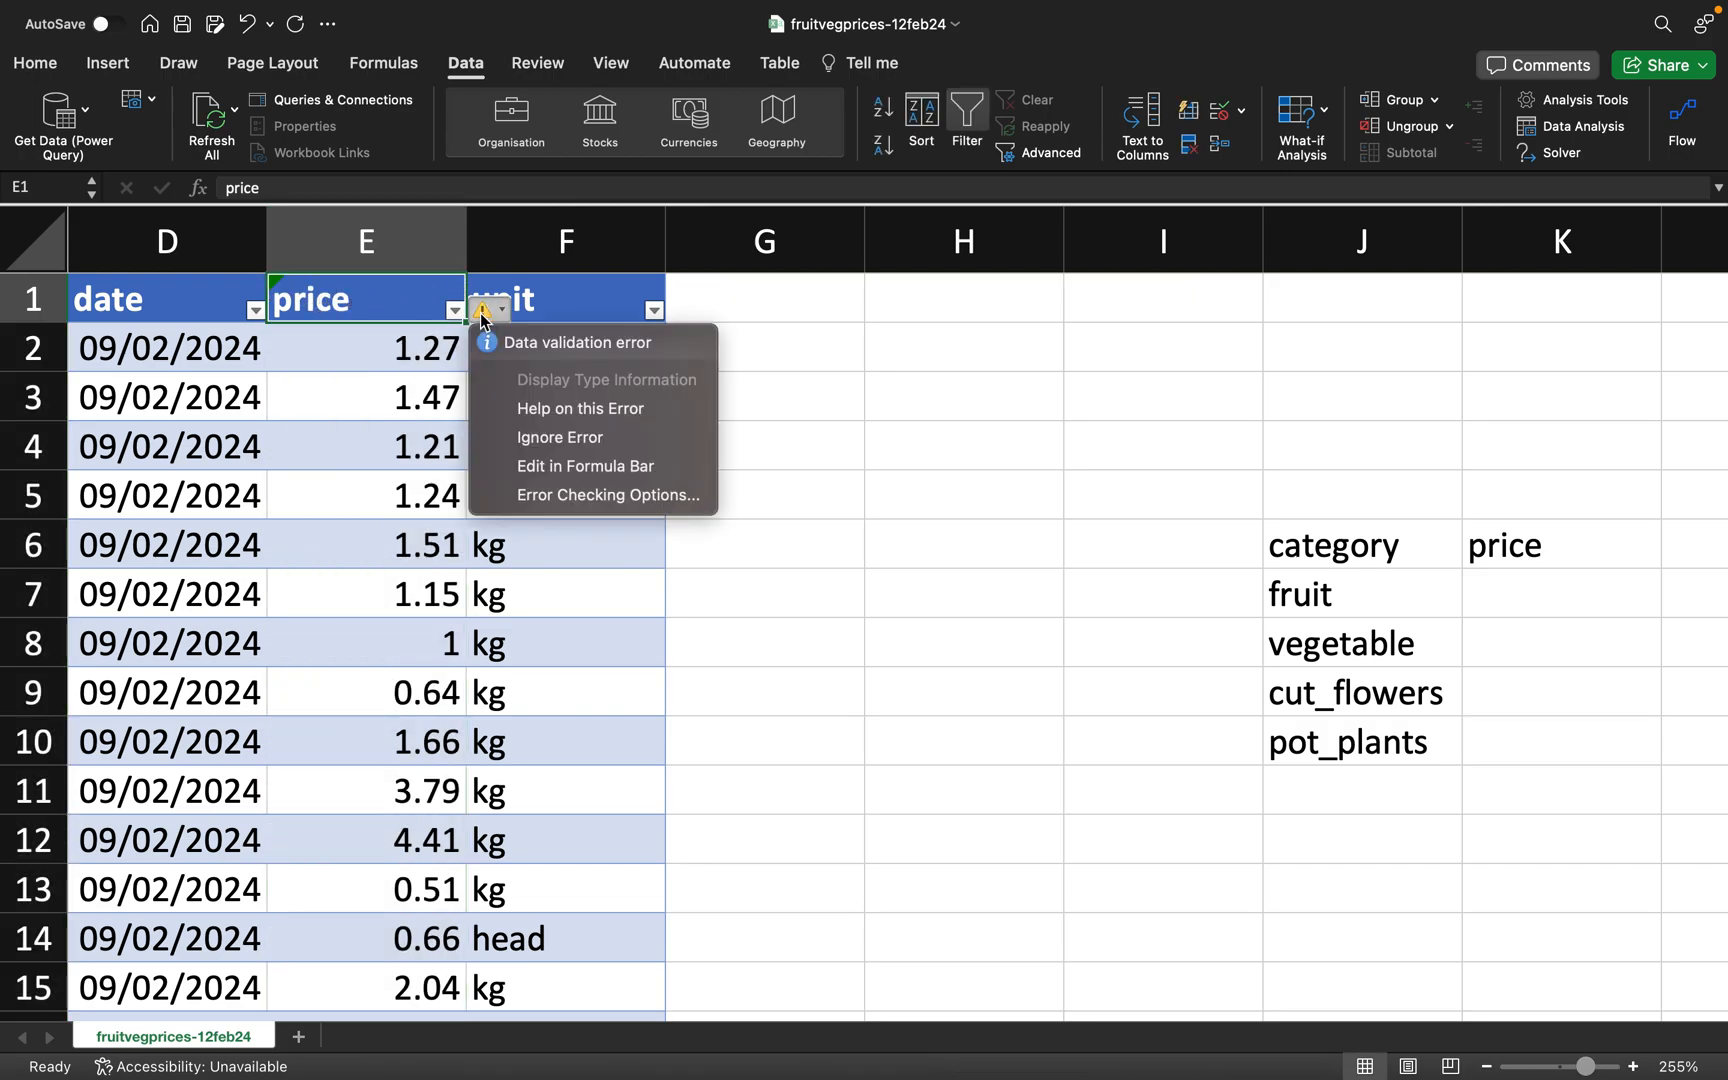
left_click(540, 433)
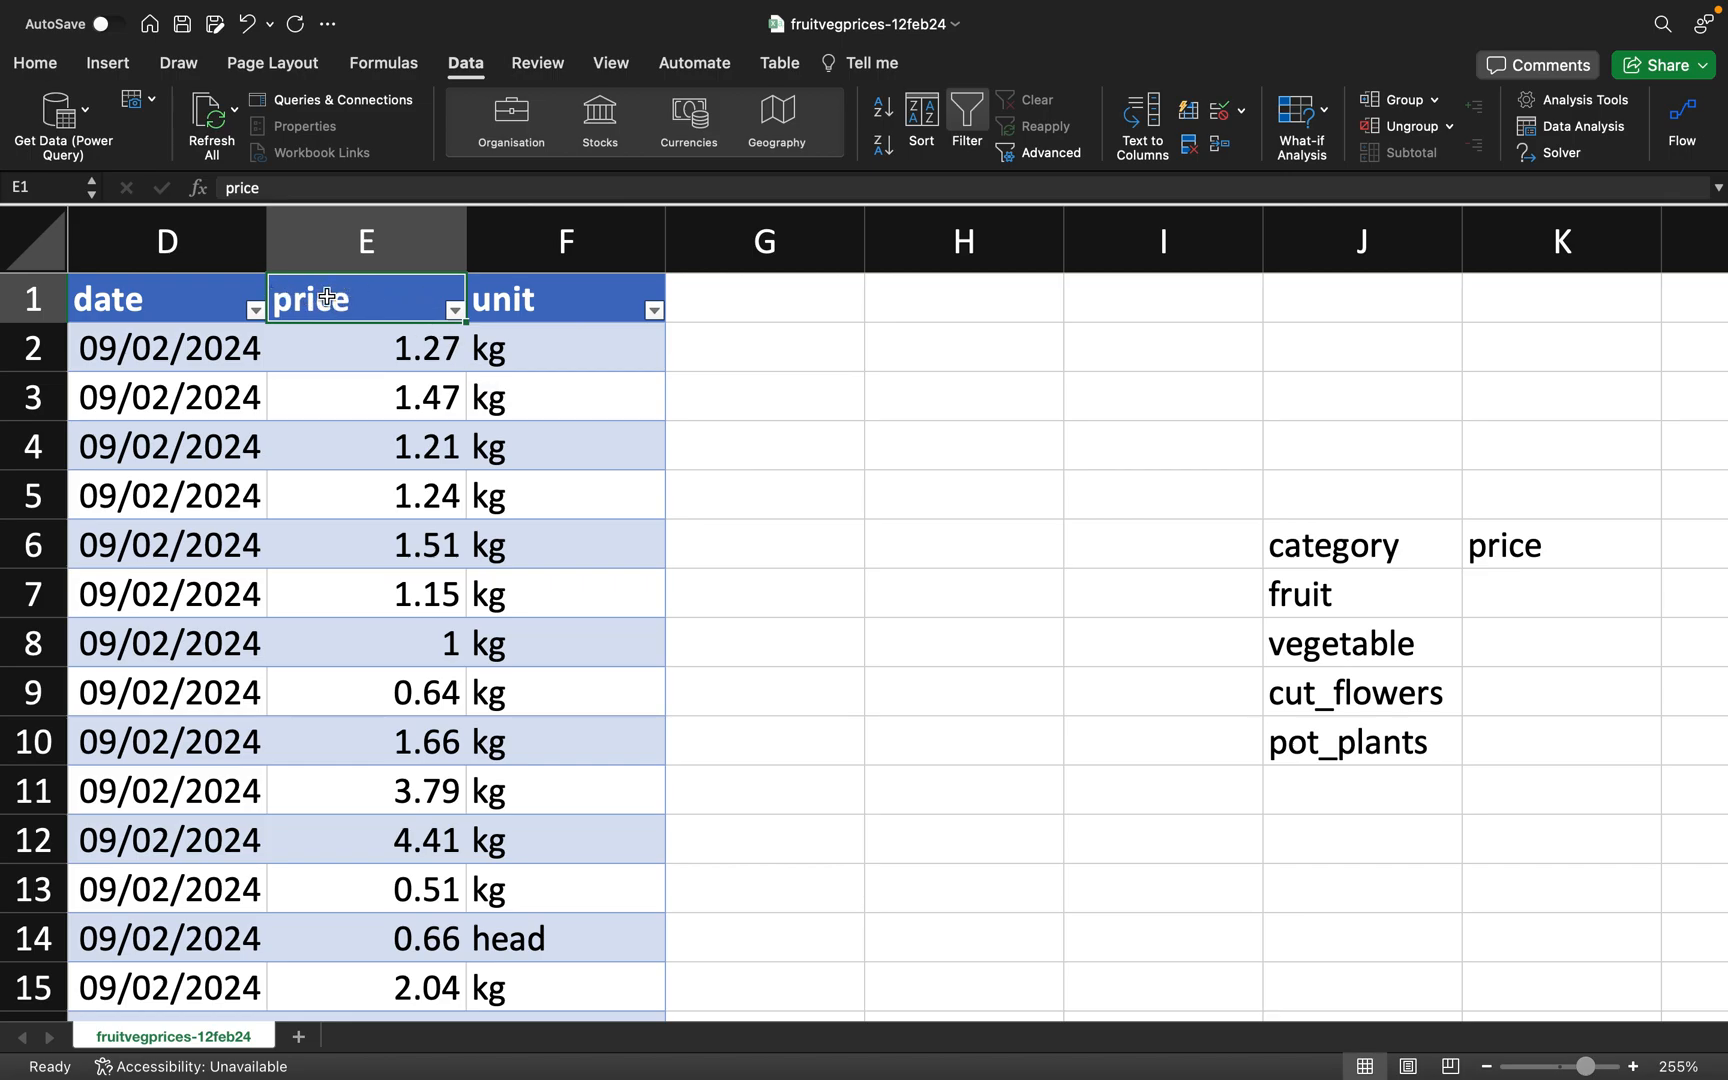
- Test the price column's validation by entering 6 in E8, and cancel the entry
left_click(392, 345)
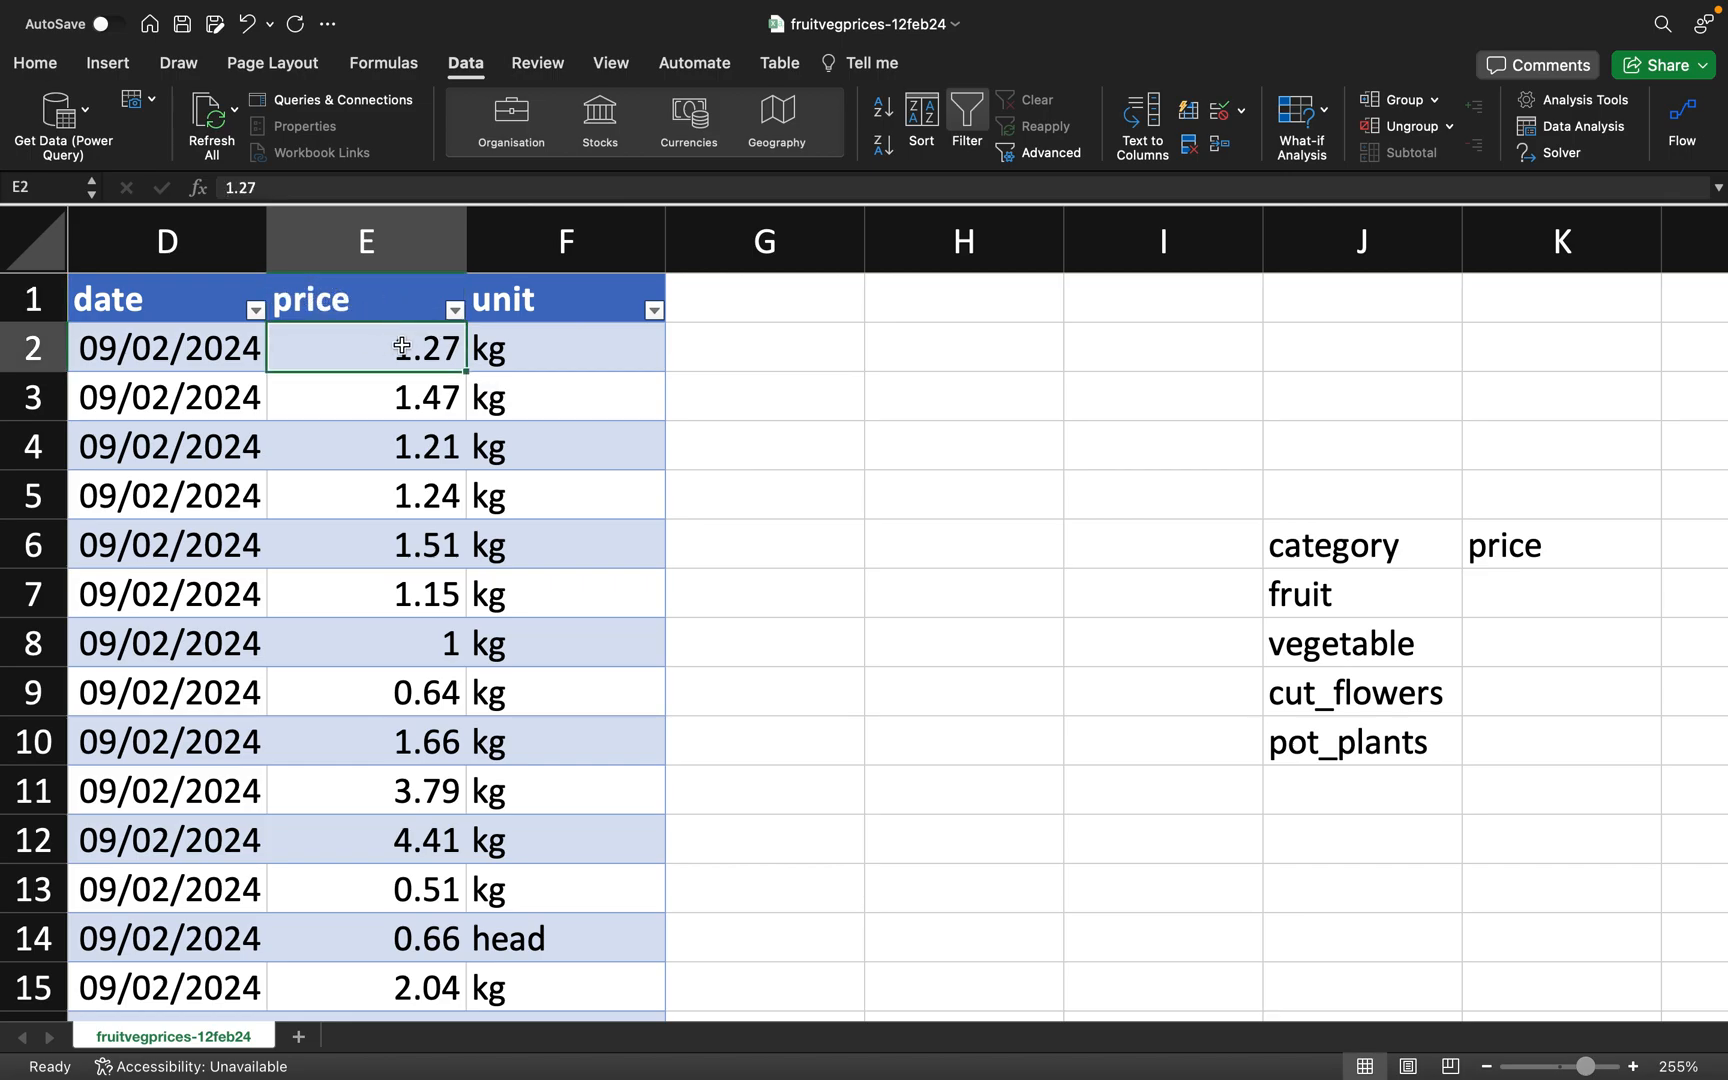
left_click(451, 392)
left_click(440, 462)
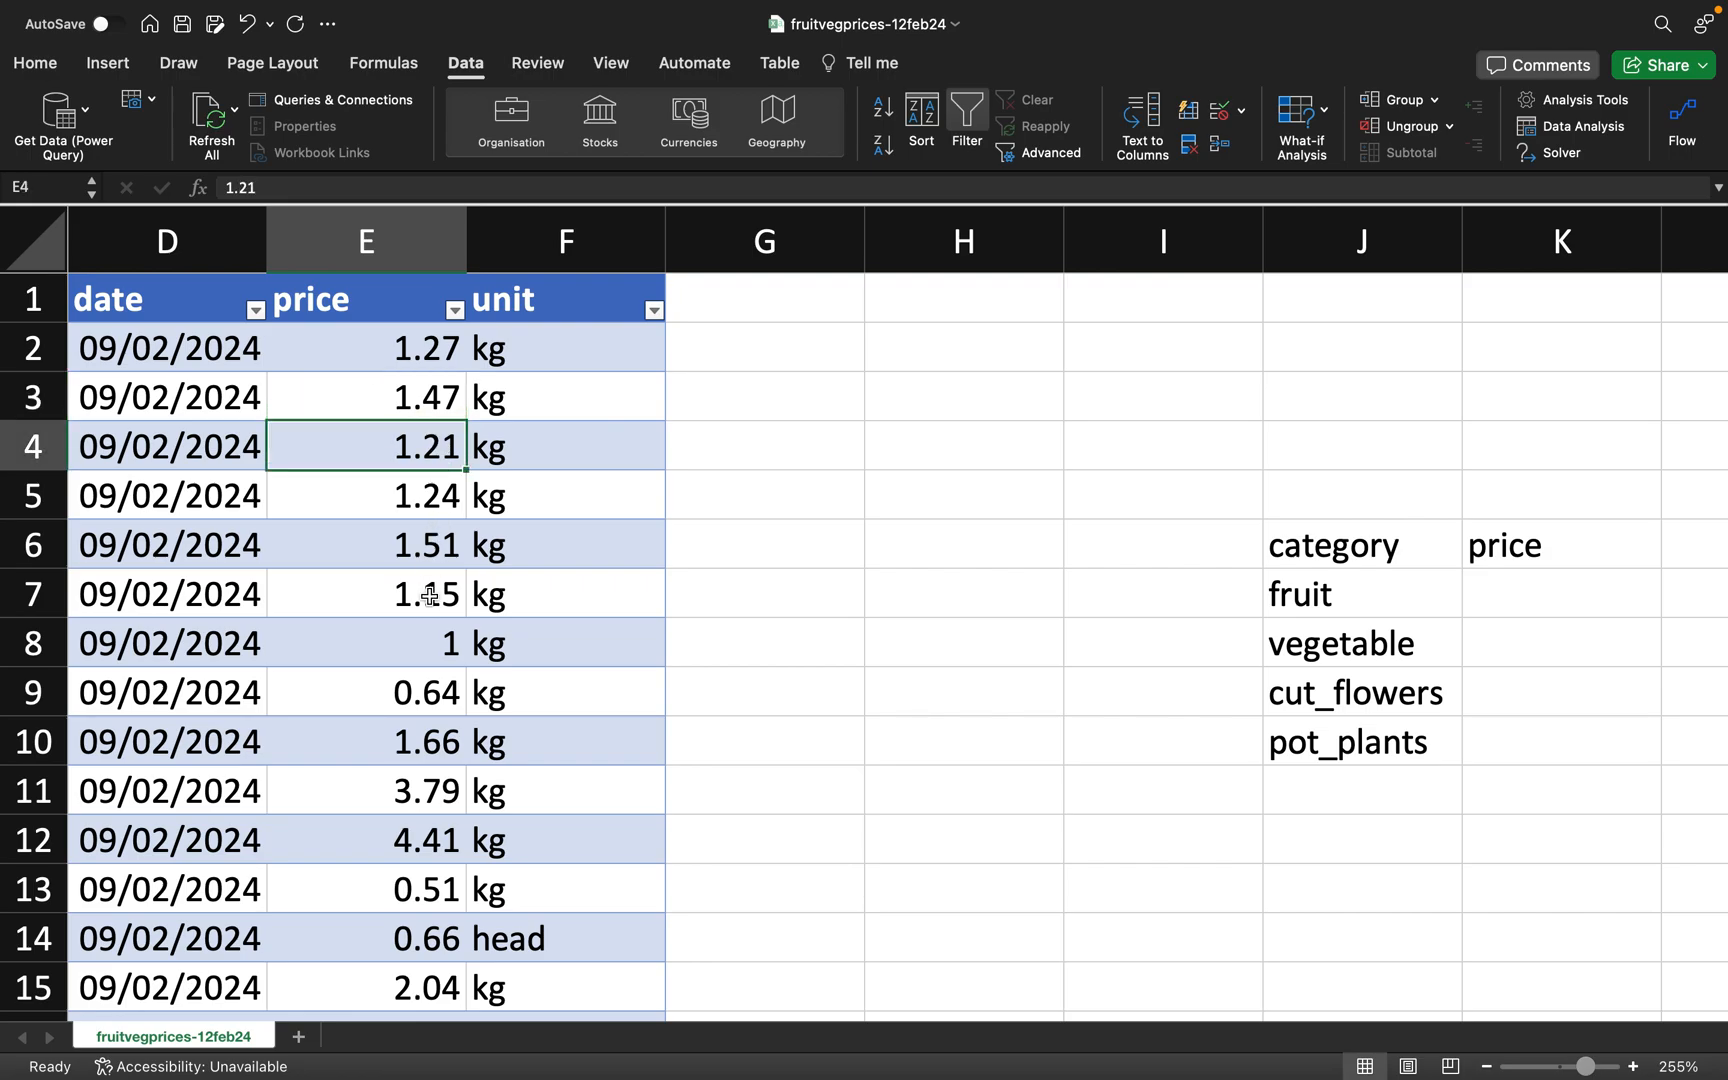
left_click(432, 632)
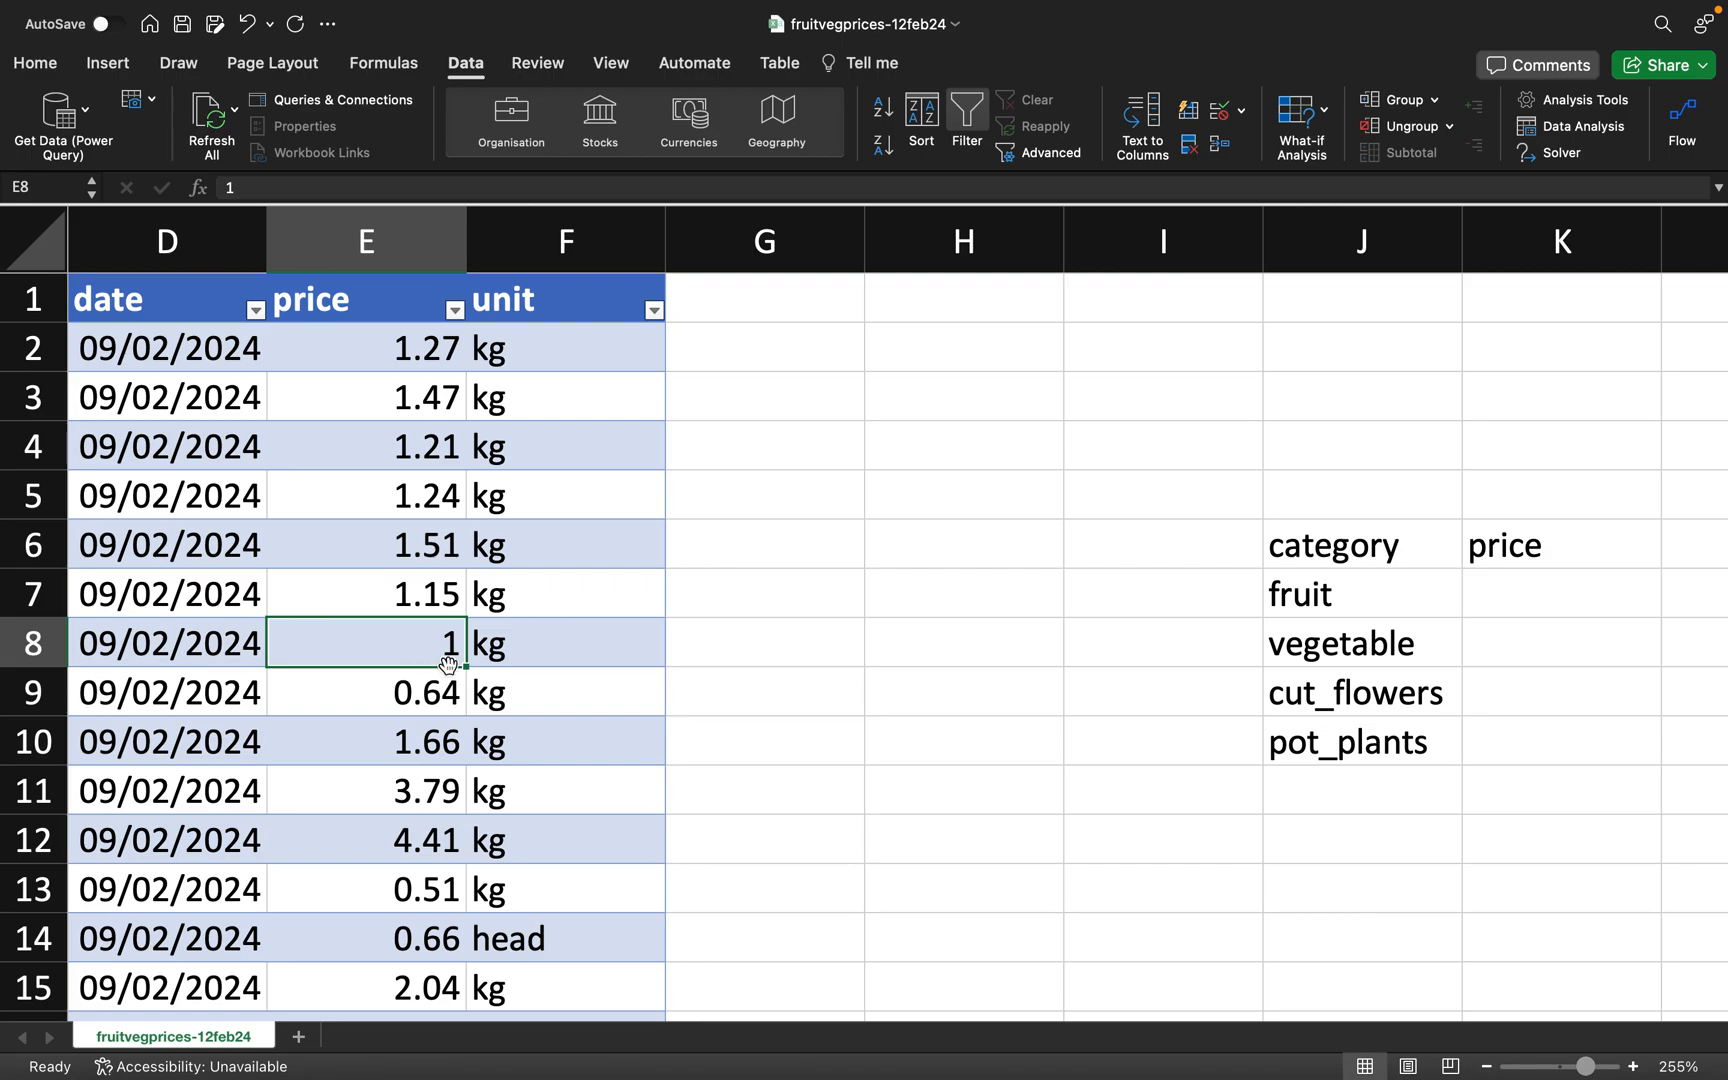
type("6")
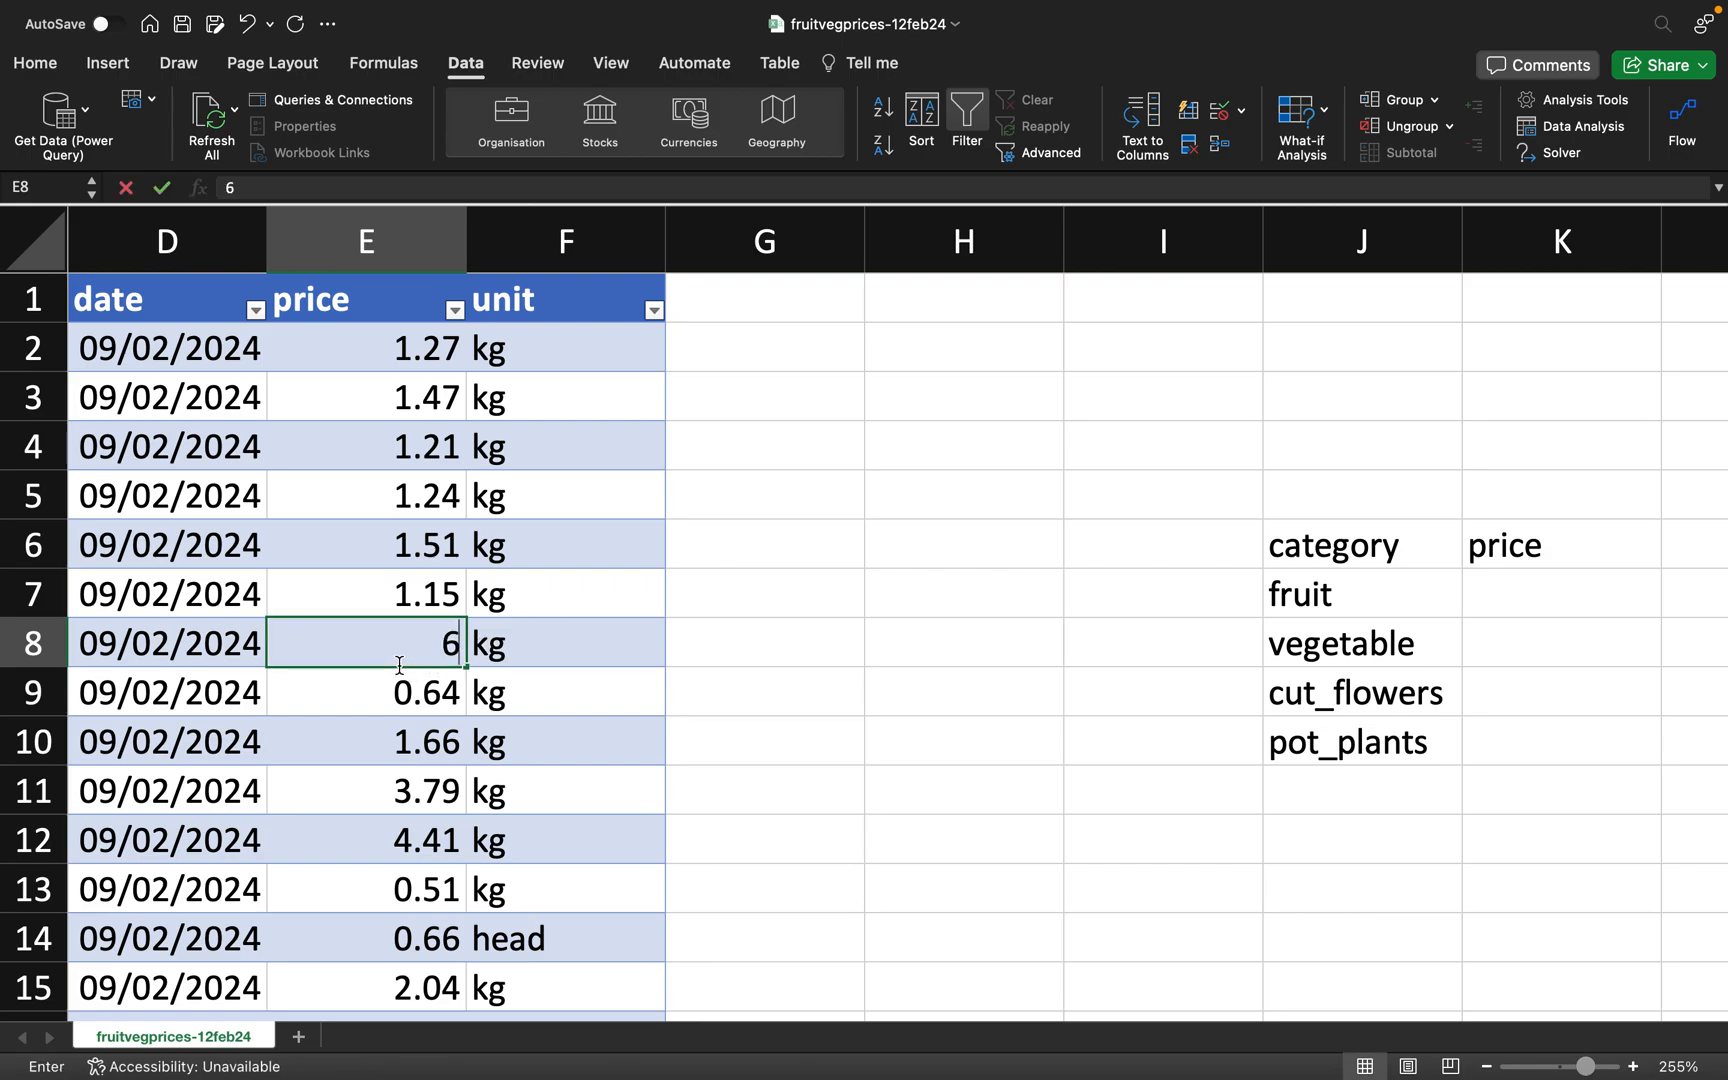
key("Return")
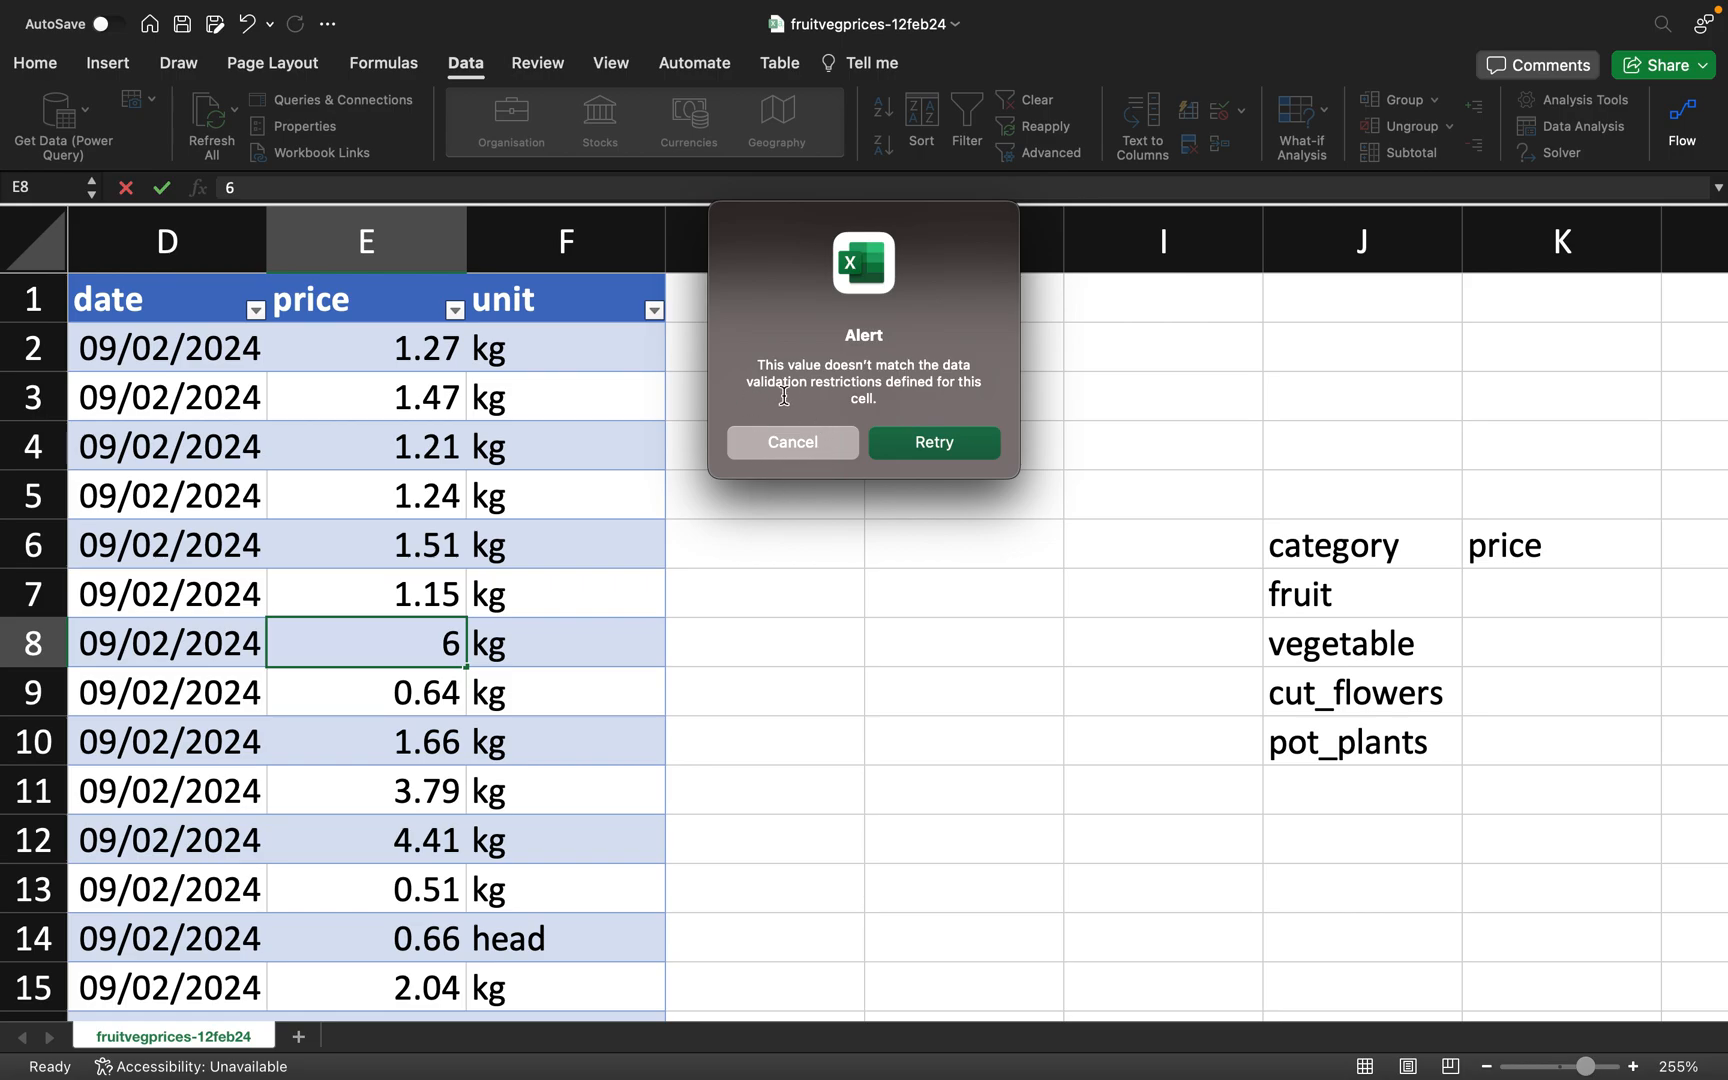
left_click(802, 449)
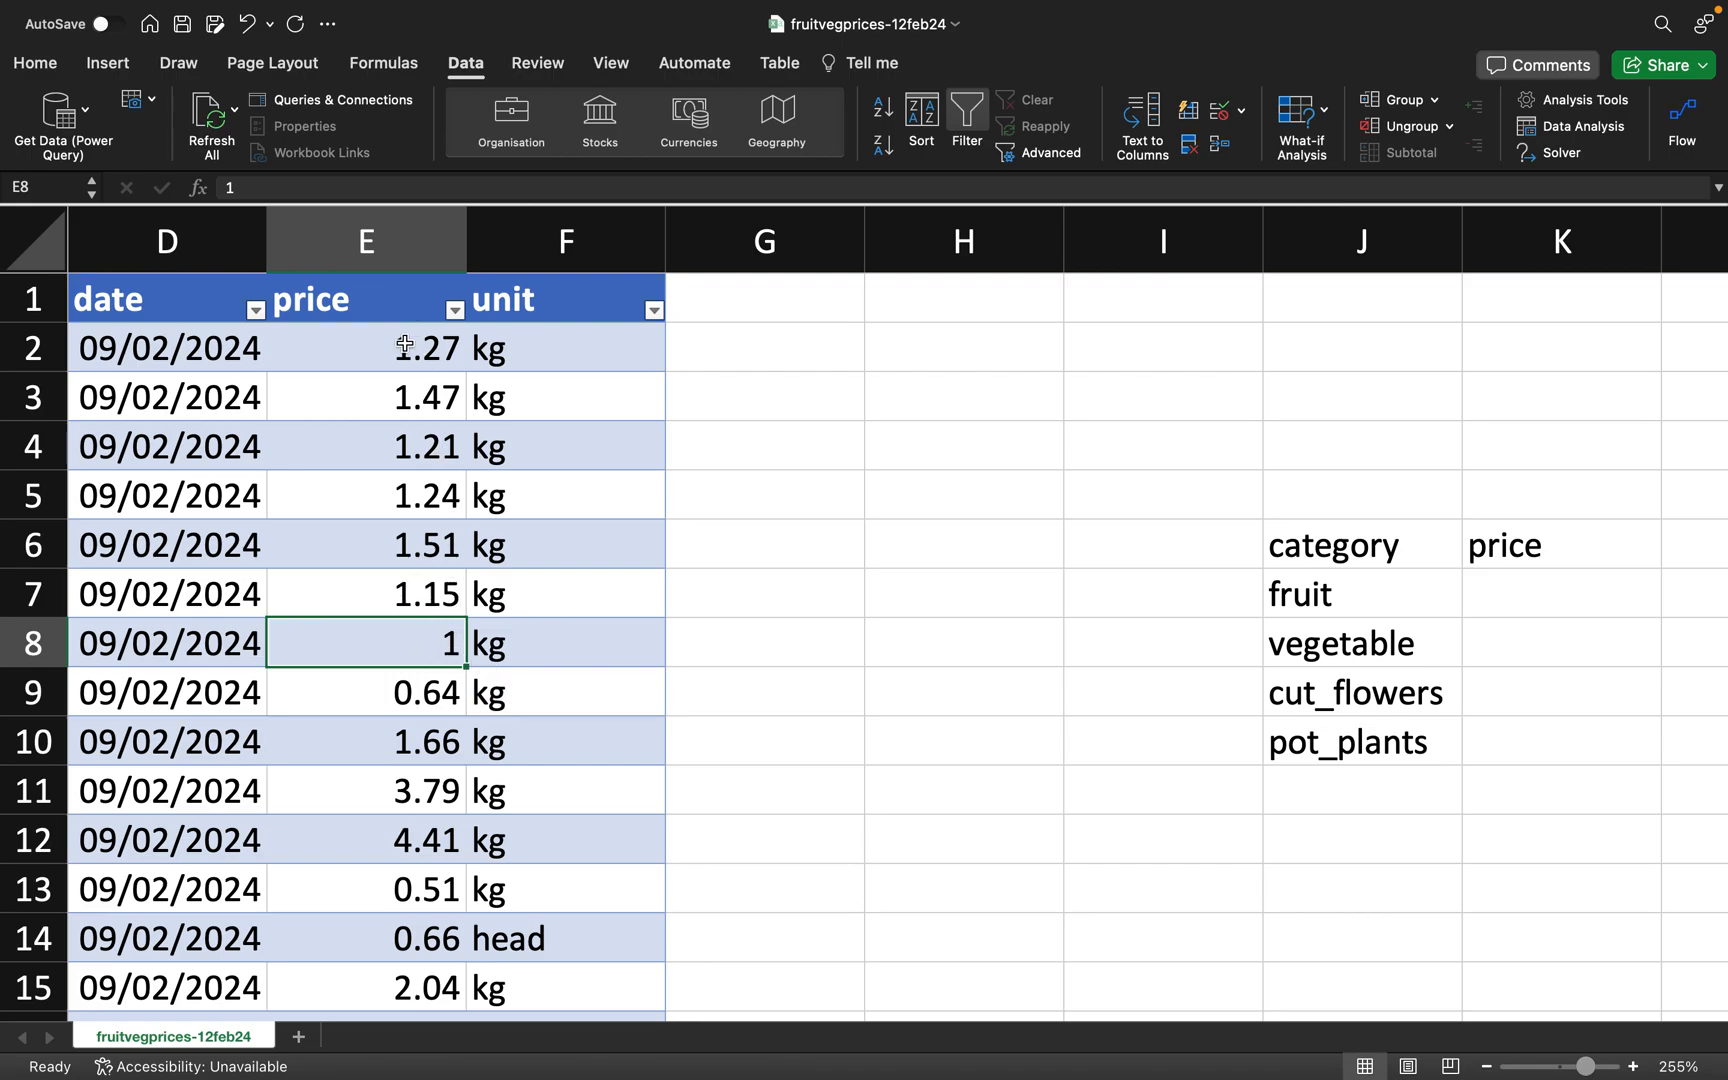
- Start a data validation rule on the whole date column that allows only dates between a start and an end date
scroll(385, 571, "left", 1)
scroll(385, 571, "left", 5)
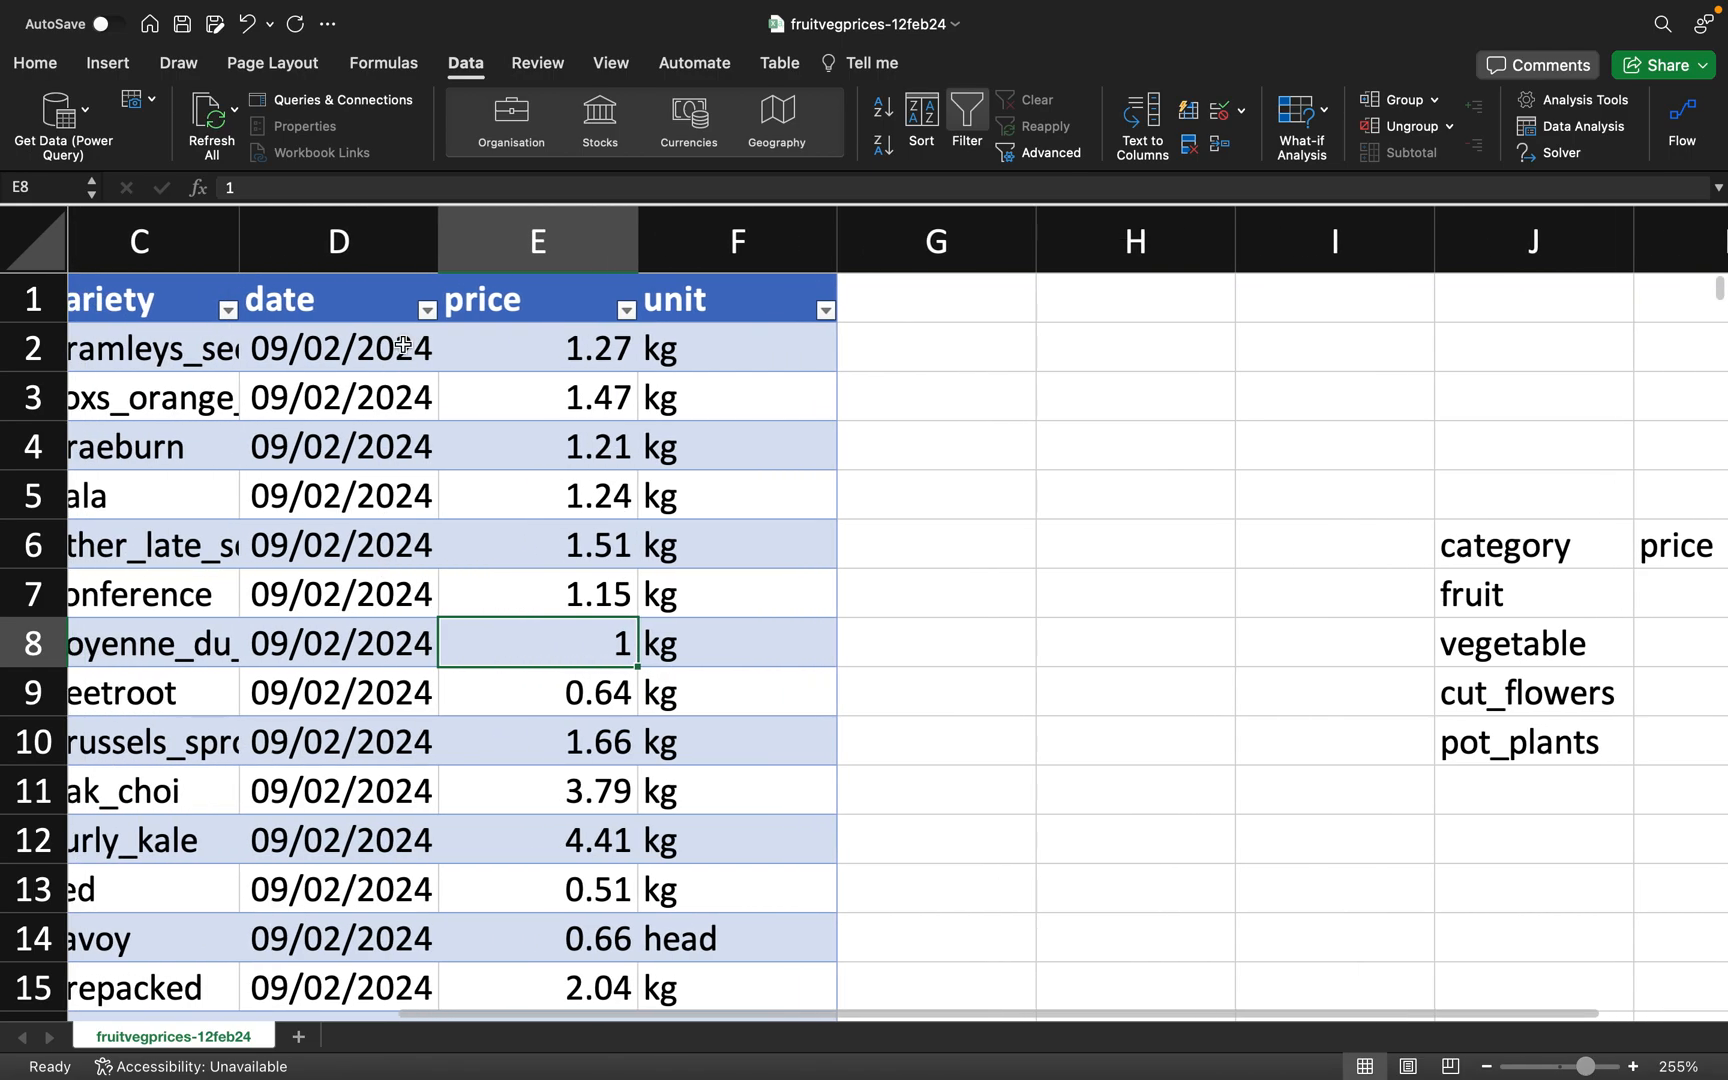
left_click(380, 296)
left_click(378, 240)
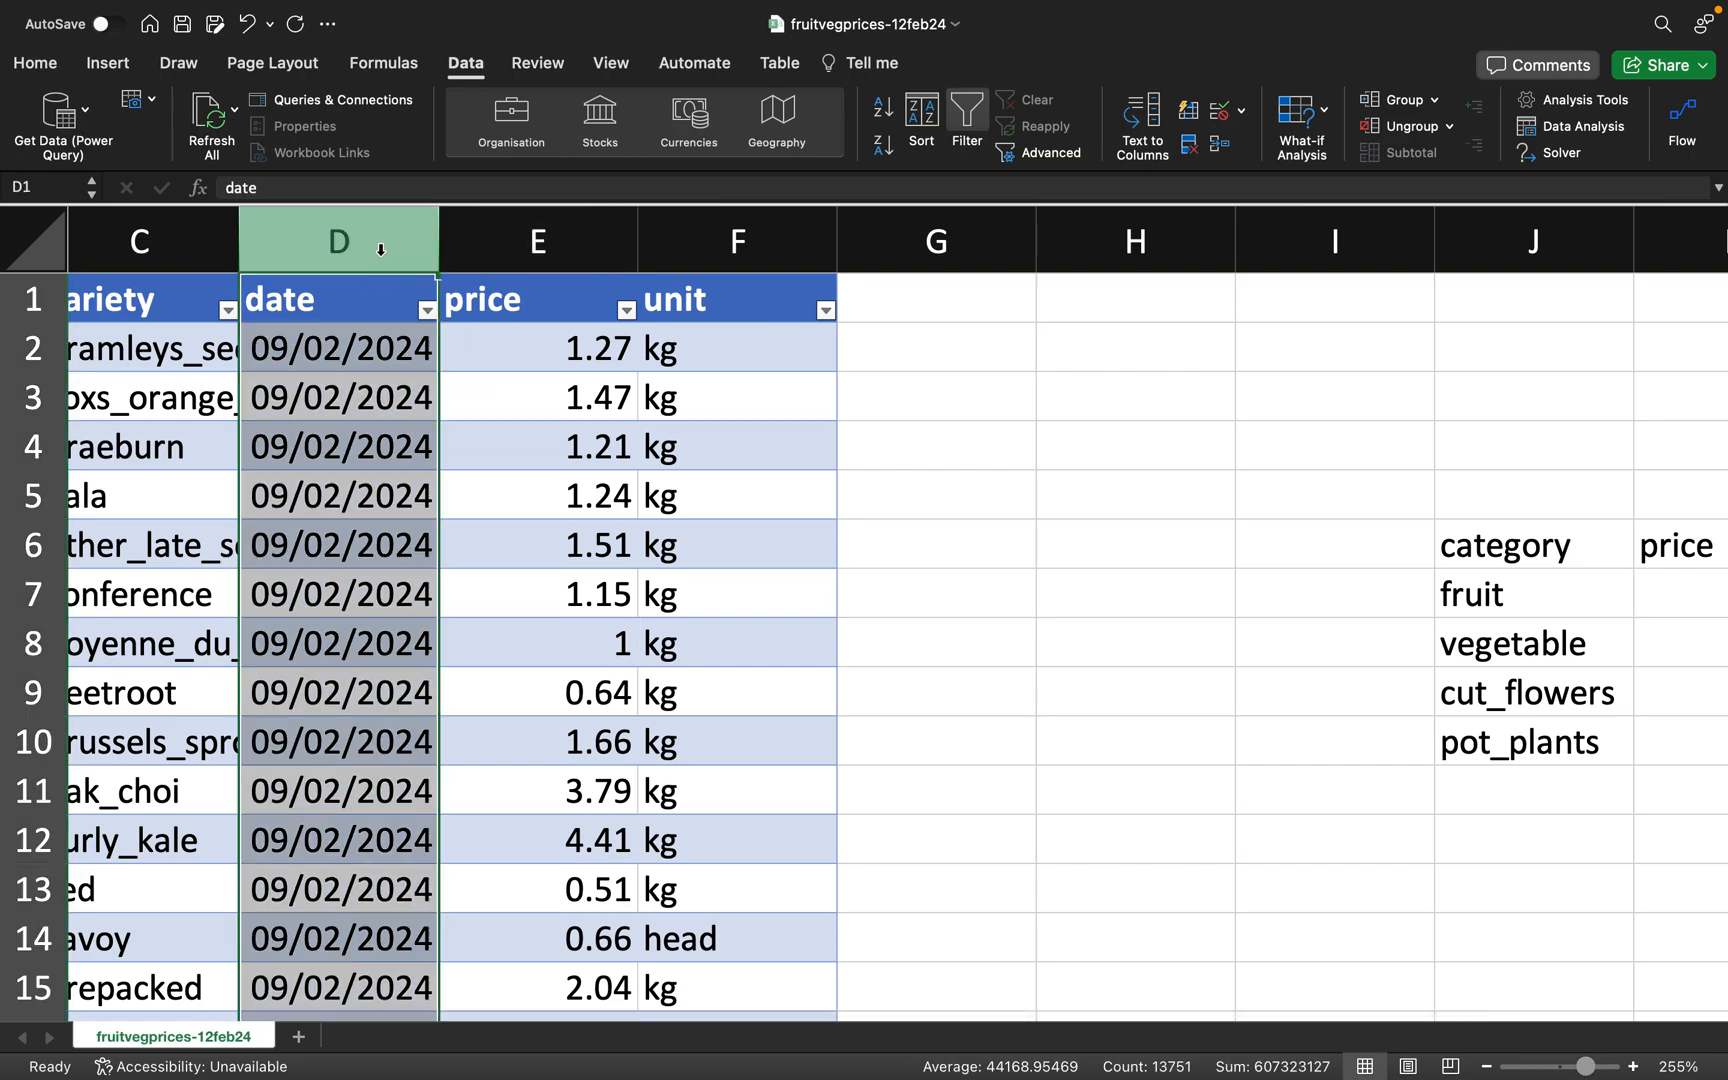
left_click(1219, 110)
left_click(845, 309)
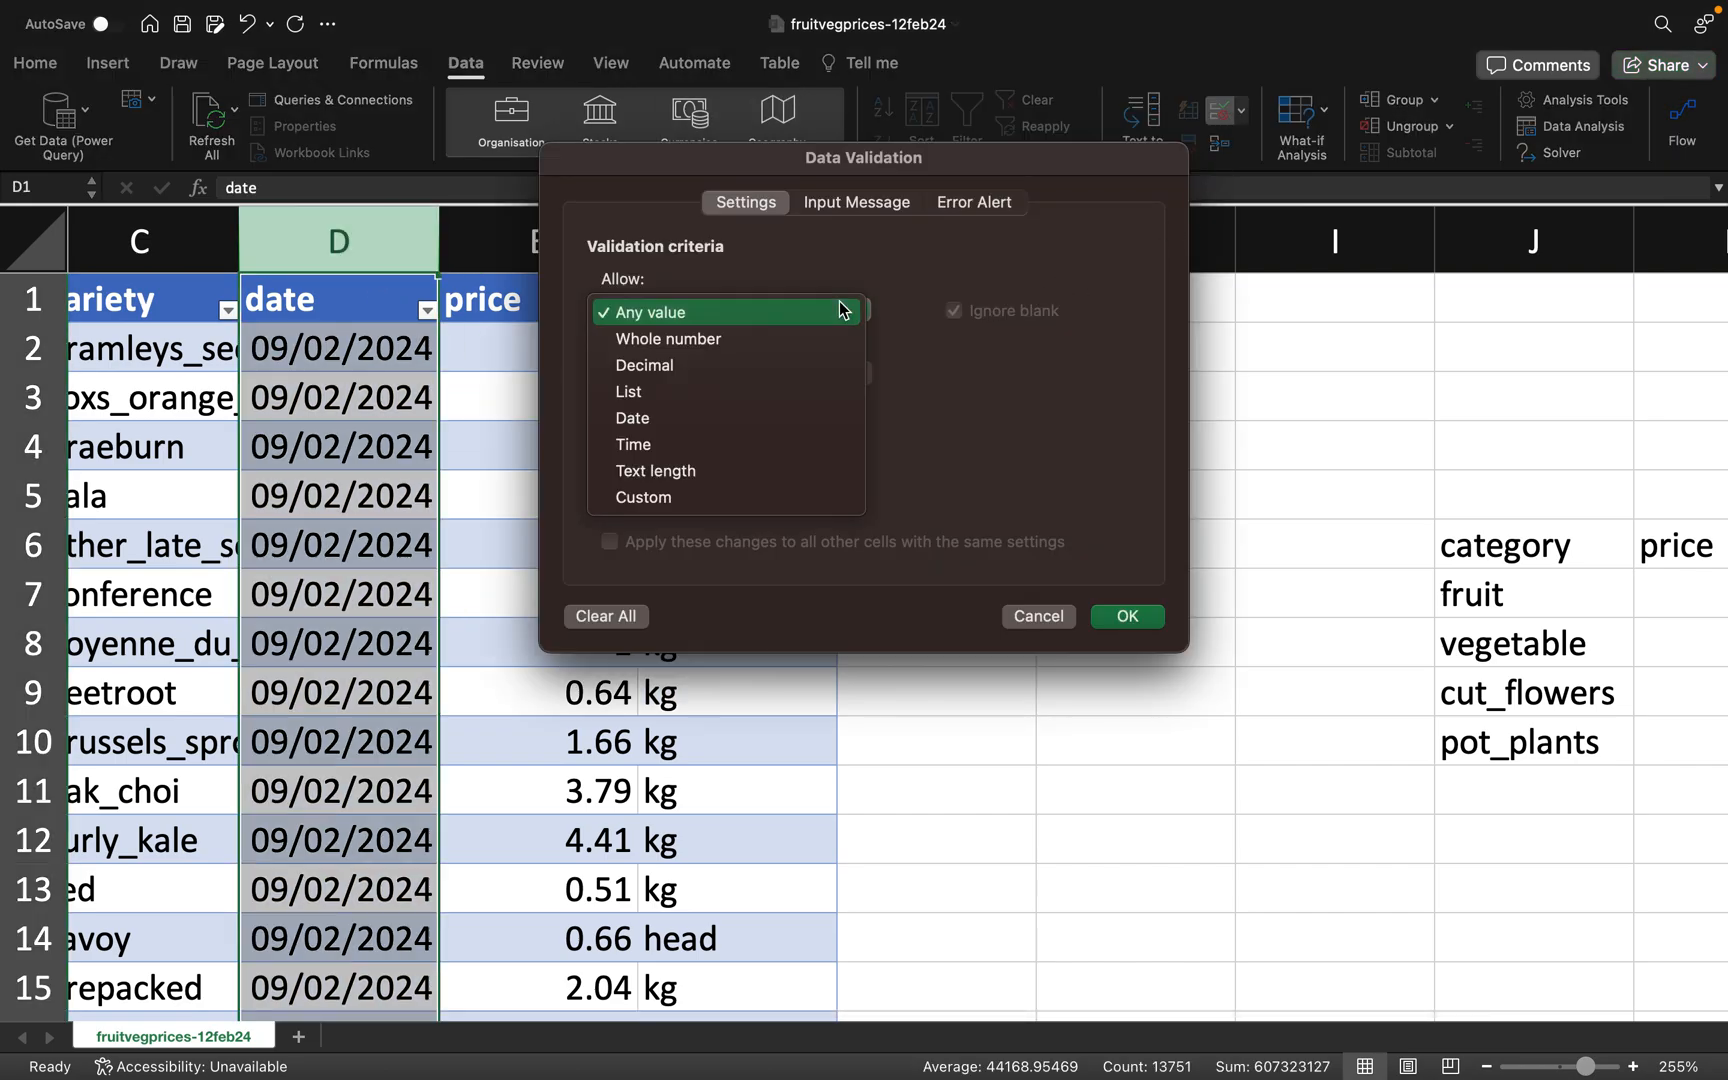
left_click(787, 427)
left_click(832, 428)
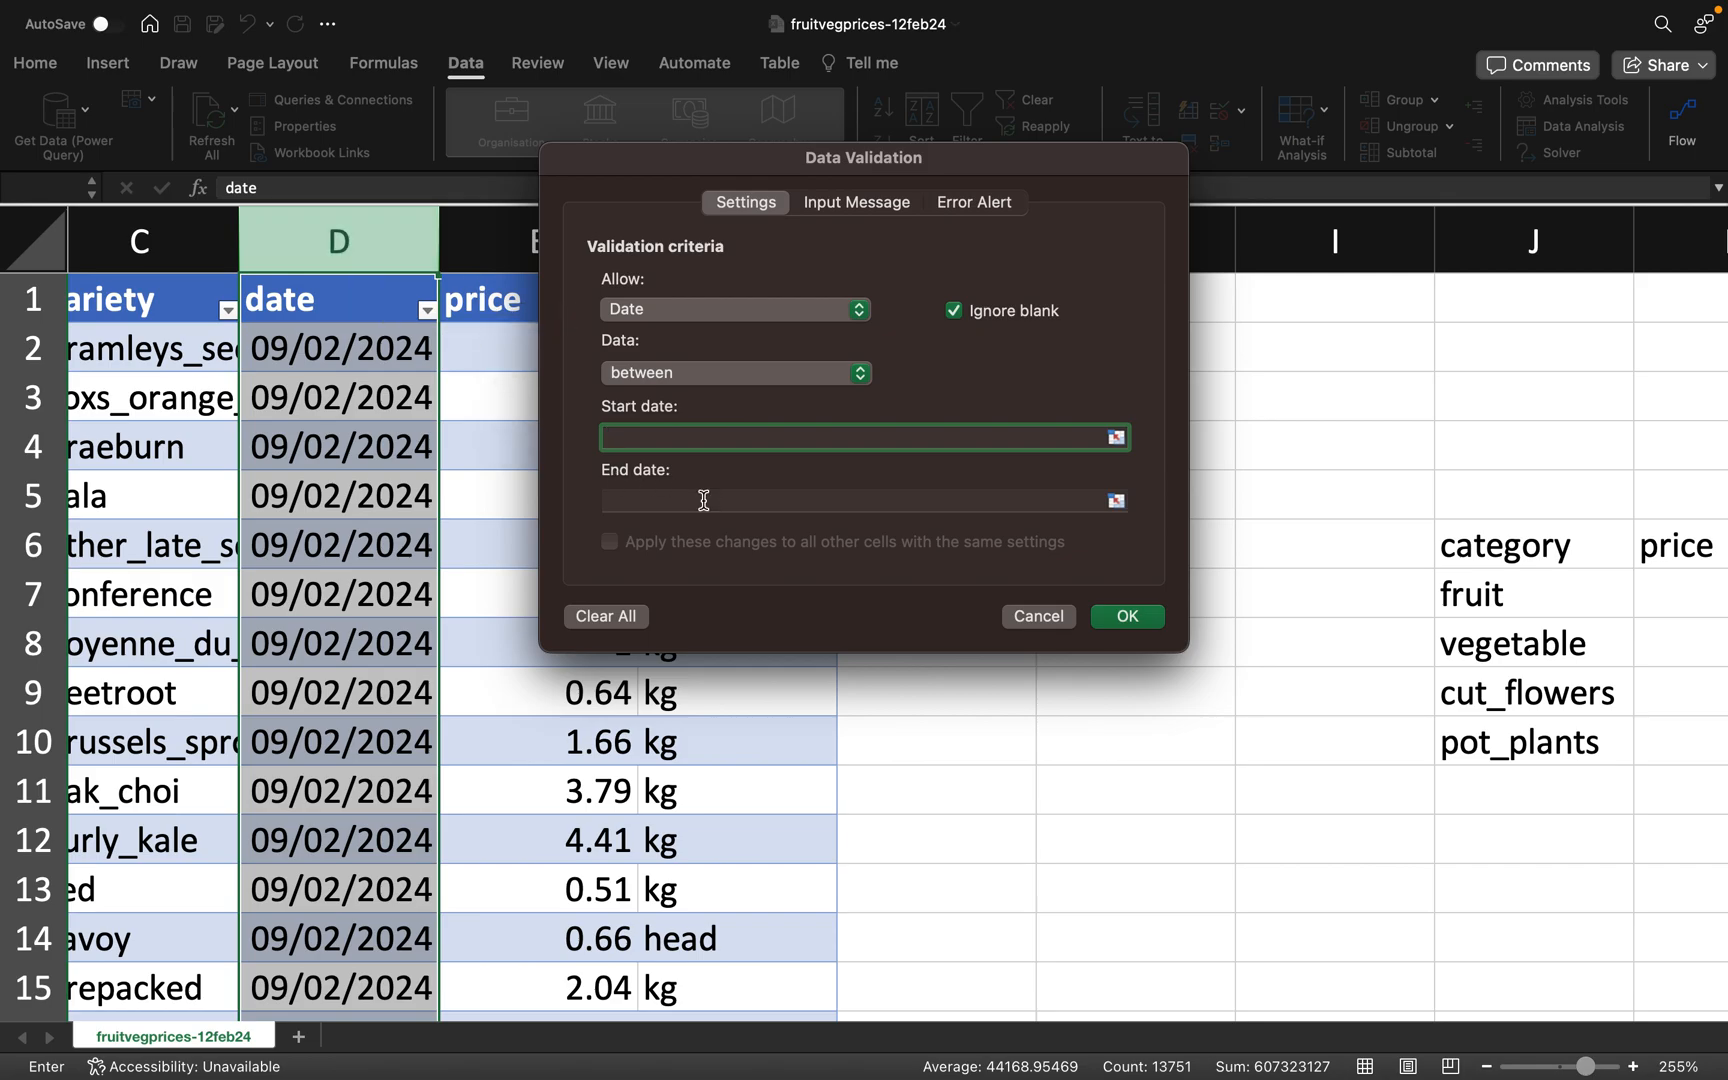
- Try header cell D1 as the start date, clear it, and cancel the date column's validation rule
left_click(430, 316)
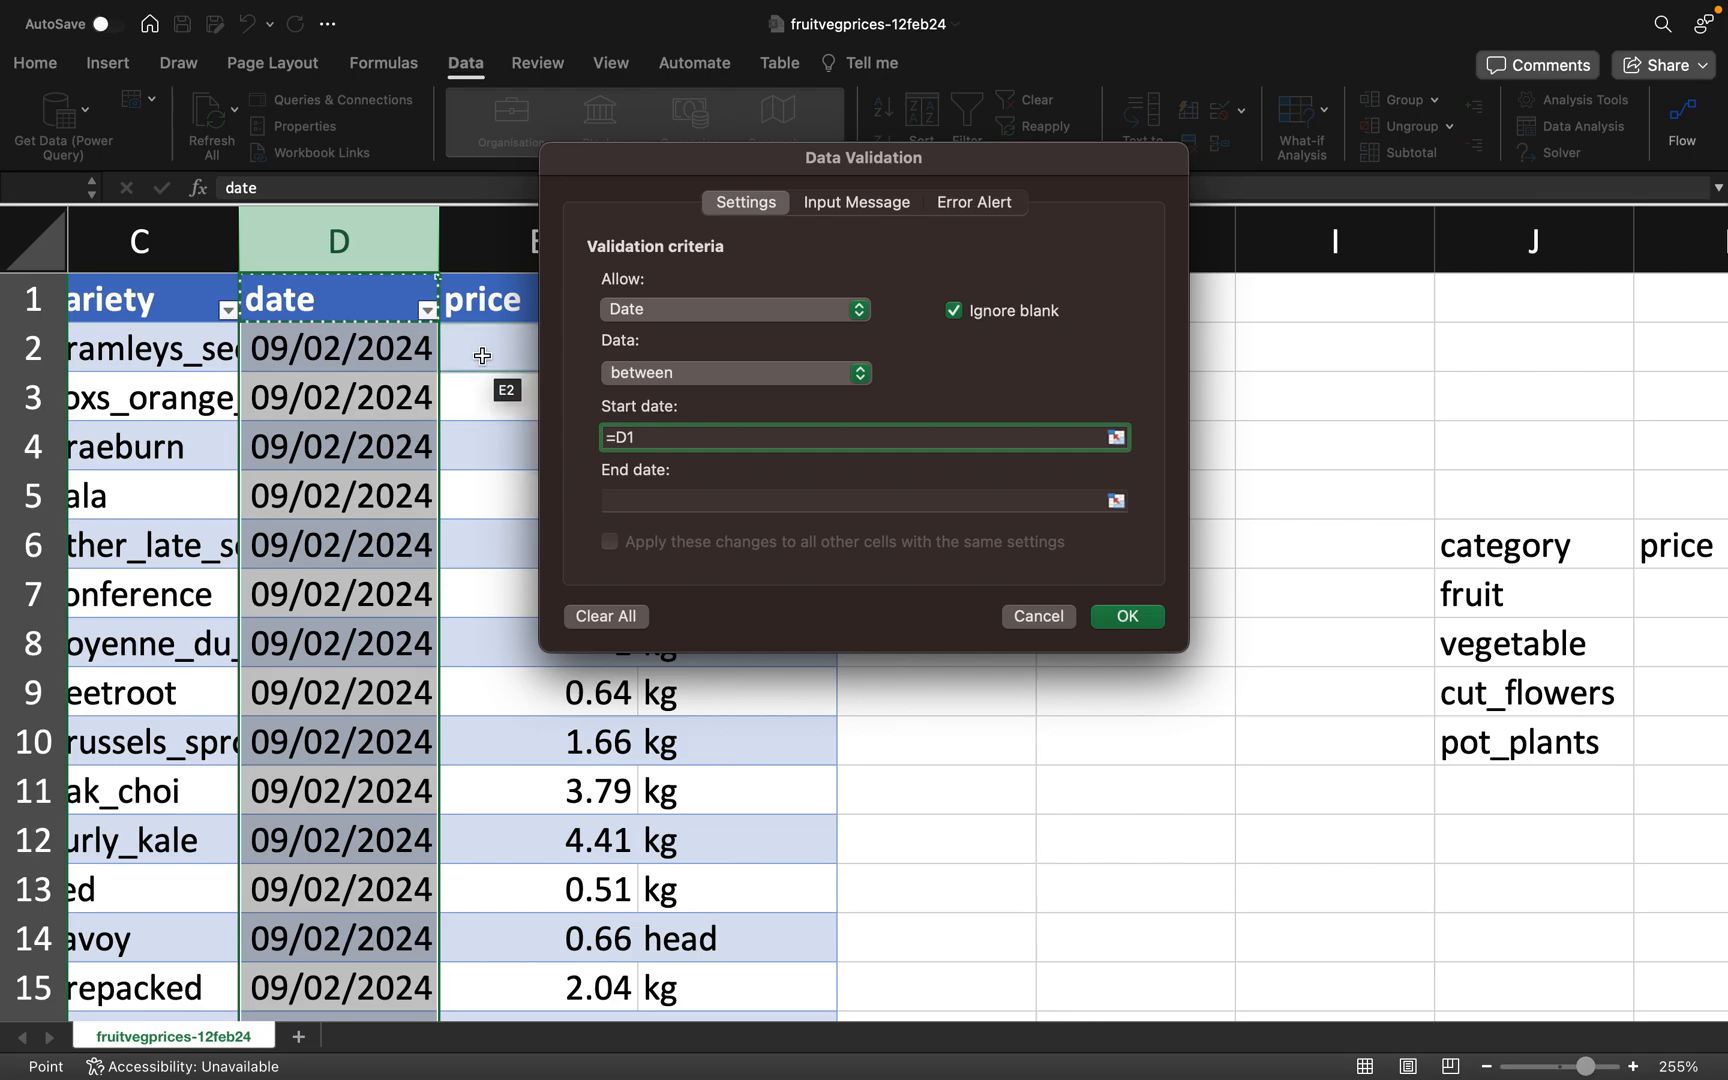
triple_click(668, 437)
key("BackSpace")
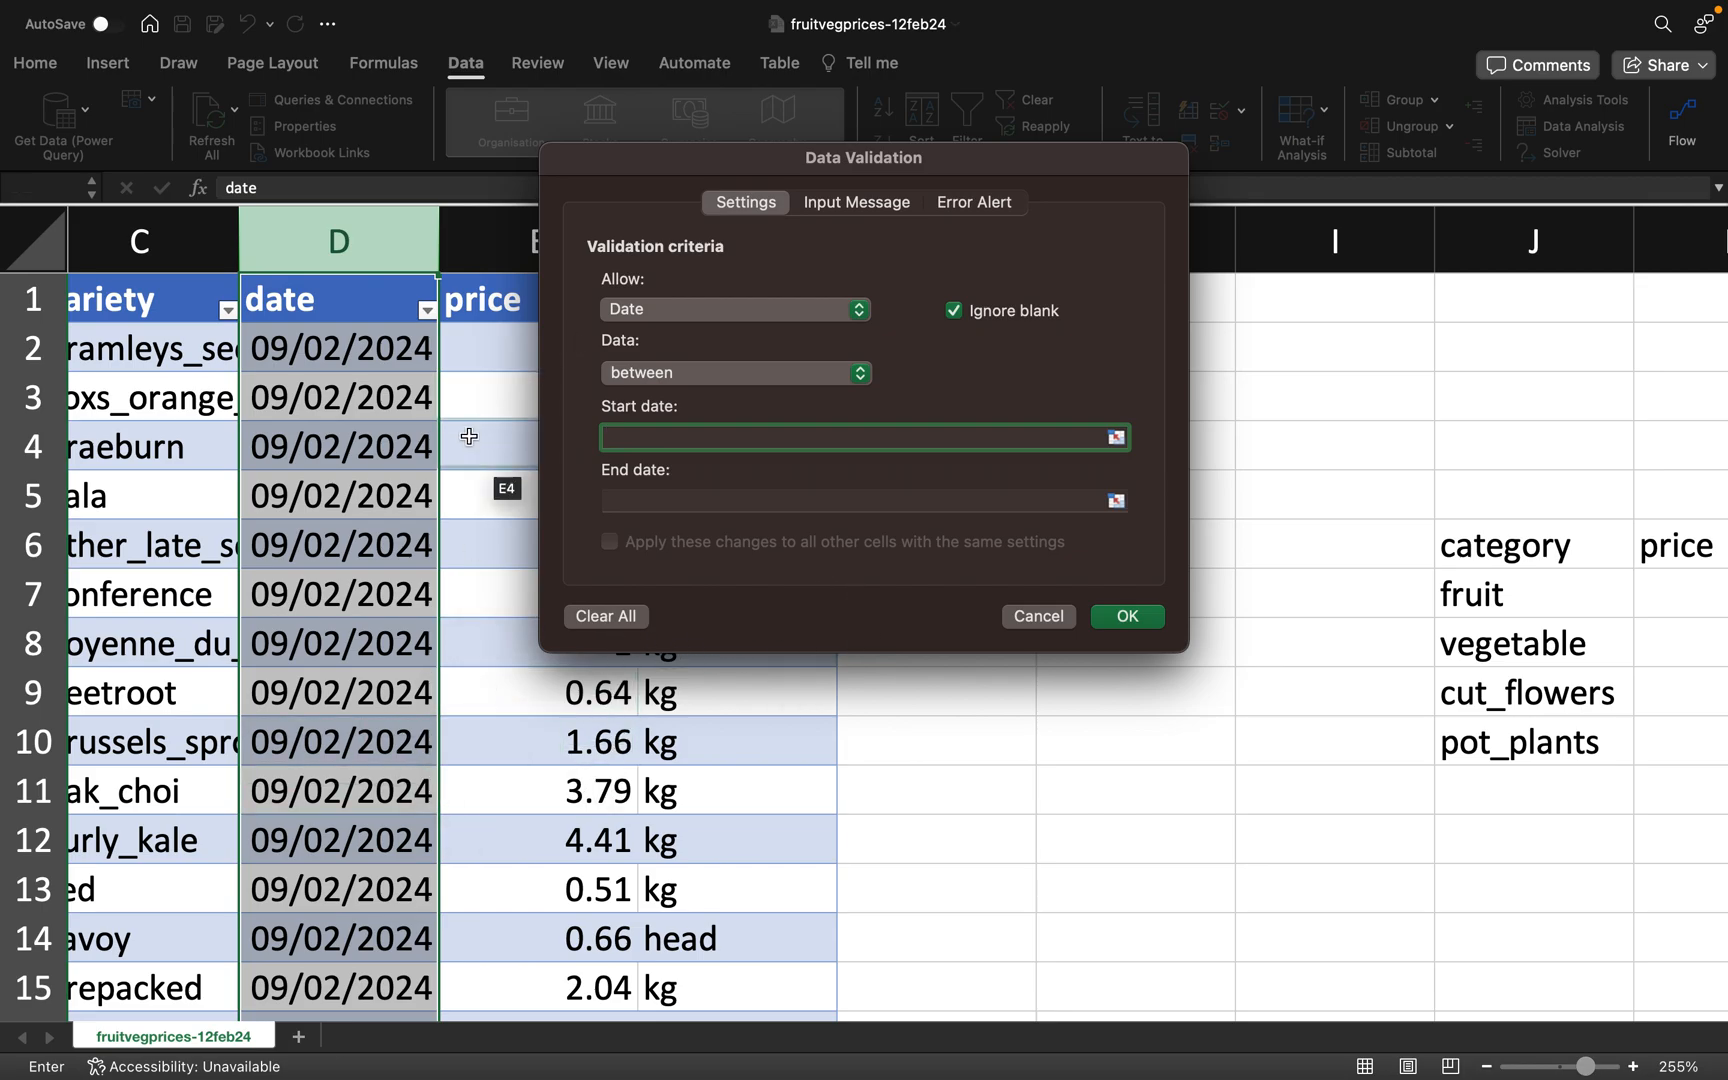
left_click(849, 207)
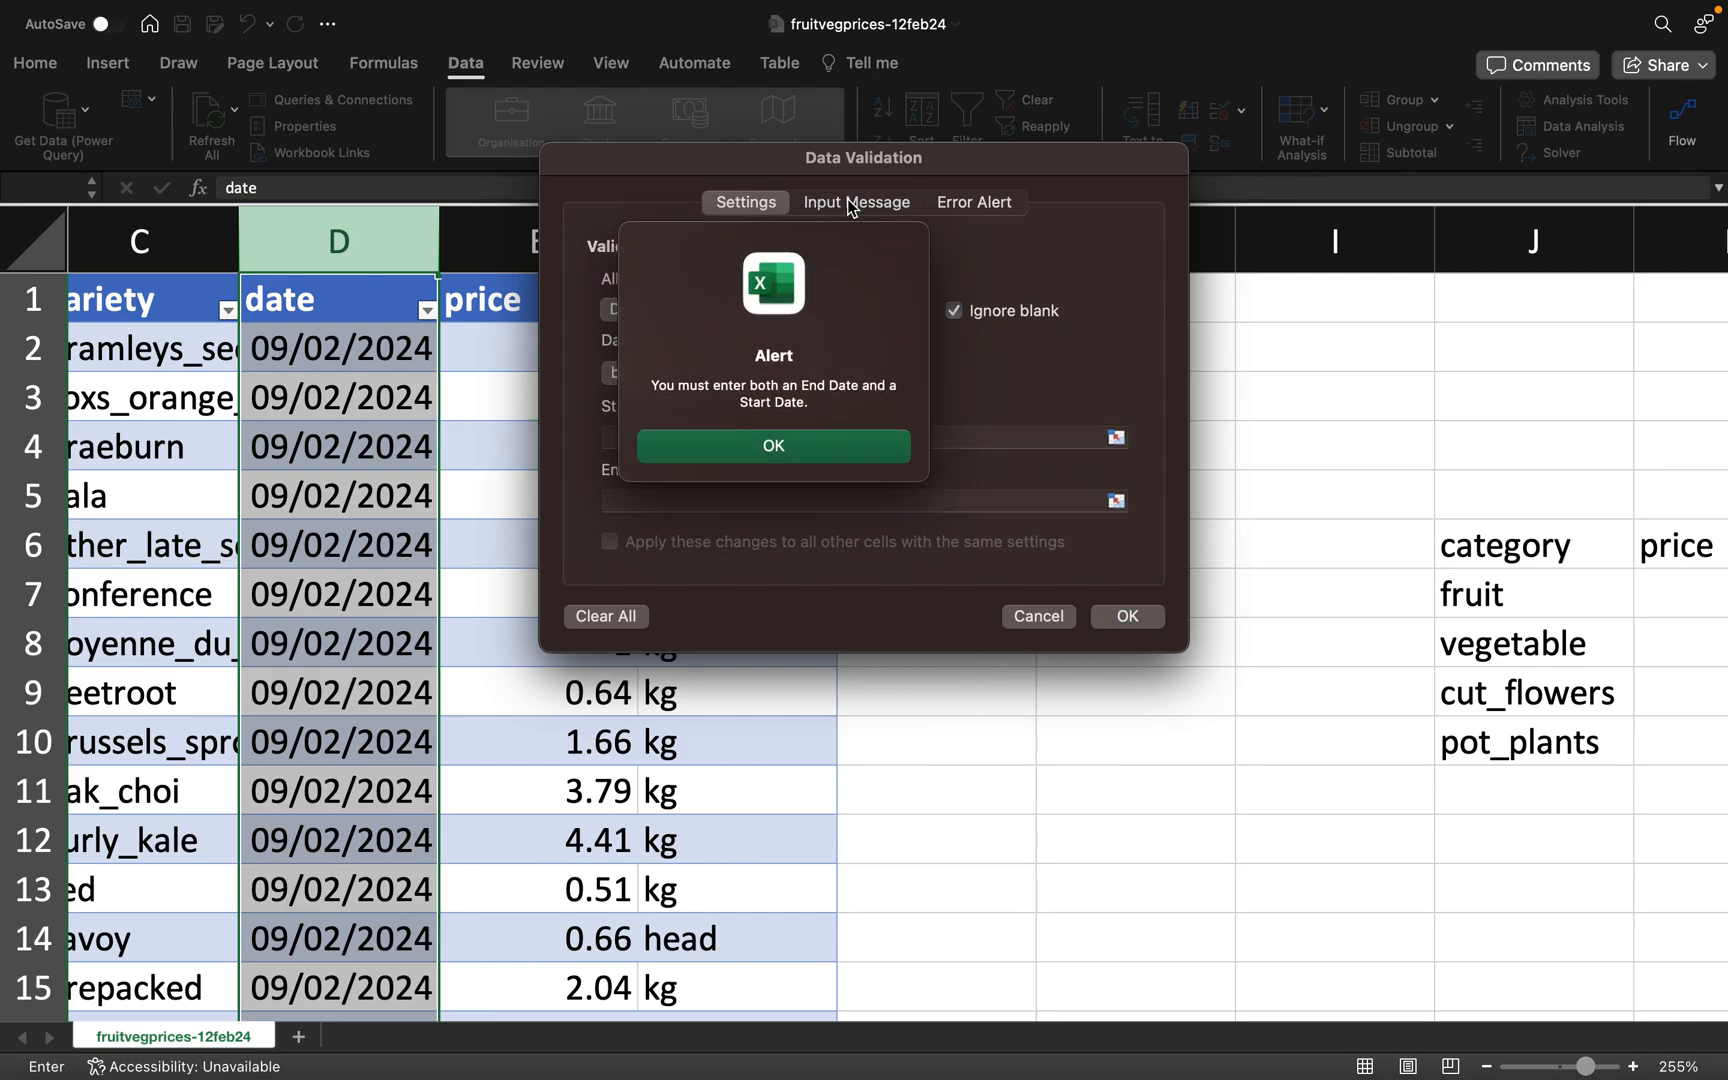
left_click(878, 455)
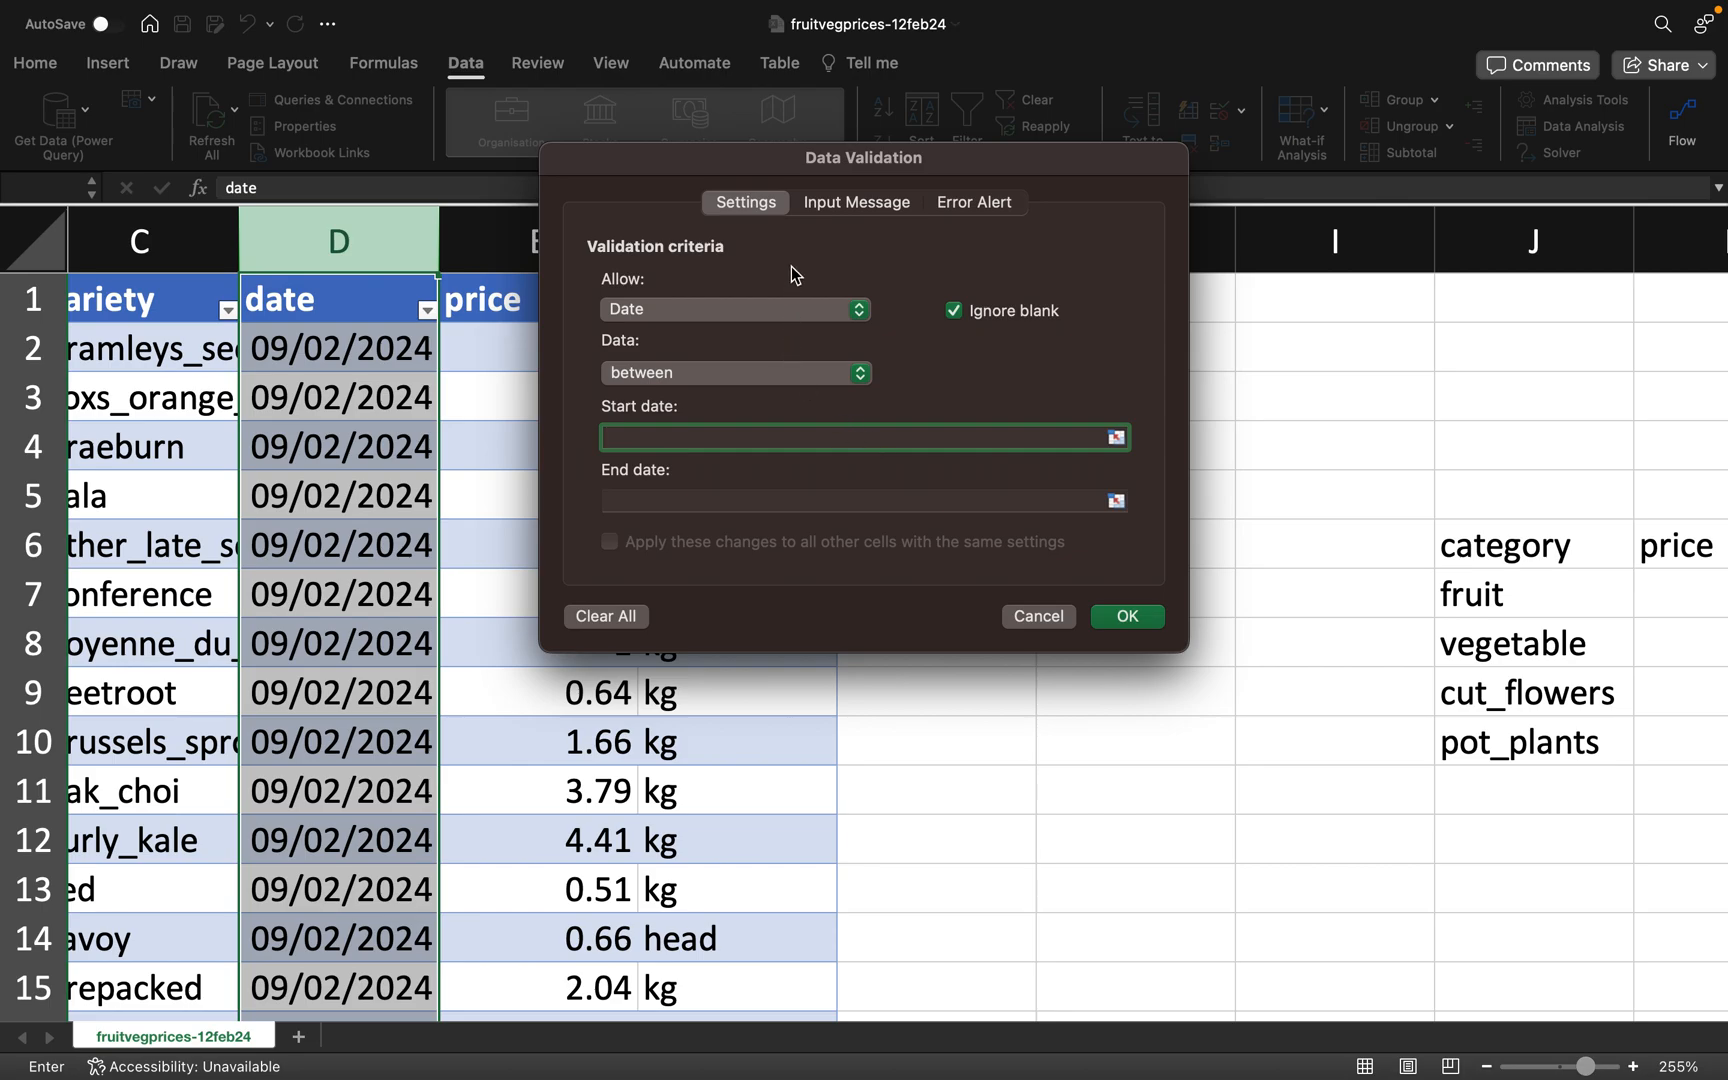
left_click(855, 208)
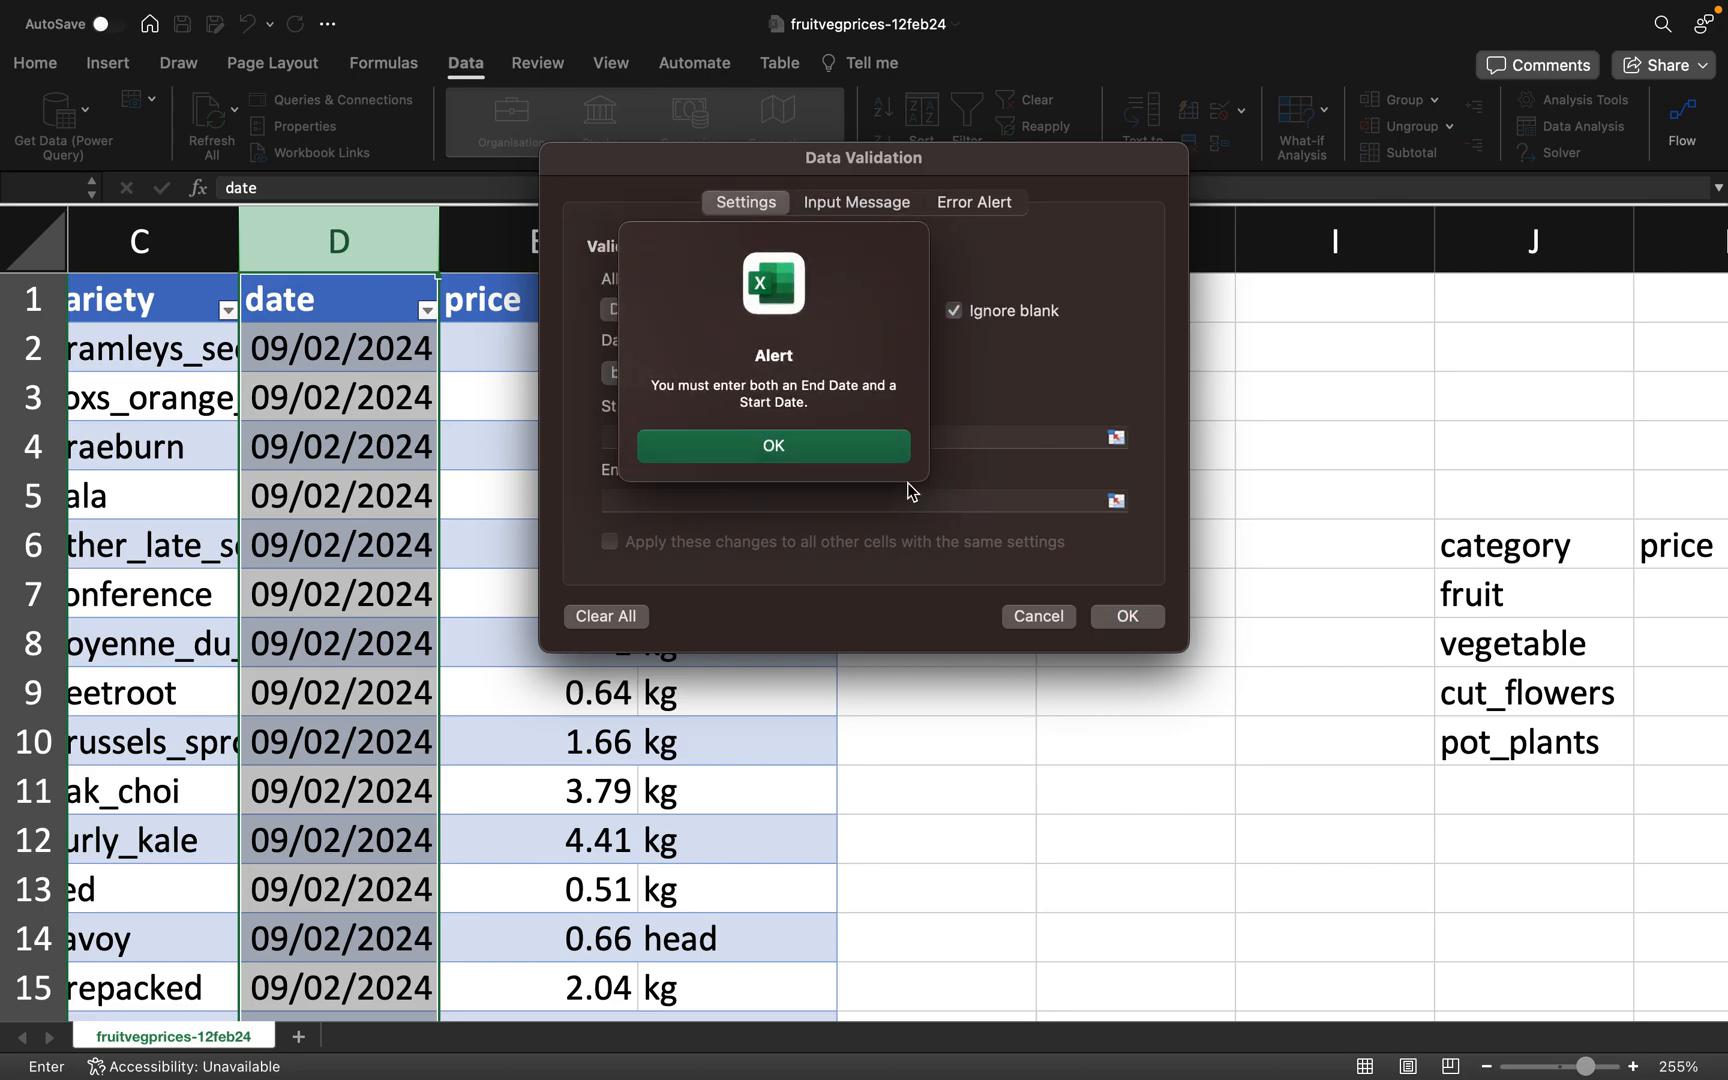
left_click(867, 451)
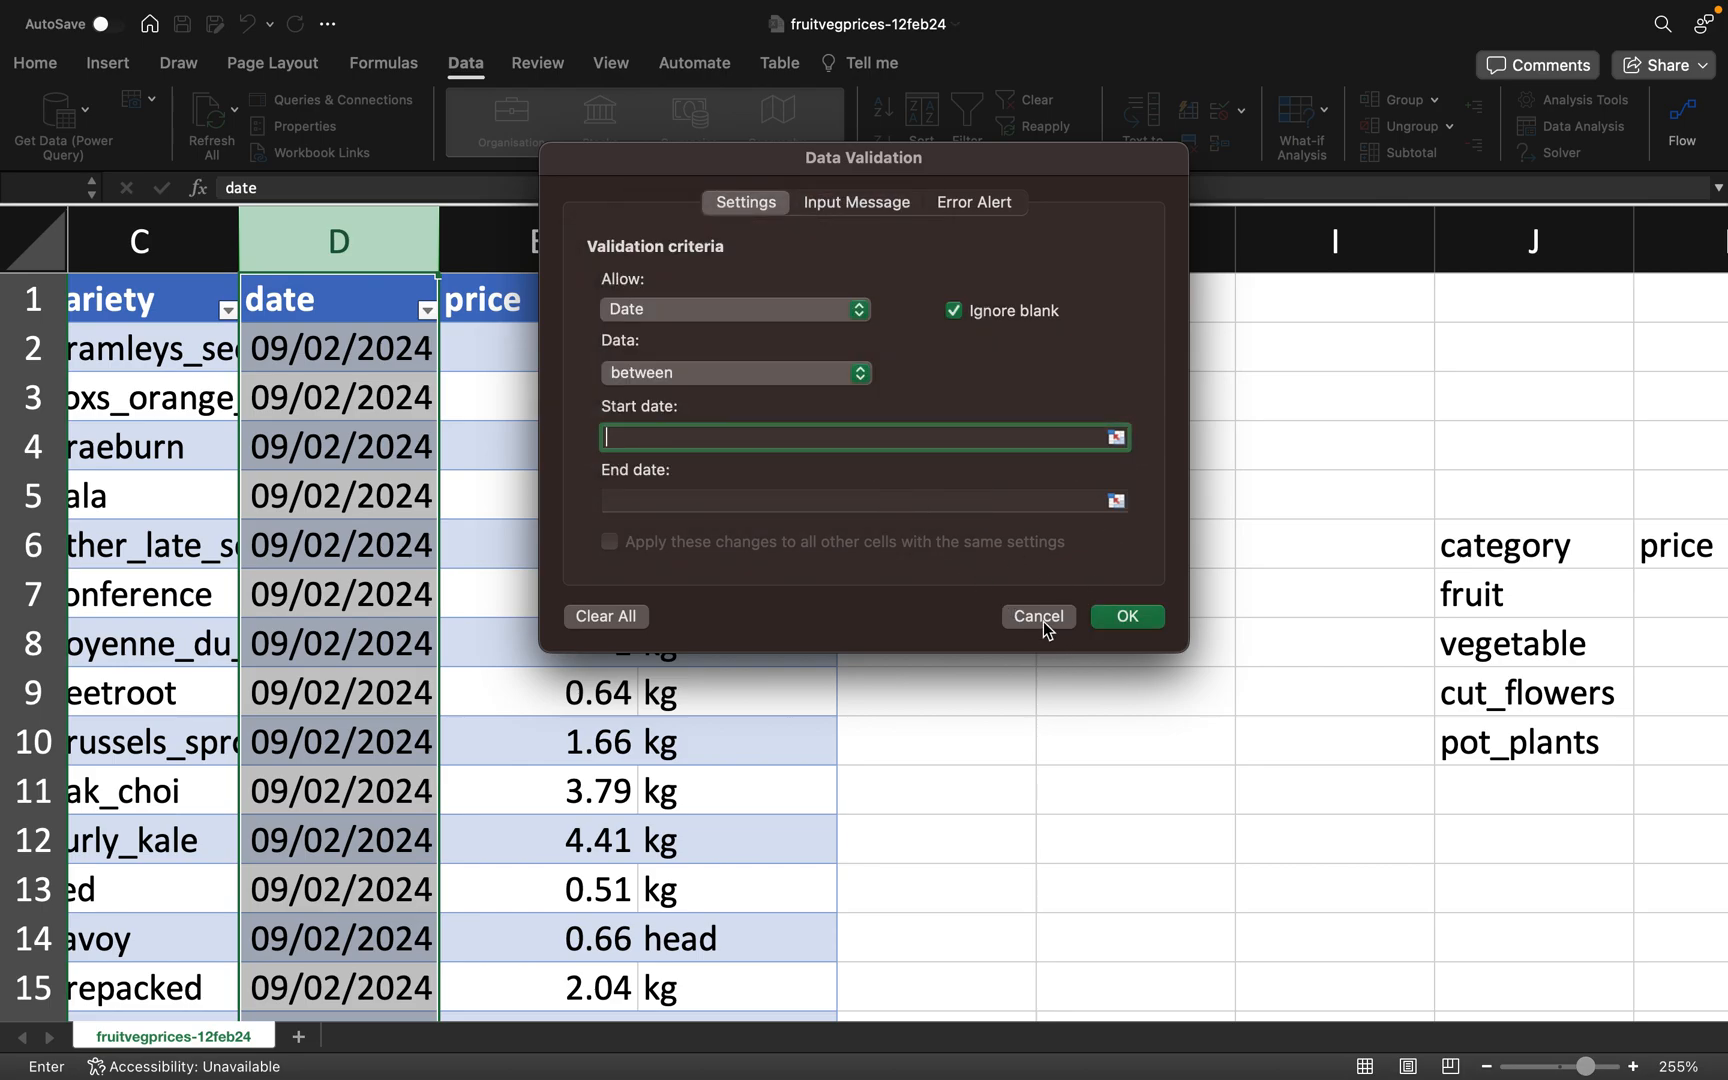
left_click(1040, 616)
- Delete the "price" heading from K6, beside the list of allowed categories
scroll(899, 567, "left", 1)
scroll(903, 568, "right", 3)
scroll(903, 568, "right", 1)
left_click_drag(1510, 548, 1435, 741)
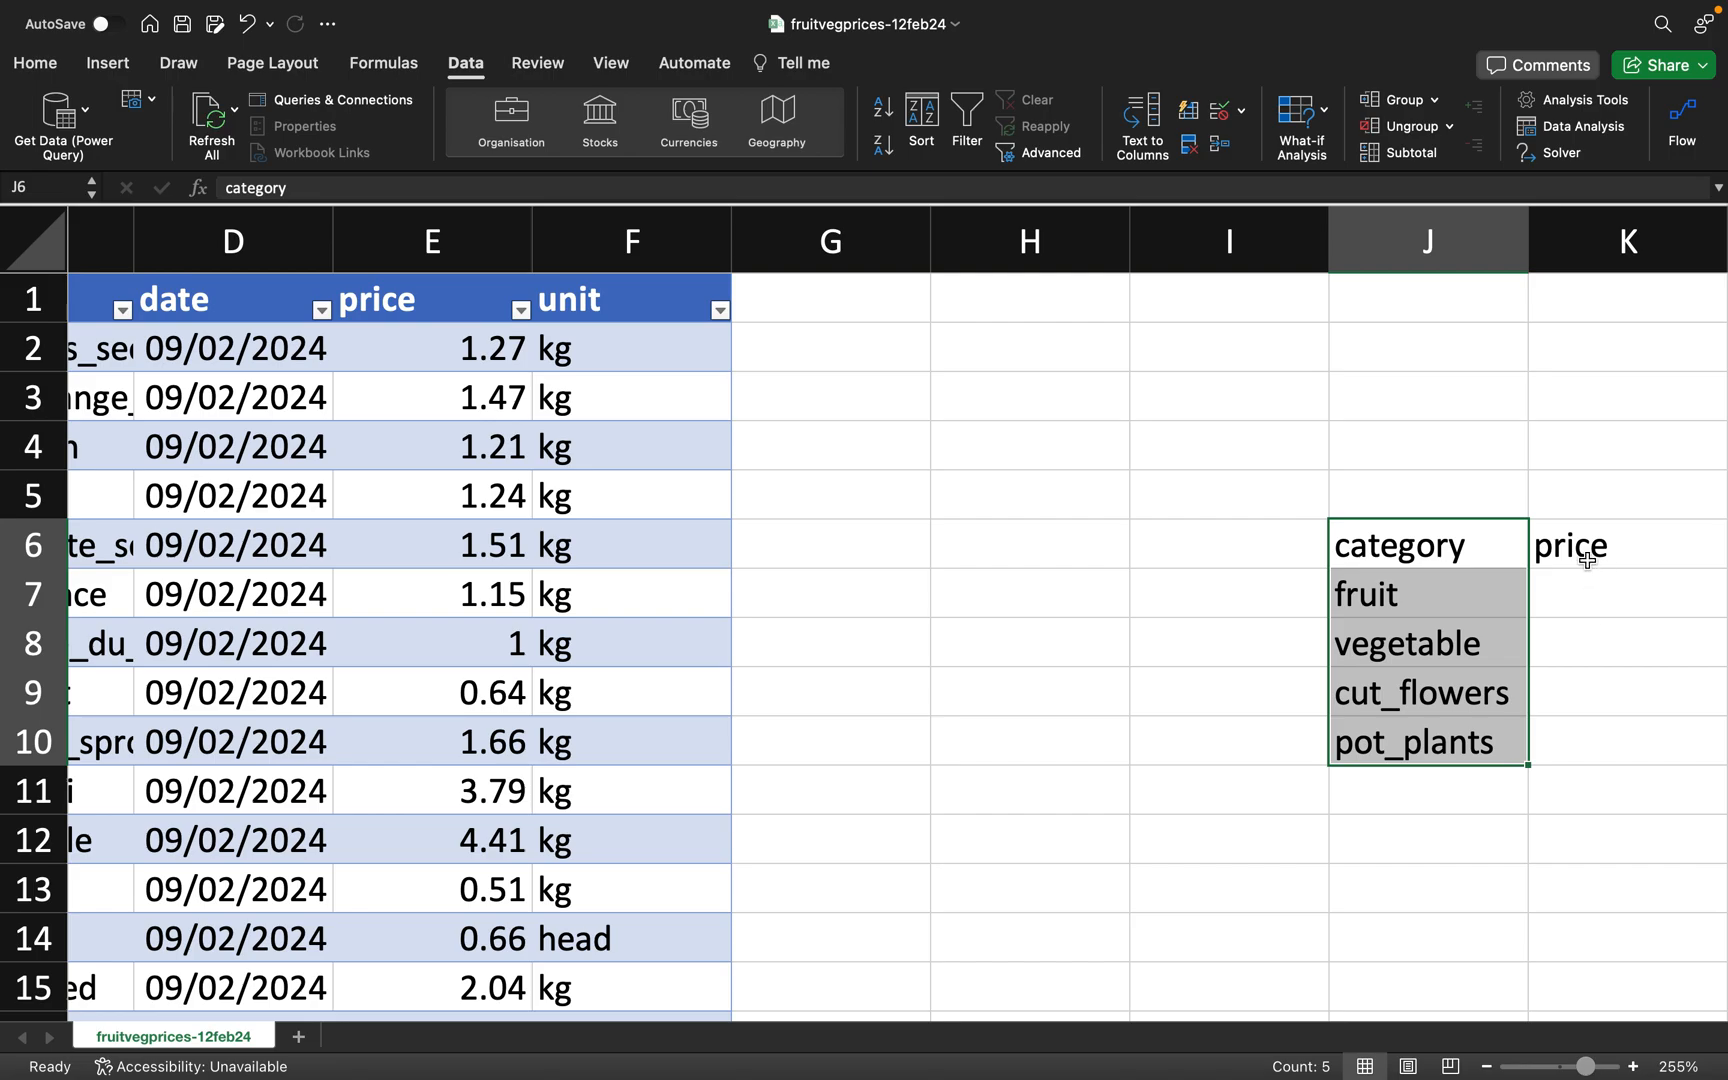
scroll(1005, 557, "left", 10)
scroll(457, 526, "right", 2)
scroll(401, 505, "left", 2)
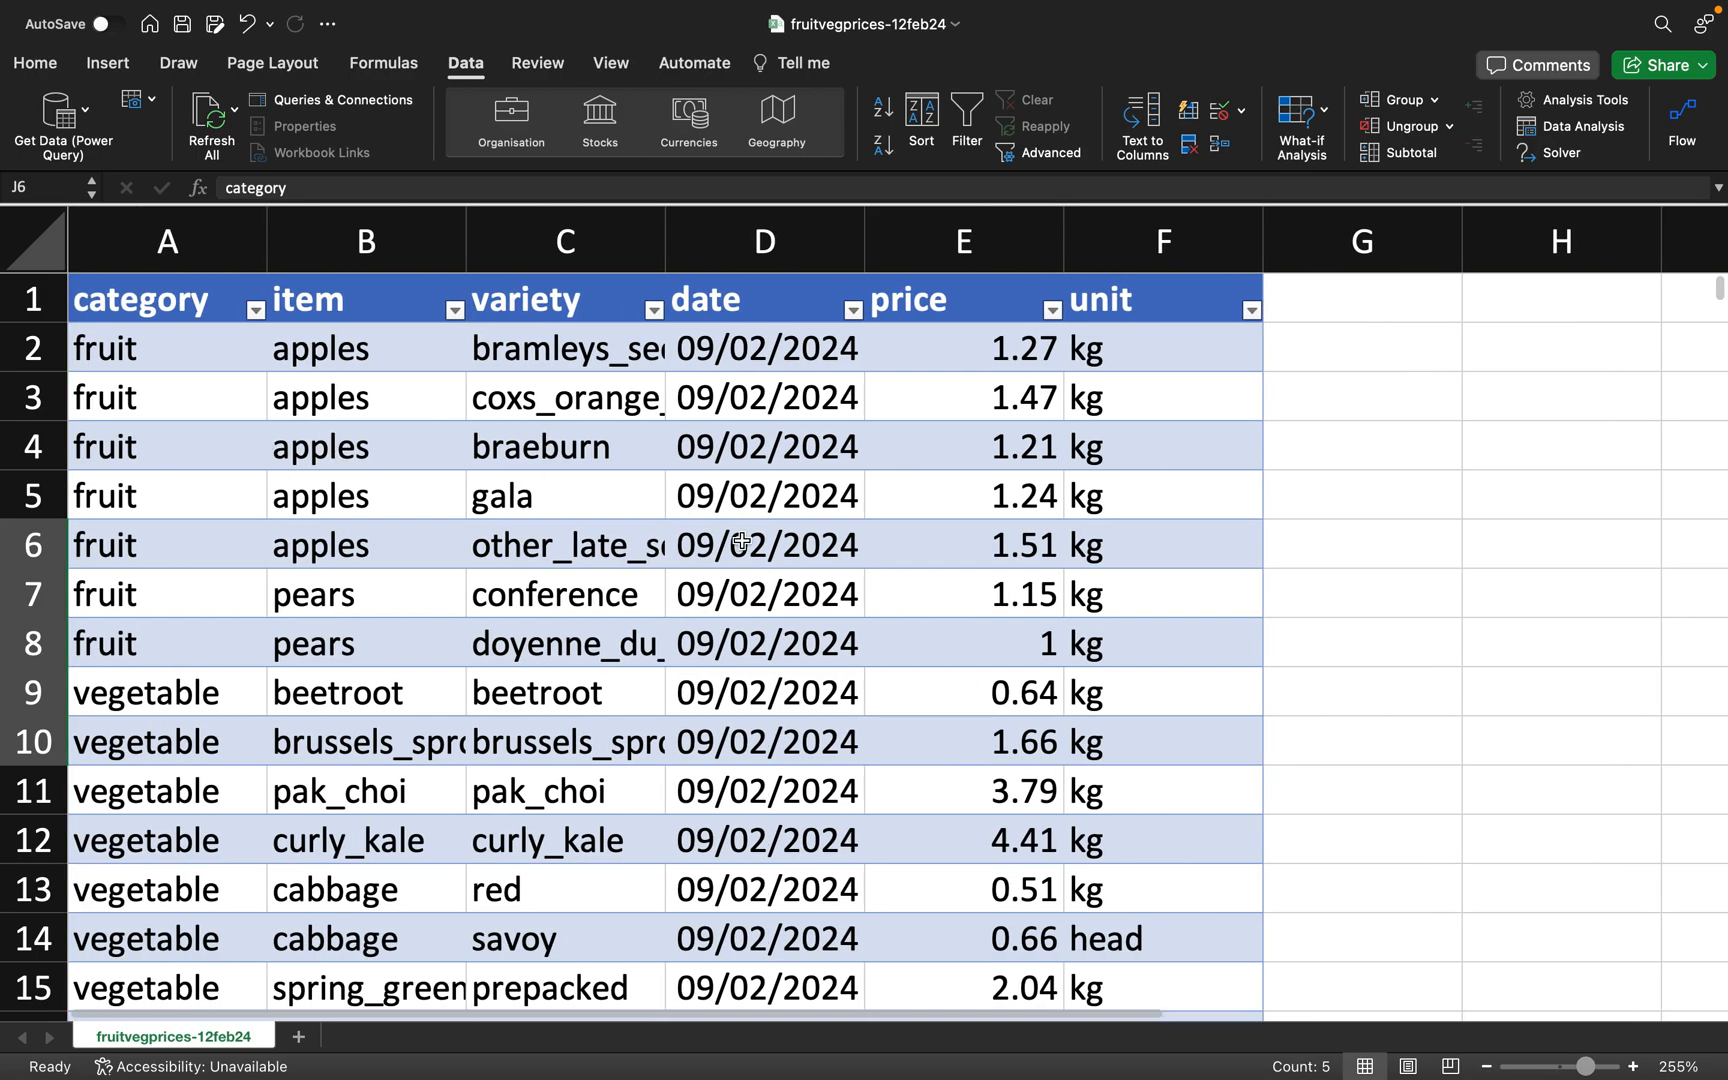
scroll(741, 541, "right", 4)
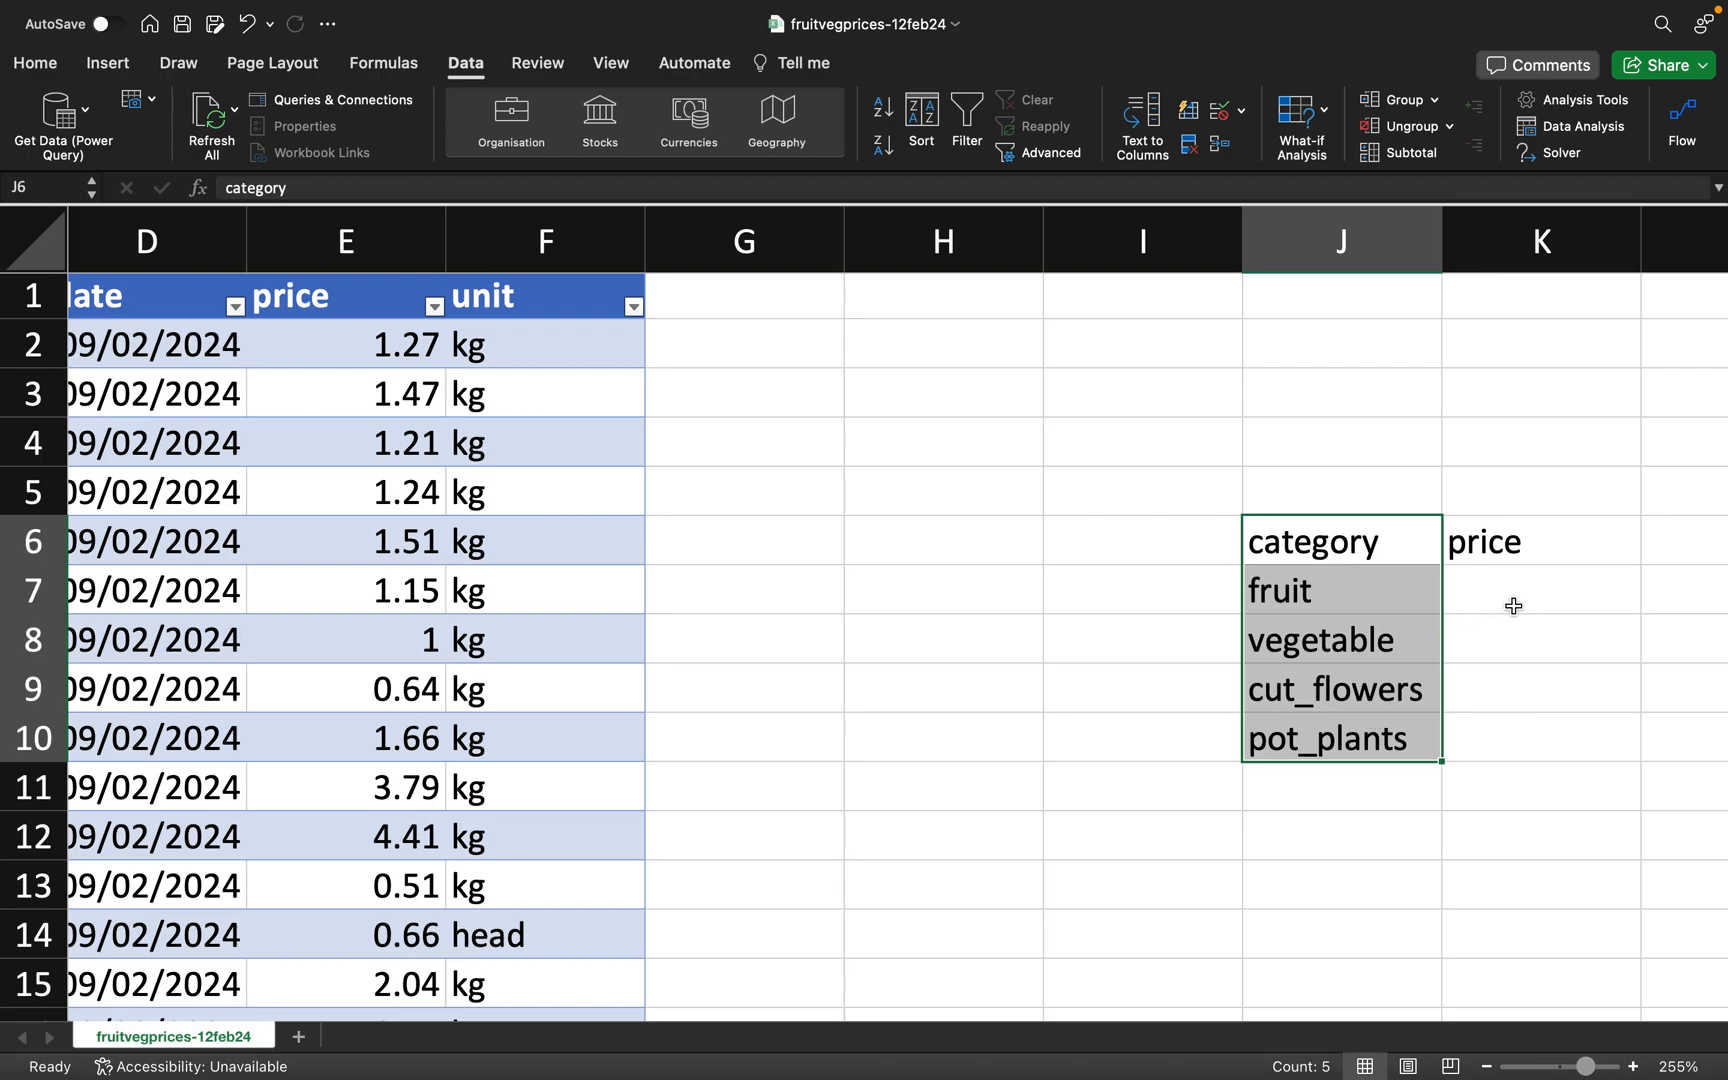
left_click(1521, 560)
key("Delete")
left_click_drag(1340, 545, 1347, 740)
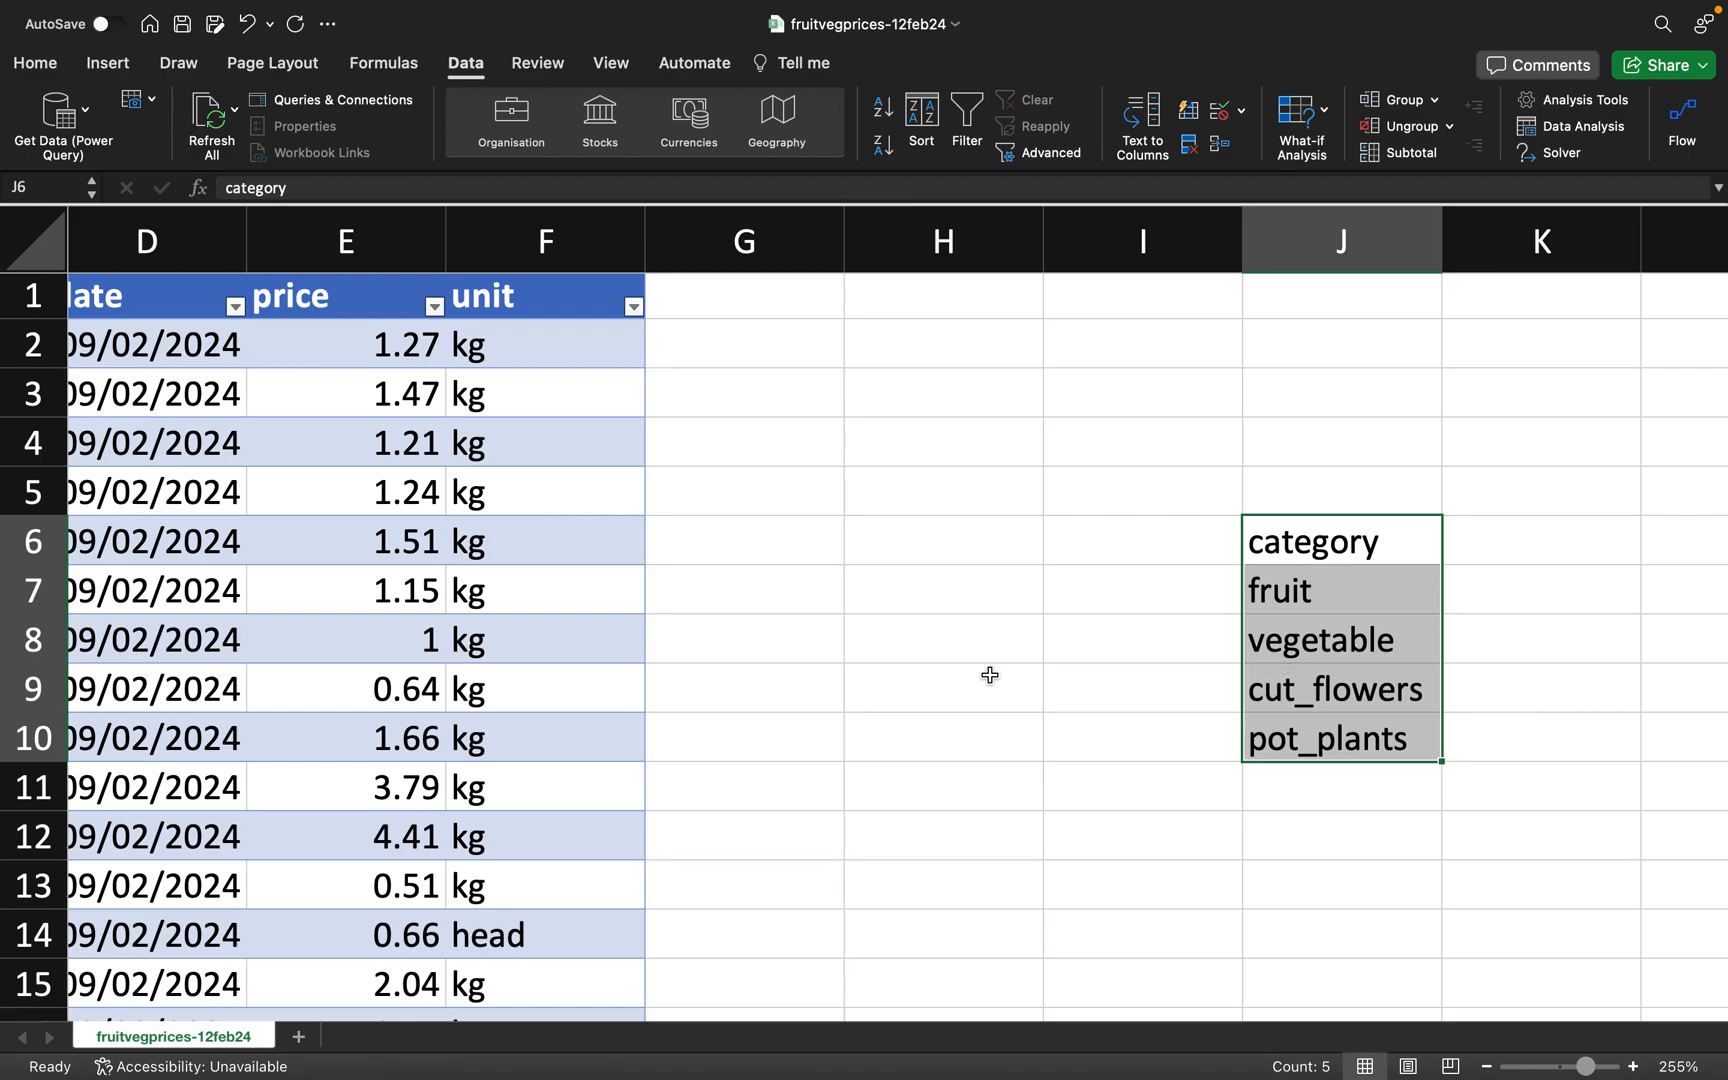
scroll(990, 675, "left", 3)
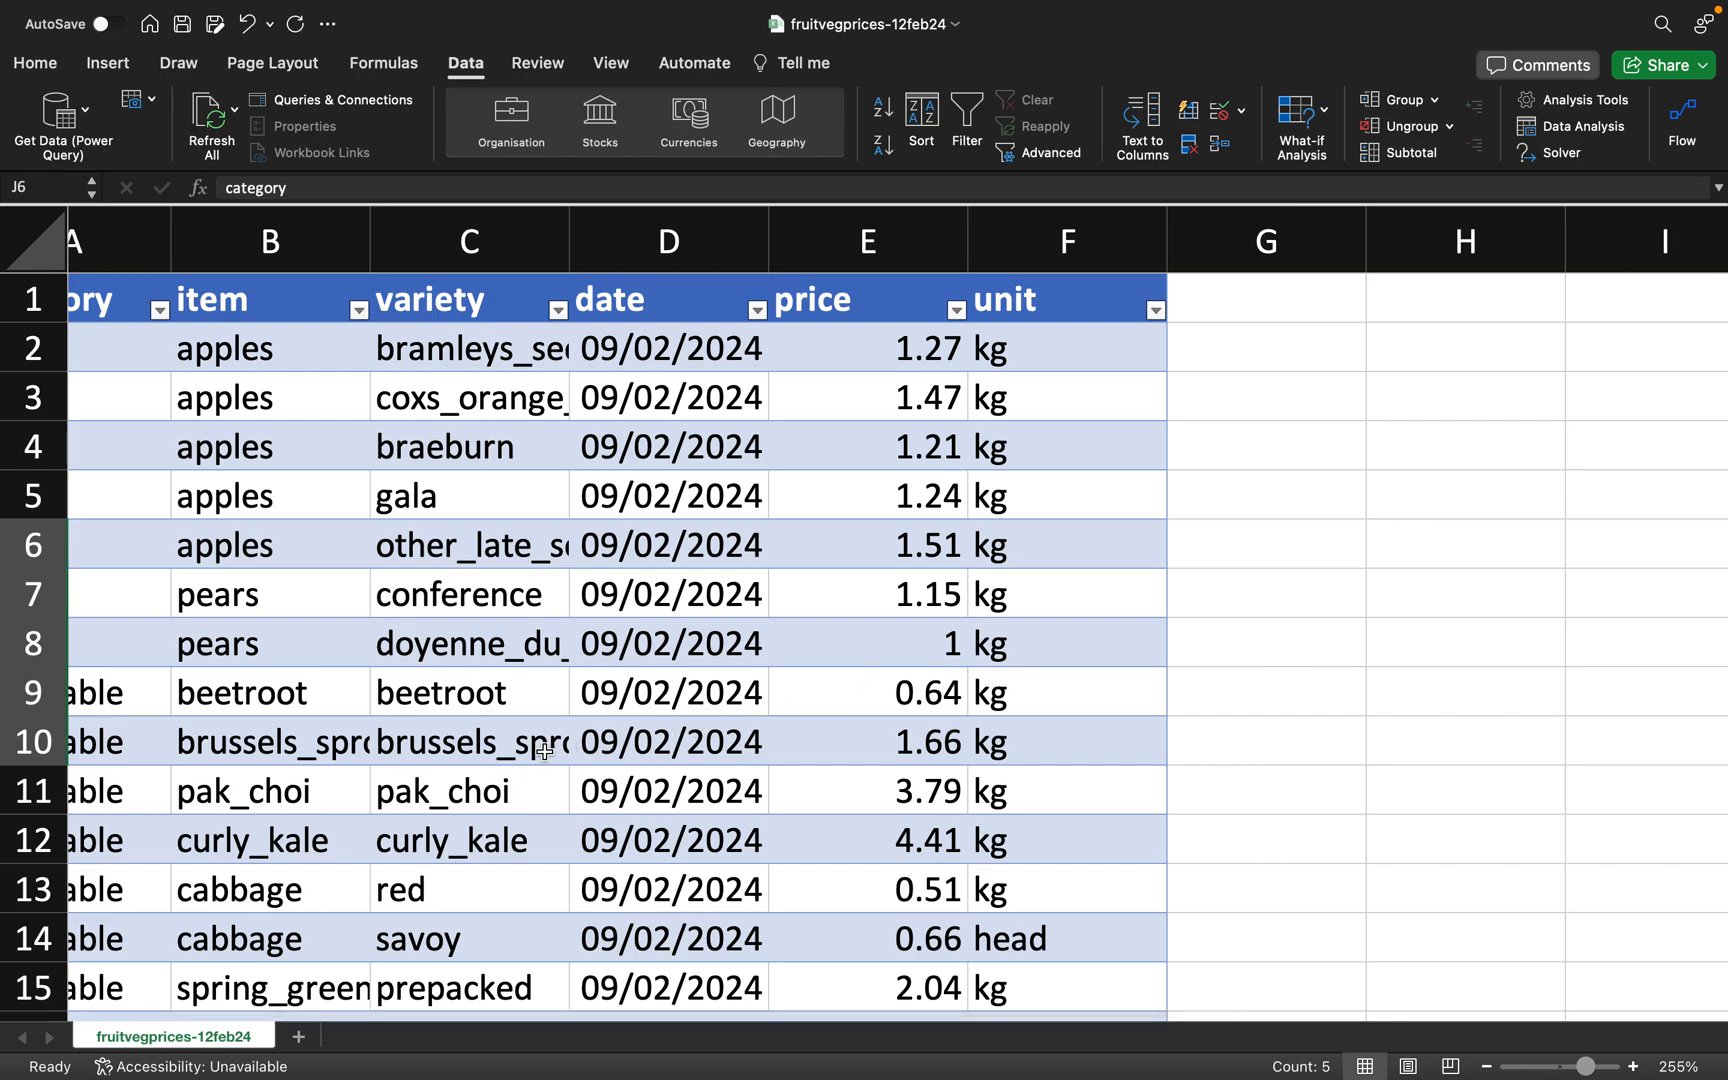
scroll(446, 758, "left", 2)
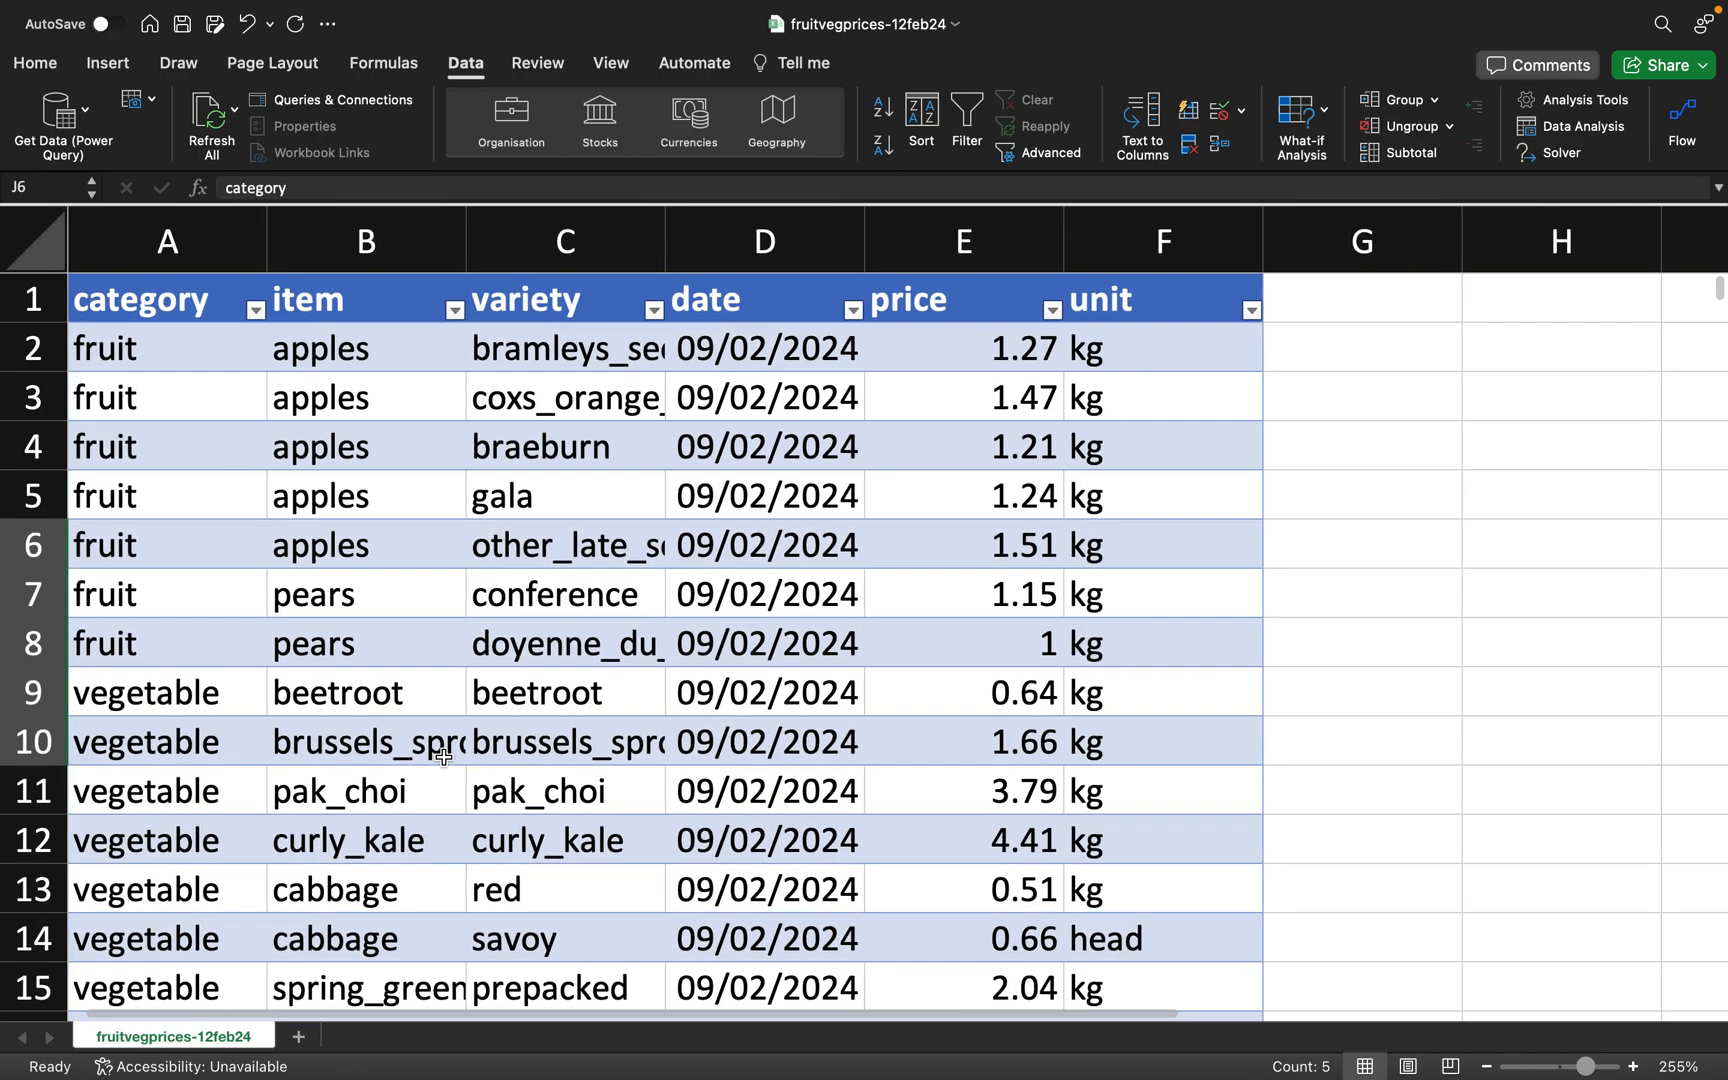
- Add a new table column after unit by entering the heading "Price Update" in G1
scroll(463, 776, "right", 3)
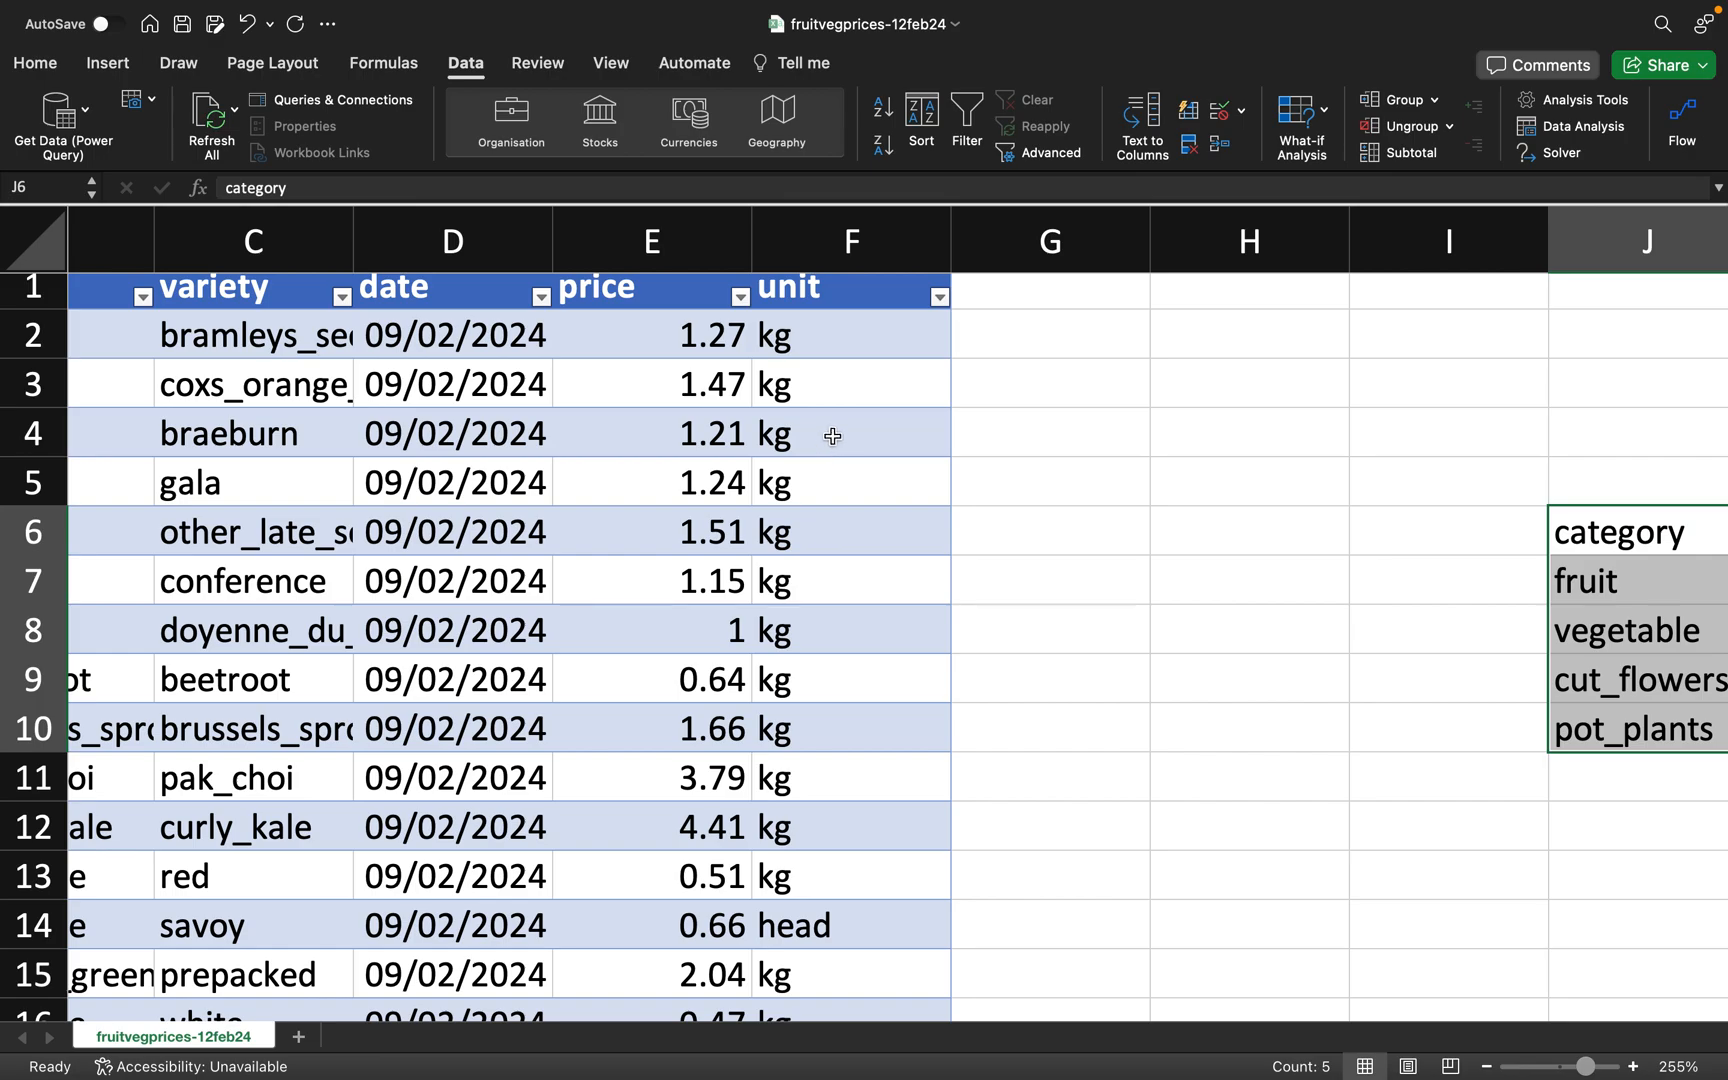
left_click(1038, 296)
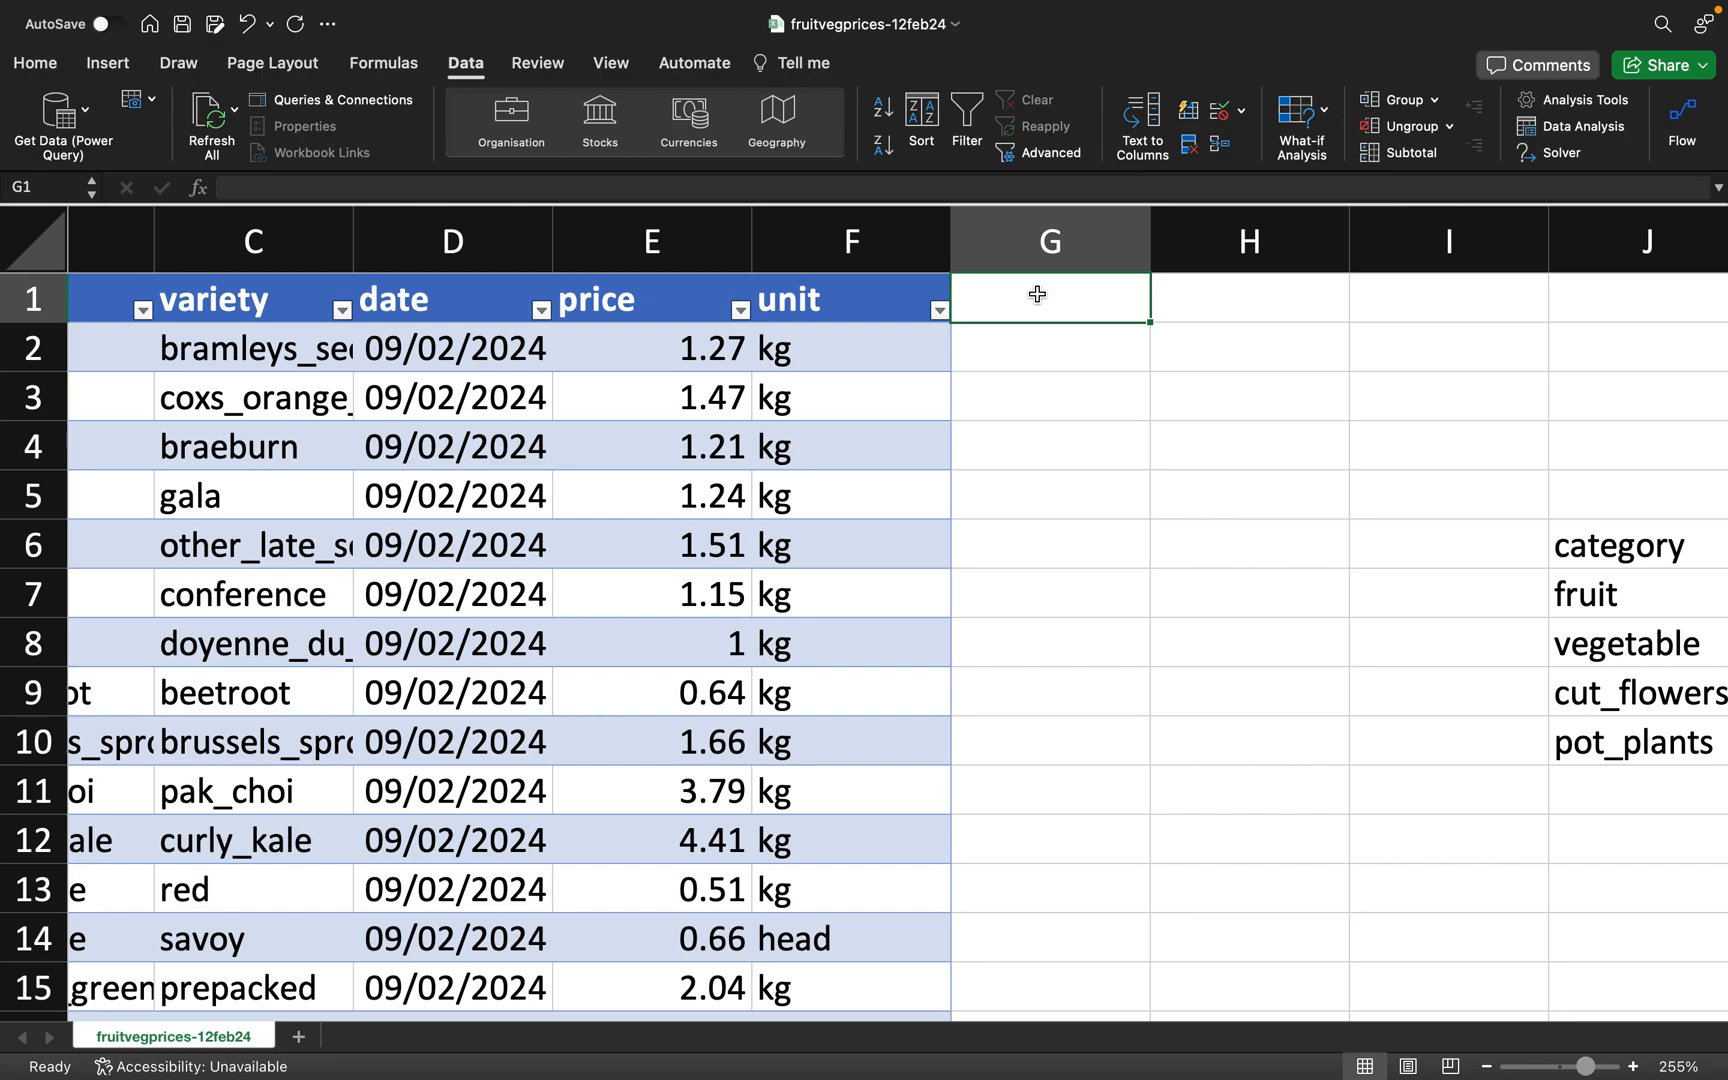
type("U")
key("BackSpace")
type("Pric")
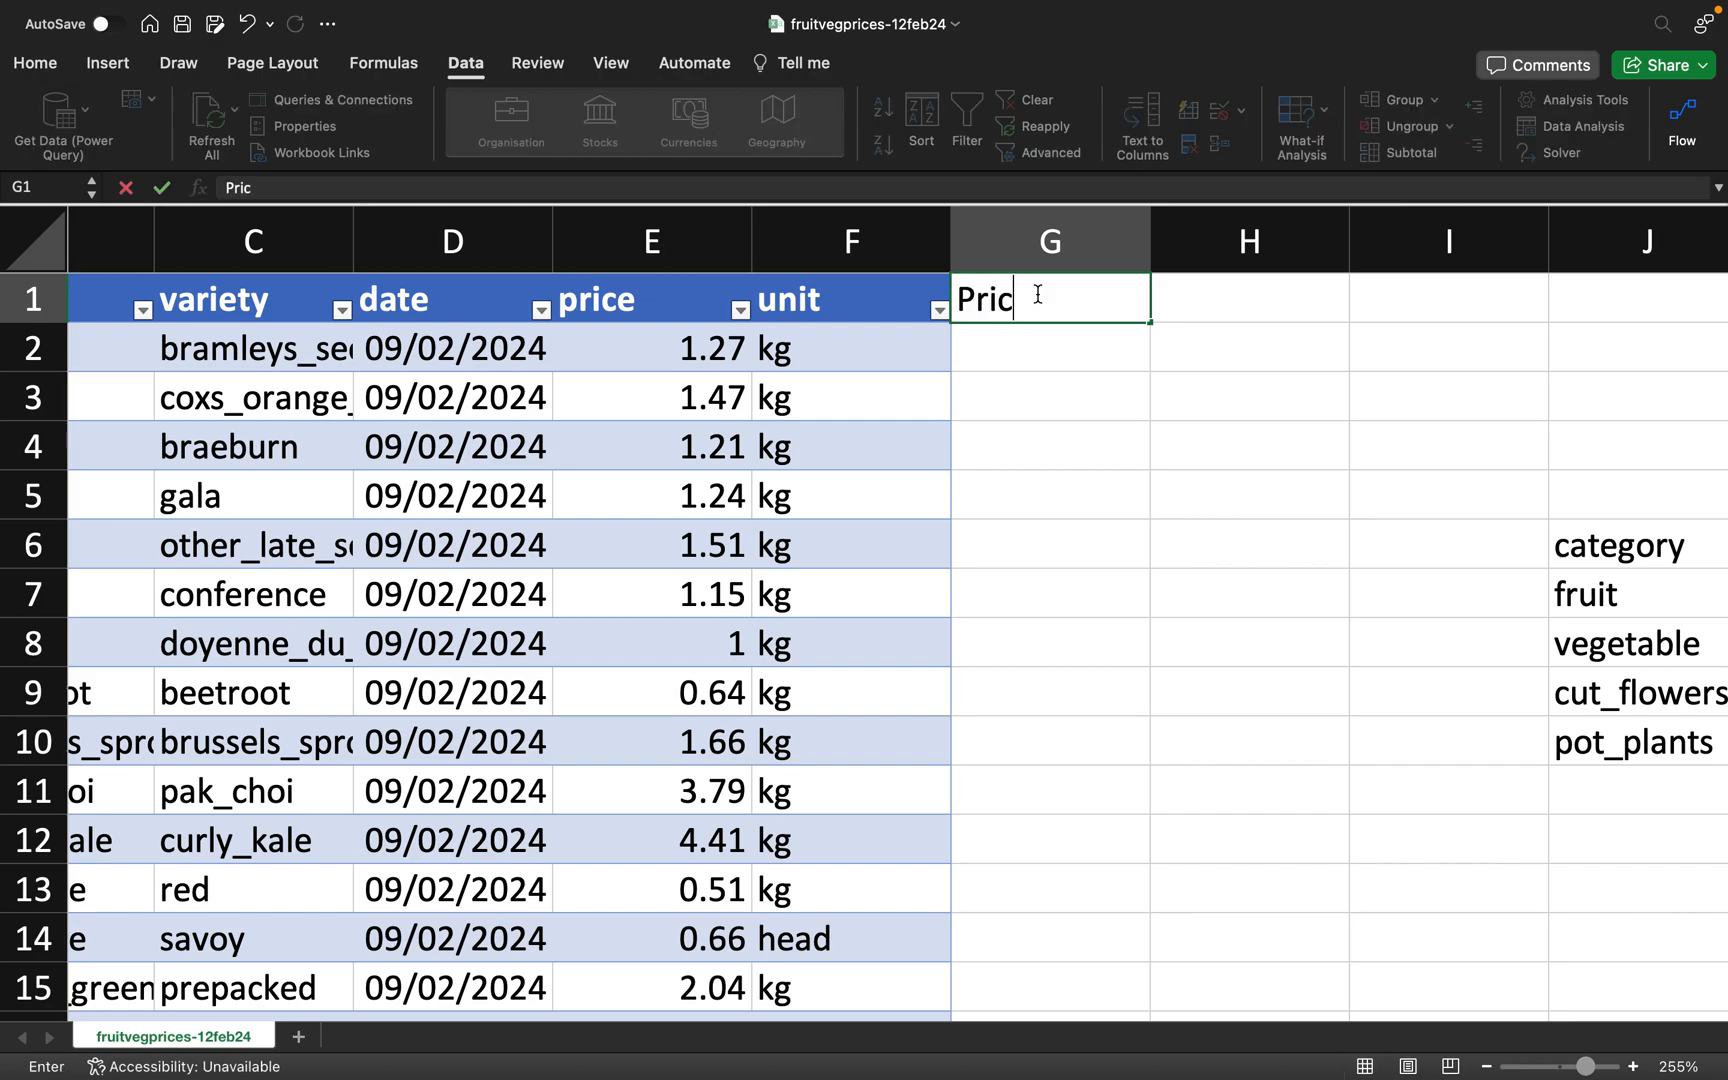
type("e Update")
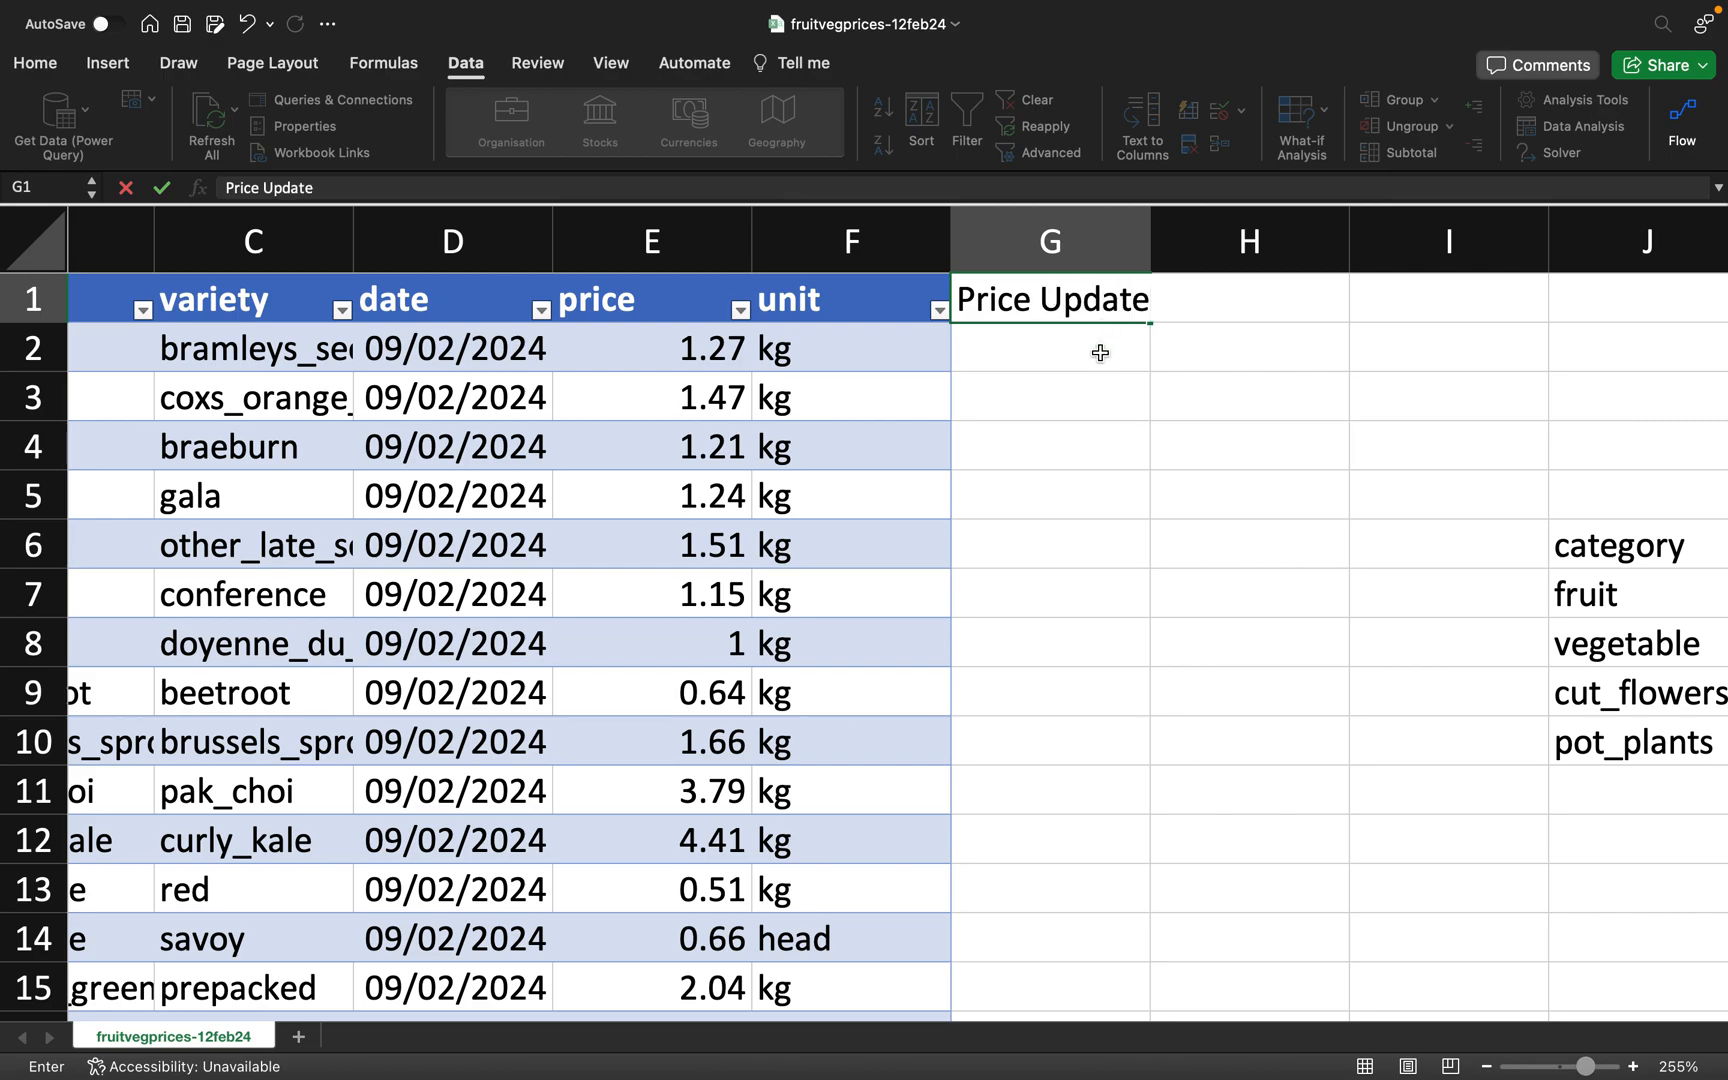
key("Return")
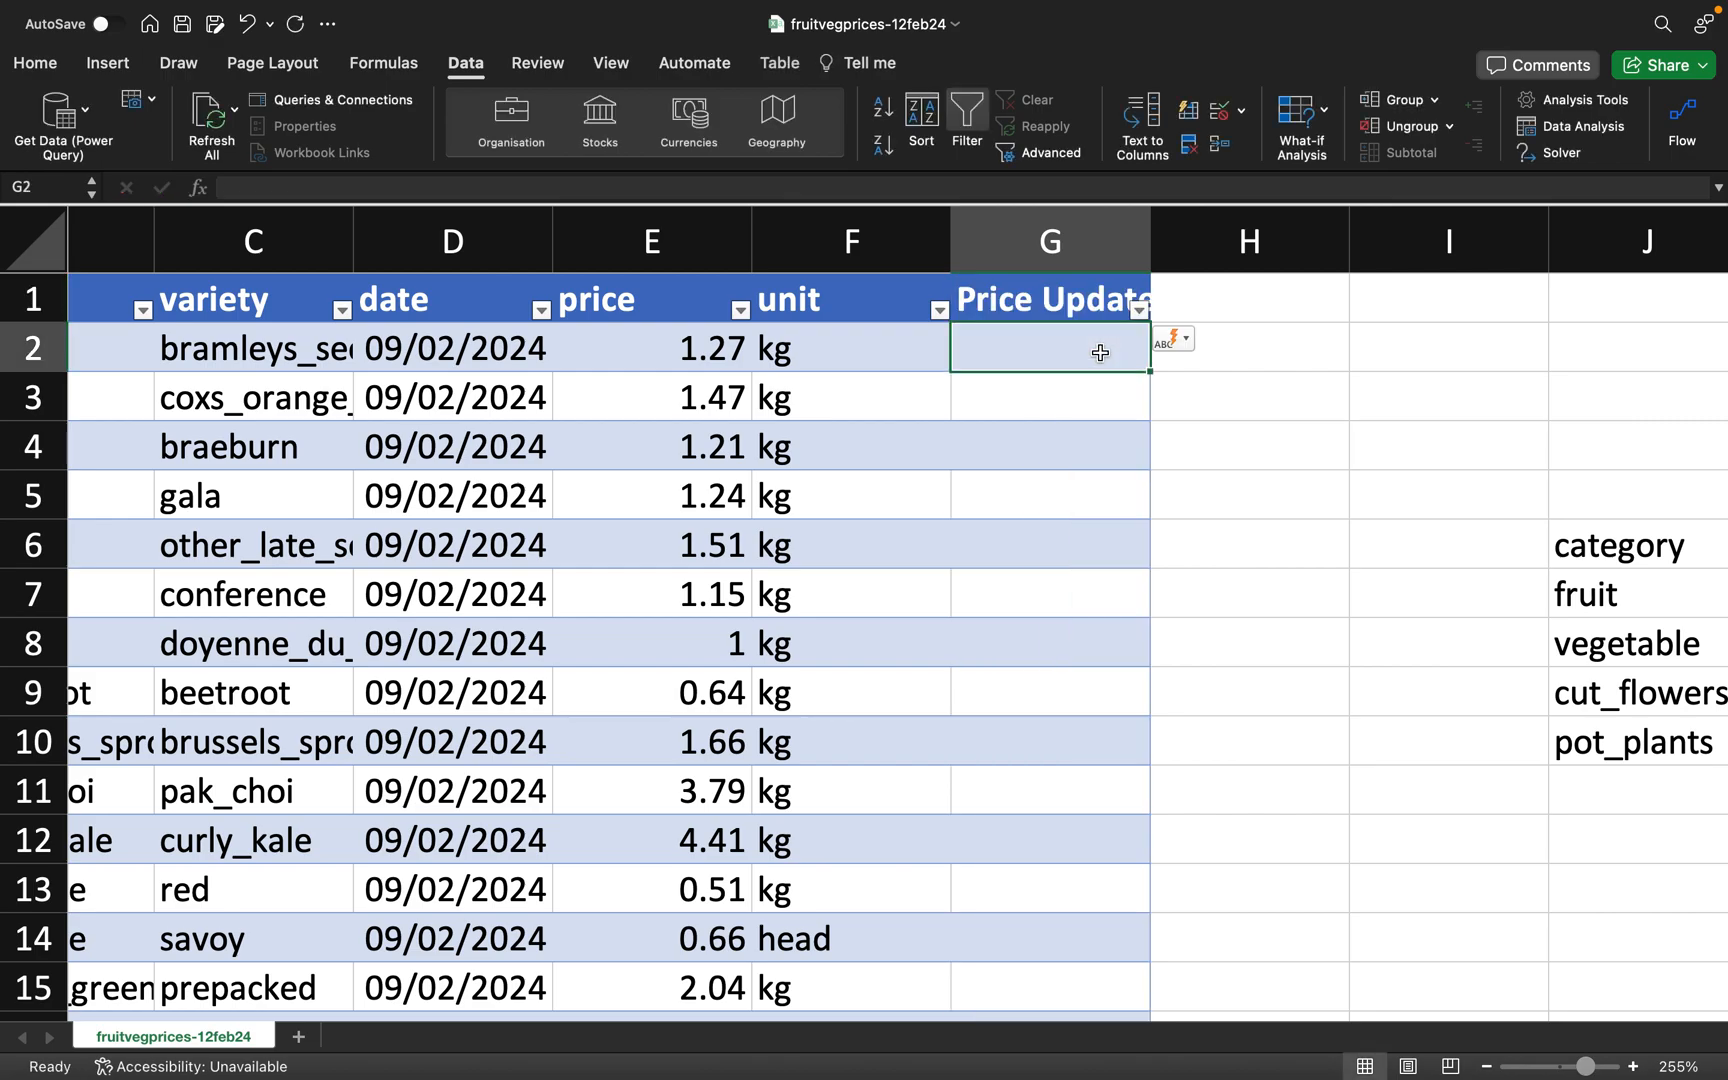
- Begin an IF formula in G2 that tests whether the row's price is less than 0
double_click(1034, 361)
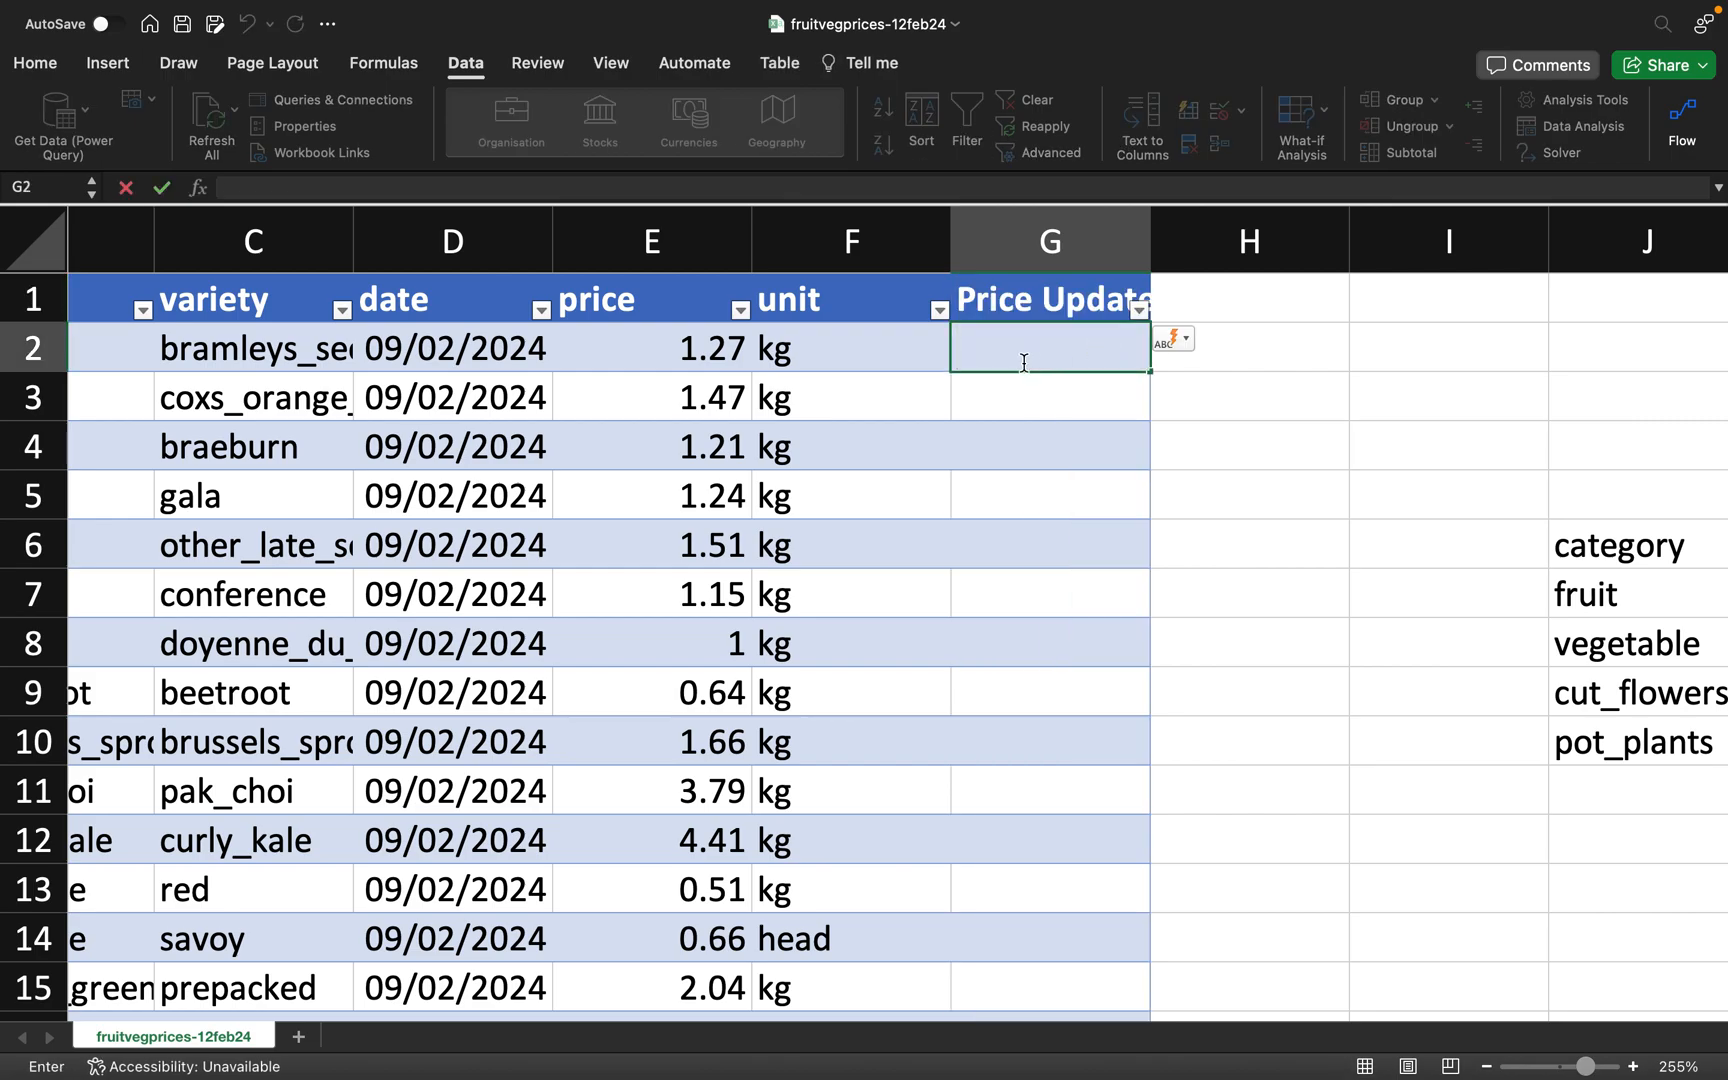
scroll(864, 724, "down", 2)
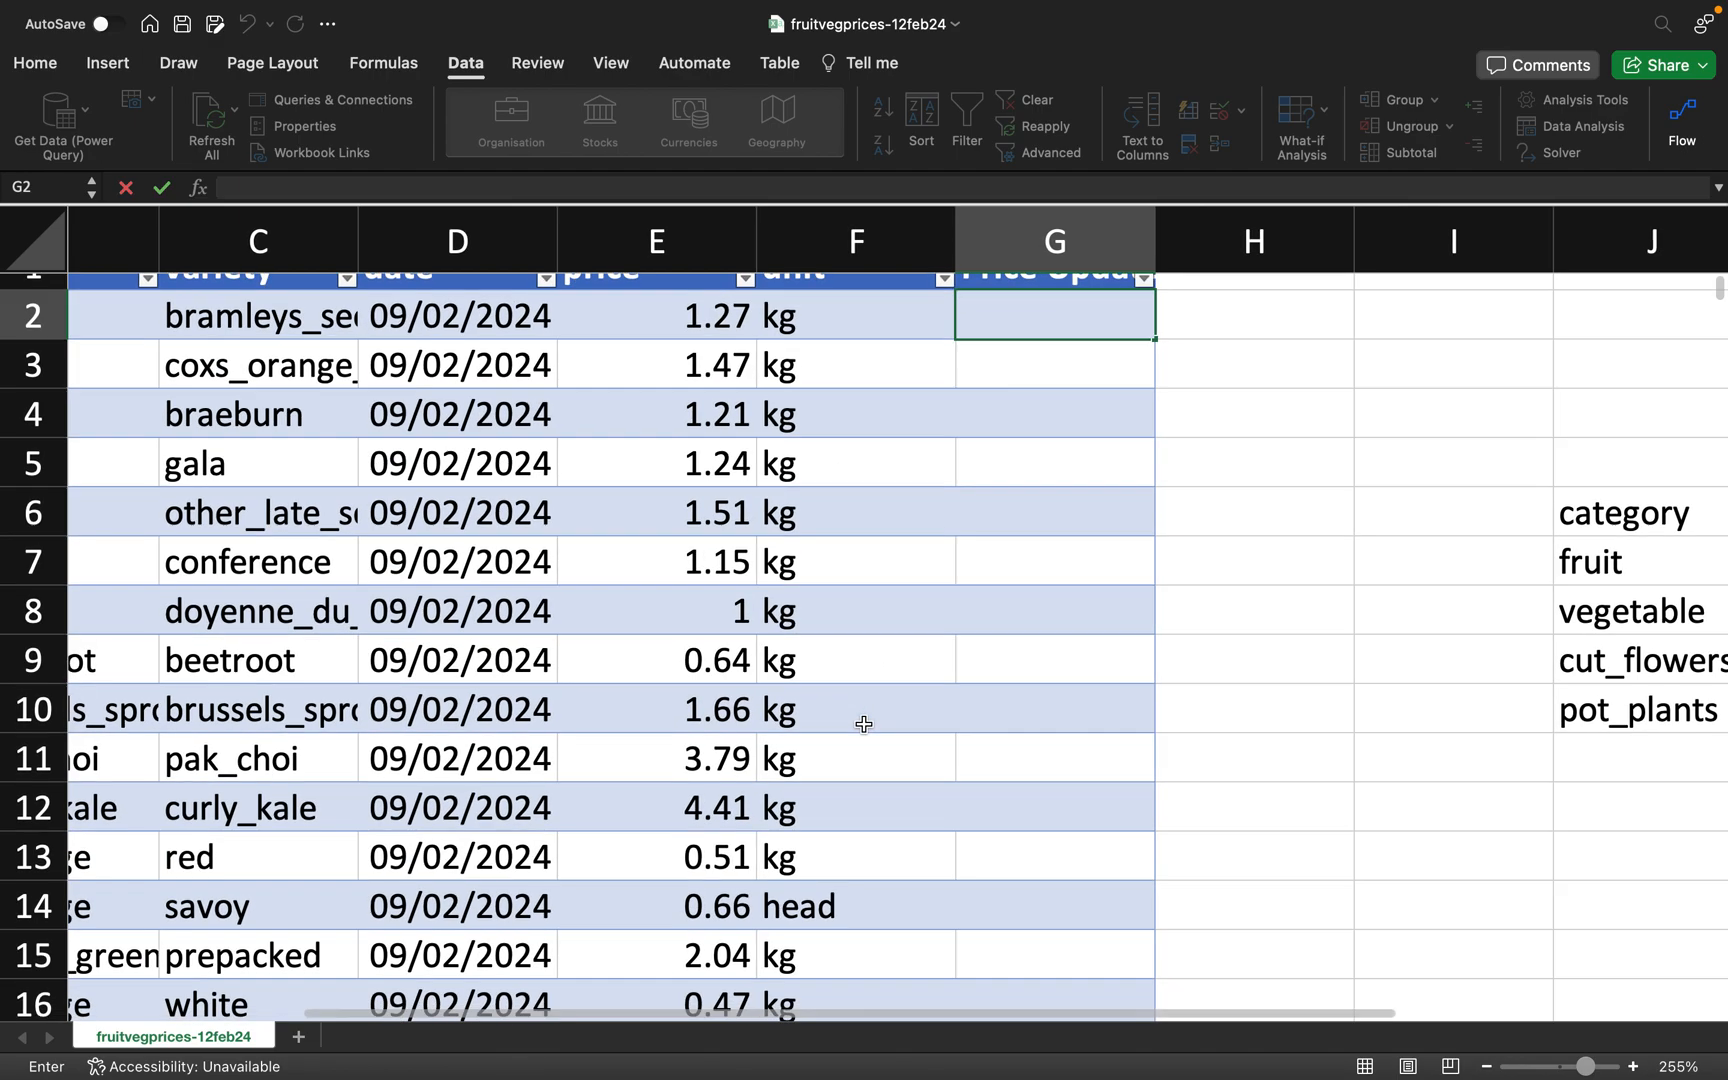
scroll(864, 724, "up", 1)
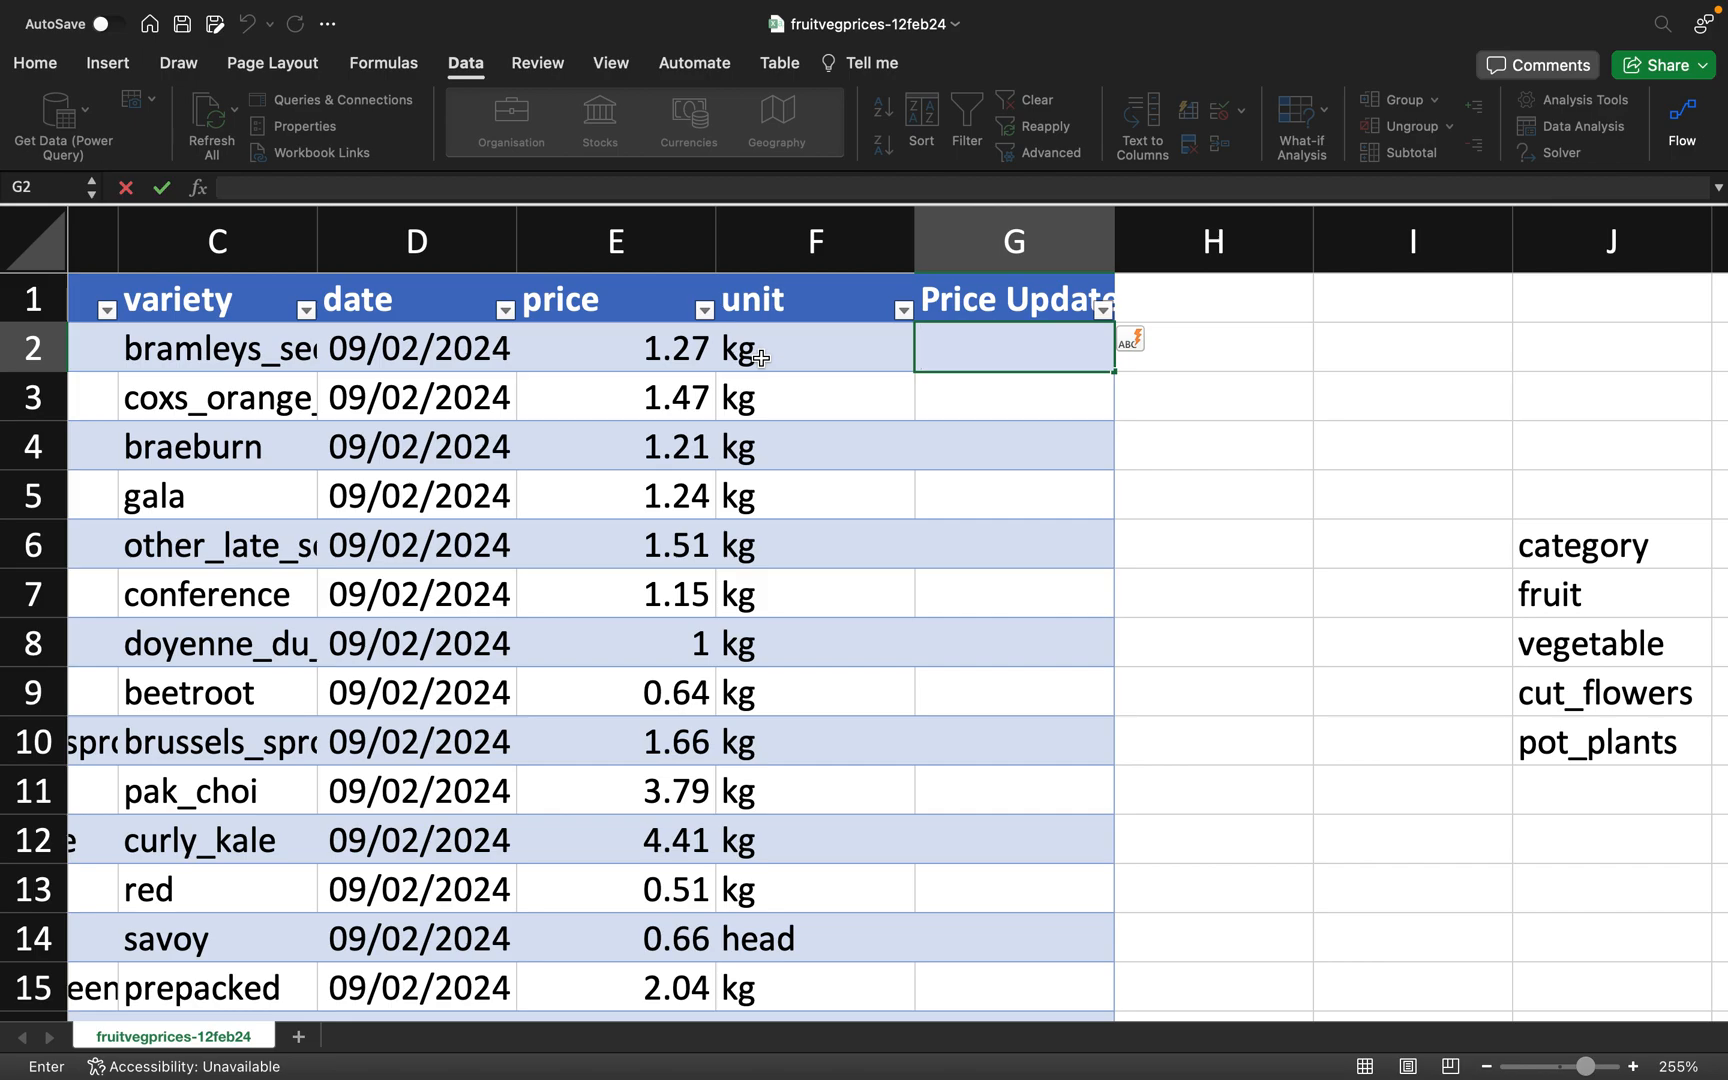
type("=if")
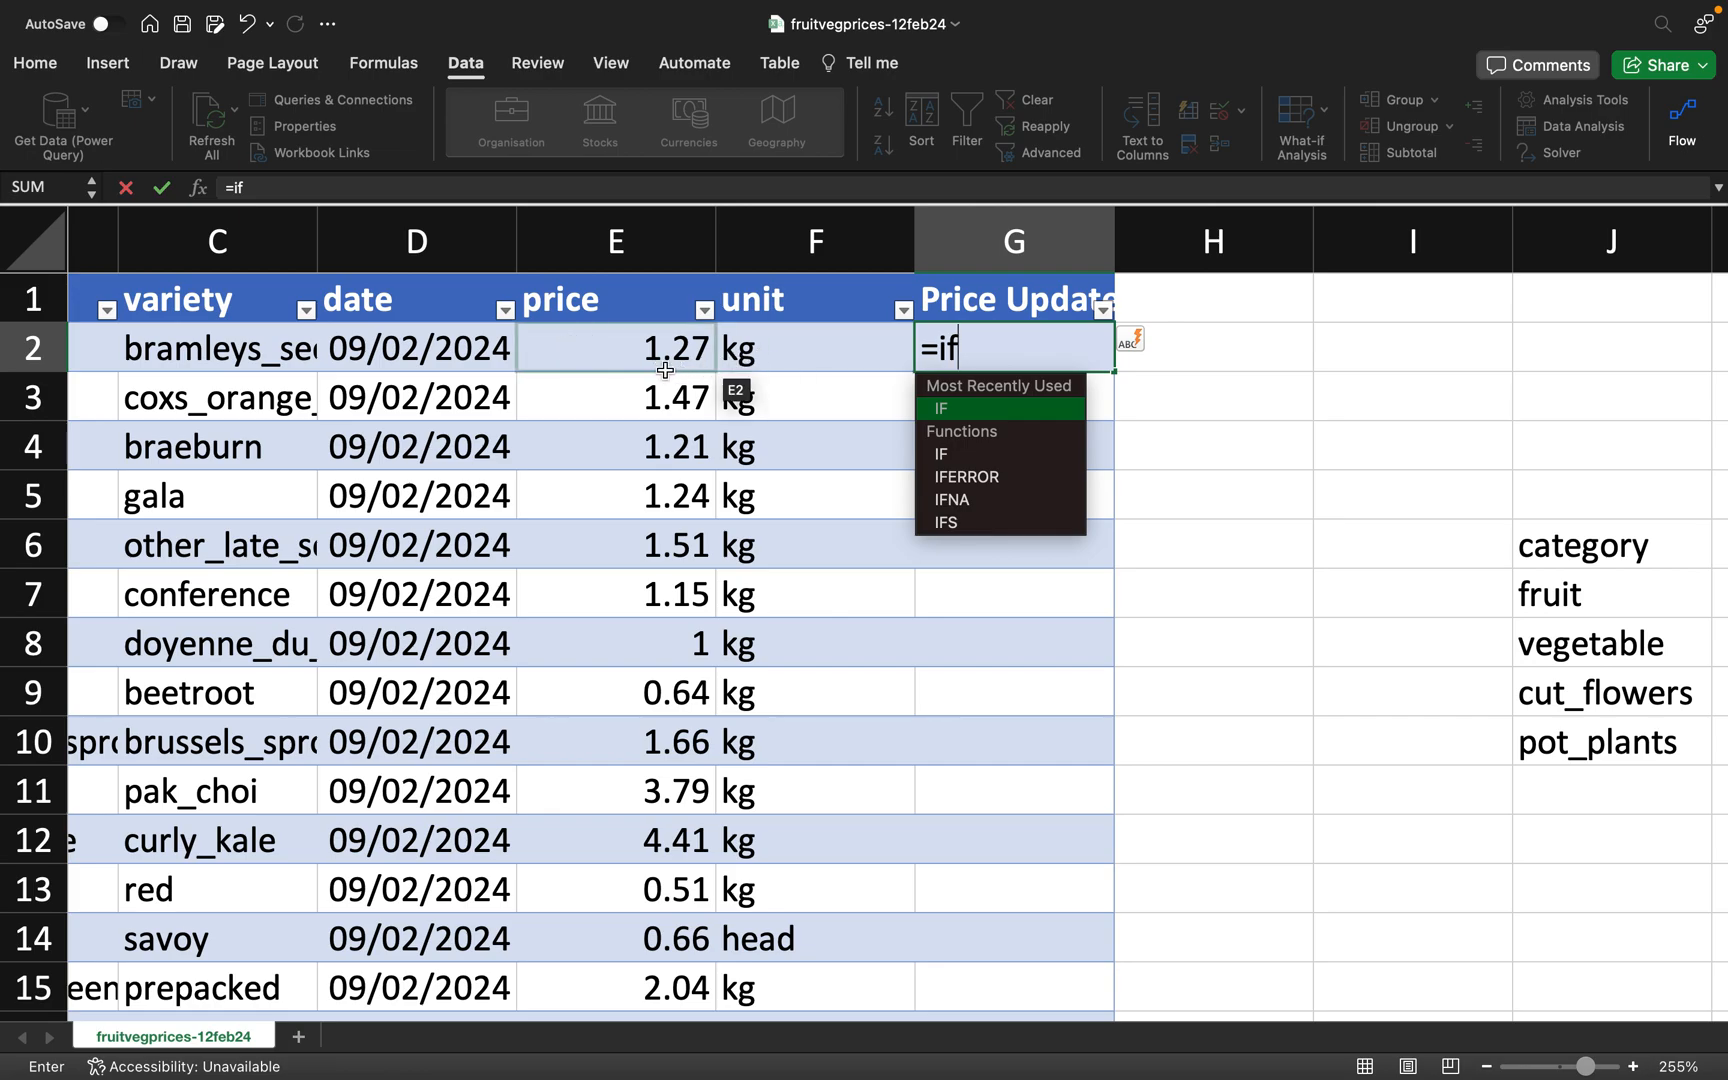
type("(")
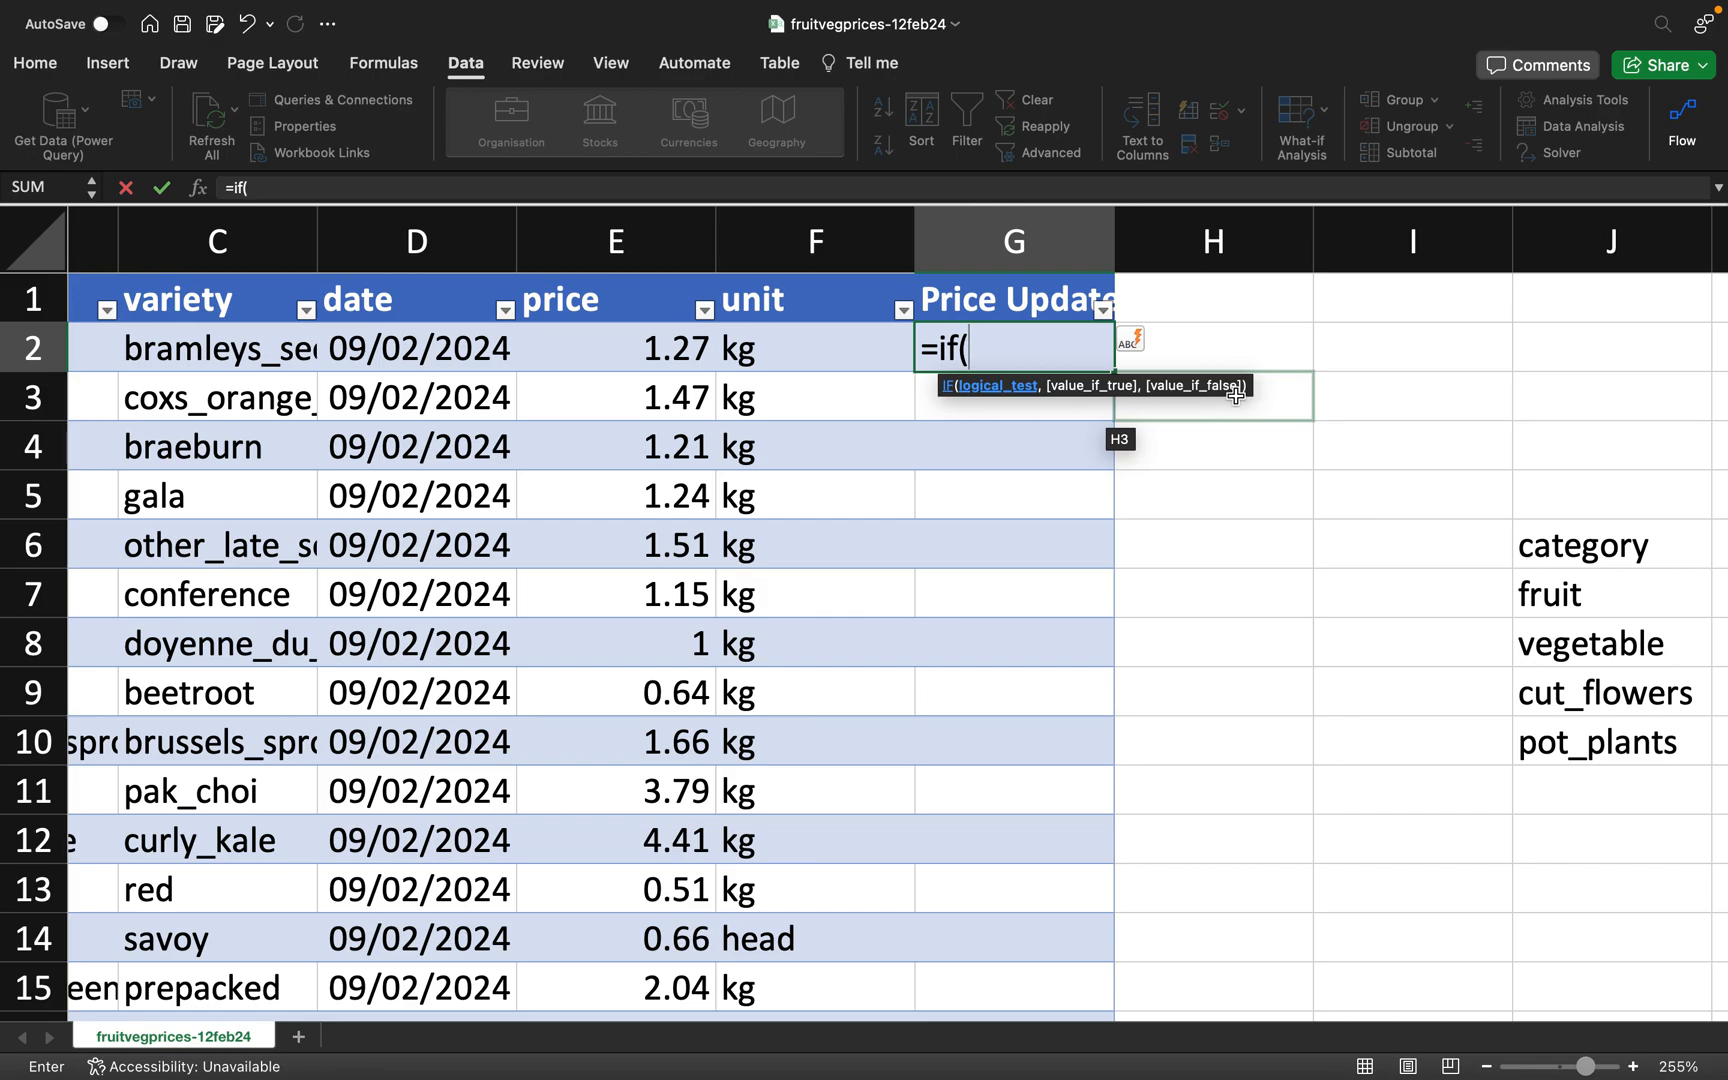
left_click(648, 356)
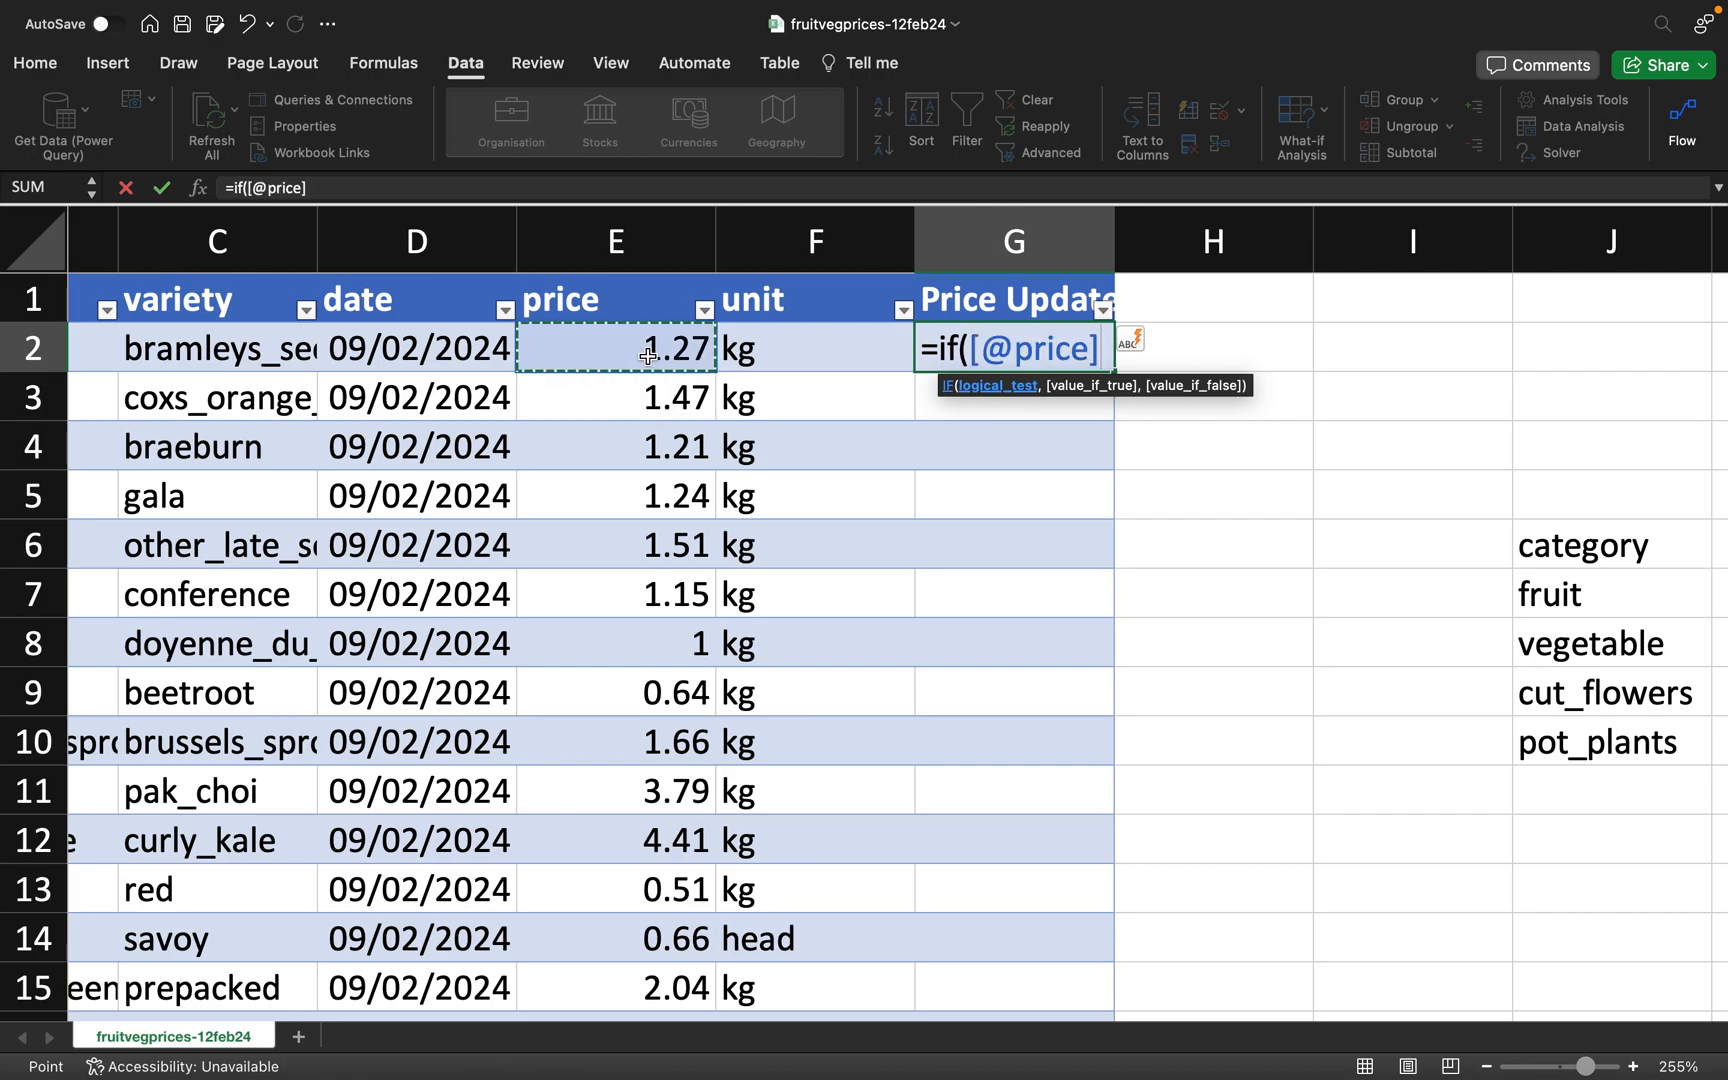
type("<")
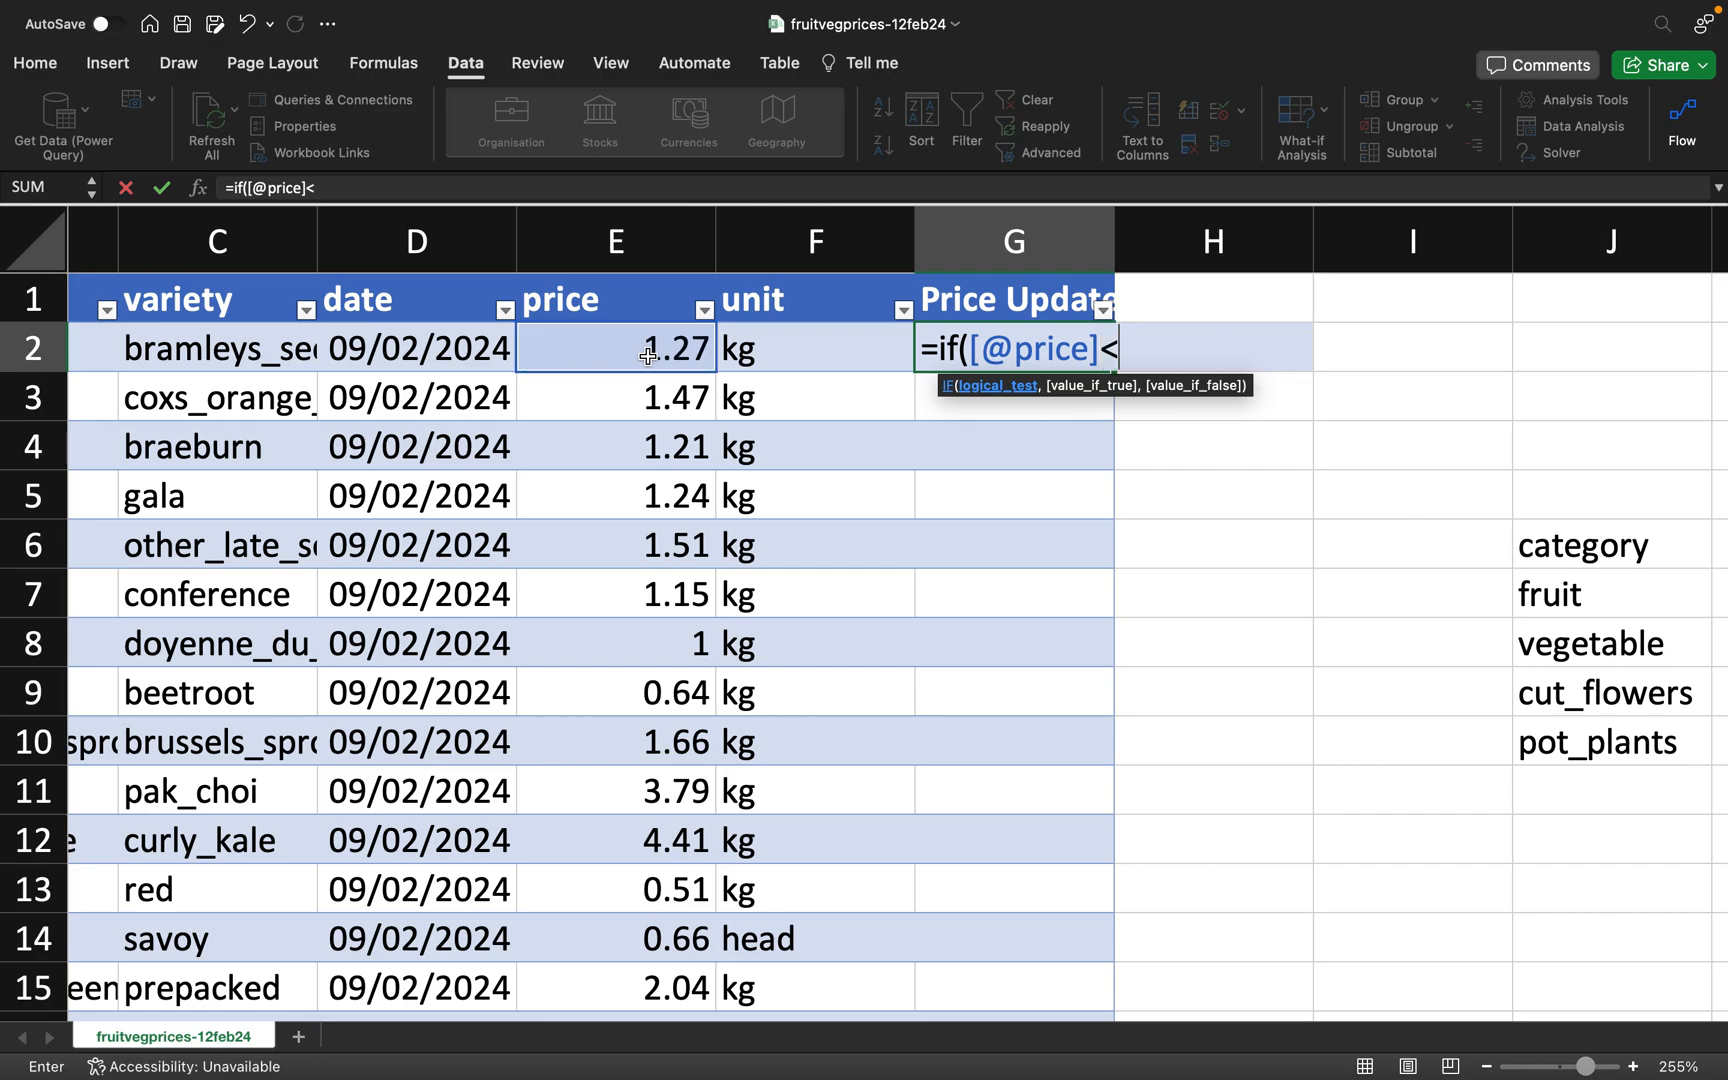
key("BackSpace")
type("<0:")
key("BackSpace")
type(",")
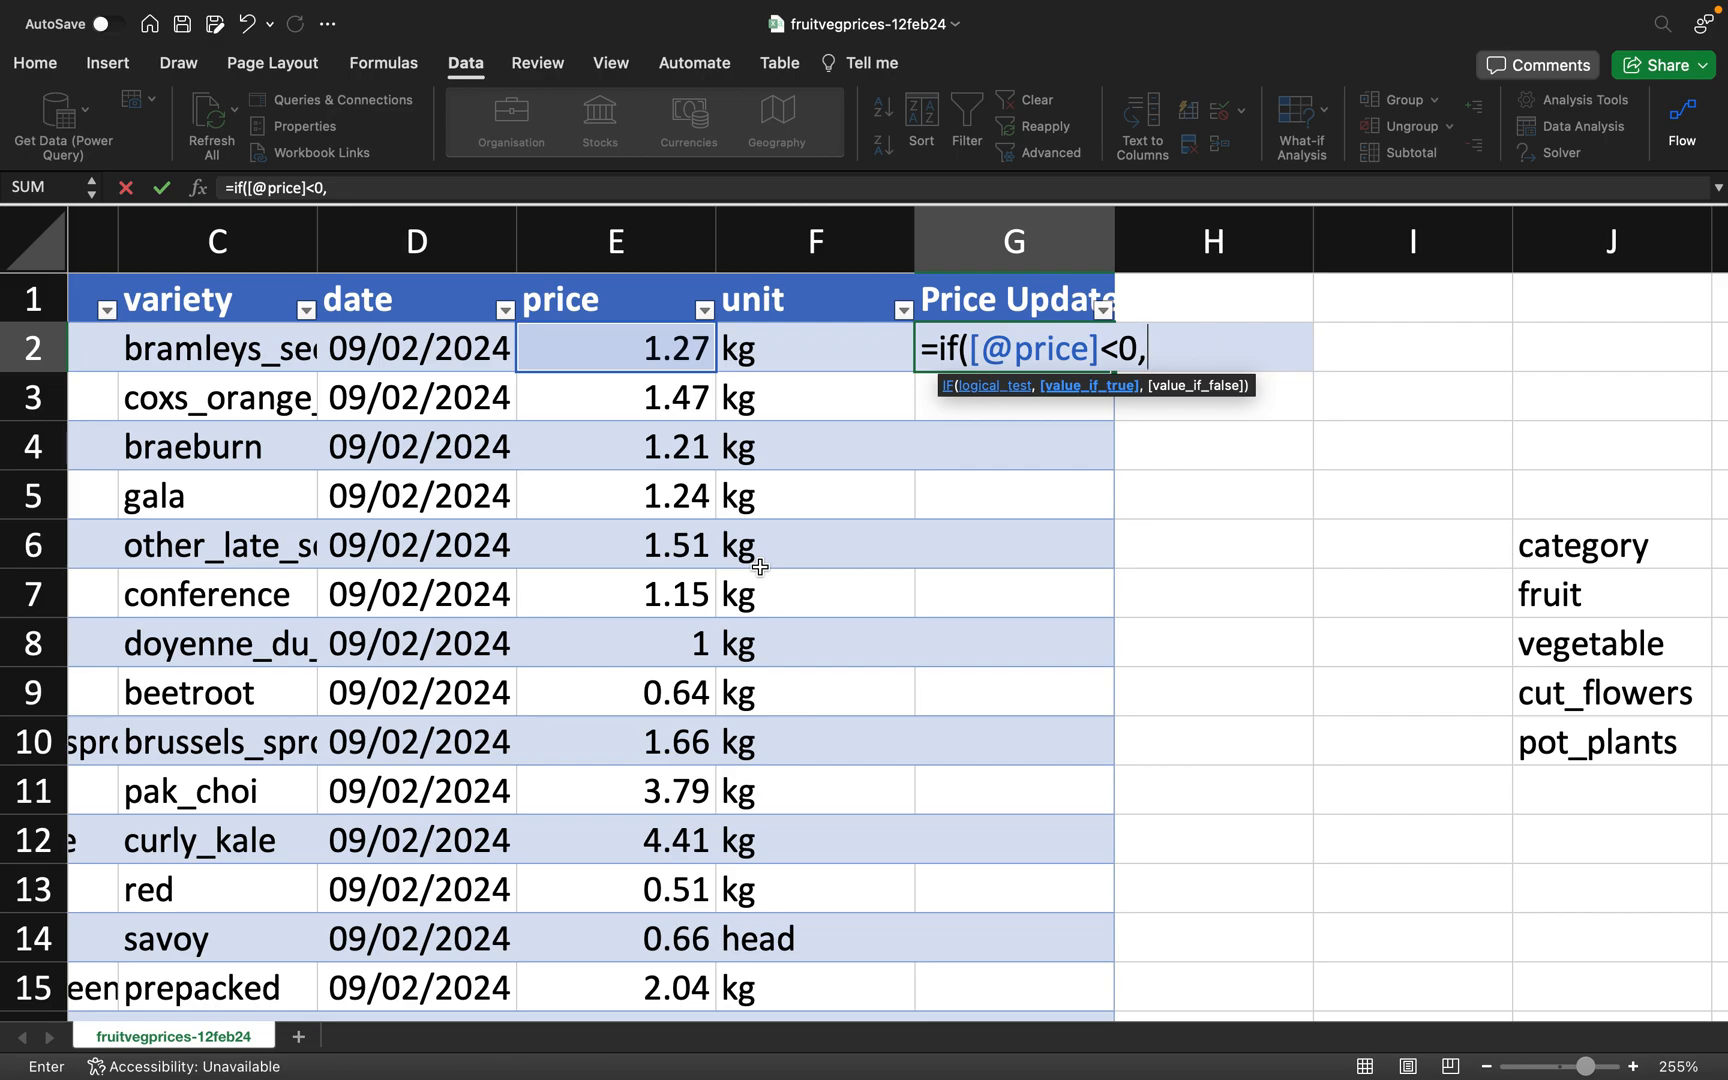
- Change the logical test in G2's IF formula to a price less than 1
key("Left")
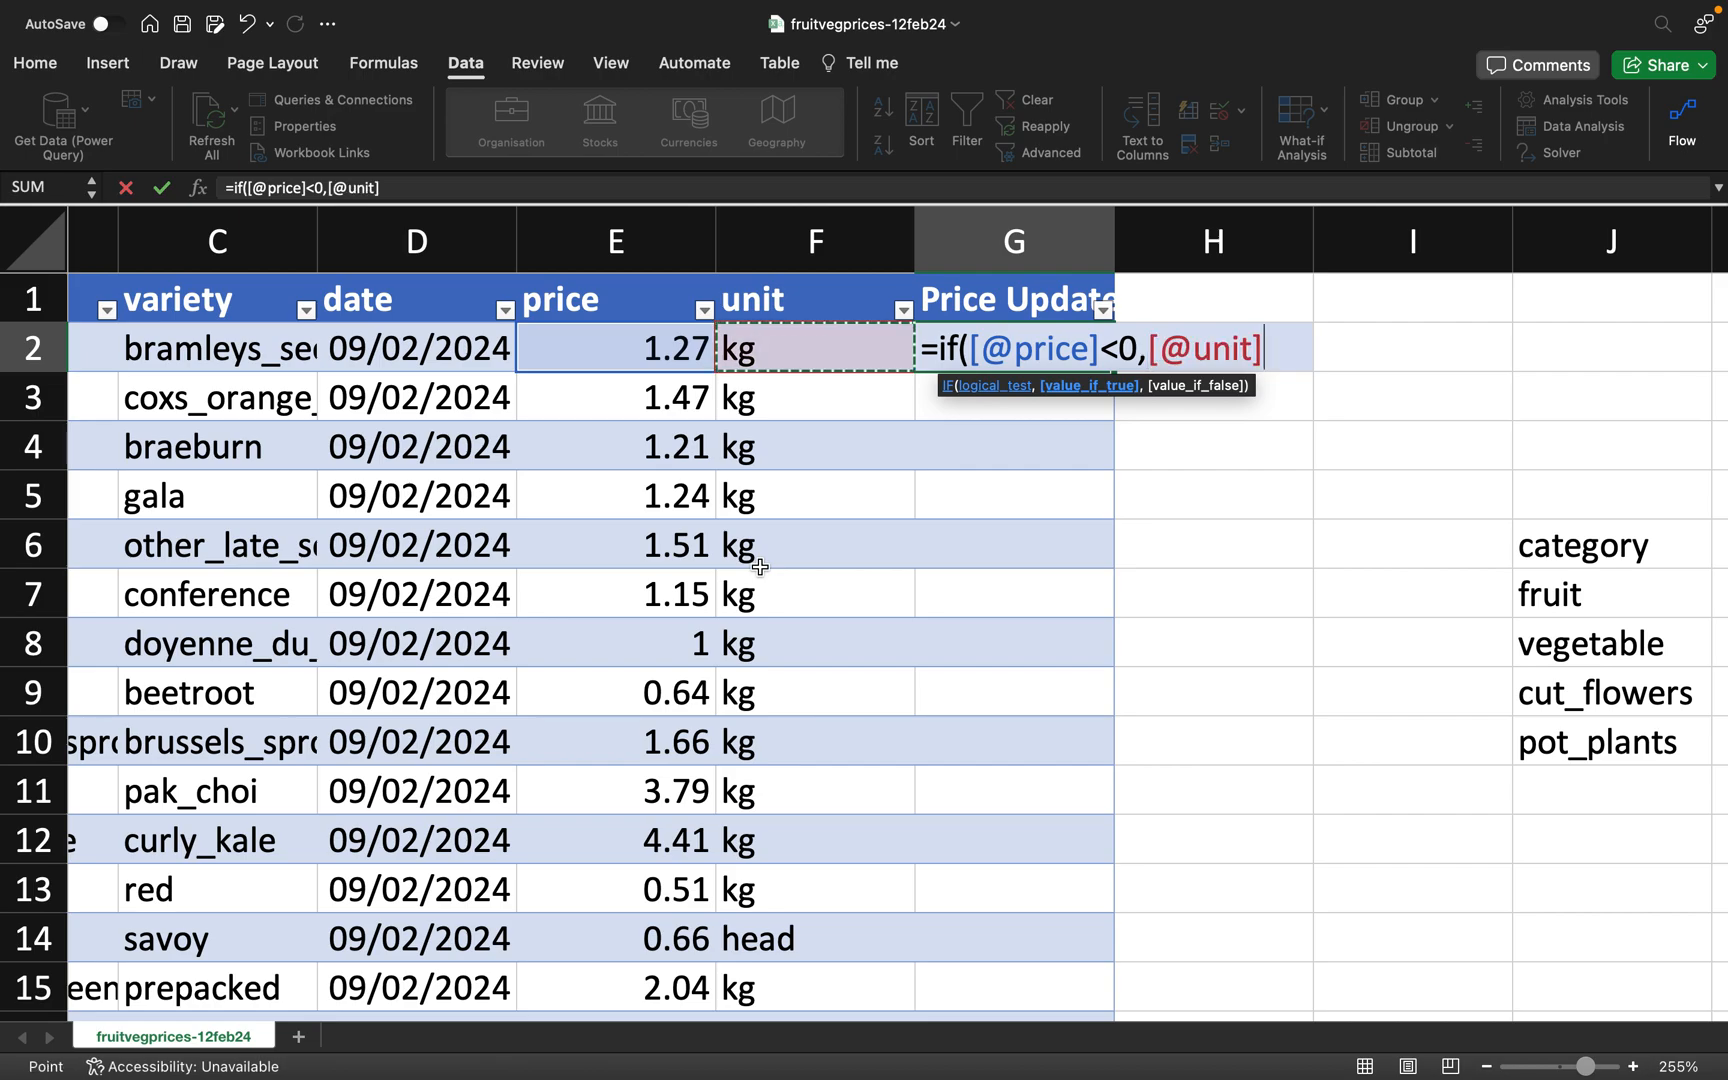
key("BackSpace")
key("BackSpace")
key("BackSpace")
key("BackSpace")
key("BackSpace")
key("BackSpace")
key("BackSpace")
key("BackSpace")
key("BackSpace")
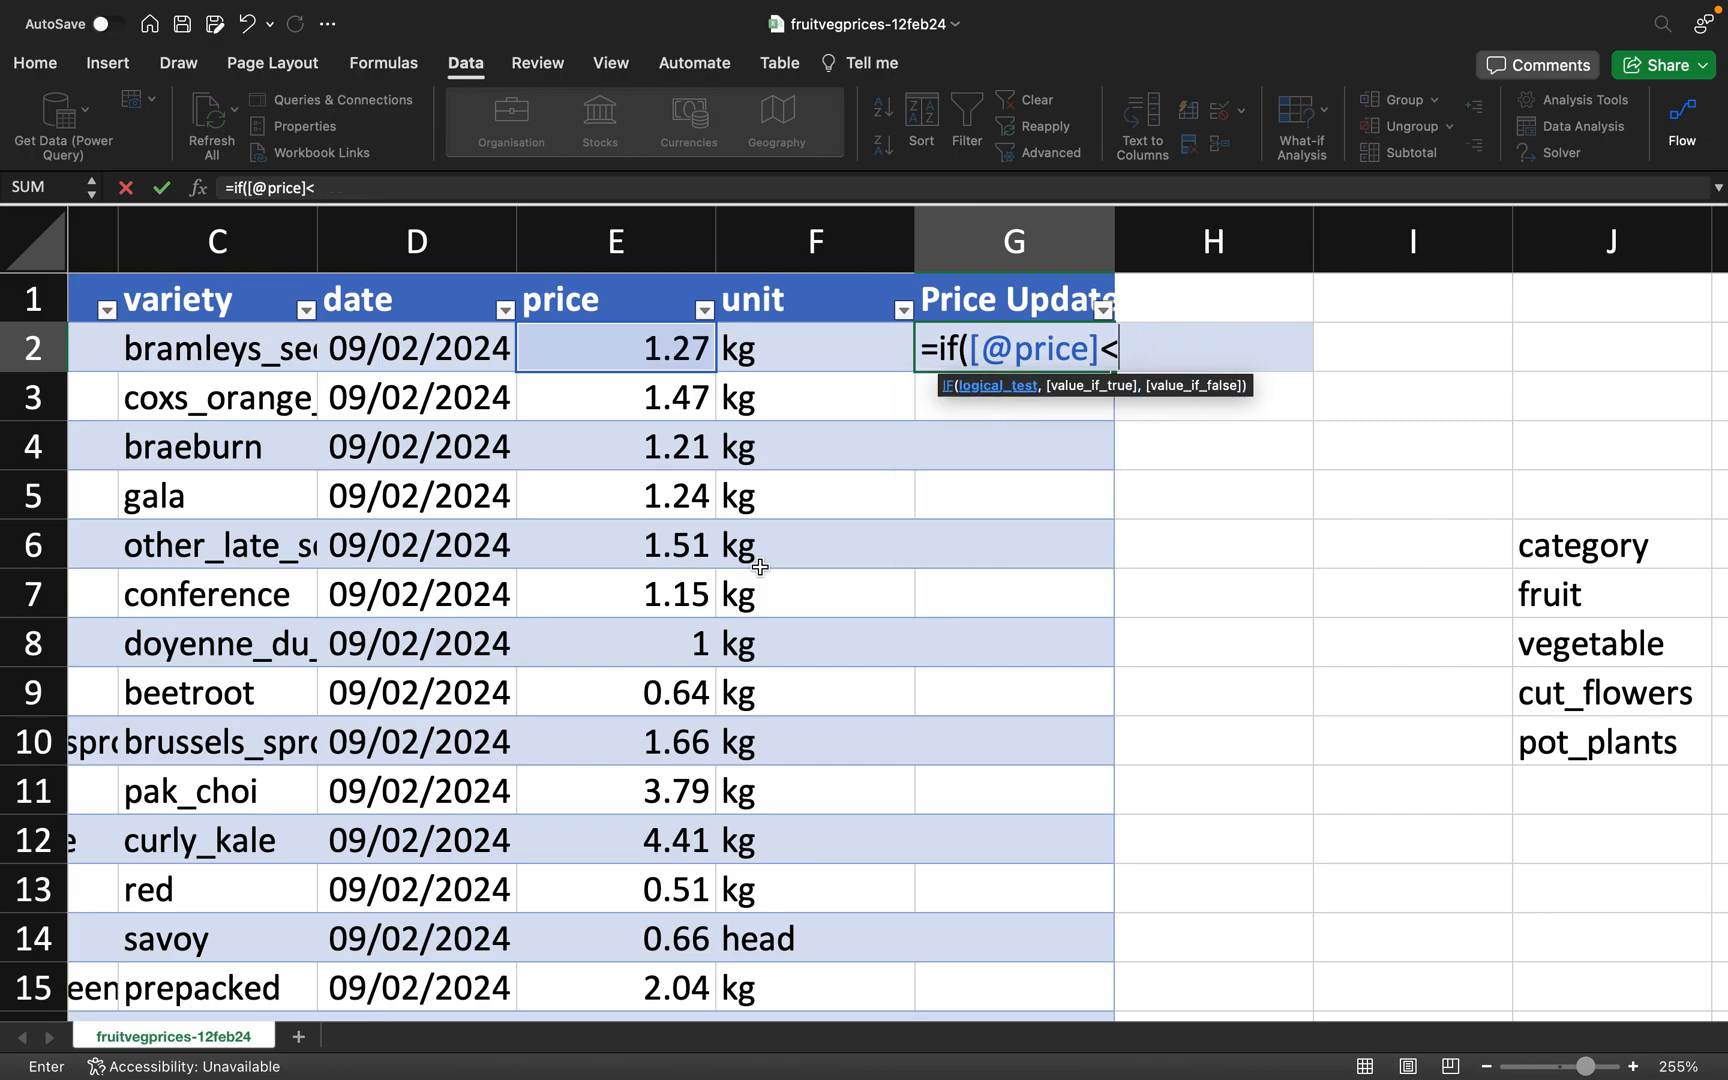
type("1, ")
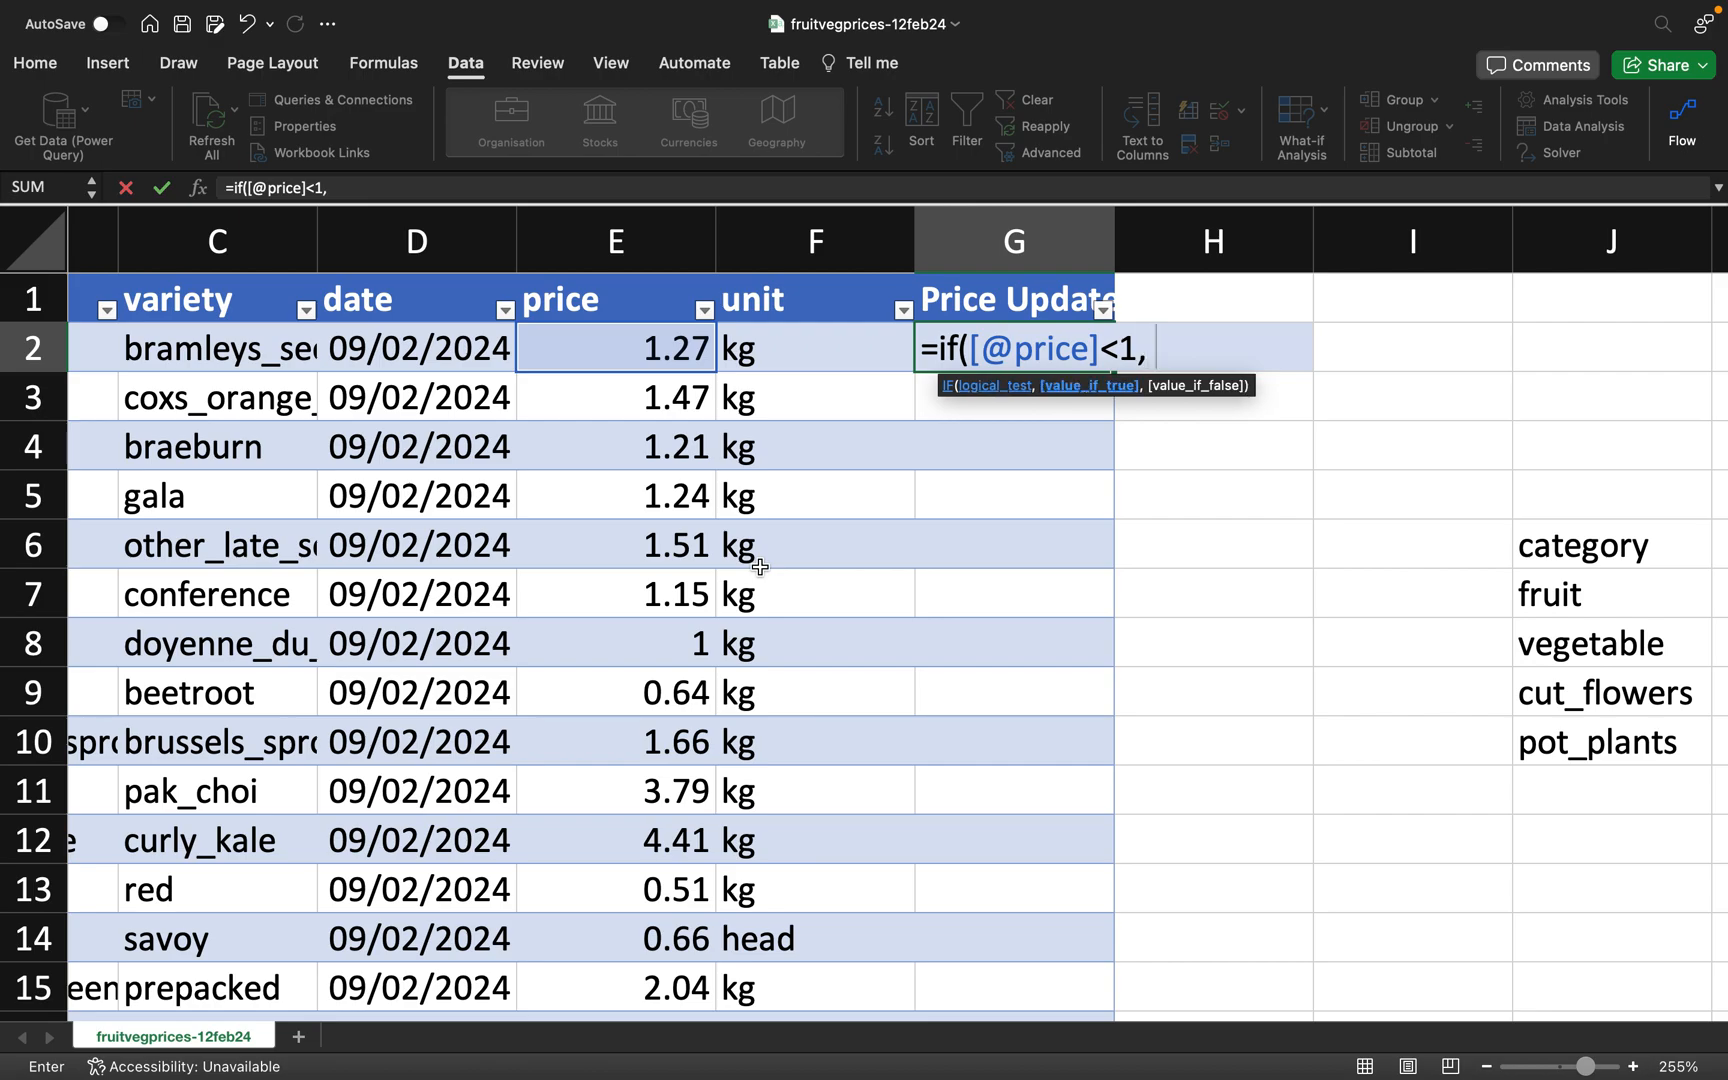
- Complete the IF formula with "Needs update" if true and "Updated" if false, then widen column G to fit its contents
type("\"")
type("Needs")
type("pd")
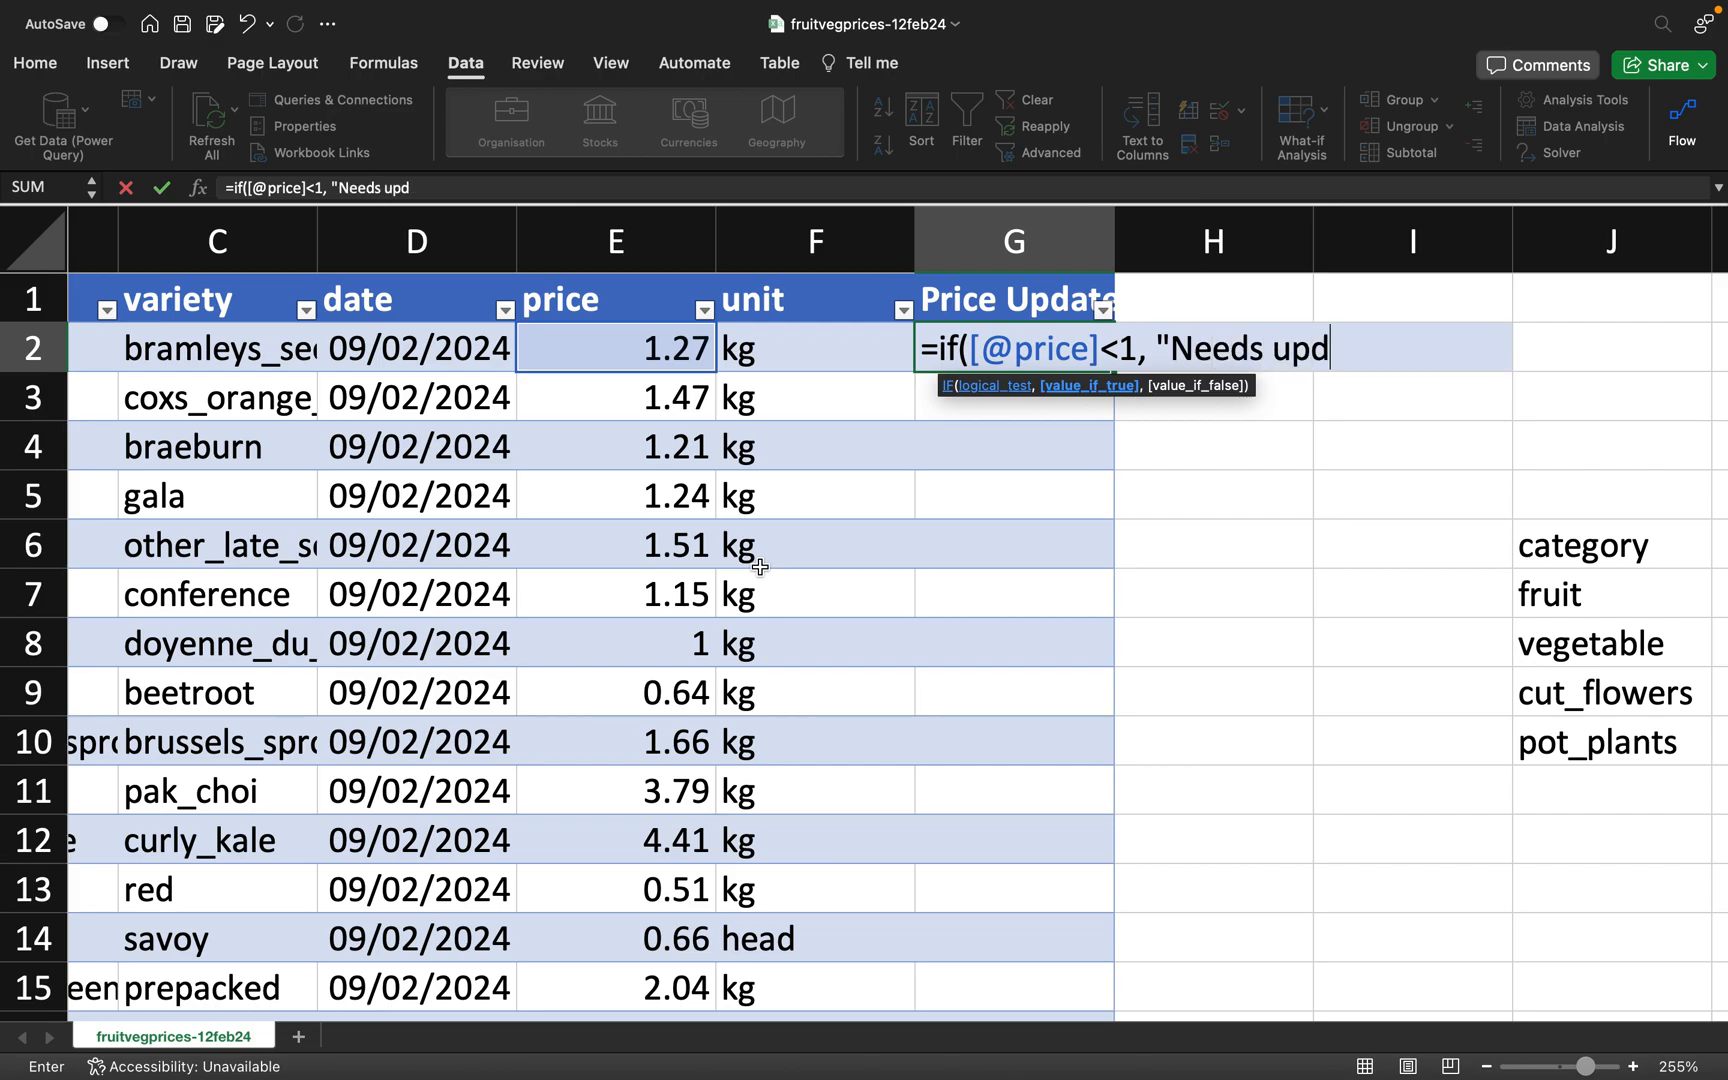
type("ate\", ")
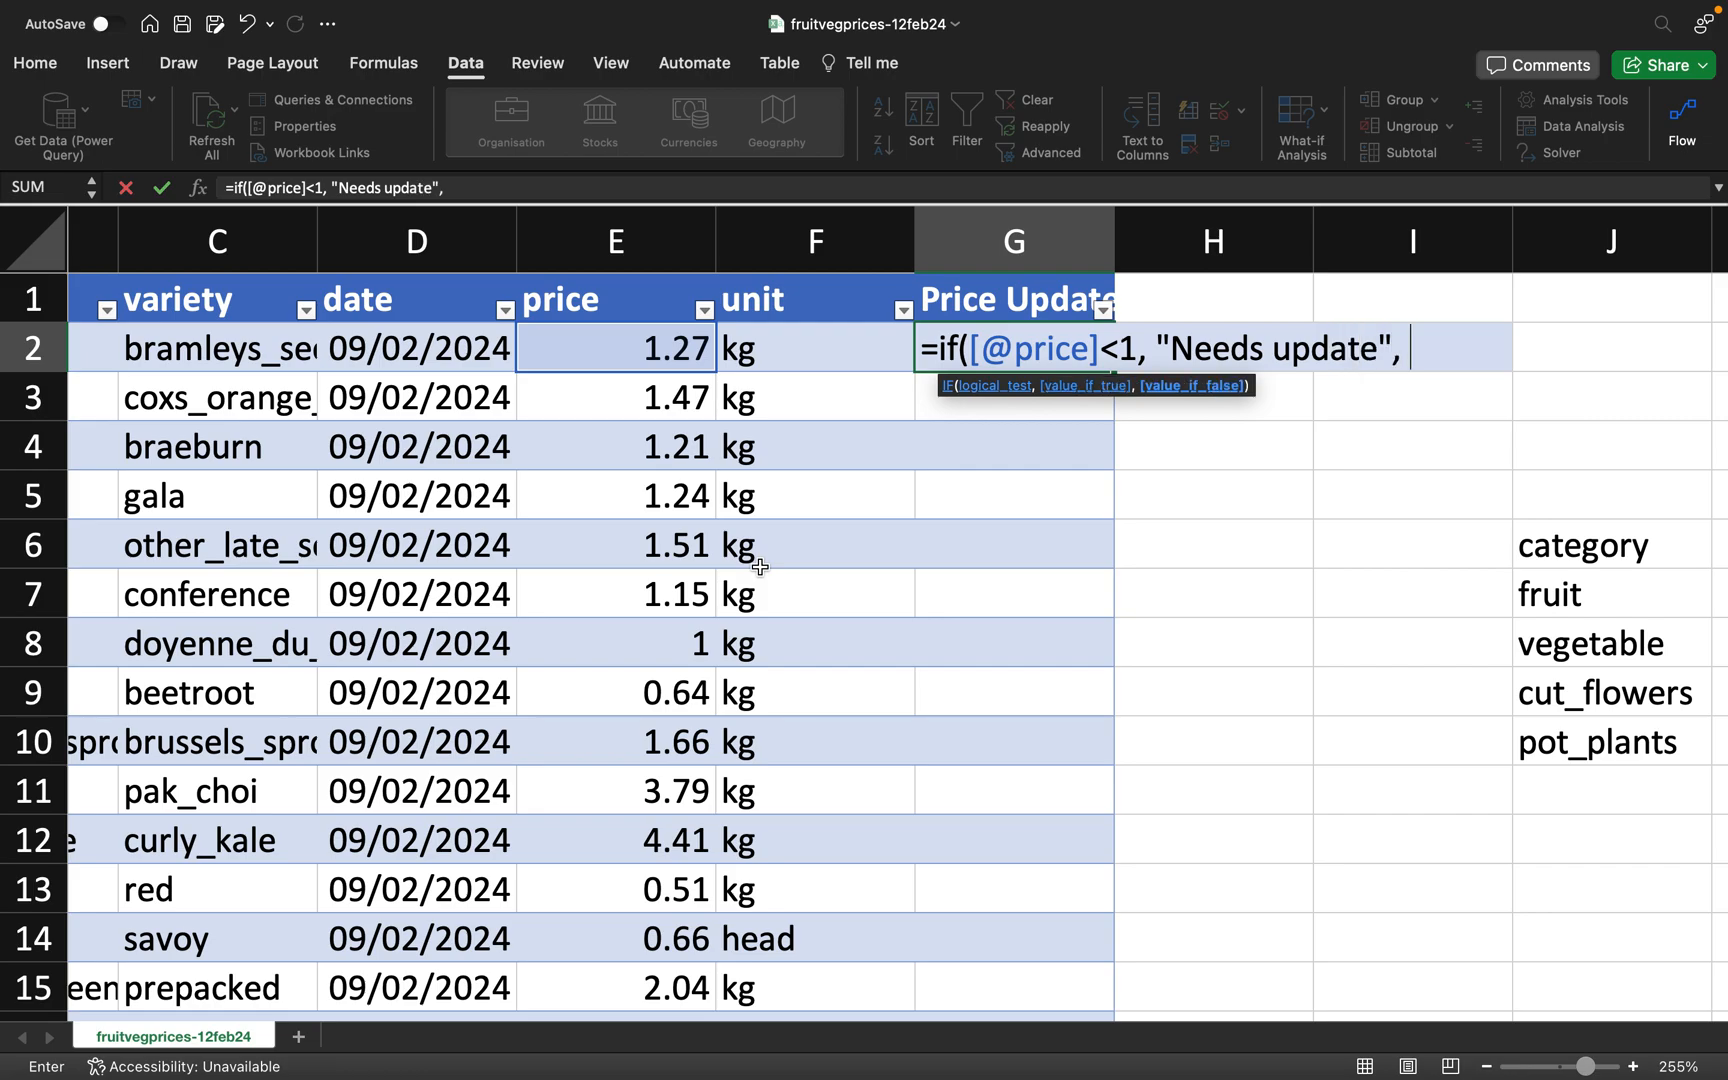
type("\"")
type("Updated\")")
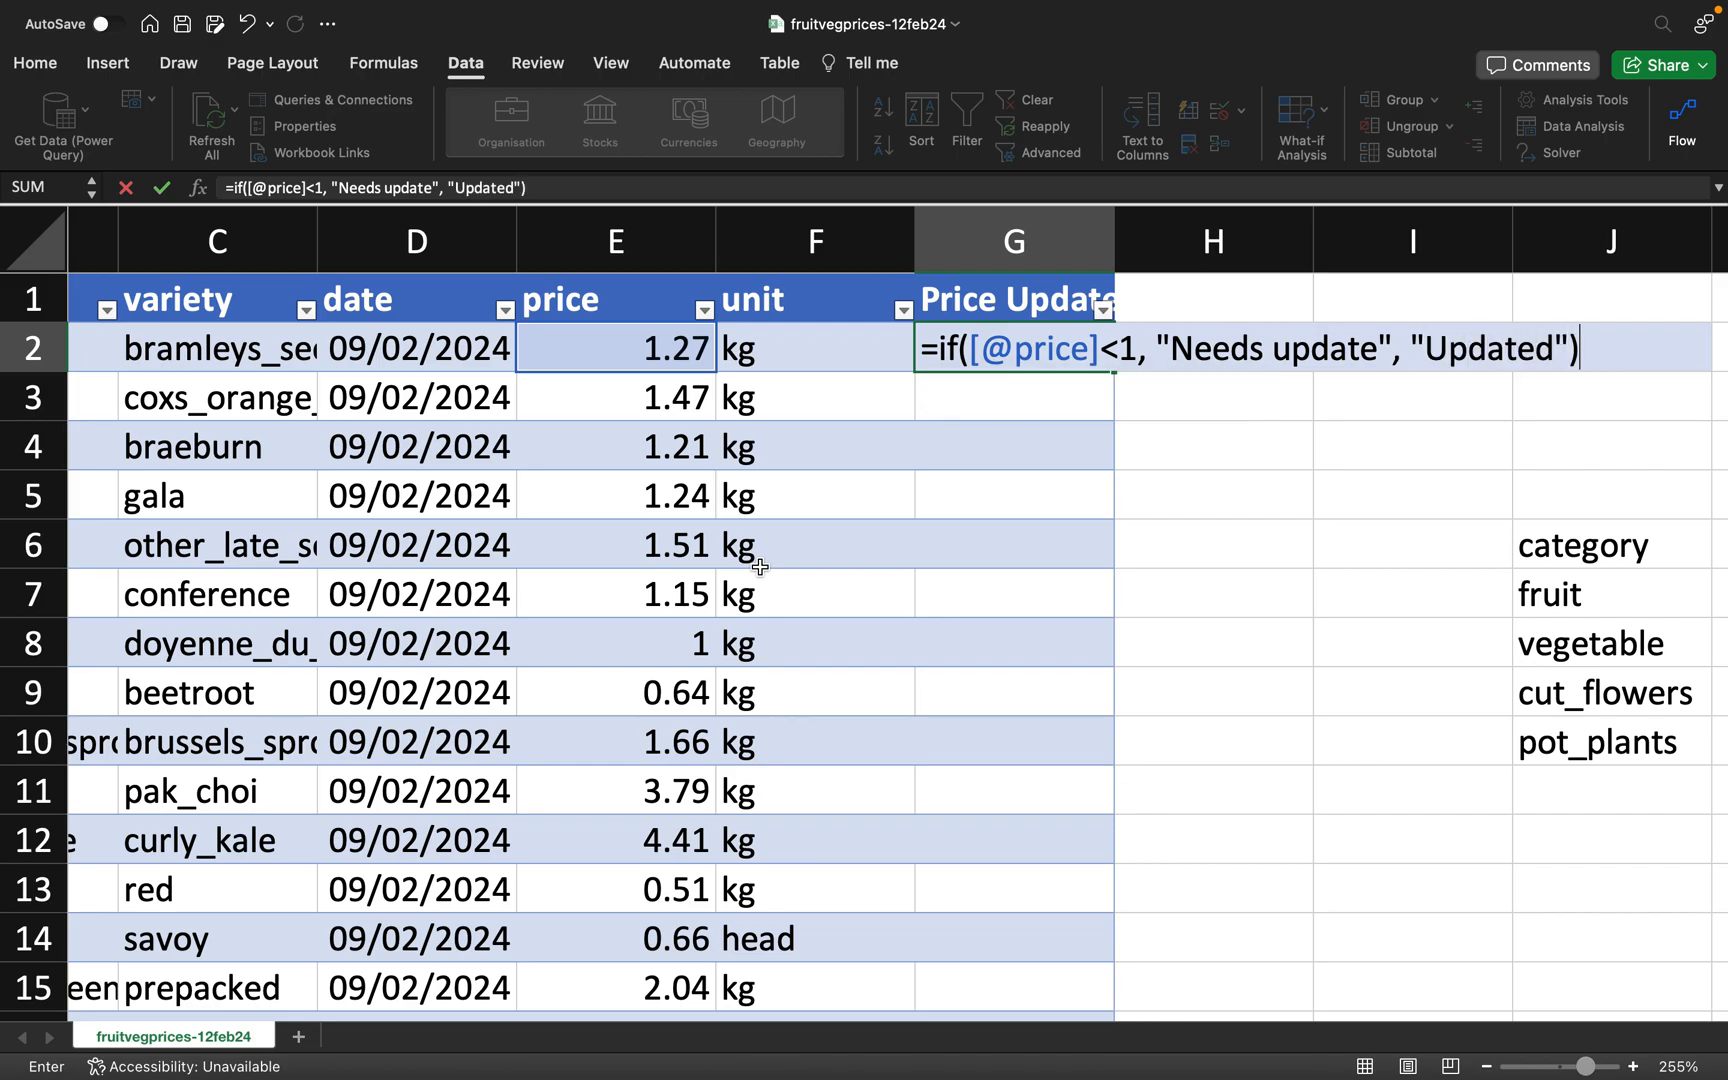
key("Return")
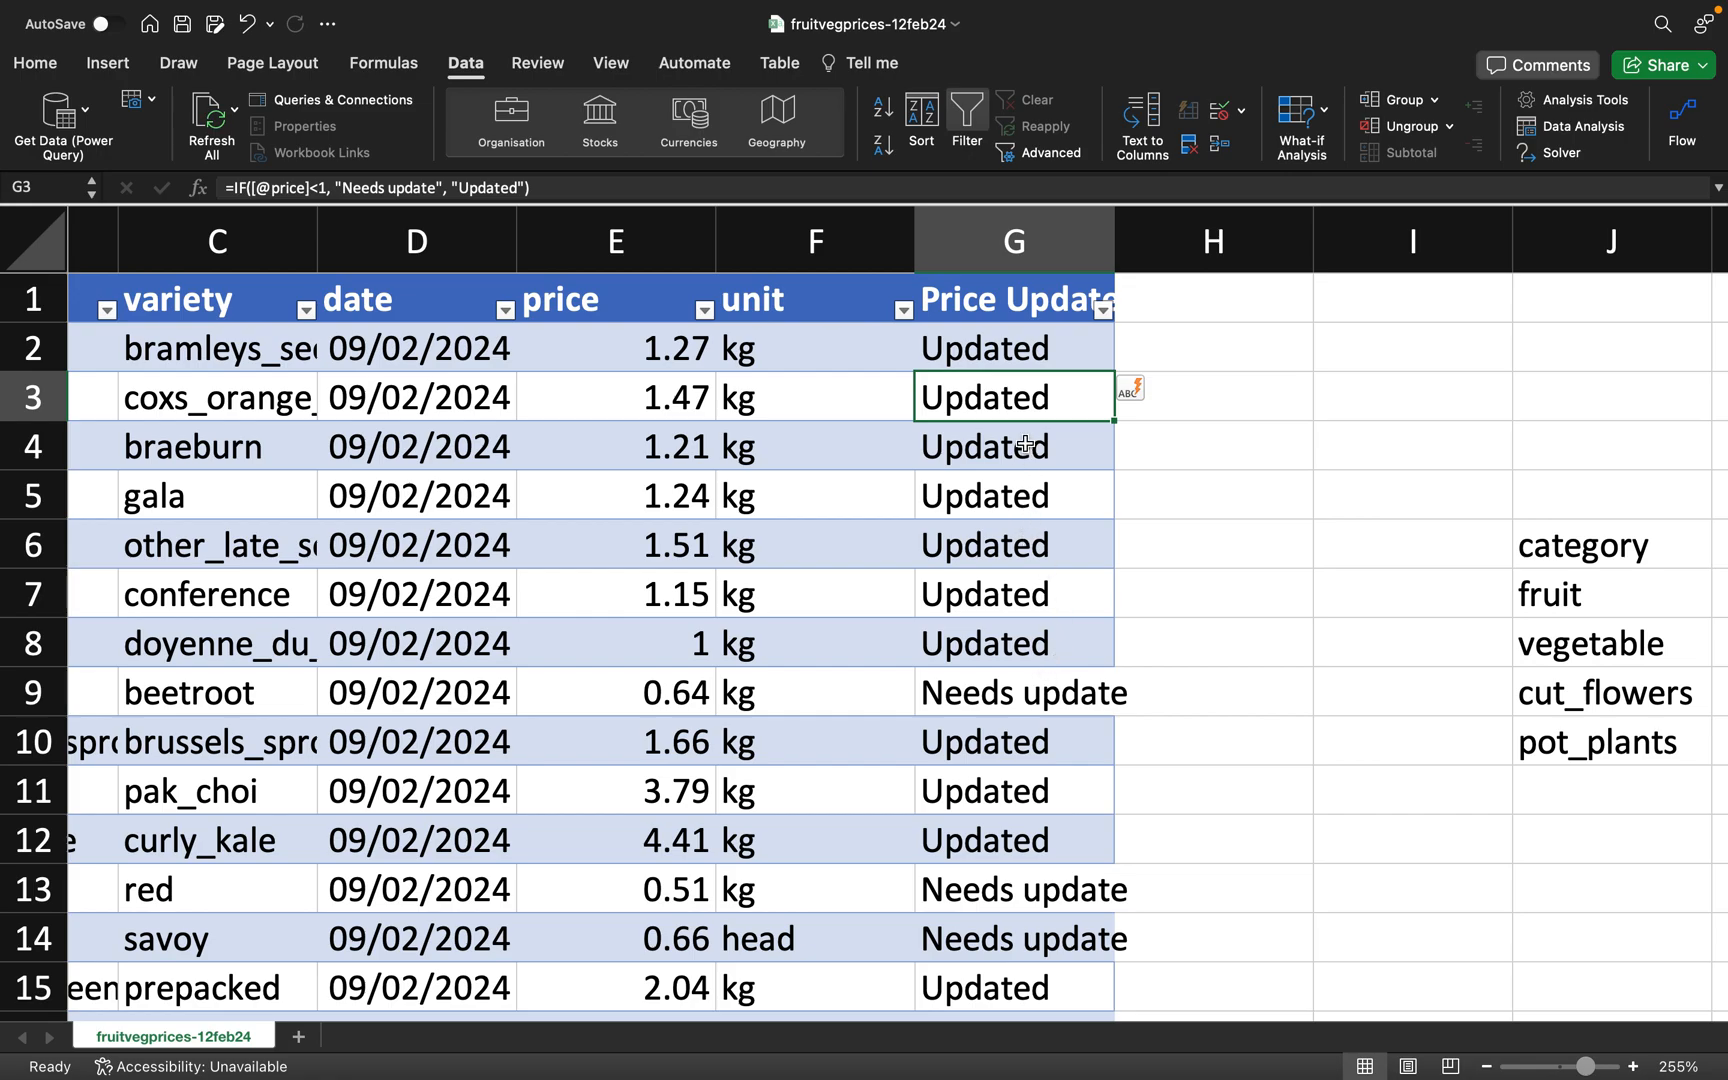
left_click_drag(1113, 243, 1157, 246)
- Compare the prices with their Price Update results down the table, checking the rows priced below 1
left_click(668, 358)
left_click(665, 380)
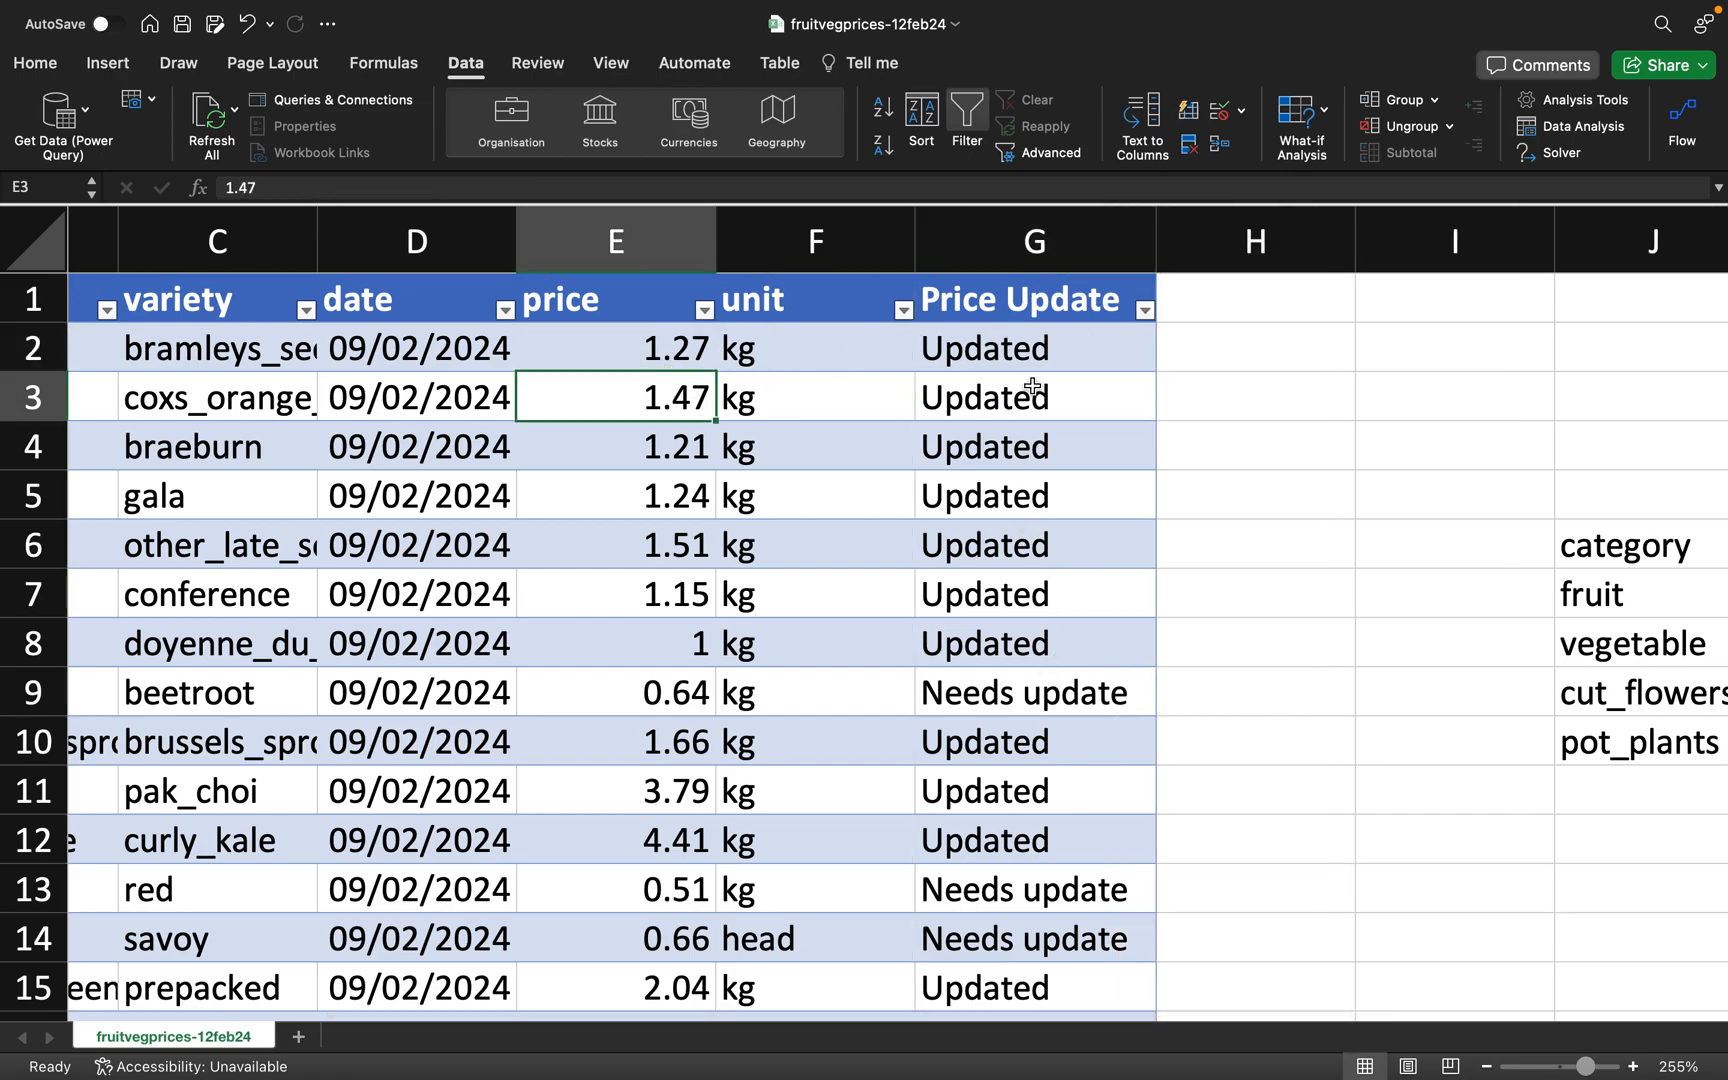
scroll(937, 645, "down", 1)
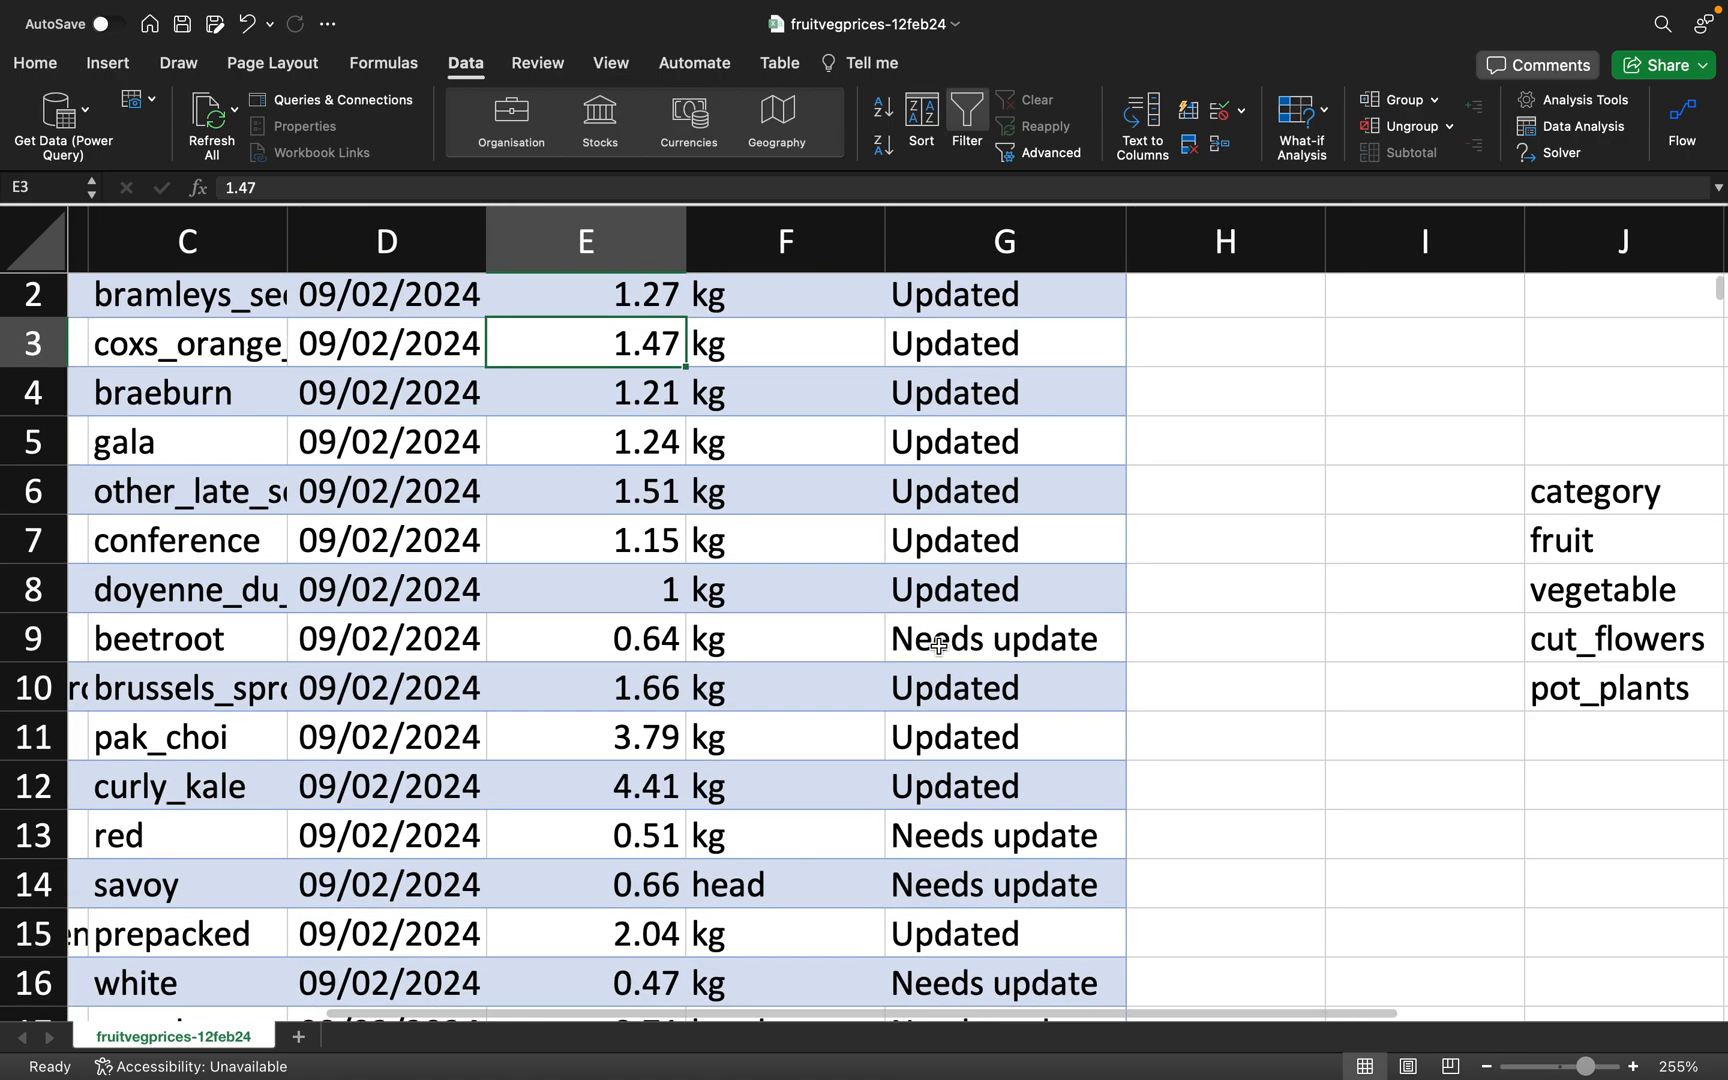
scroll(937, 645, "up", 1)
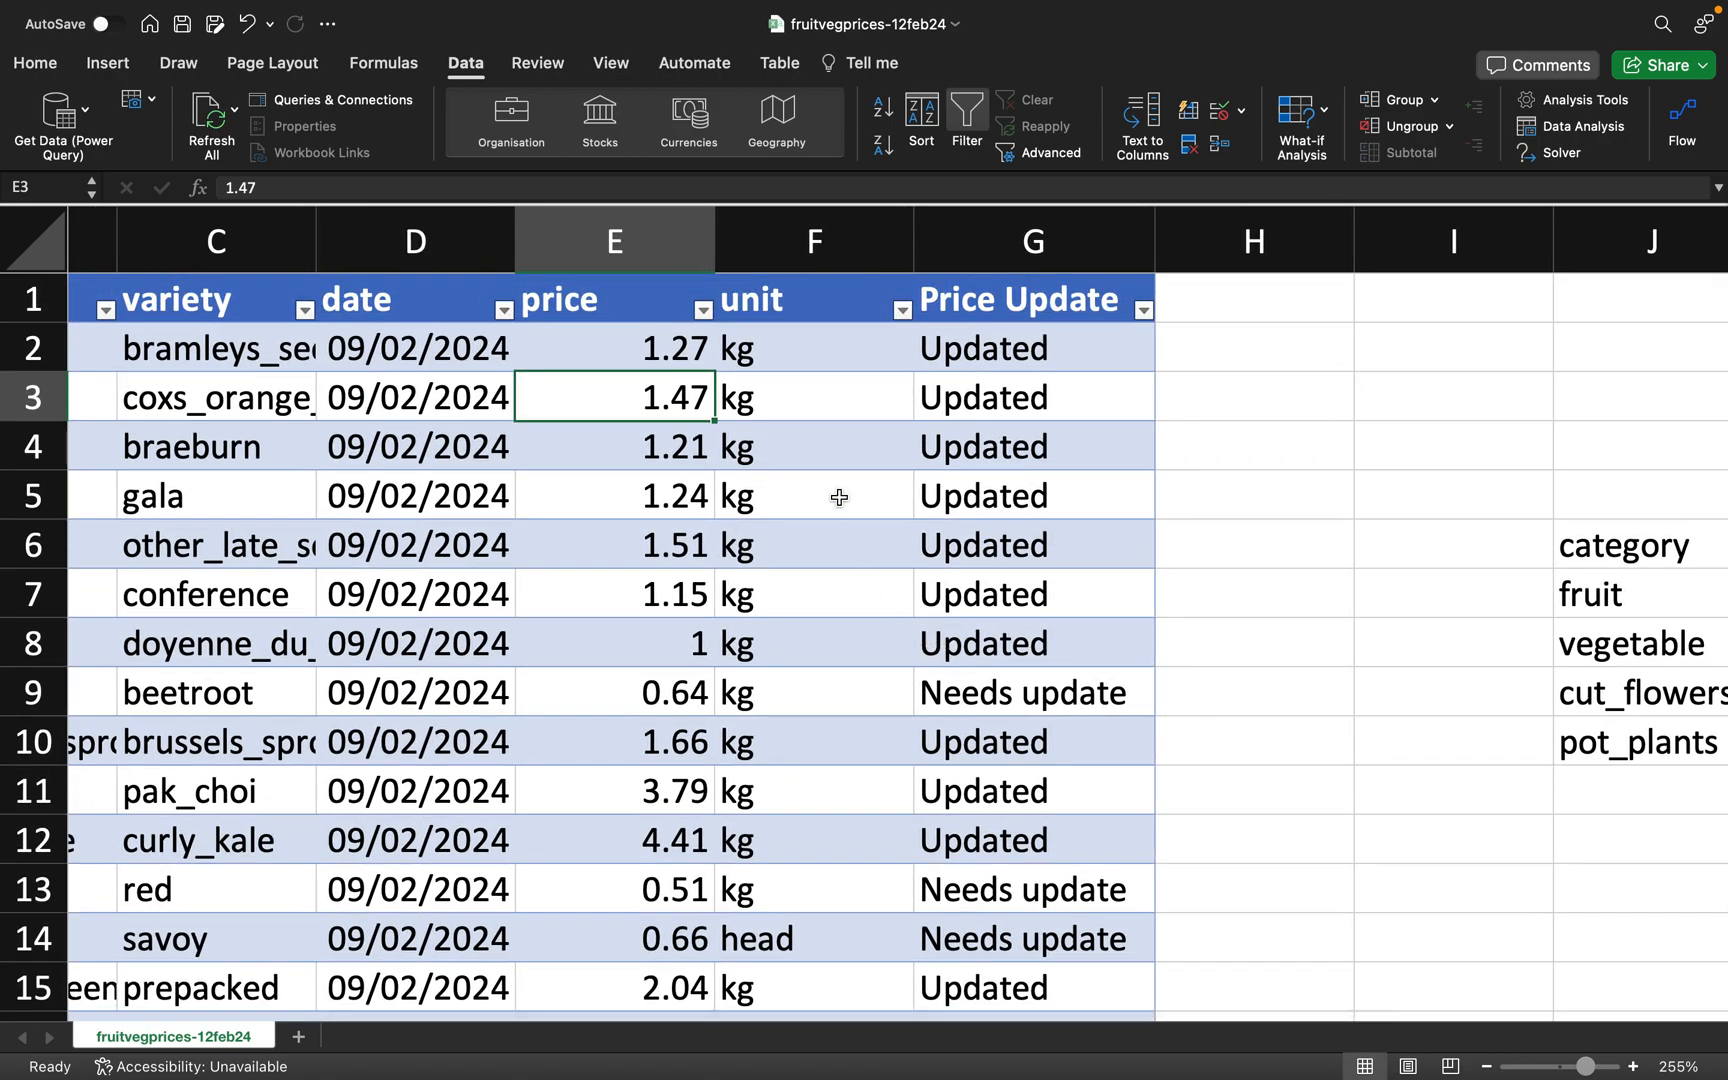
scroll(840, 499, "left", 1)
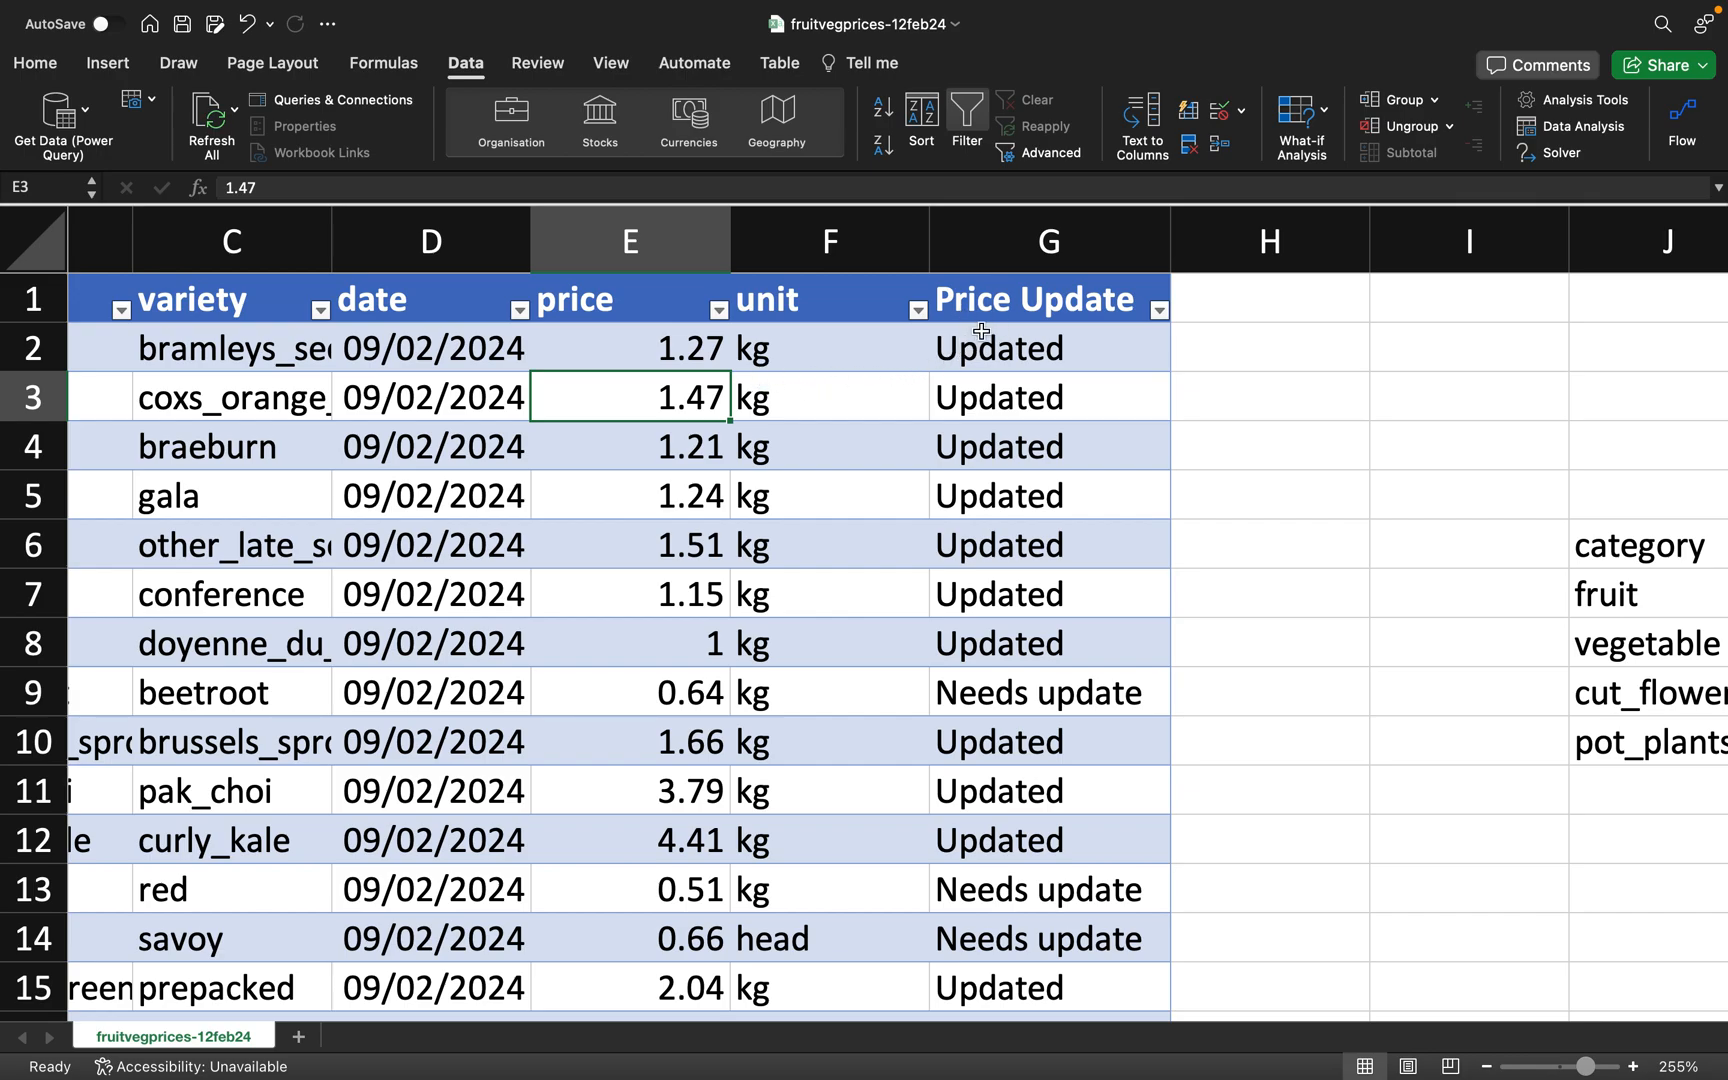
left_click(664, 691)
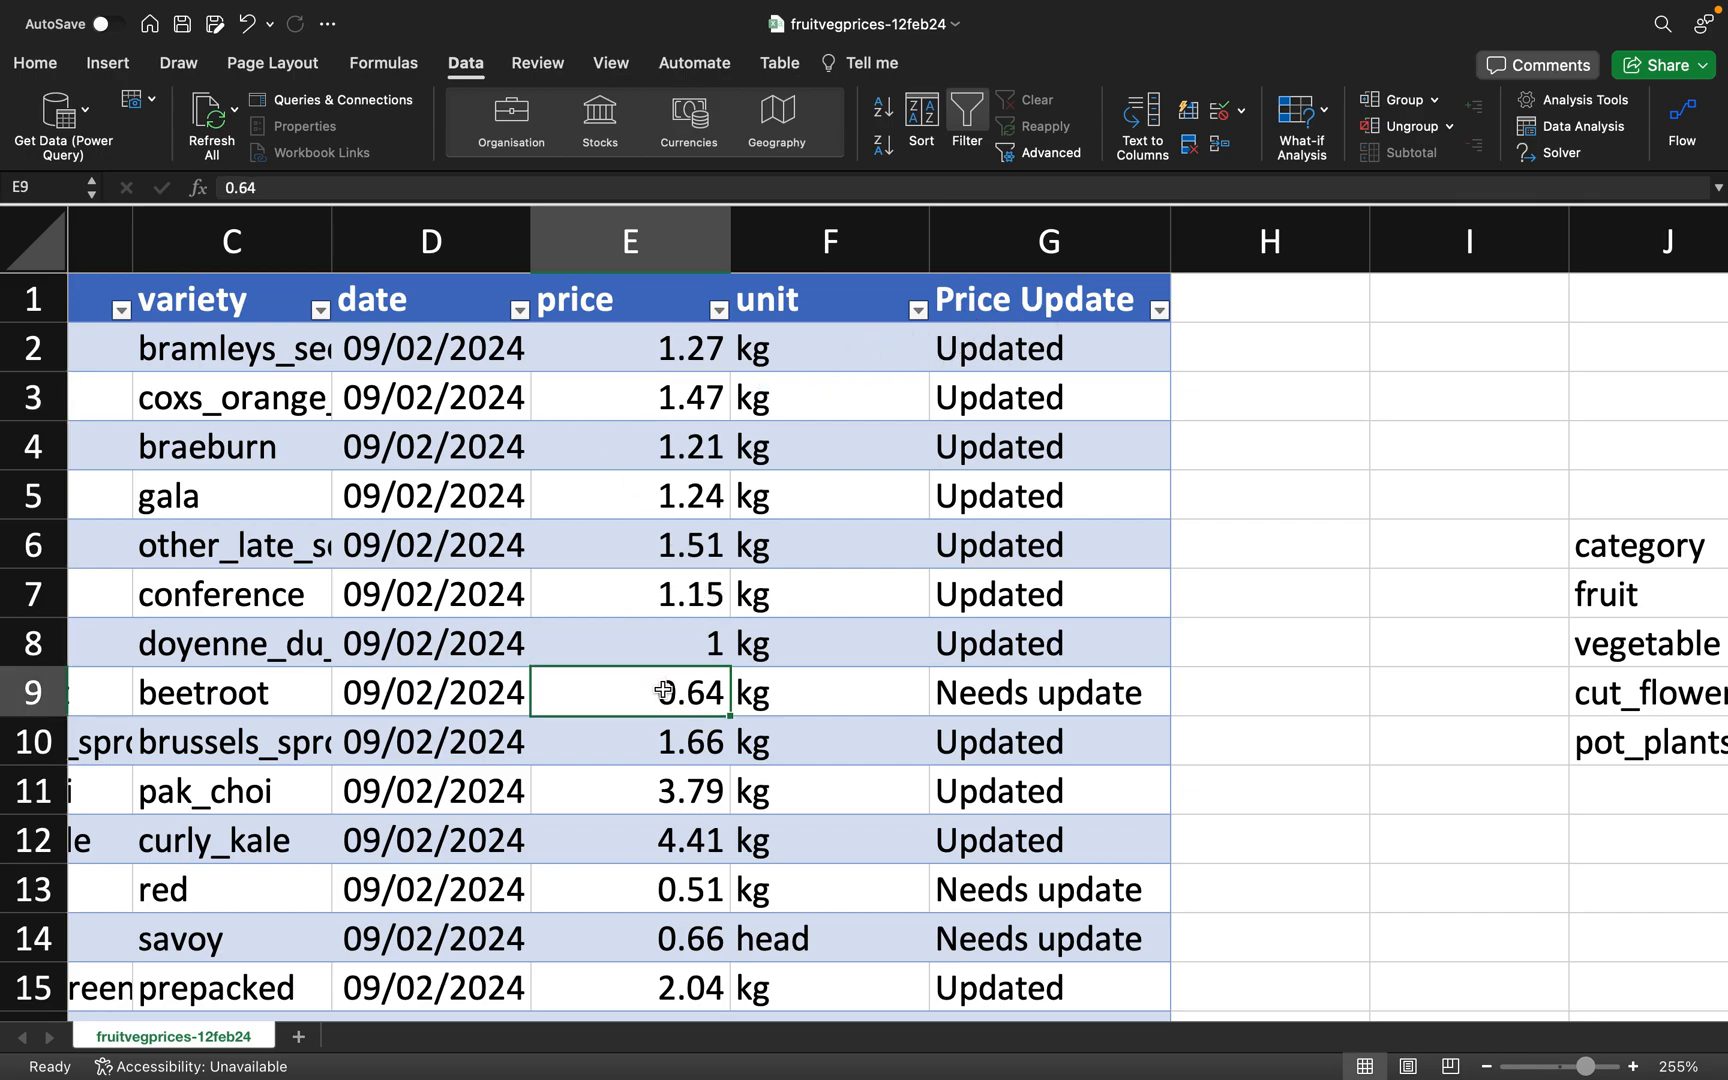
left_click(697, 893)
left_click(698, 923)
scroll(698, 922, "down", 5)
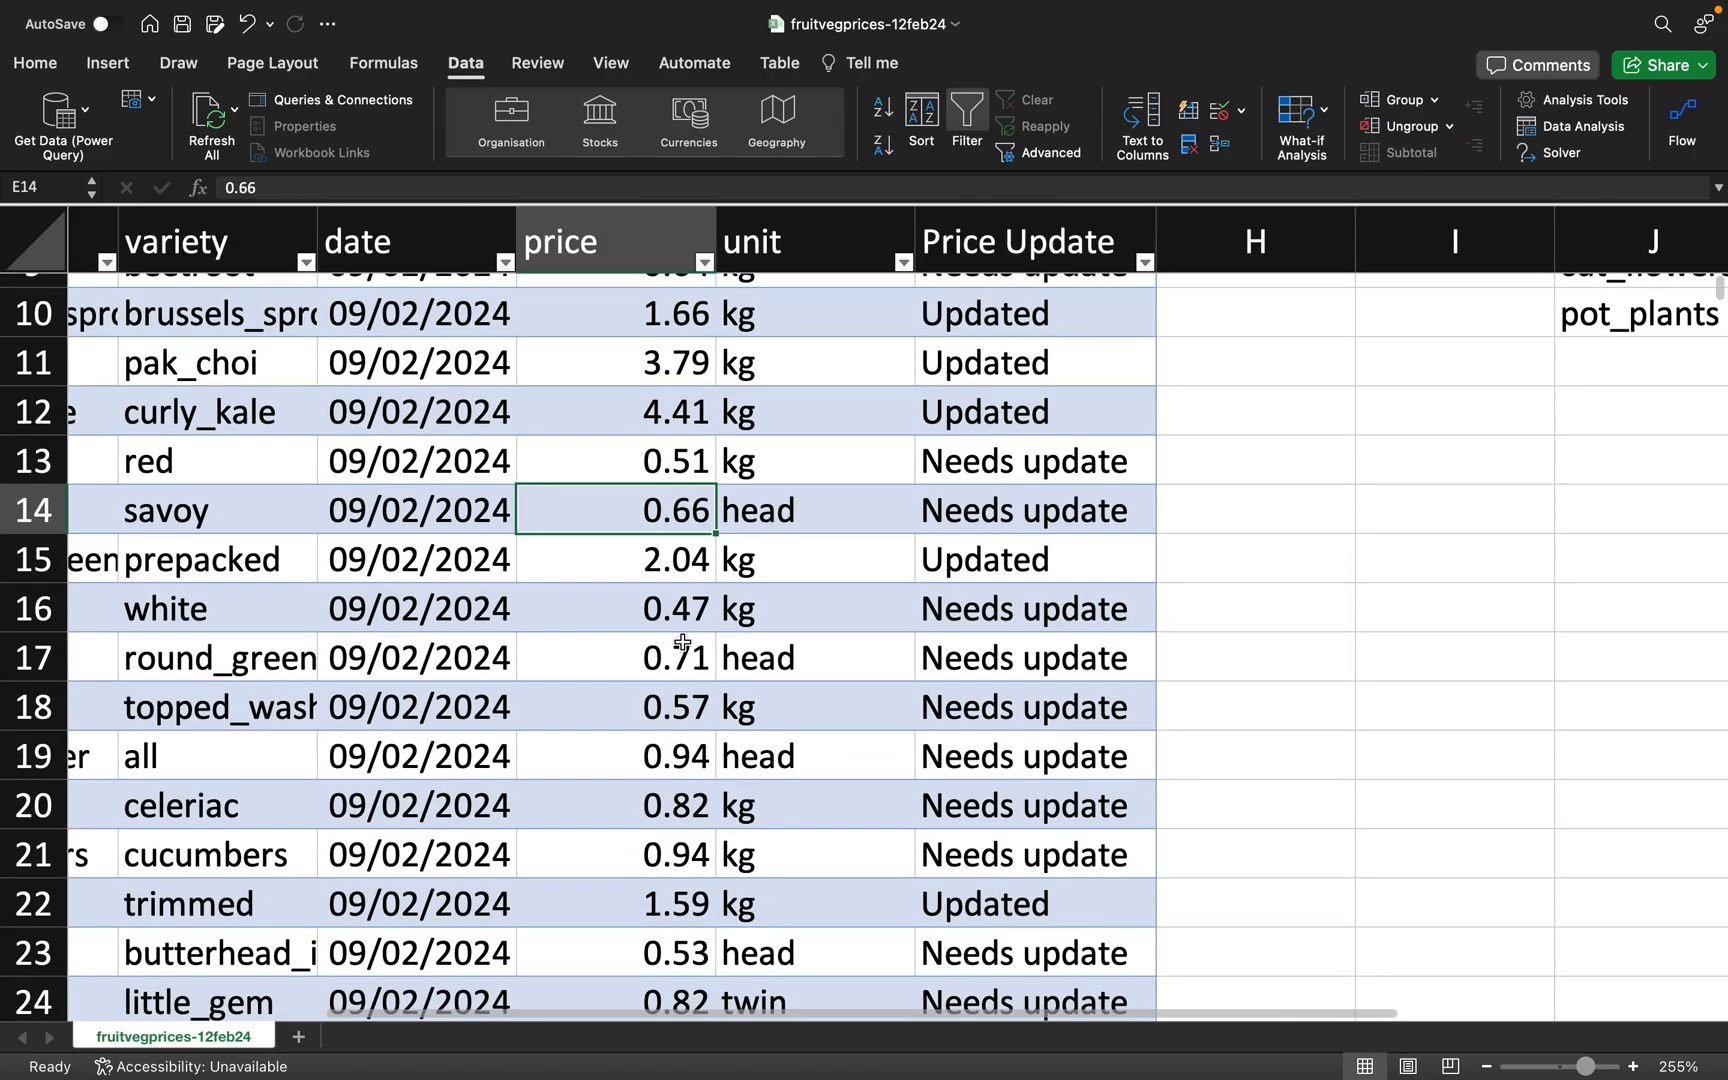
left_click_drag(678, 606, 710, 850)
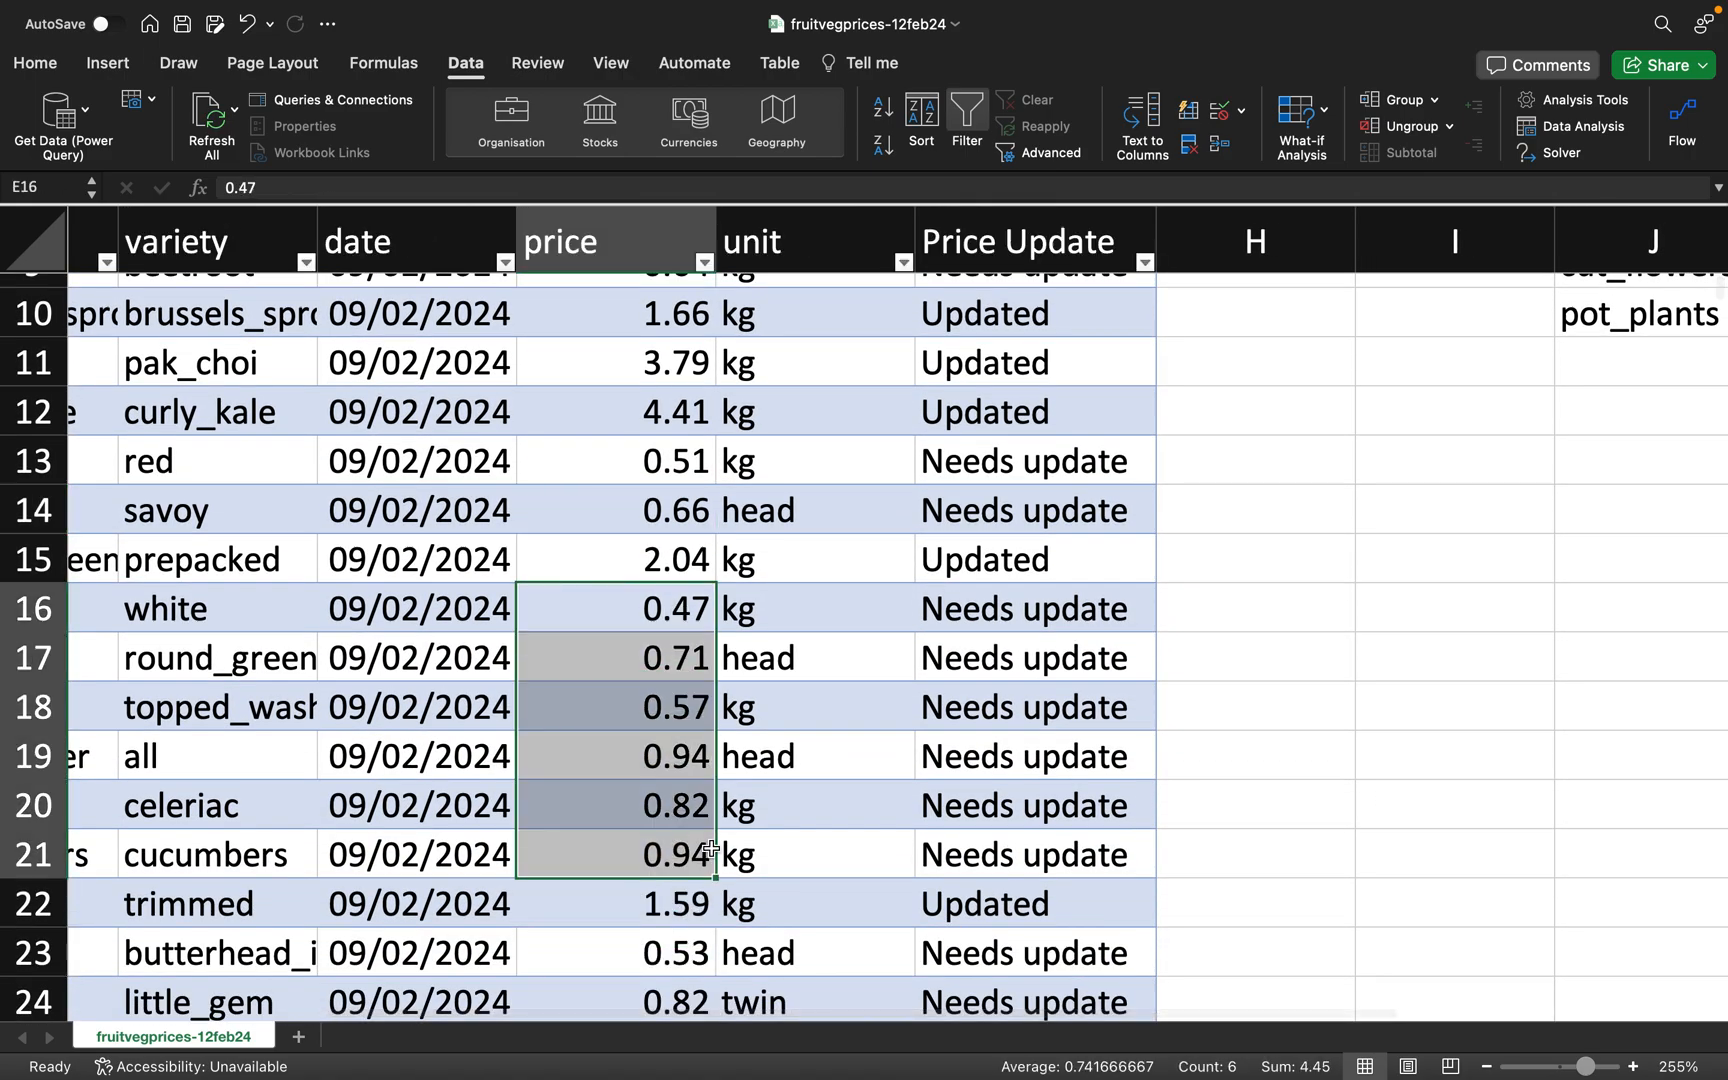
scroll(780, 911, "down", 3)
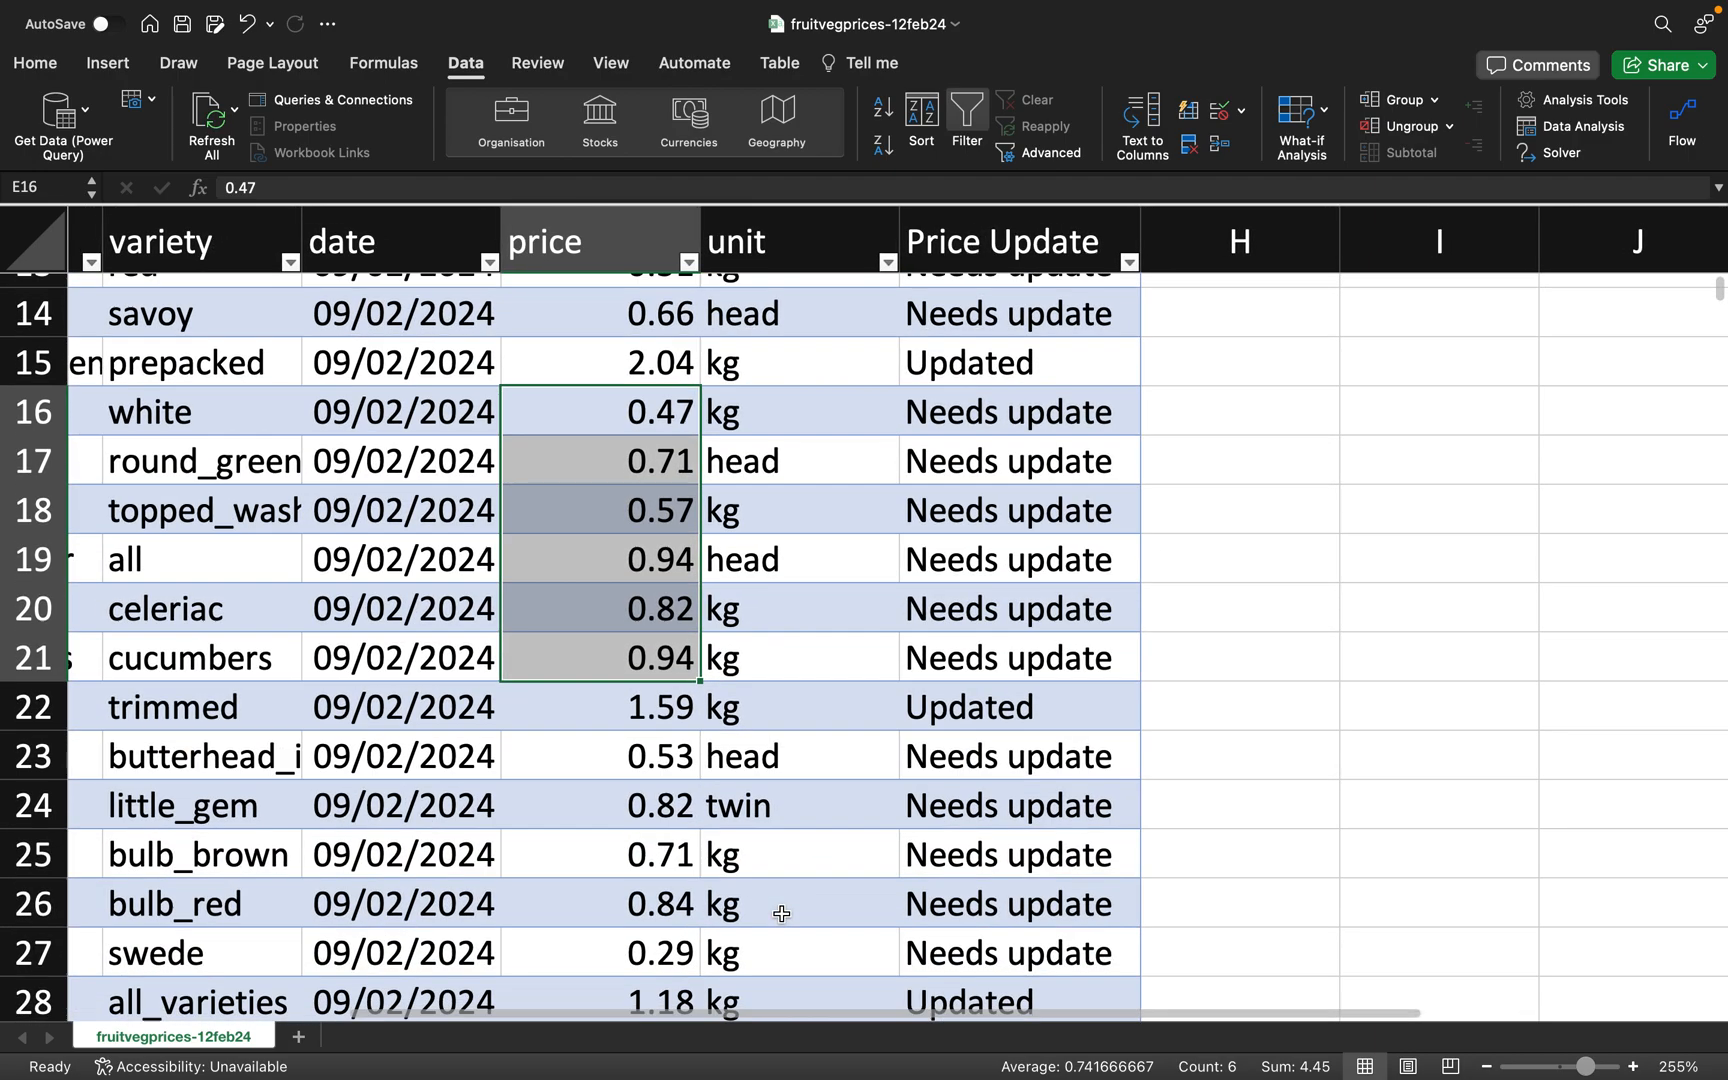
scroll(775, 915, "up", 10)
scroll(747, 737, "right", 3)
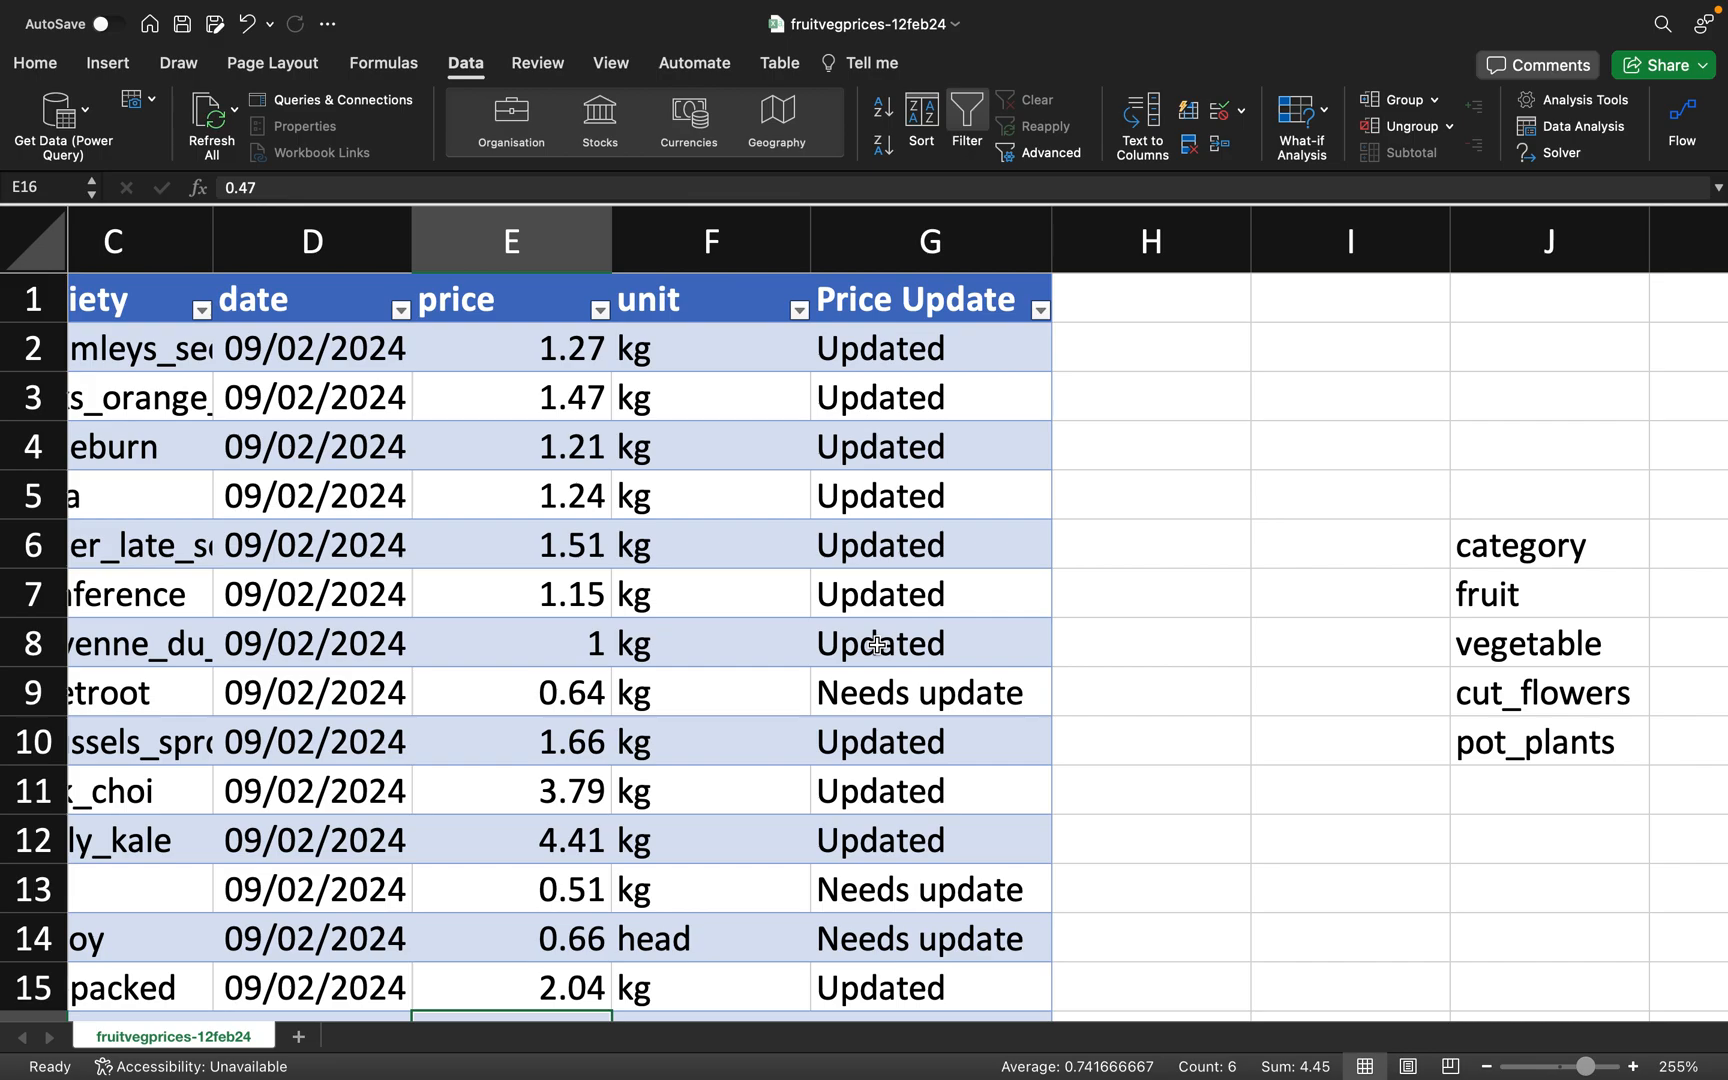
- Add another table column after Price Update by entering the heading "Mult Cond." in H1
left_click(1116, 304)
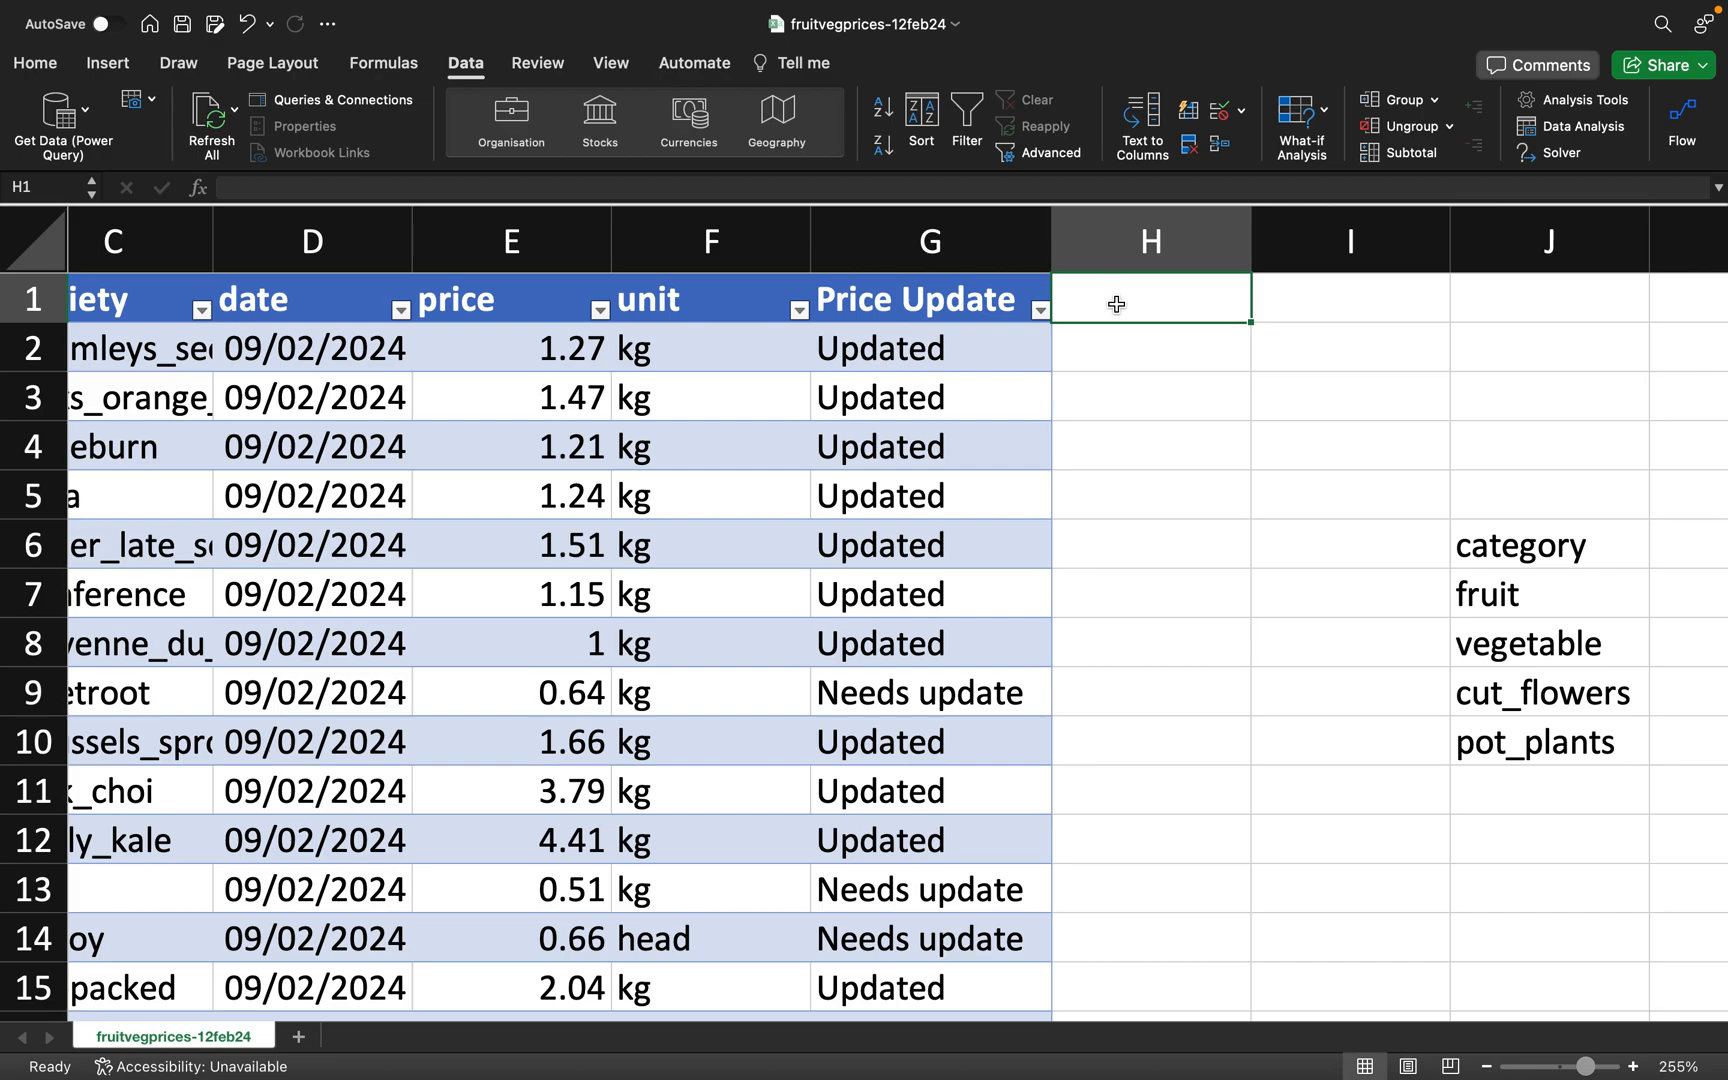
type("Mult Cond.")
key("Return")
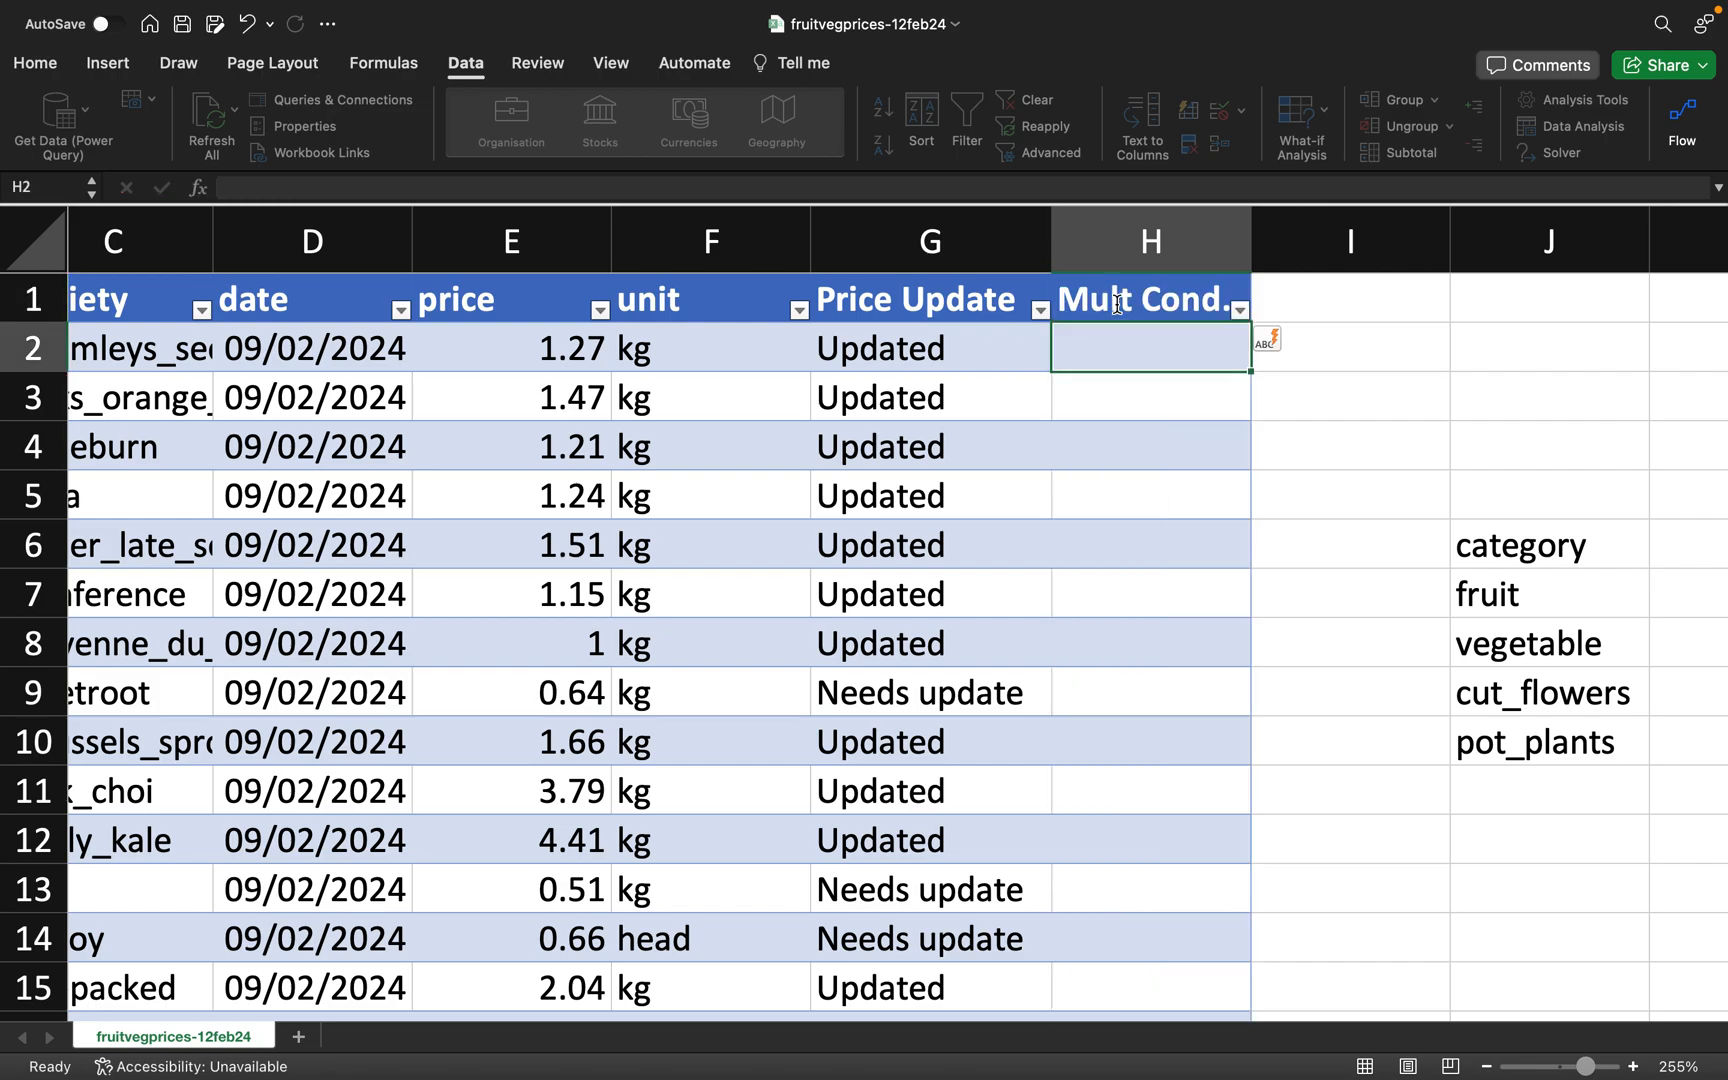
- Begin an IF formula in H2 that tests whether the row's price is less than 1
left_click(574, 360)
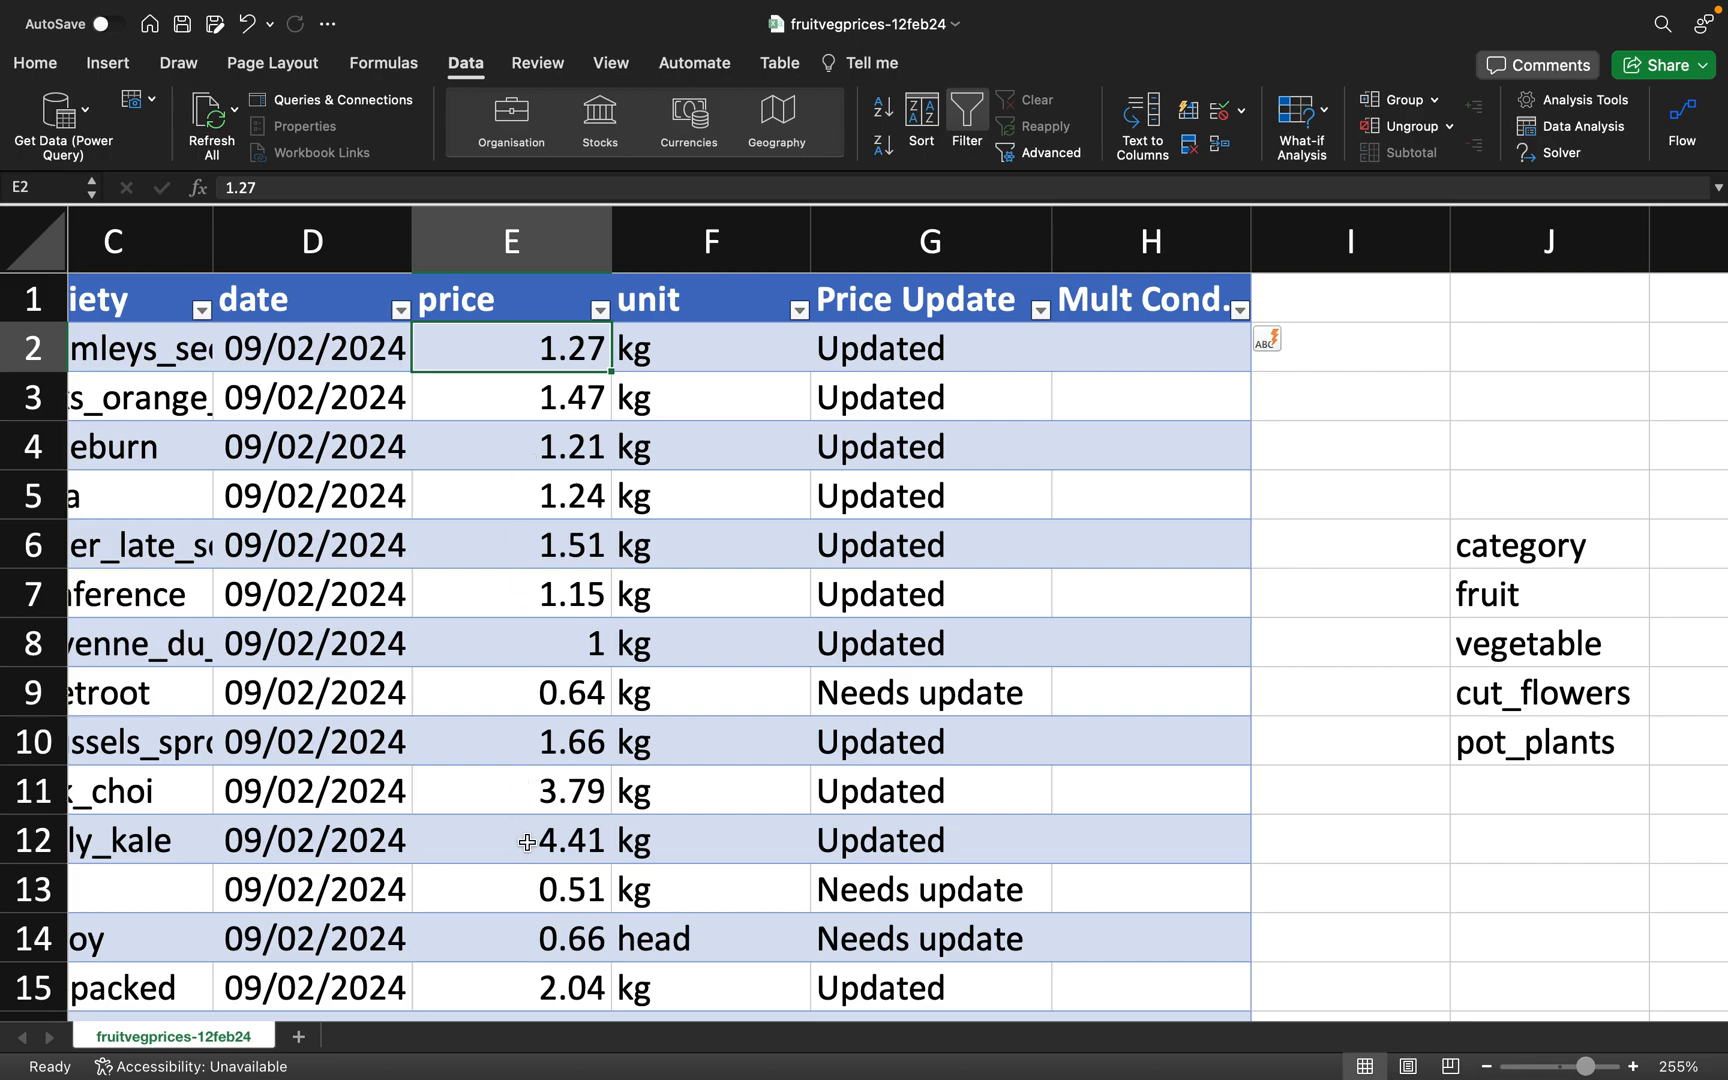
left_click(1183, 360)
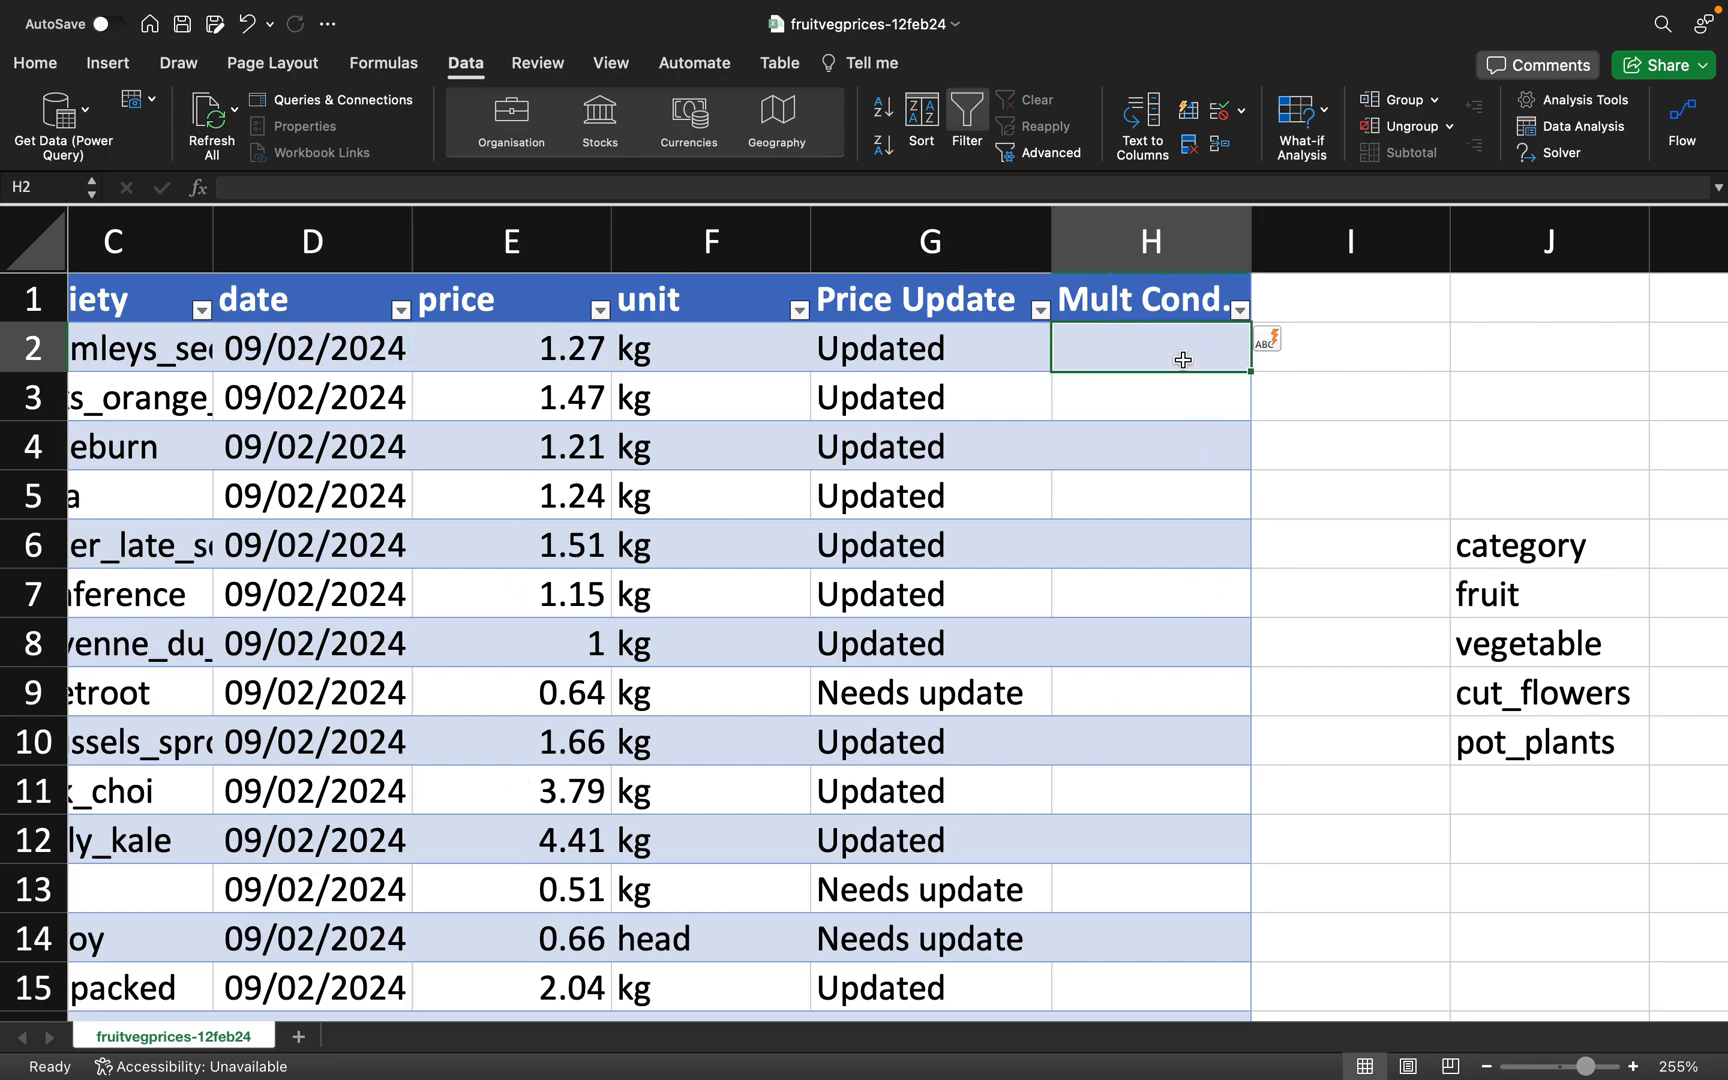
type("=")
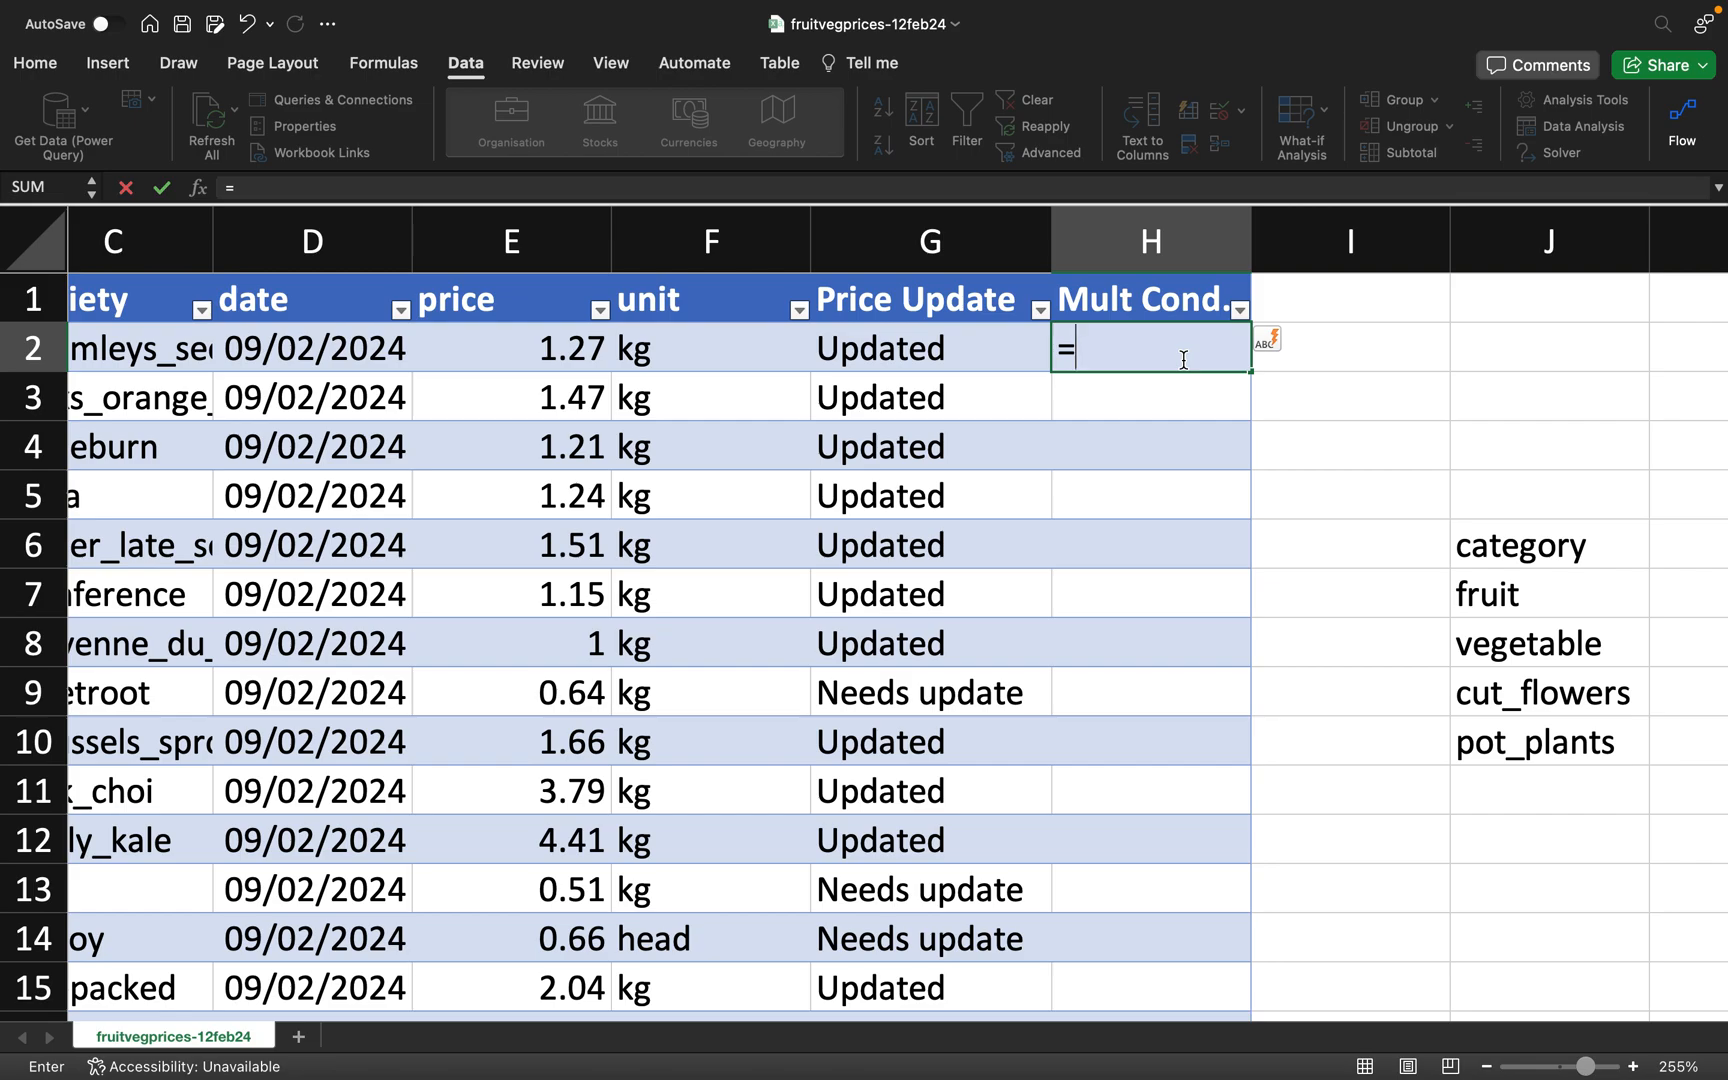
type("if(")
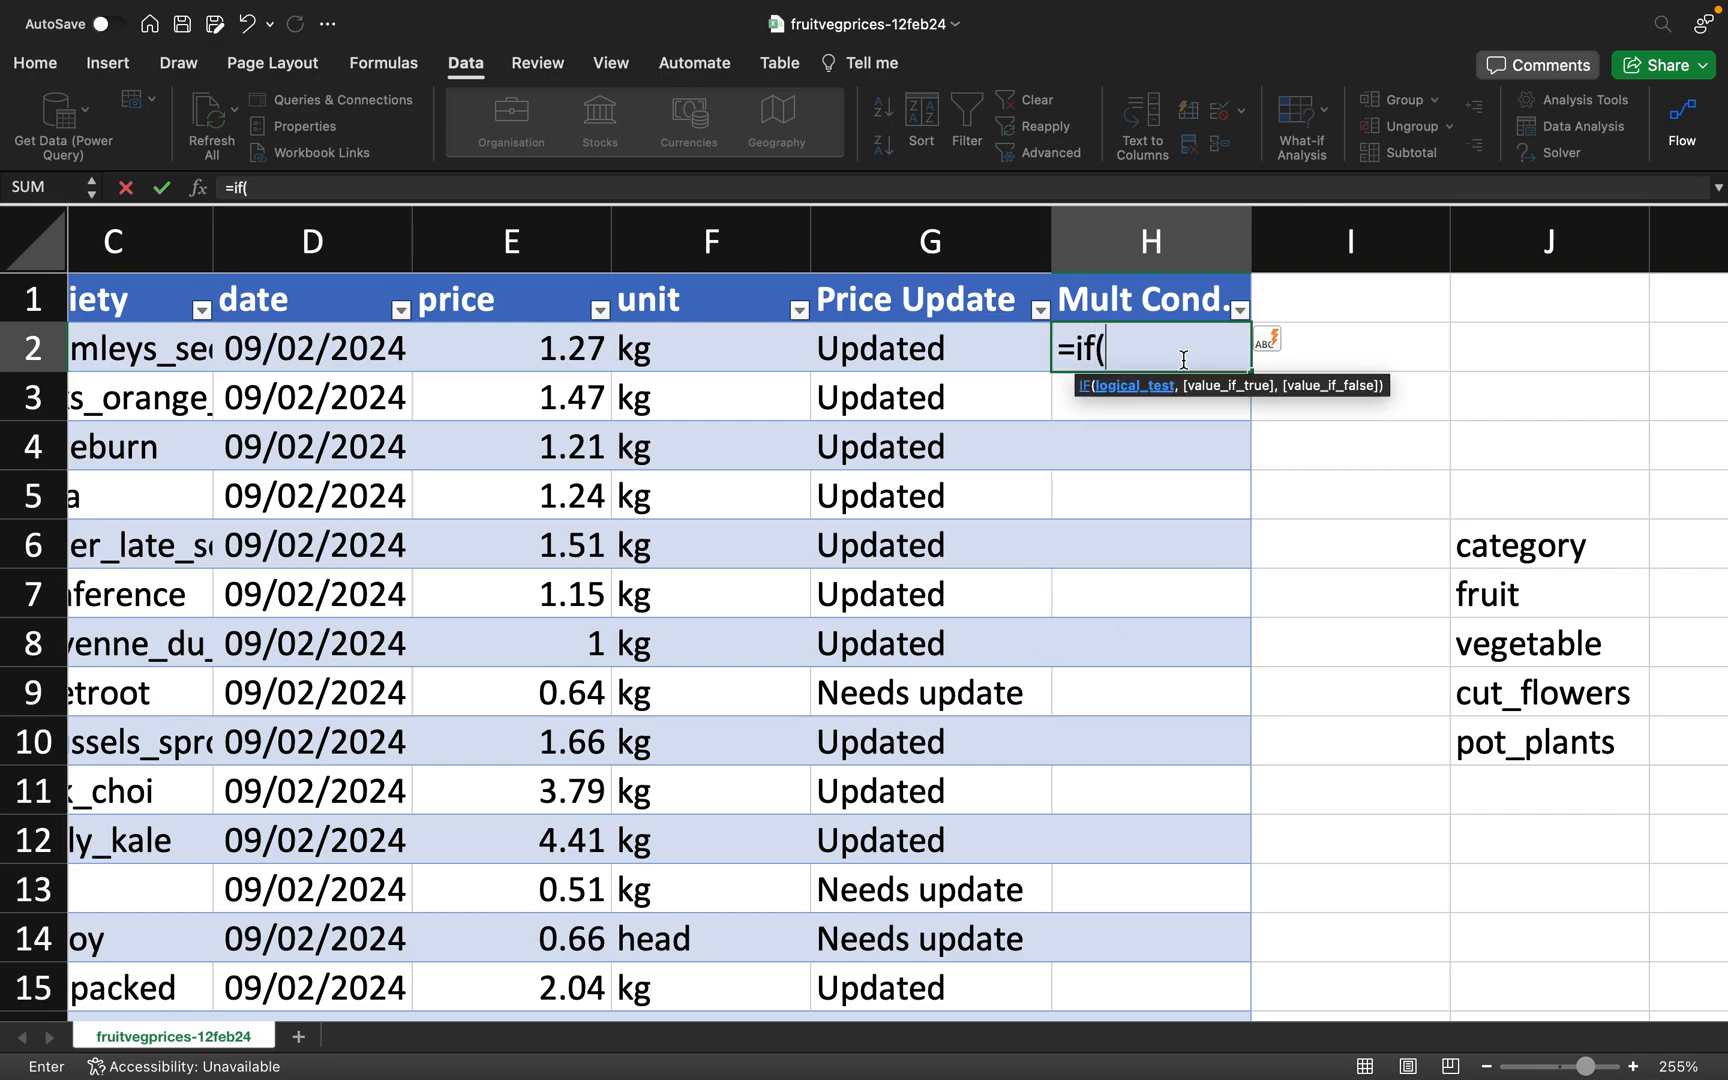
left_click(571, 357)
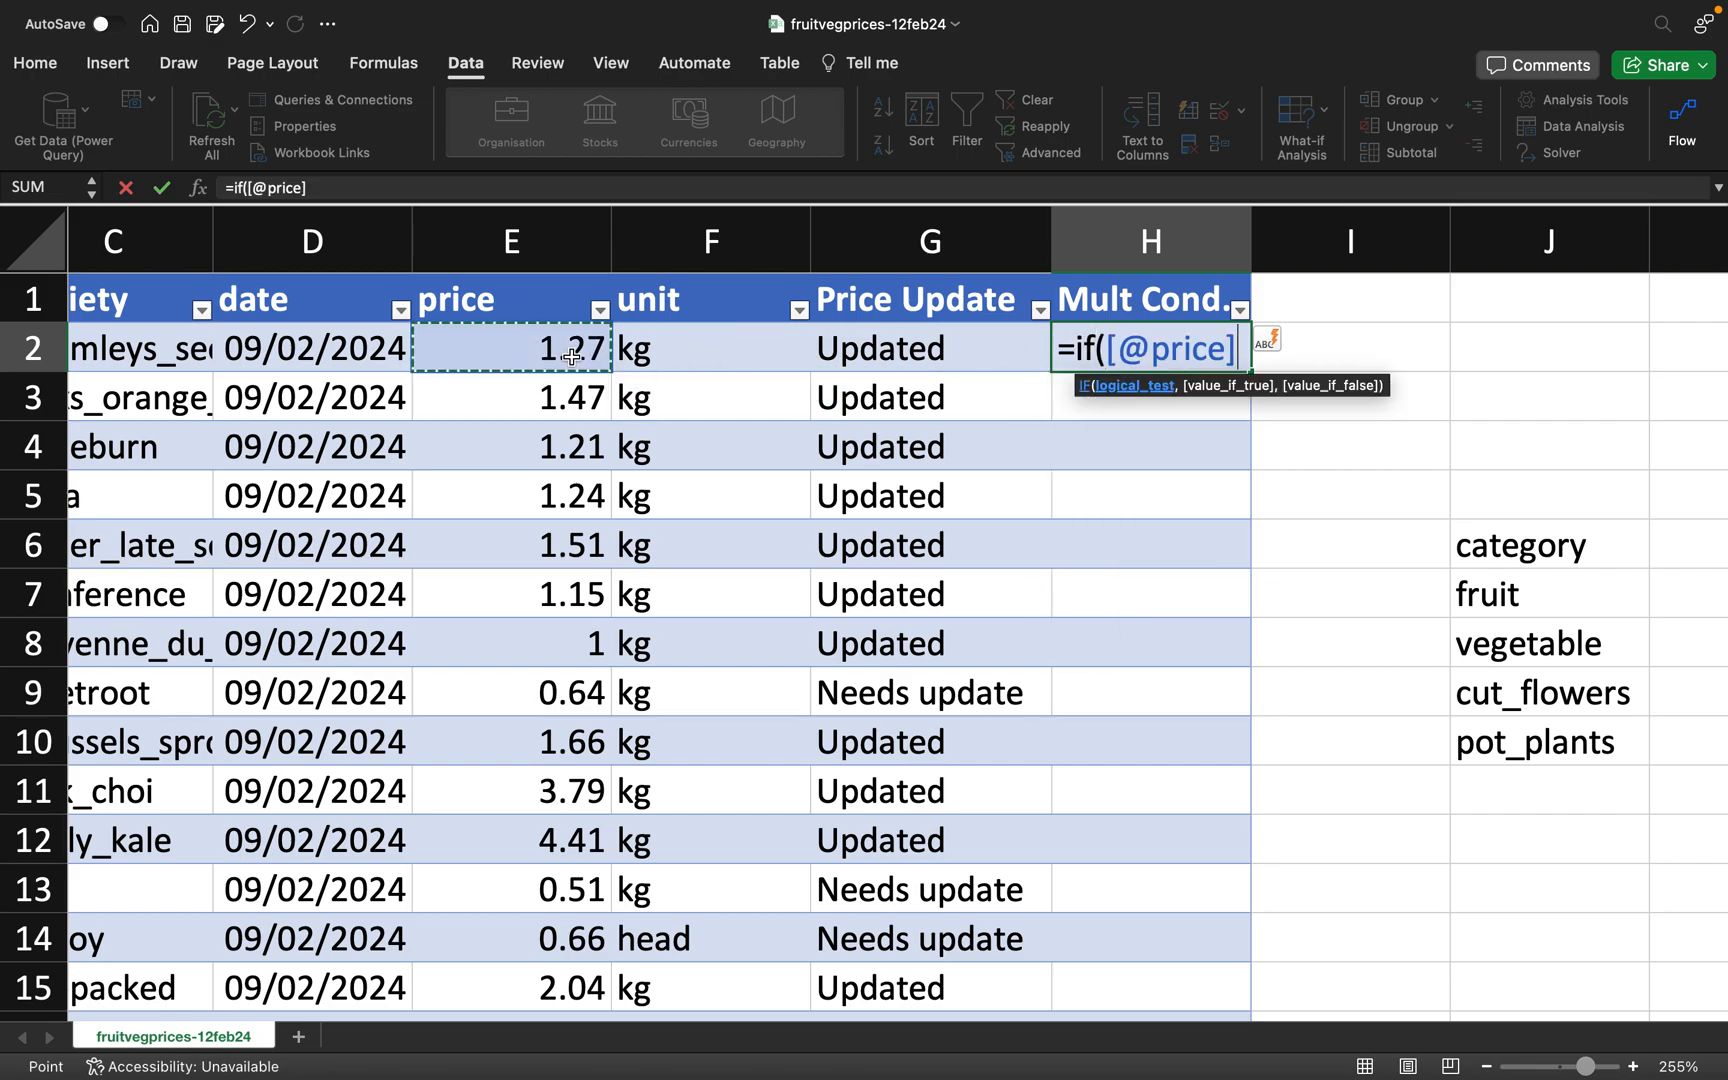
type("<1")
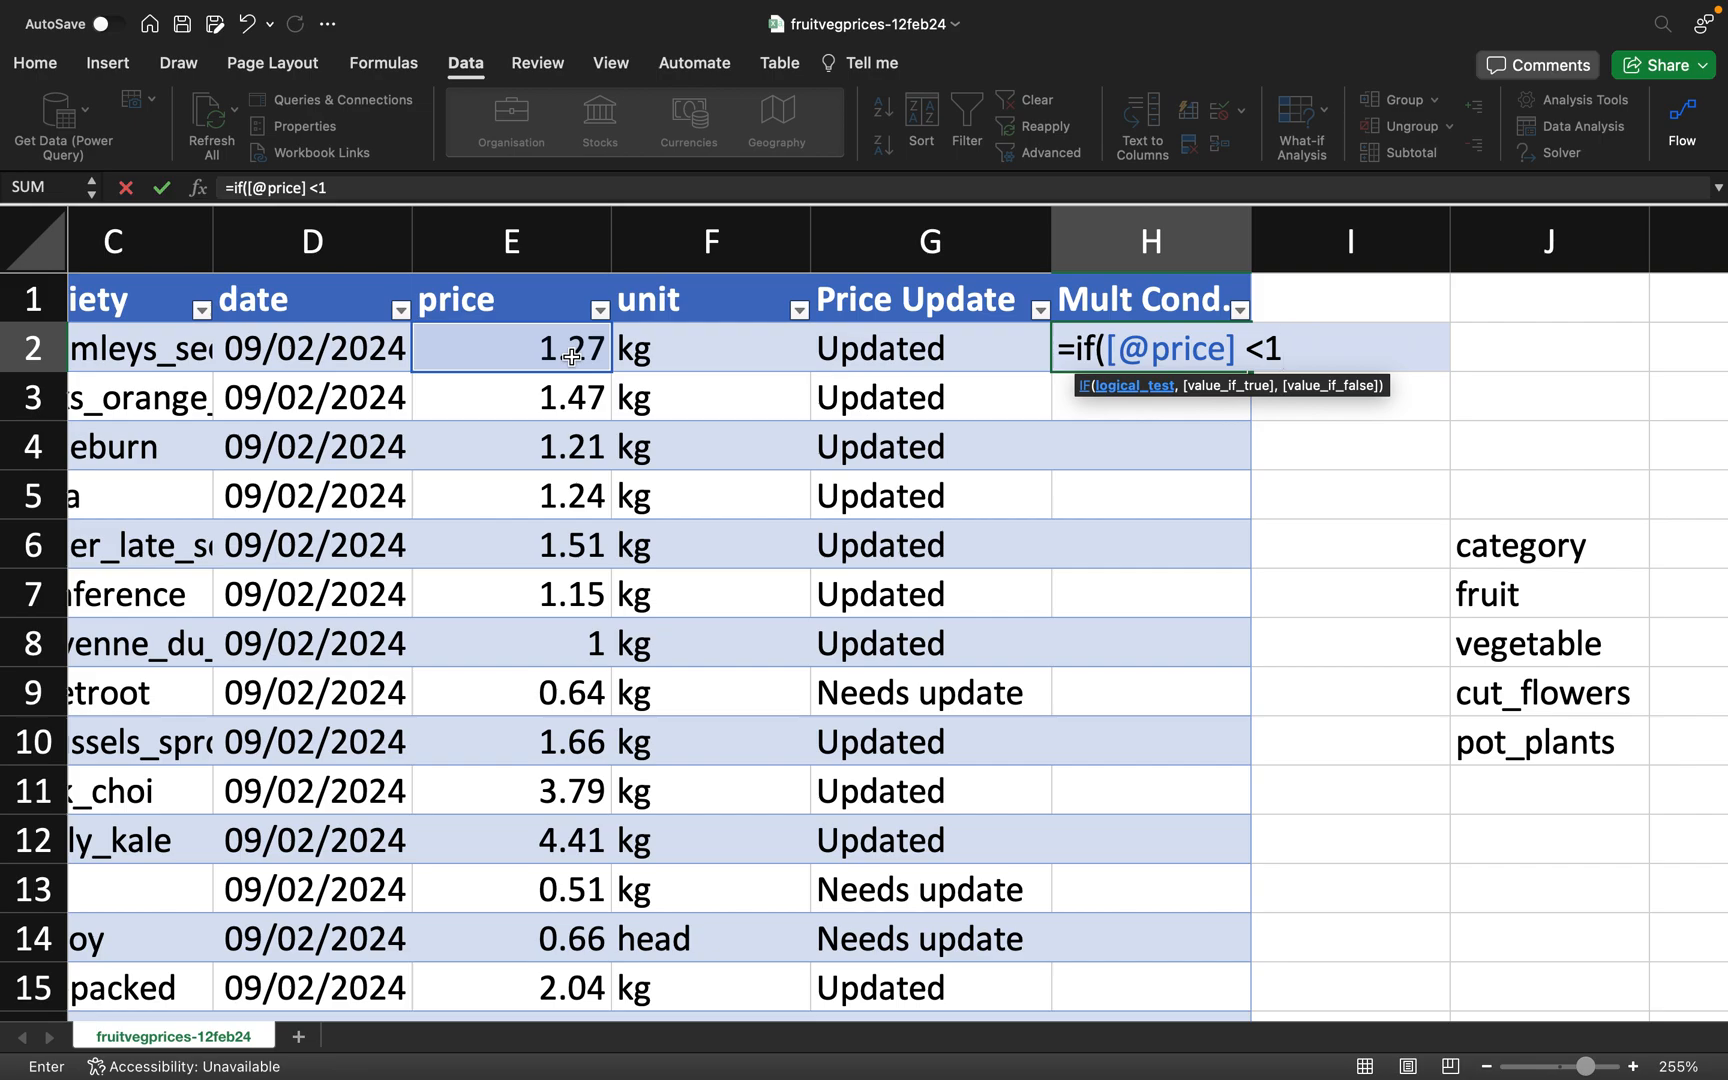
left_click(1111, 348)
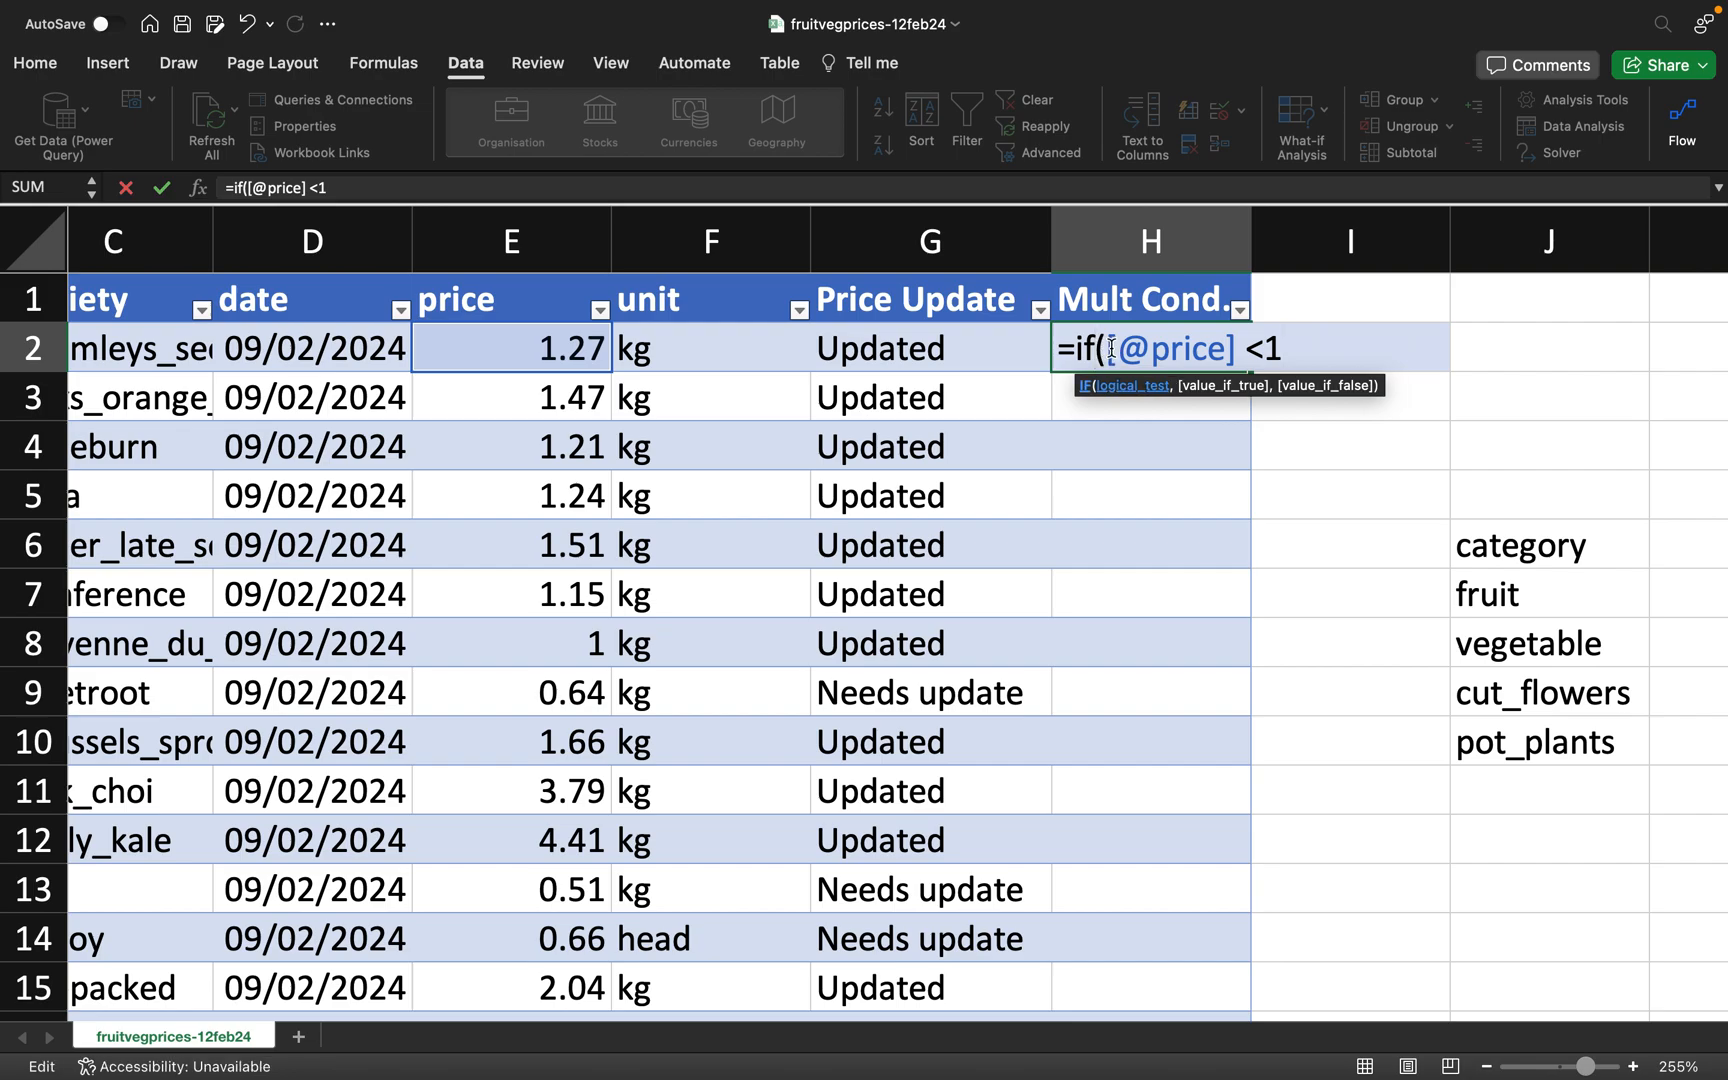
type("(")
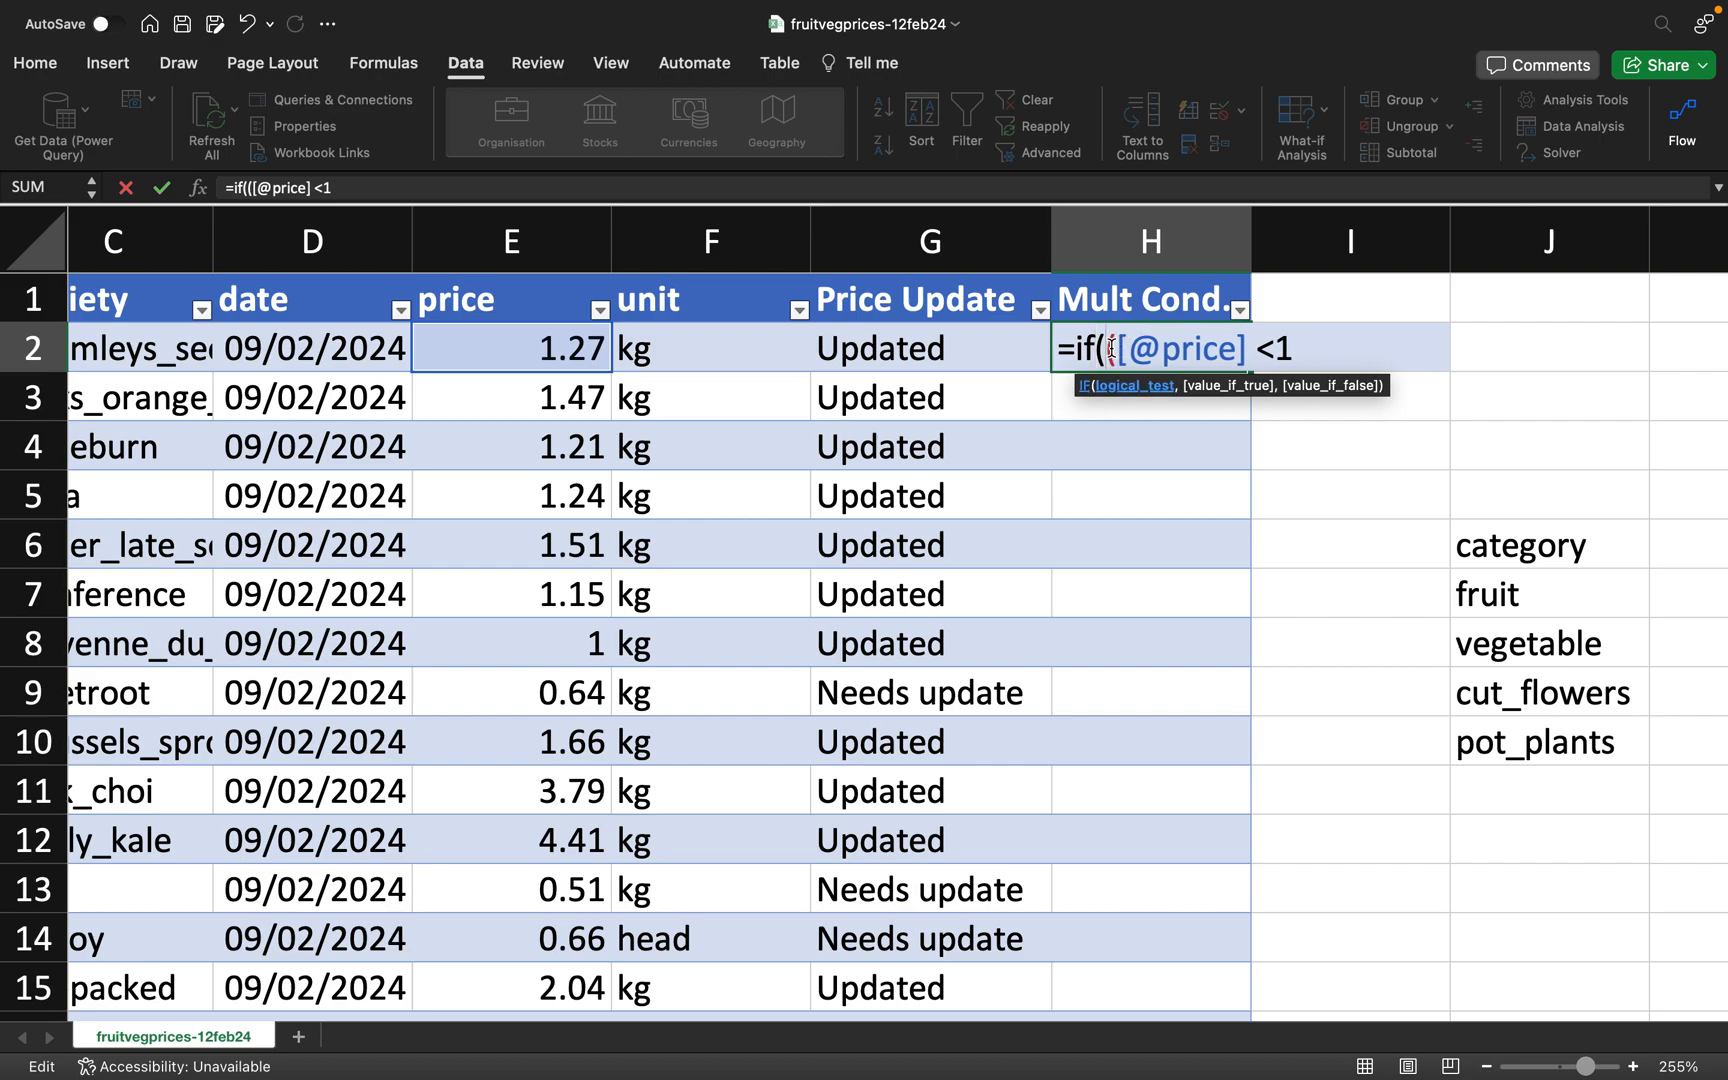
type("and")
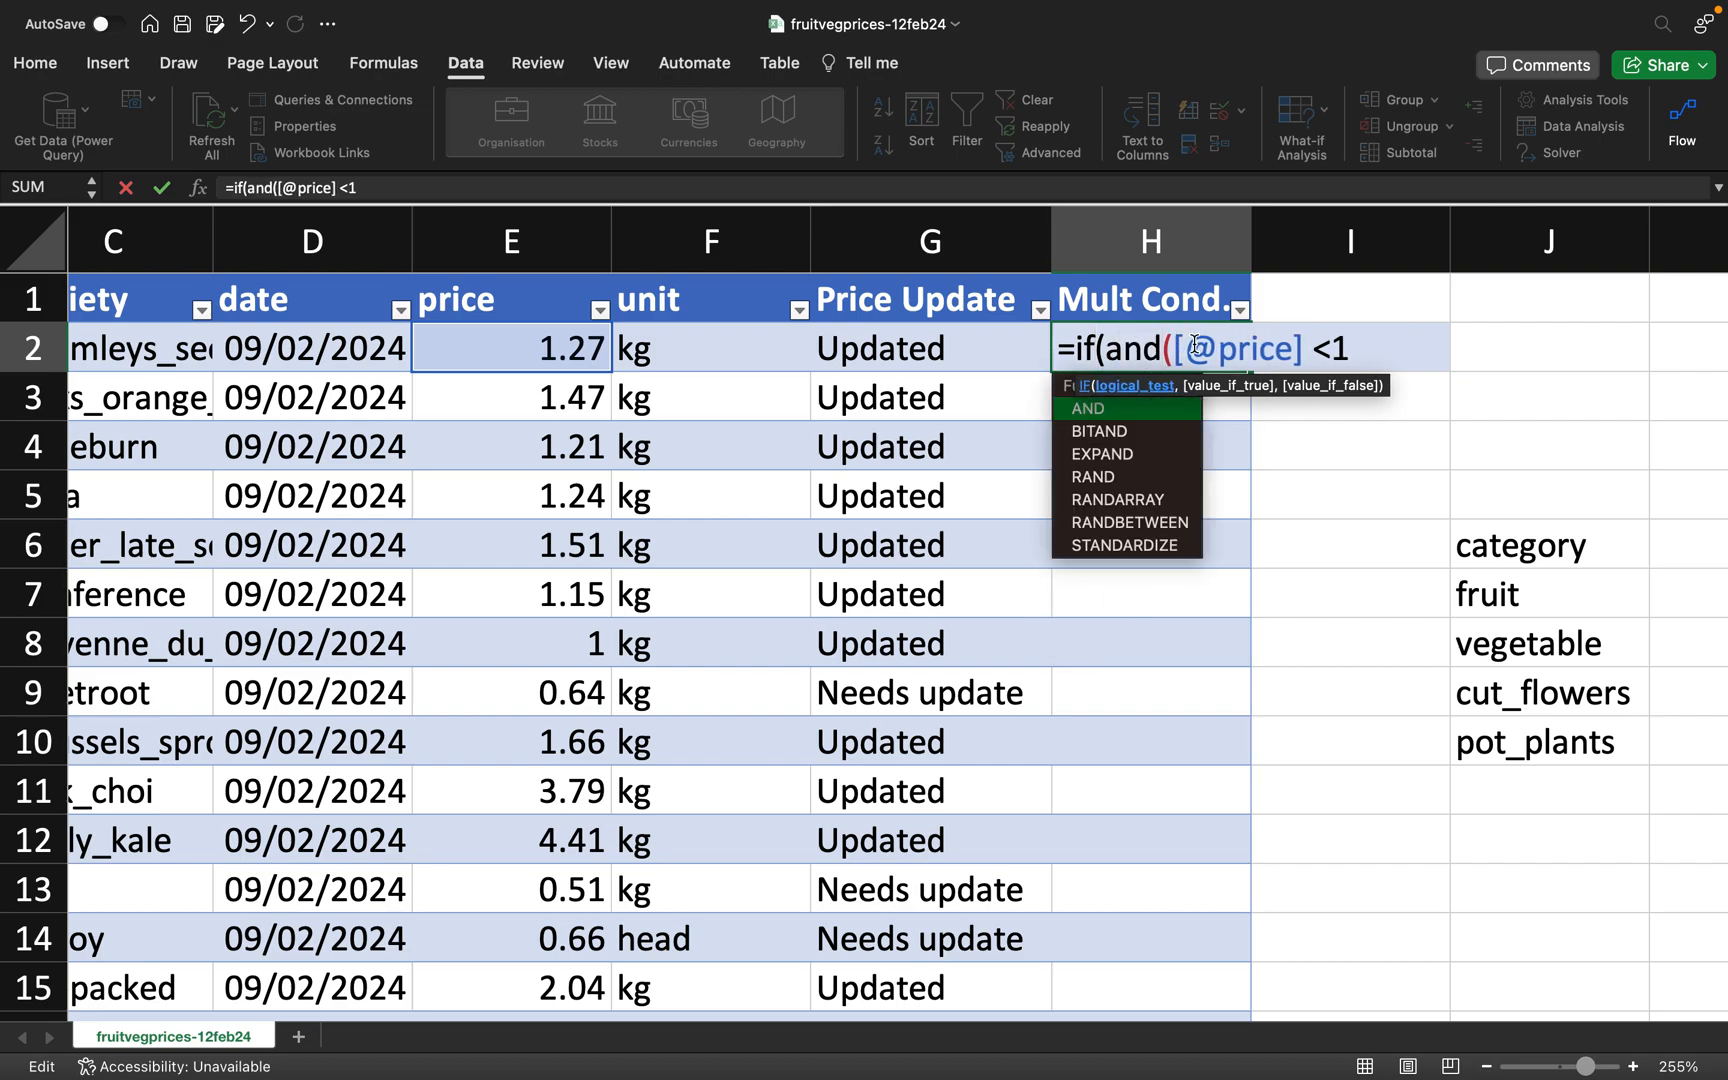
left_click_drag(1163, 347, 1368, 341)
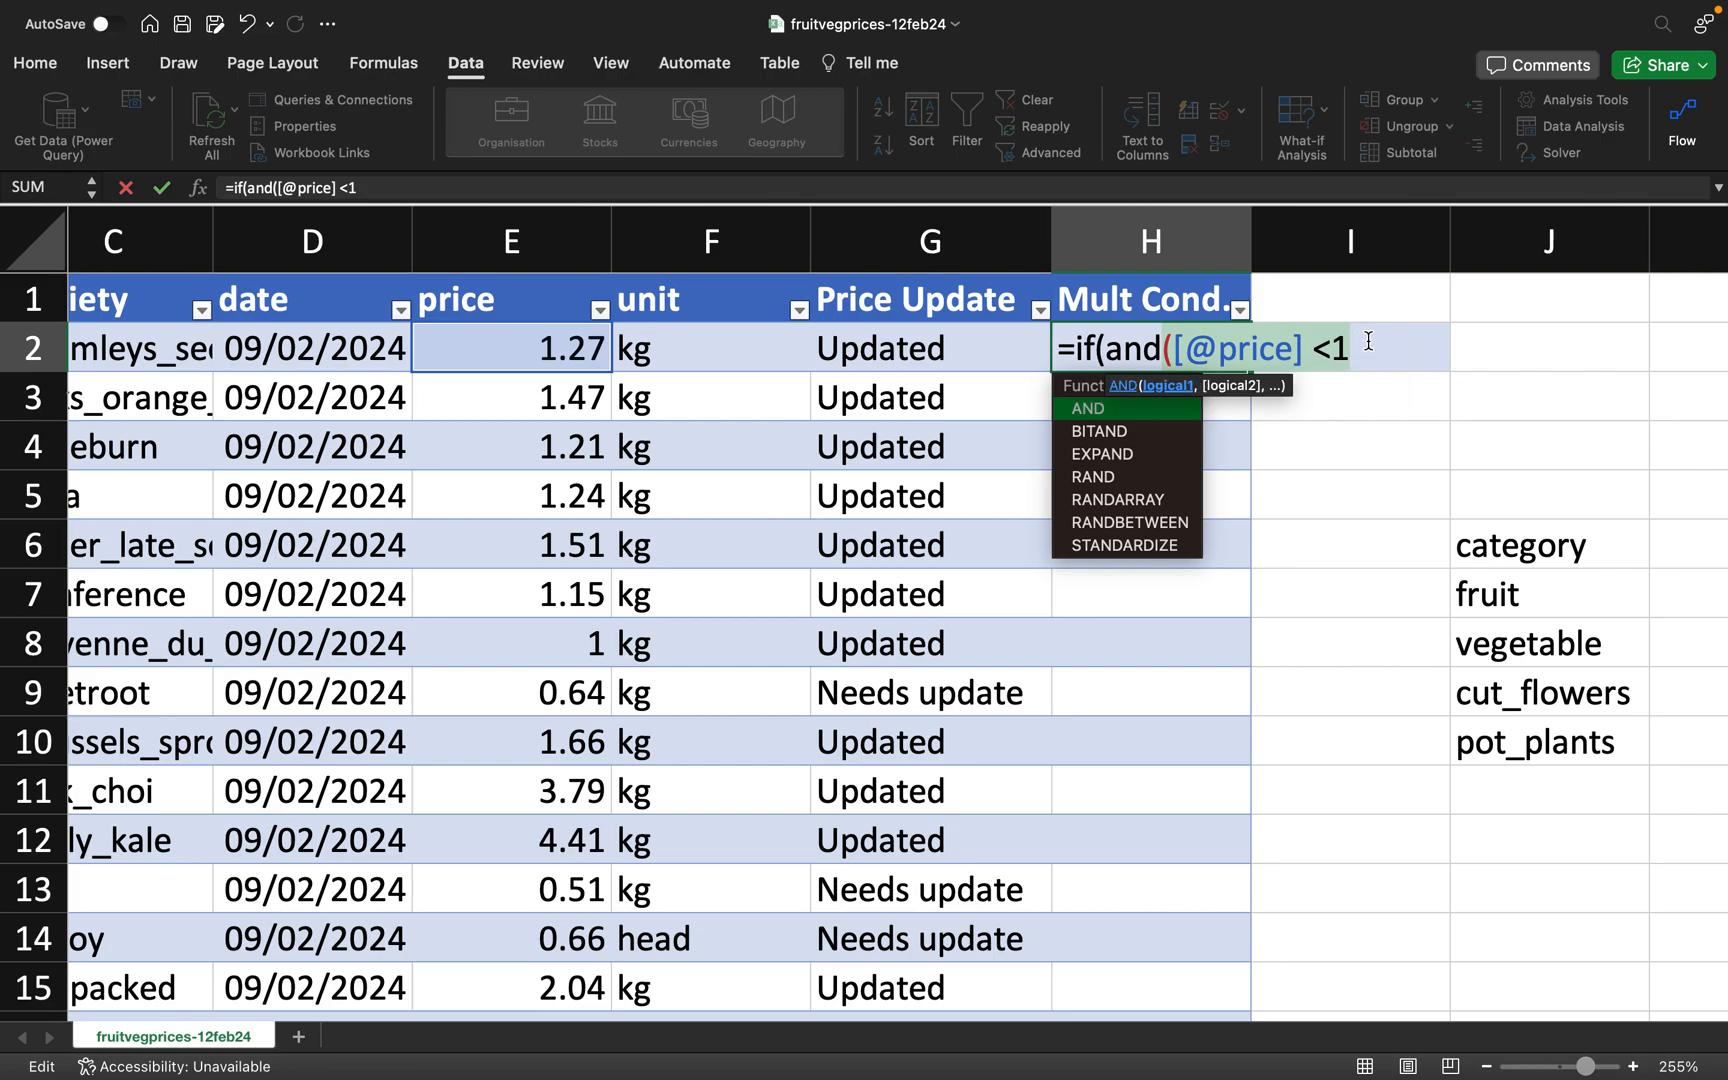
left_click(1368, 341)
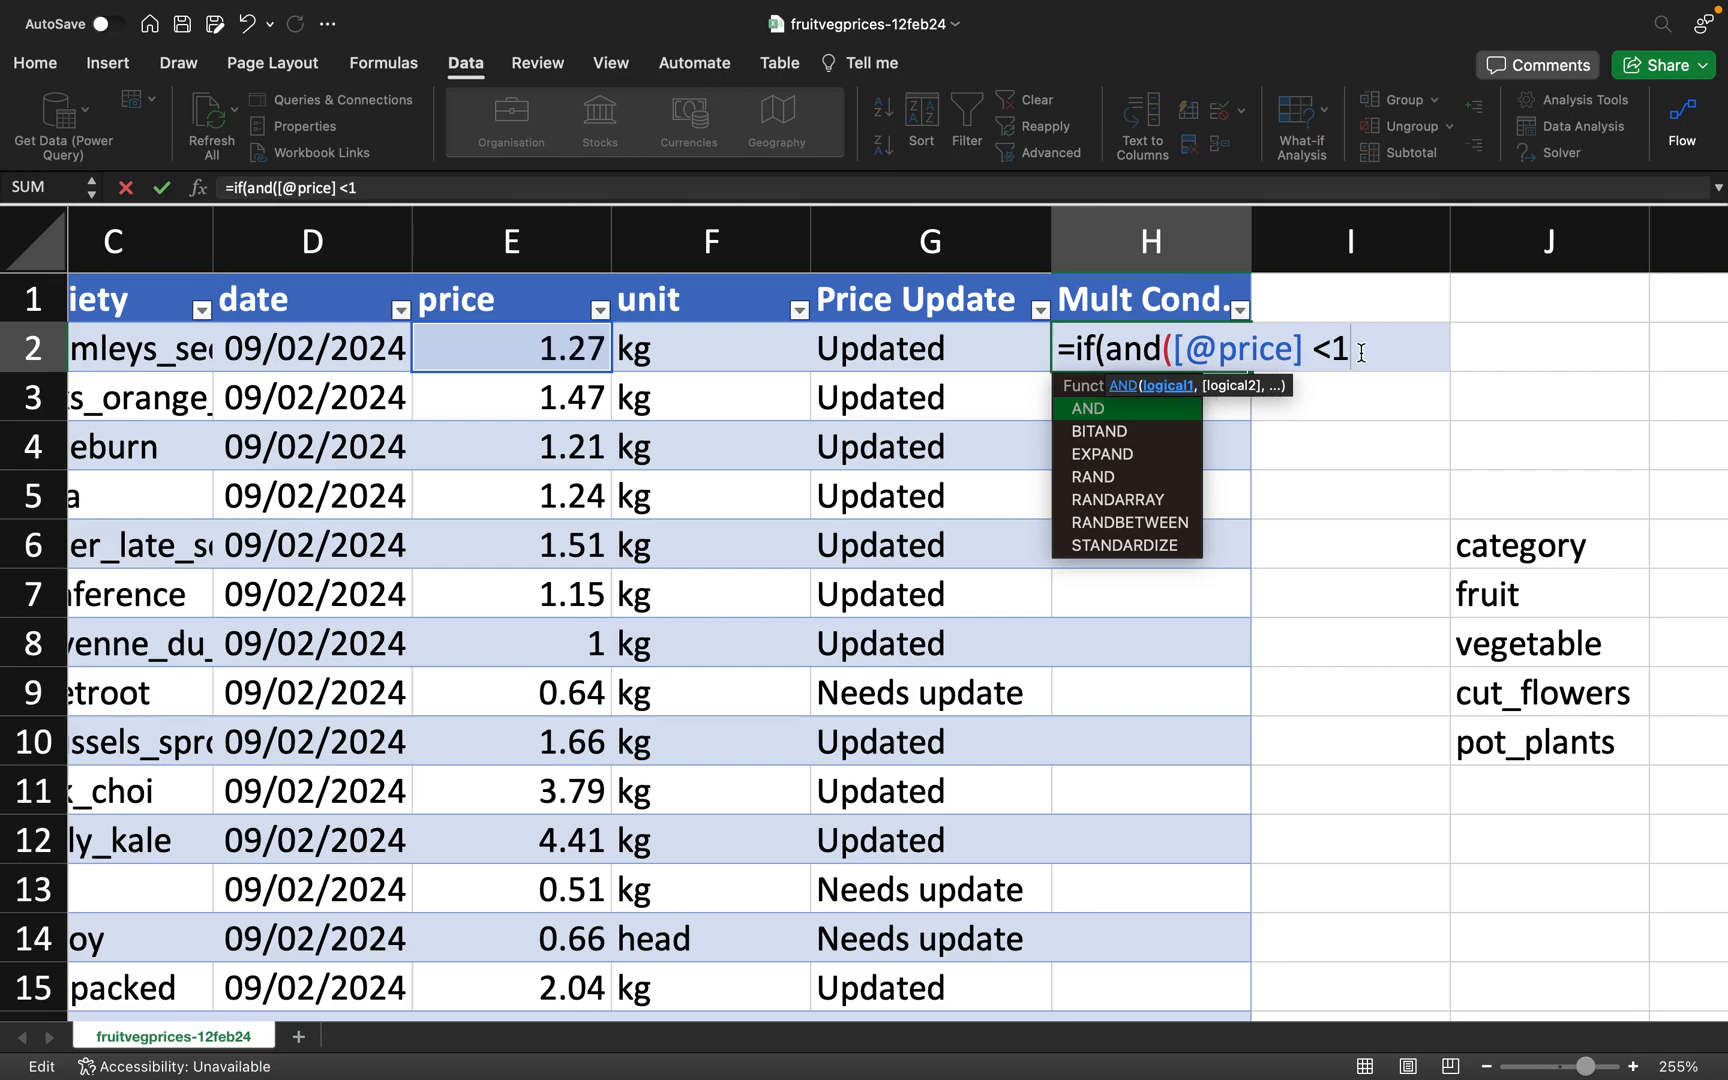
left_click_drag(1366, 350, 1175, 350)
key("BackSpace")
key("BackSpace")
key("BackSpace")
key("BackSpace")
key("BackSpace")
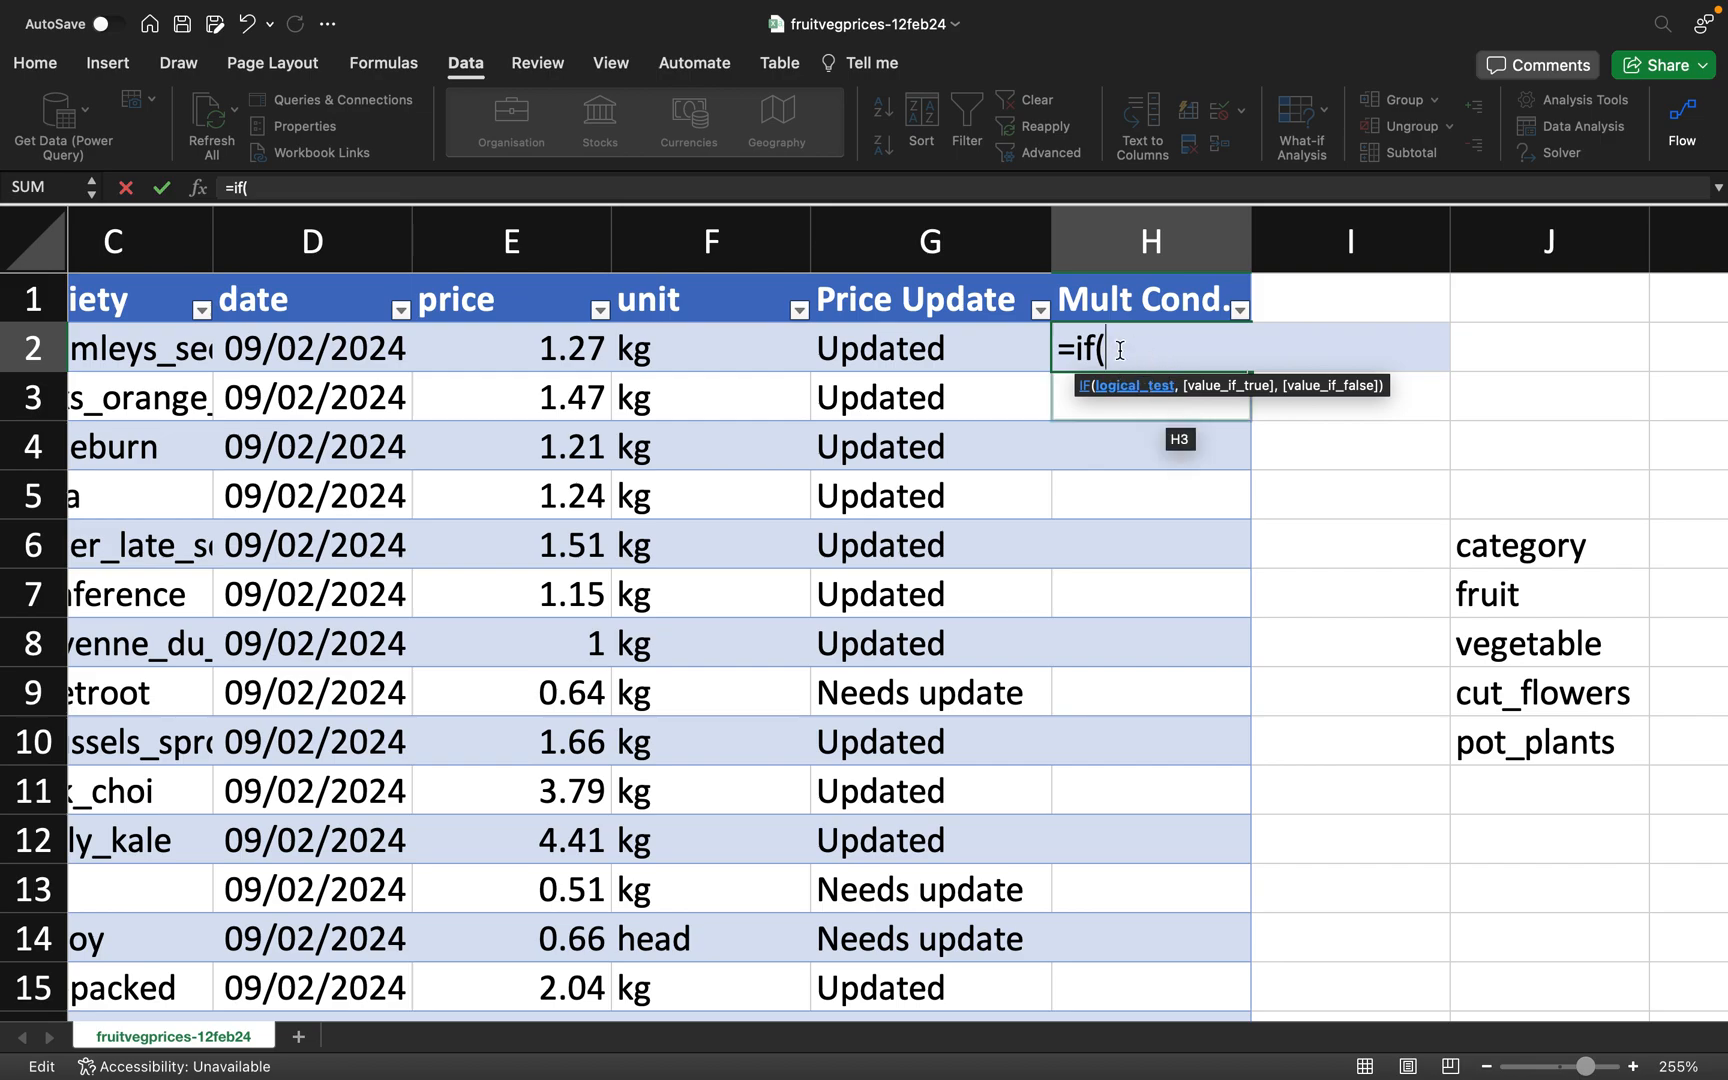
- Nest an AND function as the IF formula's logical test in H2, with the row's price less than 1 as first condition
type("and")
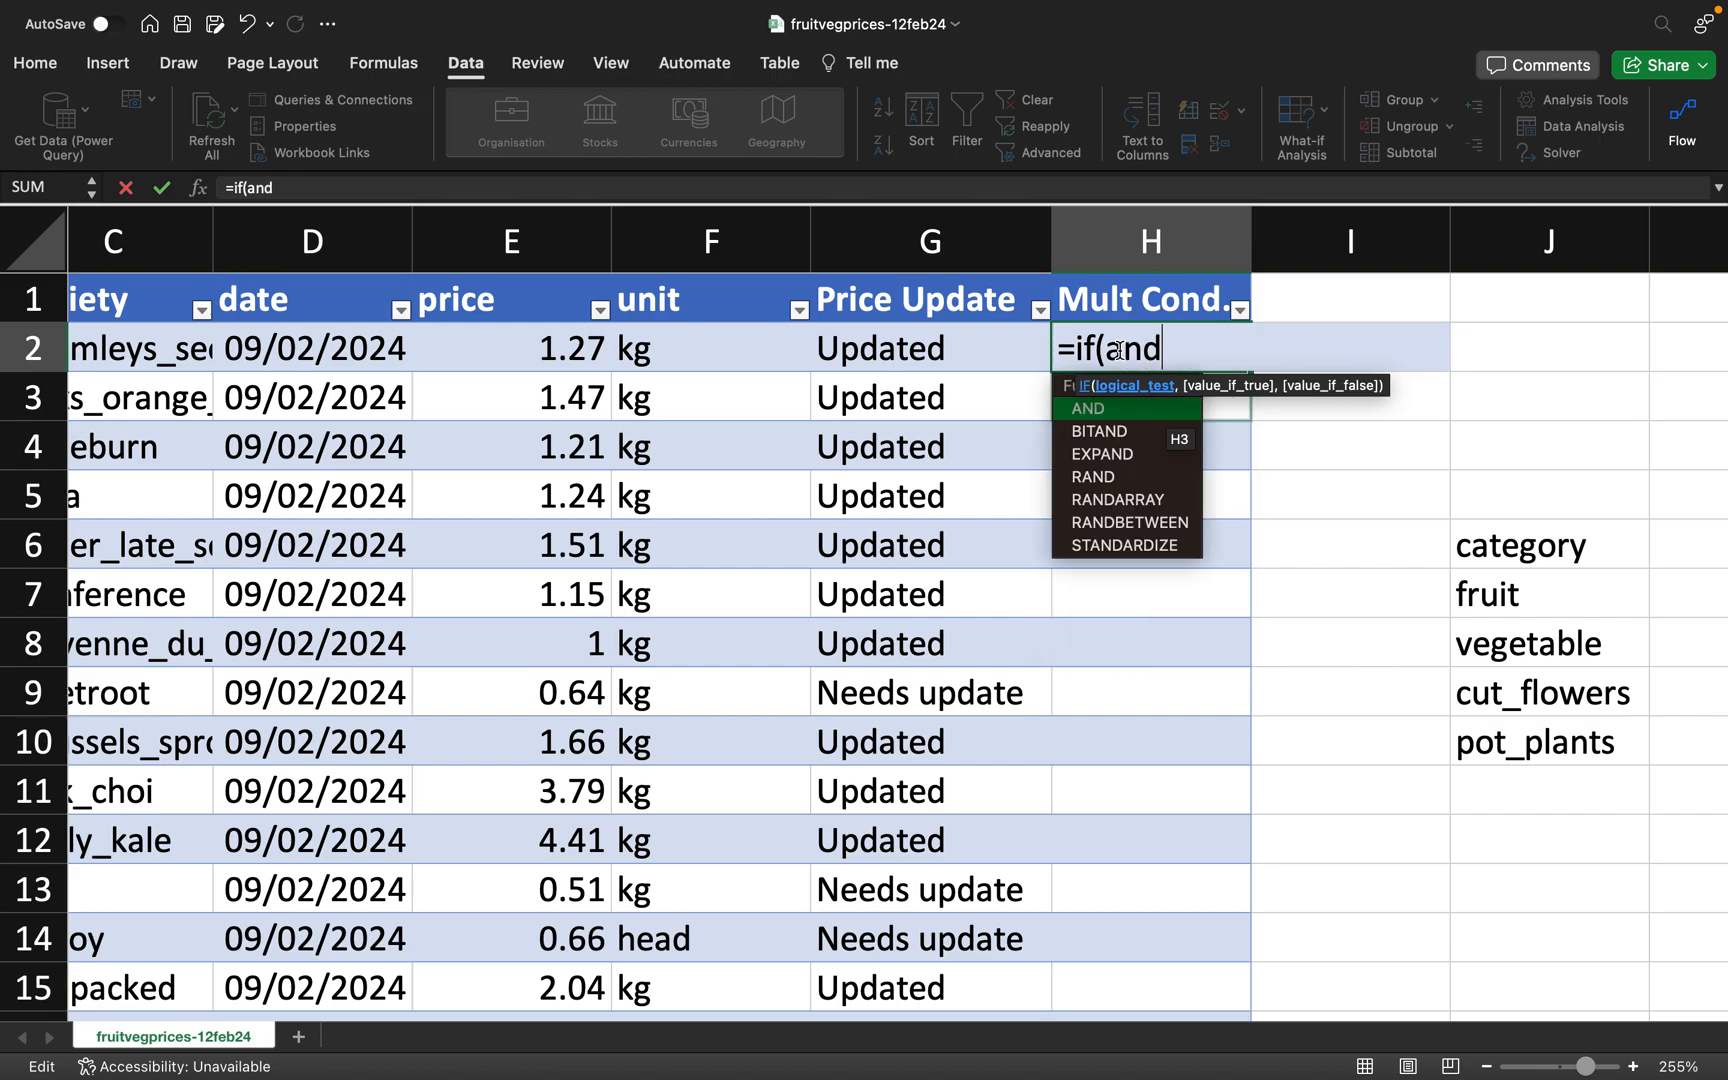
type("(")
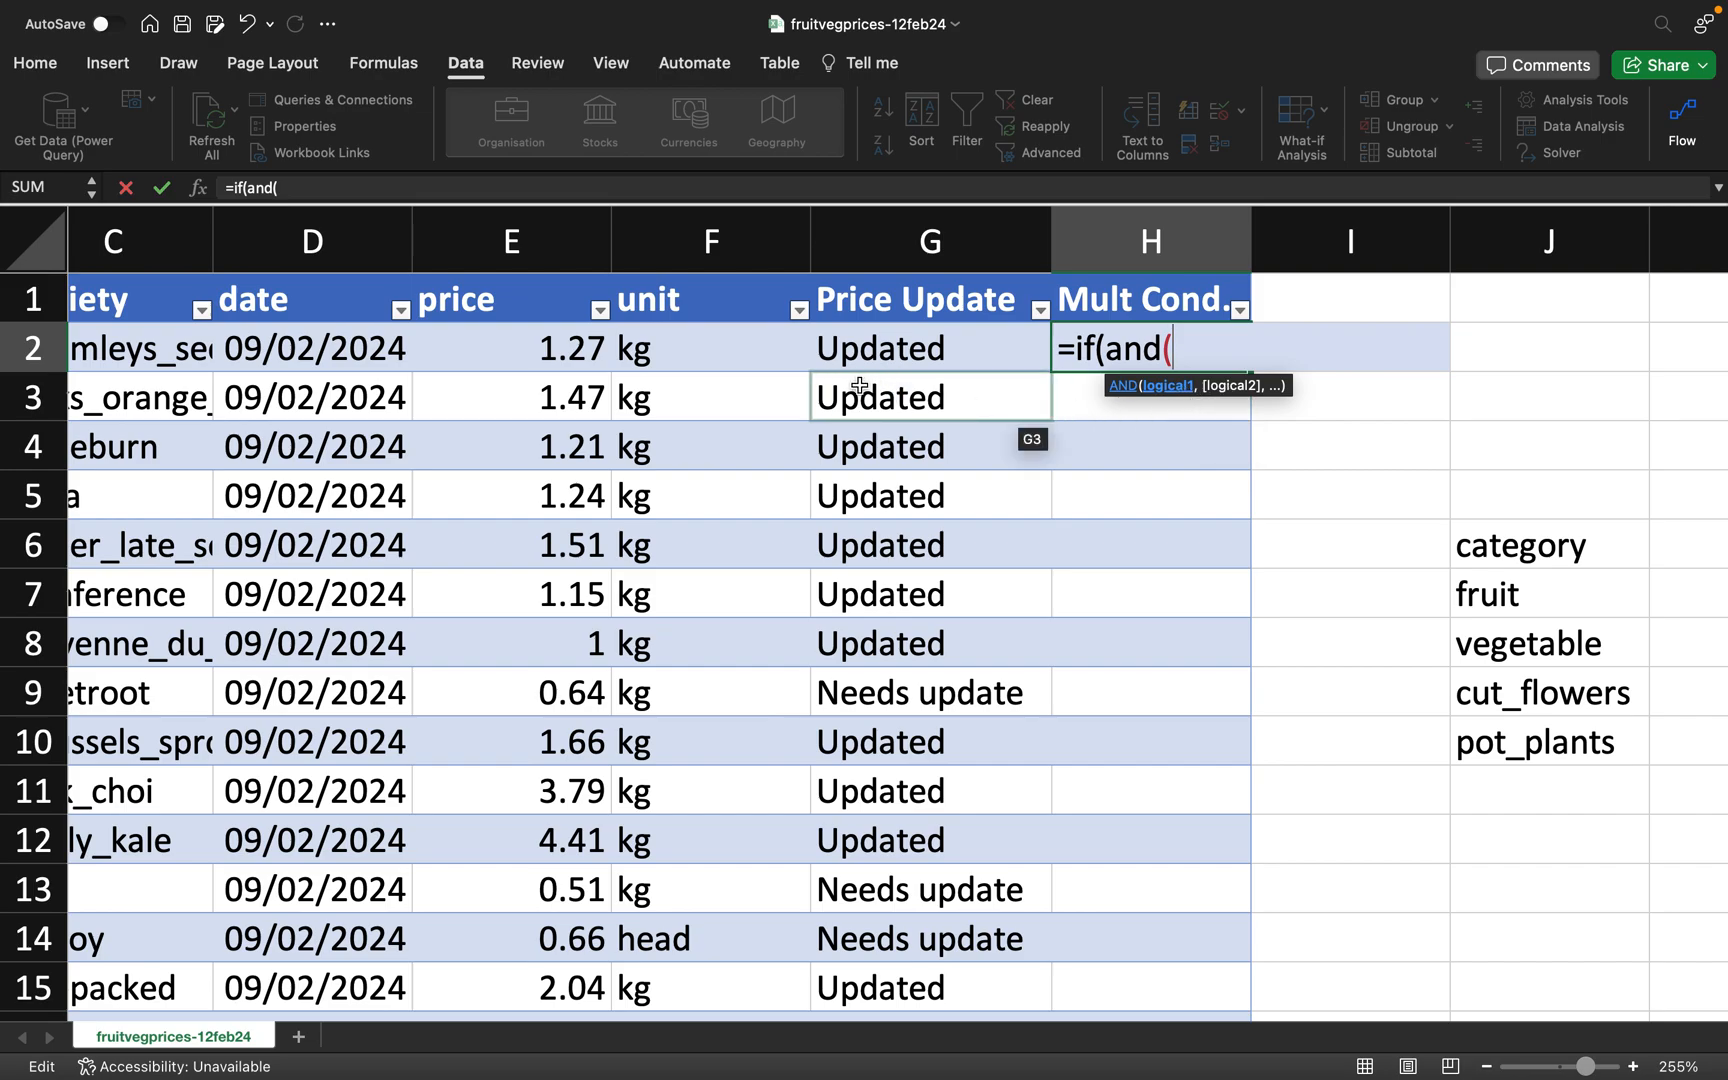
left_click(556, 357)
type("<1")
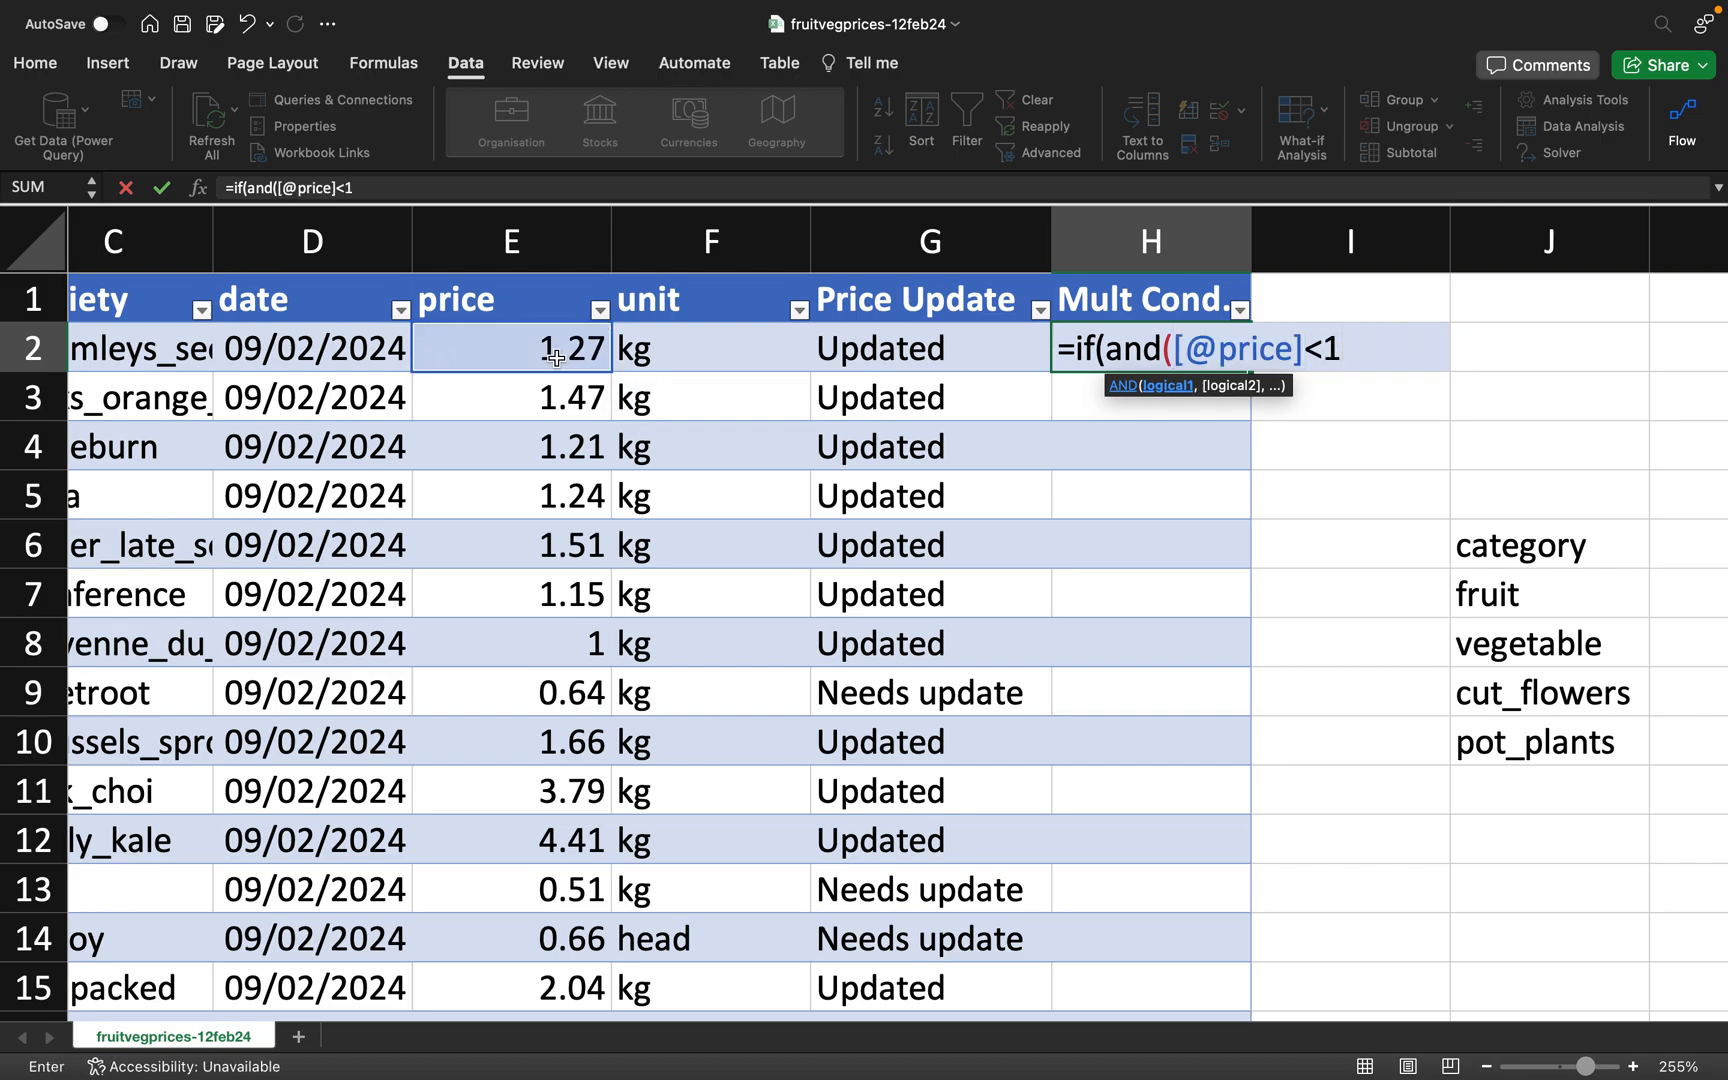
type("),")
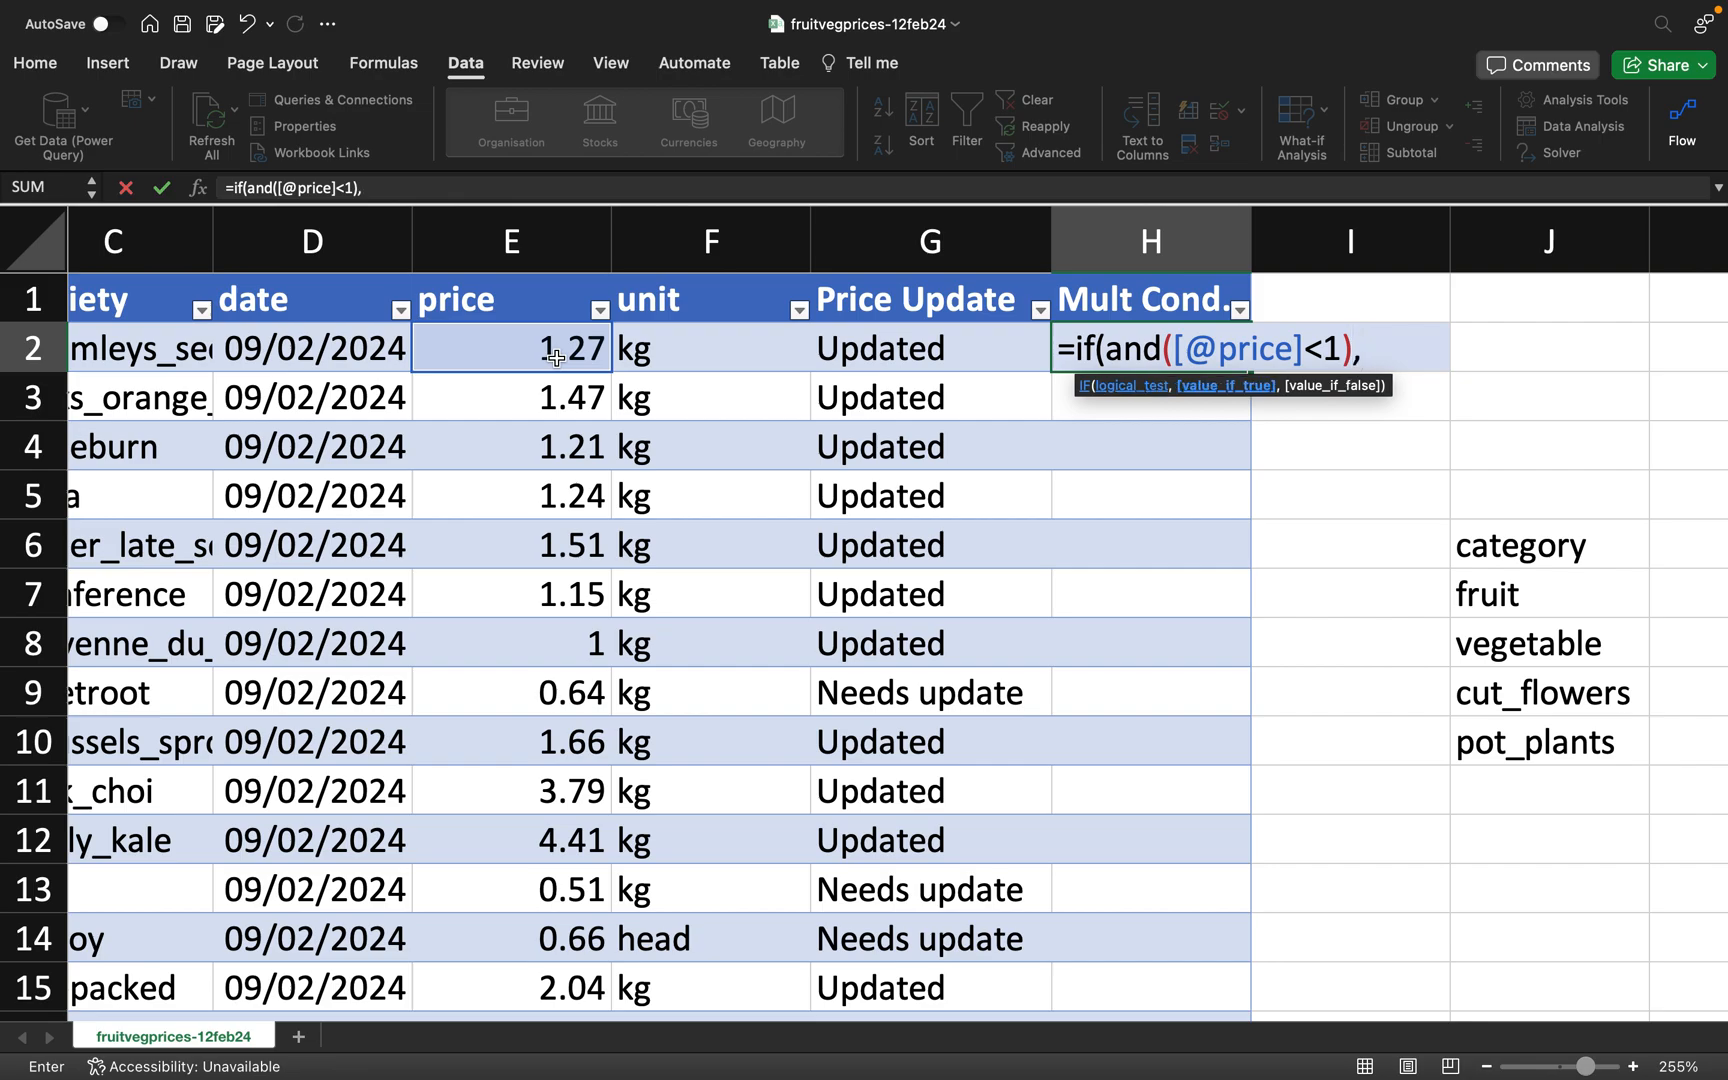
key("BackSpace")
key("BackSpace")
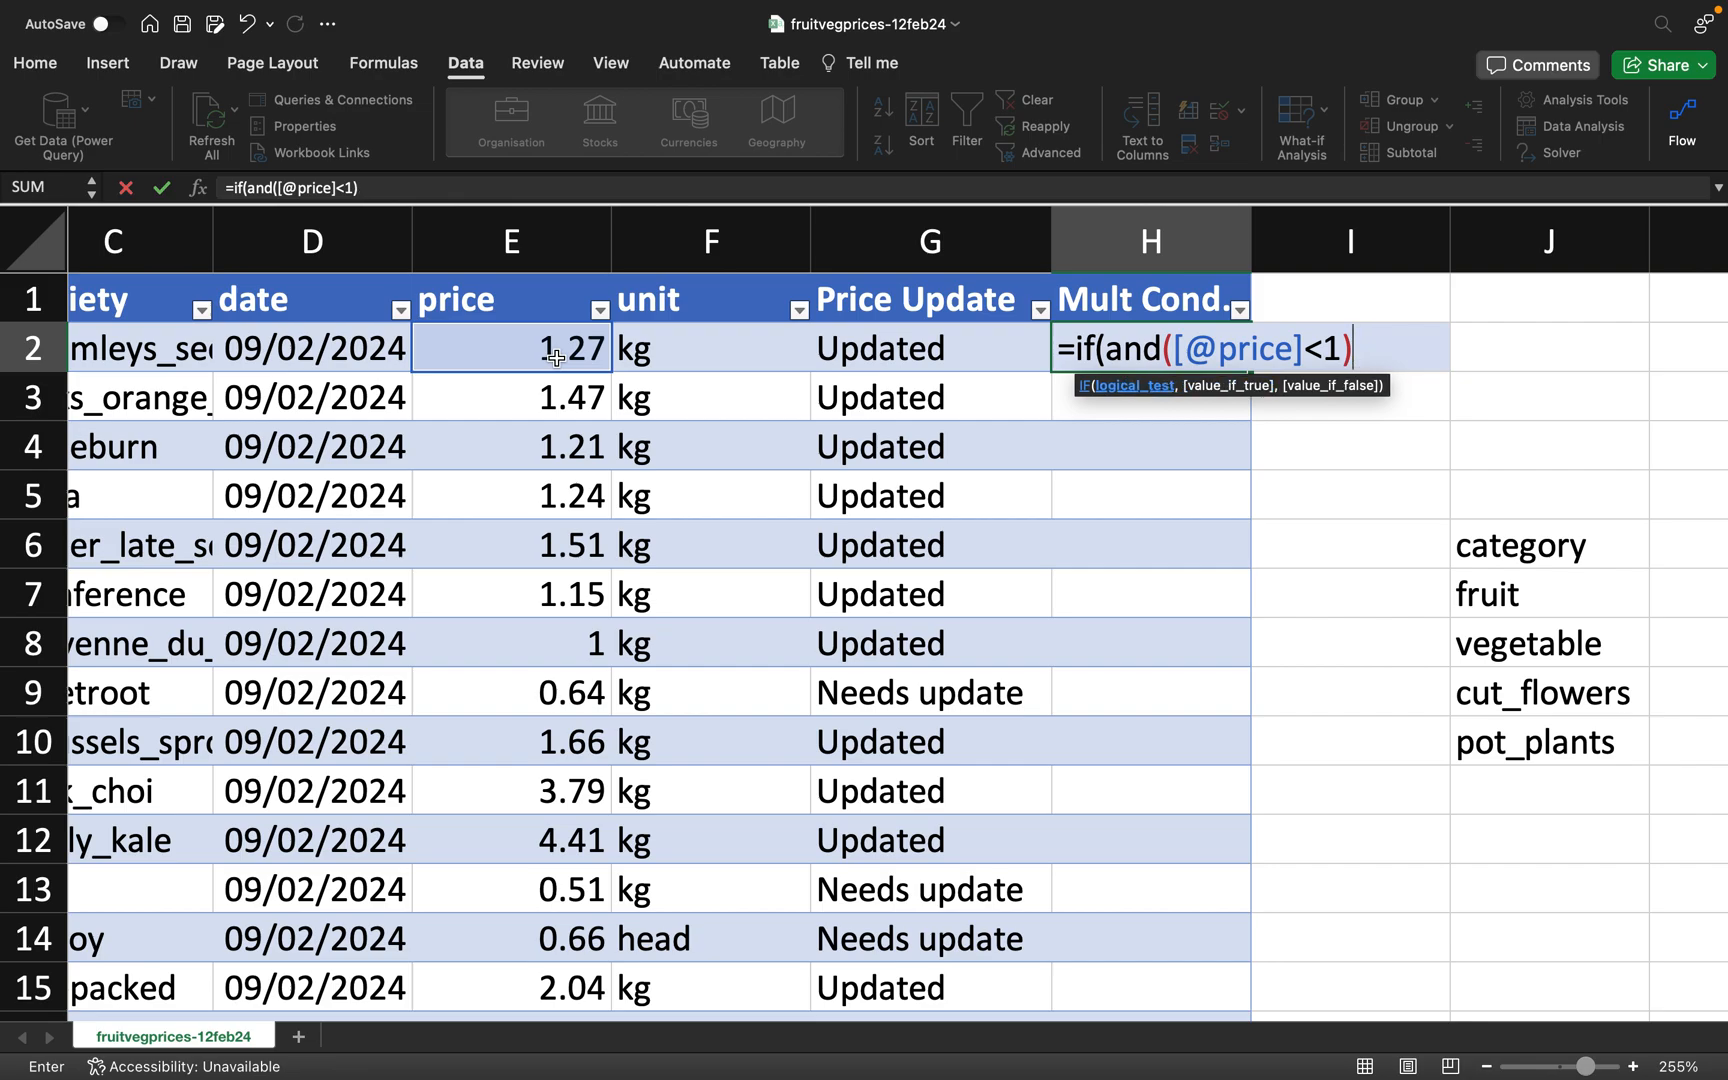
type(",")
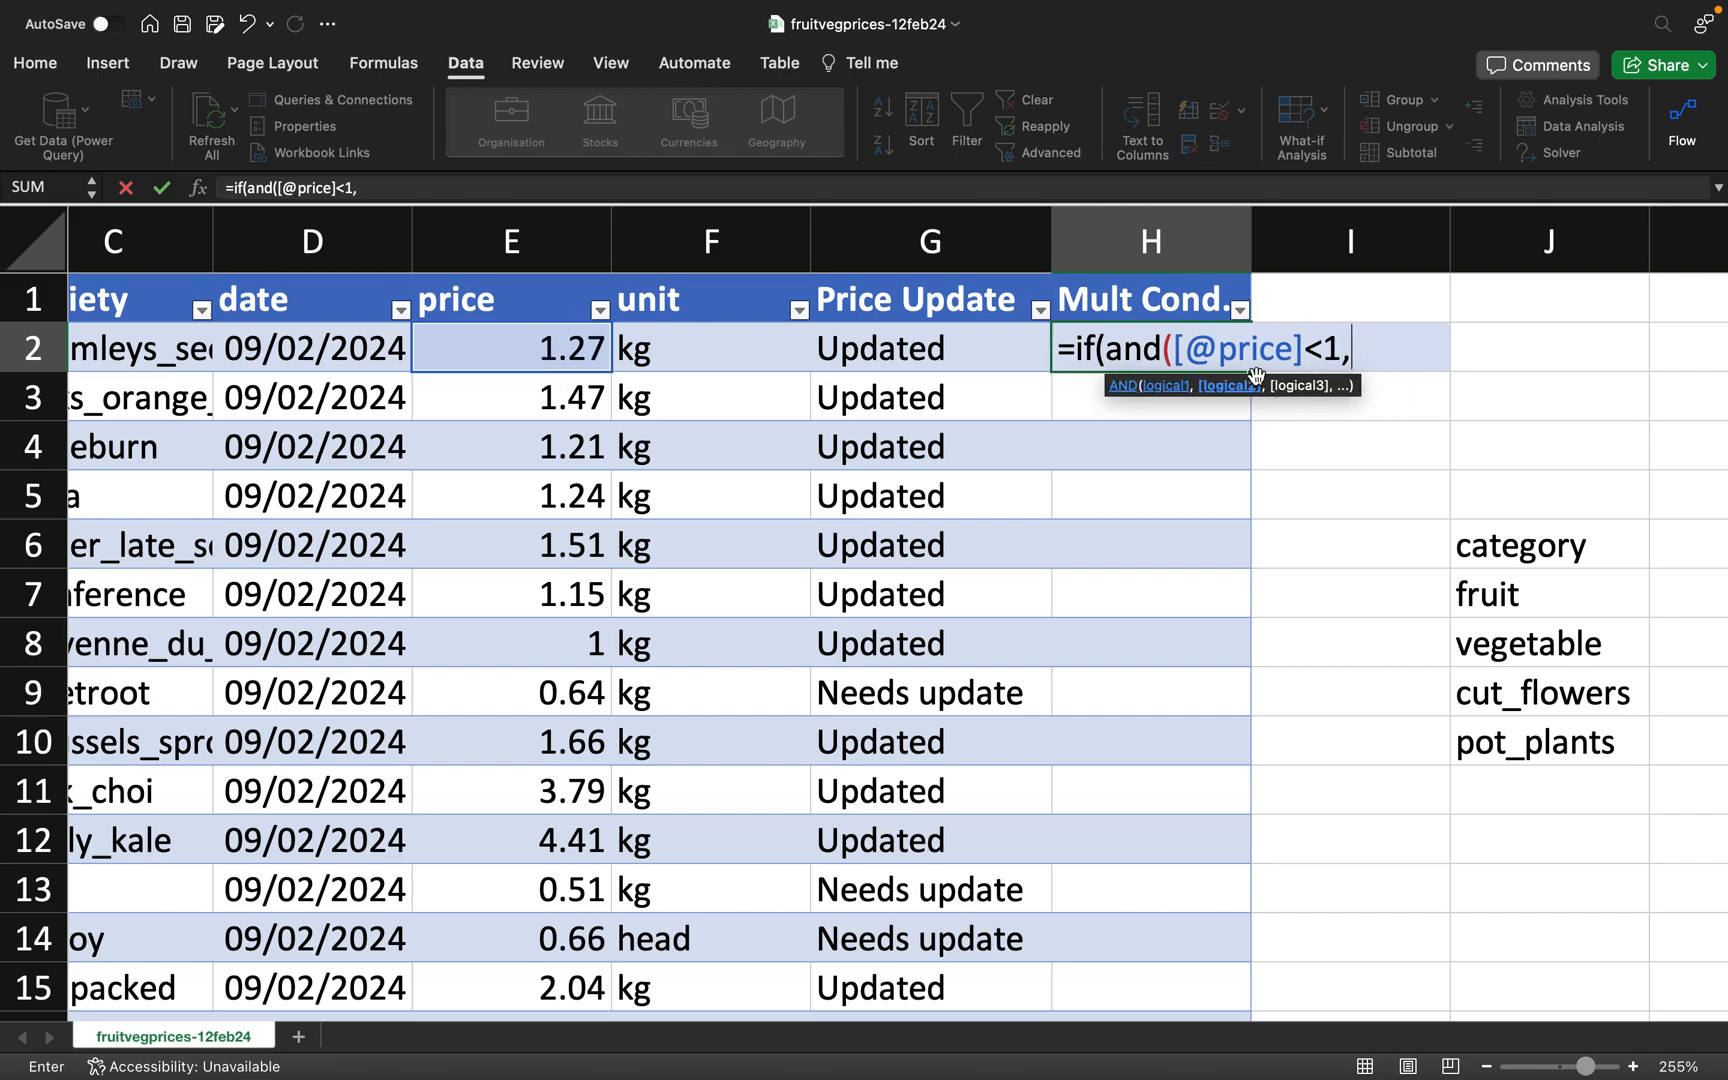
- Add a second AND condition requiring the row's unit to equal "kg", and close the logical test
left_click(665, 354)
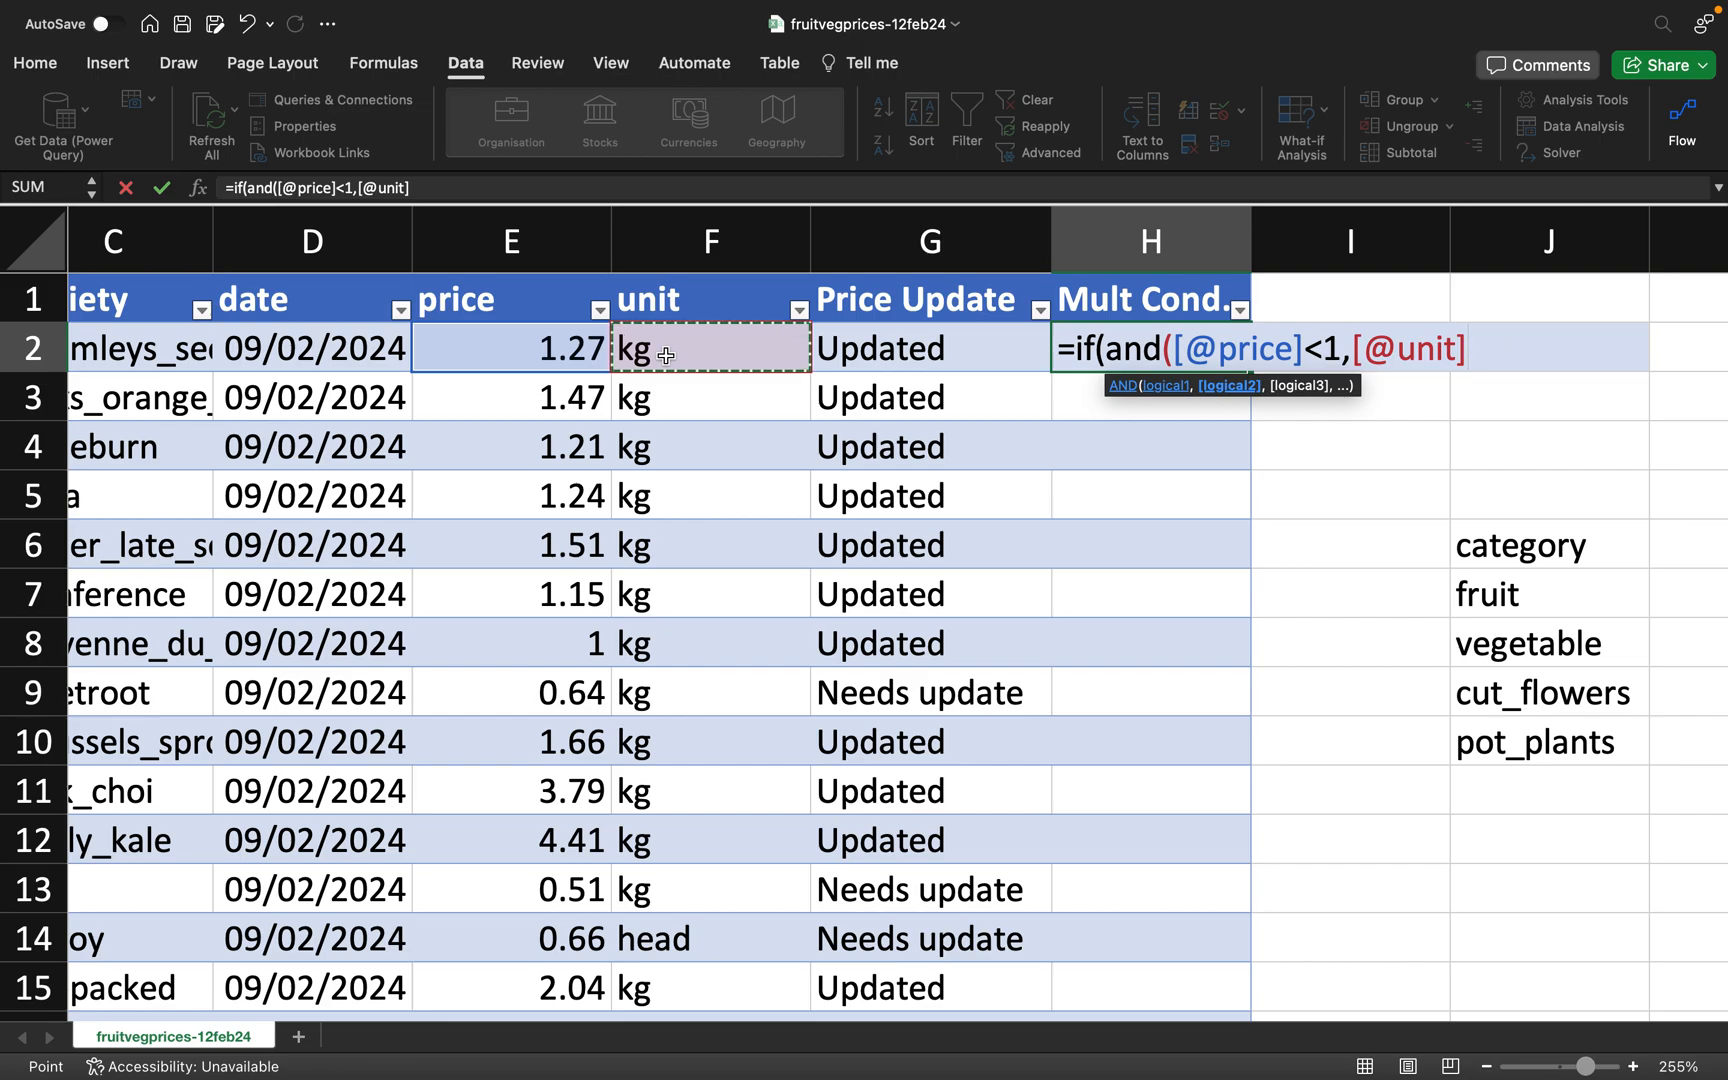
type("=\"k")
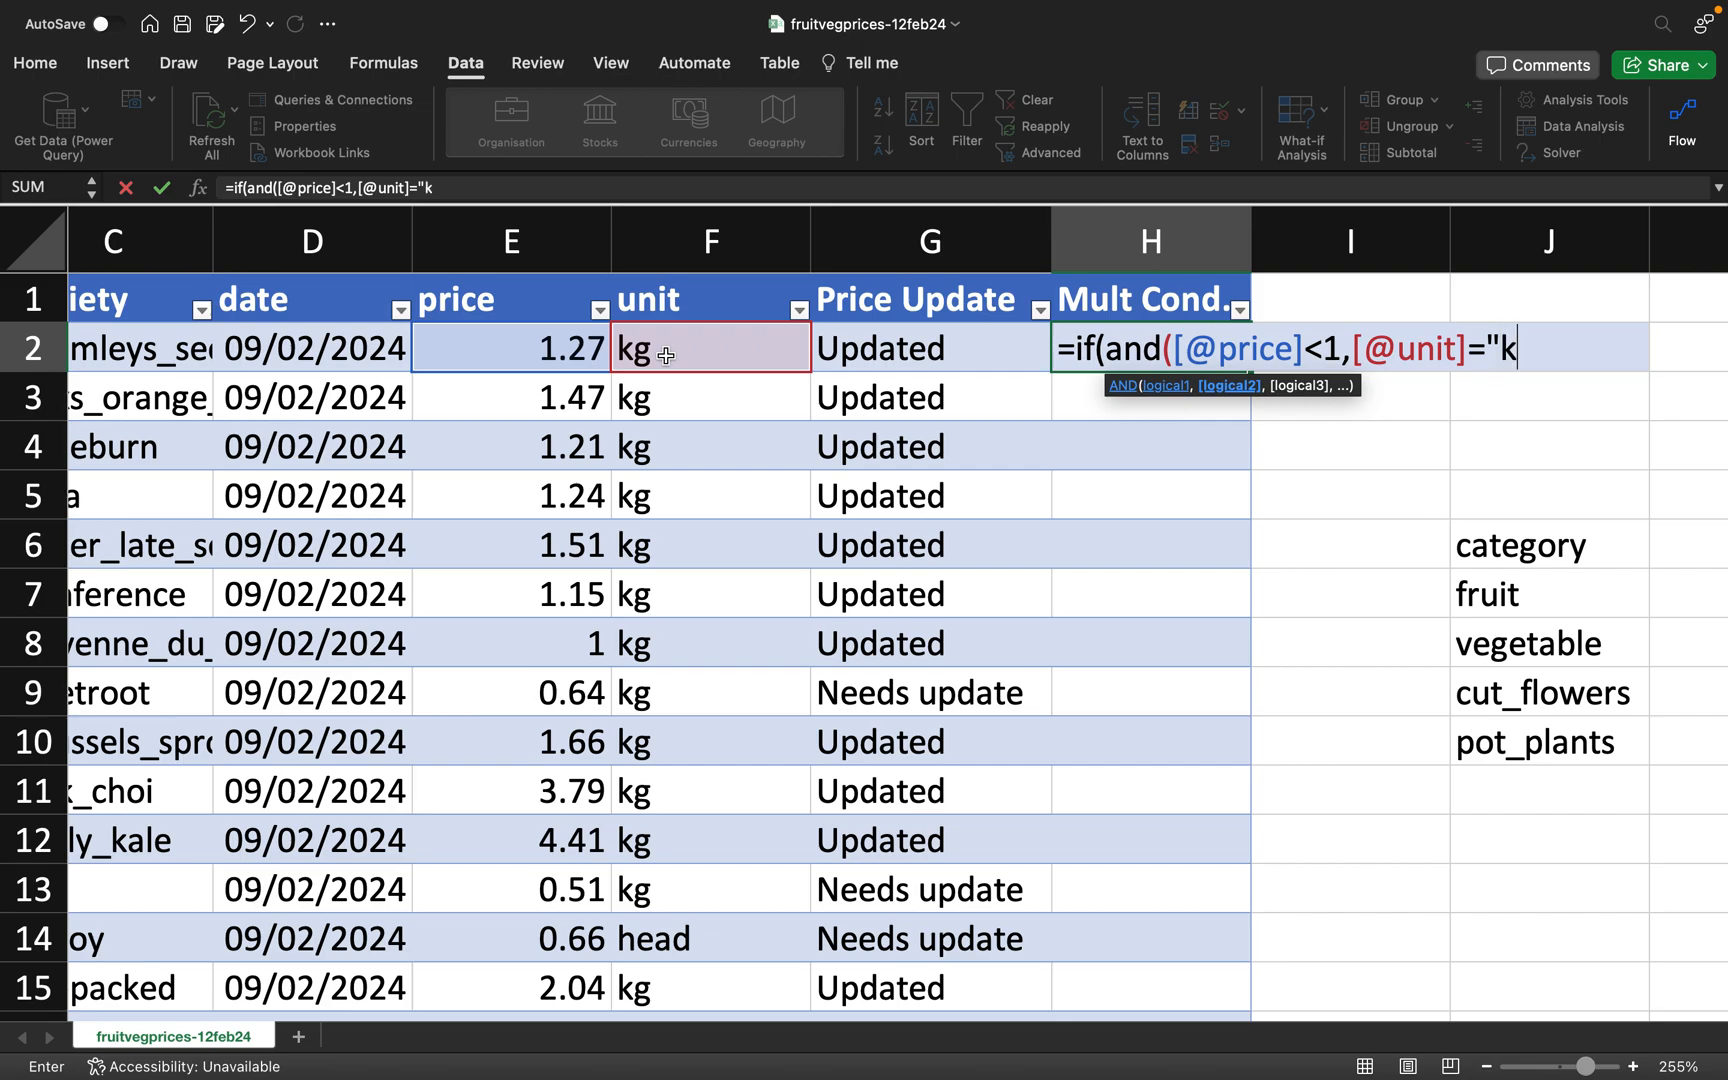
type("g\"")
type("), ")
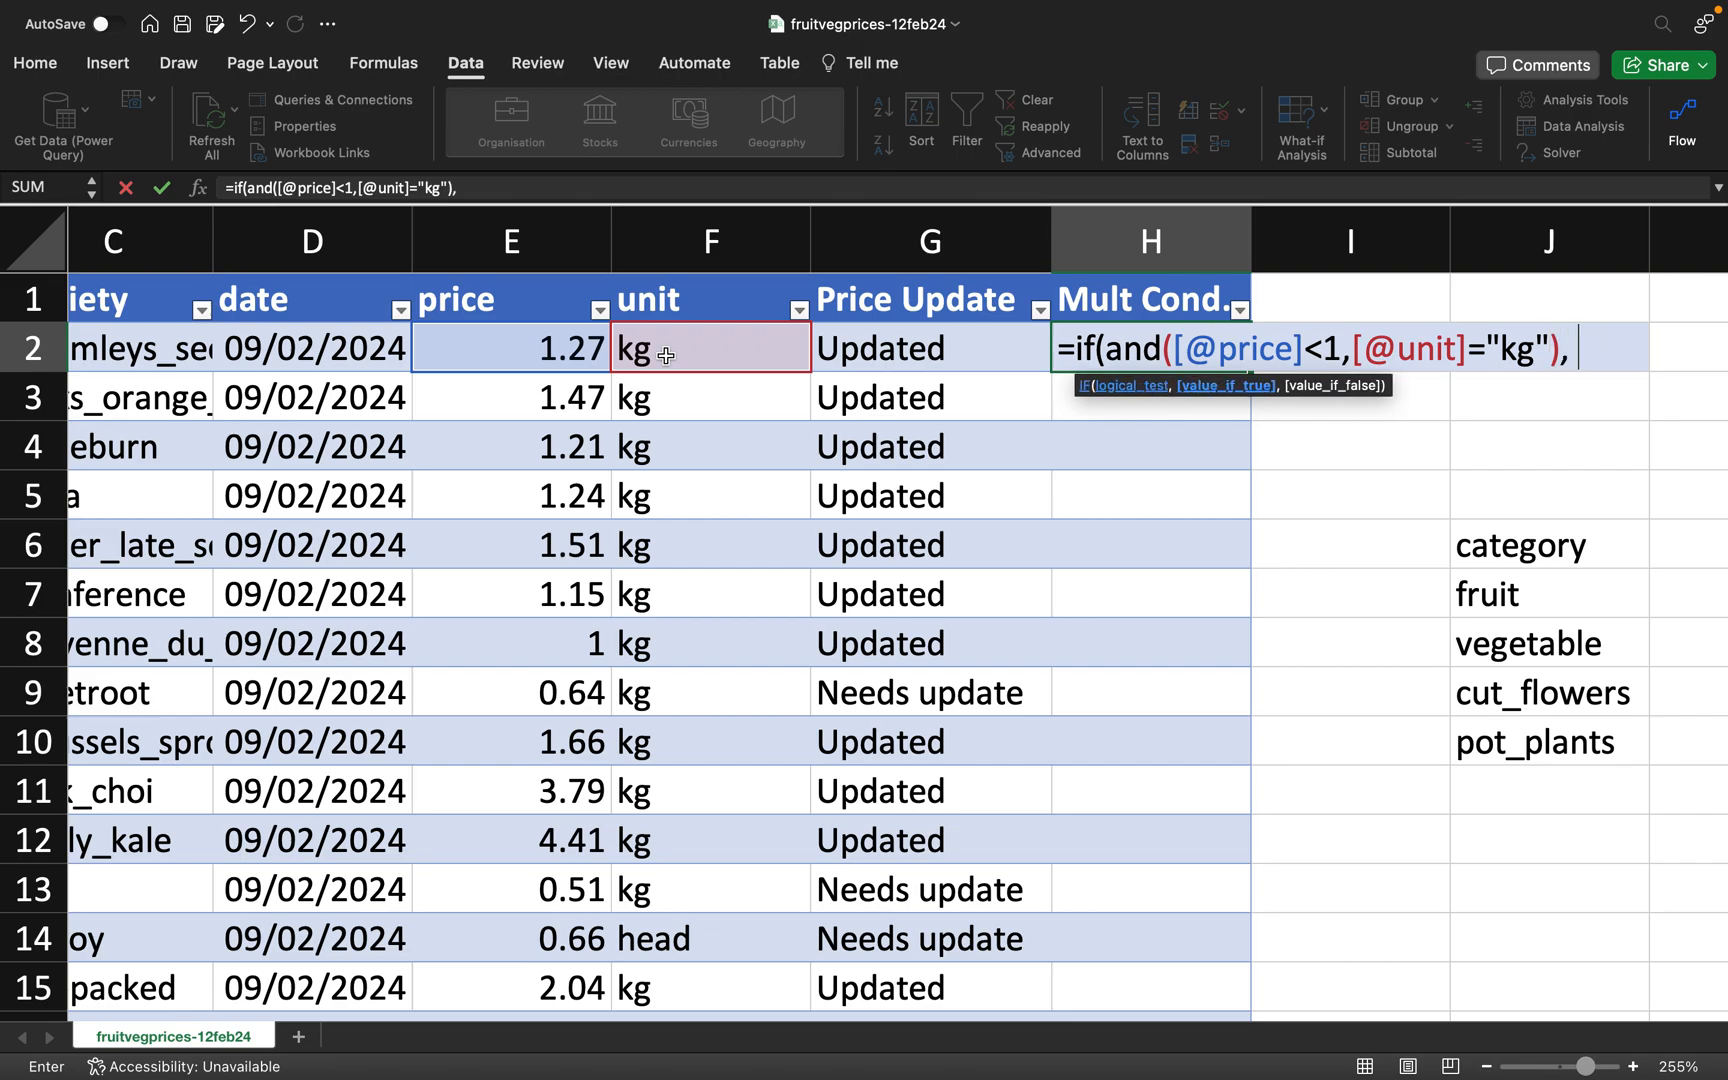
- Complete the IF formula with "update necessary" if true and an empty text "" if false, and enter it
type("\"")
type("update necessary")
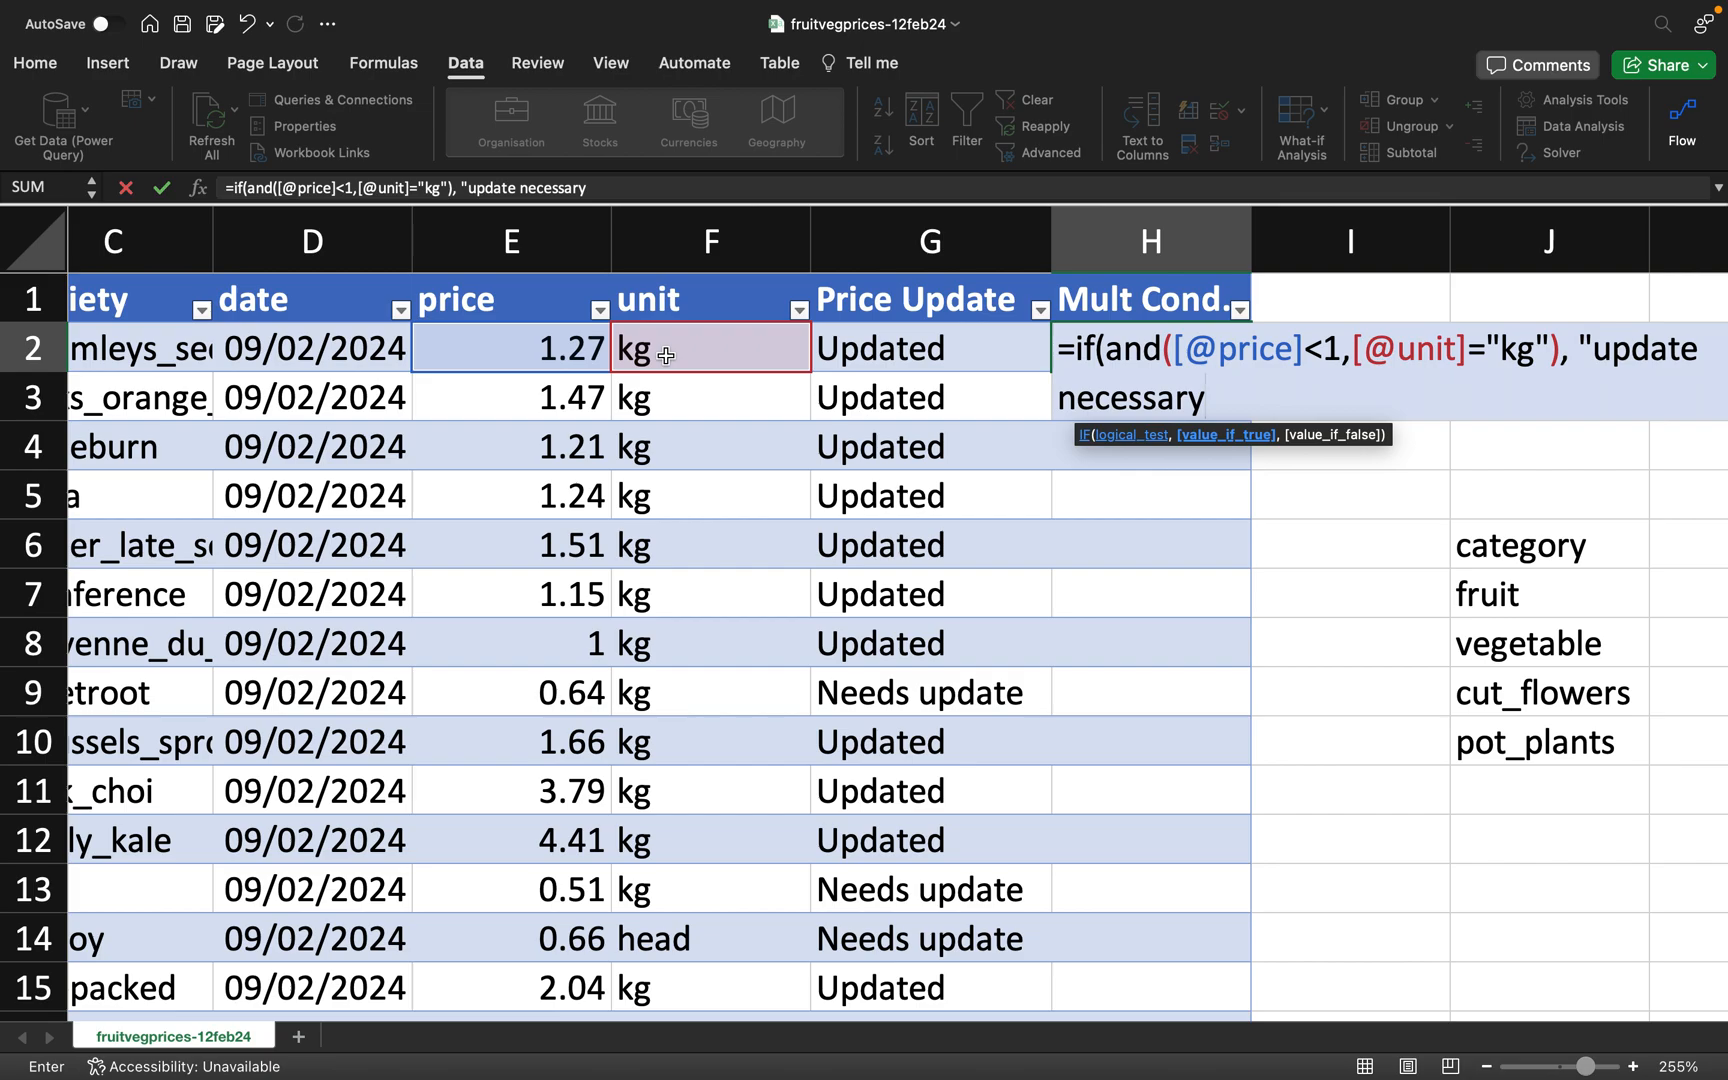
type("\", ")
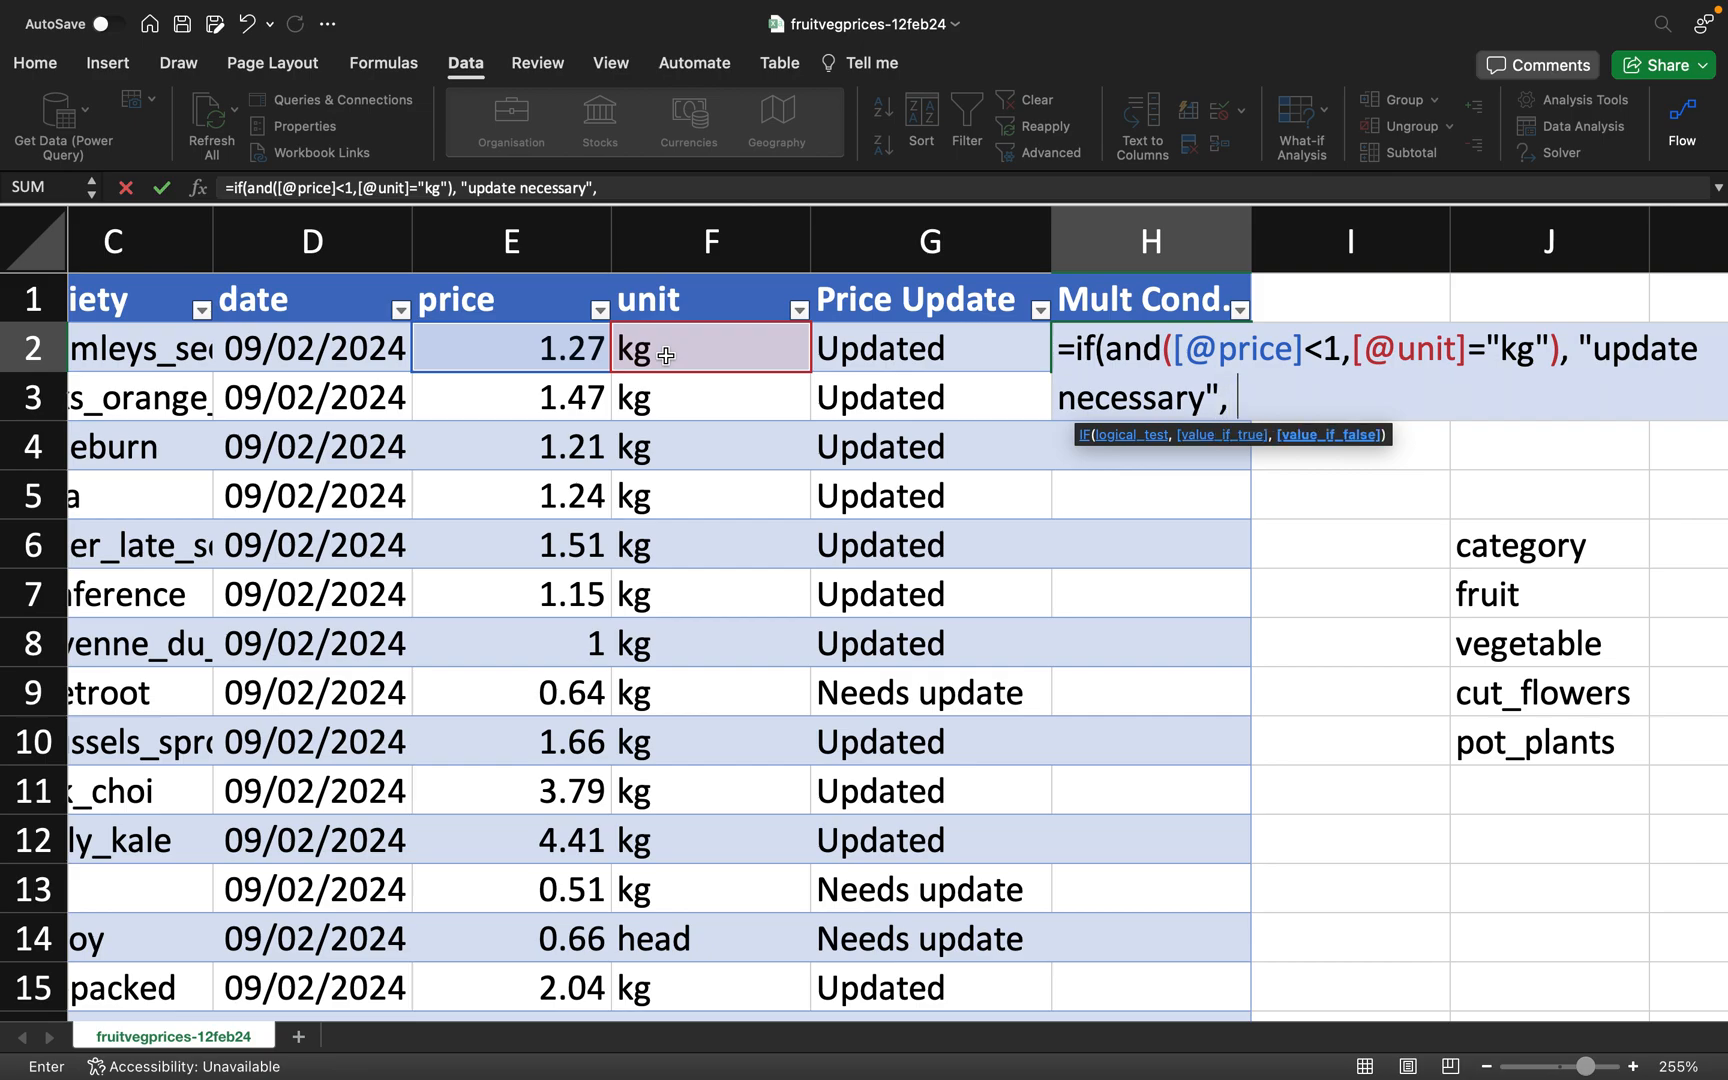
type("\"")
scroll(721, 937, "down", 1)
scroll(847, 688, "up", 1)
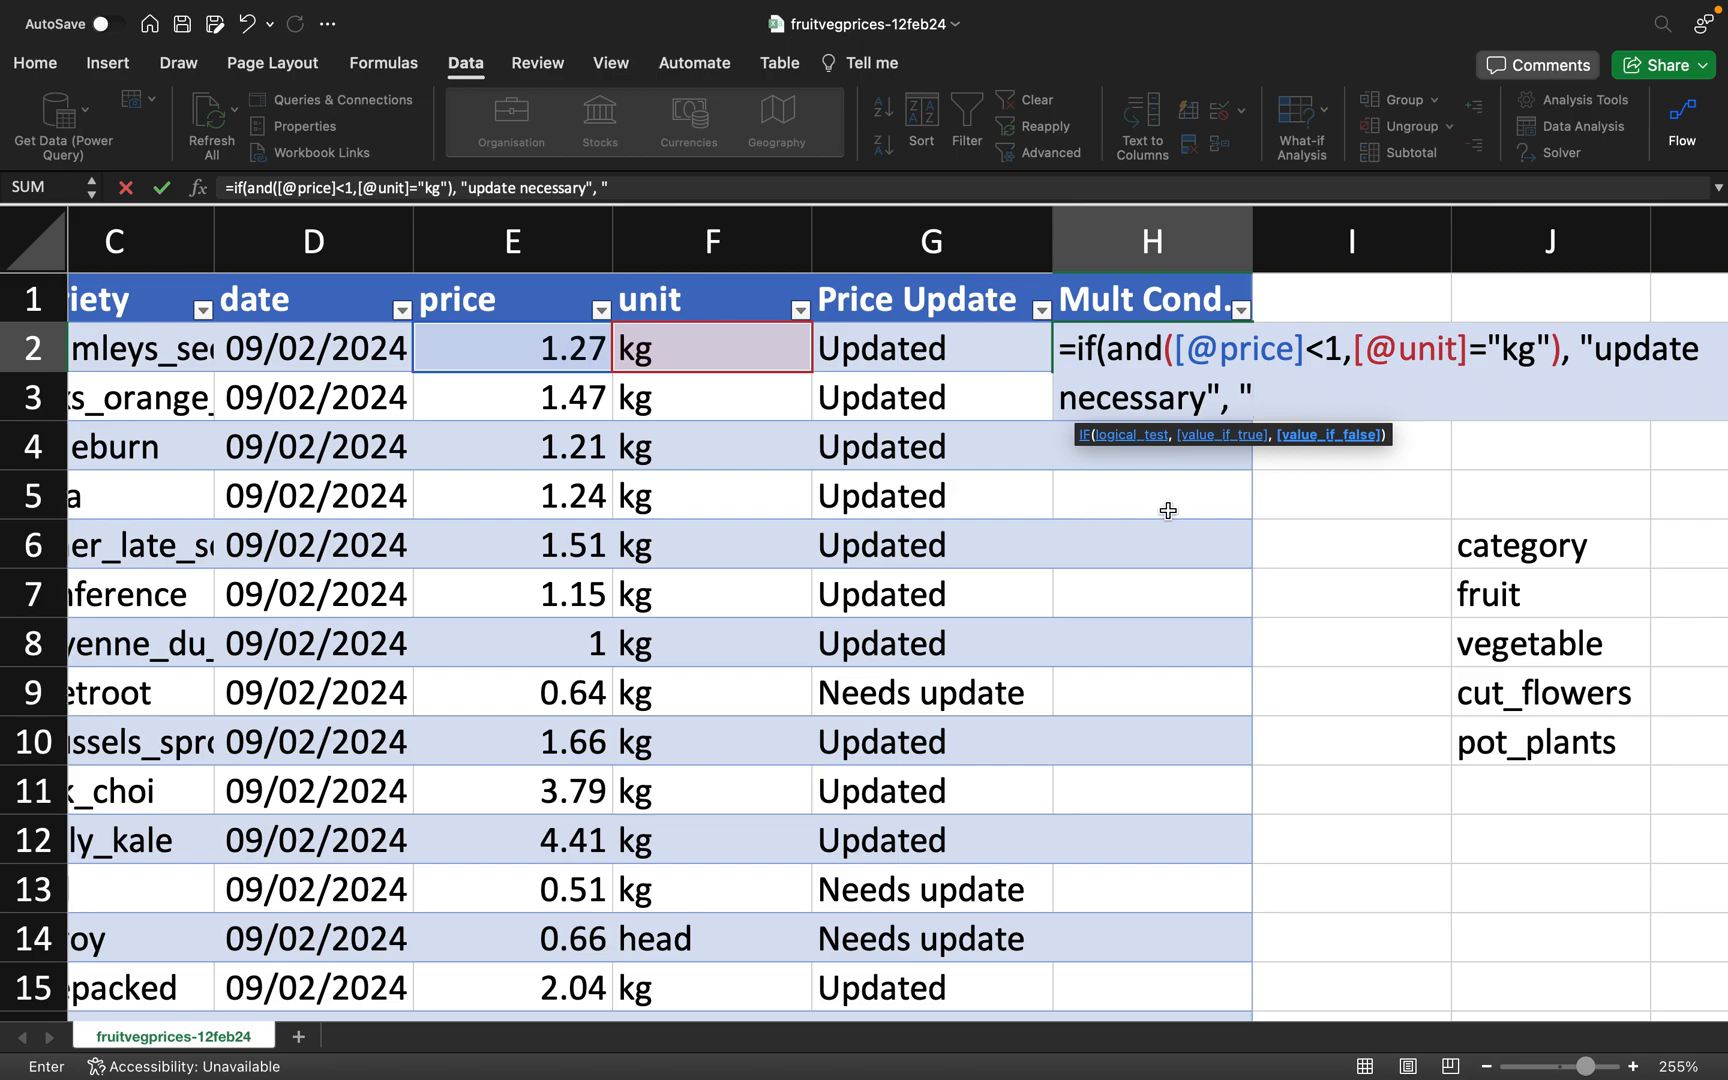
type("\"")
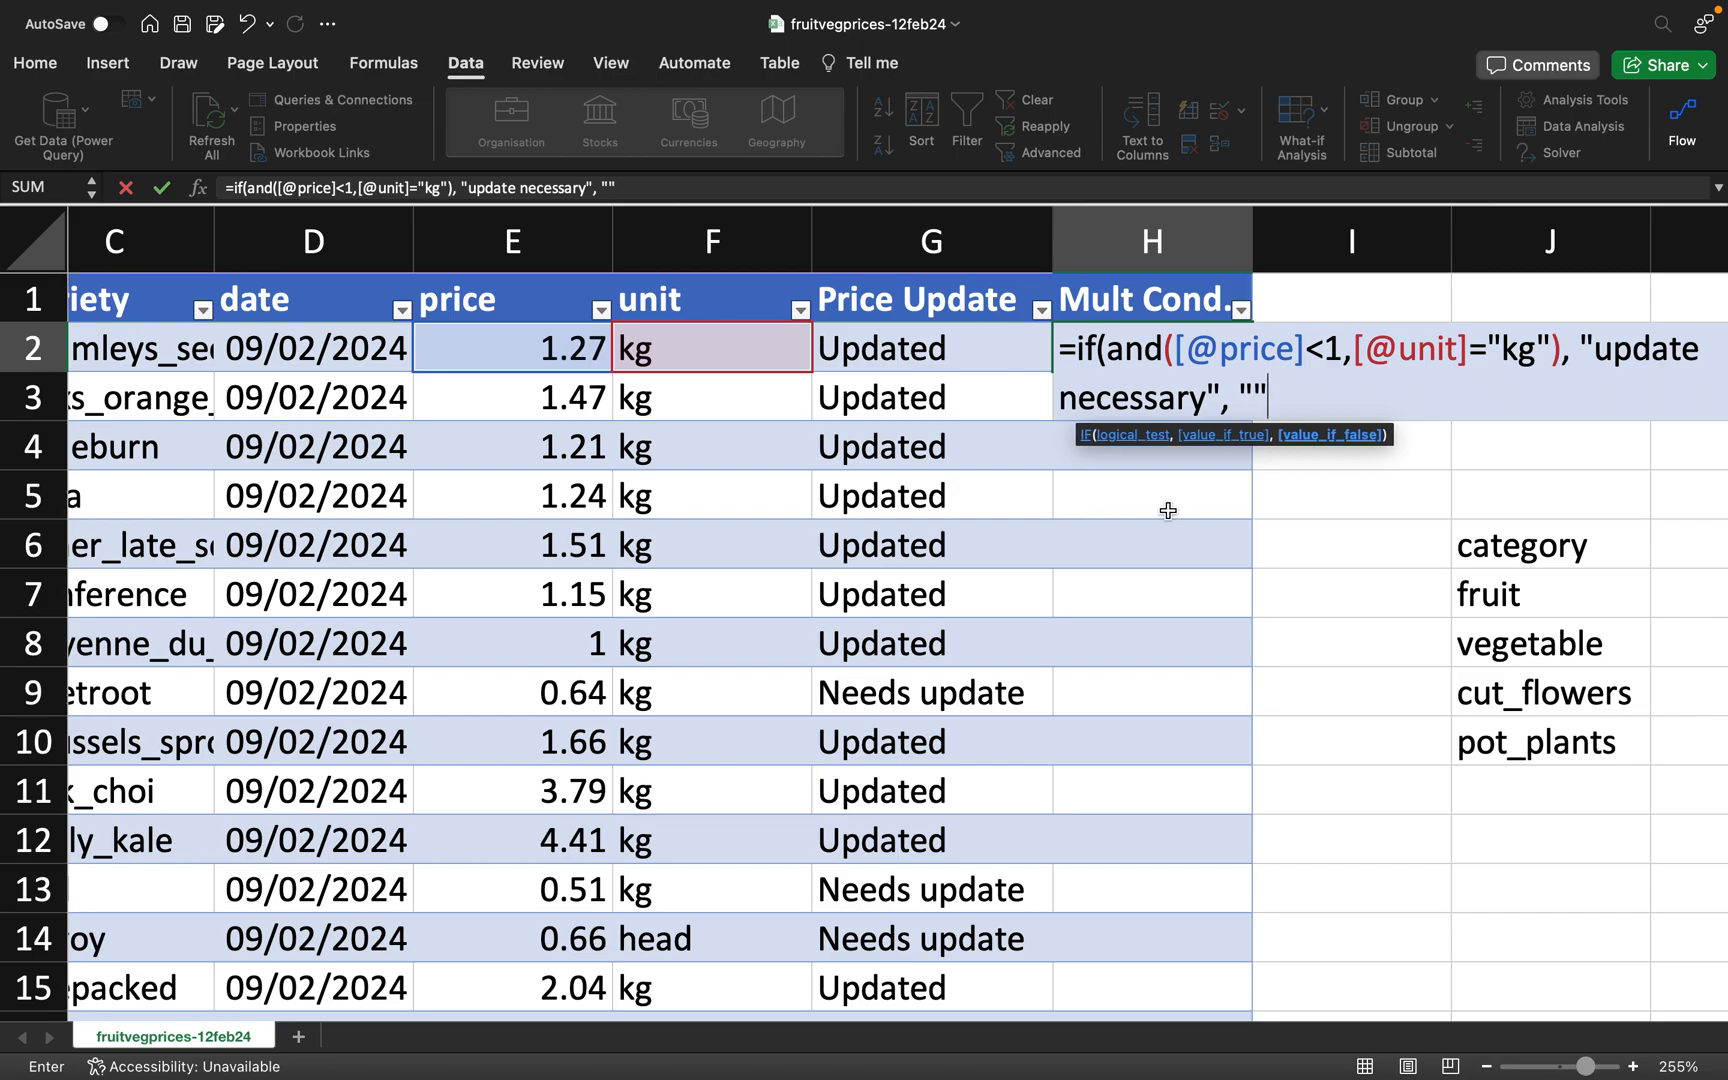
type(")")
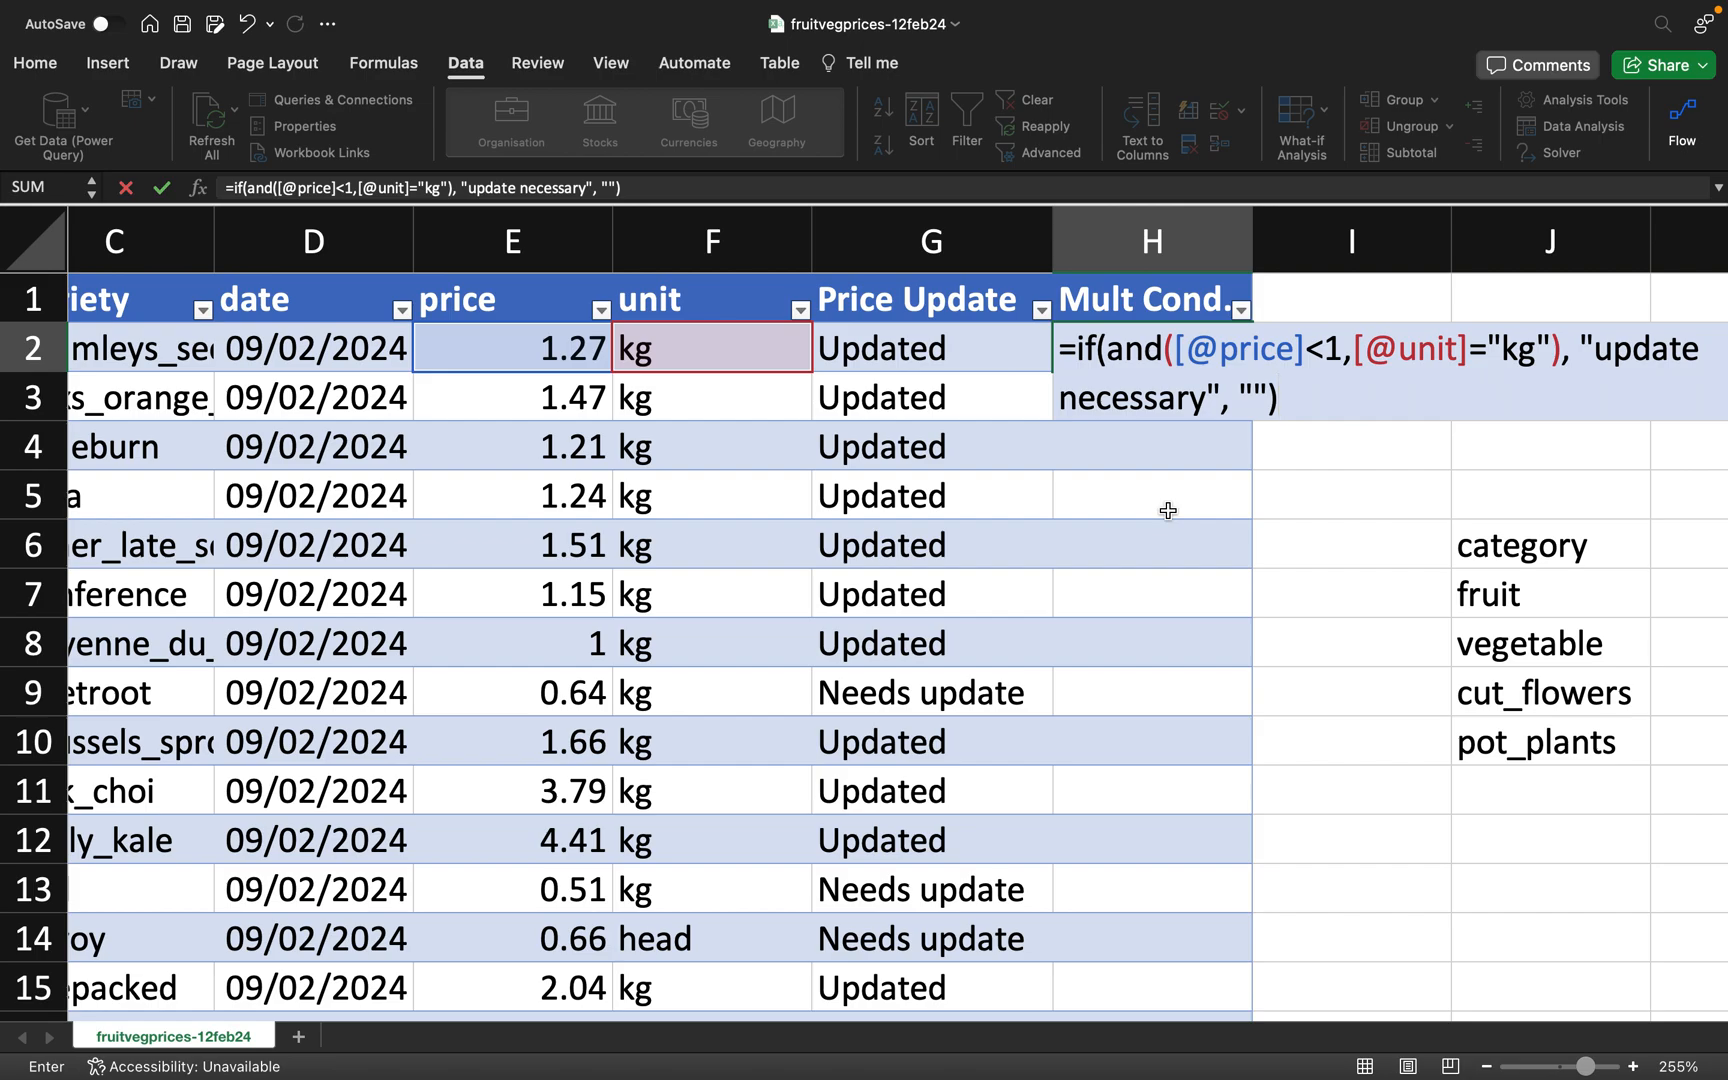
key("shift+Tab")
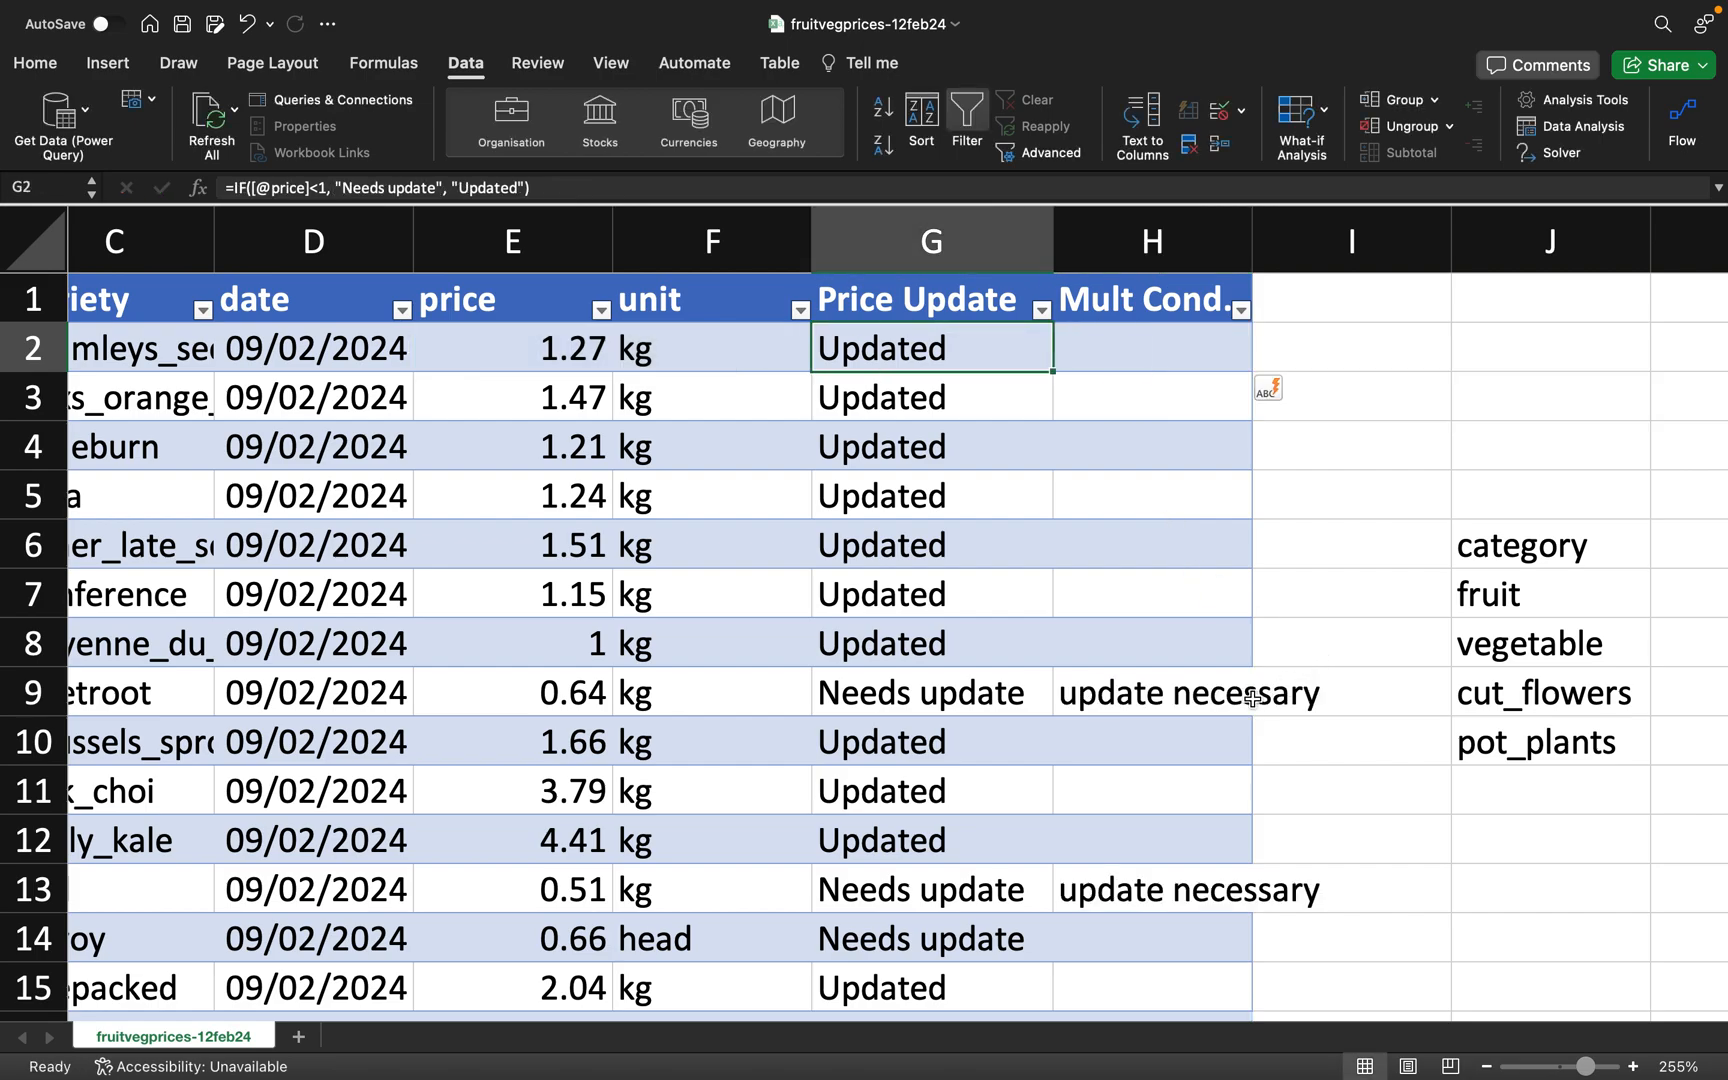
- Change the Mult Cond. formula's false result to "Update done" and widen column H to fit its contents
left_click(1253, 697)
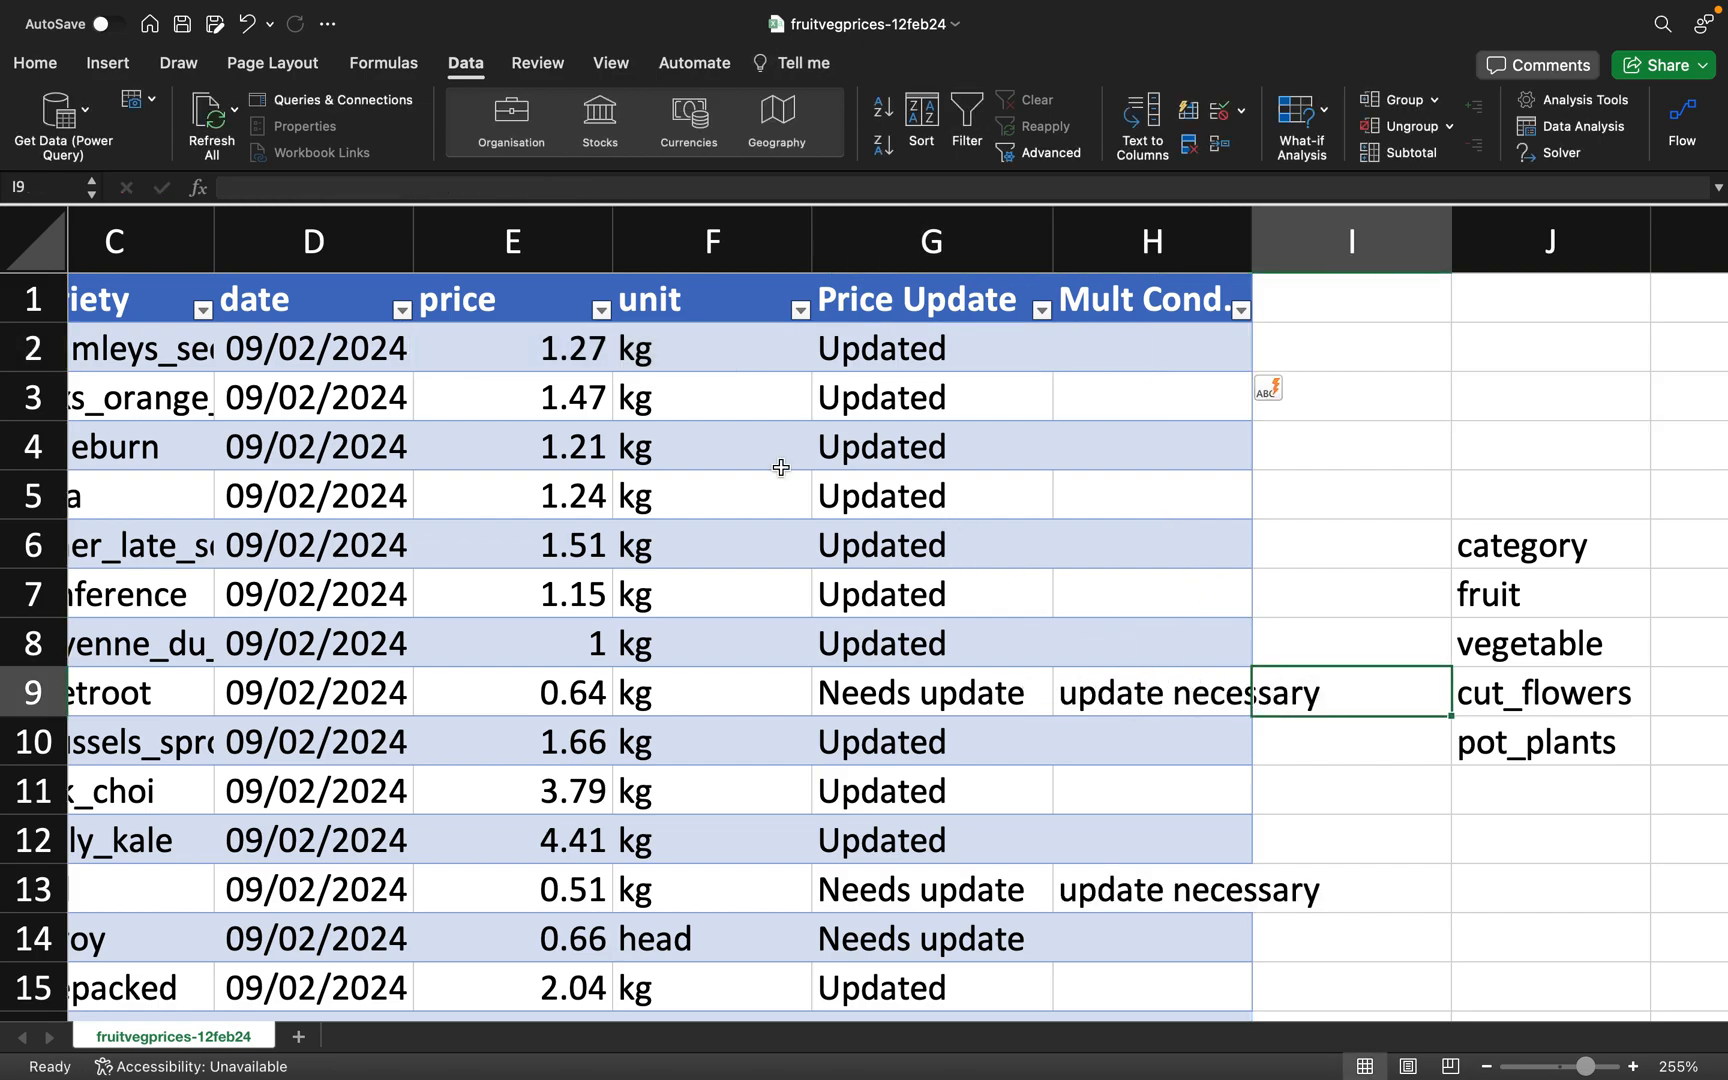
left_click(1130, 694)
left_click(1152, 346)
left_click_drag(1152, 346, 1146, 638)
left_click_drag(1105, 751, 1115, 845)
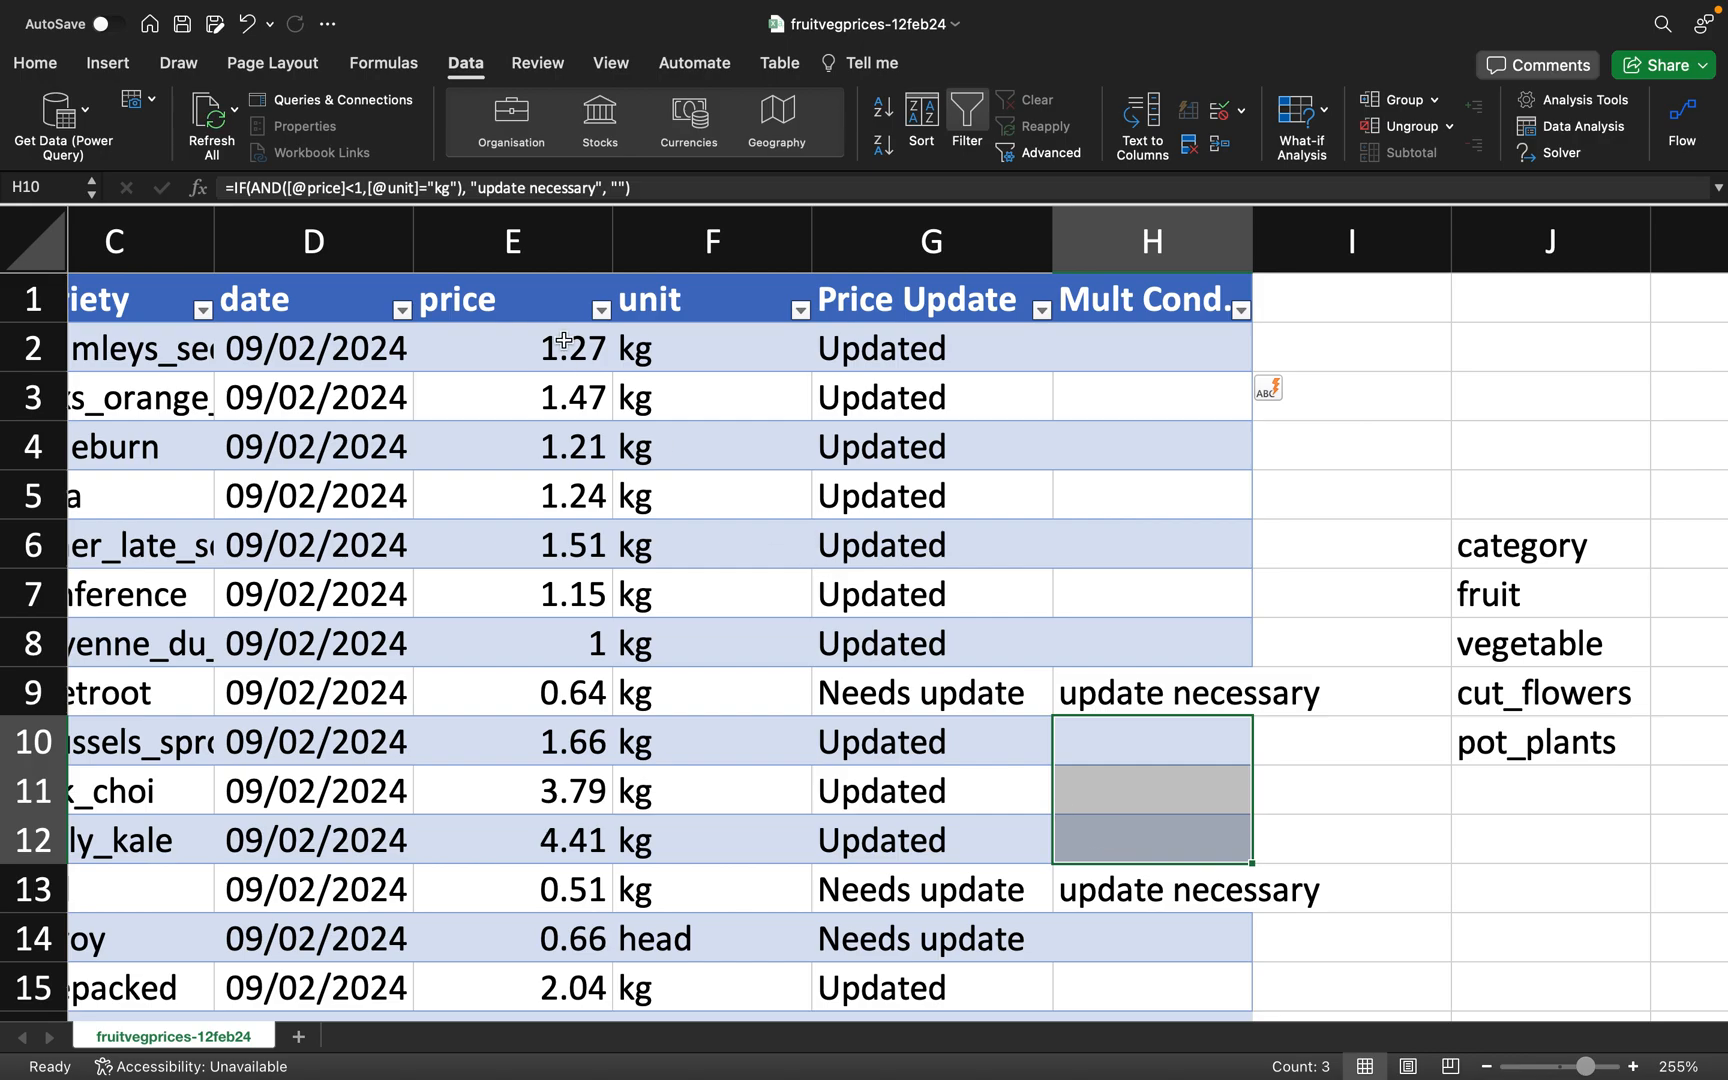
left_click(617, 188)
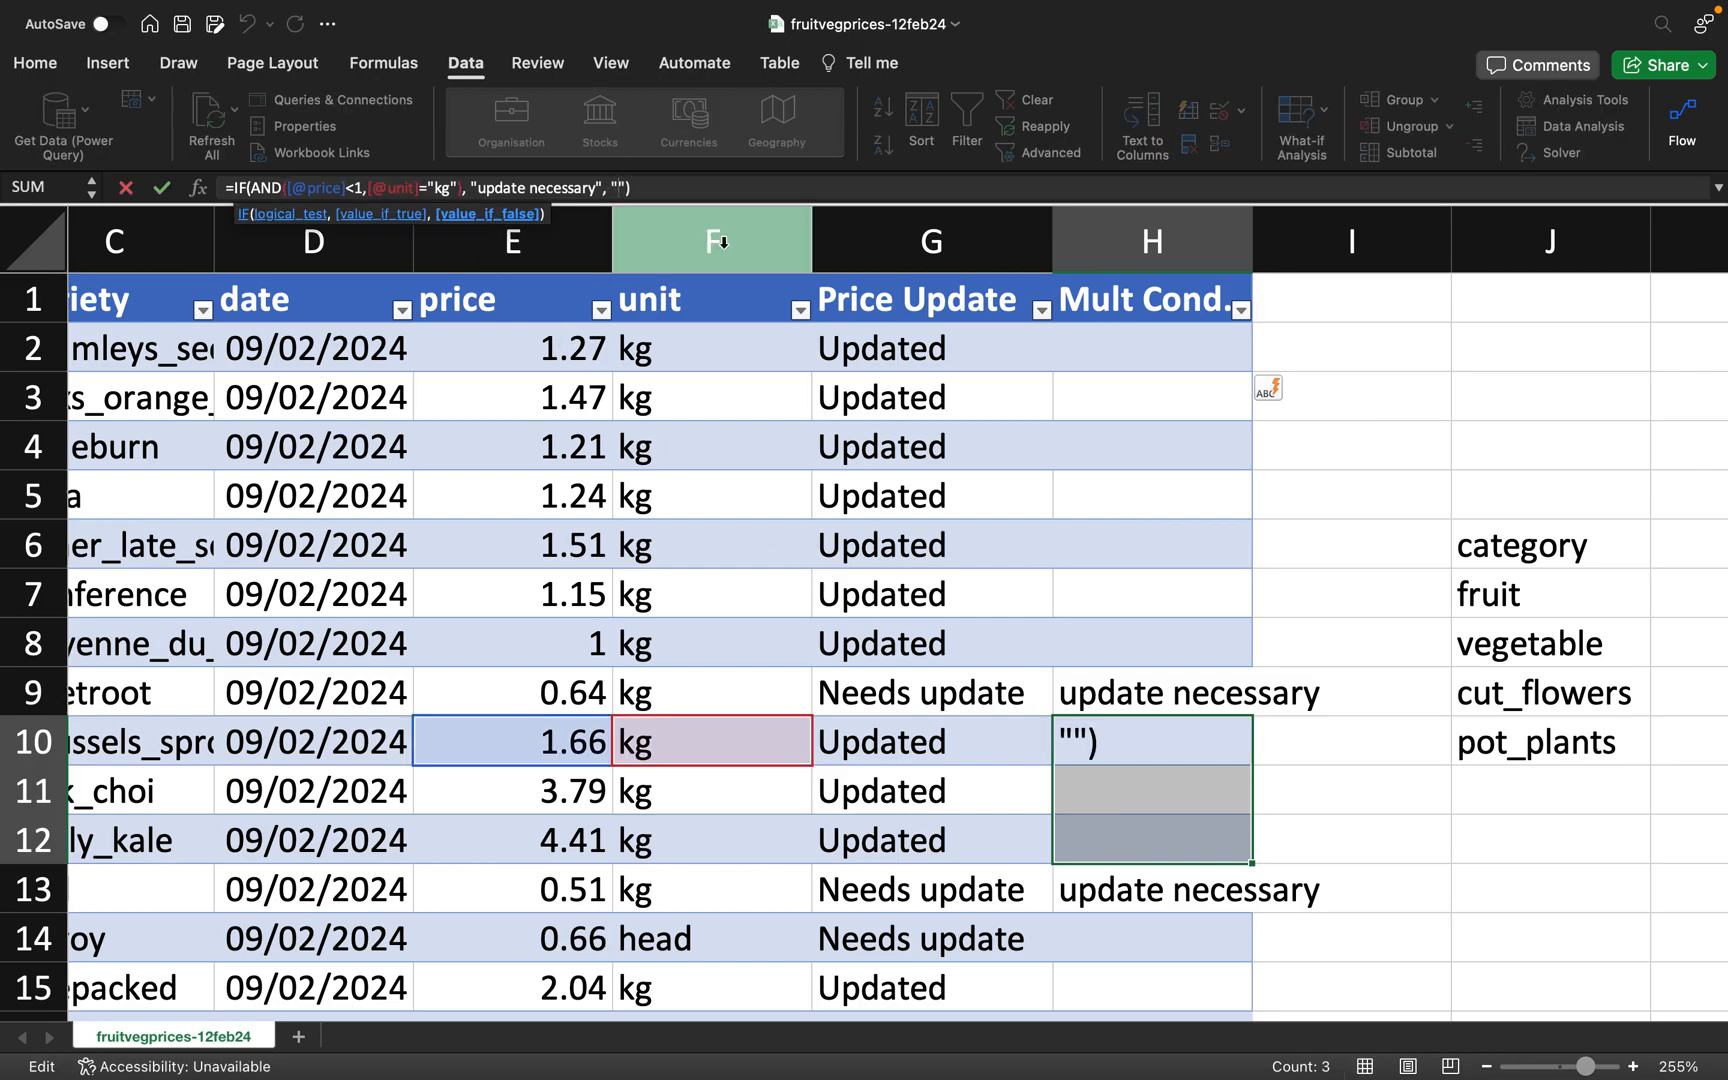
type("Up")
type("date done")
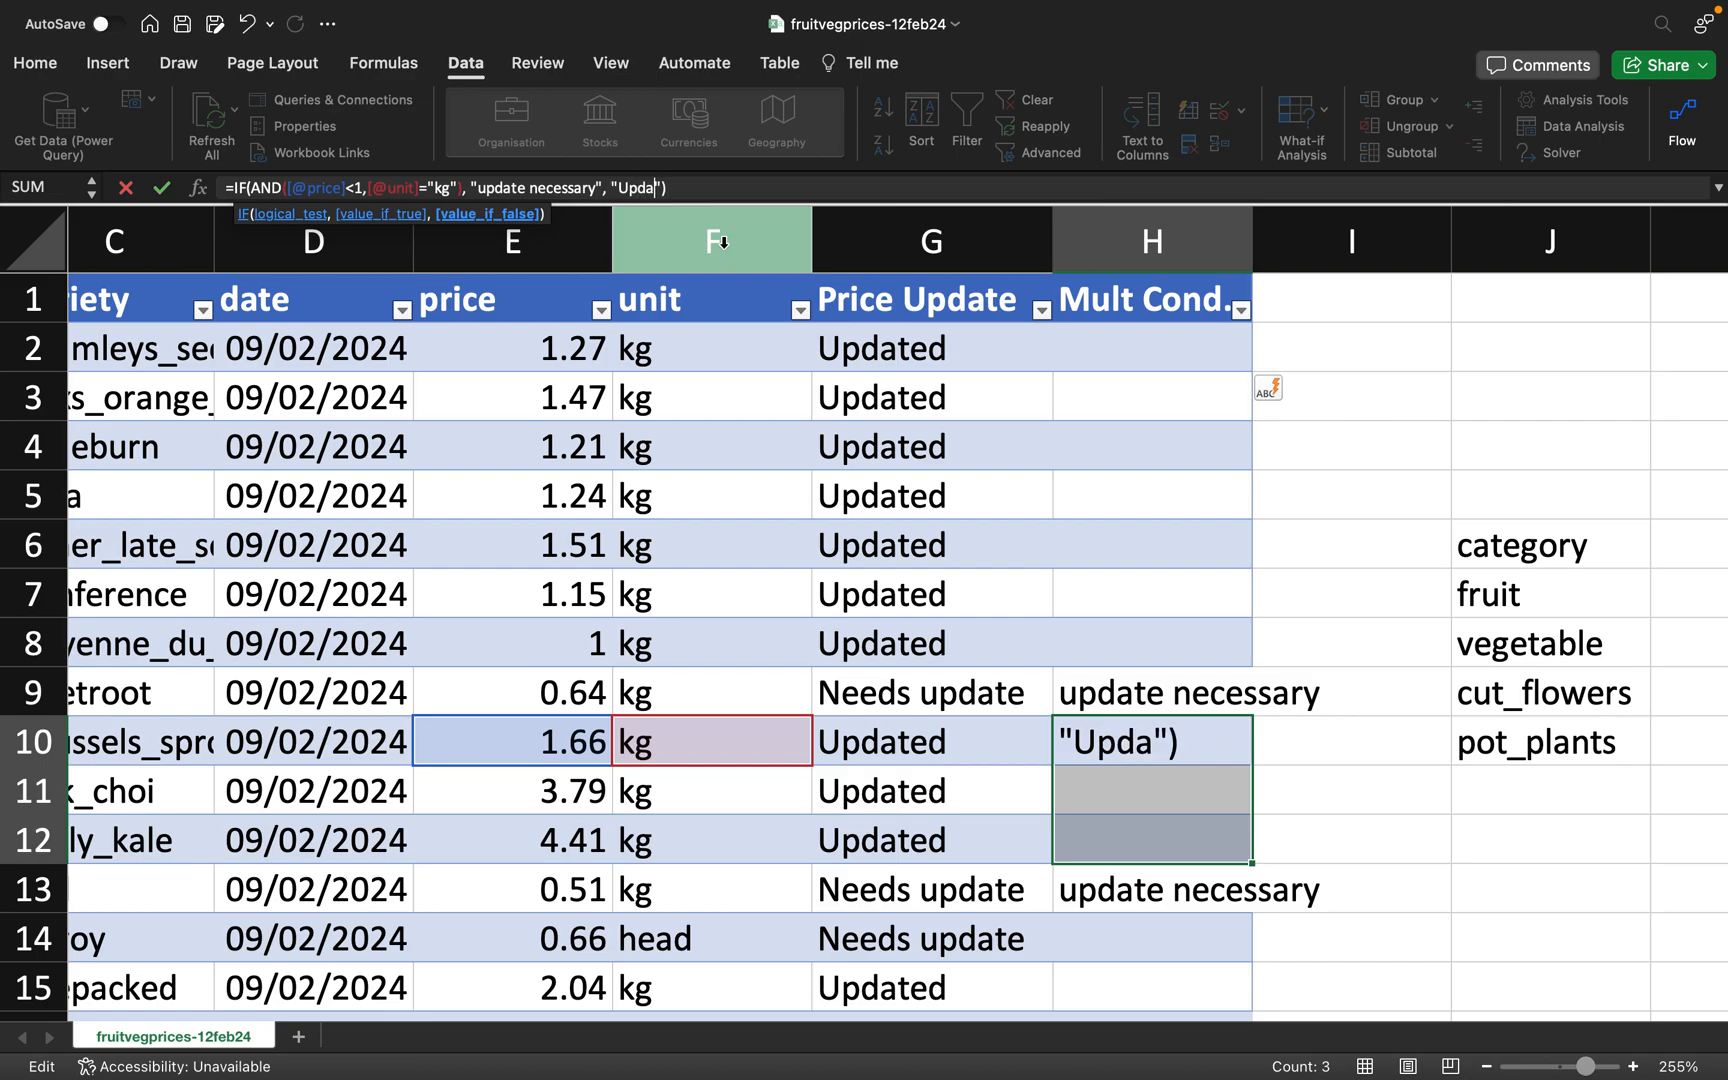
key("Return")
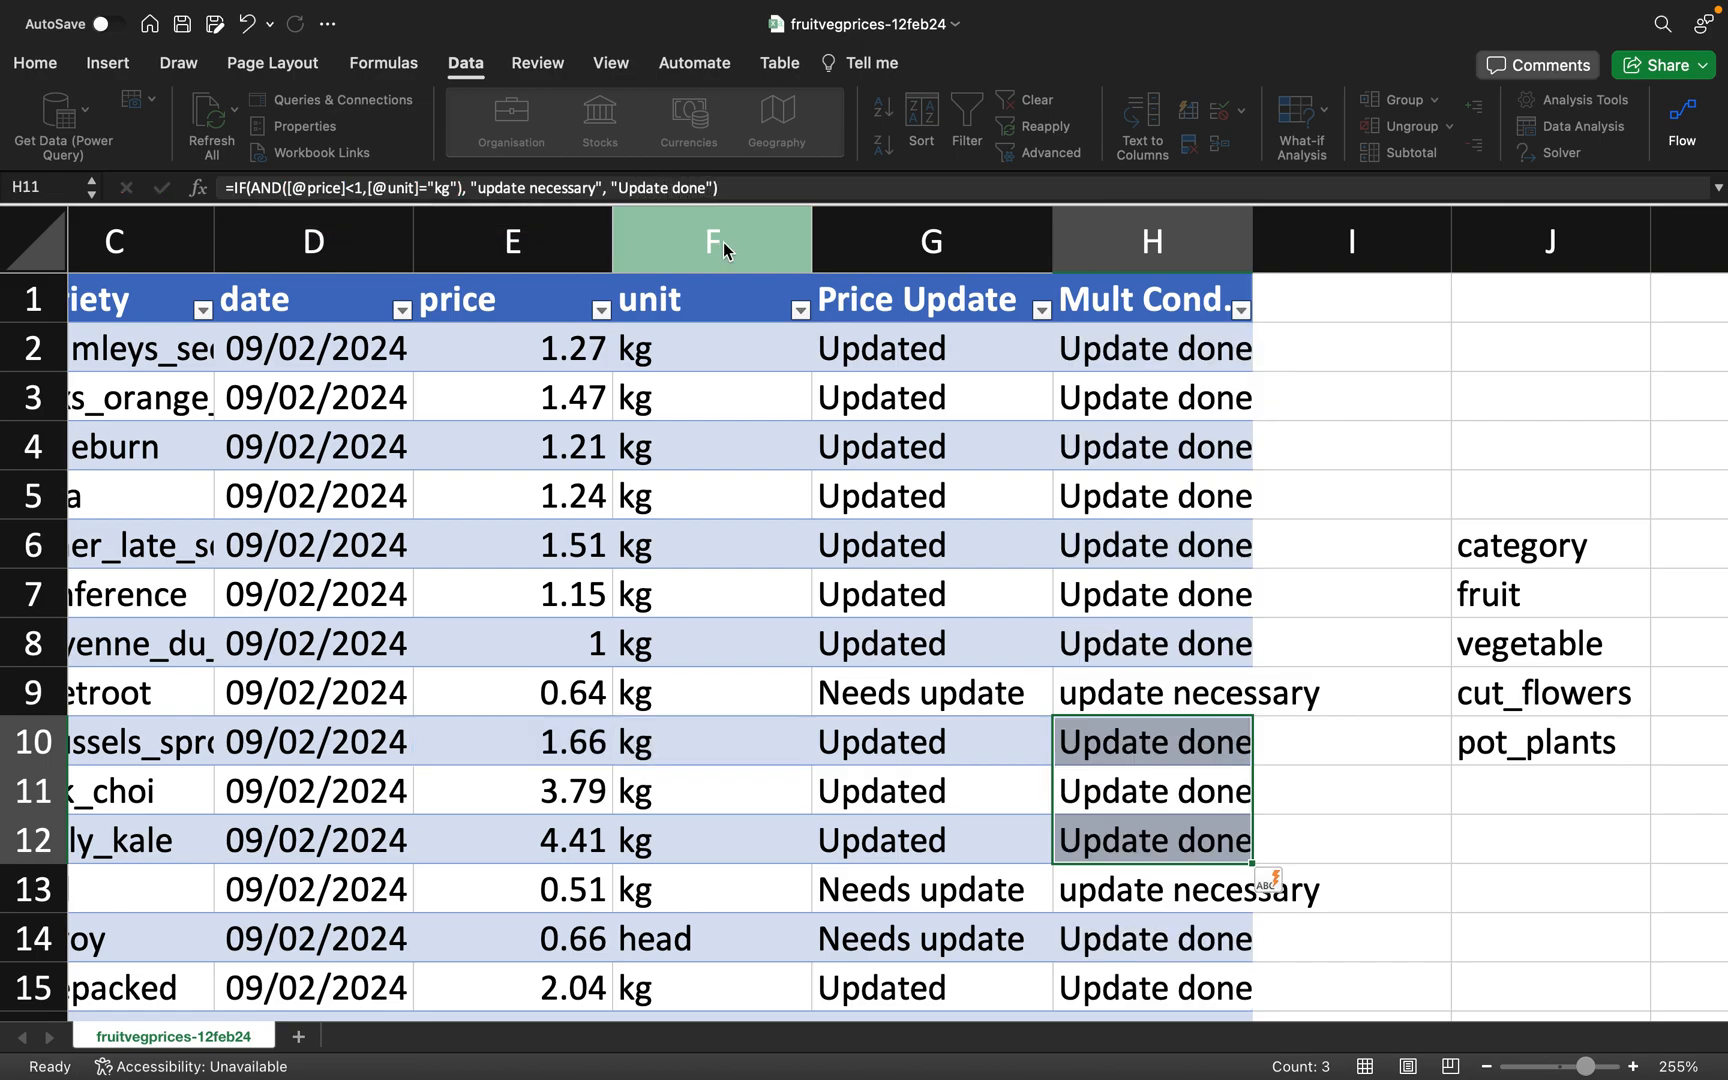
left_click_drag(1256, 223, 1349, 223)
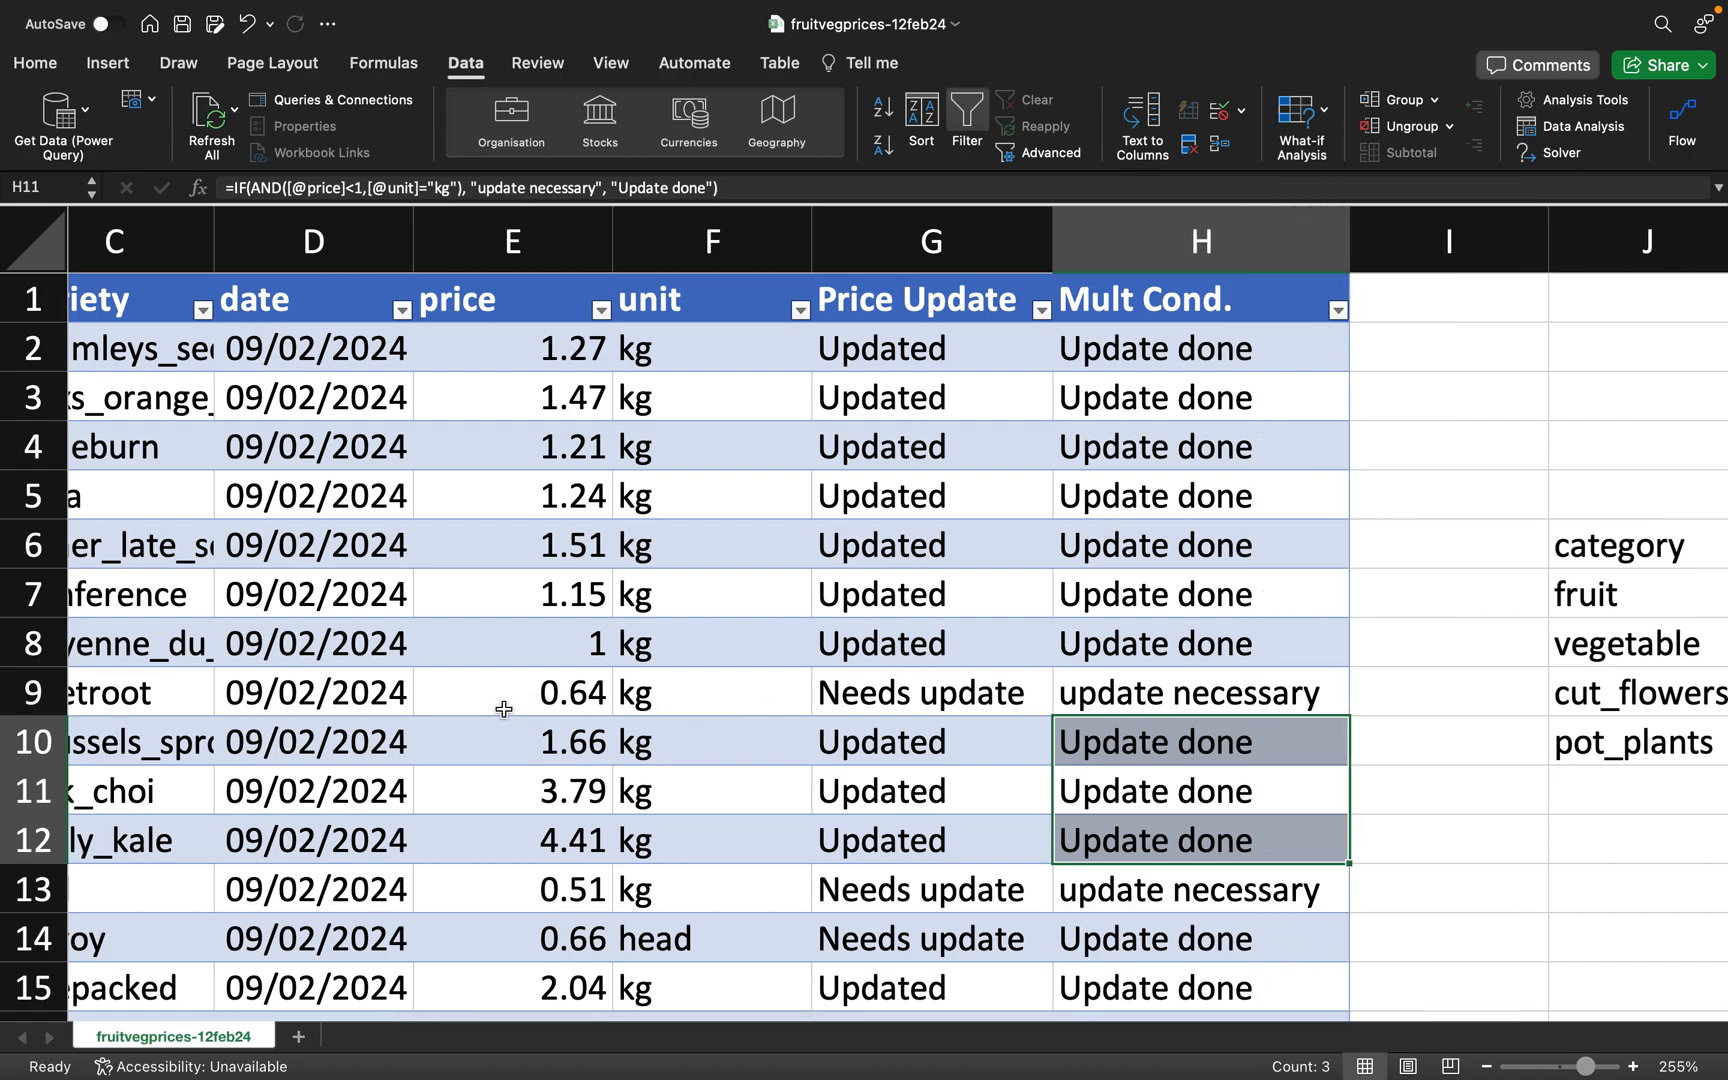
- Compare price and unit with the Price Update and Mult Cond. results in the beetroot row and the row with unit "head"
left_click_drag(528, 698, 678, 693)
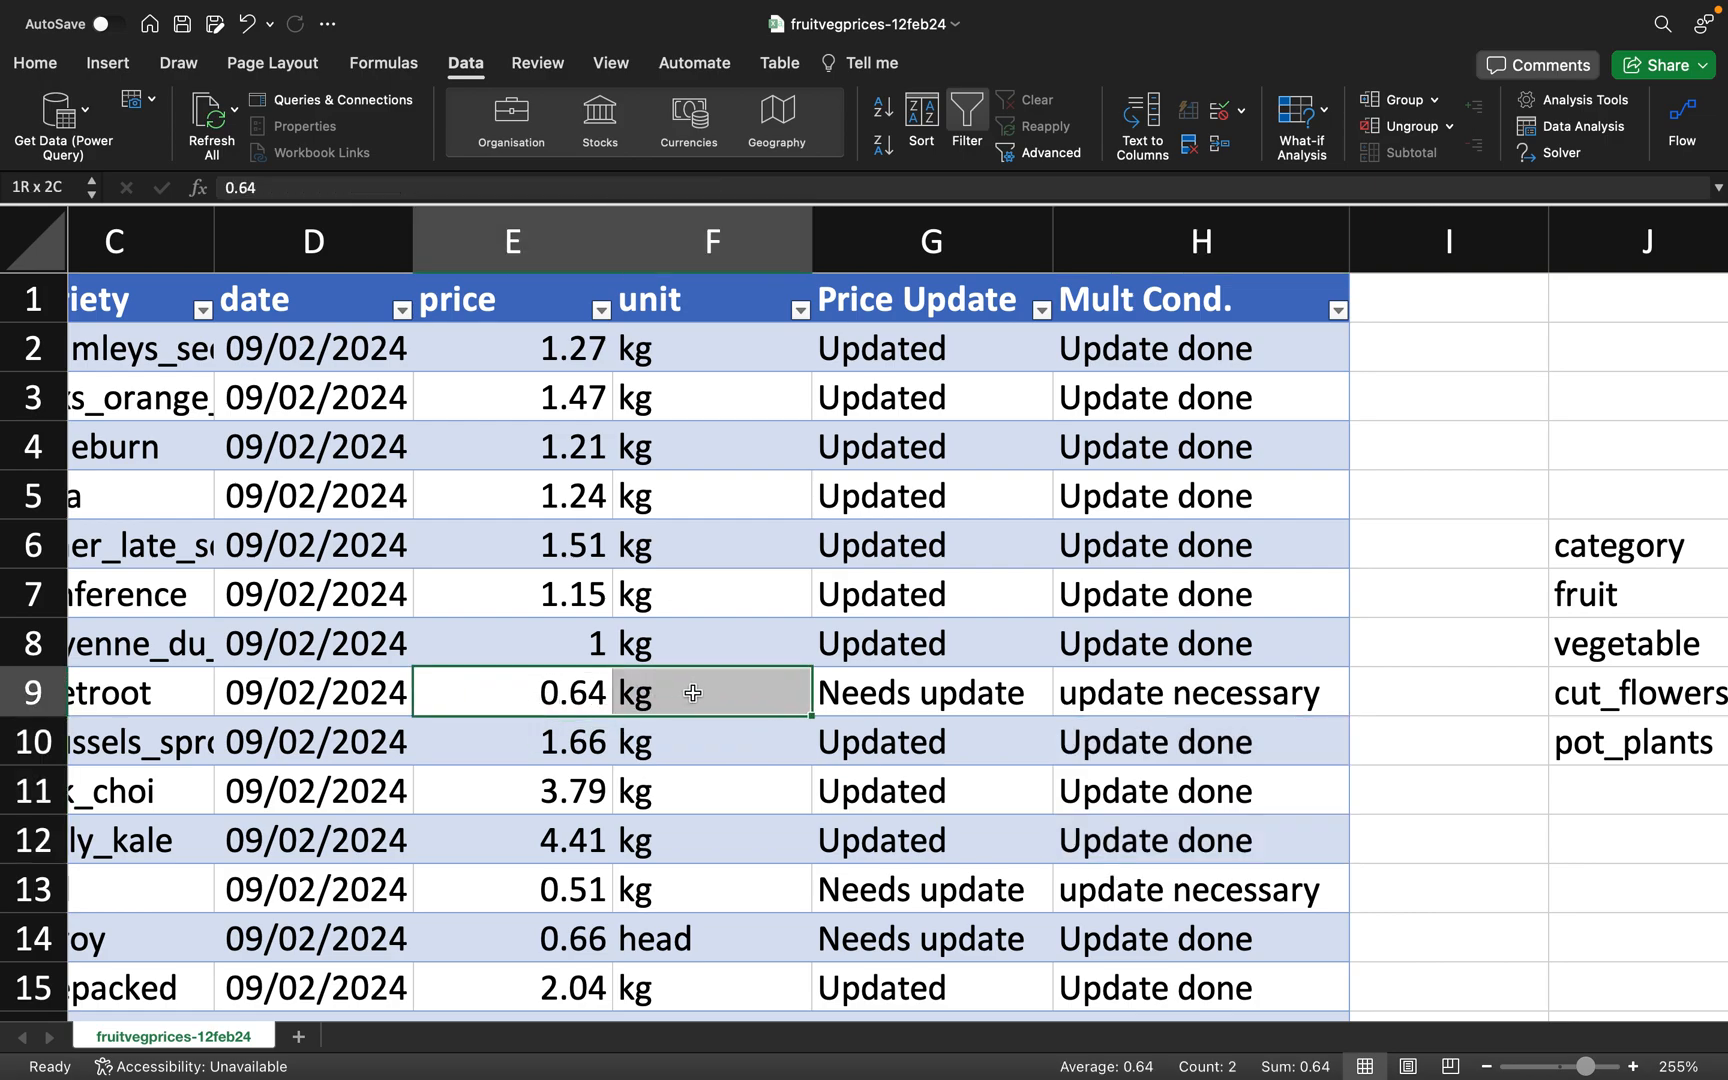
left_click(527, 950)
left_click_drag(527, 950, 734, 932)
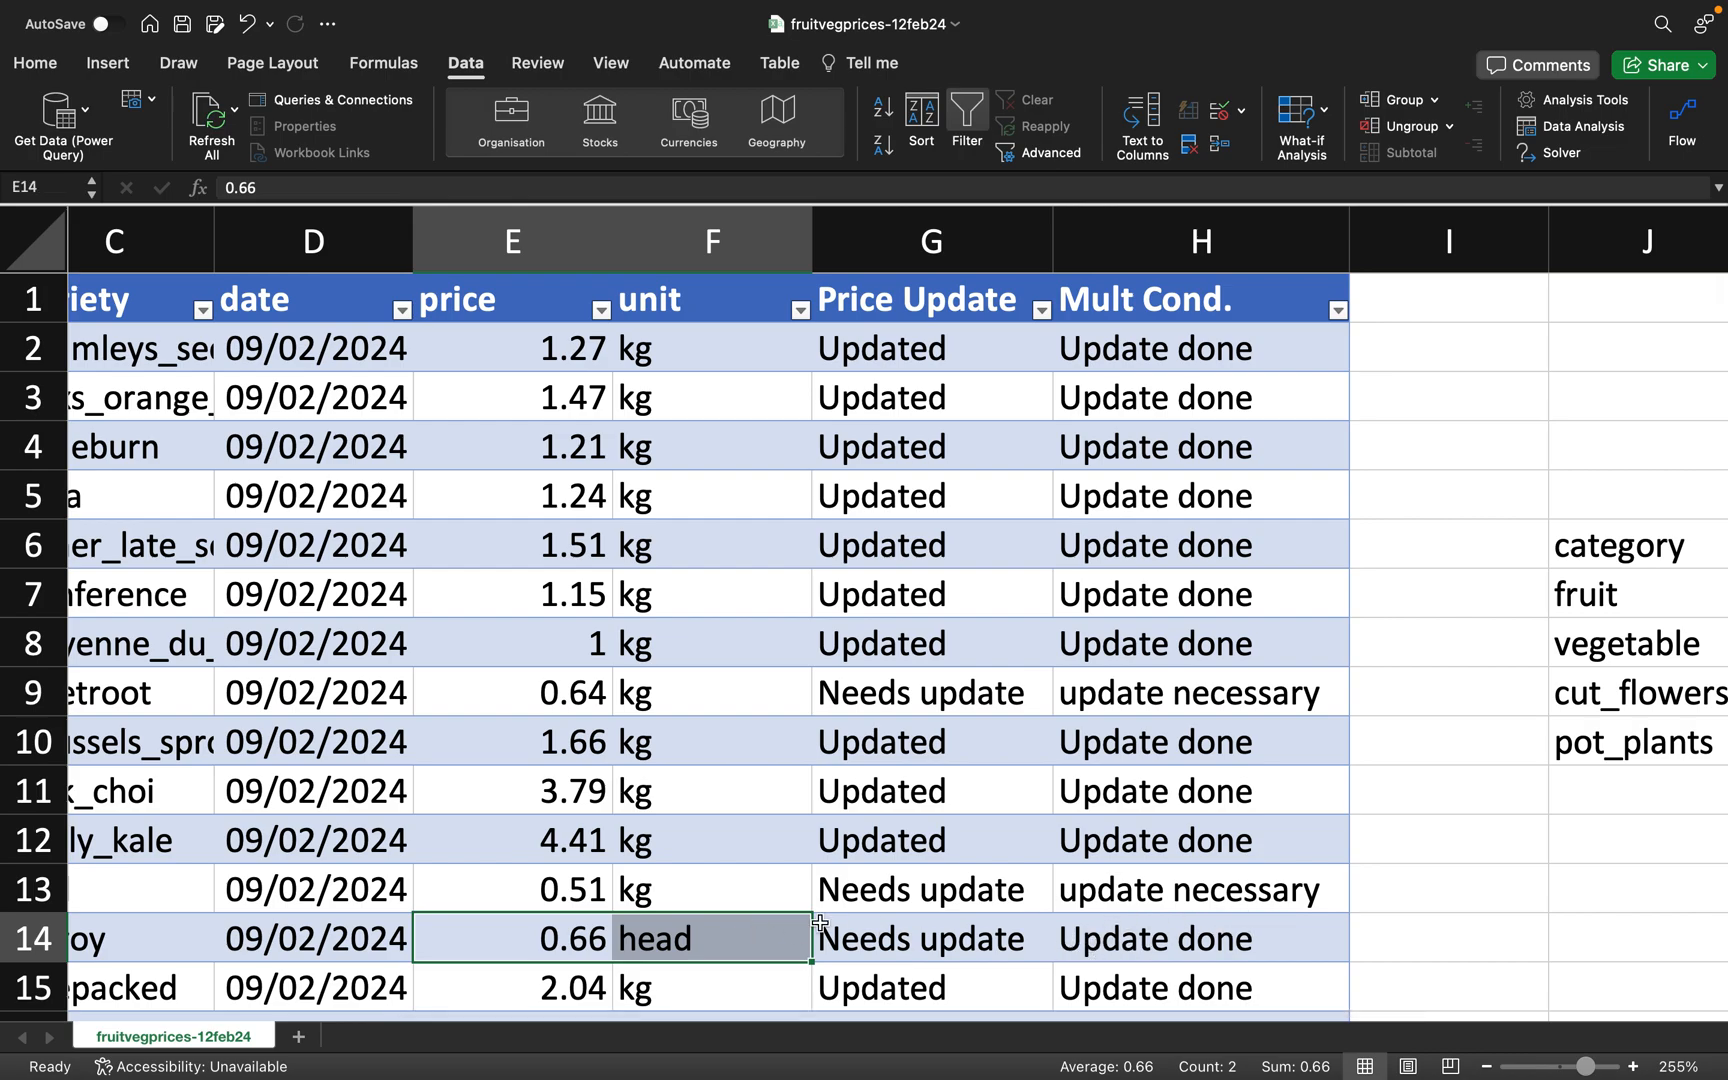
left_click(537, 698)
left_click_drag(702, 696, 1188, 686)
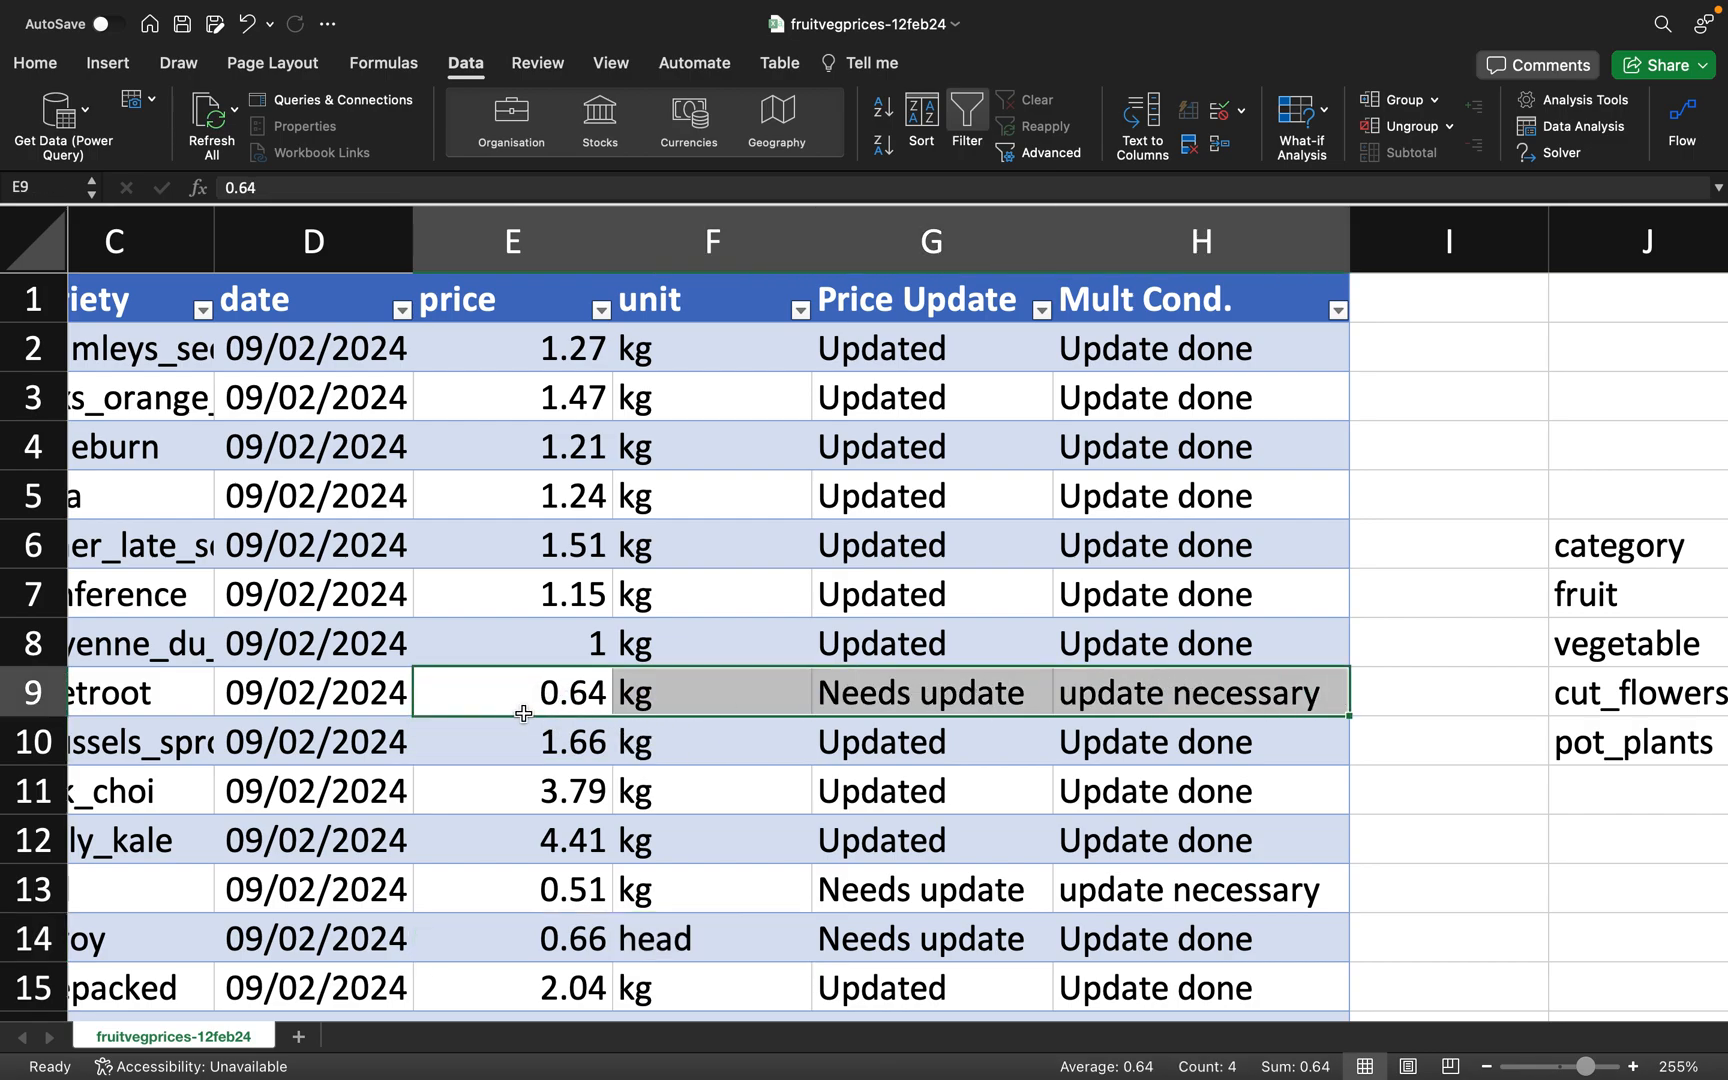
scroll(646, 840, "down", 2)
scroll(646, 840, "up", 2)
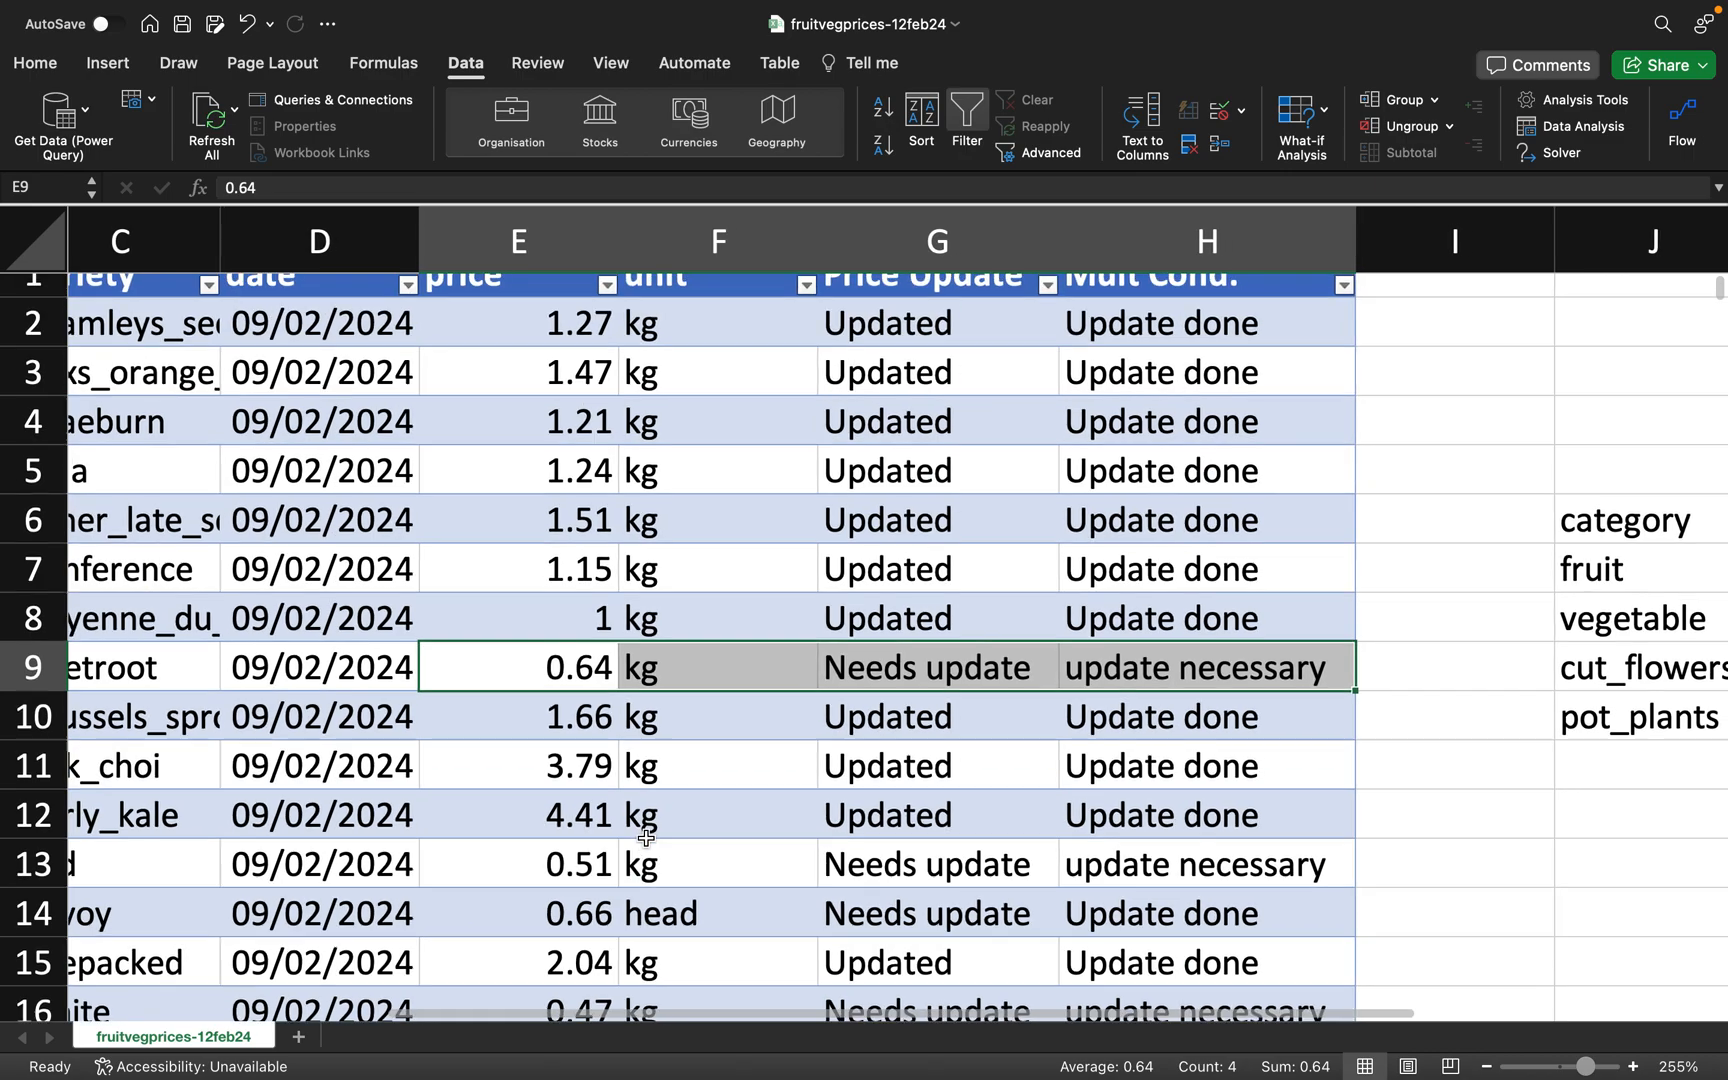
- Filter the Mult Cond. column to show only "update necessary" rows and look through the filtered prices and units
left_click(1358, 310)
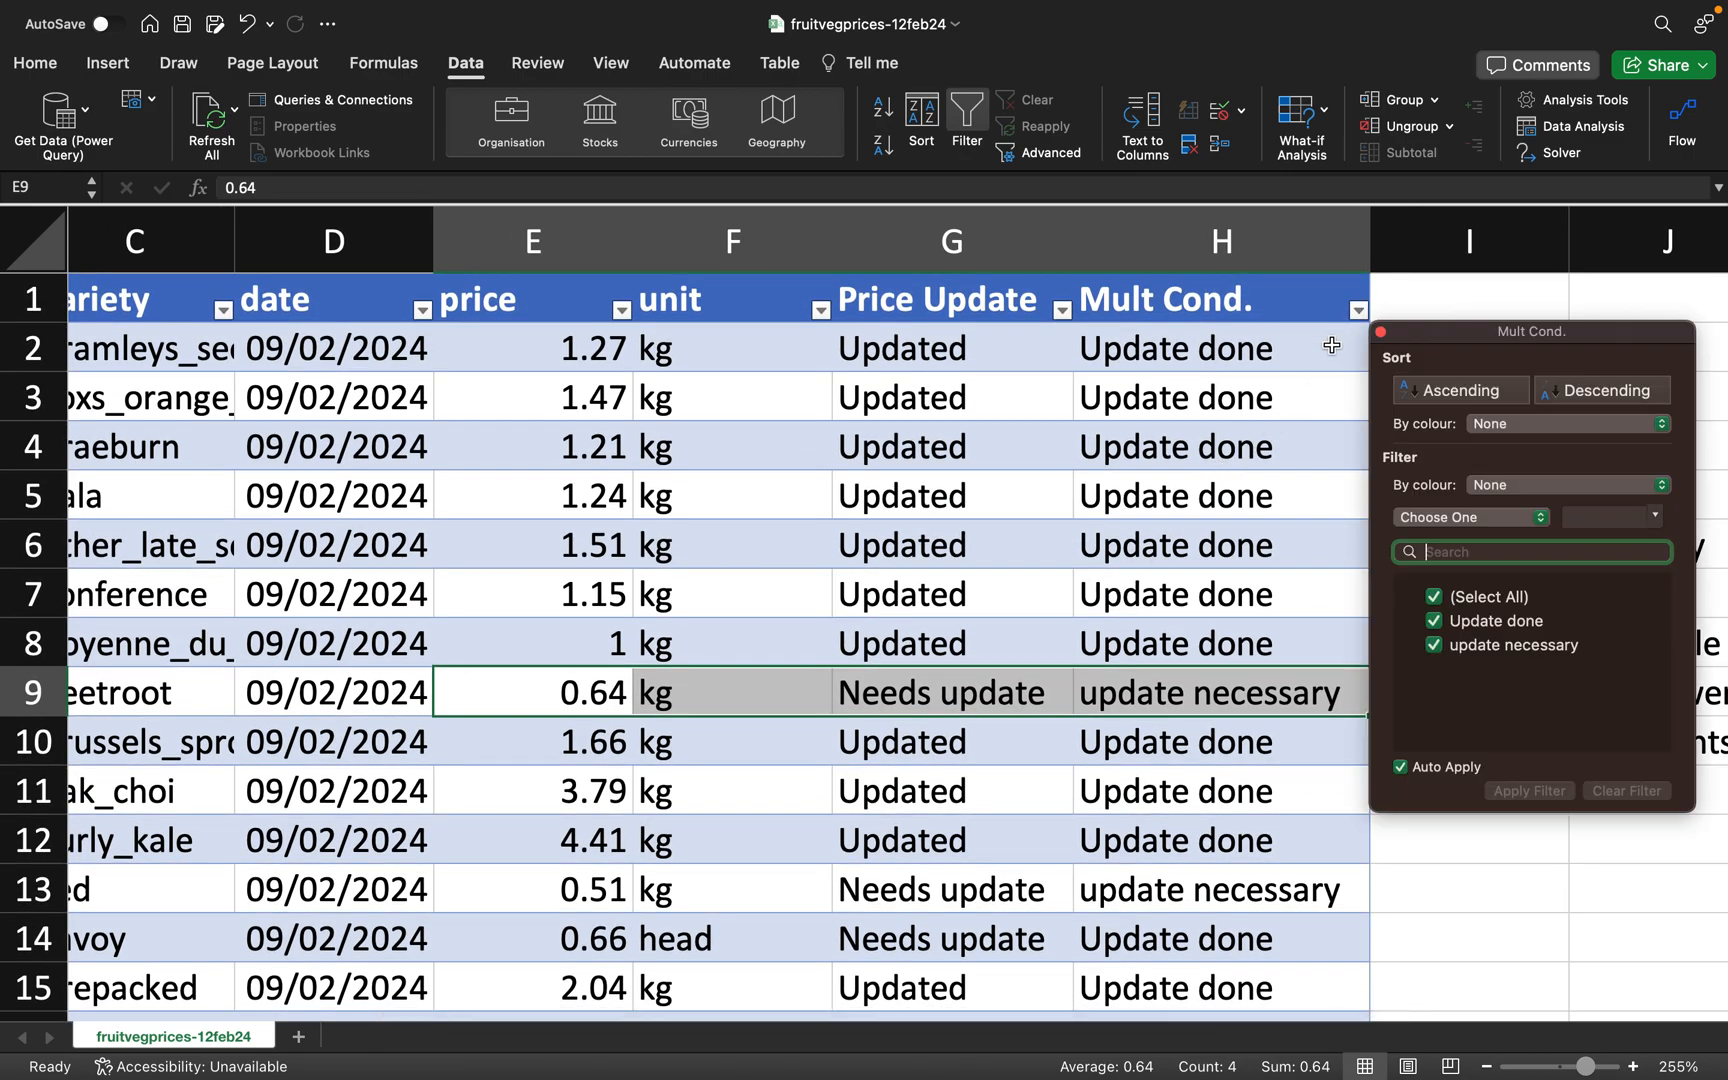
left_click(1435, 597)
left_click(1438, 647)
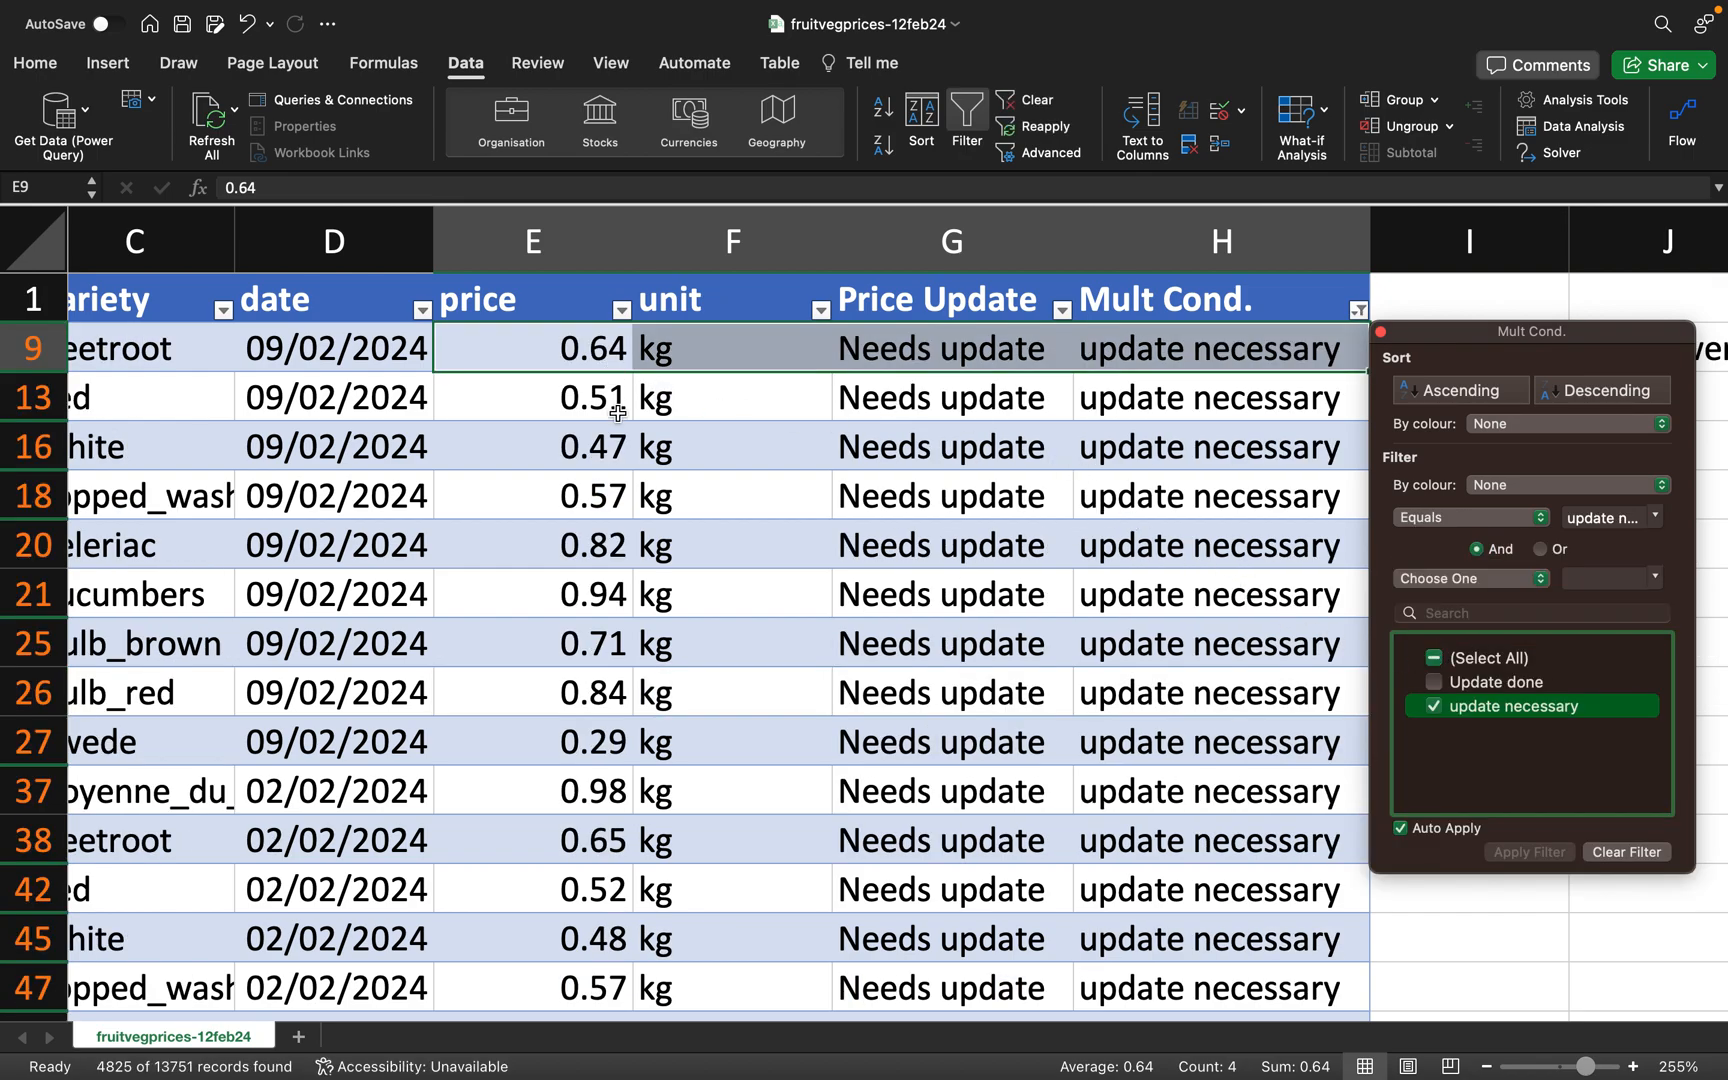
scroll(624, 735, "down", 1)
scroll(624, 735, "down", 2)
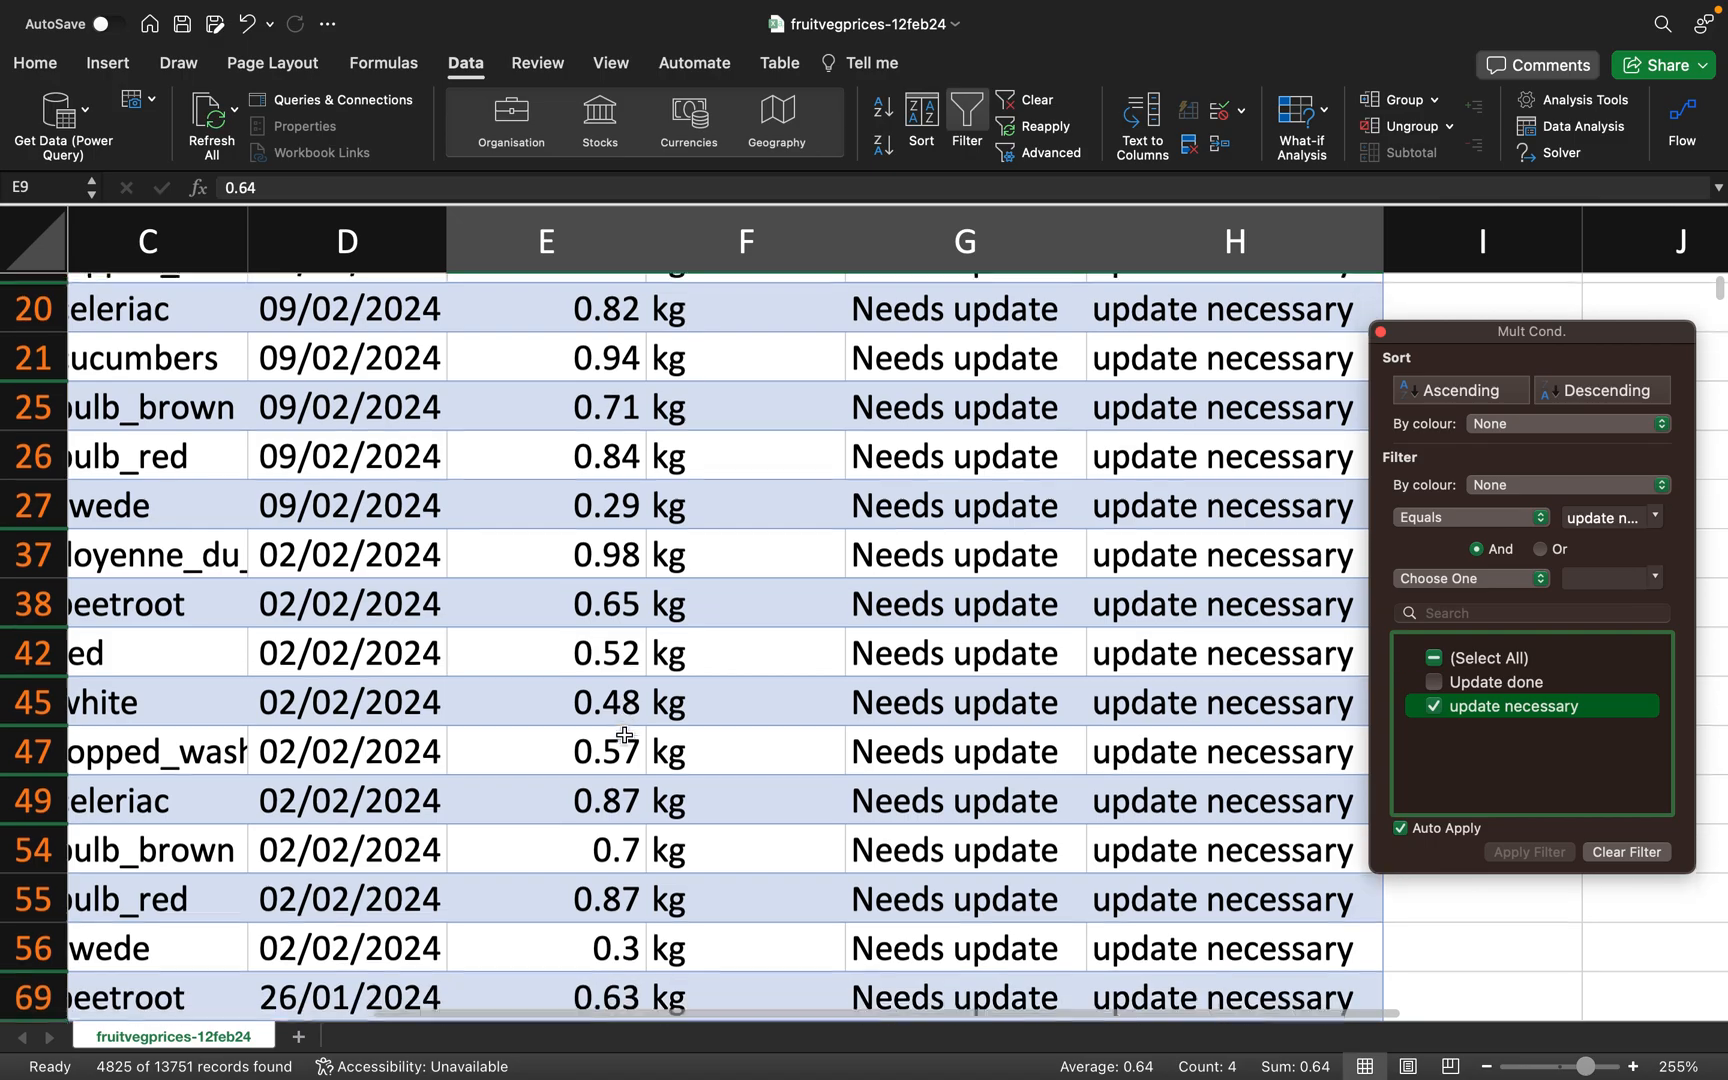
scroll(624, 720, "up", 5)
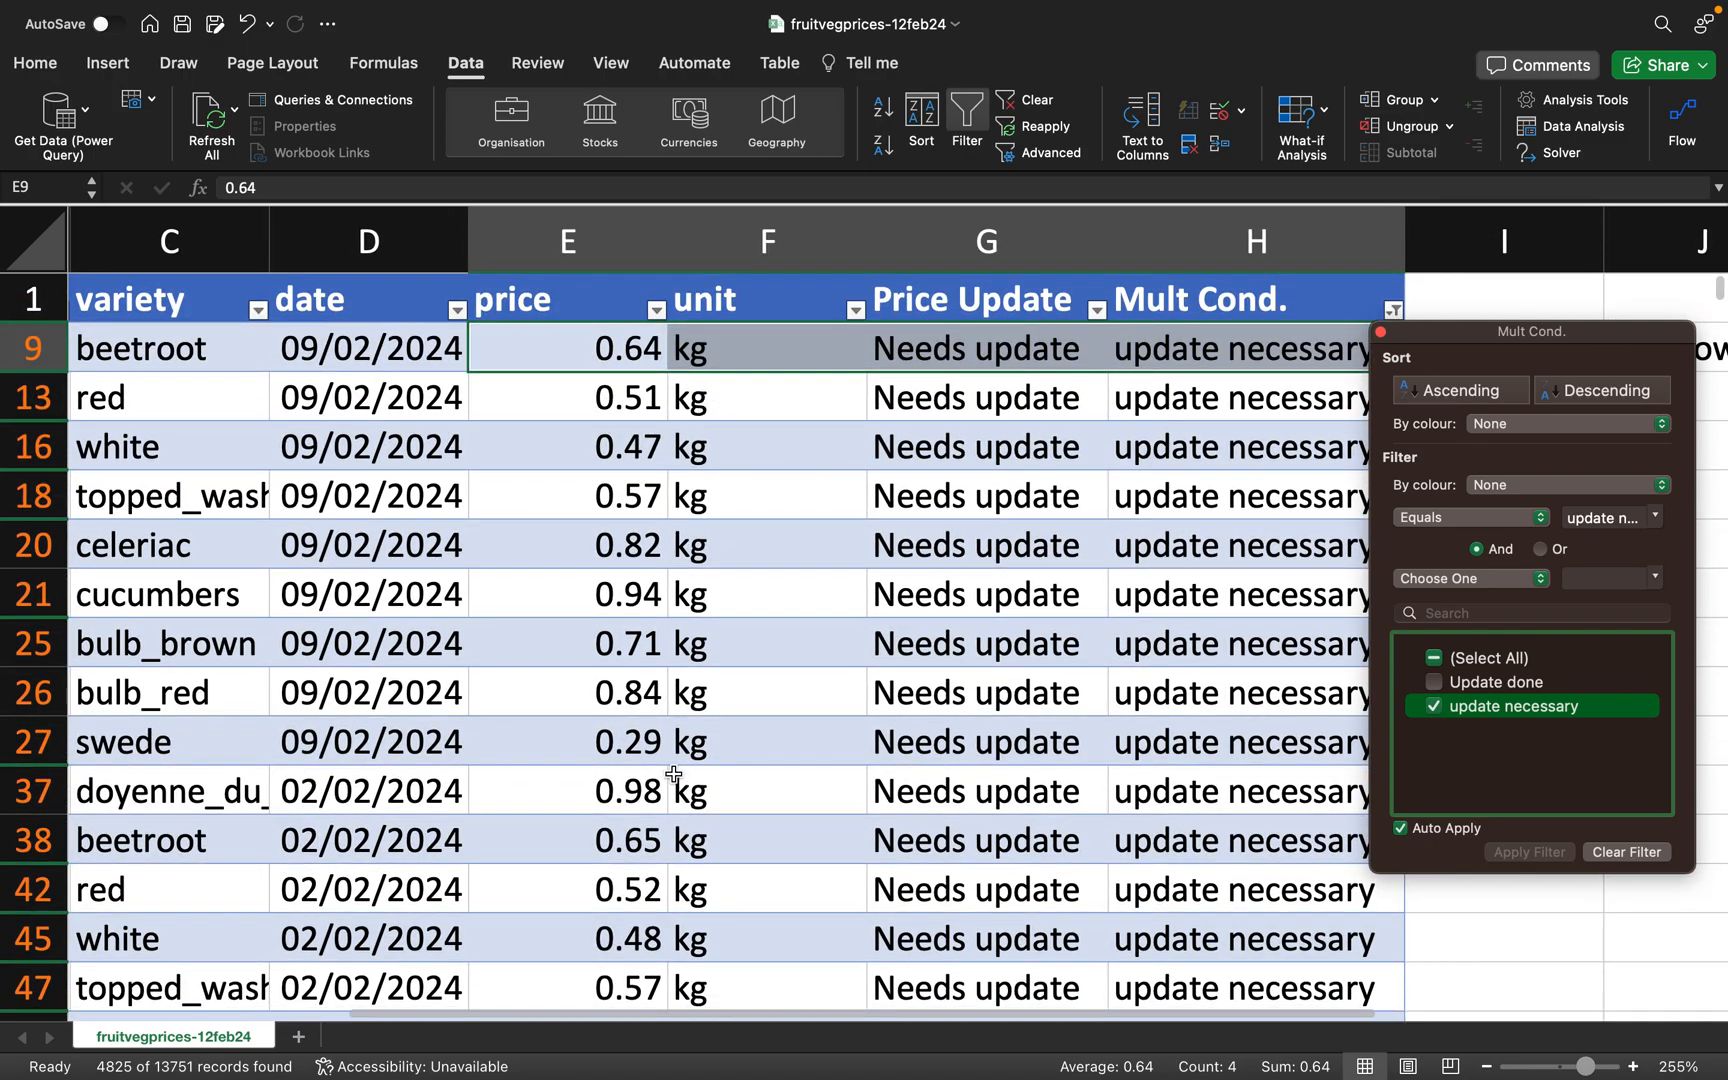
- Switch the Mult Cond. column filter from "update necessary" to show only the "Update done" rows
scroll(675, 771, "down", 4)
scroll(680, 790, "up", 4)
scroll(683, 800, "left", 2)
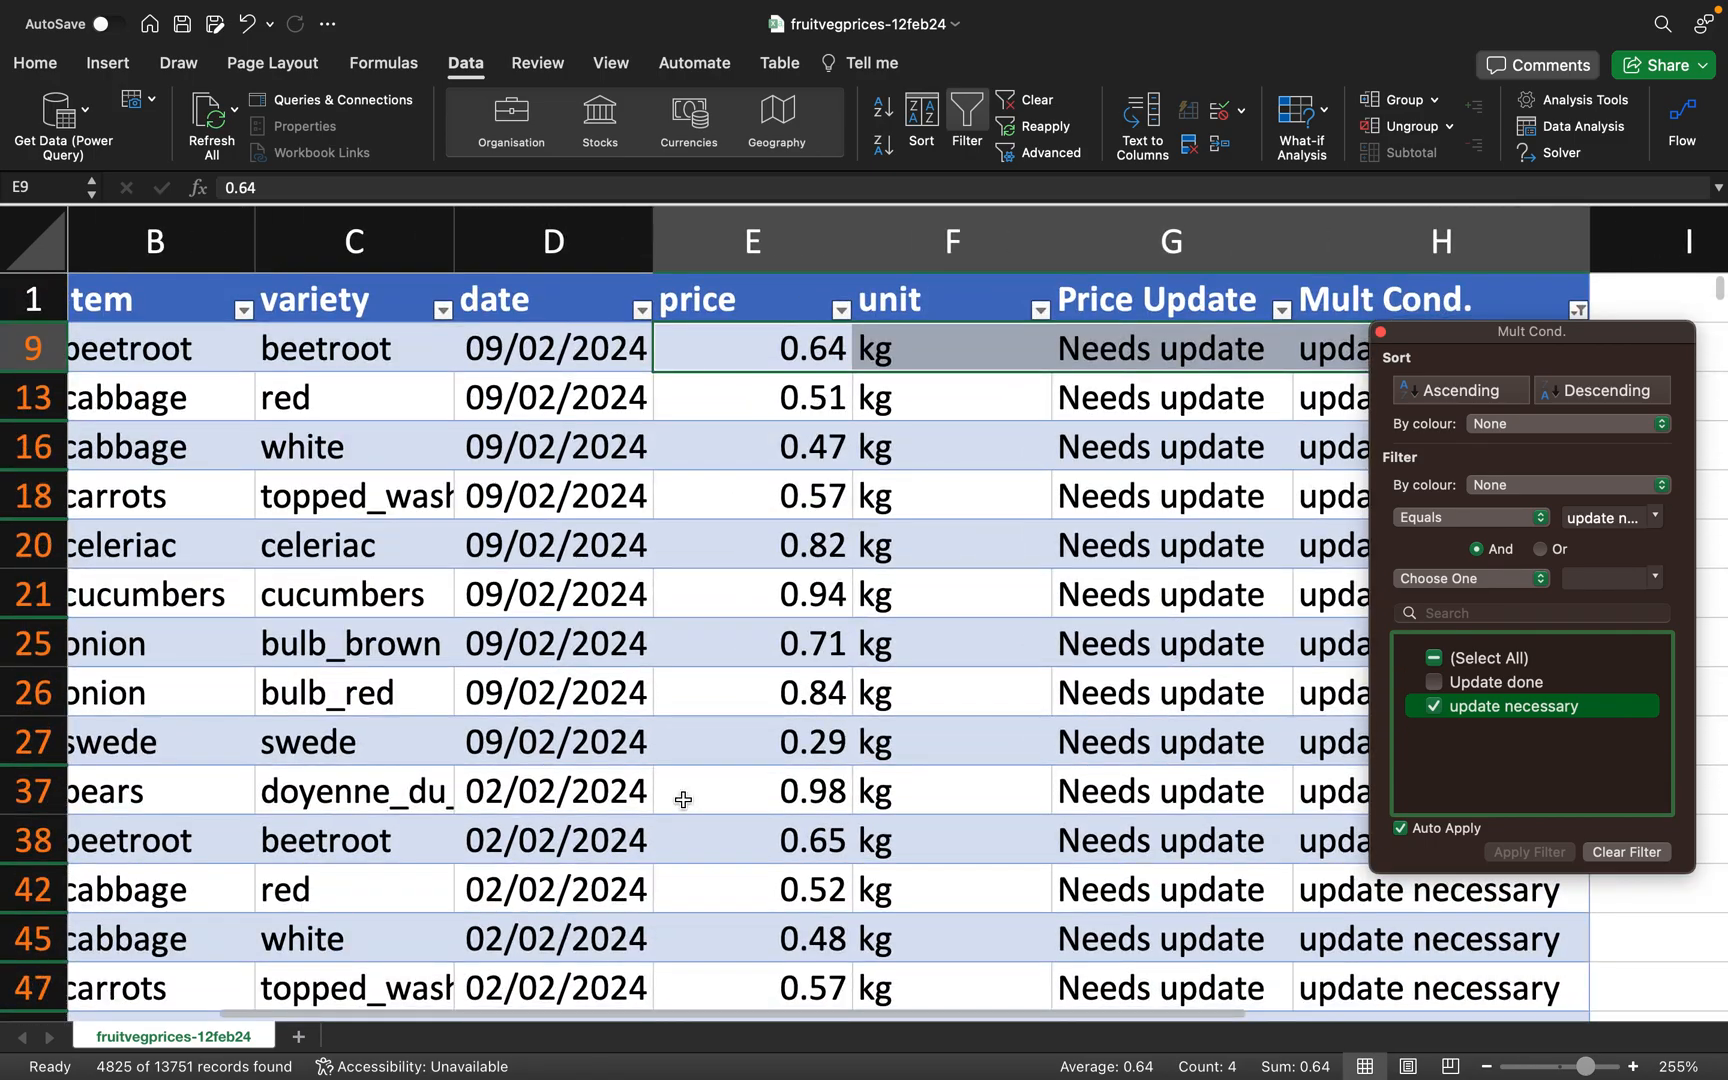
scroll(683, 800, "right", 2)
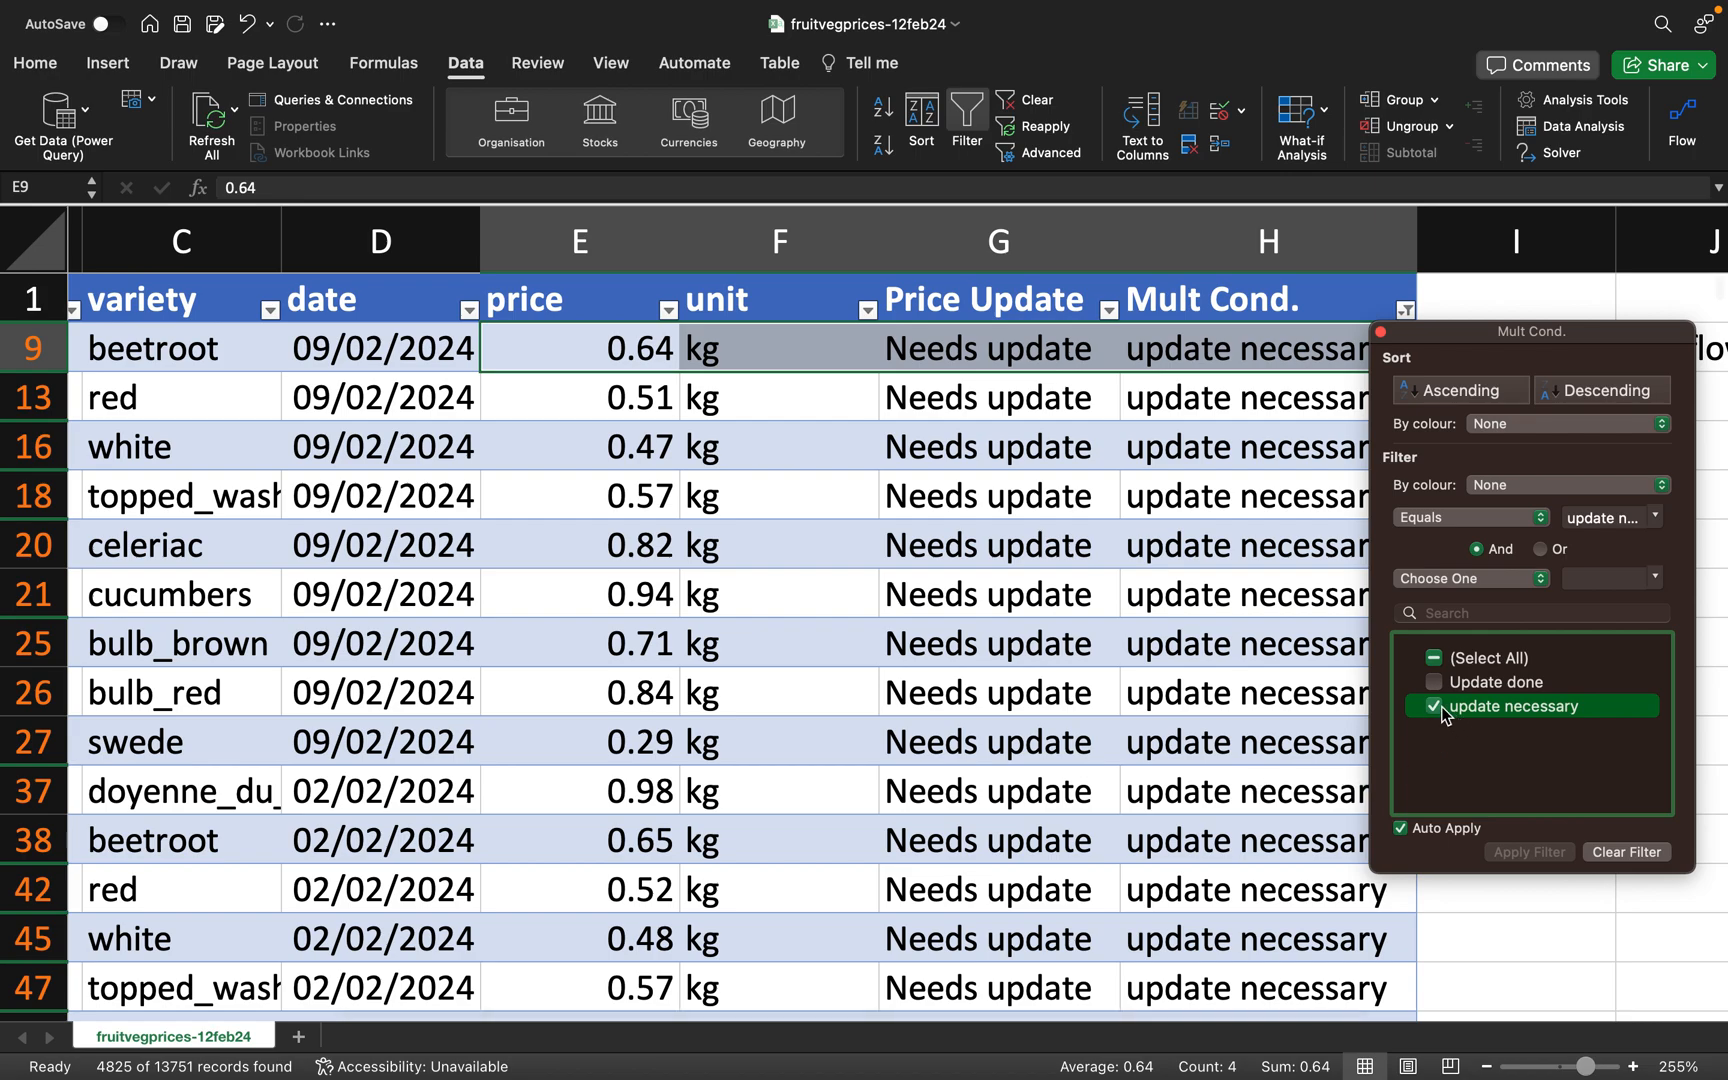
left_click(1438, 684)
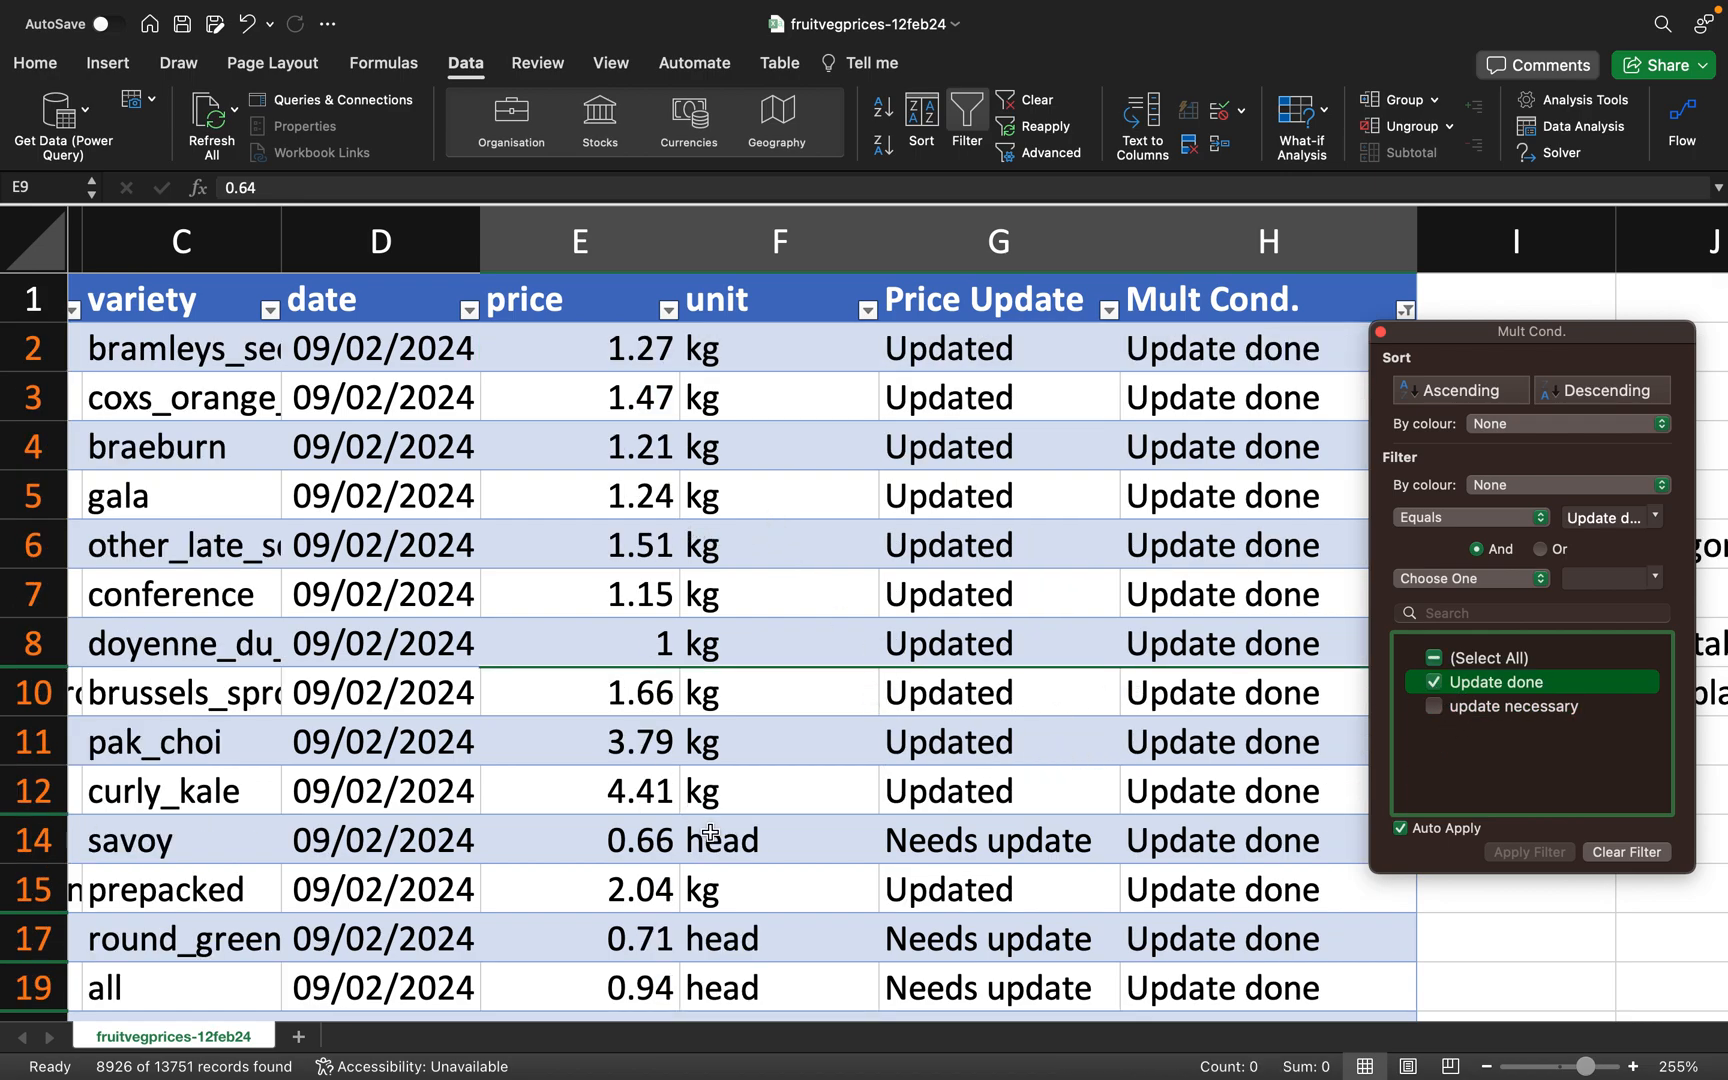
- Compare the price and unit of the savoy row and other "head" rows with their Price Update and Mult Cond. results
scroll(711, 833, "down", 1)
left_click(614, 827)
left_click_drag(632, 820, 857, 801)
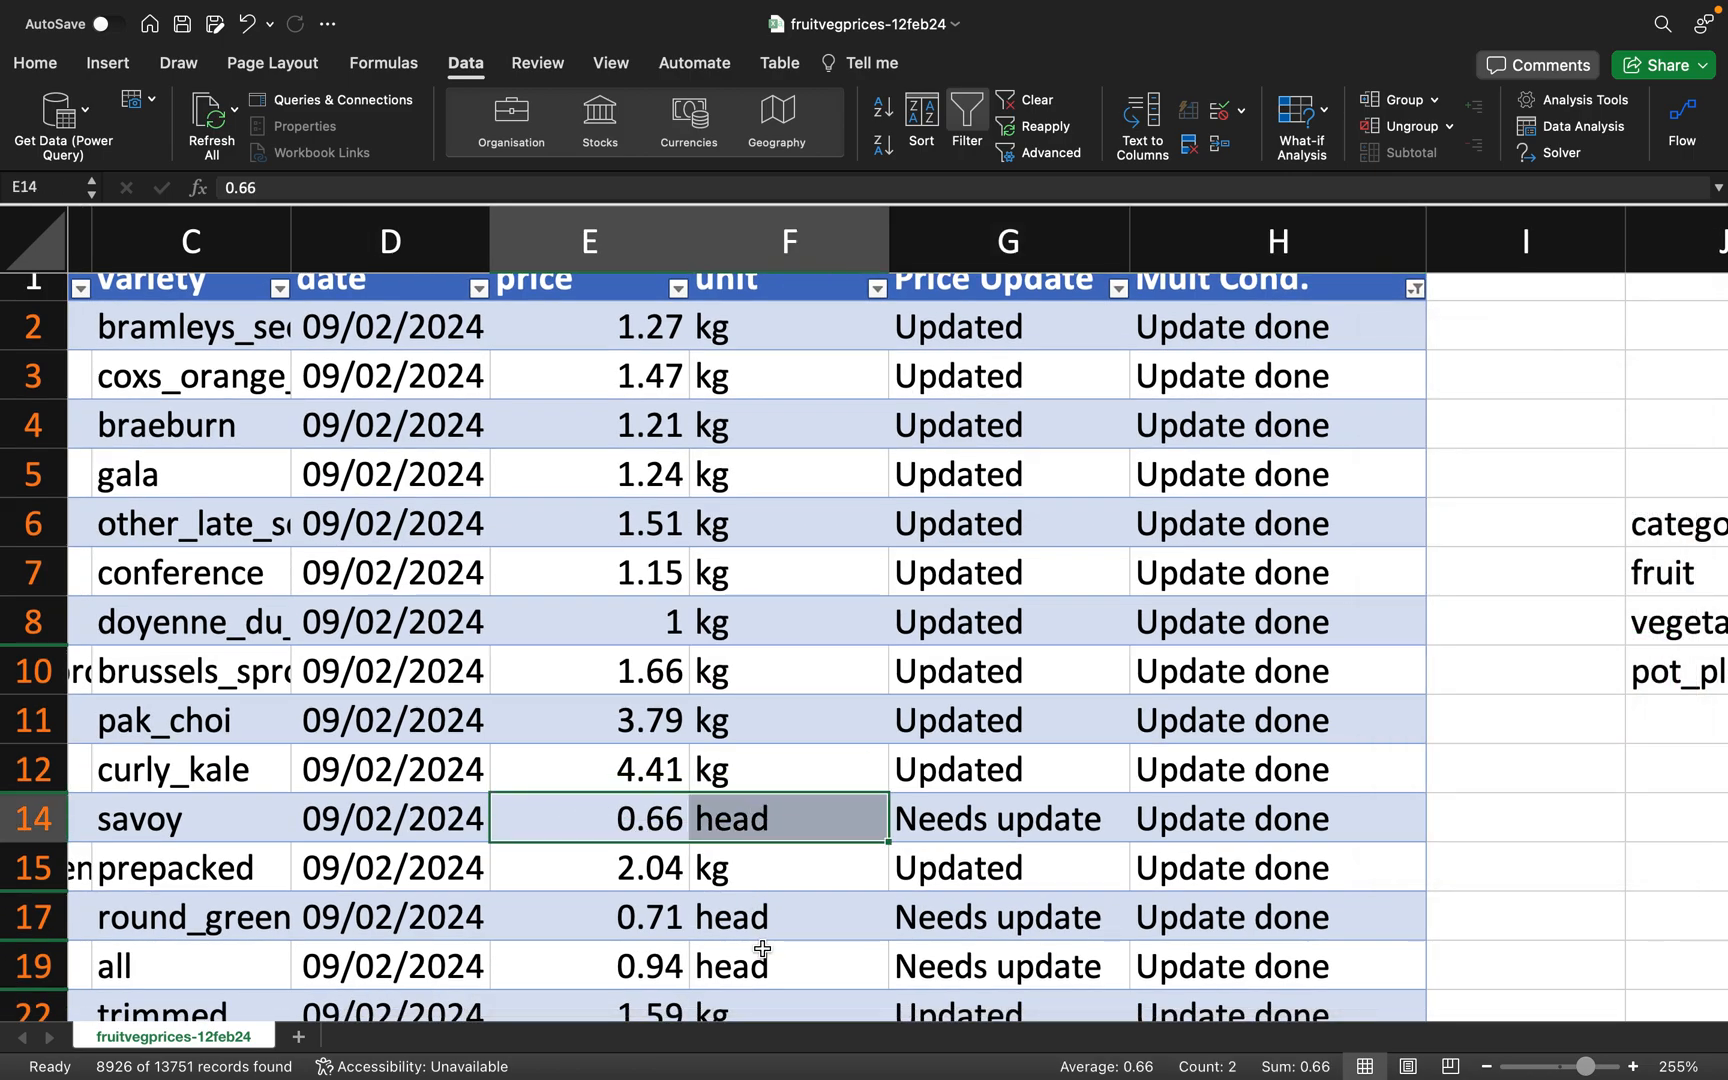
scroll(763, 945, "down", 1)
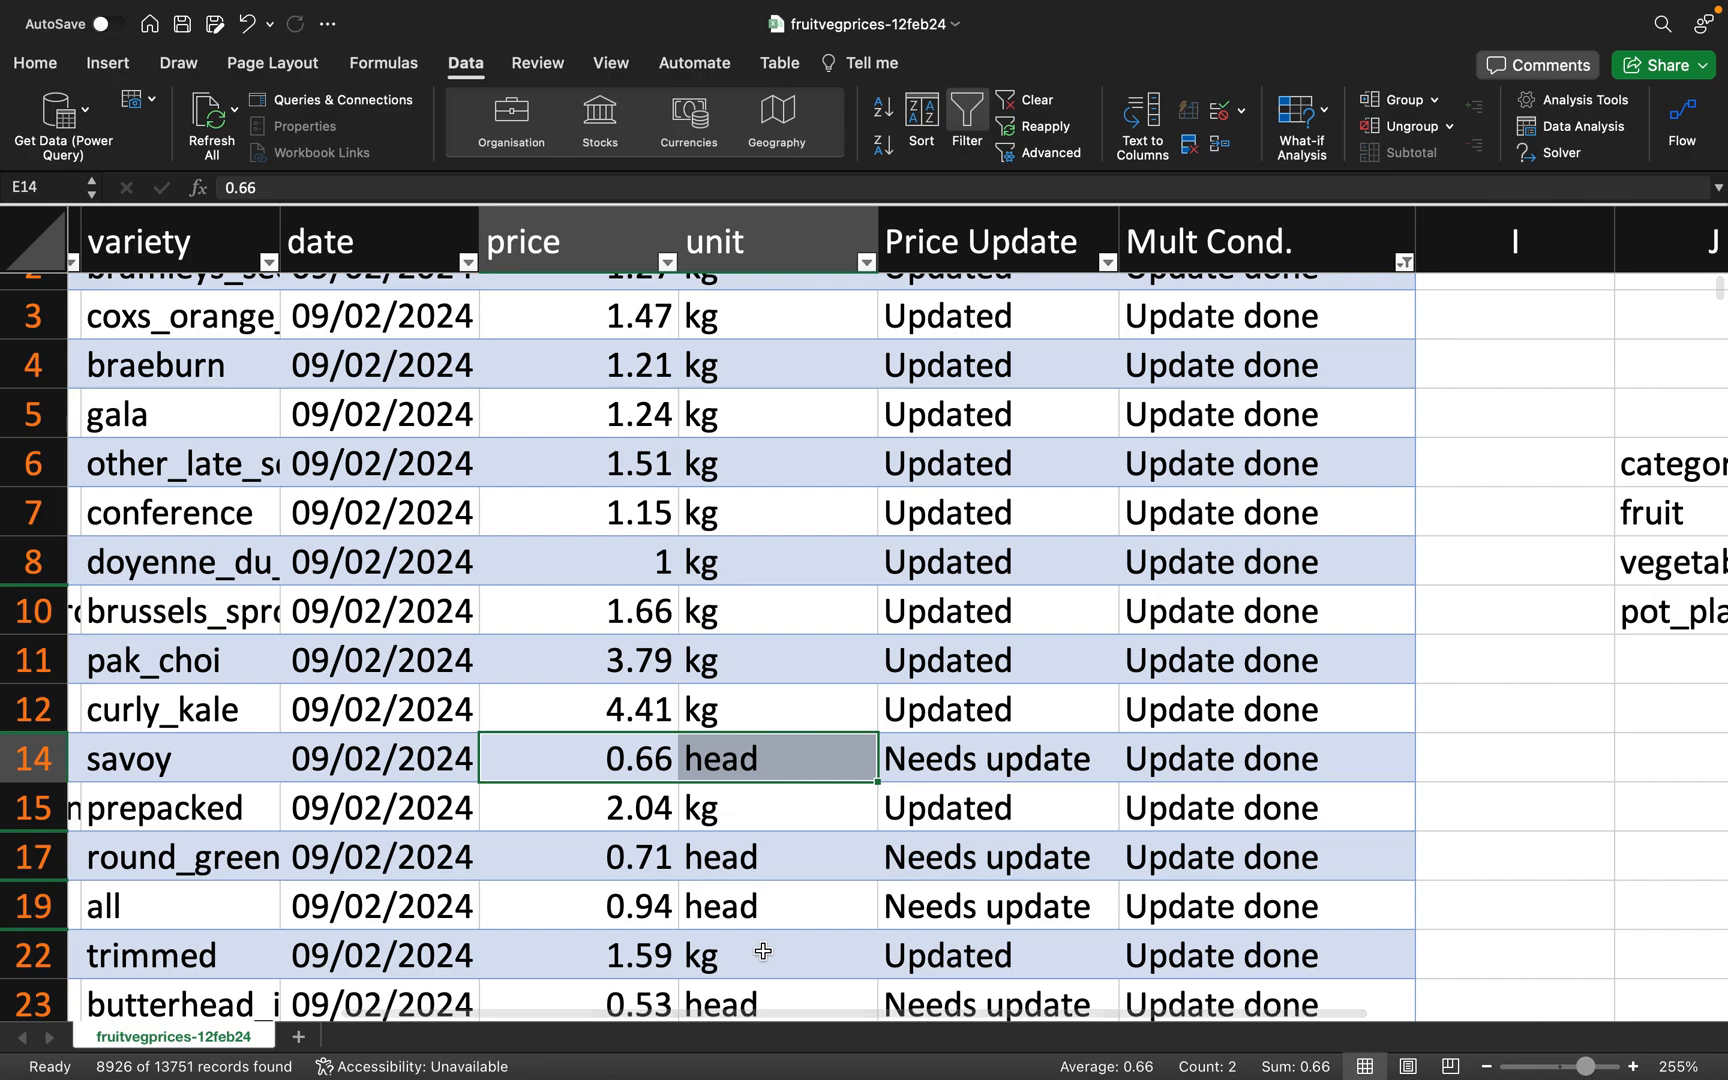
scroll(760, 945, "up", 2)
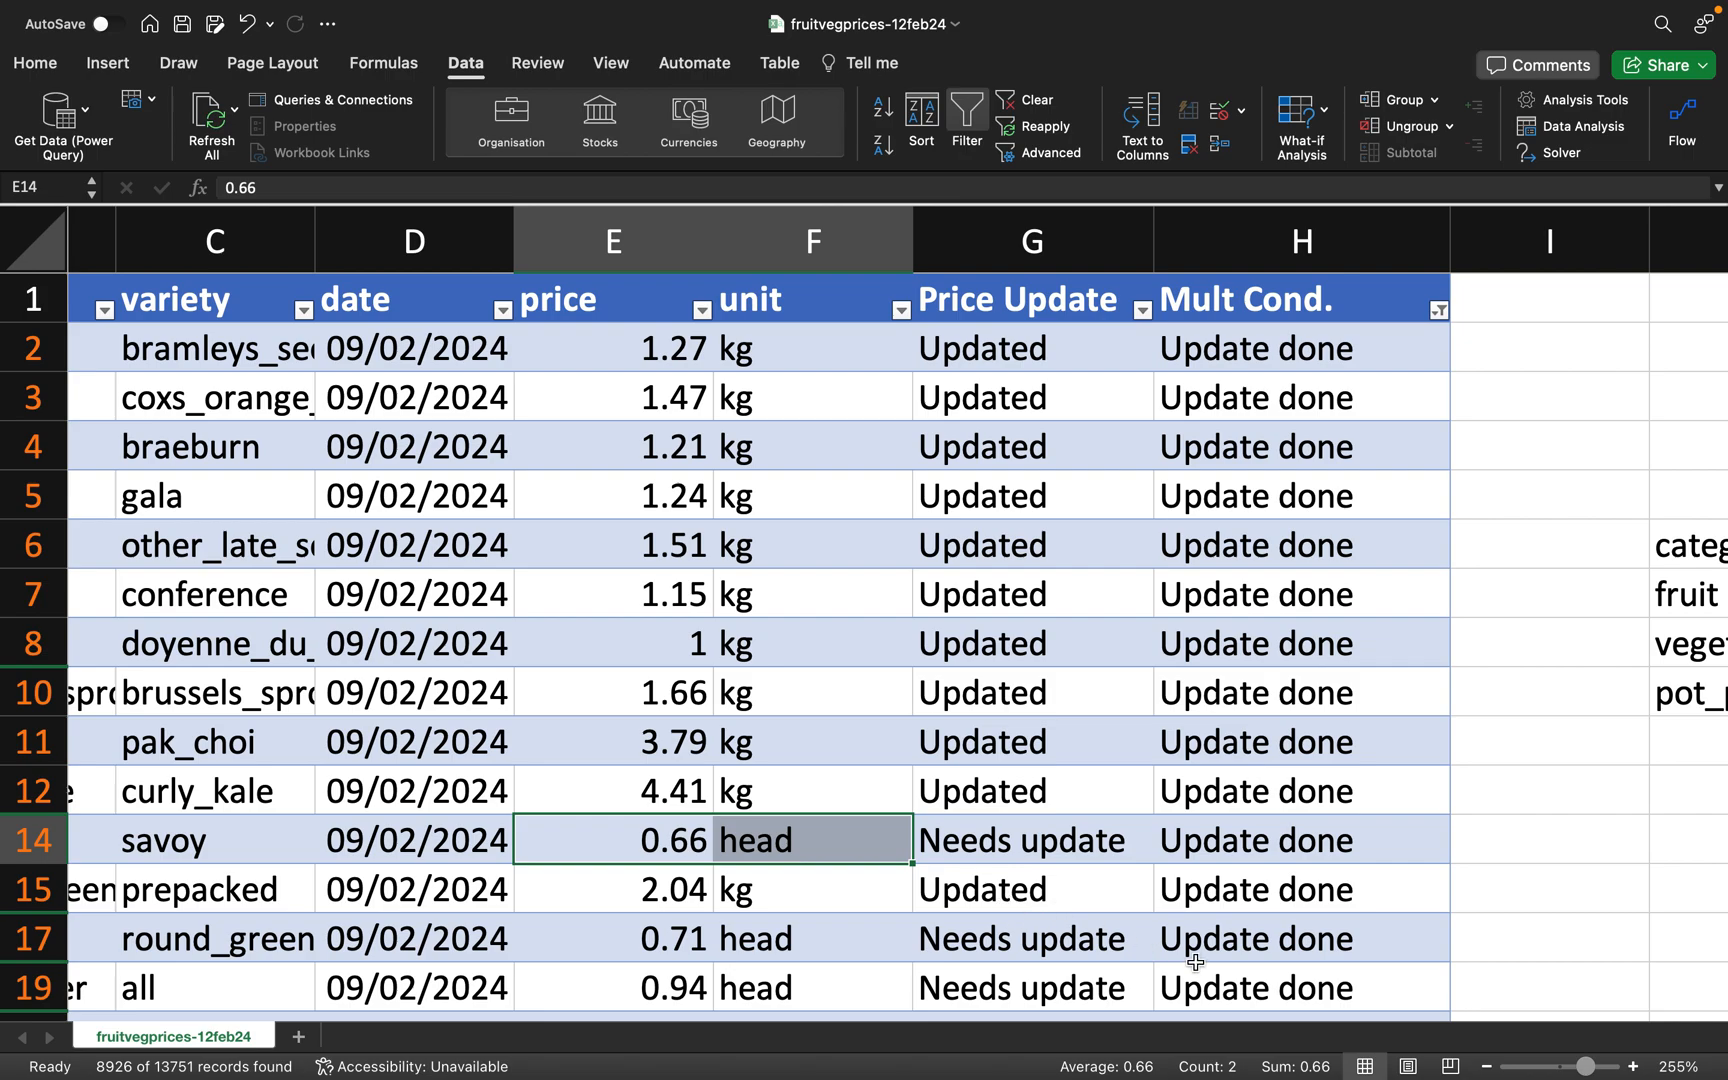
- Replace AND with OR in the first Mult Cond. formula, keeping the price and unit conditions, and enter it
scroll(1293, 609, "left", 1)
left_click(1305, 348)
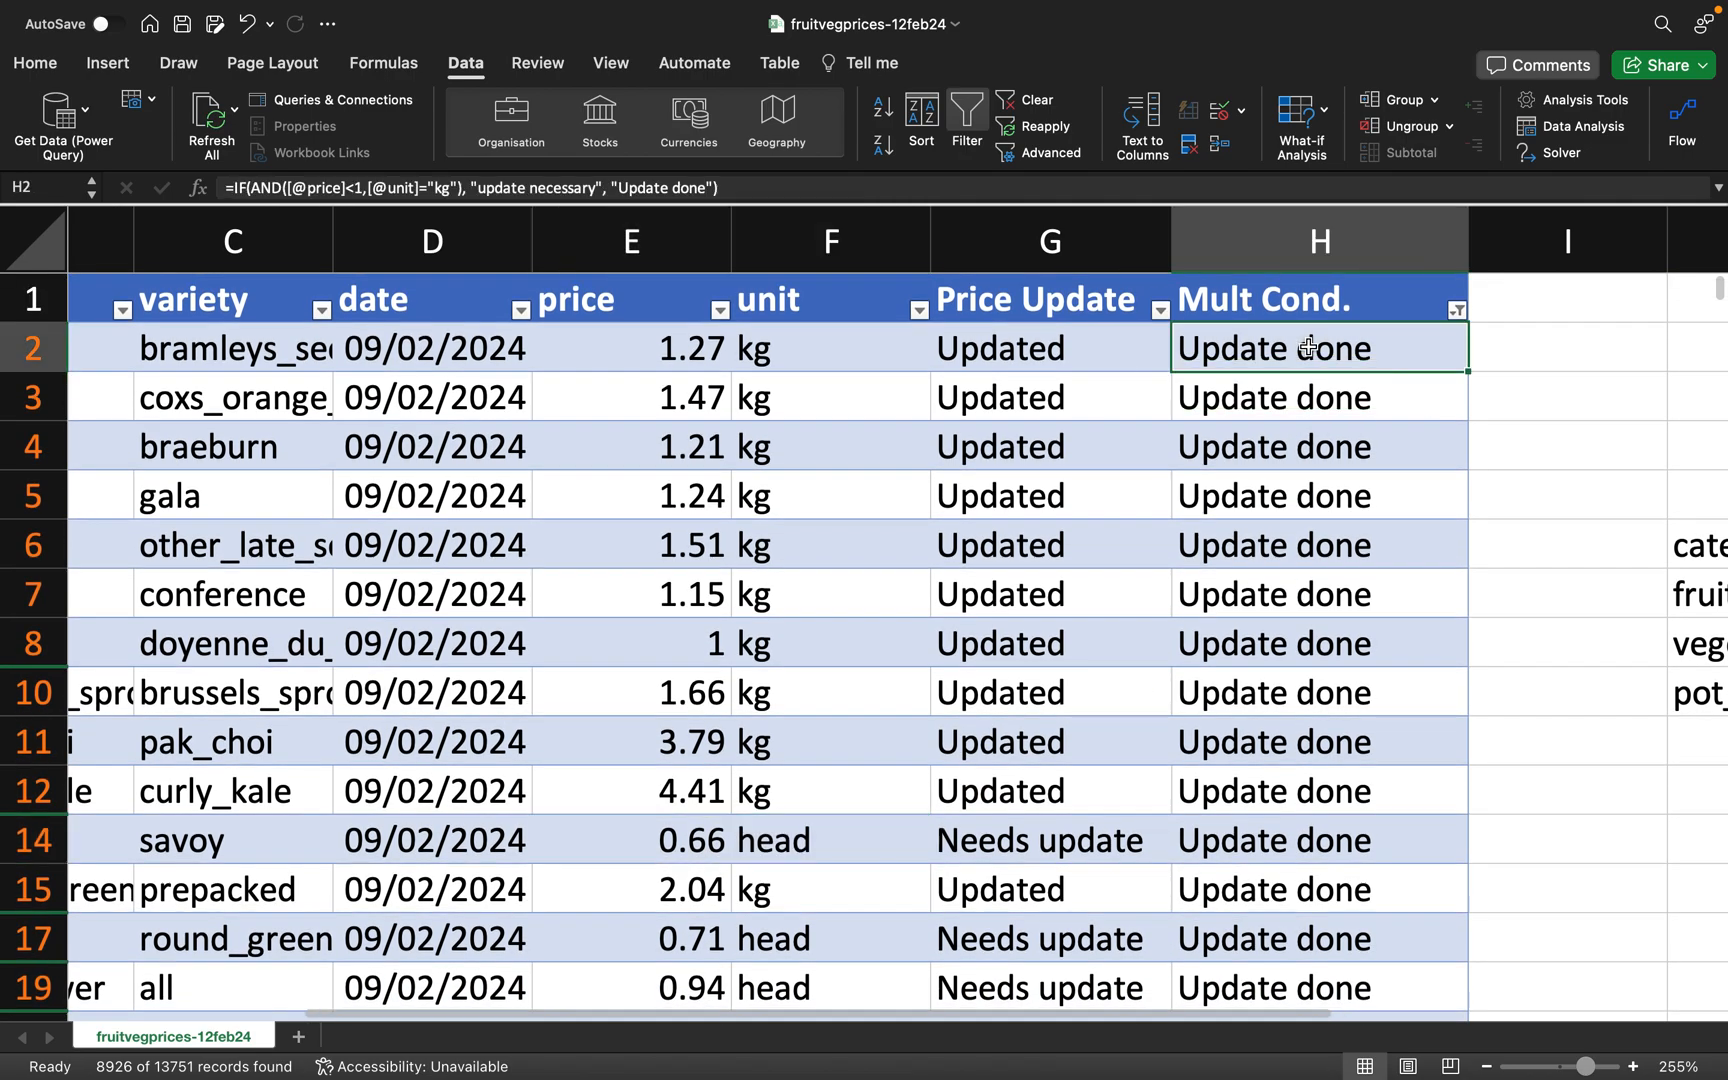
left_click(270, 187)
double_click(270, 187)
type("or")
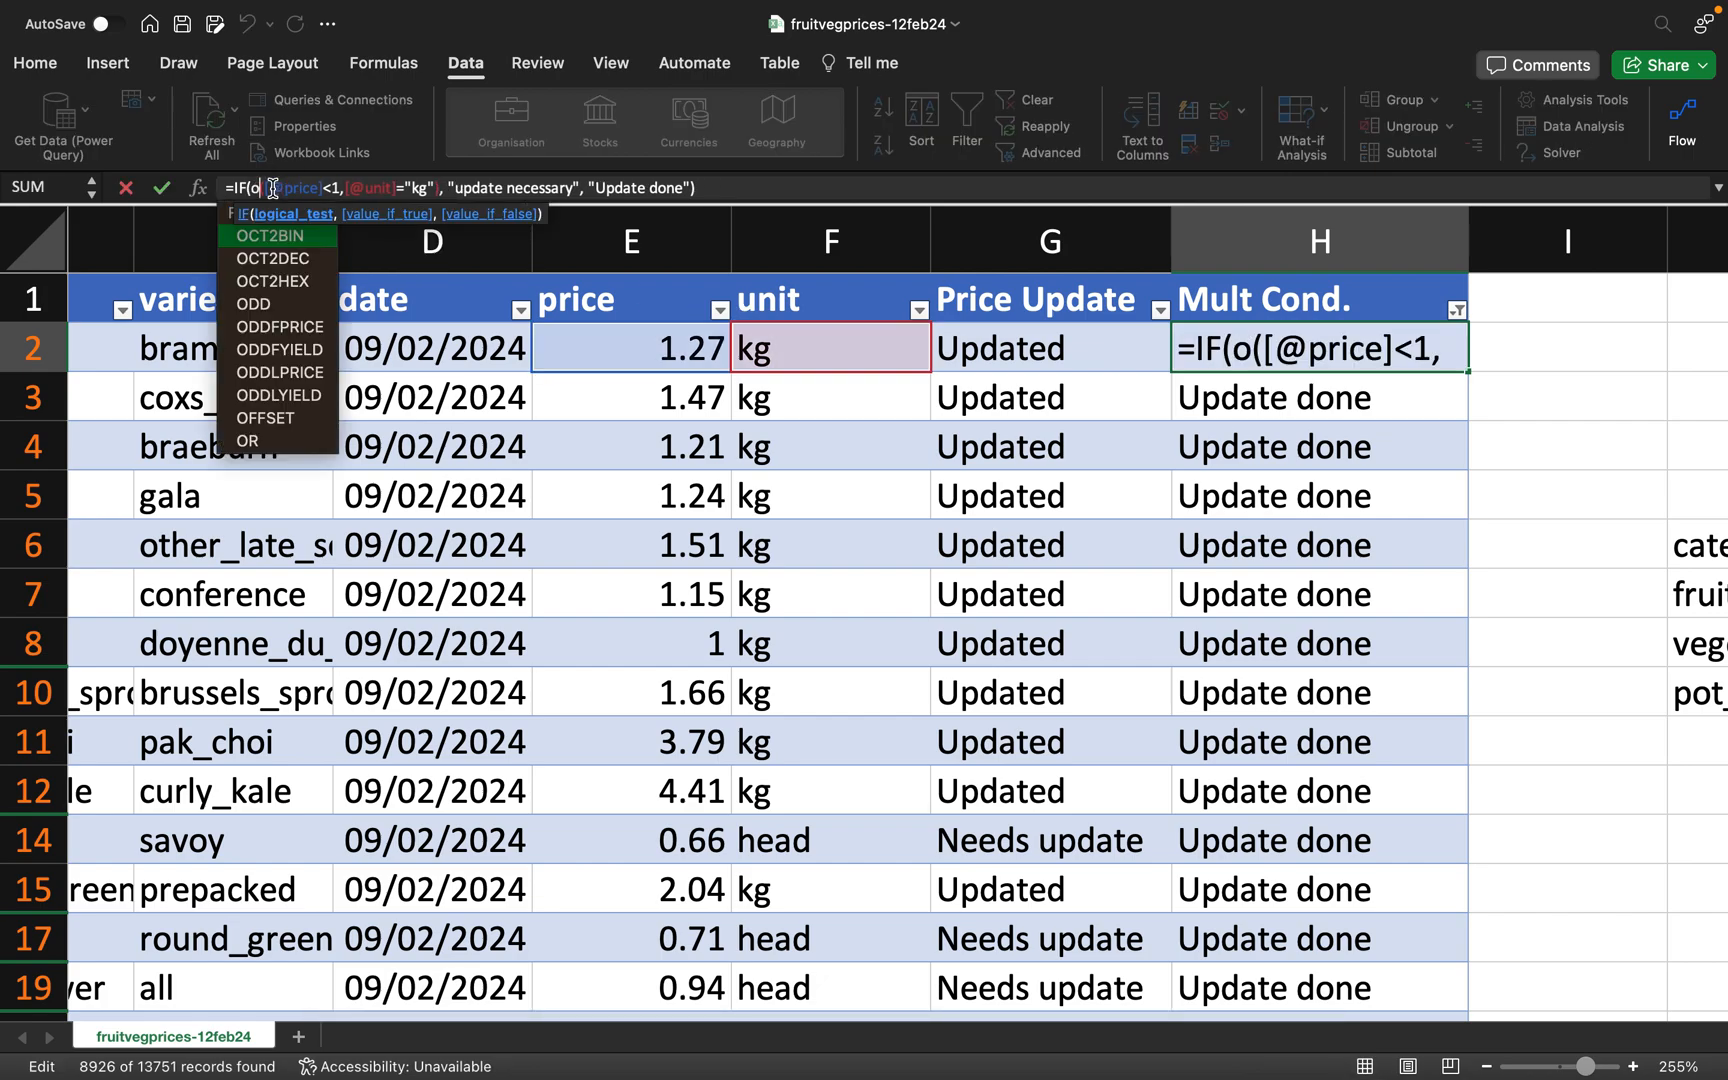
key("Return")
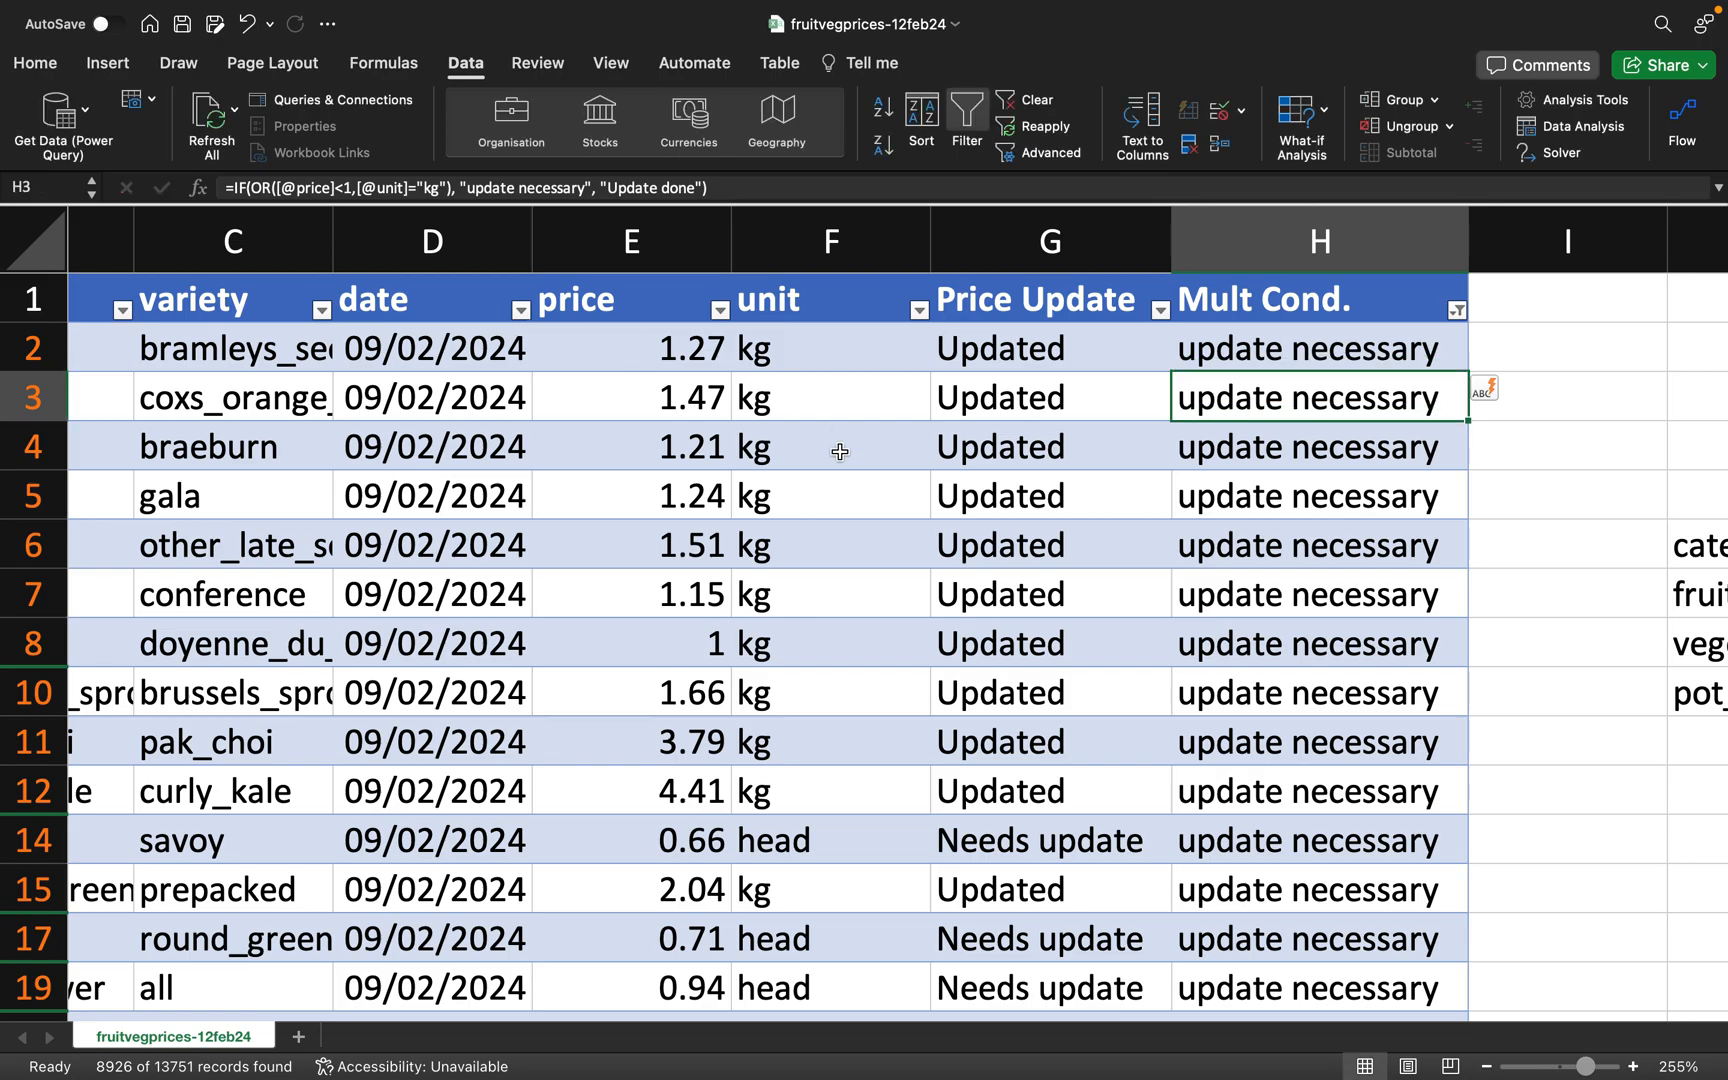
- Look through the Mult Cond. results of the OR formula and review its "update necessary" argument in the second apples row
scroll(1342, 810, "down", 5)
scroll(1342, 810, "up", 10)
scroll(1342, 810, "left", 2)
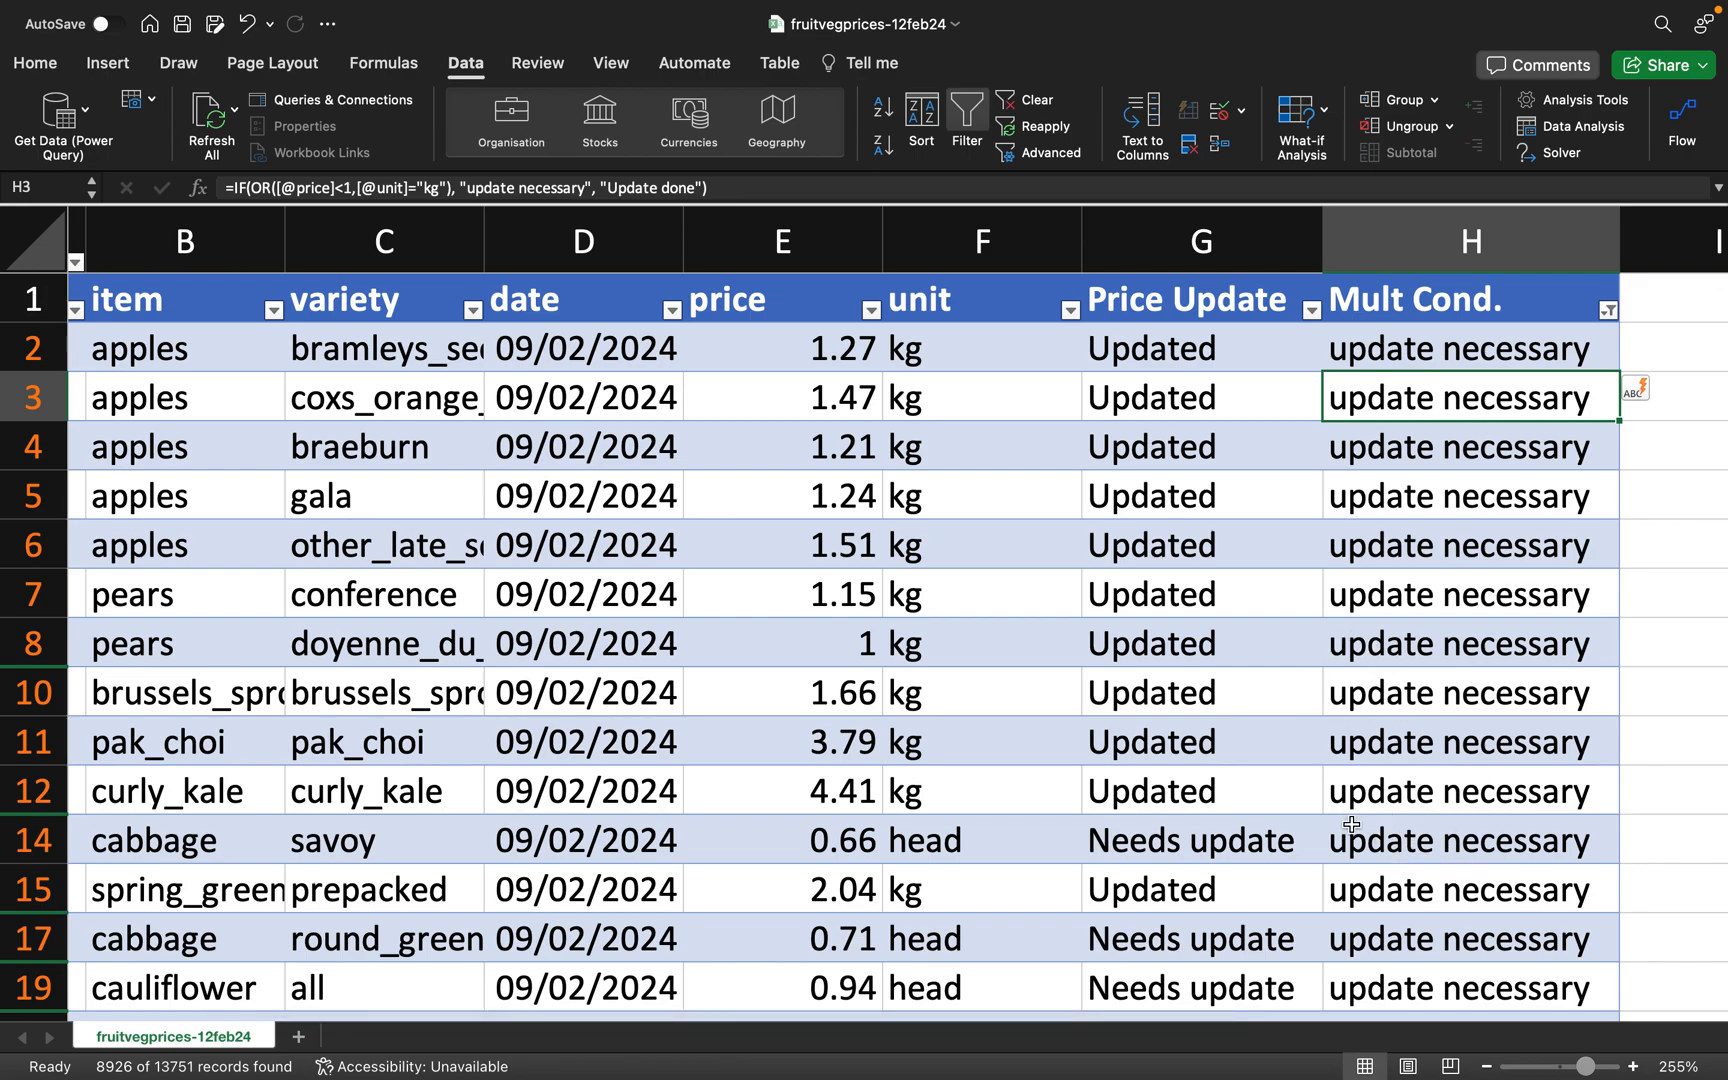
left_click_drag(590, 188, 452, 188)
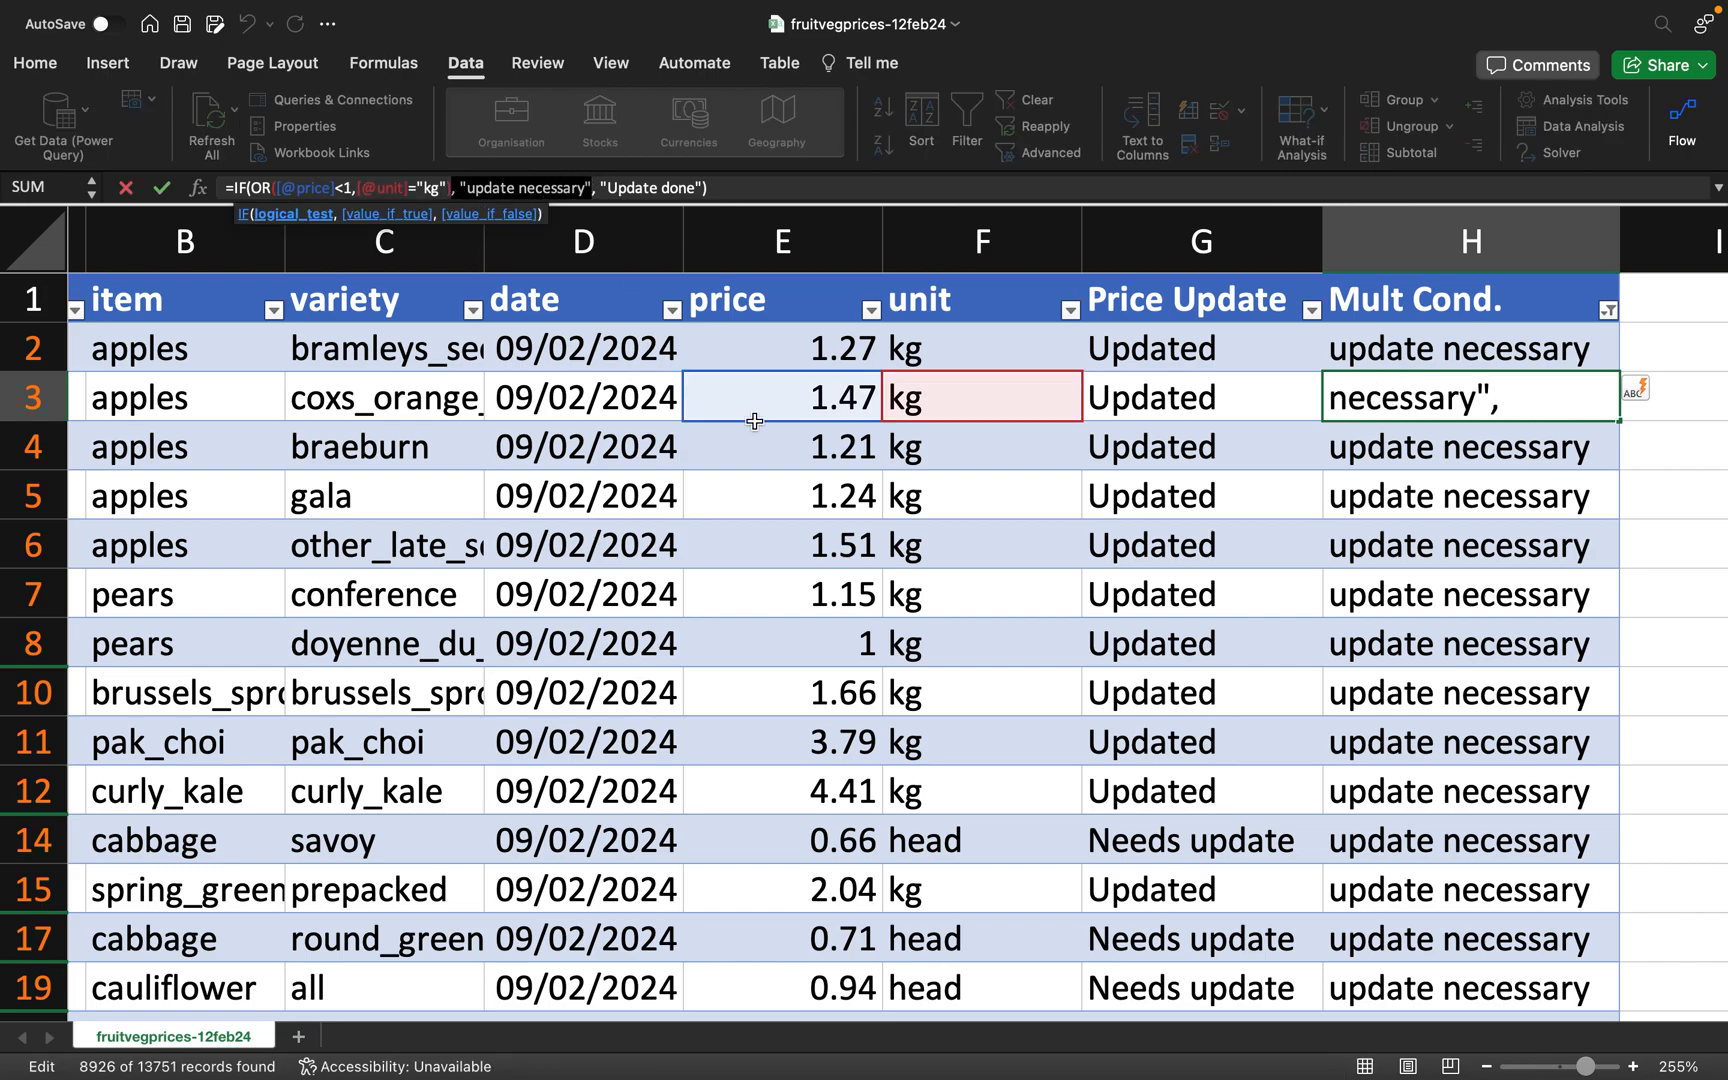
key("Return")
key("Up")
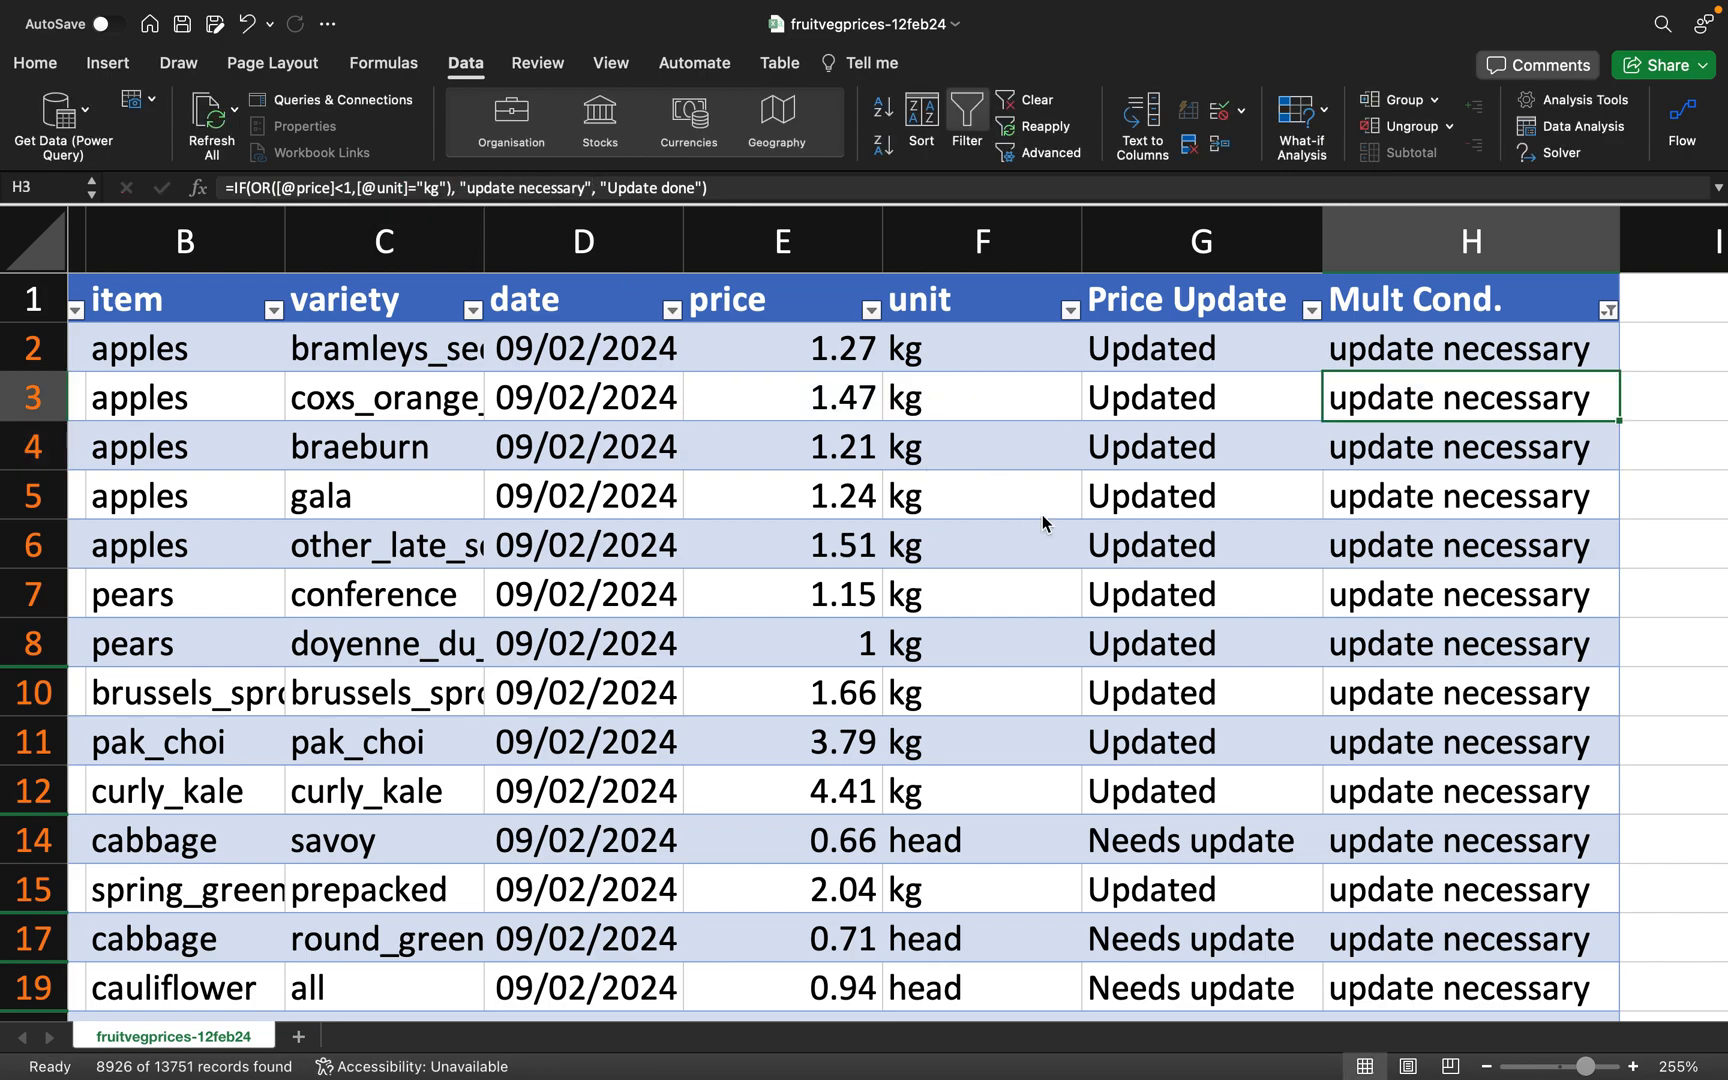
- Undo the automatic fill of the OR formula down the Mult Cond. column and check the formula in the curly_kale row
key("super+z")
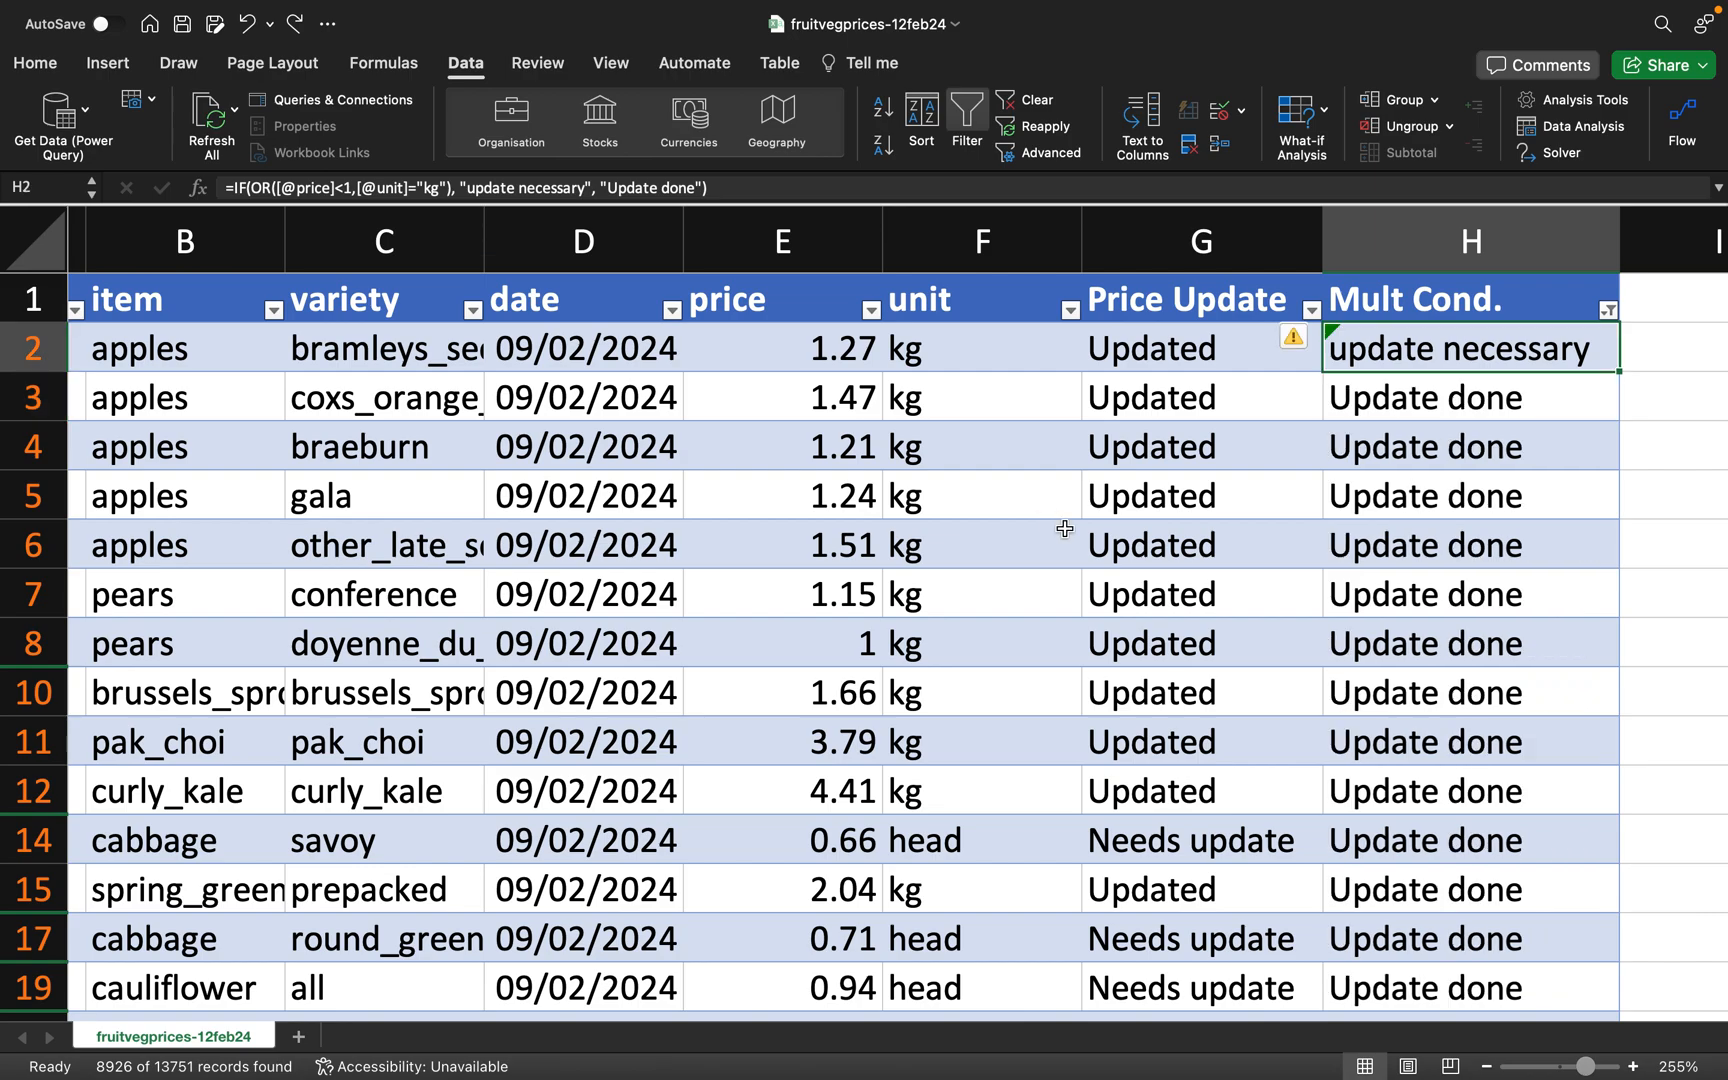
left_click(1334, 773)
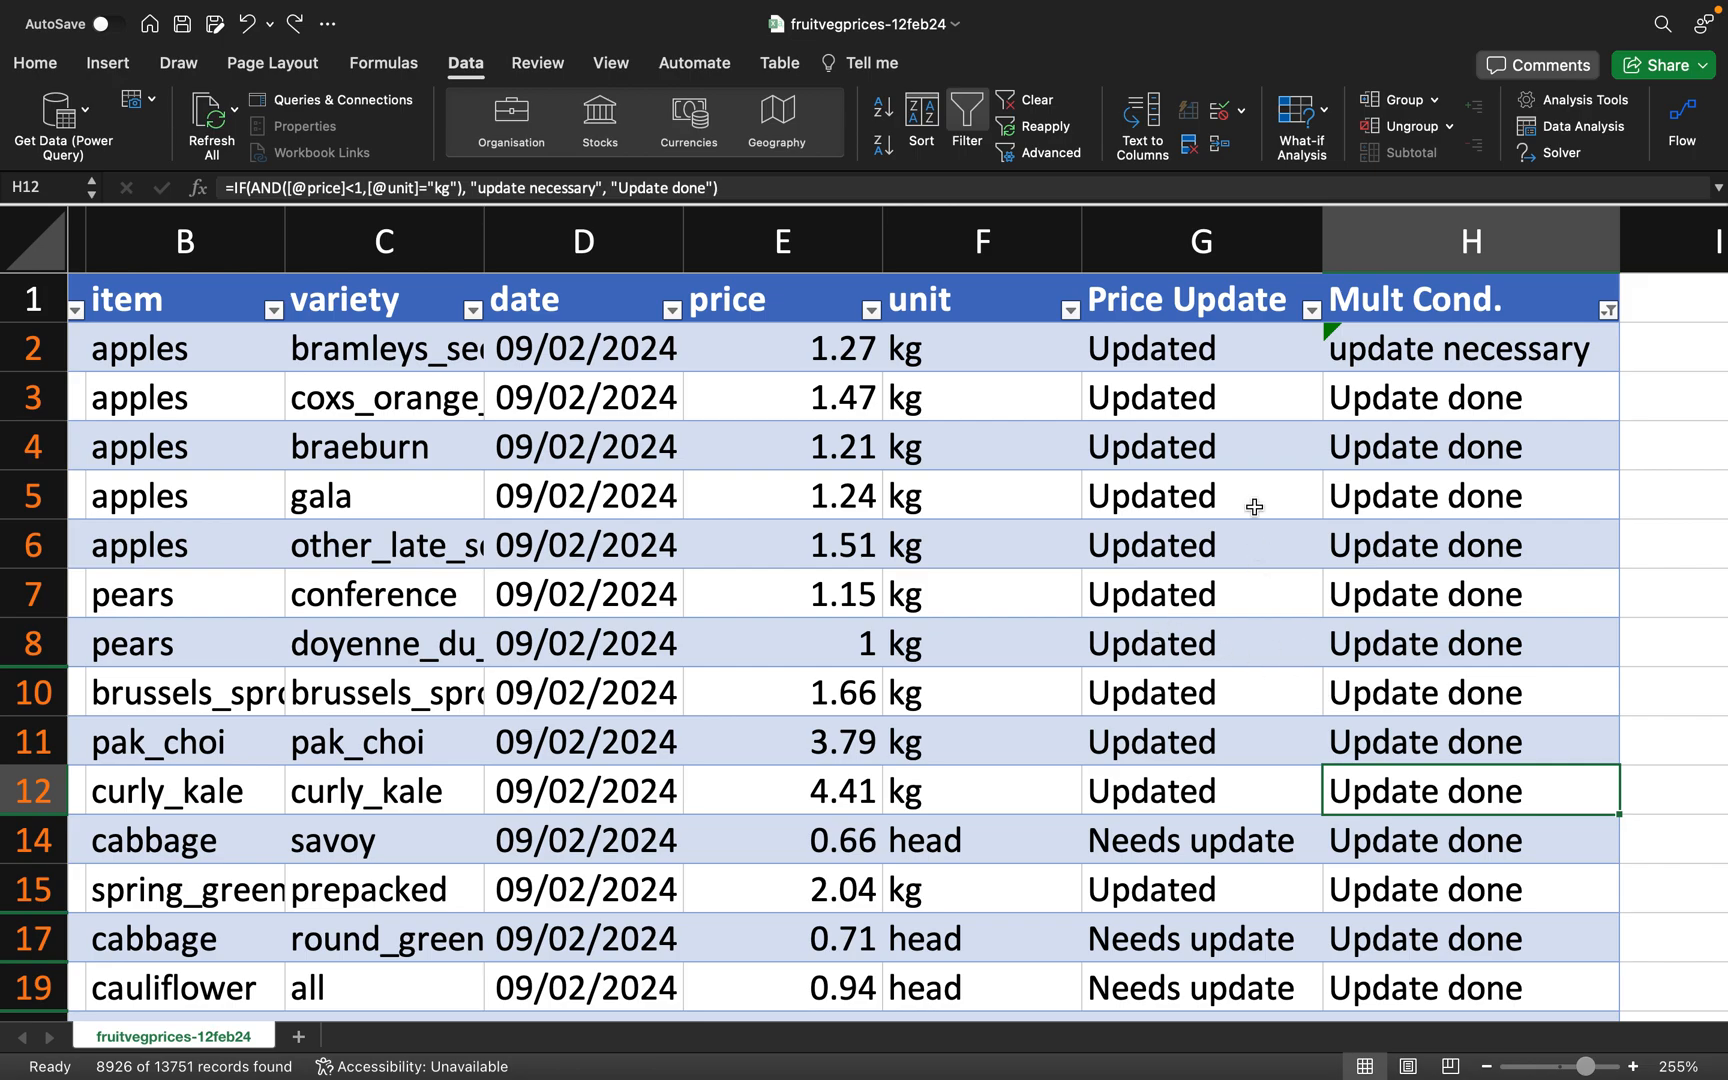
scroll(1347, 535, "right", 5)
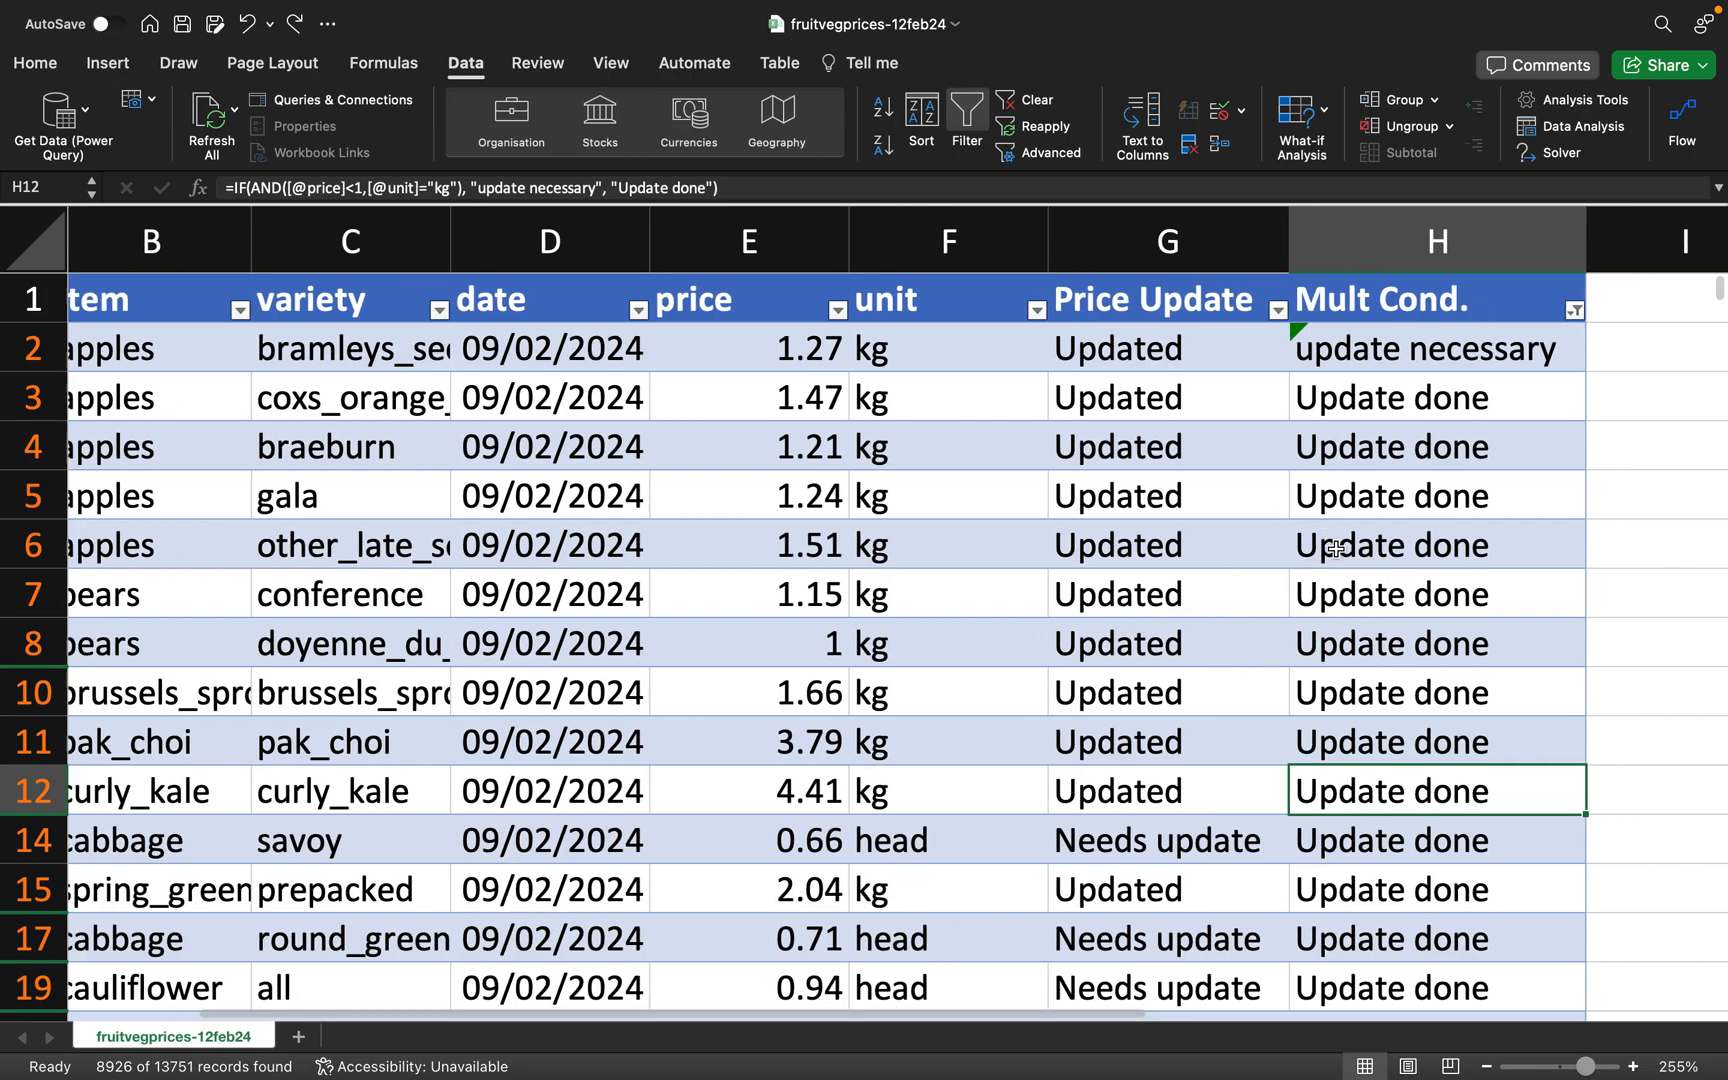